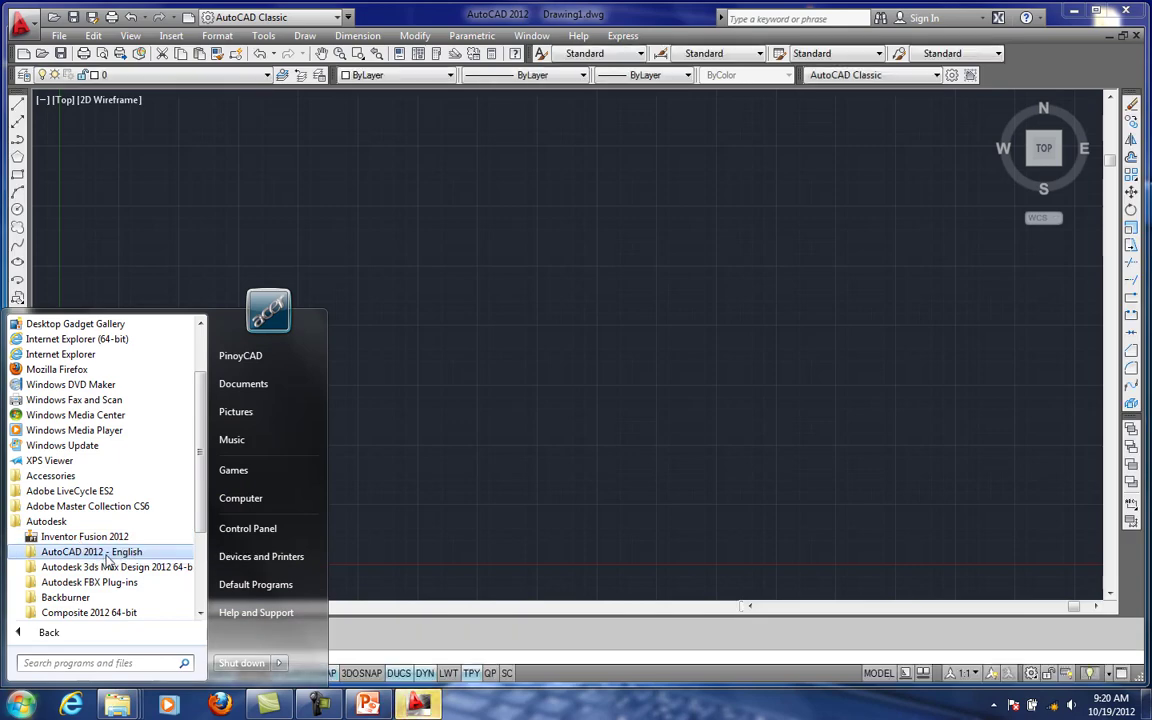
- Dismiss the Start menu and return to the empty drawing with no command active
{"action": "key", "text": "Escape"}
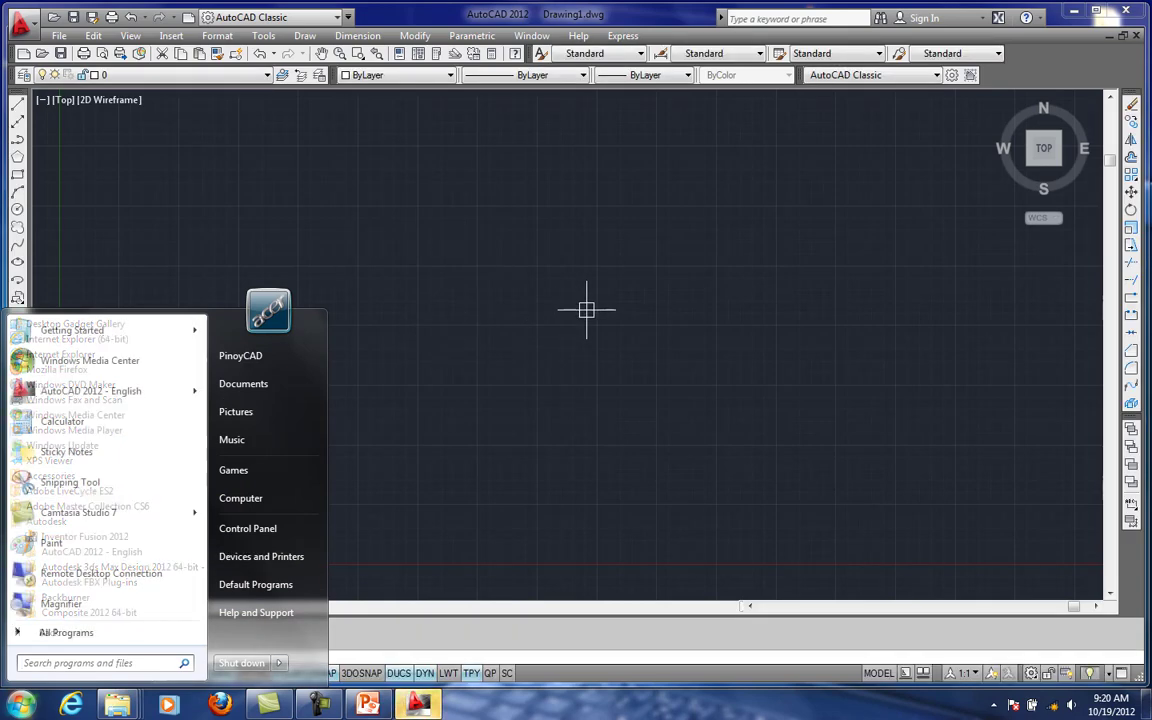
{"action": "middle_click", "coordinate": [582, 308]}
{"action": "key", "text": "Escape"}
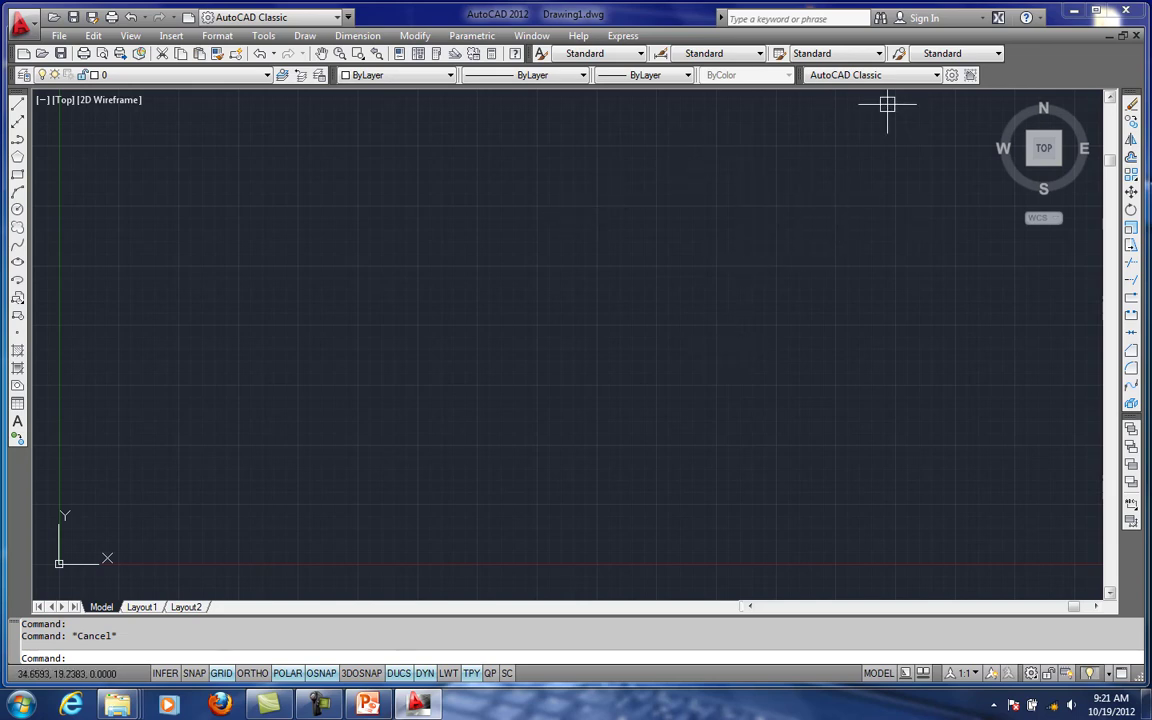
- Reload the AutoCAD Classic workspace and close its tool palettes and floating mesh toolbar
{"action": "left_click", "coordinate": [1031, 674]}
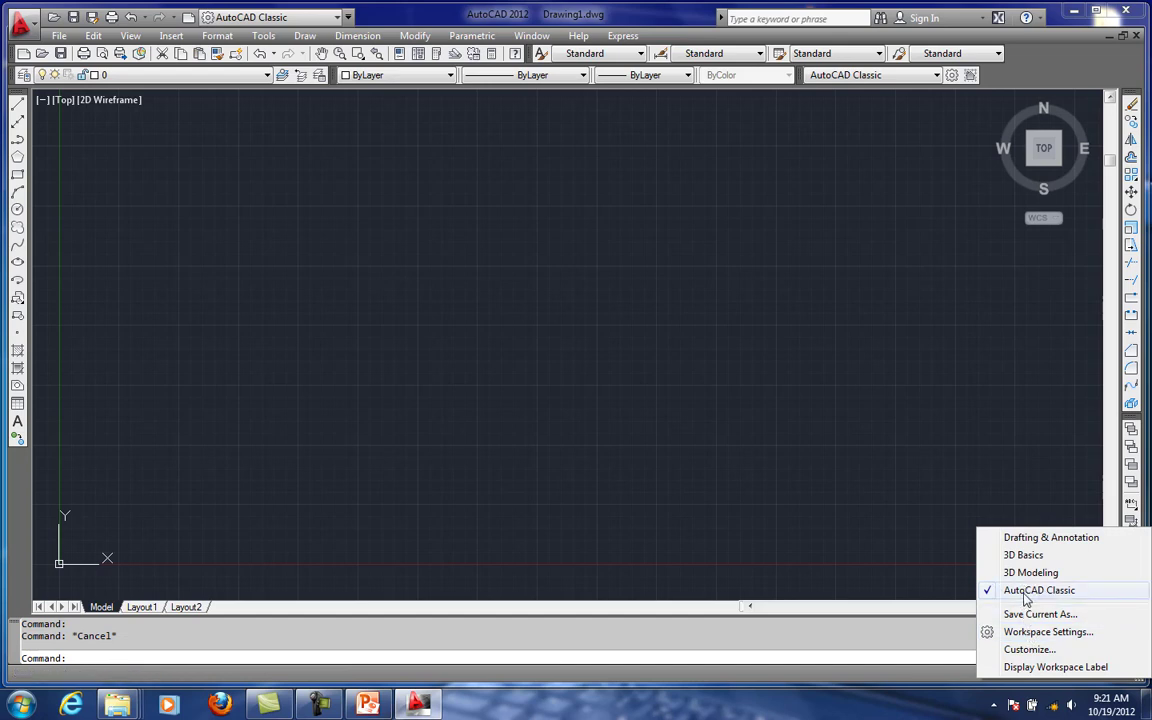
{"action": "left_click", "coordinate": [1025, 594]}
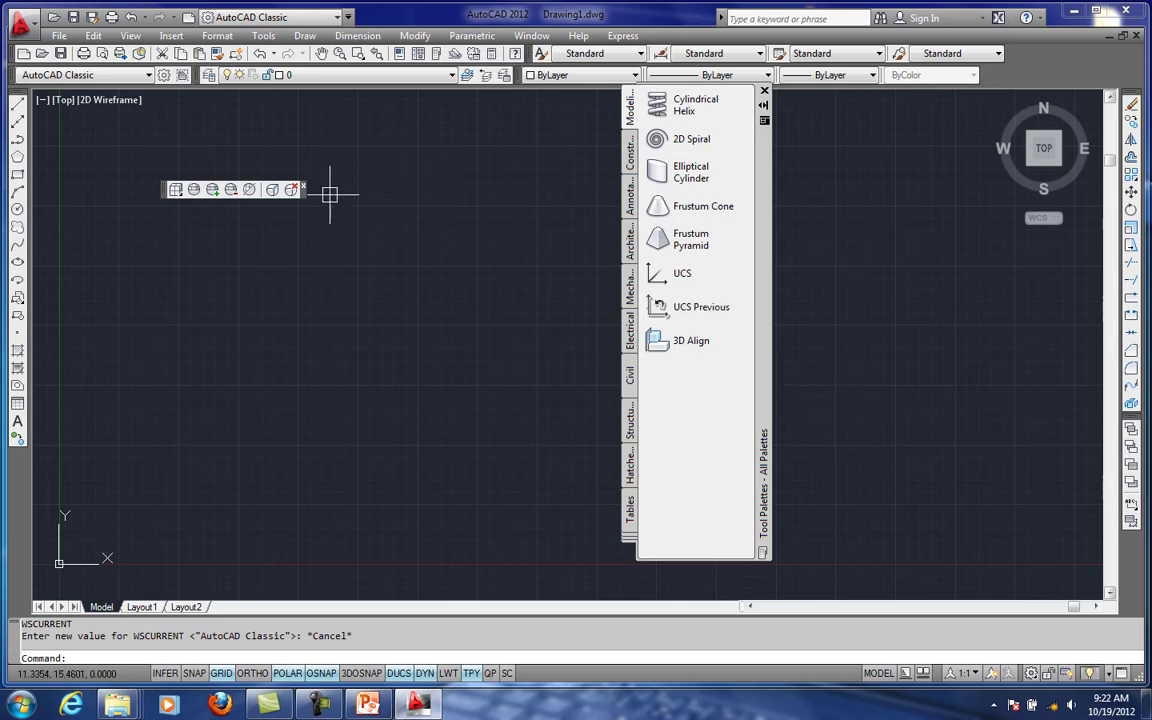
{"action": "left_click", "coordinate": [764, 91]}
{"action": "left_click", "coordinate": [304, 188]}
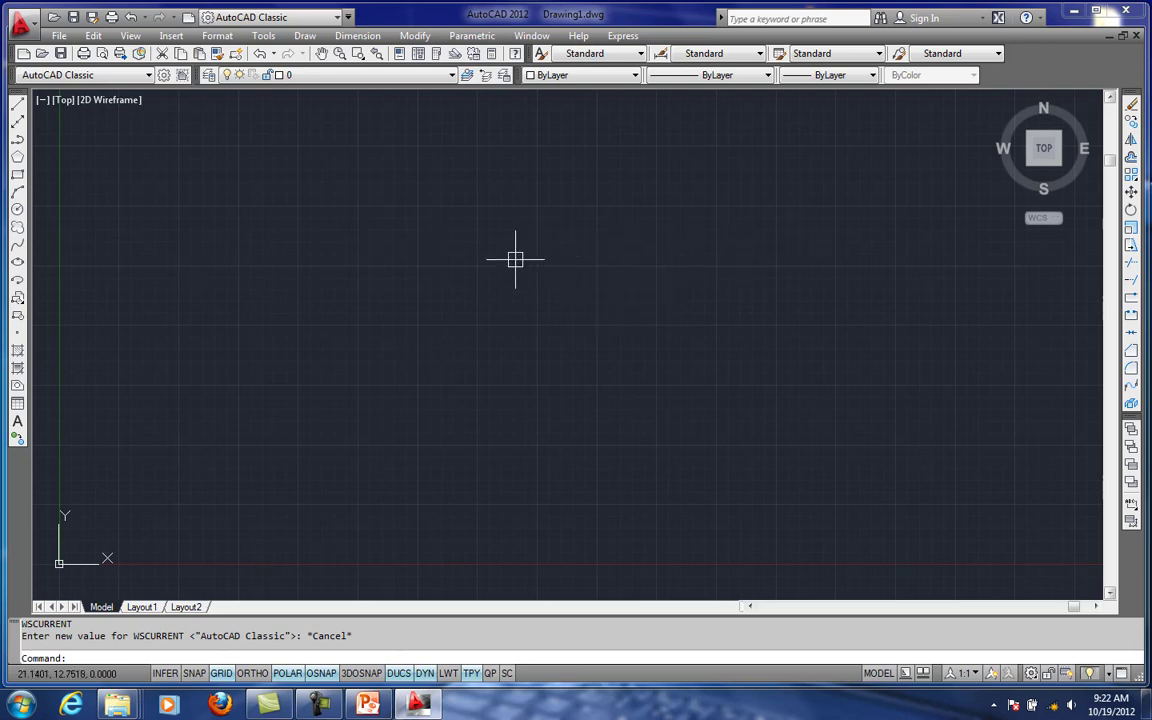
- Reset the interface to AutoCAD Classic again and remove the floating mesh toolbar and tool palettes
{"action": "left_click", "coordinate": [1036, 678]}
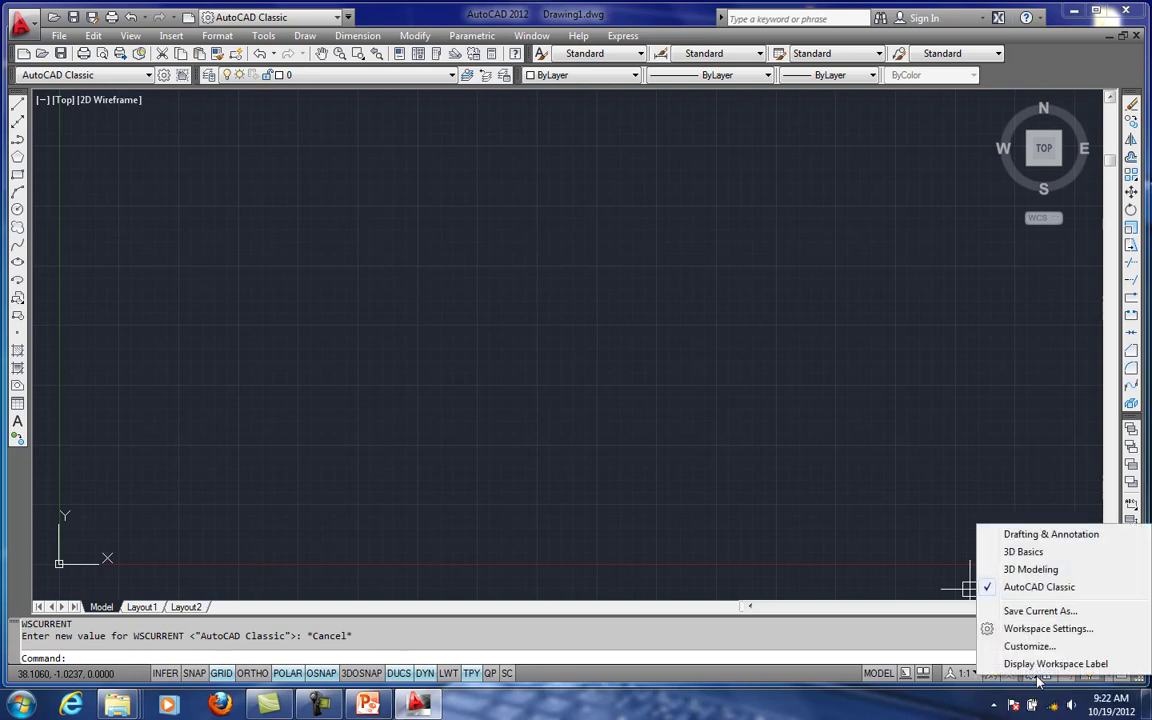
{"action": "left_click", "coordinate": [1032, 590]}
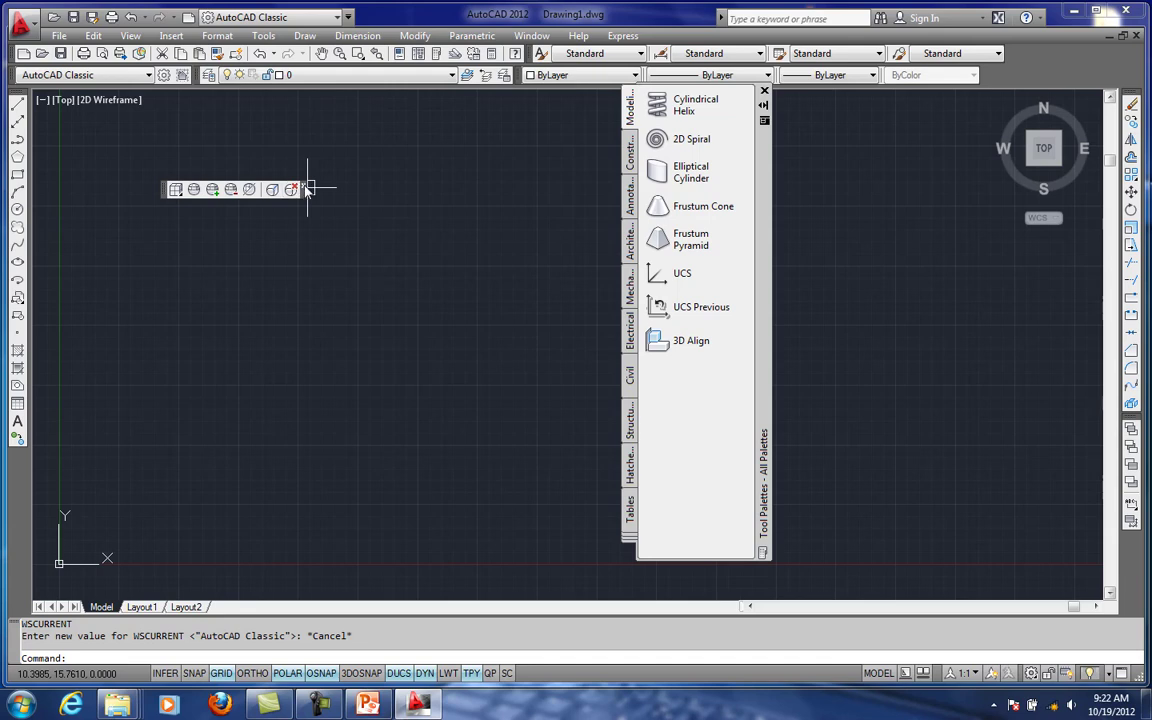
{"action": "left_click", "coordinate": [307, 189]}
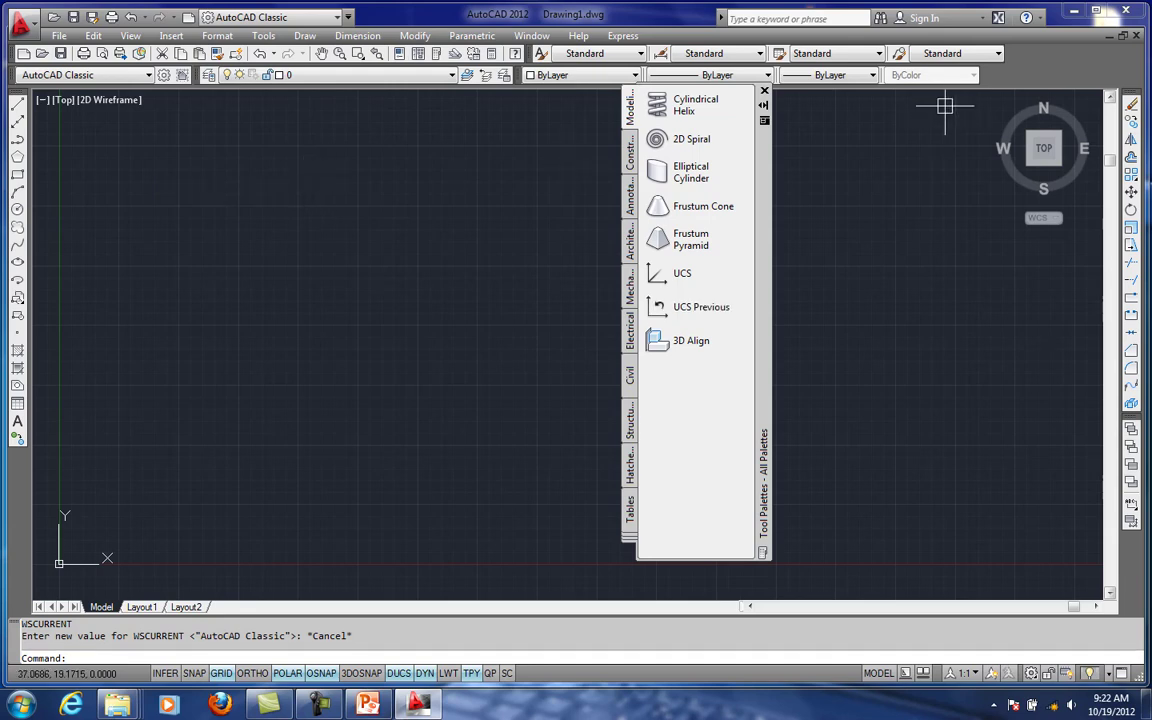
{"action": "left_click", "coordinate": [765, 92]}
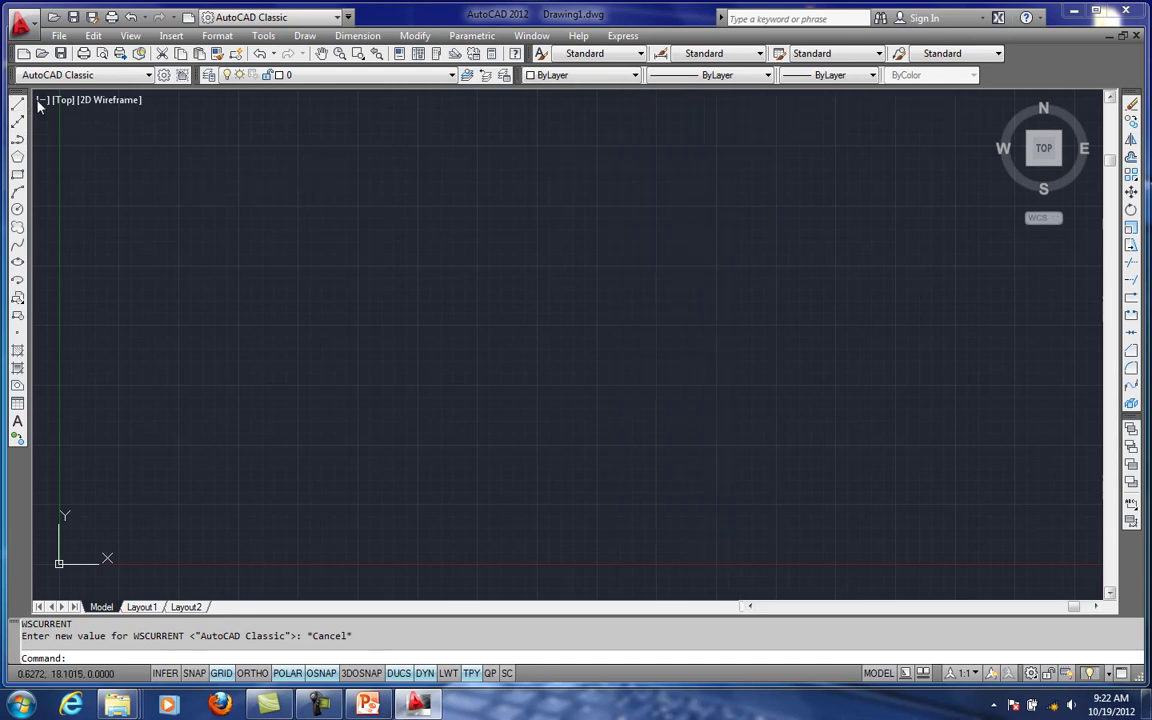
- Undock and close the Draw and Modify toolbars
{"action": "mouse_move", "coordinate": [27, 93]}
{"action": "left_mouse_down"}
{"action": "mouse_move", "coordinate": [946, 226]}
{"action": "mouse_move", "coordinate": [420, 220]}
{"action": "left_mouse_up"}
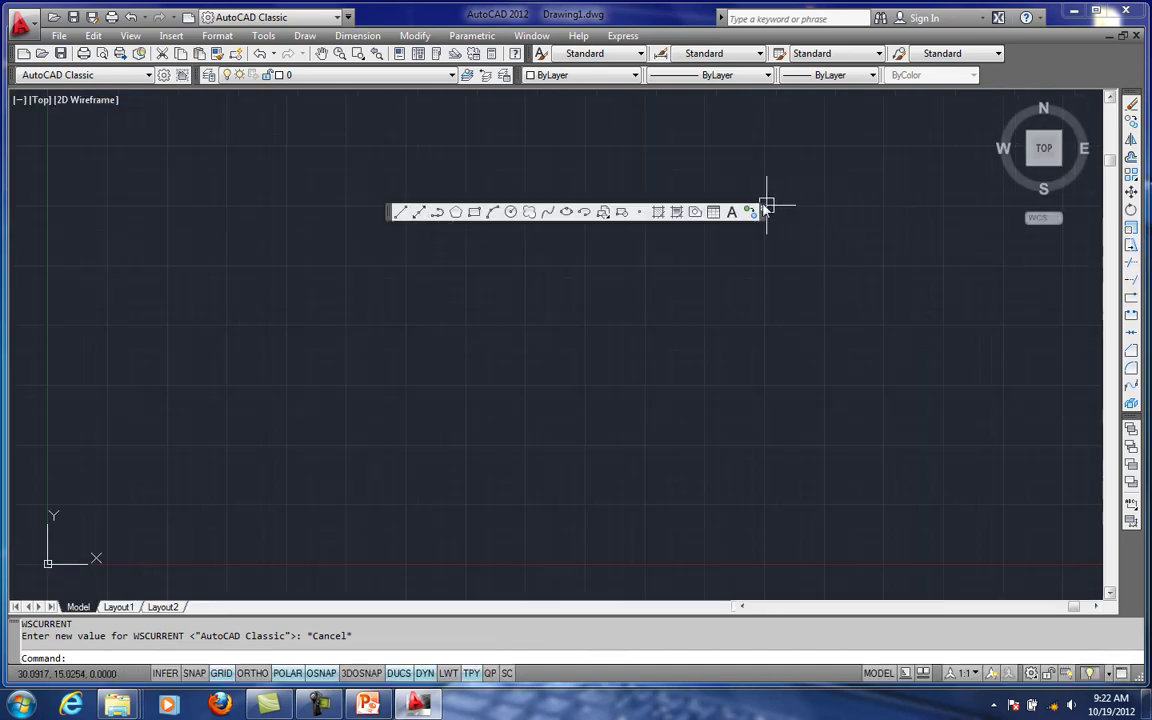
{"action": "mouse_move", "coordinate": [767, 206]}
{"action": "left_mouse_down"}
{"action": "mouse_move", "coordinate": [681, 200]}
{"action": "mouse_move", "coordinate": [612, 213]}
{"action": "left_mouse_up"}
{"action": "left_click", "coordinate": [592, 229]}
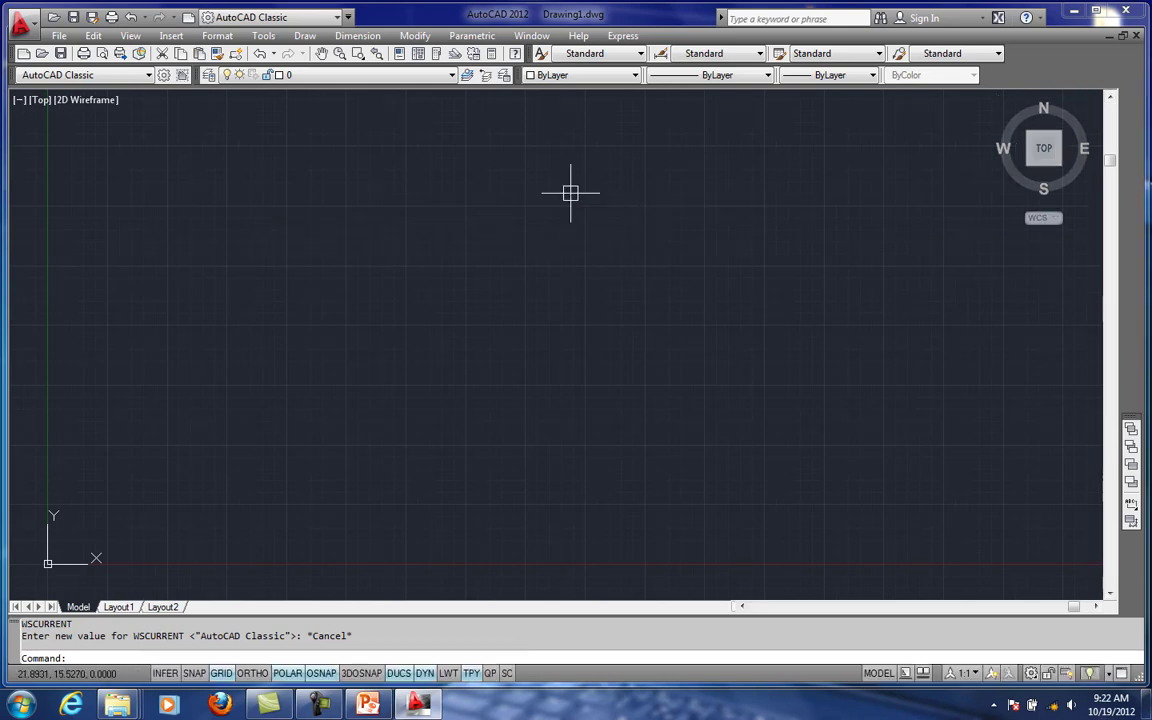
- Undock and close the Workspaces and Layers toolbars
{"action": "left_click_drag", "start_coordinate": [13, 75], "coordinate": [468, 170]}
{"action": "left_click", "coordinate": [453, 166]}
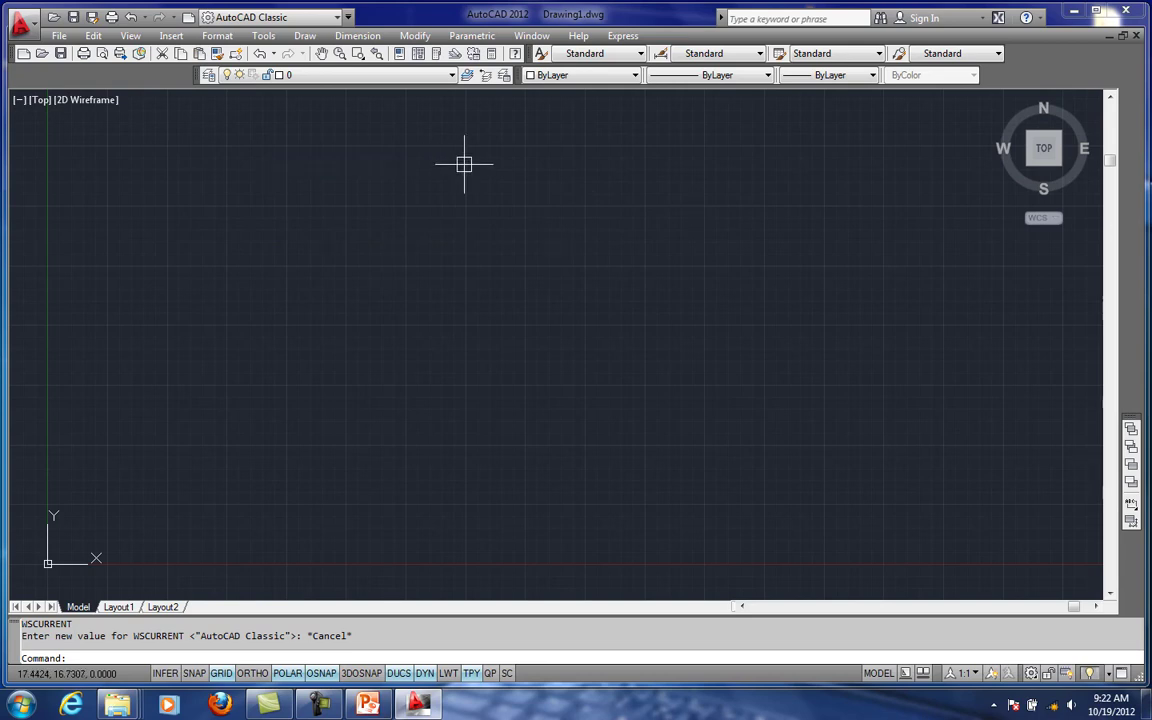
{"action": "left_click_drag", "start_coordinate": [197, 75], "coordinate": [347, 167]}
{"action": "left_click", "coordinate": [368, 186]}
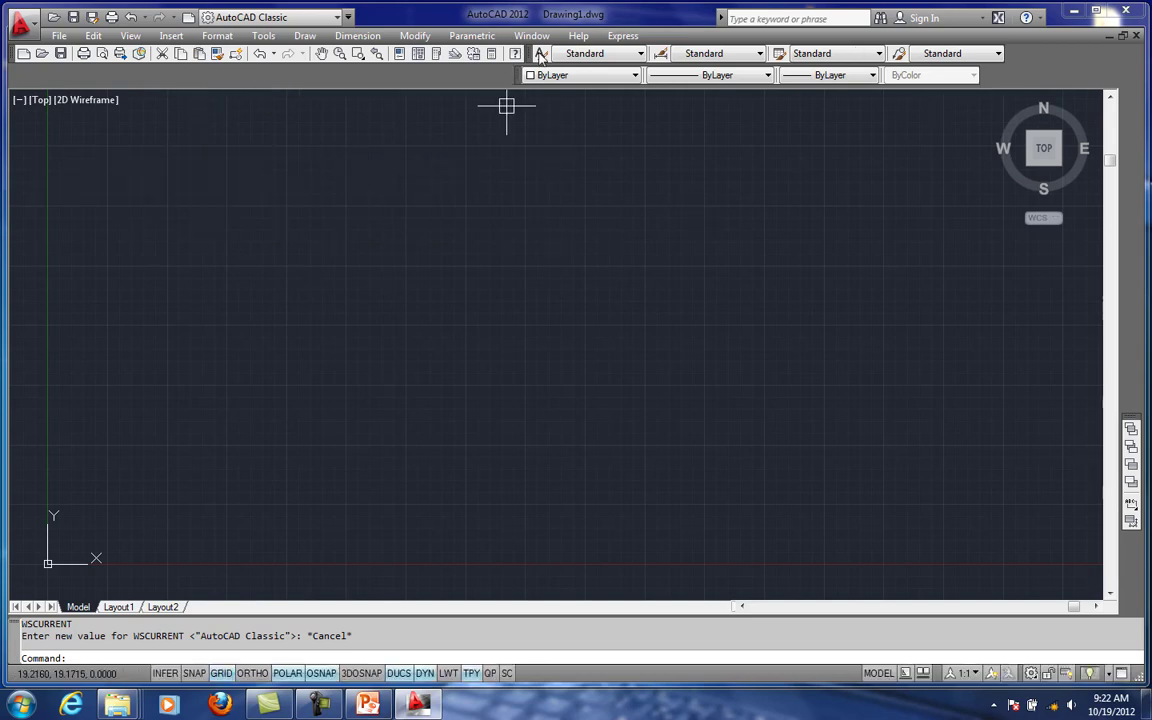
- Undock and close the object Properties and Draw Order toolbars
{"action": "left_click_drag", "start_coordinate": [630, 216], "coordinate": [662, 248]}
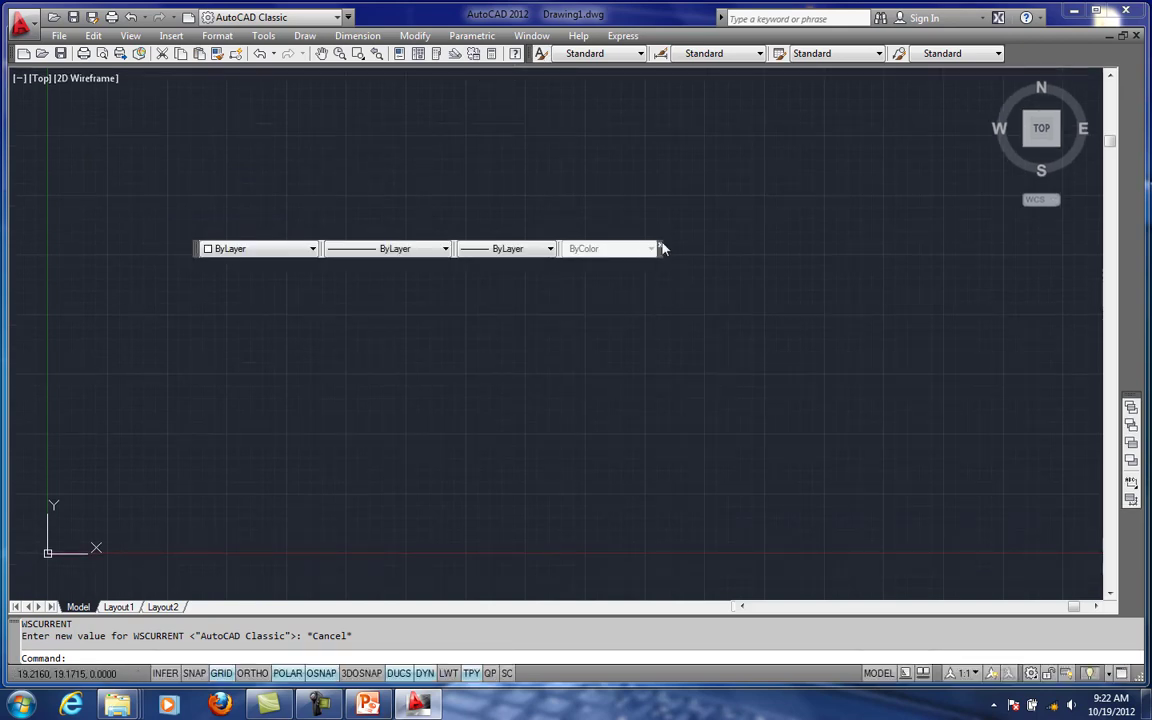
{"action": "left_click", "coordinate": [660, 248]}
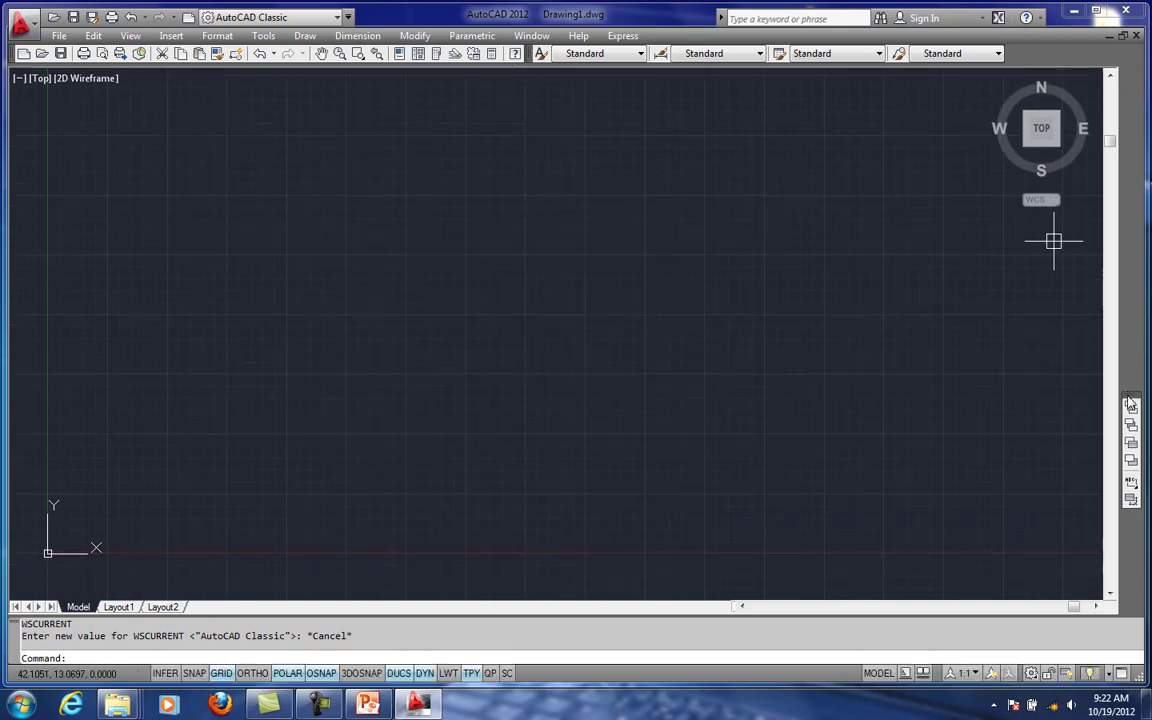
{"action": "left_click_drag", "start_coordinate": [1131, 403], "coordinate": [465, 228]}
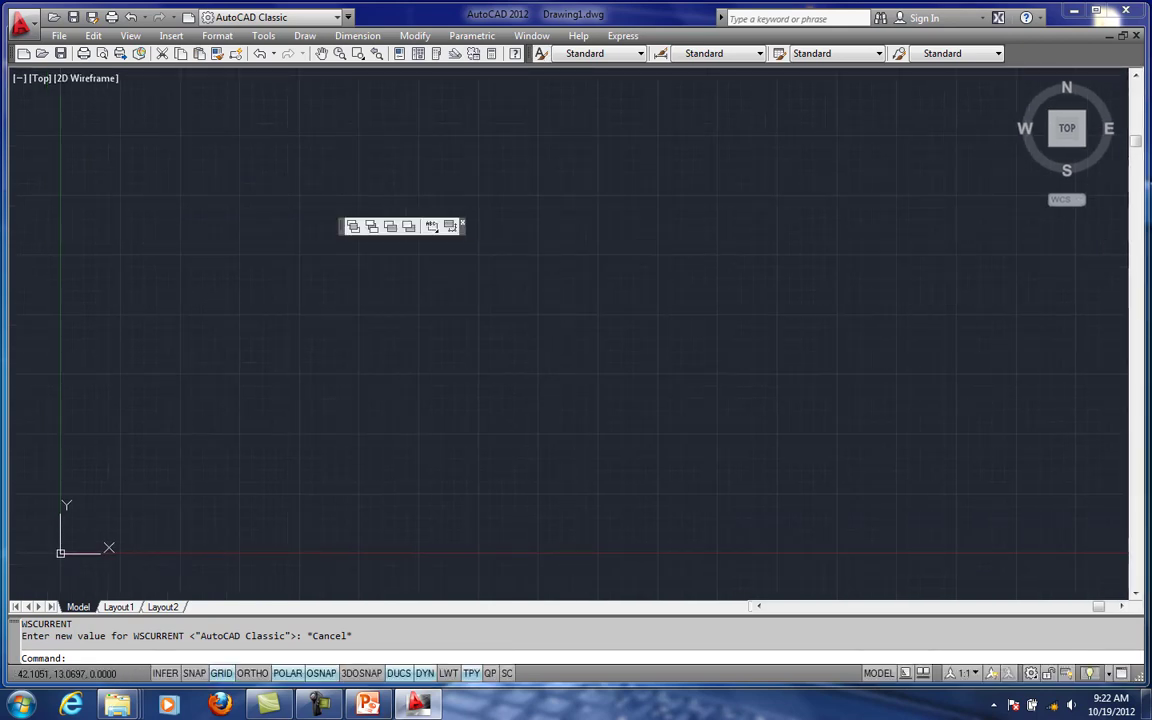
{"action": "left_click", "coordinate": [451, 226]}
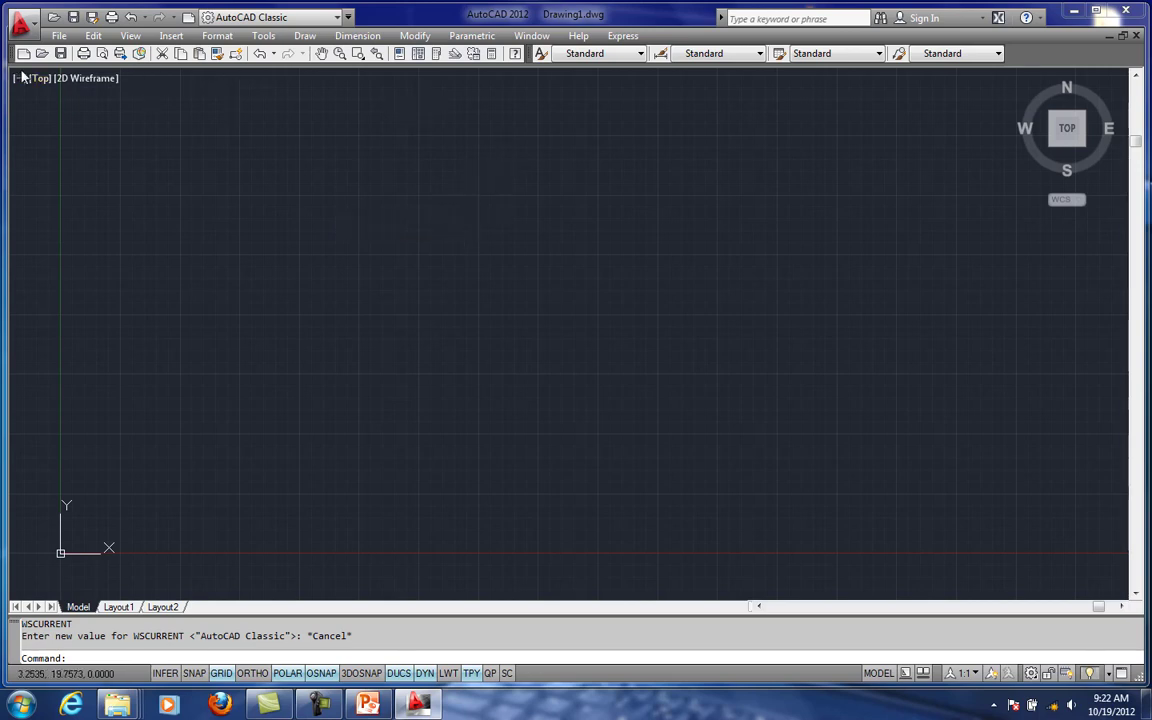
- Undock and close the Standard toolbar, and maximize the program window
{"action": "left_click_drag", "start_coordinate": [15, 57], "coordinate": [480, 210]}
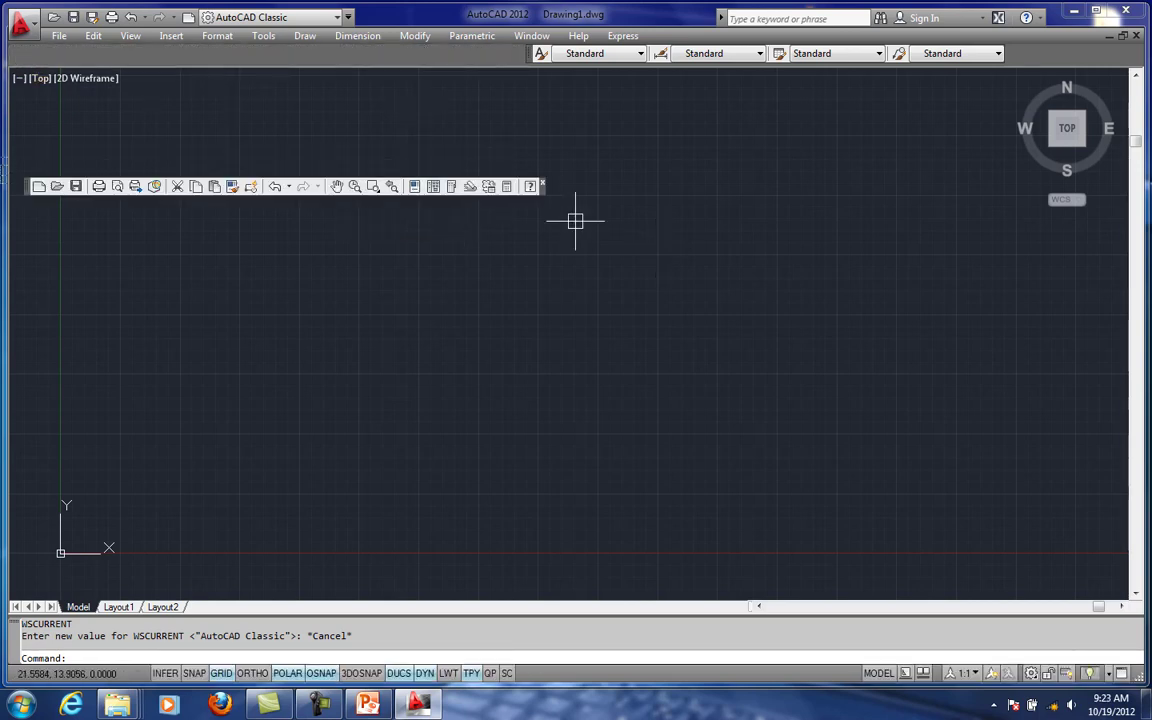
{"action": "left_click", "coordinate": [545, 186]}
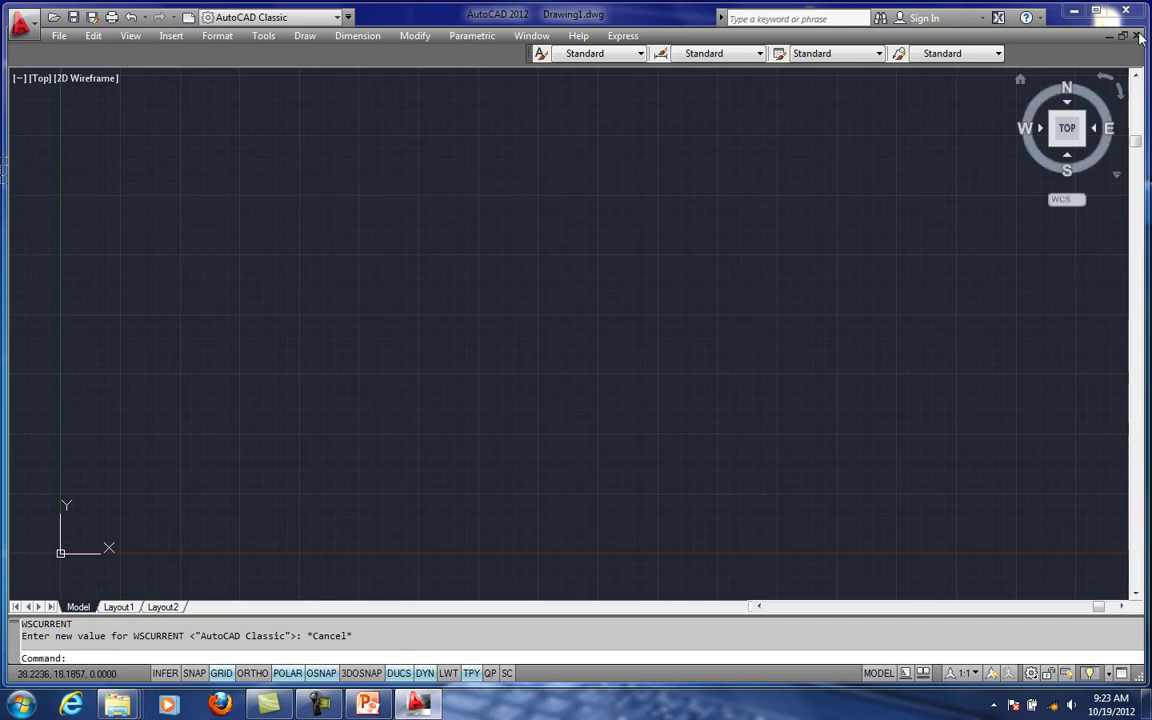
{"action": "left_click", "coordinate": [1097, 10]}
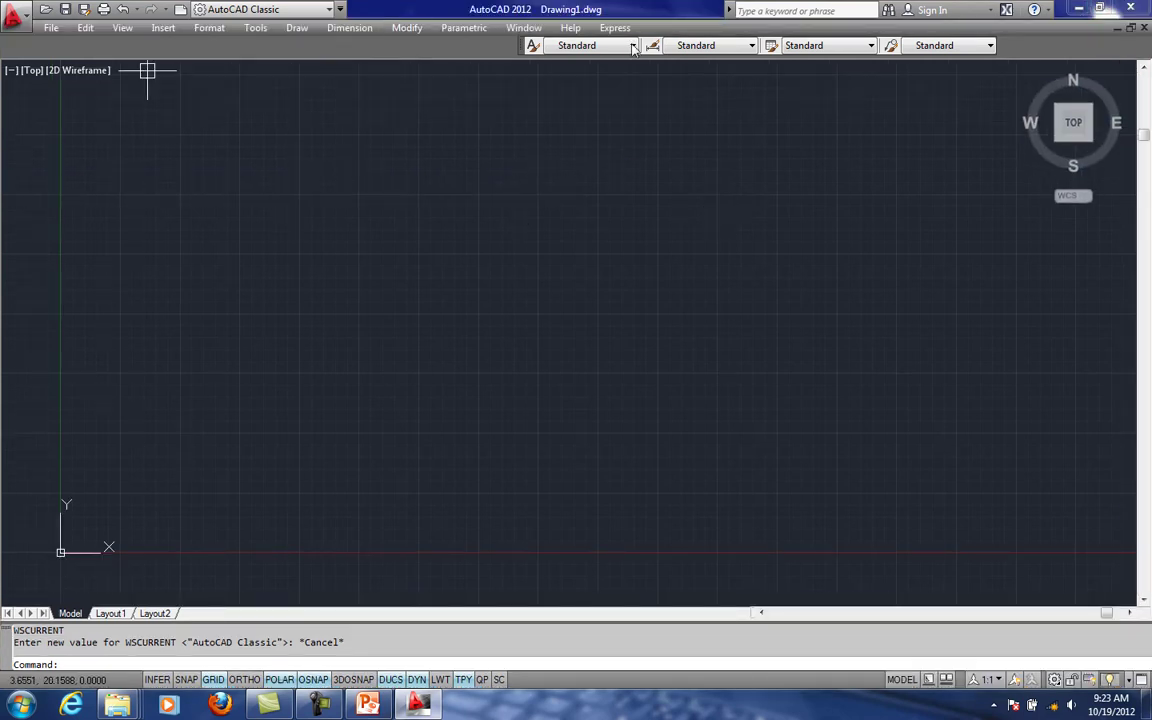
- Hide the menu bar by setting the MENUBAR variable to 0
{"action": "type", "text": "MENUBAR"}
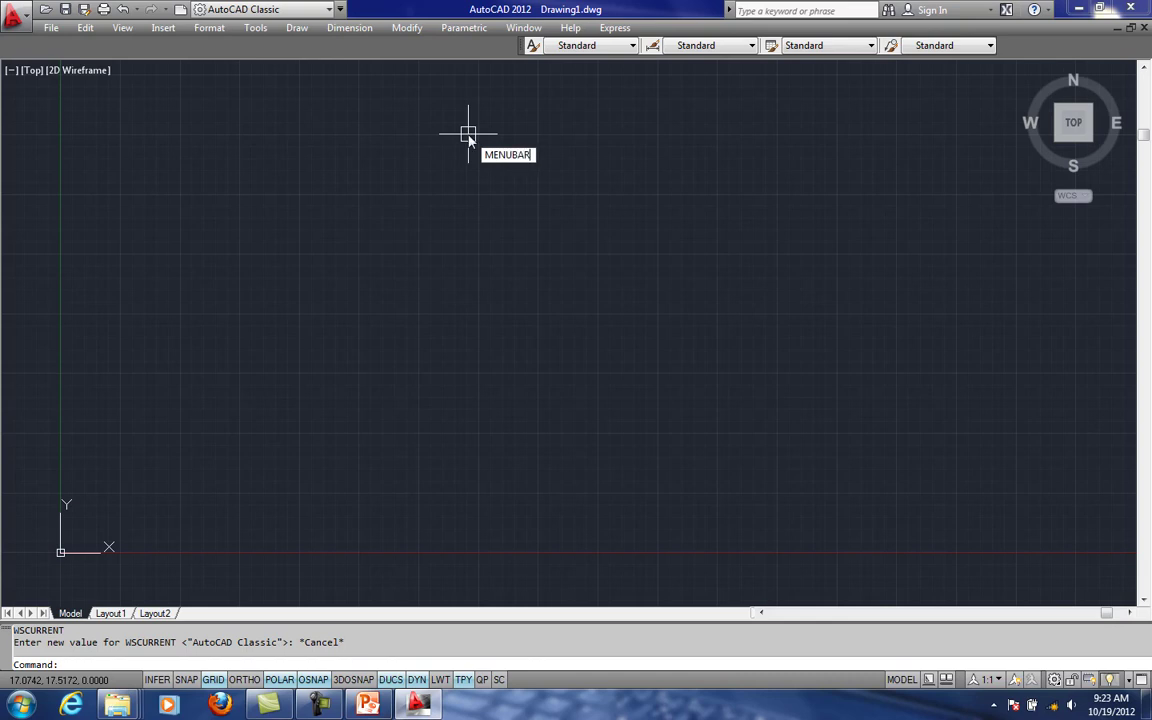
{"action": "key", "text": "Return"}
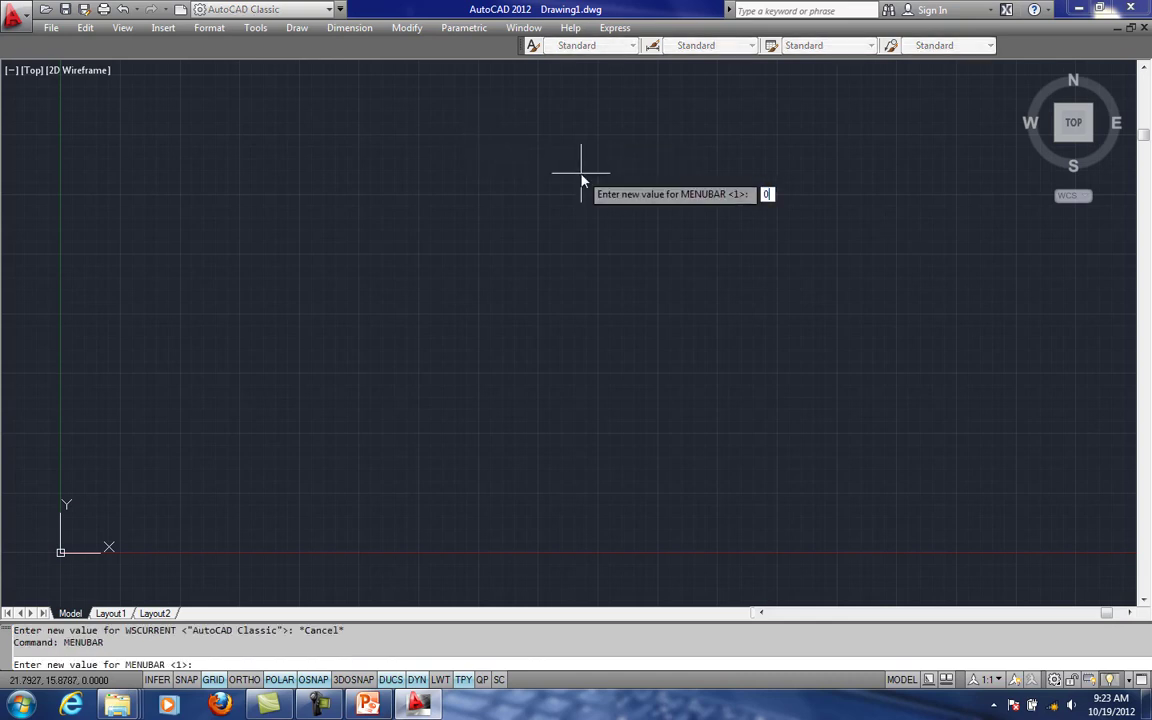
{"action": "key", "text": "Return"}
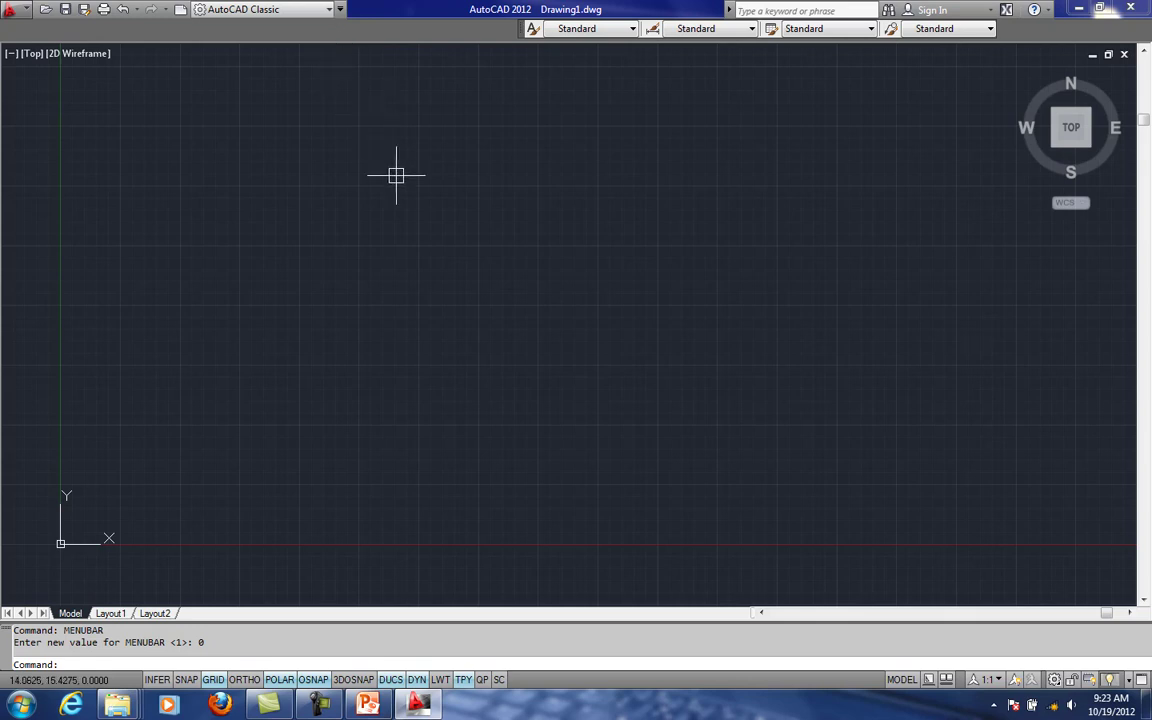
- View the Quick Access customization options, and undock and close the Styles toolbar
{"action": "left_click", "coordinate": [341, 9]}
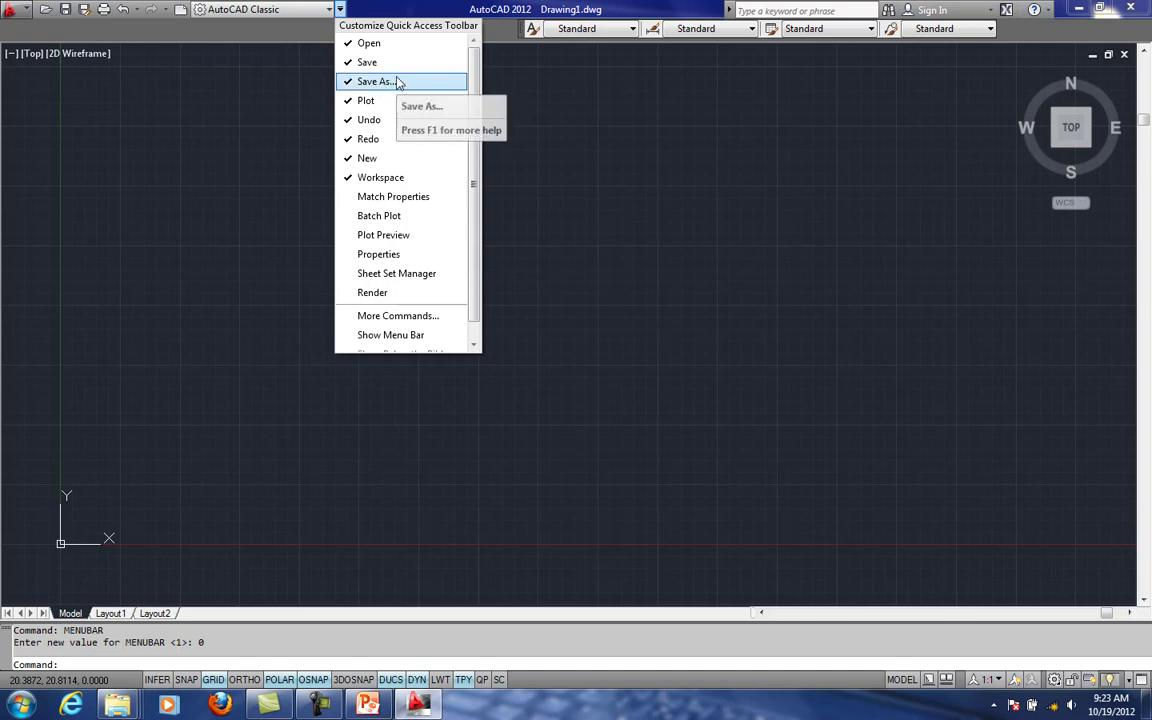
{"action": "left_click", "coordinate": [338, 15]}
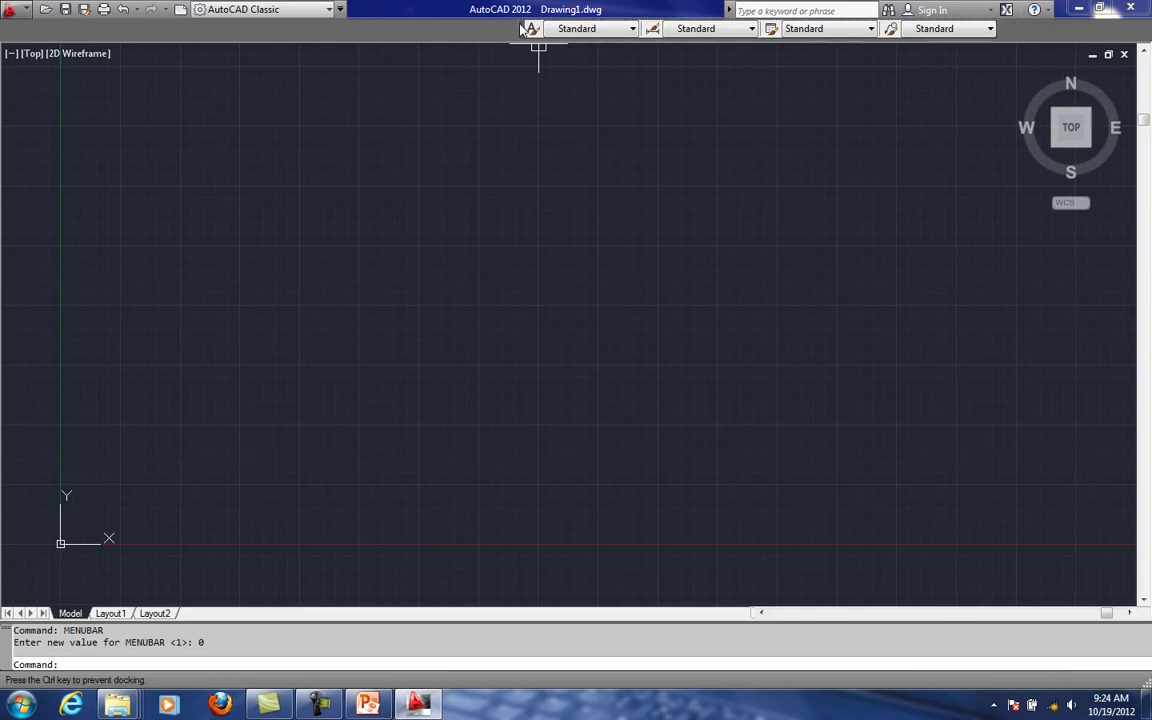
{"action": "left_click_drag", "start_coordinate": [518, 28], "coordinate": [650, 144]}
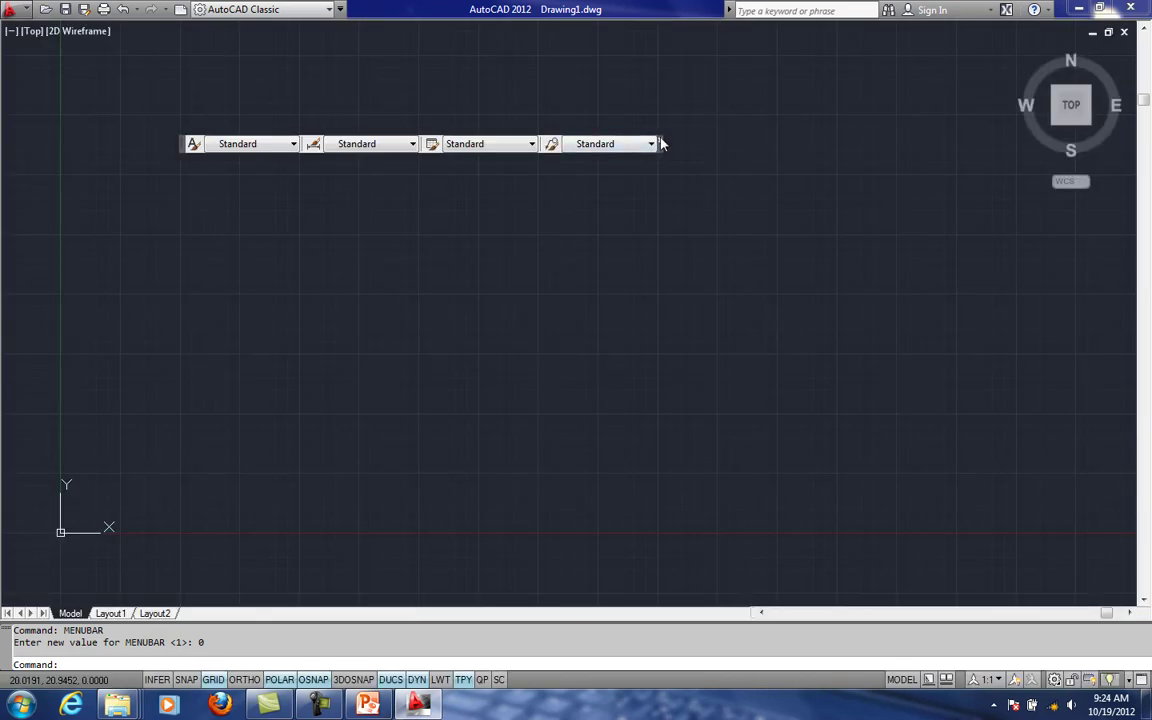
{"action": "left_click", "coordinate": [660, 144]}
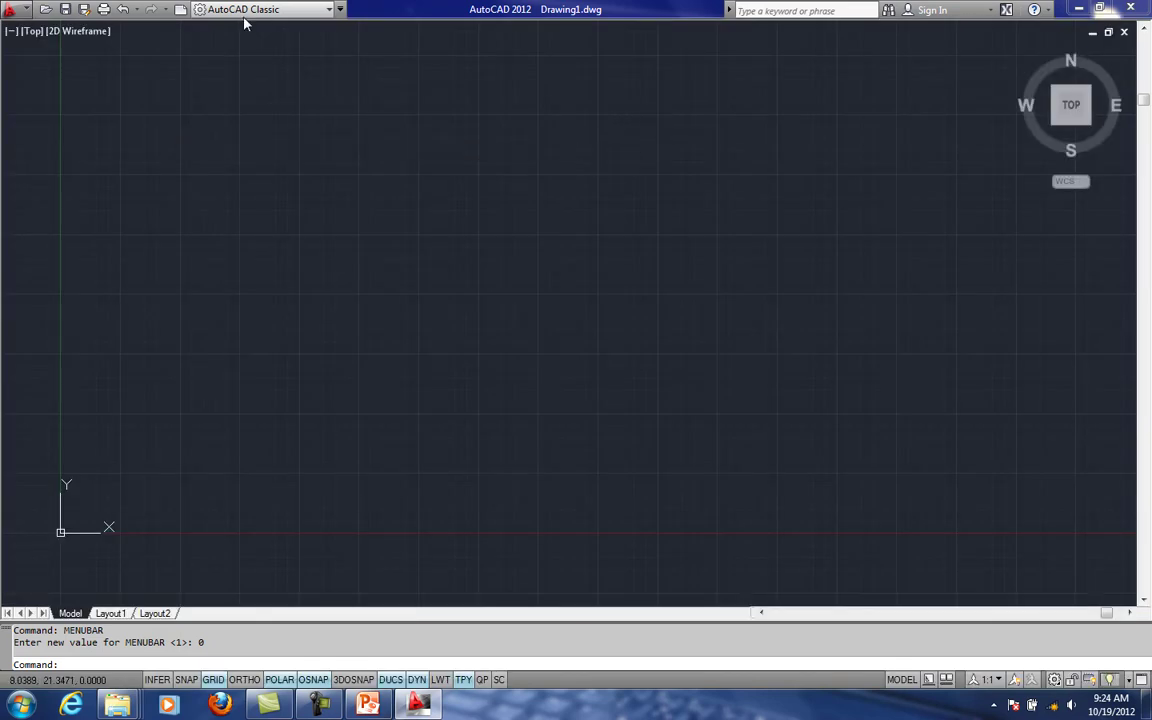
{"action": "left_click", "coordinate": [340, 9]}
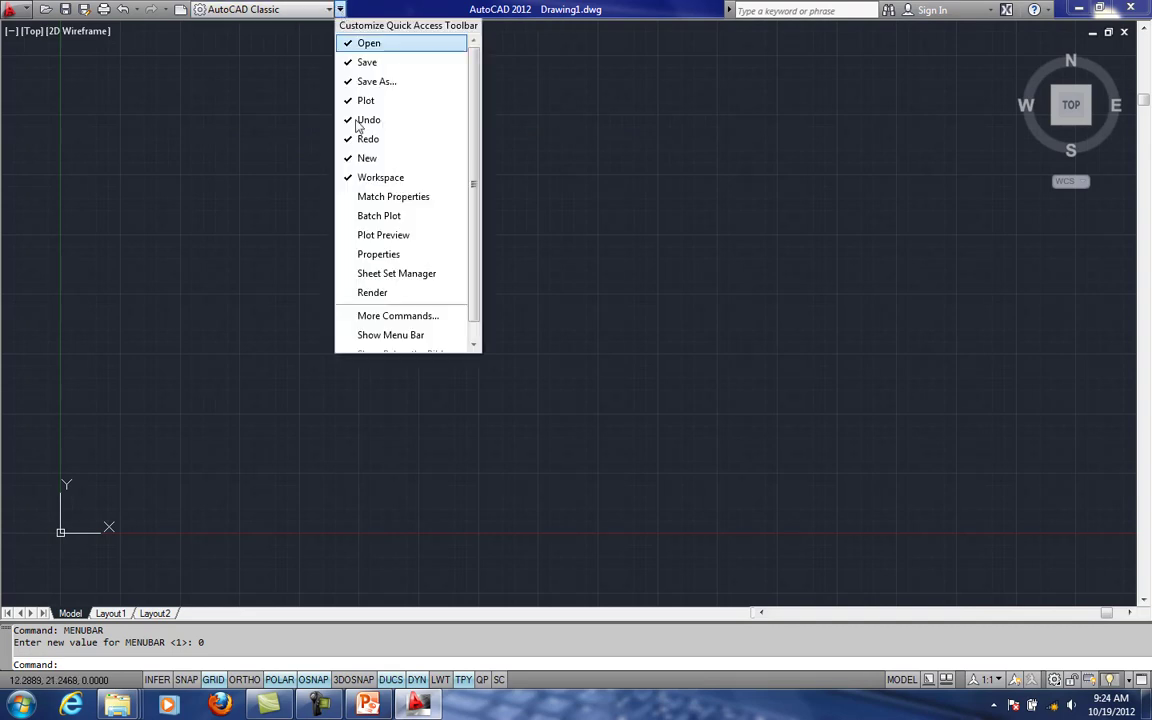
{"action": "left_click", "coordinate": [557, 200]}
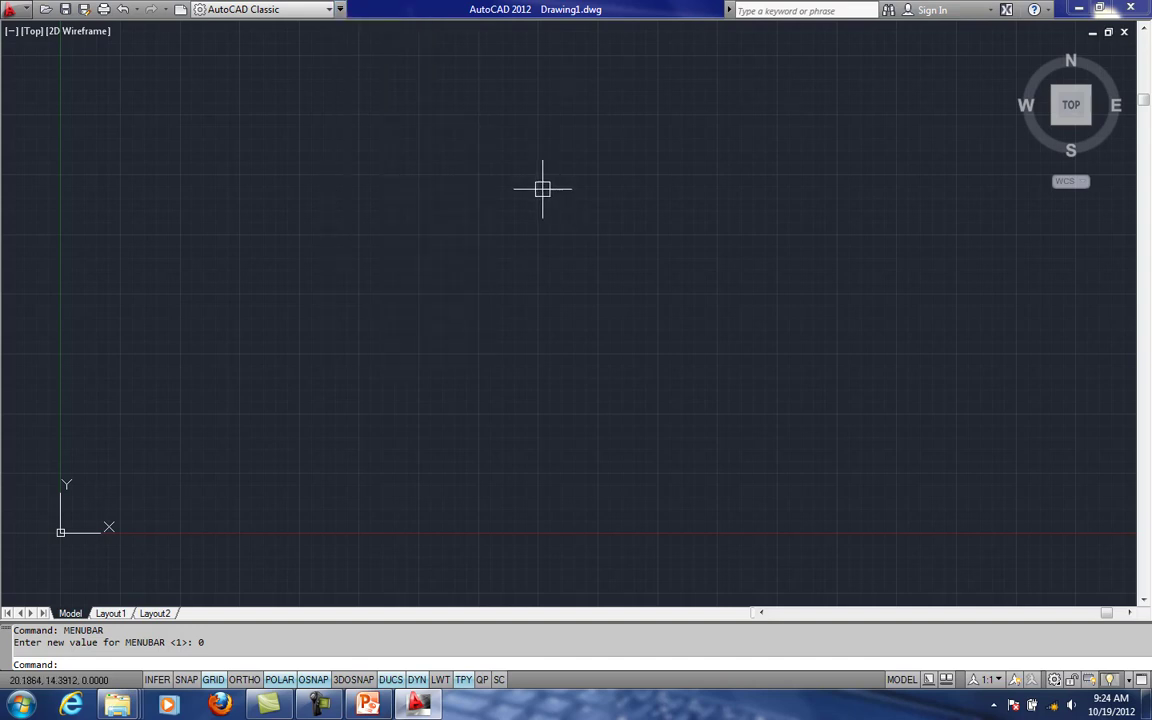
{"action": "type", "text": "M"}
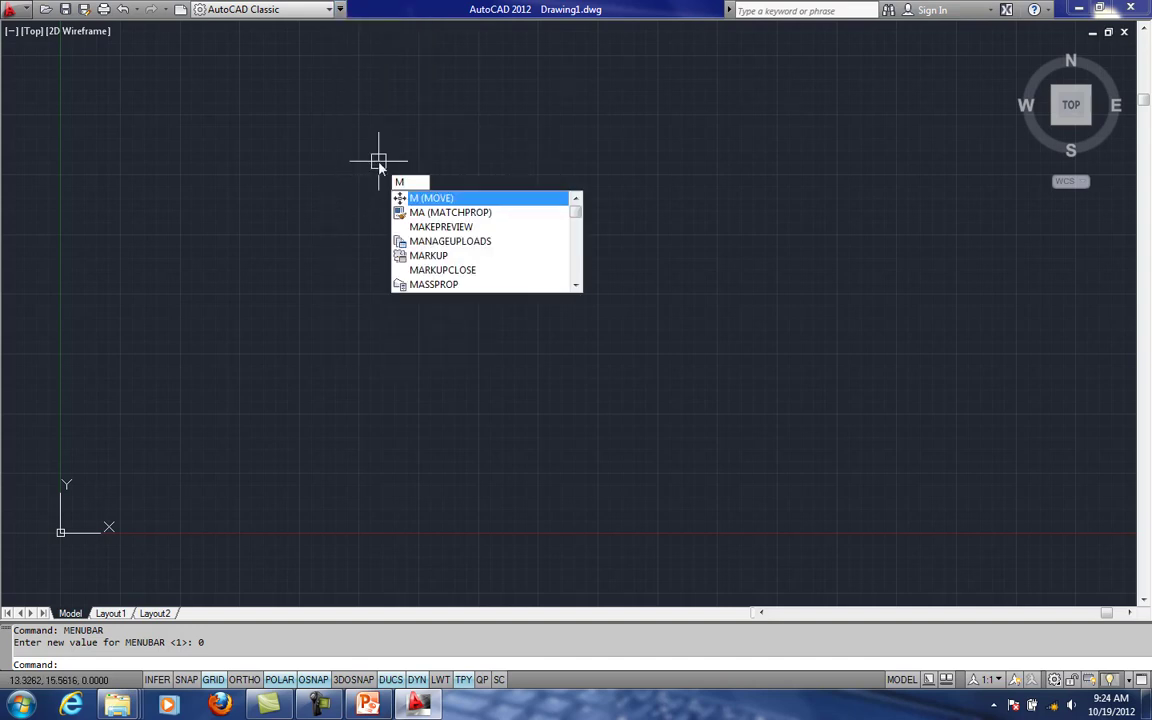
{"action": "key", "text": "Escape"}
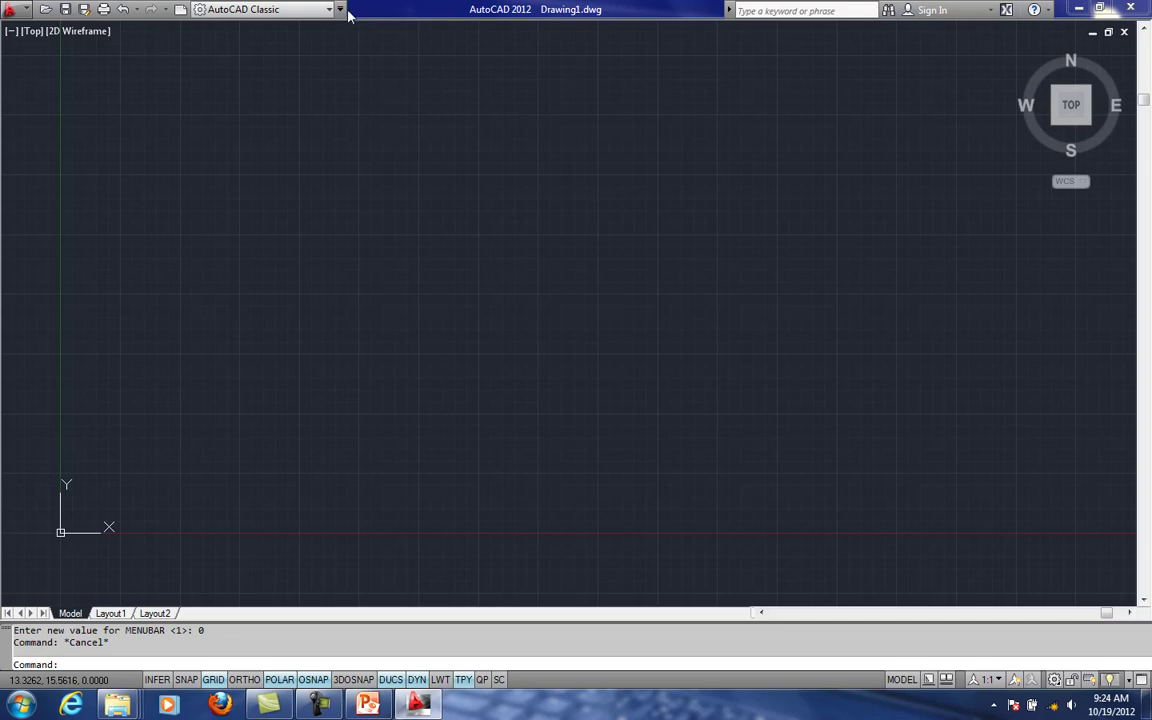
- Show the menu bar again through the Quick Access customization options
{"action": "left_click", "coordinate": [340, 9]}
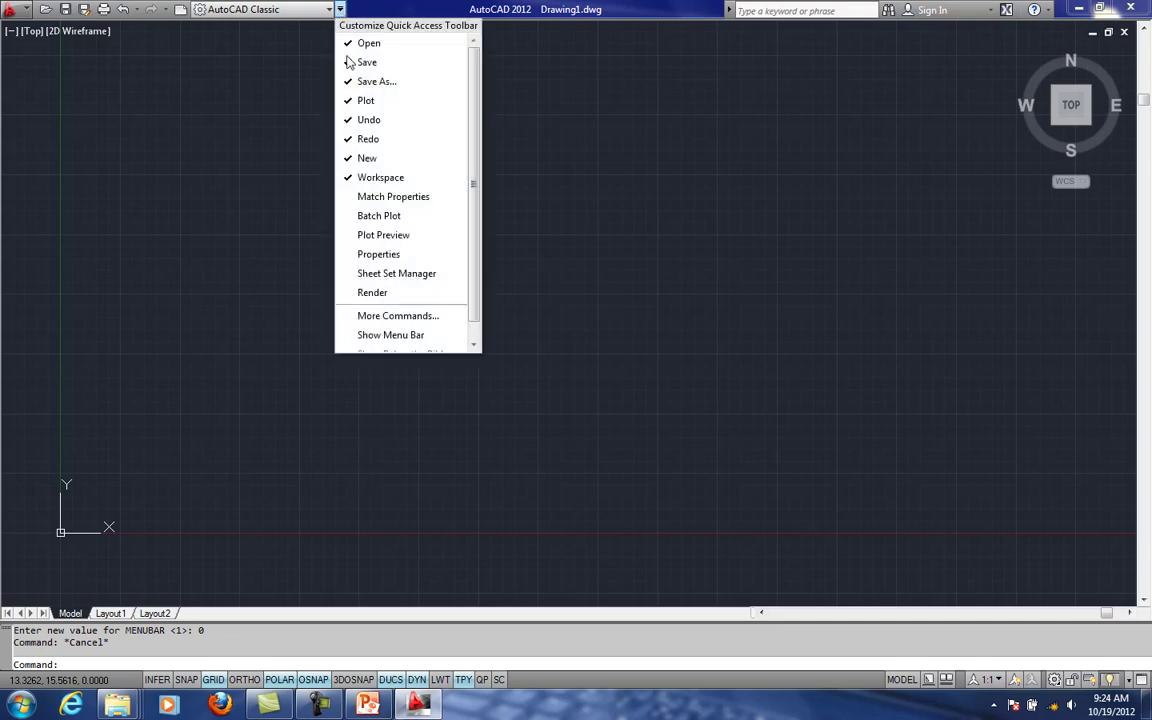
{"action": "left_click", "coordinate": [383, 335]}
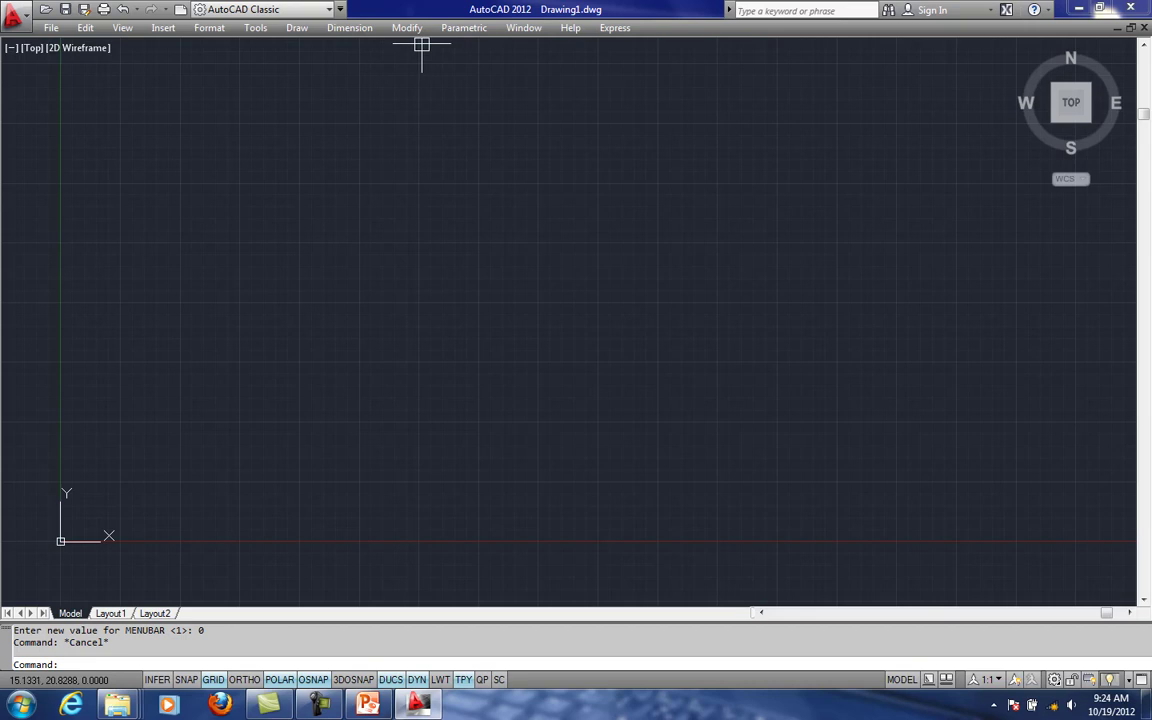
- Examine the File commands and their shortcuts, dismissing the Select File dialog without opening a drawing
{"action": "left_click", "coordinate": [50, 27]}
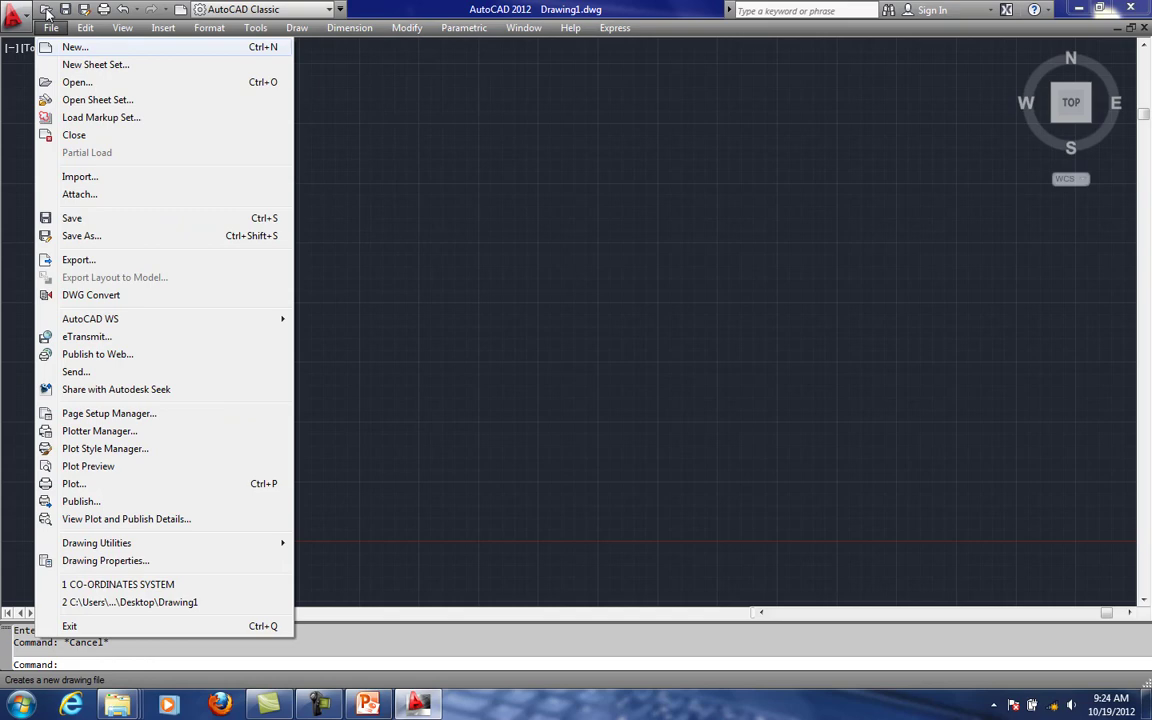
{"action": "left_click", "coordinate": [47, 14]}
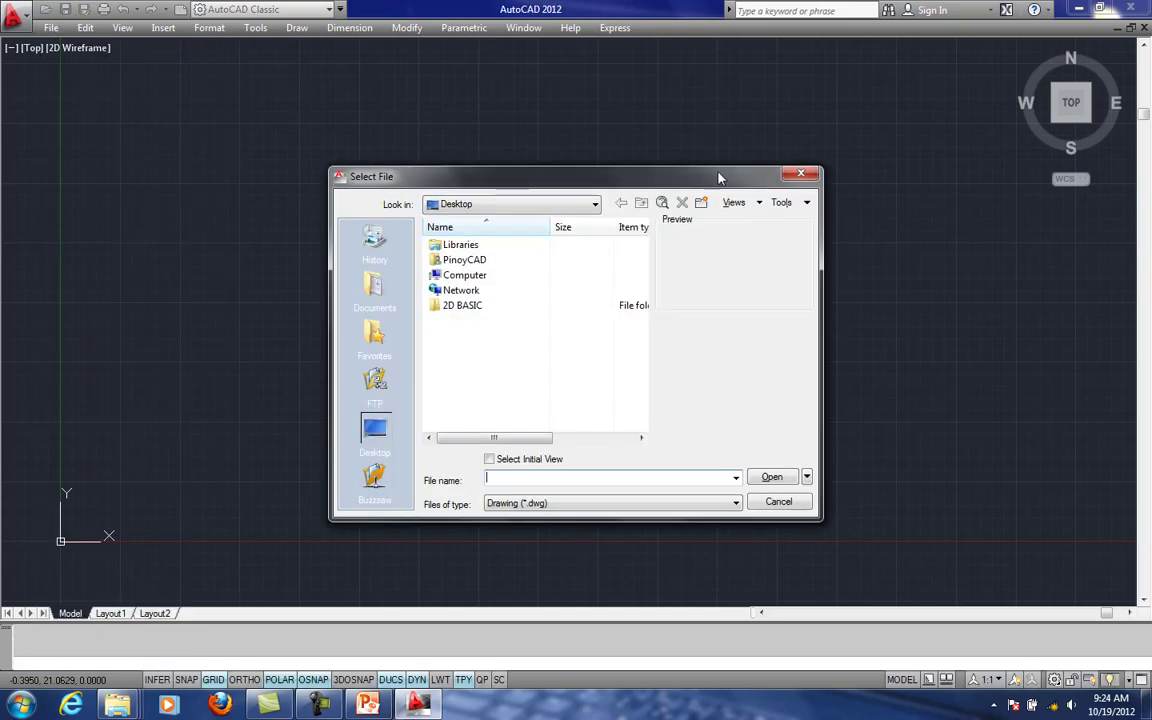
{"action": "left_click", "coordinate": [803, 175]}
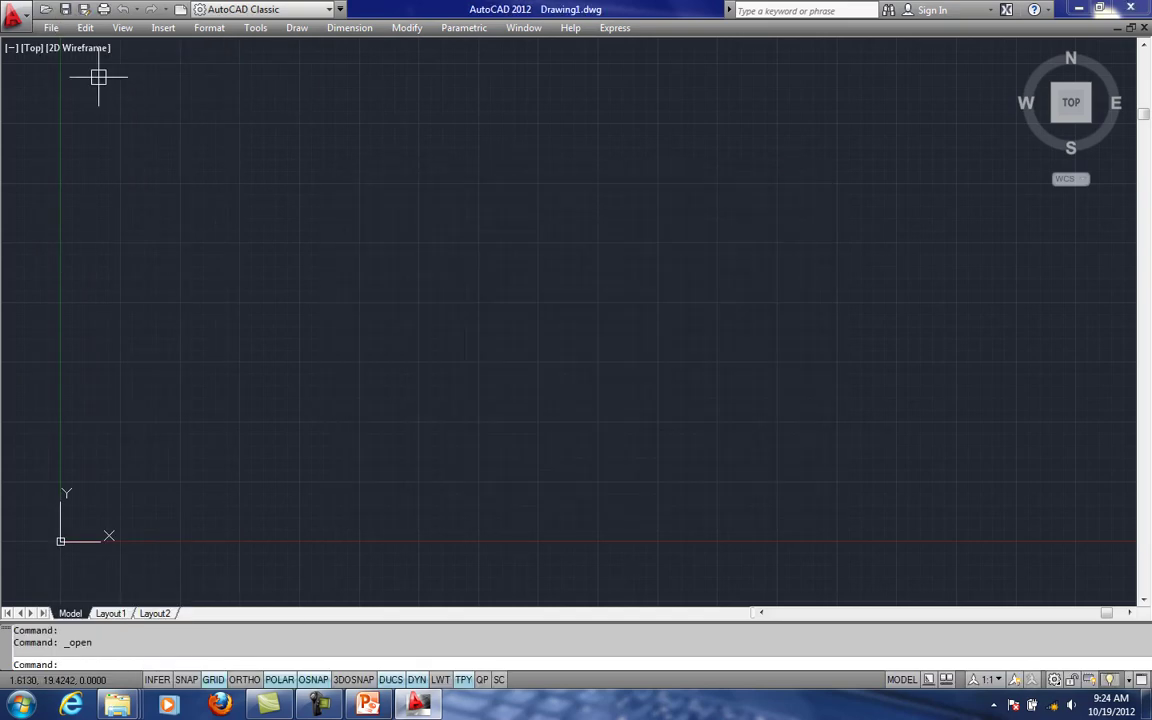
{"action": "left_click", "coordinate": [50, 27]}
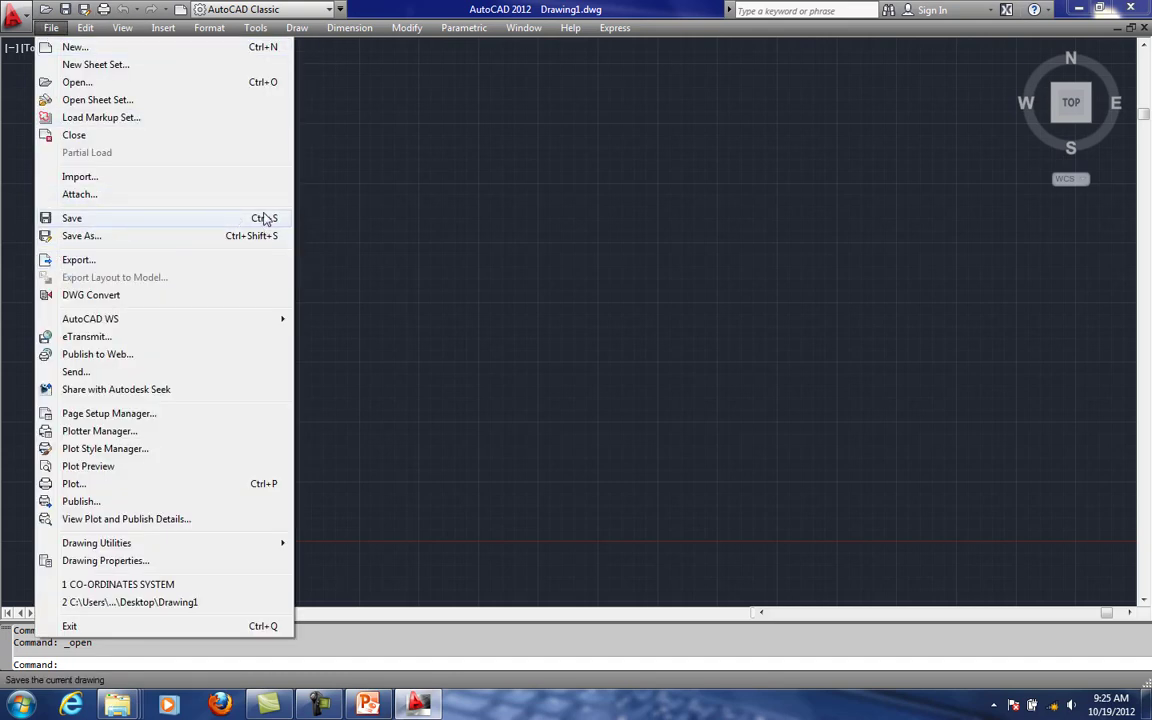
{"action": "key", "text": "Escape"}
{"action": "left_click", "coordinate": [238, 92]}
{"action": "key", "text": "Escape"}
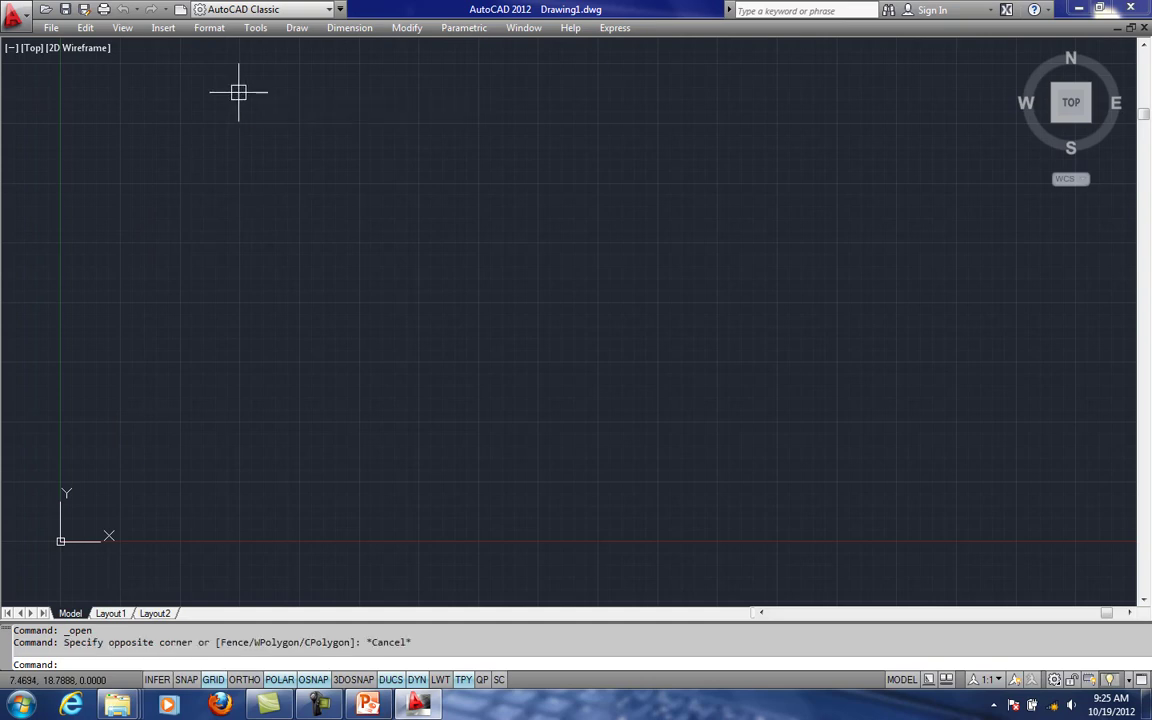
{"action": "key", "text": "Escape"}
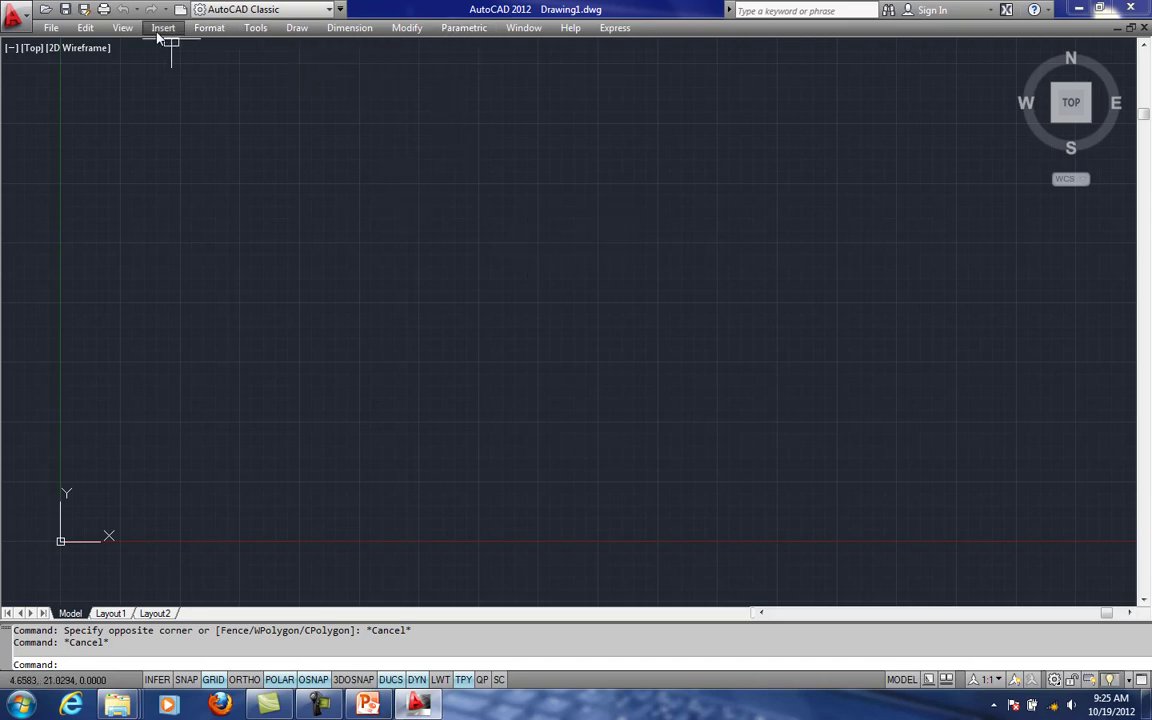
{"action": "left_click", "coordinate": [255, 27]}
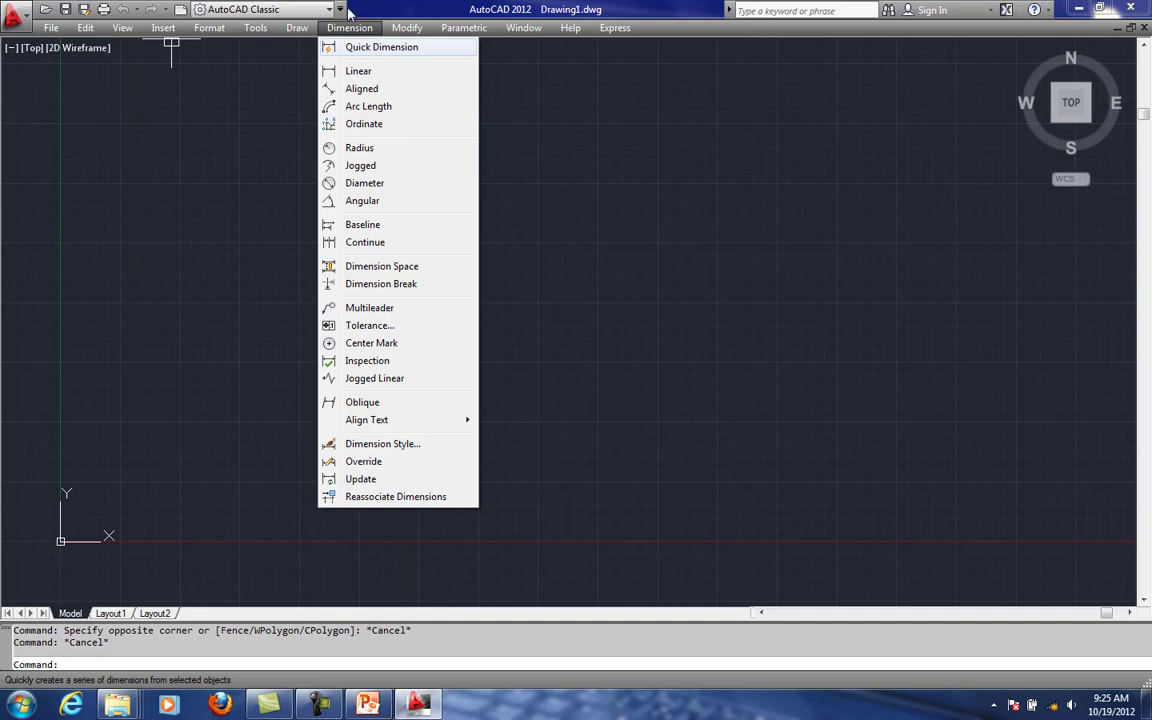
{"action": "left_click", "coordinate": [341, 9]}
{"action": "left_click", "coordinate": [339, 9]}
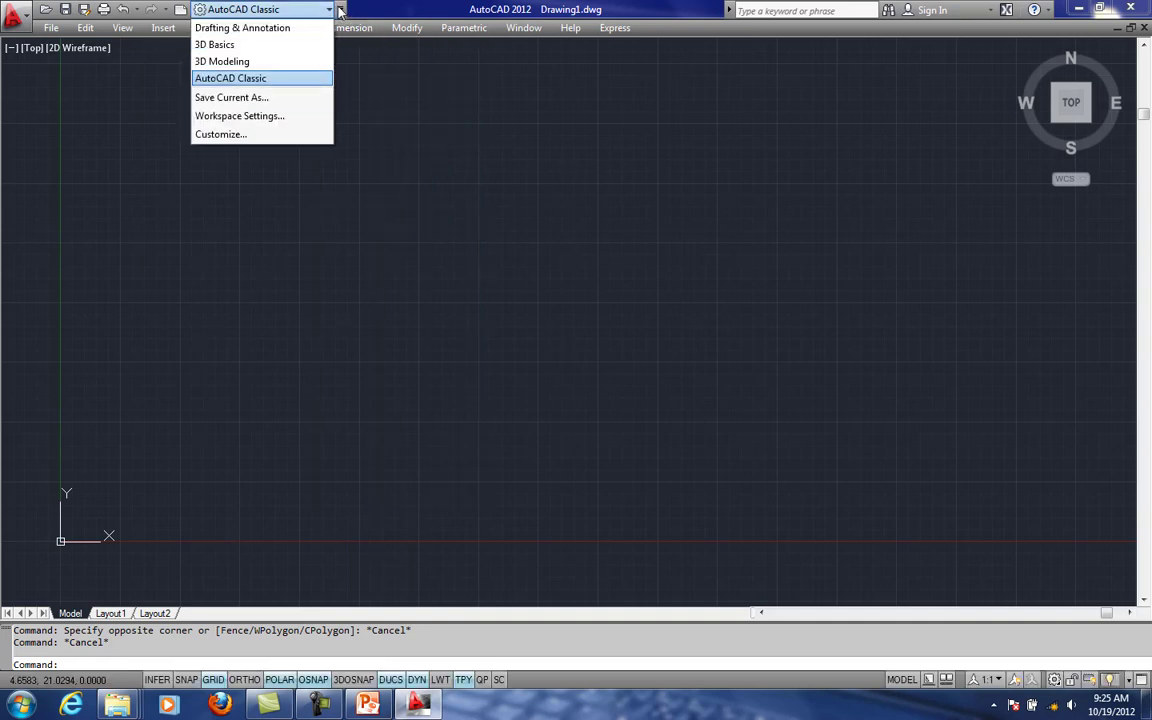
{"action": "left_click", "coordinate": [134, 44]}
{"action": "left_click", "coordinate": [250, 14]}
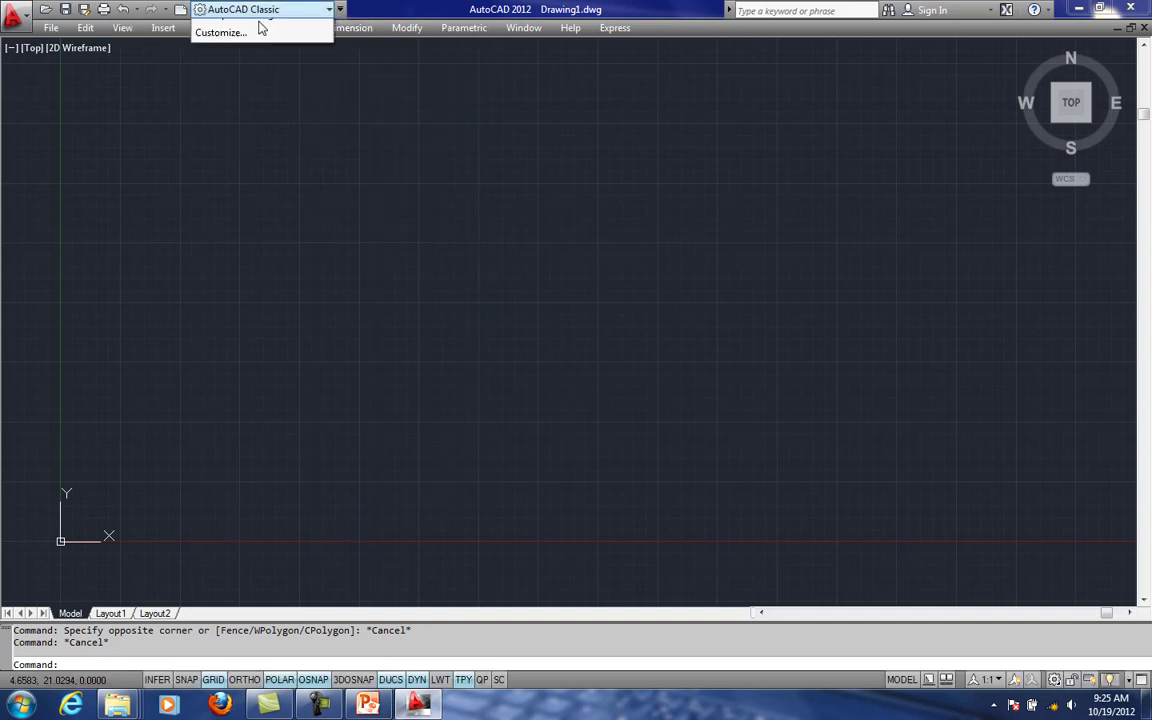
{"action": "left_click", "coordinate": [144, 37]}
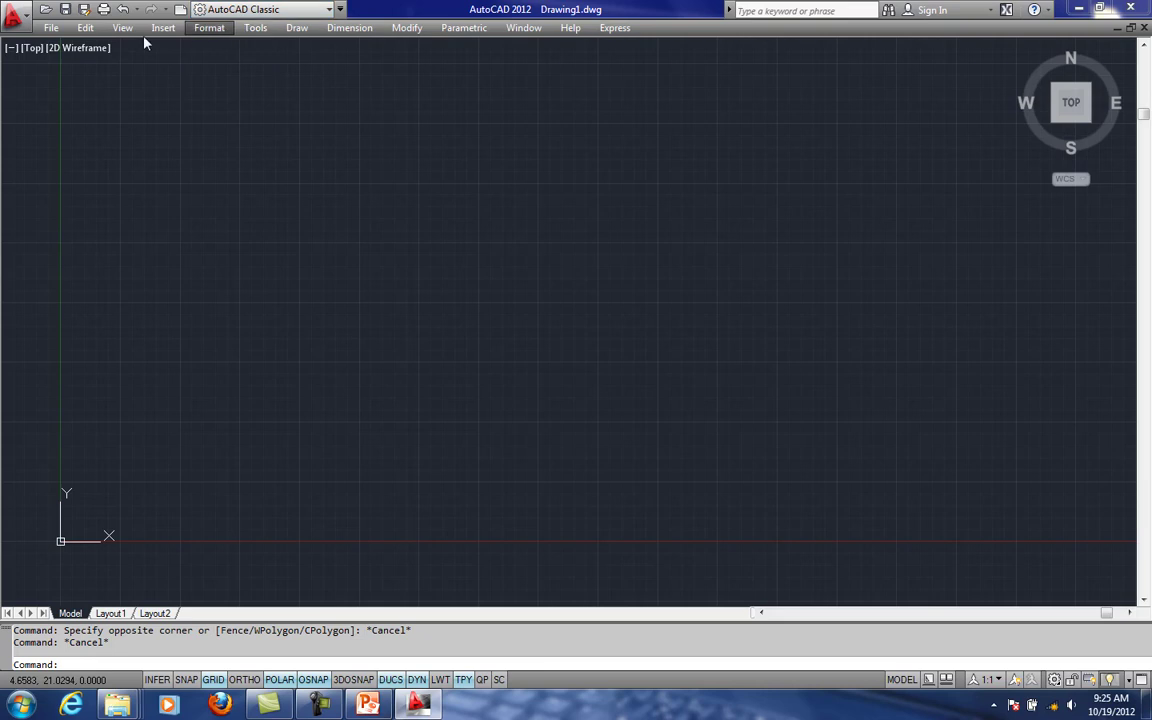
{"action": "right_click", "coordinate": [697, 29]}
{"action": "key", "text": "Escape"}
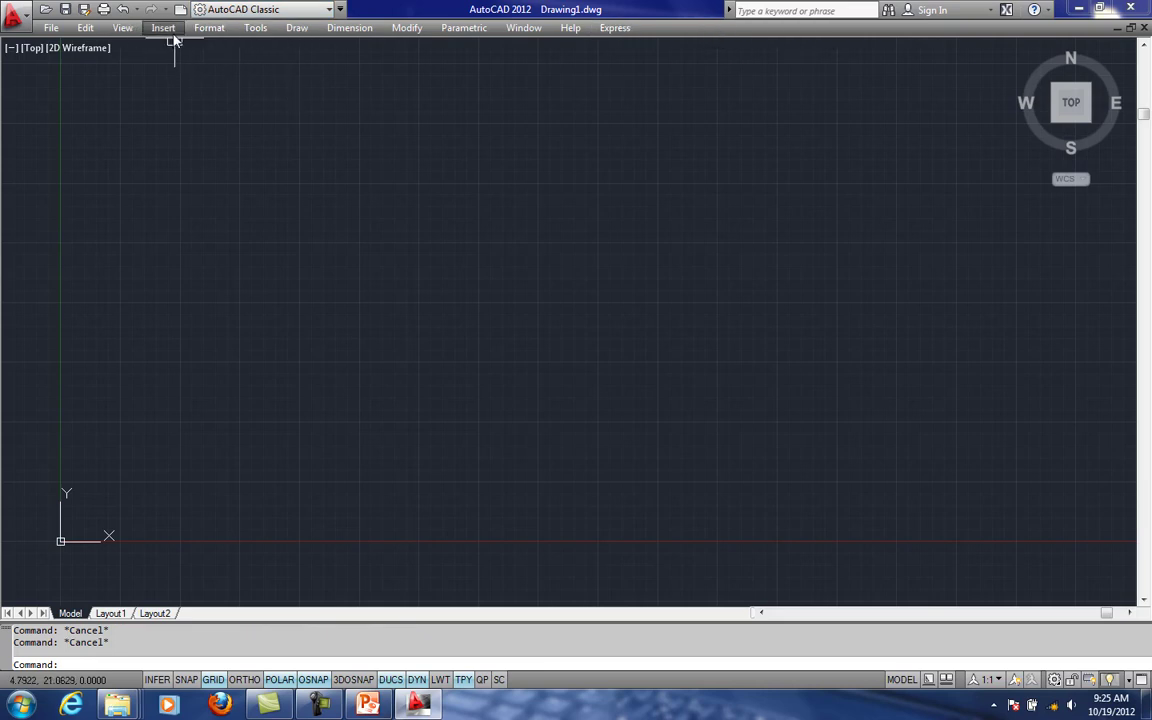
{"action": "left_click", "coordinate": [330, 703]}
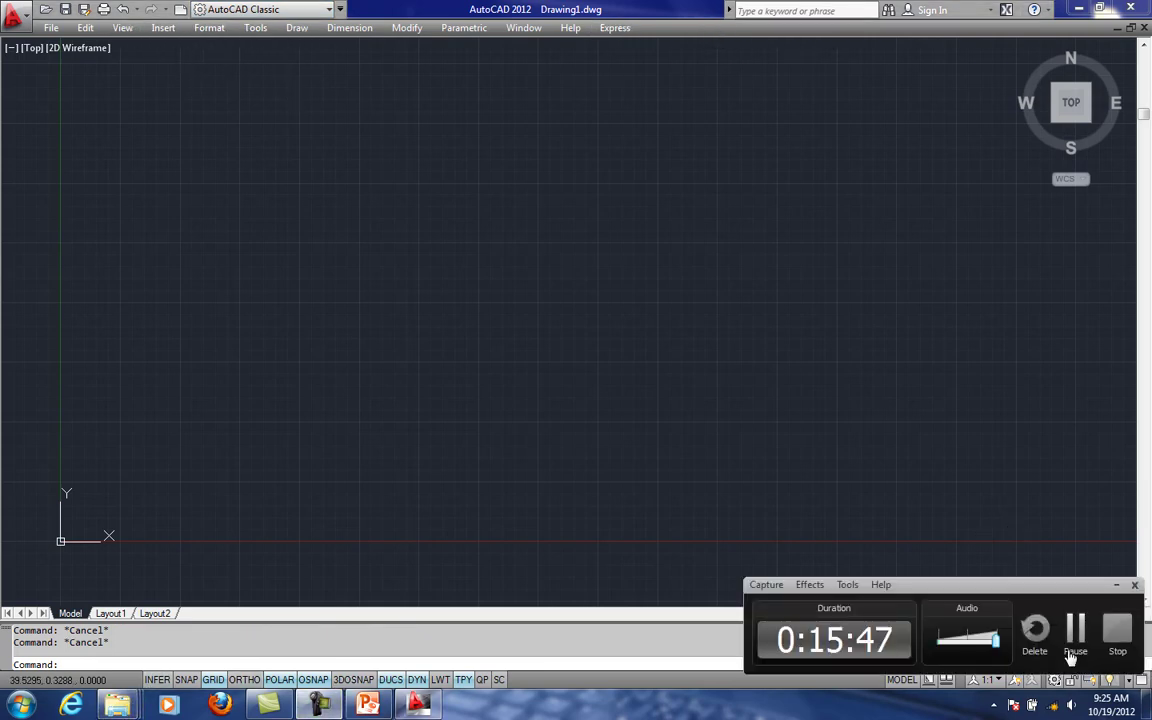
- Show the Standard toolbar and dock it directly beneath the menu bar
{"action": "left_click", "coordinate": [268, 29]}
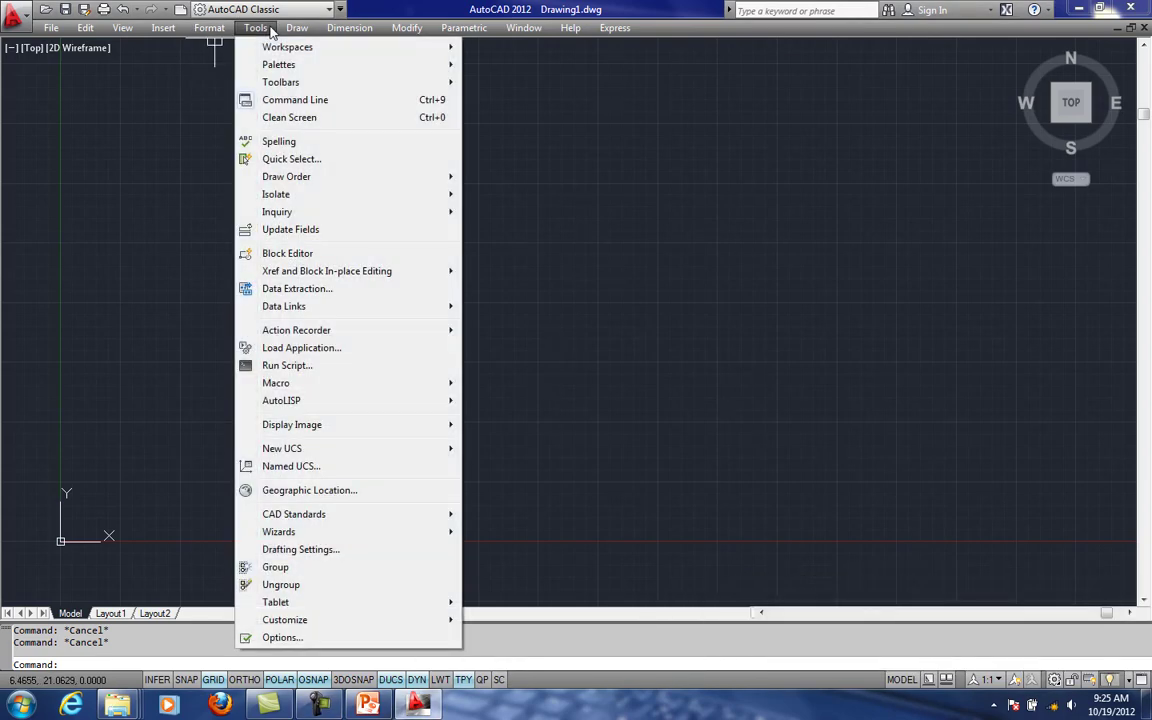
{"action": "mouse_move", "coordinate": [396, 82]}
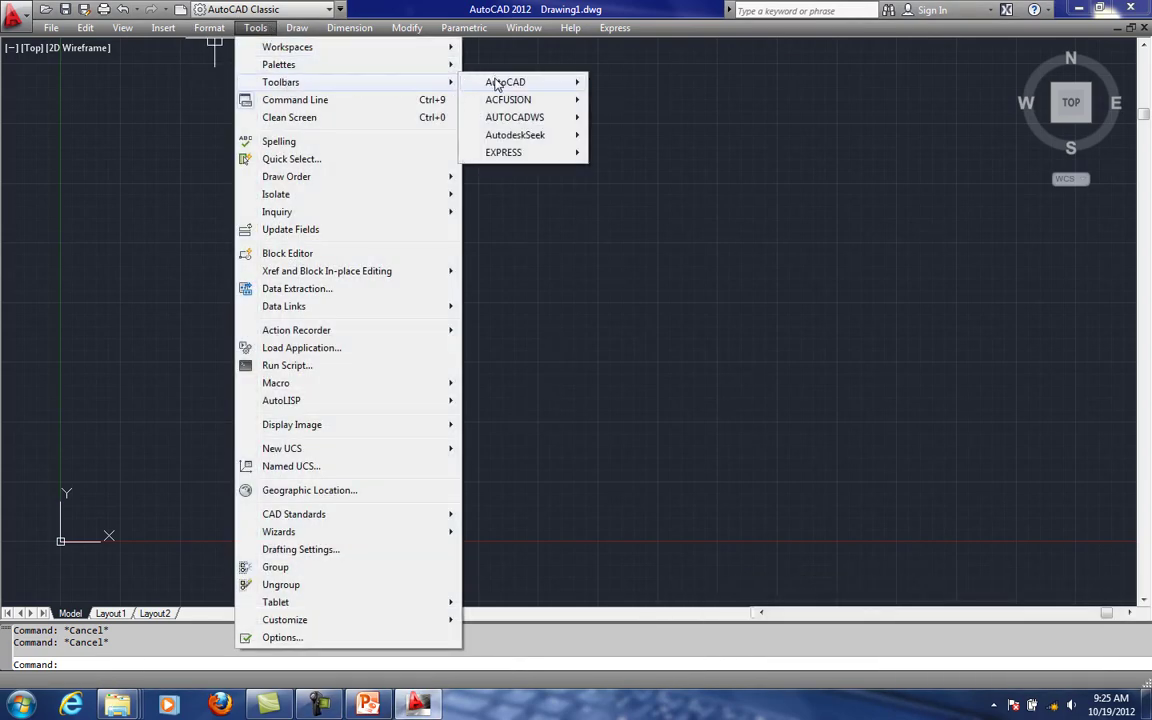
{"action": "mouse_move", "coordinate": [497, 84]}
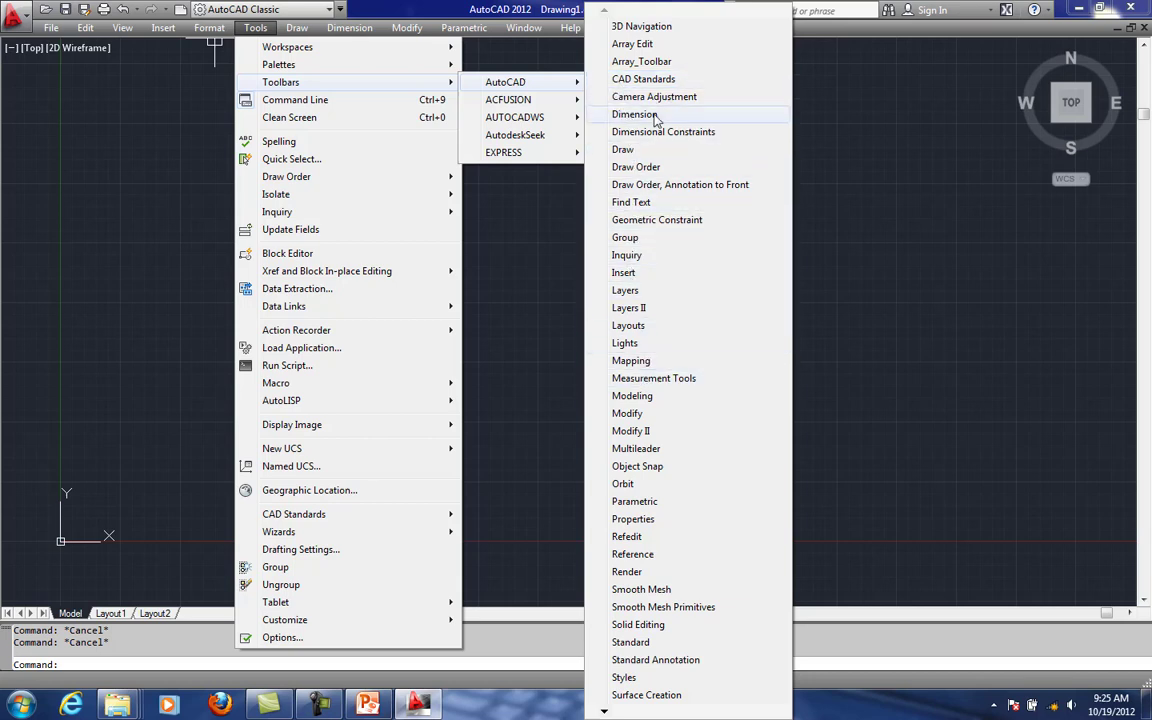
{"action": "left_click", "coordinate": [625, 642]}
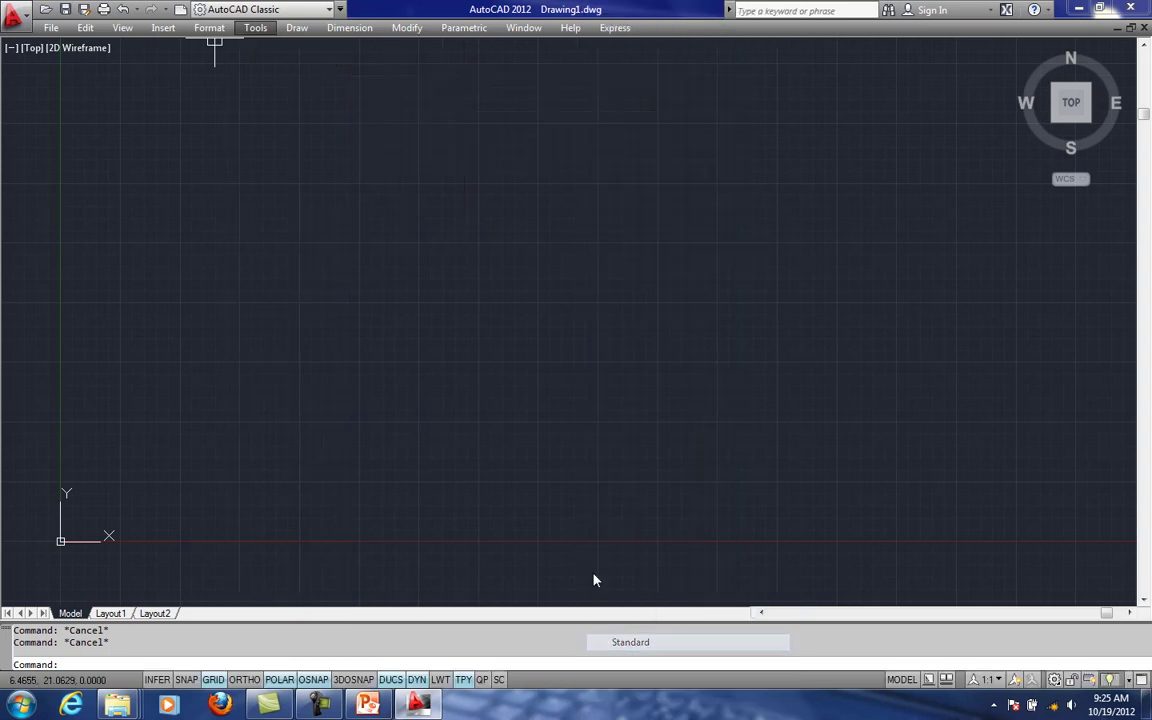
{"action": "left_click_drag", "start_coordinate": [28, 187], "coordinate": [48, 60]}
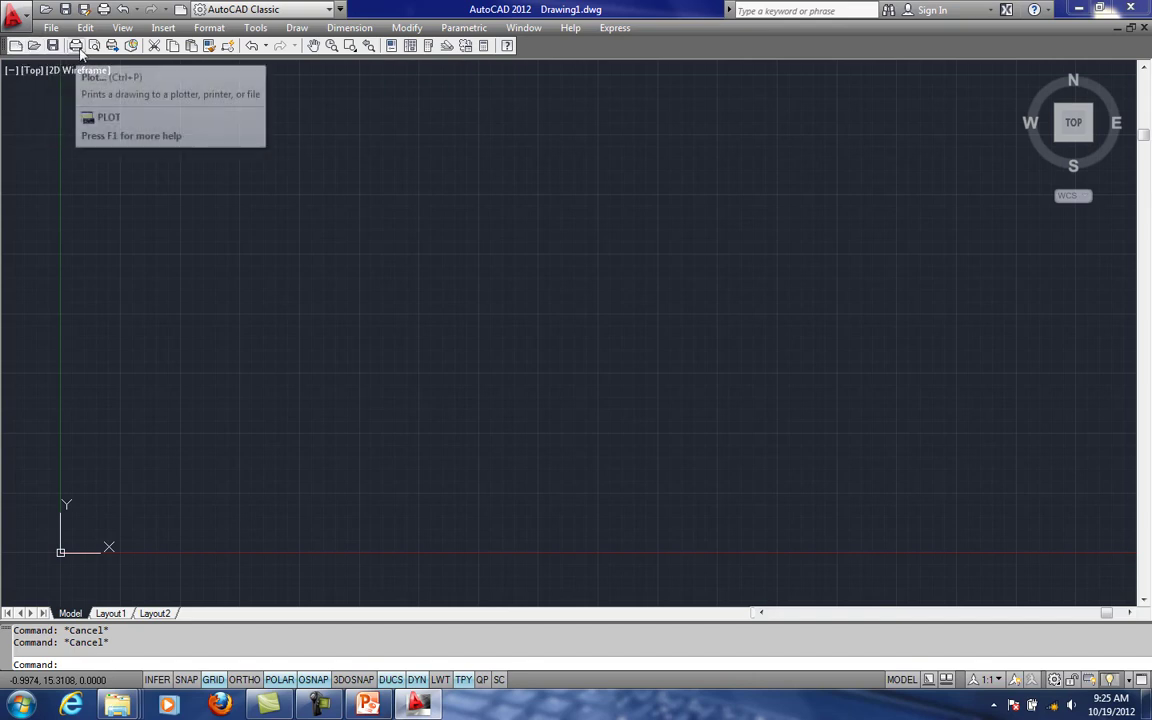
- Show the Layers toolbar and leave it floating over the upper part of the drawing area
{"action": "left_click", "coordinate": [264, 33]}
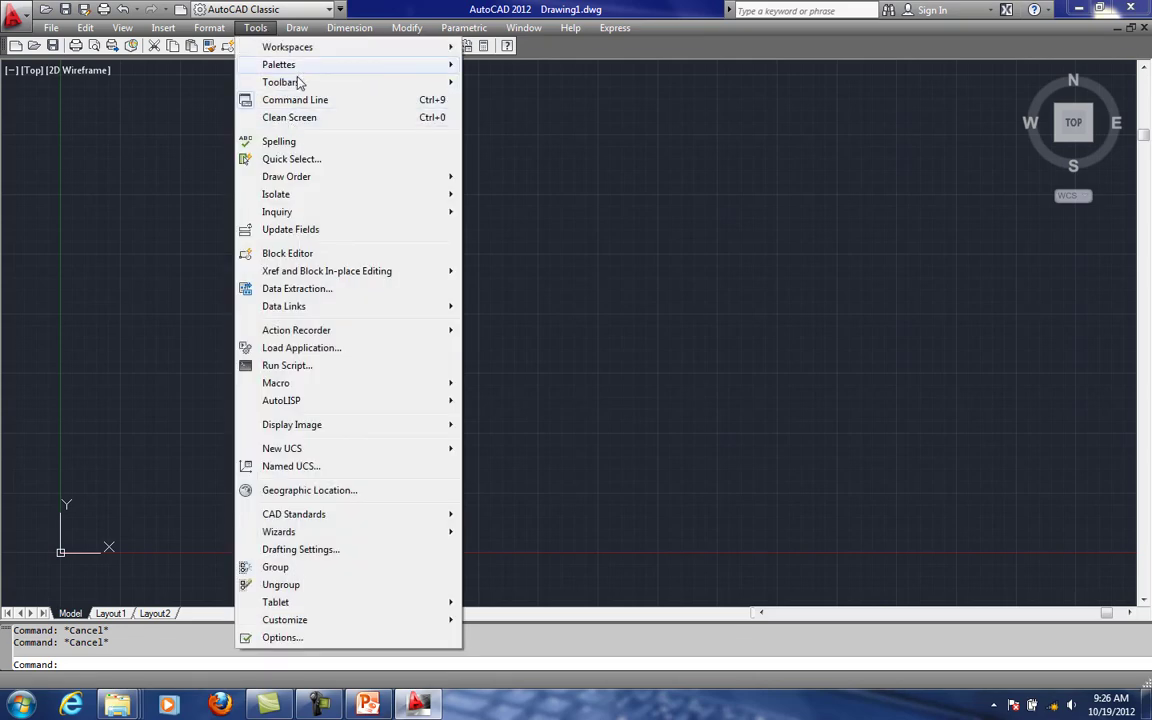
{"action": "mouse_move", "coordinate": [296, 85]}
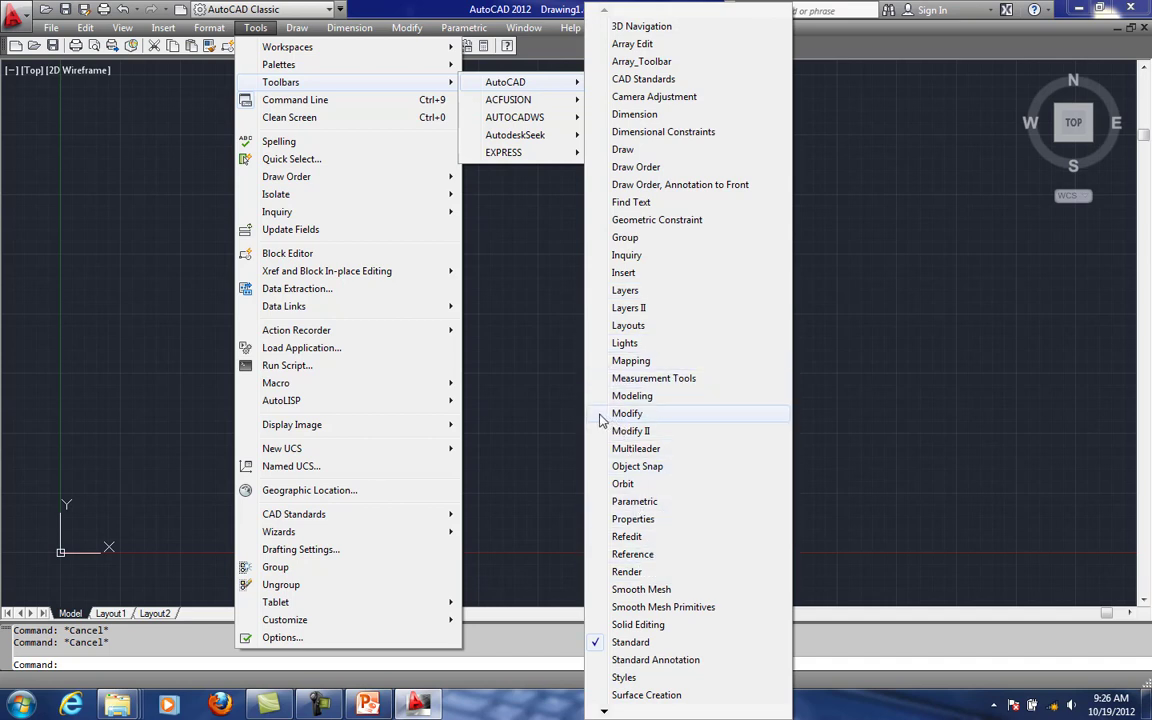
{"action": "left_click", "coordinate": [622, 290]}
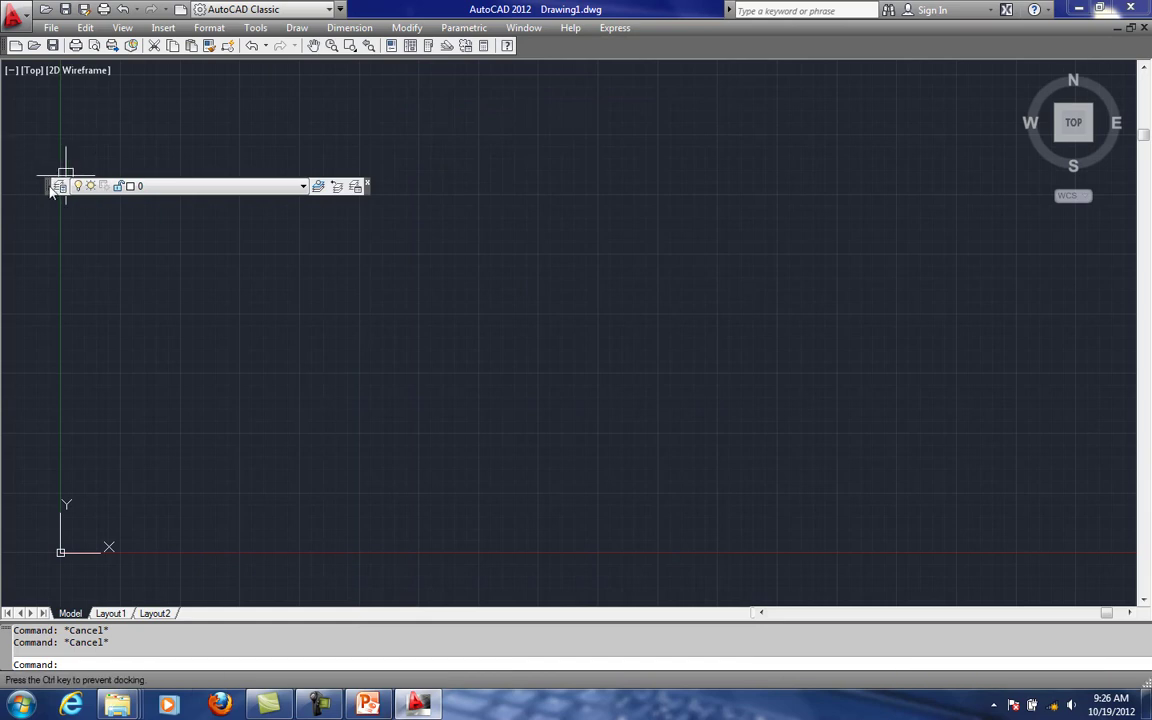
{"action": "mouse_move", "coordinate": [55, 186]}
{"action": "left_mouse_down"}
{"action": "mouse_move", "coordinate": [30, 68]}
{"action": "mouse_move", "coordinate": [441, 141]}
{"action": "mouse_move", "coordinate": [317, 171]}
{"action": "mouse_move", "coordinate": [336, 158]}
{"action": "left_mouse_up"}
{"action": "left_click", "coordinate": [257, 28]}
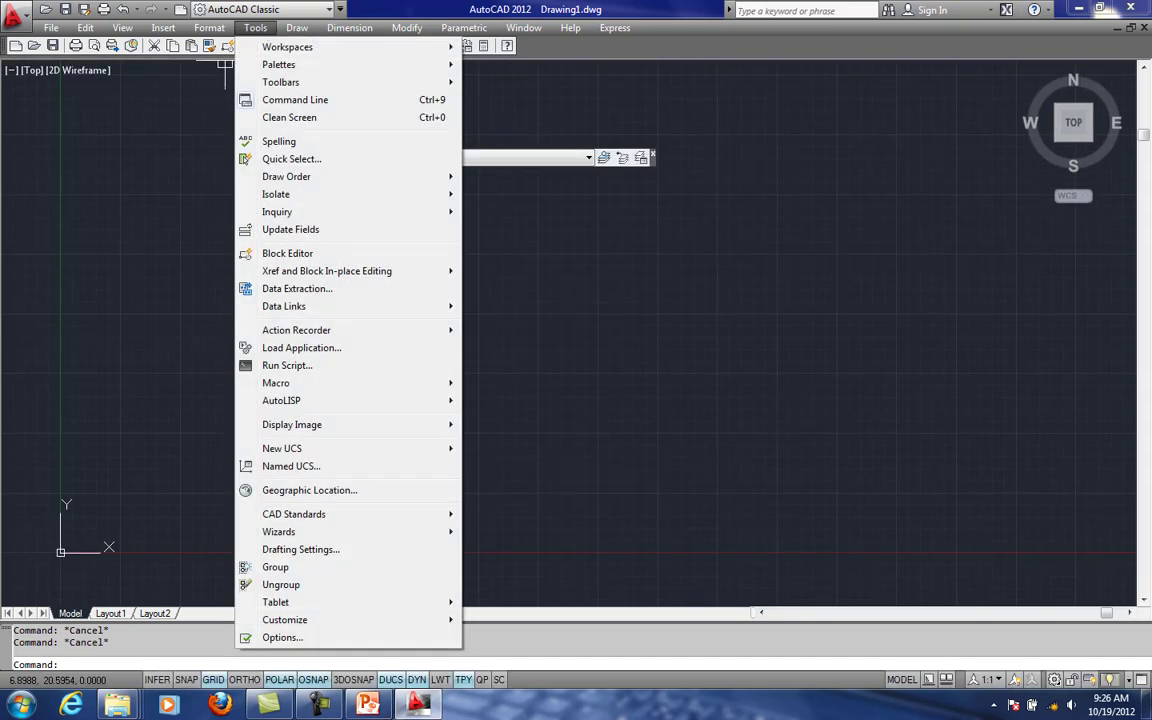
{"action": "left_click", "coordinate": [198, 103]}
{"action": "left_click", "coordinate": [211, 121]}
{"action": "key", "text": "Escape"}
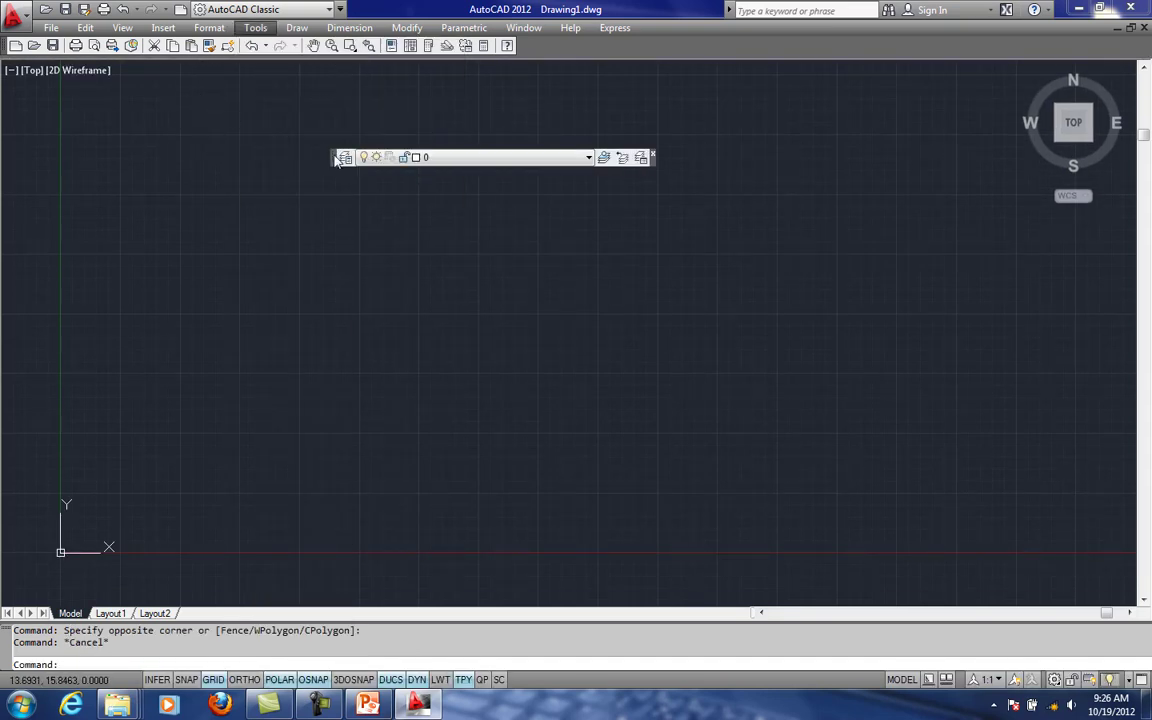
- Show the Styles, Draw and Properties toolbars
{"action": "right_click", "coordinate": [337, 160]}
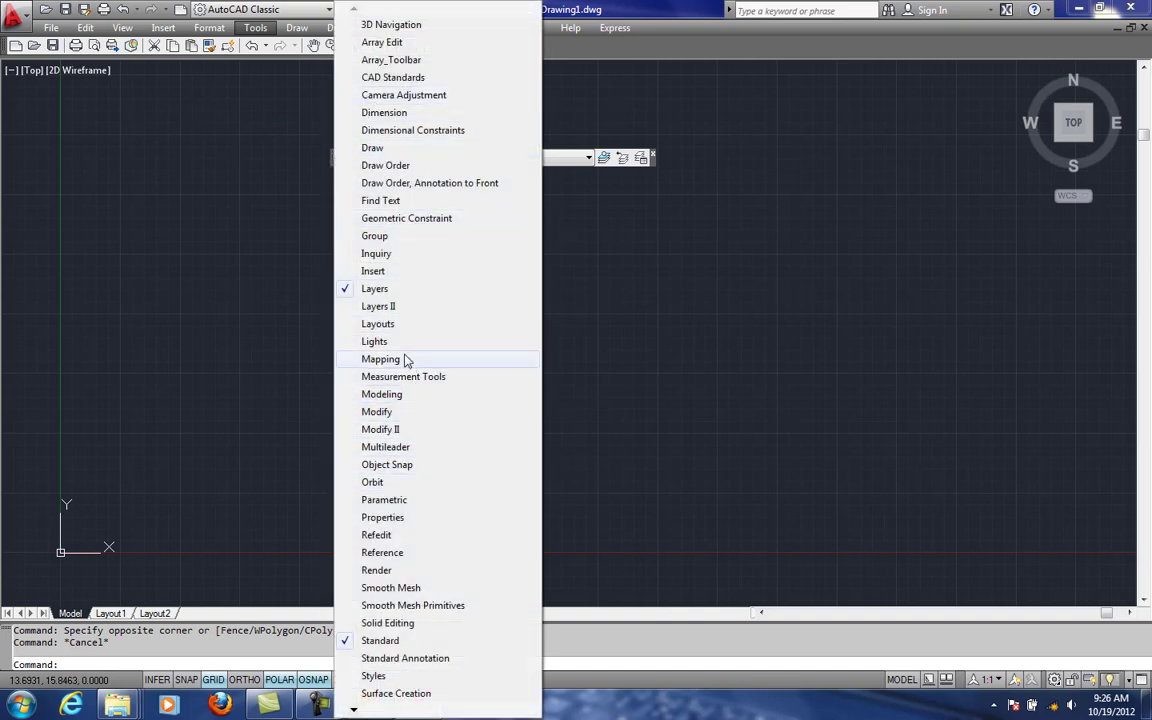
{"action": "left_click", "coordinate": [345, 680]}
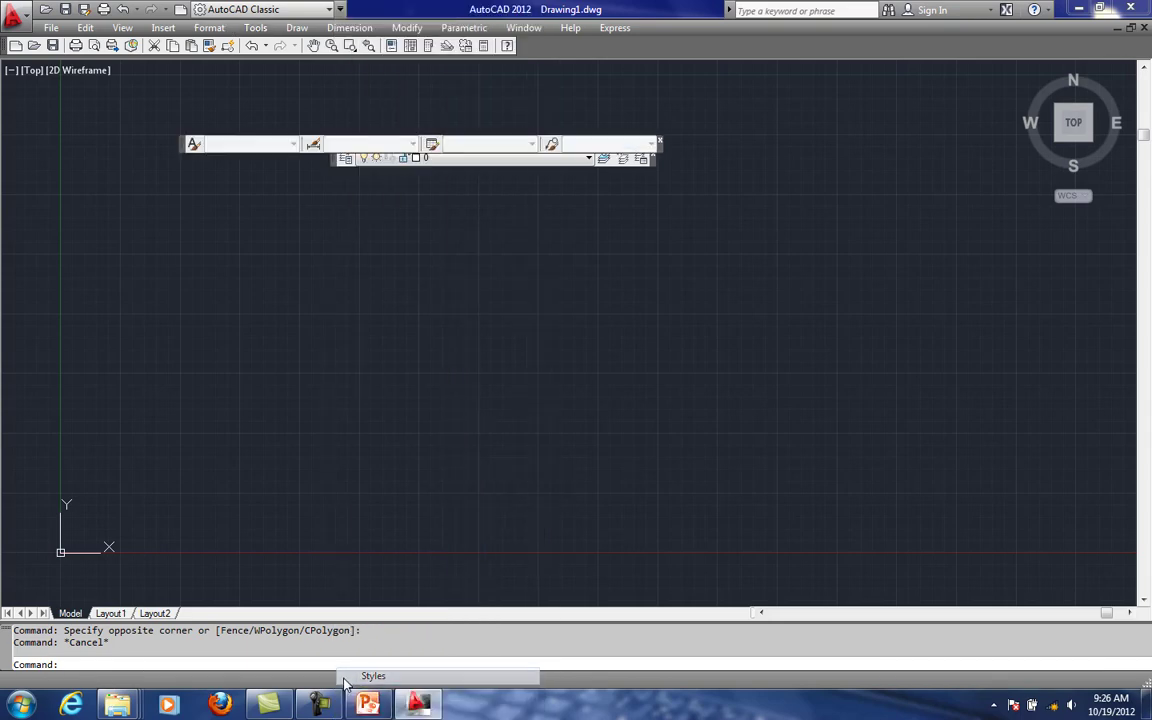
{"action": "right_click", "coordinate": [188, 142]}
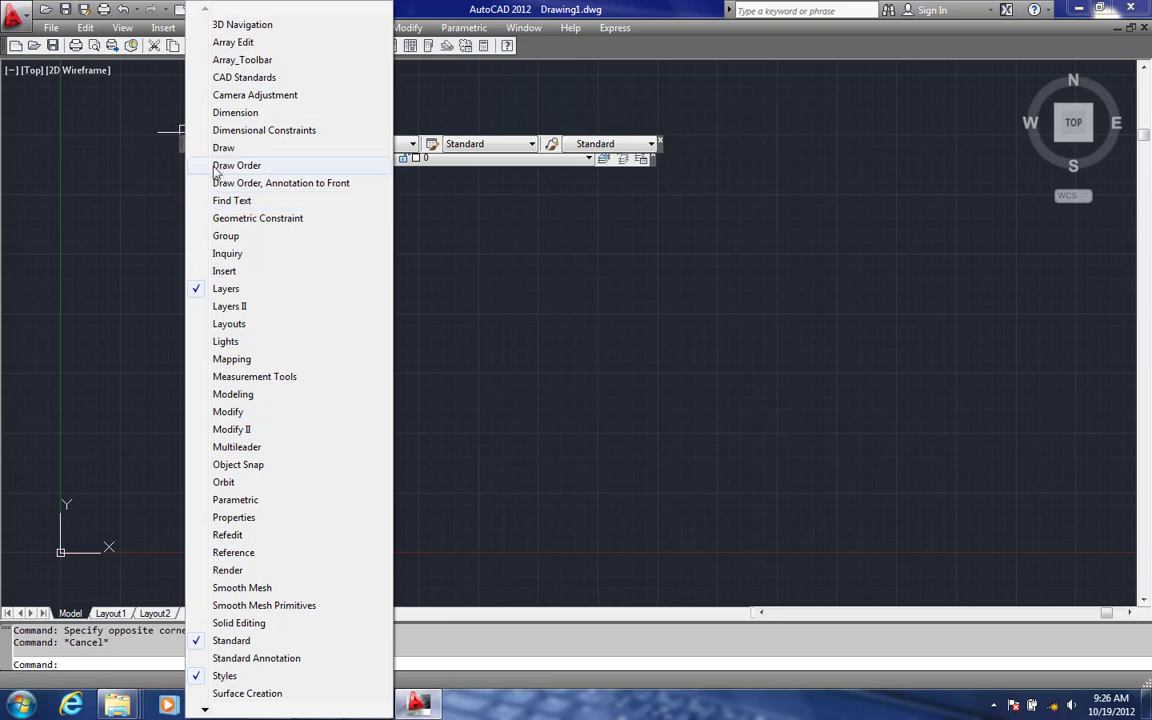
{"action": "left_click", "coordinate": [192, 148]}
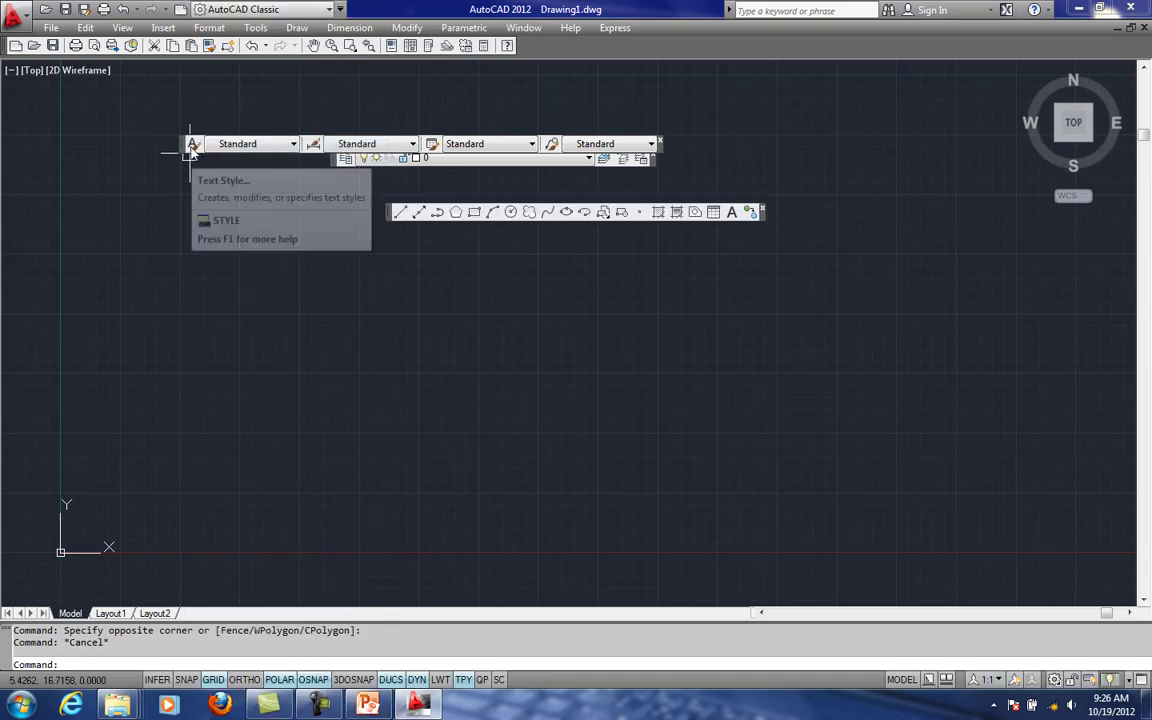
{"action": "right_click", "coordinate": [190, 148]}
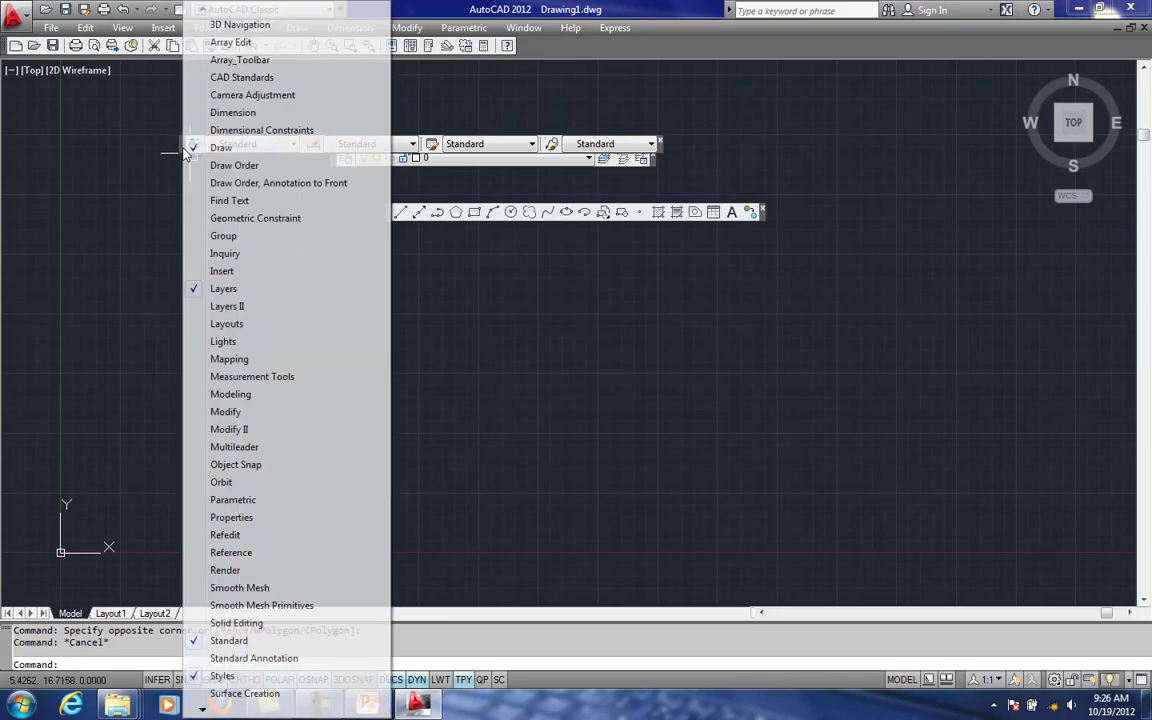
{"action": "left_click", "coordinate": [198, 517]}
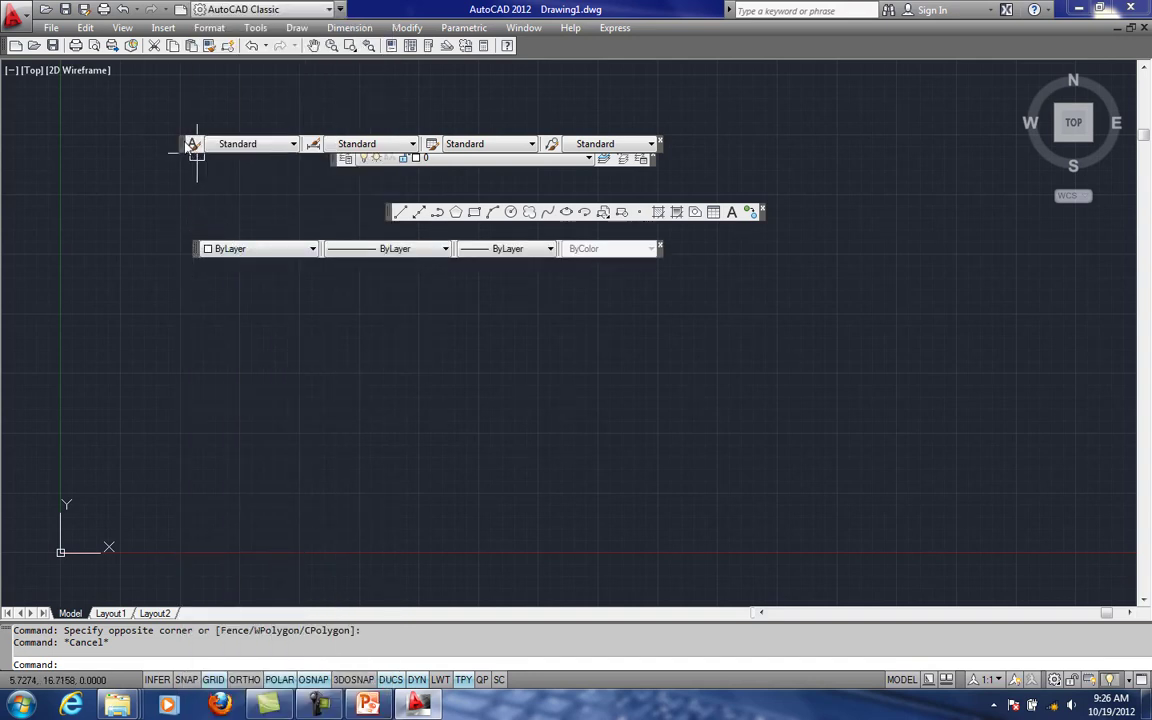
- Dock the Styles and Layers toolbars in one row beneath the Standard toolbar, with Layers ahead of Styles
{"action": "mouse_move", "coordinate": [196, 148]}
{"action": "left_mouse_down"}
{"action": "mouse_move", "coordinate": [82, 80]}
{"action": "mouse_move", "coordinate": [72, 86]}
{"action": "left_mouse_up"}
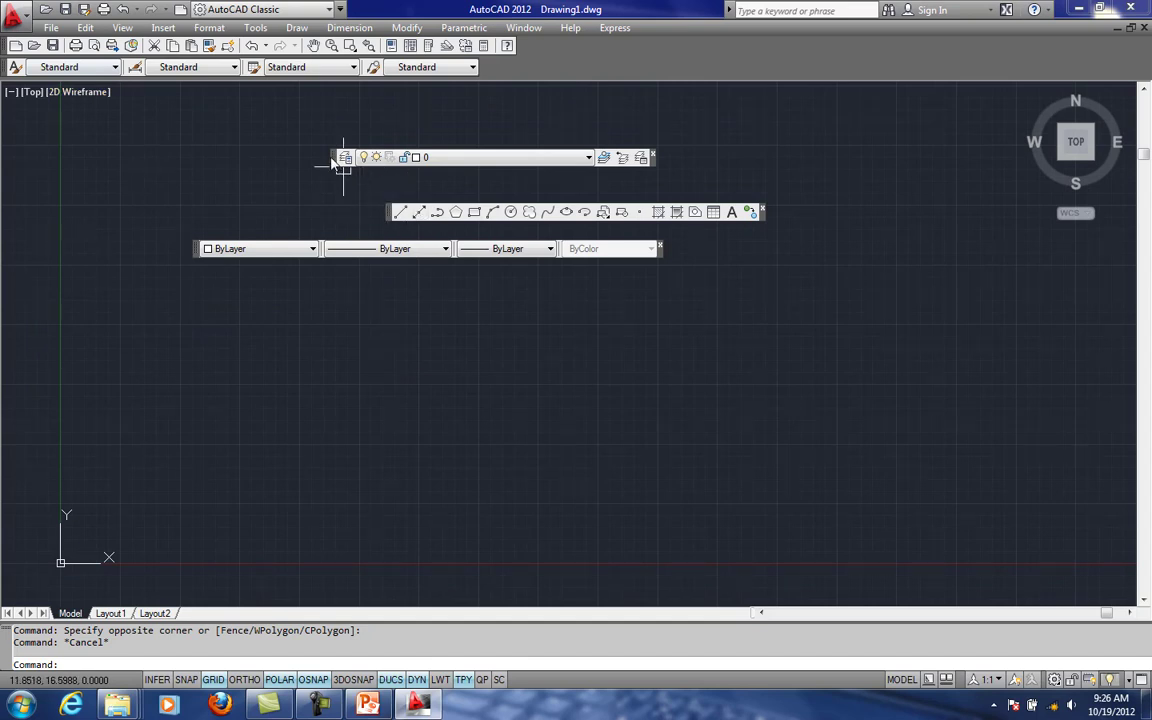
{"action": "left_click_drag", "start_coordinate": [334, 163], "coordinate": [179, 135]}
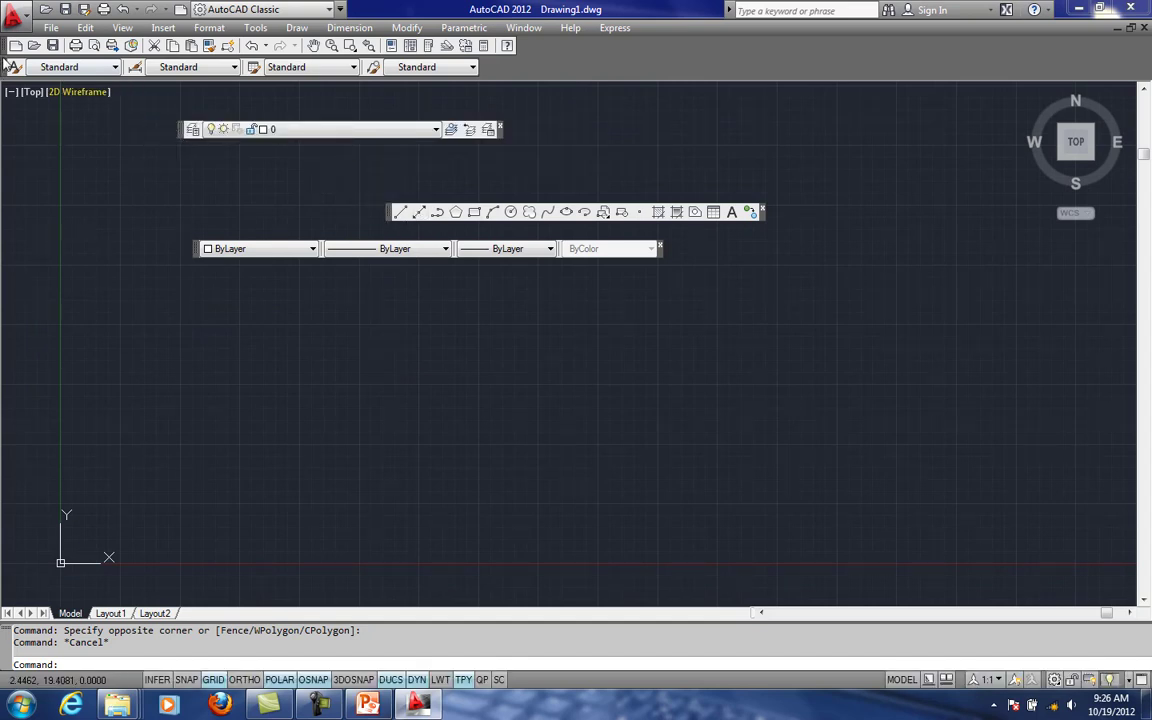
{"action": "left_click_drag", "start_coordinate": [5, 63], "coordinate": [285, 67]}
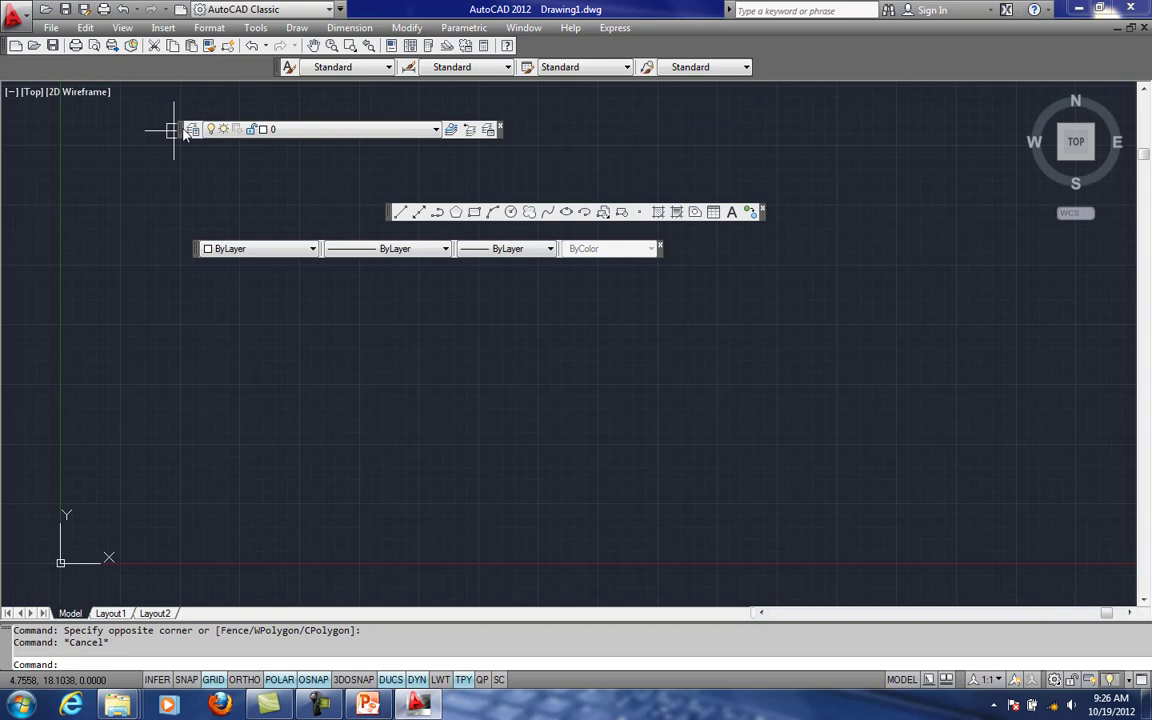
{"action": "left_click_drag", "start_coordinate": [183, 133], "coordinate": [12, 64]}
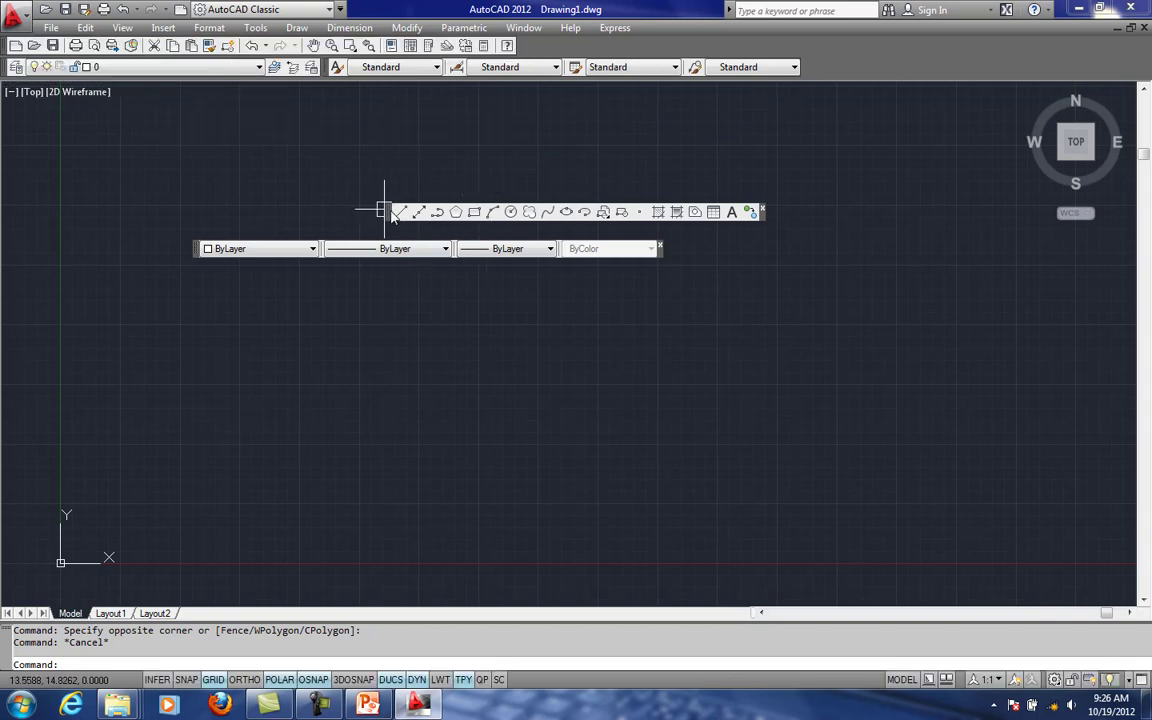
- Dock the Draw toolbar vertically at the upper end of the drawing area's left edge, and the Properties toolbar between Layers and Styles
{"action": "mouse_move", "coordinate": [393, 214]}
{"action": "left_mouse_down"}
{"action": "mouse_move", "coordinate": [352, 196]}
{"action": "mouse_move", "coordinate": [301, 198]}
{"action": "mouse_move", "coordinate": [41, 231]}
{"action": "mouse_move", "coordinate": [2, 296]}
{"action": "left_mouse_up"}
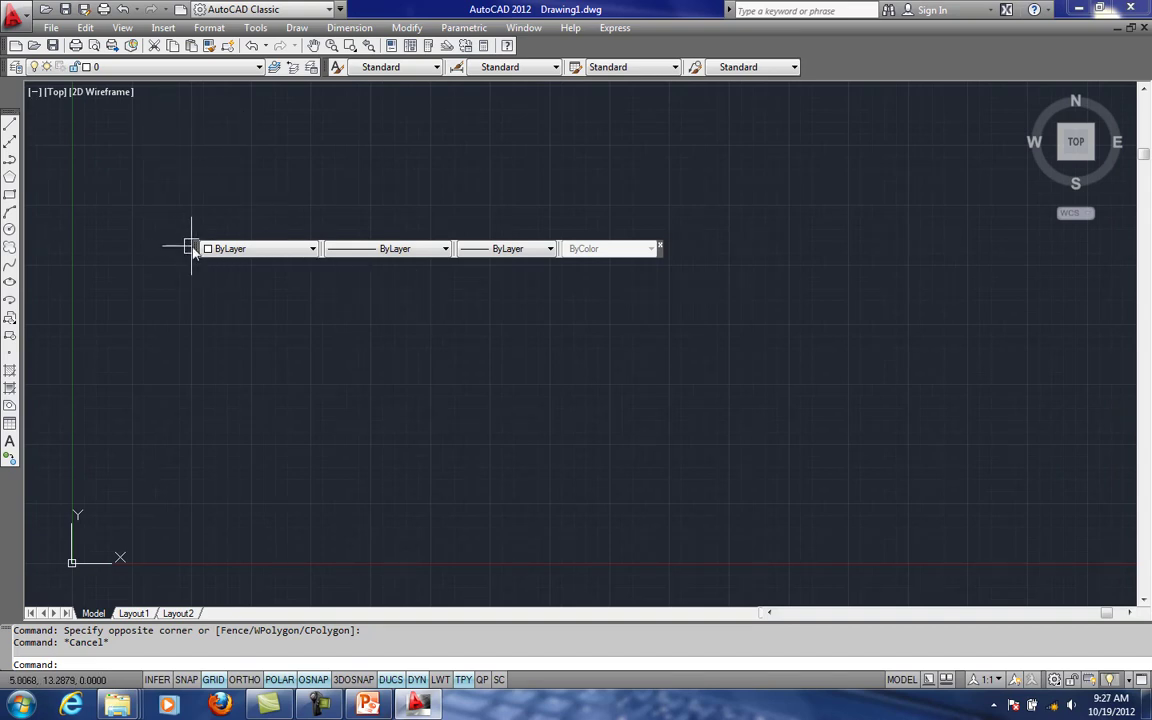
{"action": "left_click_drag", "start_coordinate": [198, 246], "coordinate": [398, 78]}
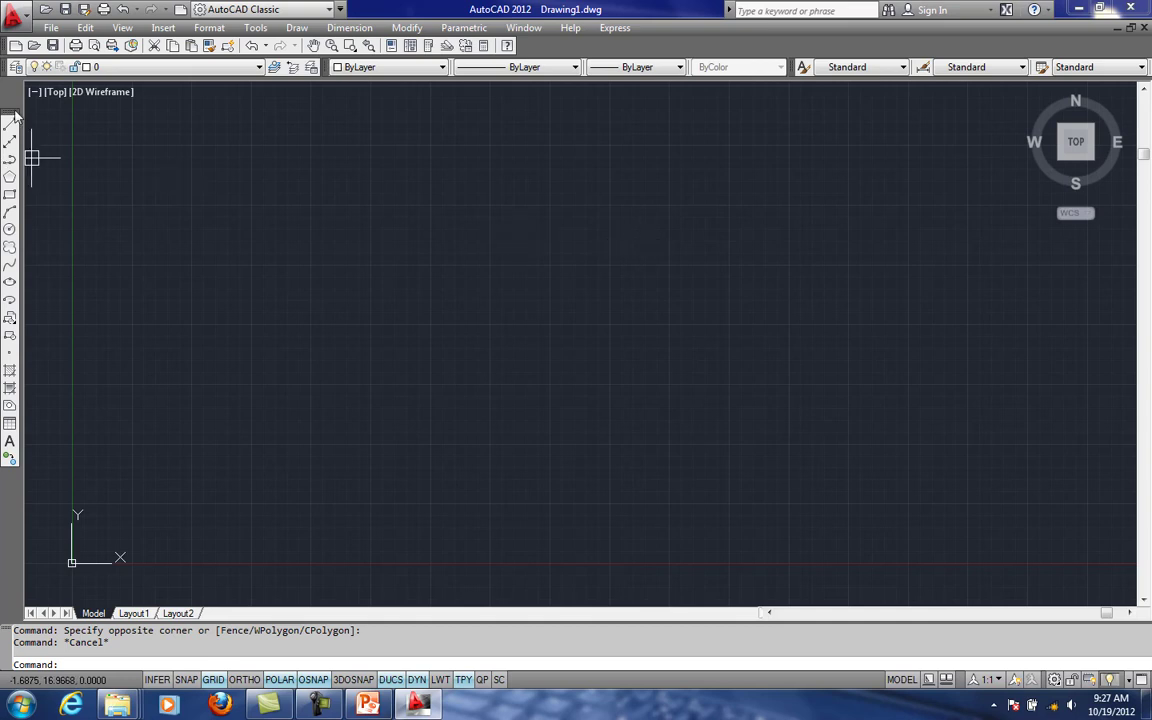
{"action": "left_click_drag", "start_coordinate": [12, 112], "coordinate": [11, 84]}
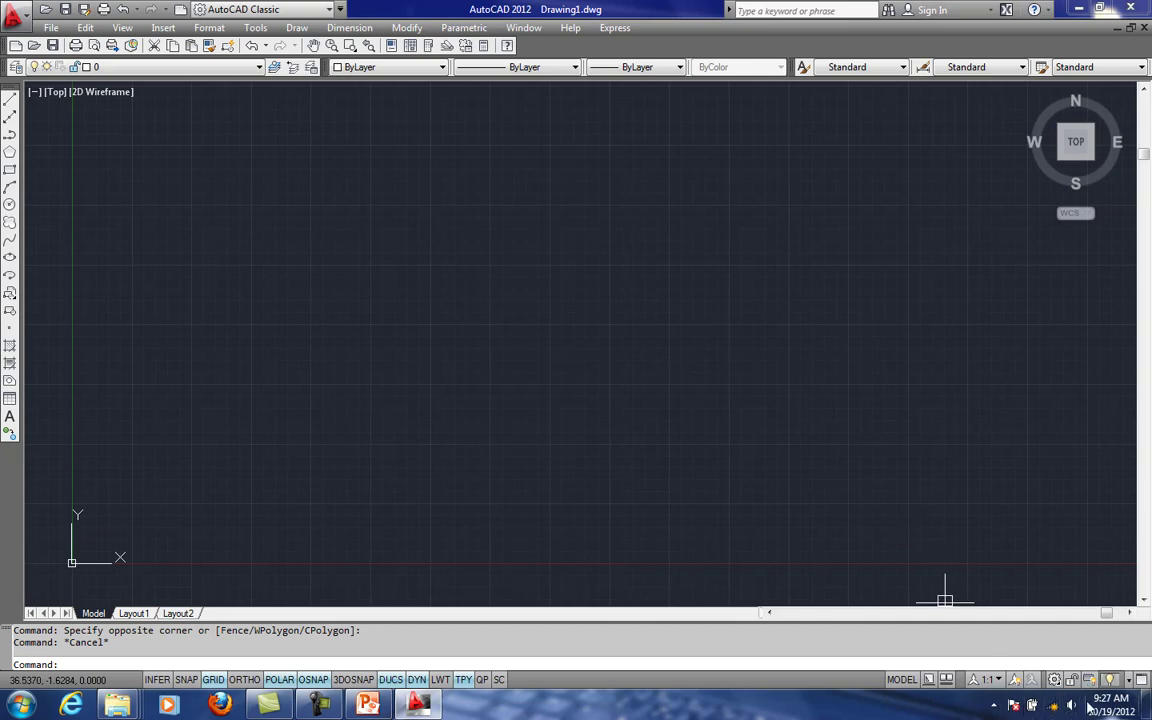
- Save the current toolbar arrangement as a workspace named MY SETTING
{"action": "left_click", "coordinate": [1056, 681]}
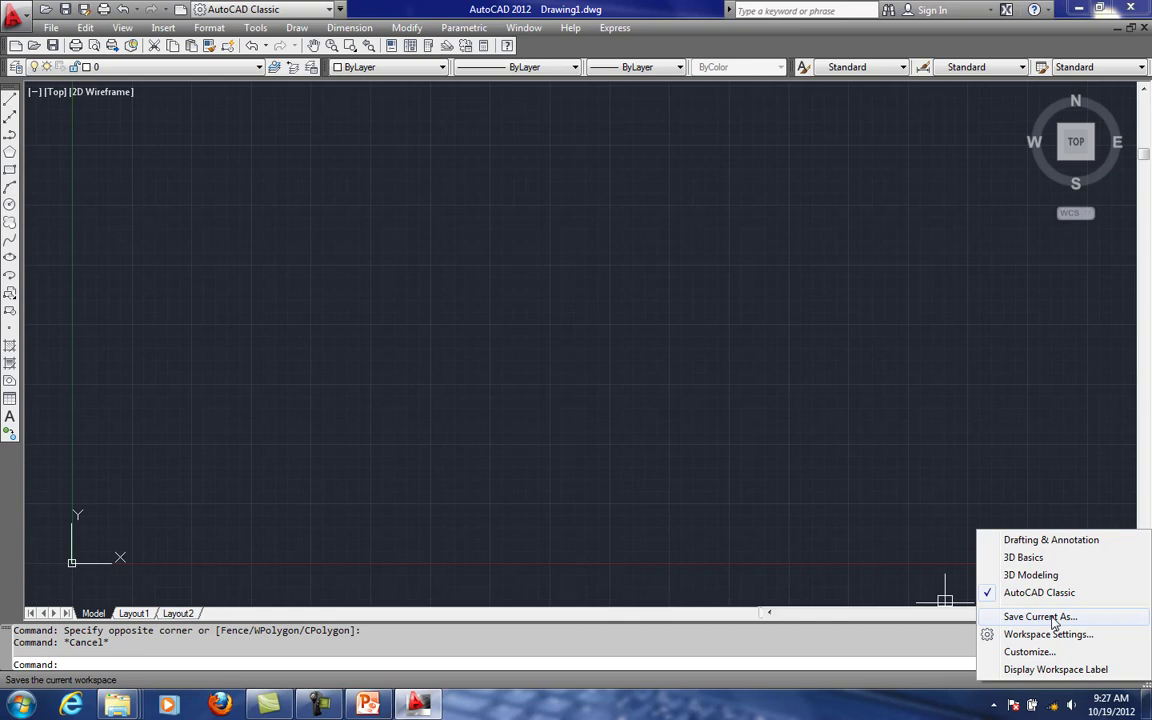
{"action": "left_click", "coordinate": [1052, 619]}
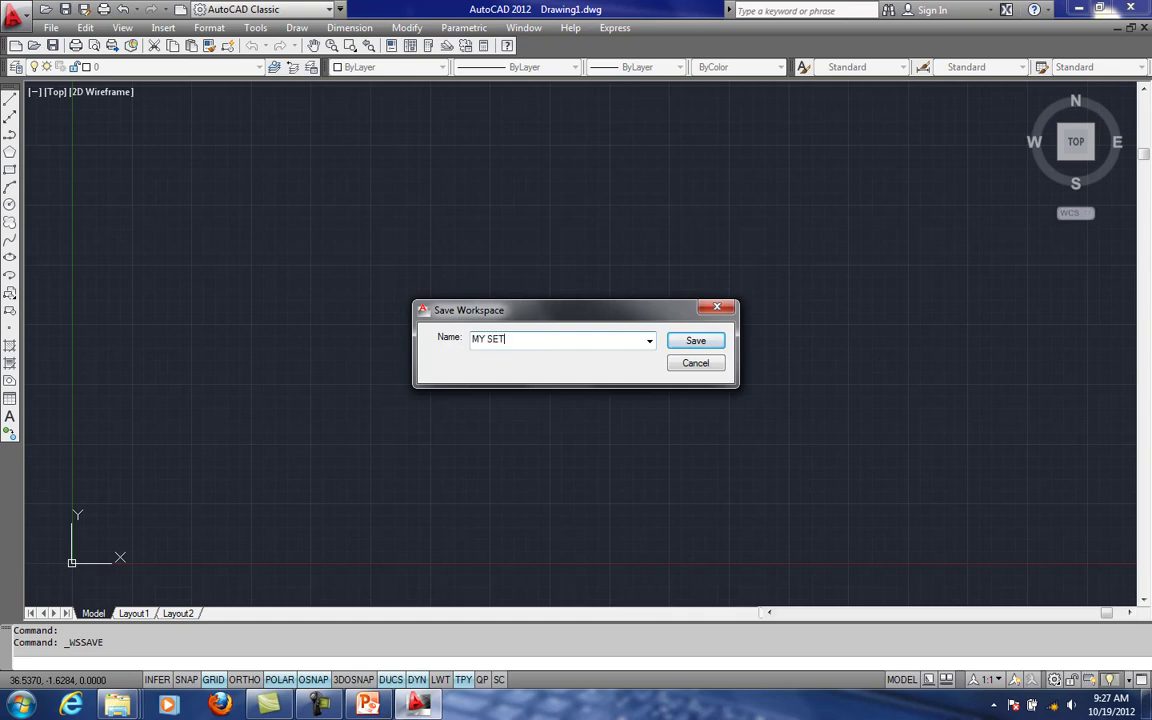
{"action": "left_click", "coordinate": [695, 341]}
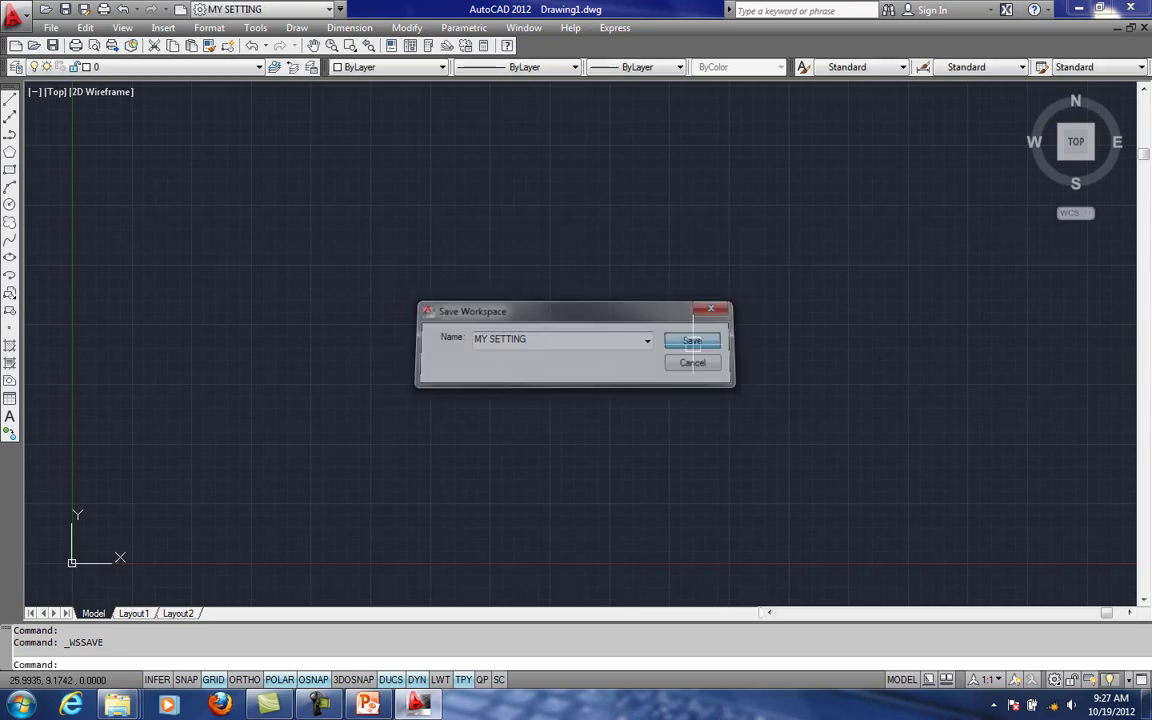
- Quit AutoCAD without saving changes to Drawing1.dwg and start the program again
{"action": "left_click", "coordinate": [1143, 9]}
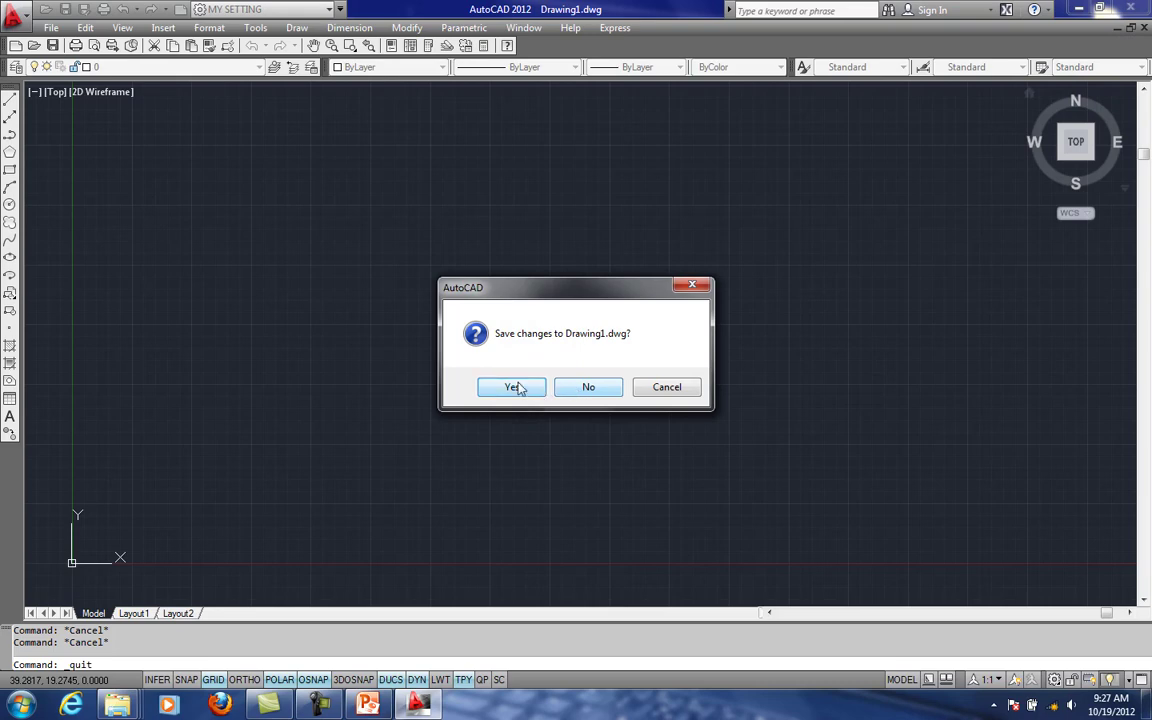
{"action": "left_click", "coordinate": [582, 390]}
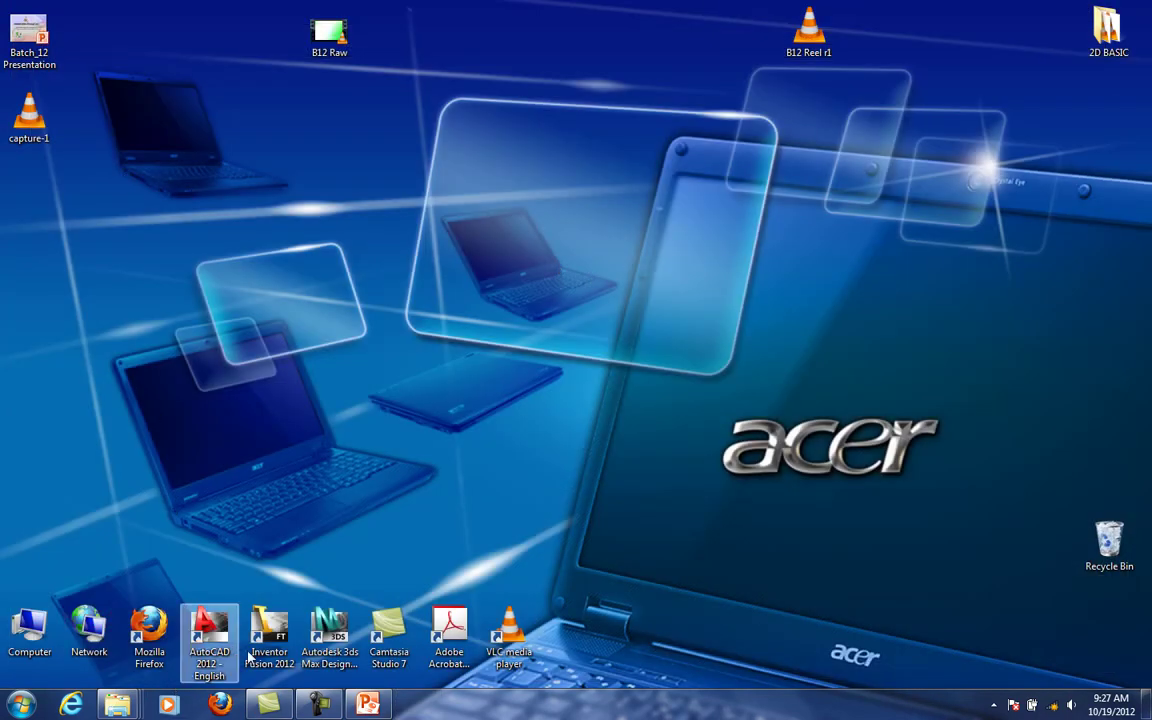
{"action": "double_click", "coordinate": [210, 630]}
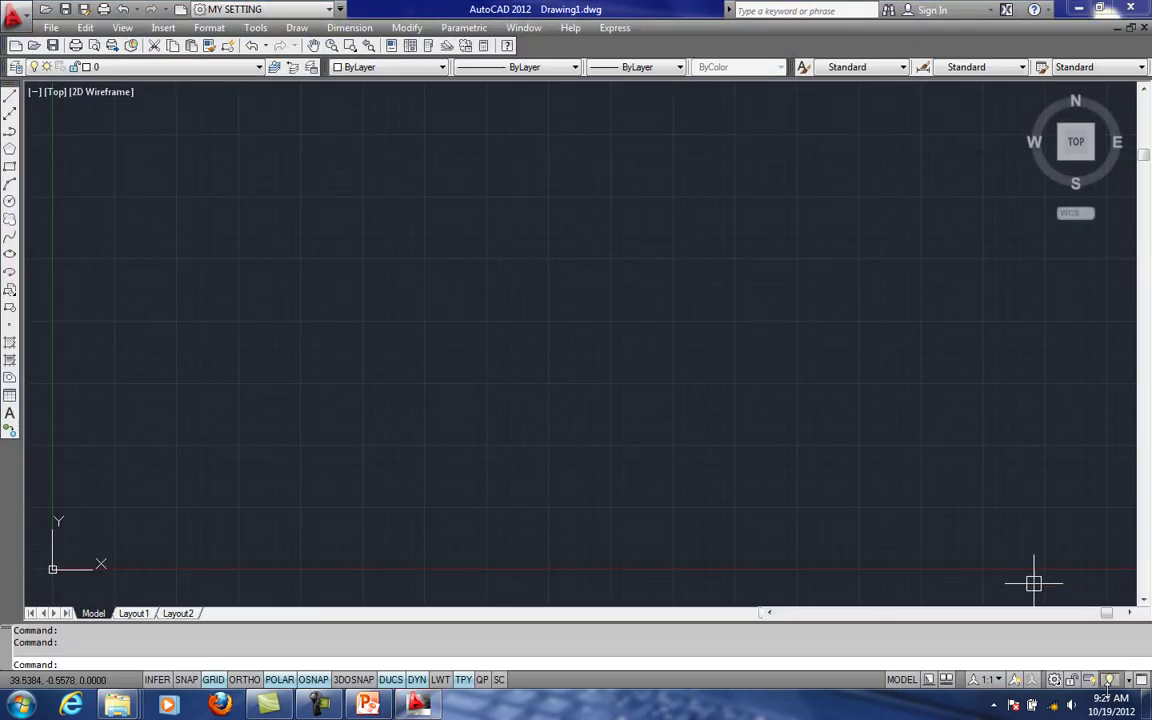
- Switch the workspace to AutoCAD Classic and back to MY SETTING
{"action": "left_click", "coordinate": [1054, 680]}
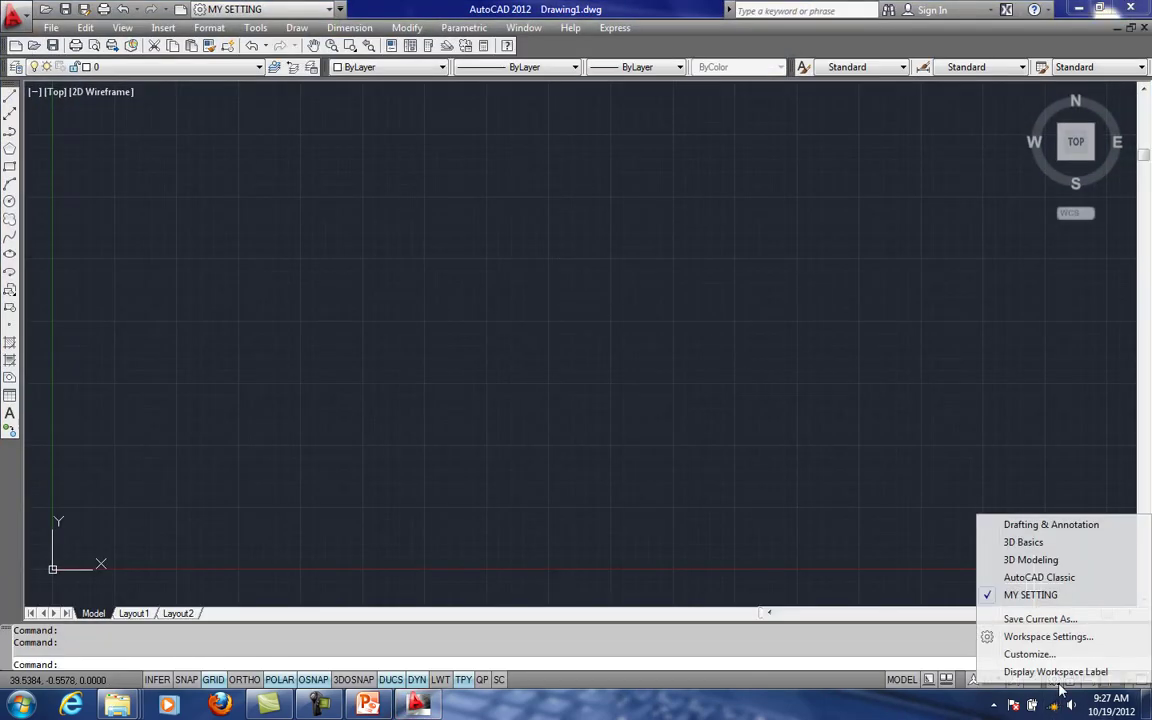
{"action": "left_click", "coordinate": [1000, 578]}
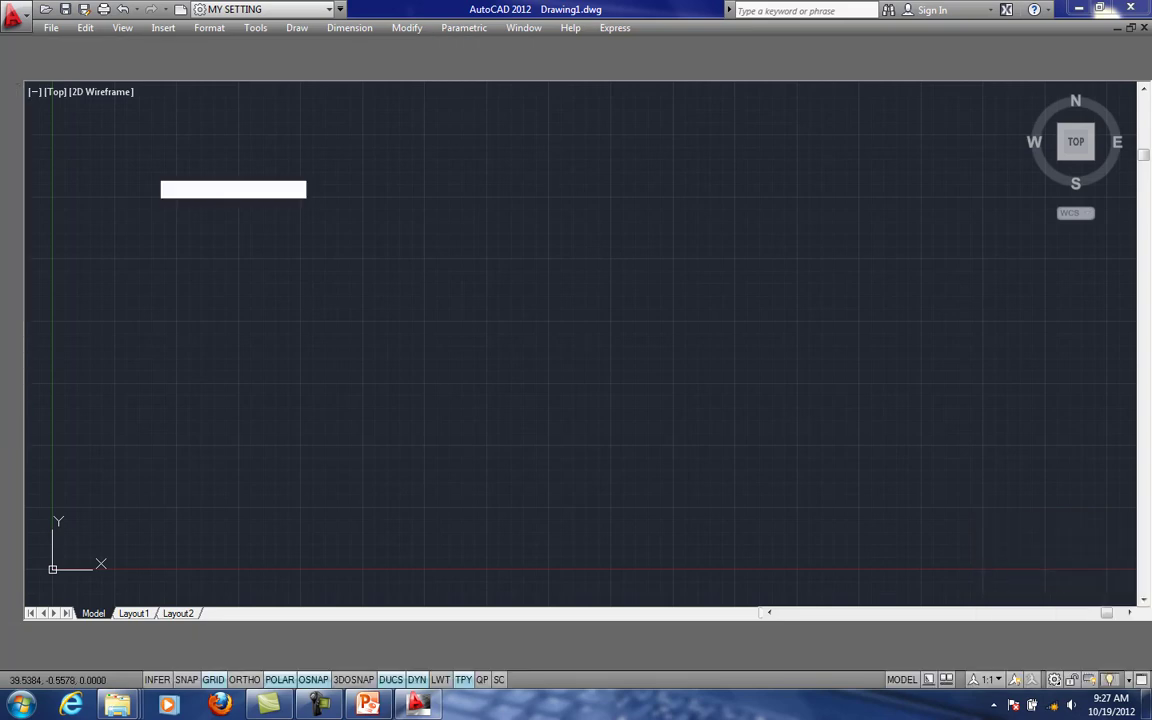
{"action": "left_click", "coordinate": [1057, 681]}
{"action": "left_click", "coordinate": [921, 533]}
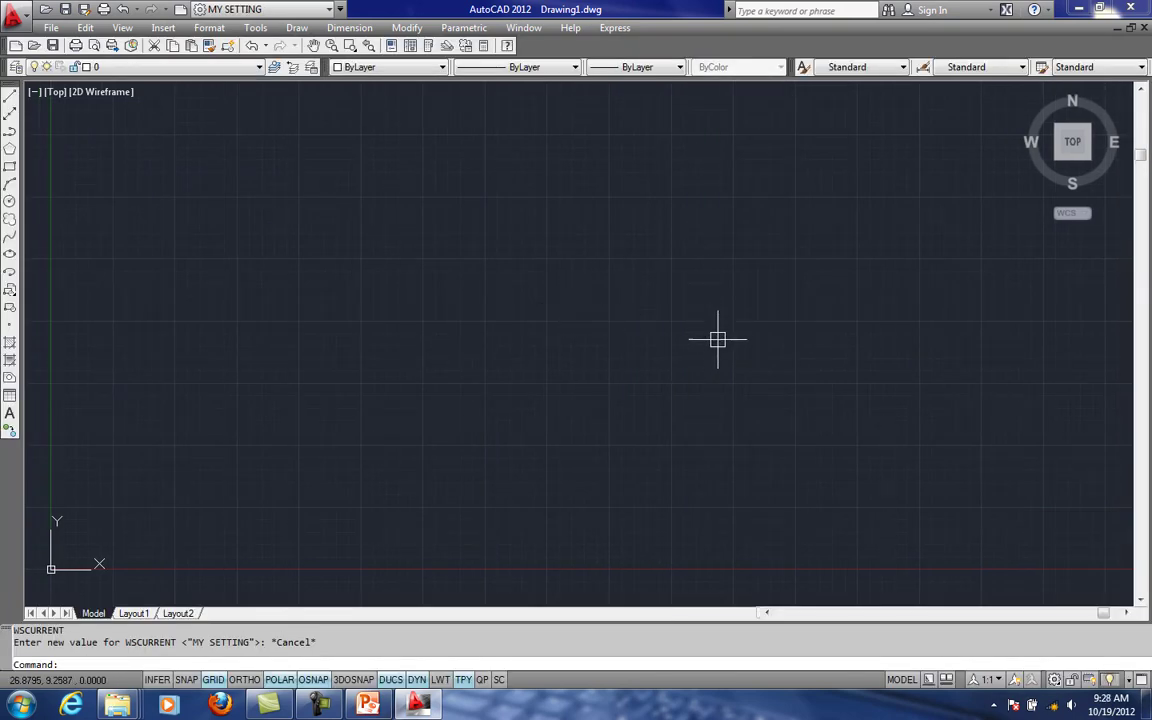
{"action": "scroll", "coordinate": [606, 324], "scroll_direction": "down", "scroll_amount": 5}
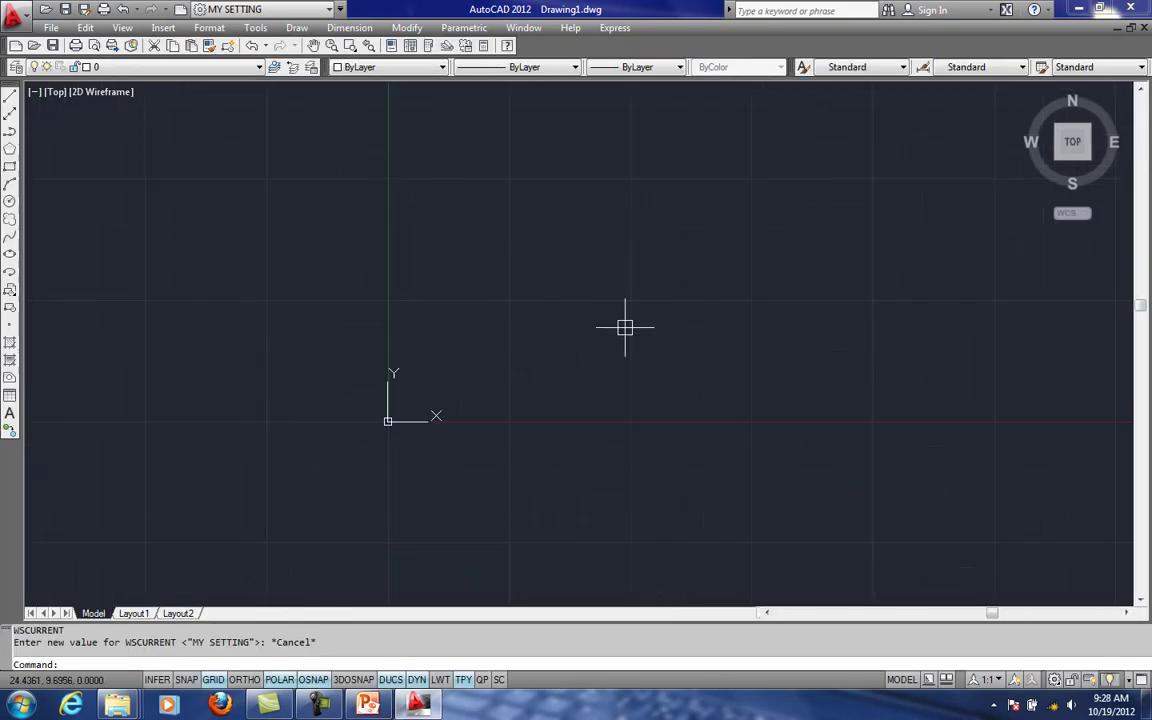
{"action": "middle_click_drag", "start_coordinate": [625, 327], "coordinate": [510, 356]}
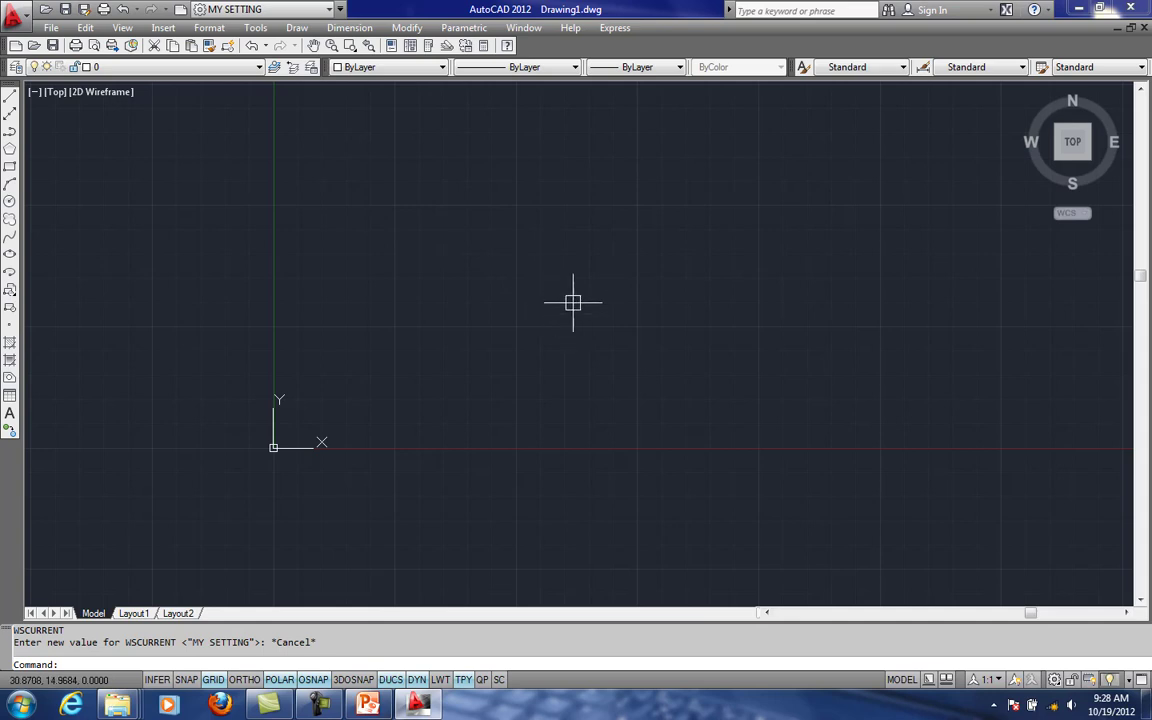
{"action": "middle_click_drag", "start_coordinate": [419, 264], "coordinate": [432, 296]}
{"action": "mouse_move", "coordinate": [585, 355]}
{"action": "middle_mouse_down"}
{"action": "mouse_move", "coordinate": [470, 300]}
{"action": "mouse_move", "coordinate": [480, 308]}
{"action": "mouse_move", "coordinate": [372, 330]}
{"action": "mouse_move", "coordinate": [409, 342]}
{"action": "middle_mouse_up"}
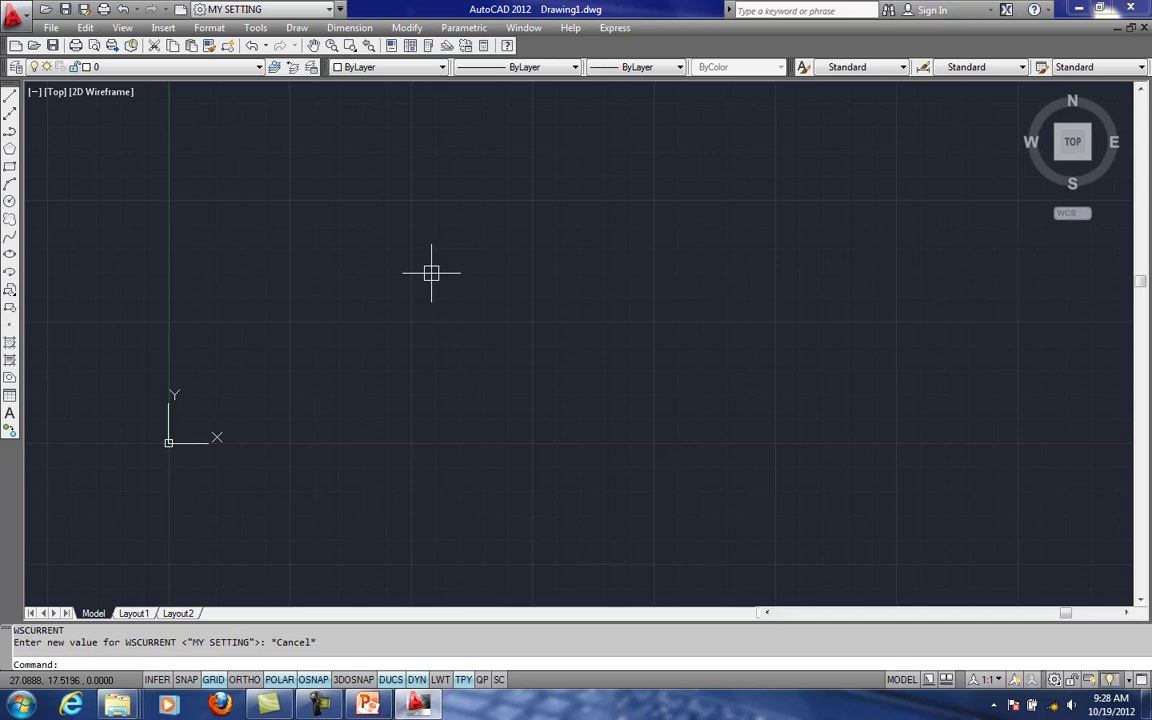
- Configure the drawing units with decimal length at precision 0 and an insertion scale in millimeters
{"action": "left_click", "coordinate": [127, 30]}
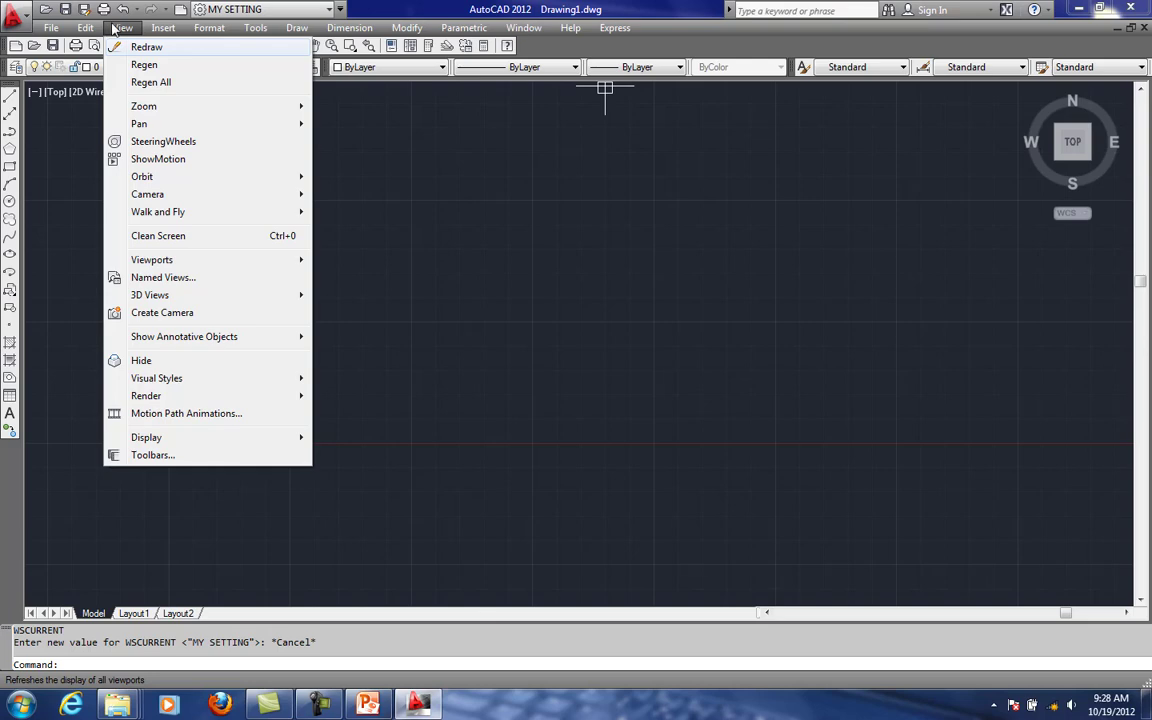
{"action": "mouse_move", "coordinate": [206, 29]}
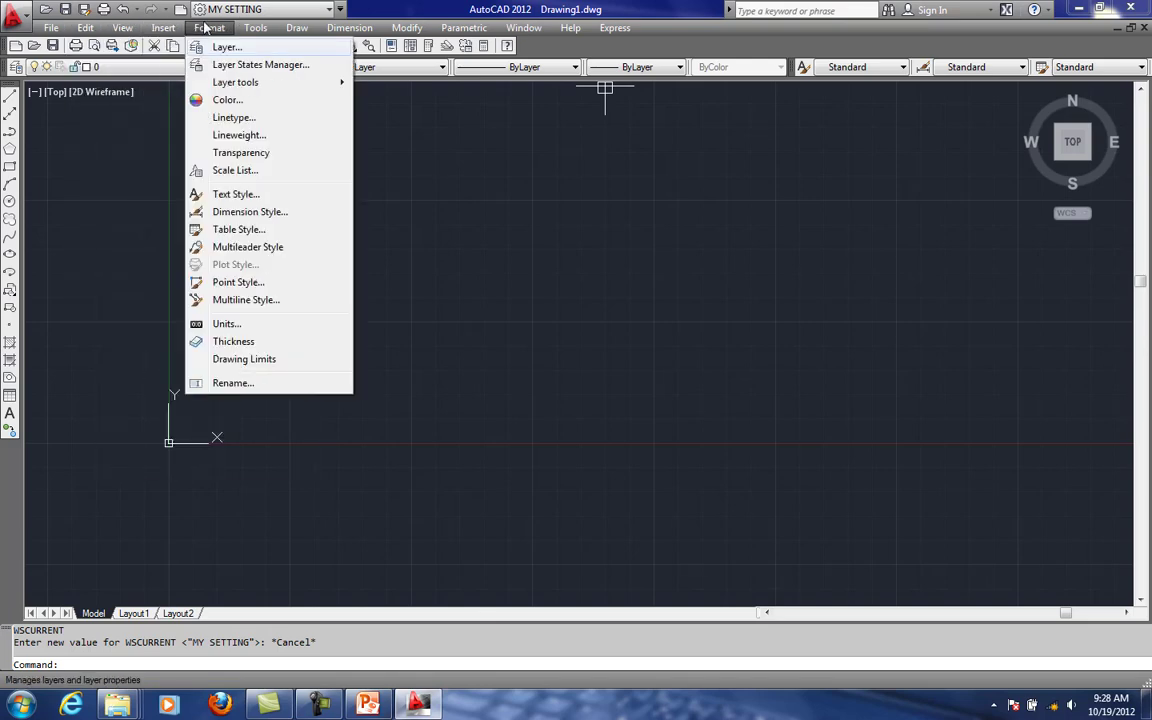
{"action": "left_click", "coordinate": [226, 323]}
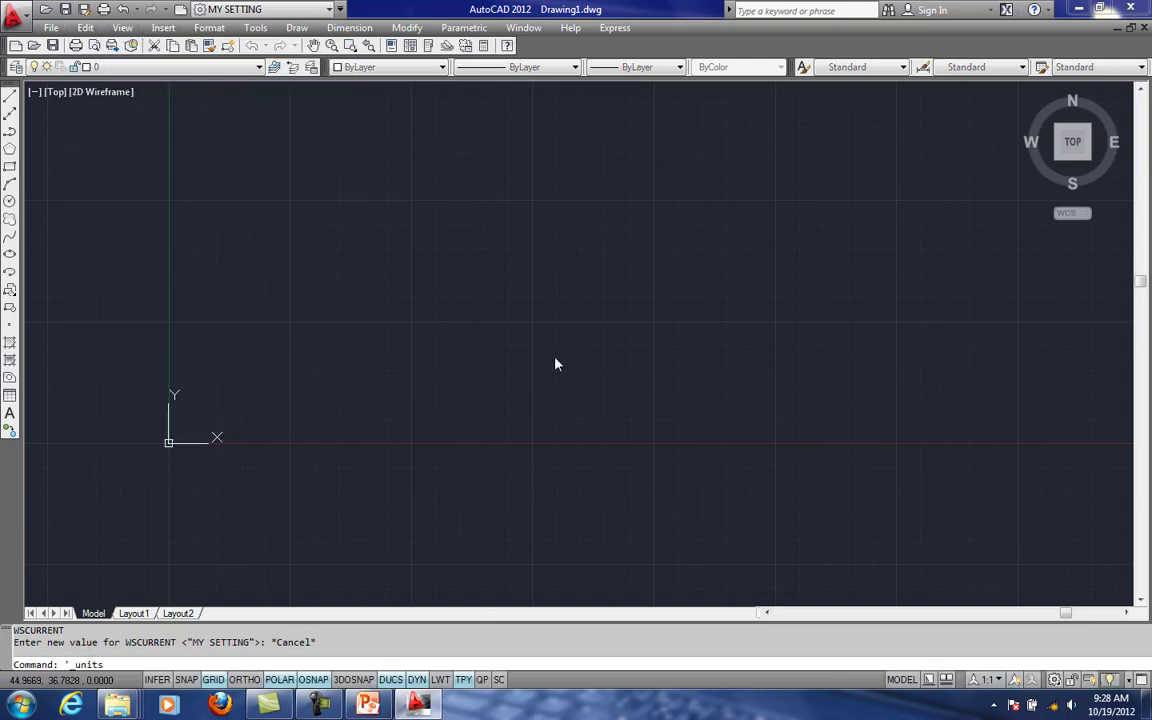
{"action": "left_click", "coordinate": [540, 240]}
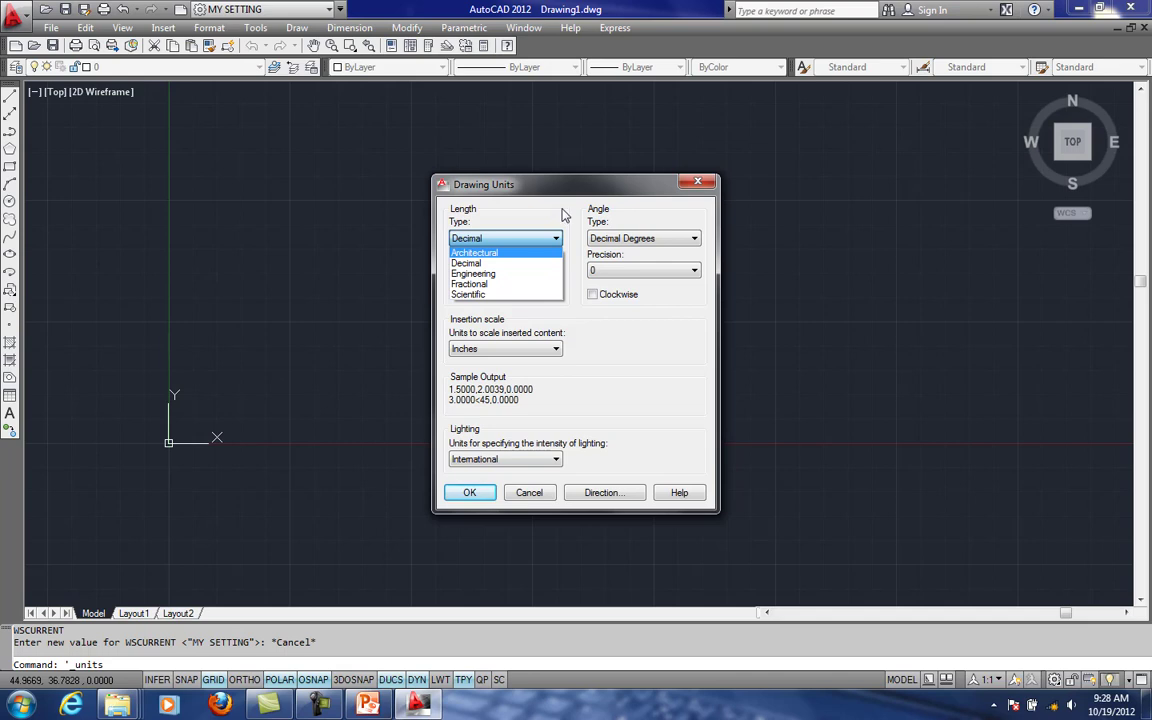
{"action": "left_click", "coordinate": [560, 208]}
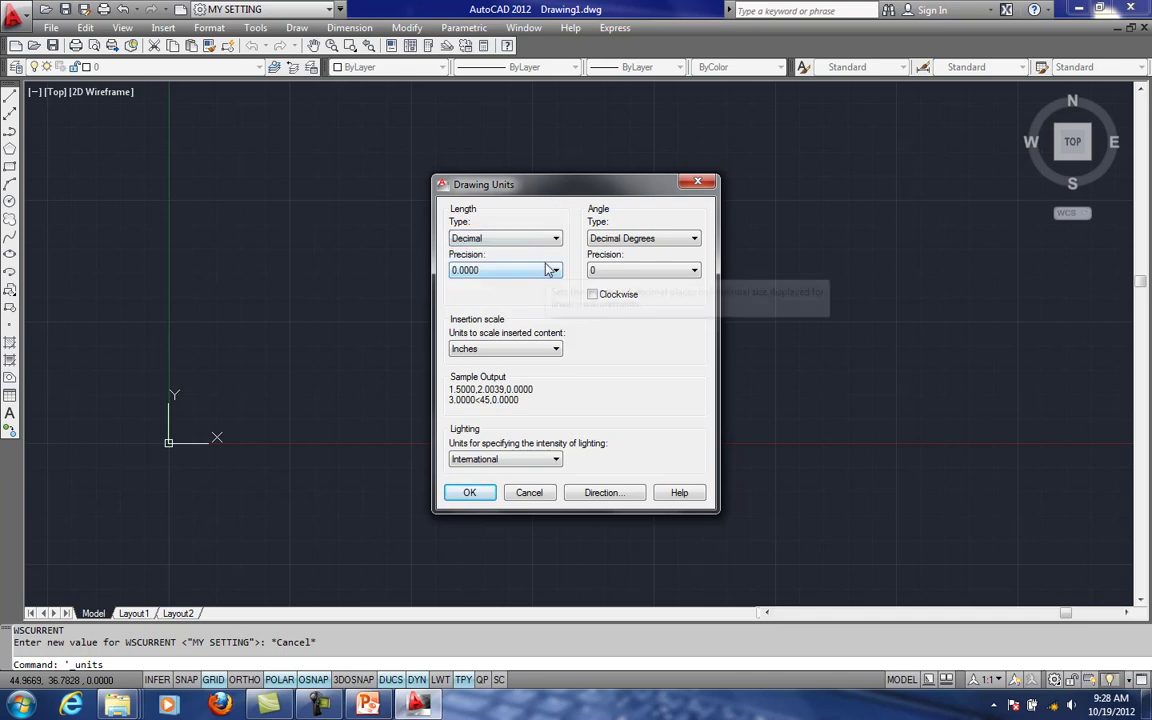
{"action": "left_click", "coordinate": [548, 270]}
{"action": "left_click", "coordinate": [505, 286]}
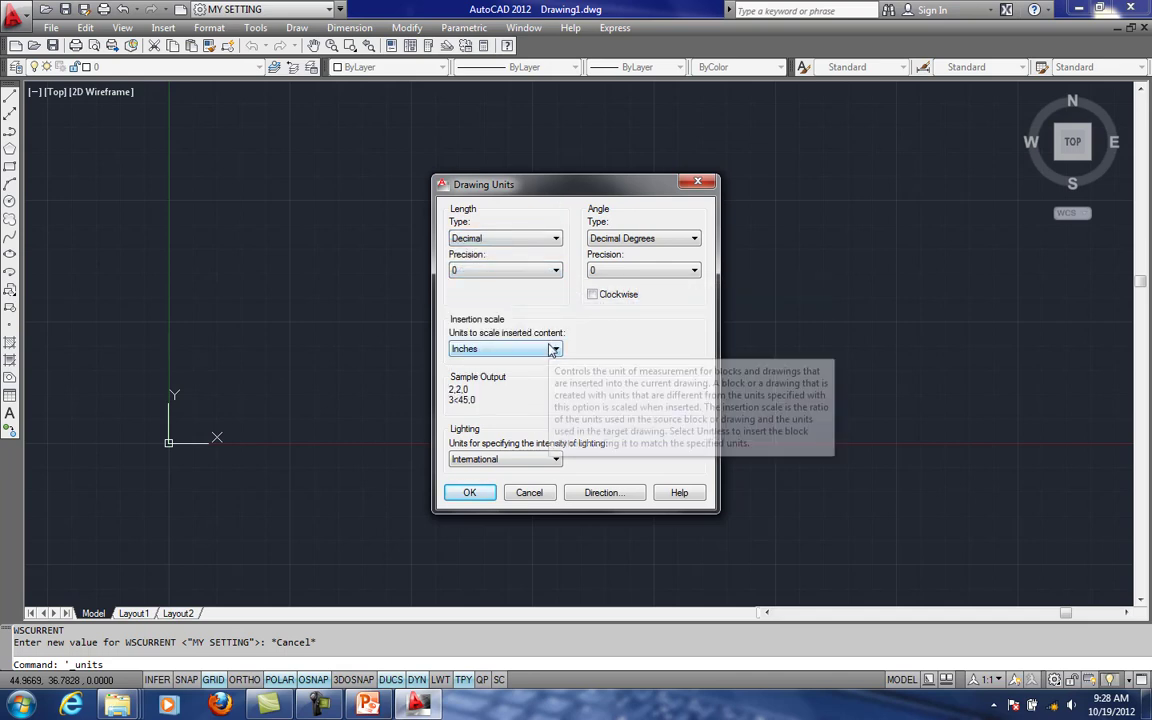
{"action": "left_click", "coordinate": [545, 348]}
{"action": "left_click", "coordinate": [472, 404]}
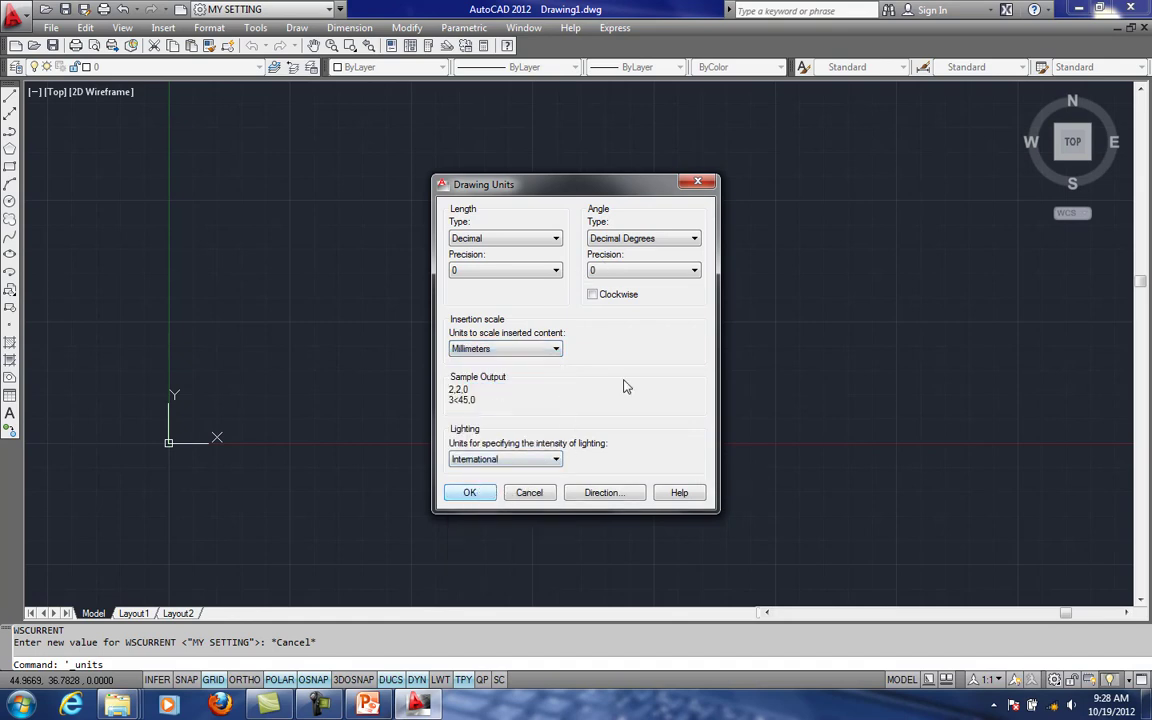
{"action": "left_click", "coordinate": [470, 495]}
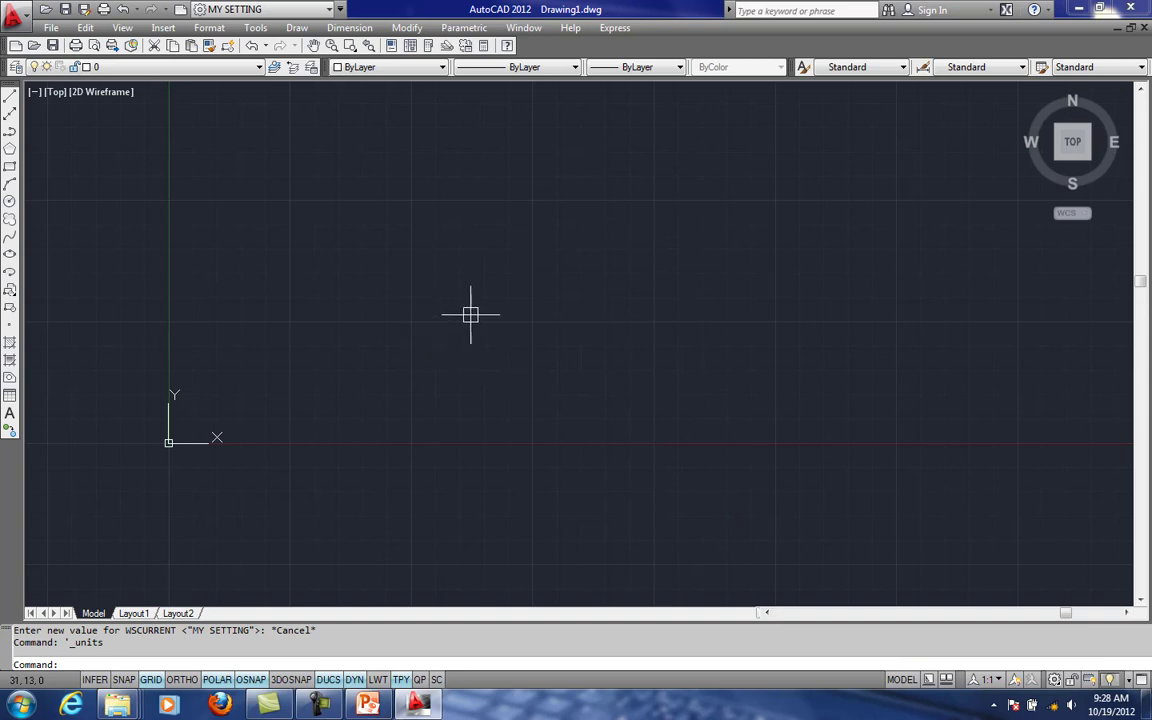
{"action": "mouse_move", "coordinate": [483, 309]}
{"action": "middle_mouse_down"}
{"action": "mouse_move", "coordinate": [584, 285]}
{"action": "mouse_move", "coordinate": [571, 285]}
{"action": "middle_mouse_up"}
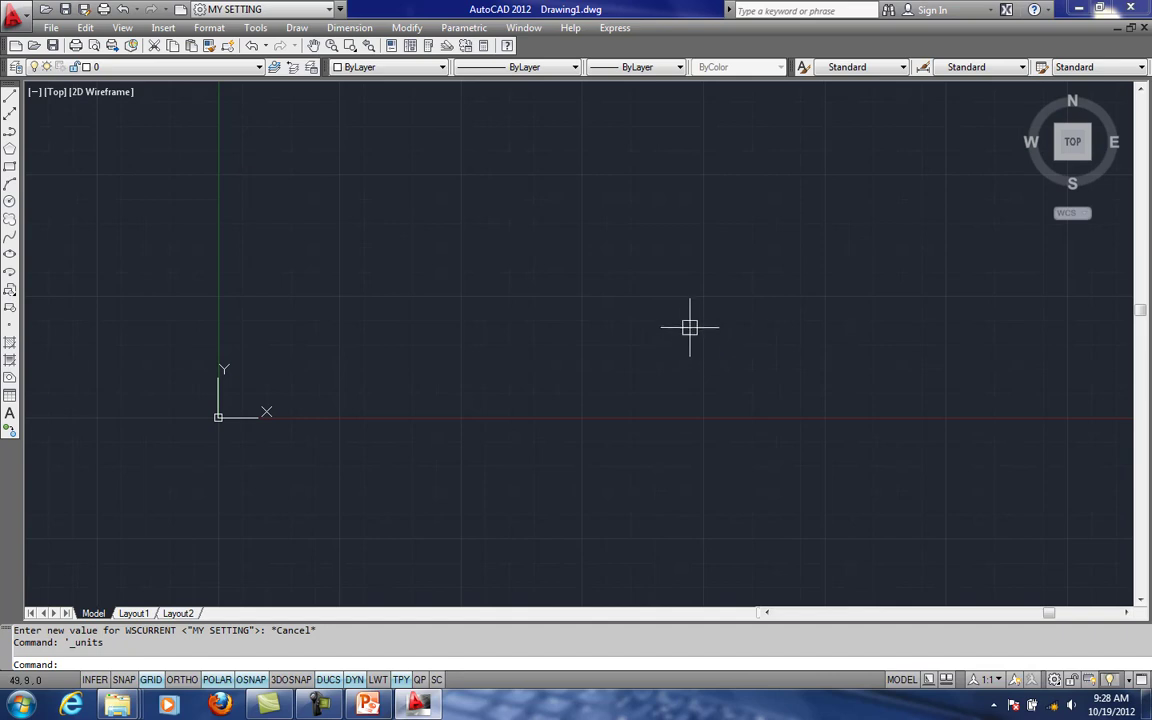
{"action": "middle_click_drag", "start_coordinate": [676, 316], "coordinate": [609, 330]}
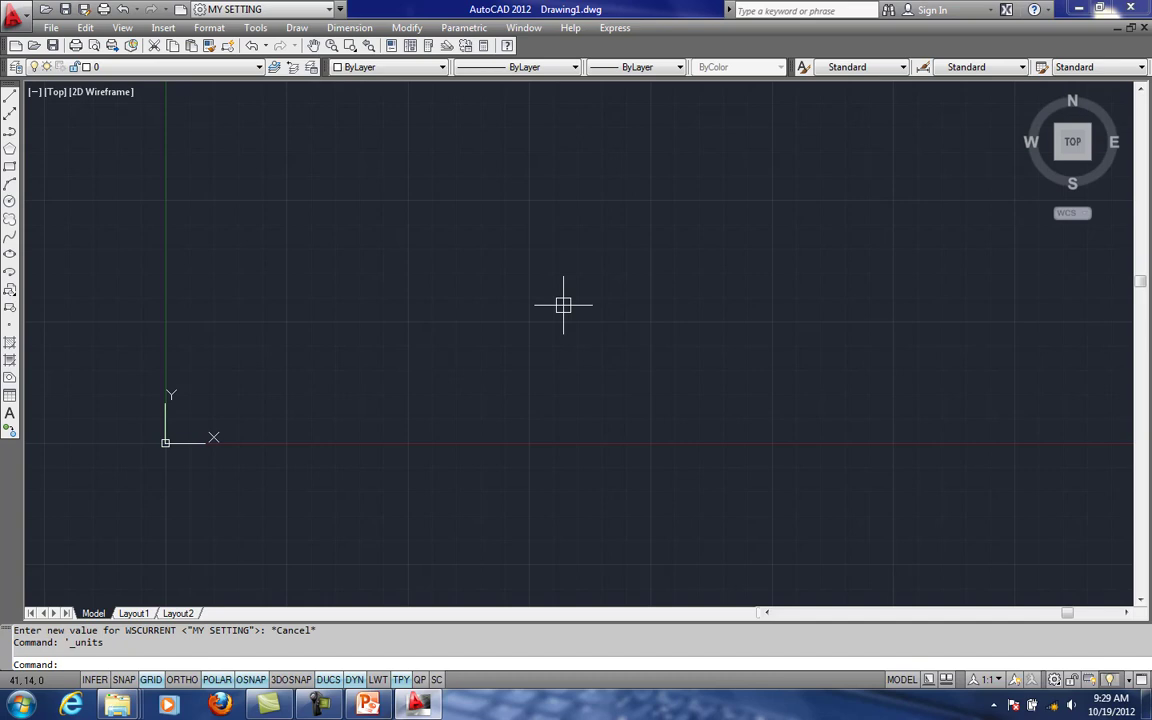
{"action": "type", "text": "OP"}
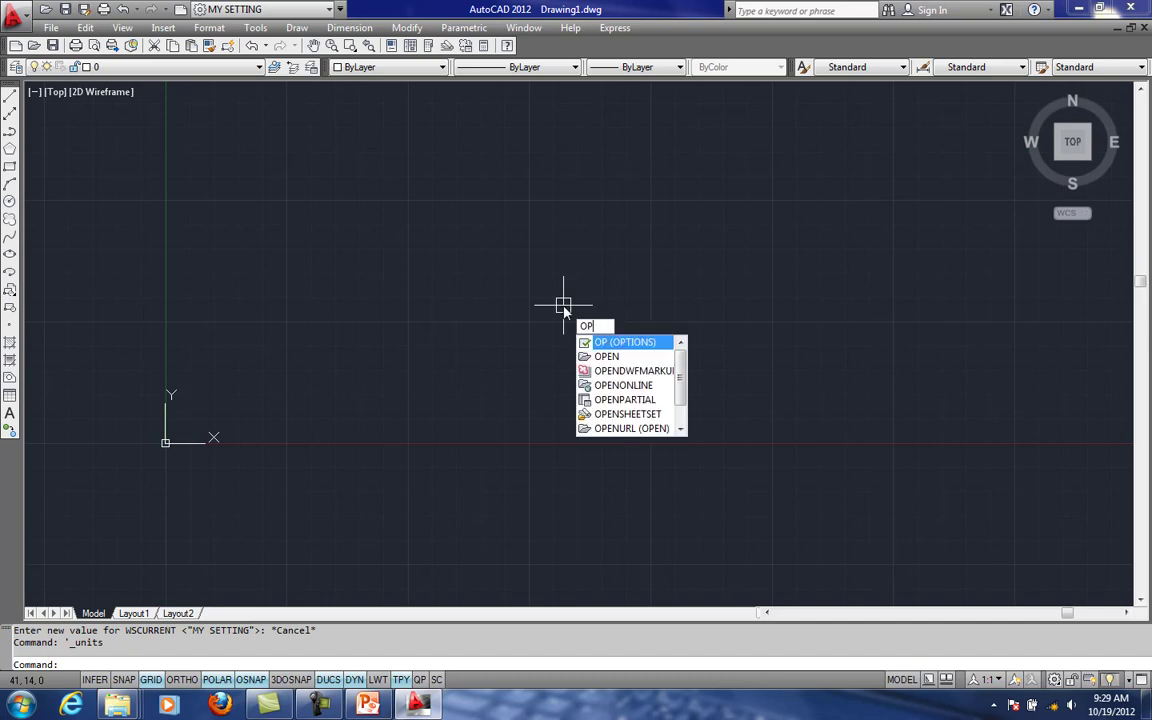
{"action": "key", "text": "Escape"}
{"action": "key", "text": "Escape"}
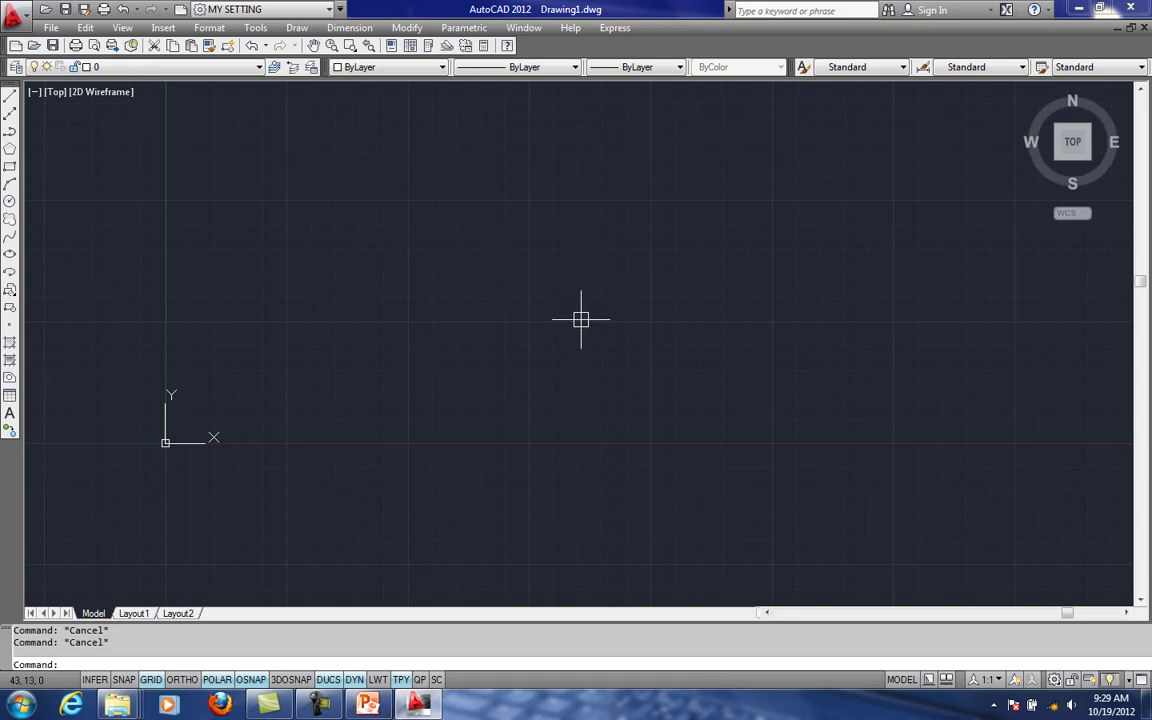
- Open the display settings in Options and set the crosshair size to 55
{"action": "type", "text": "op"}
{"action": "key", "text": "Return"}
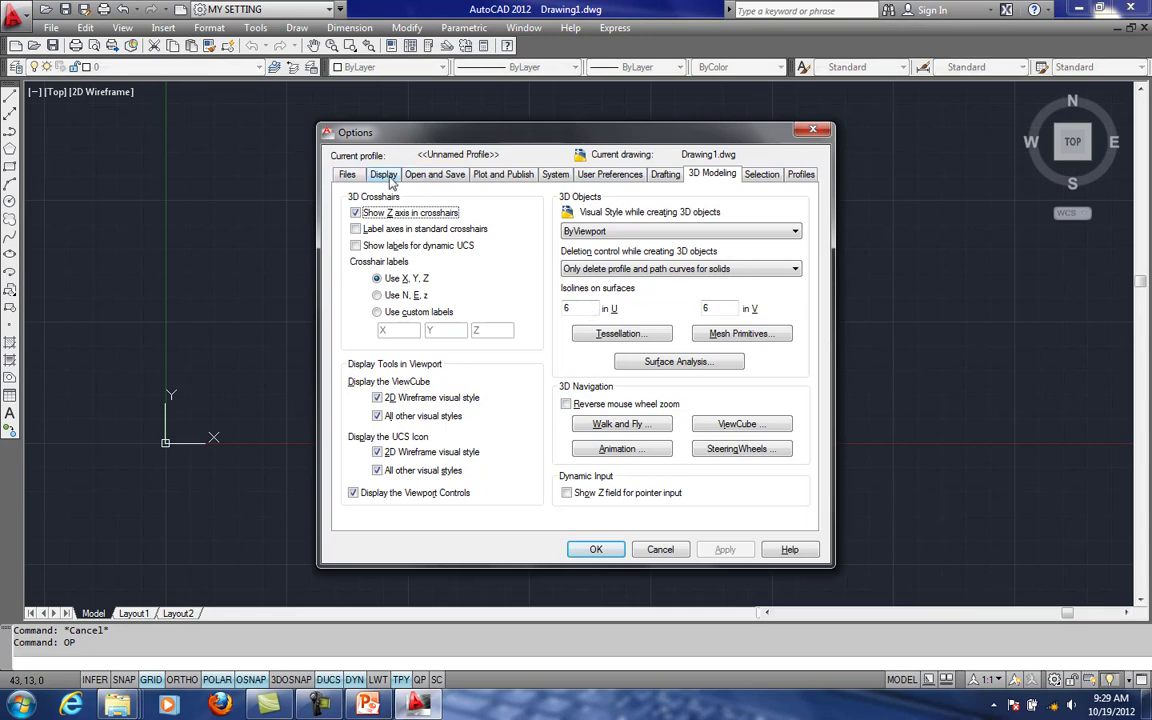
{"action": "left_click", "coordinate": [389, 176]}
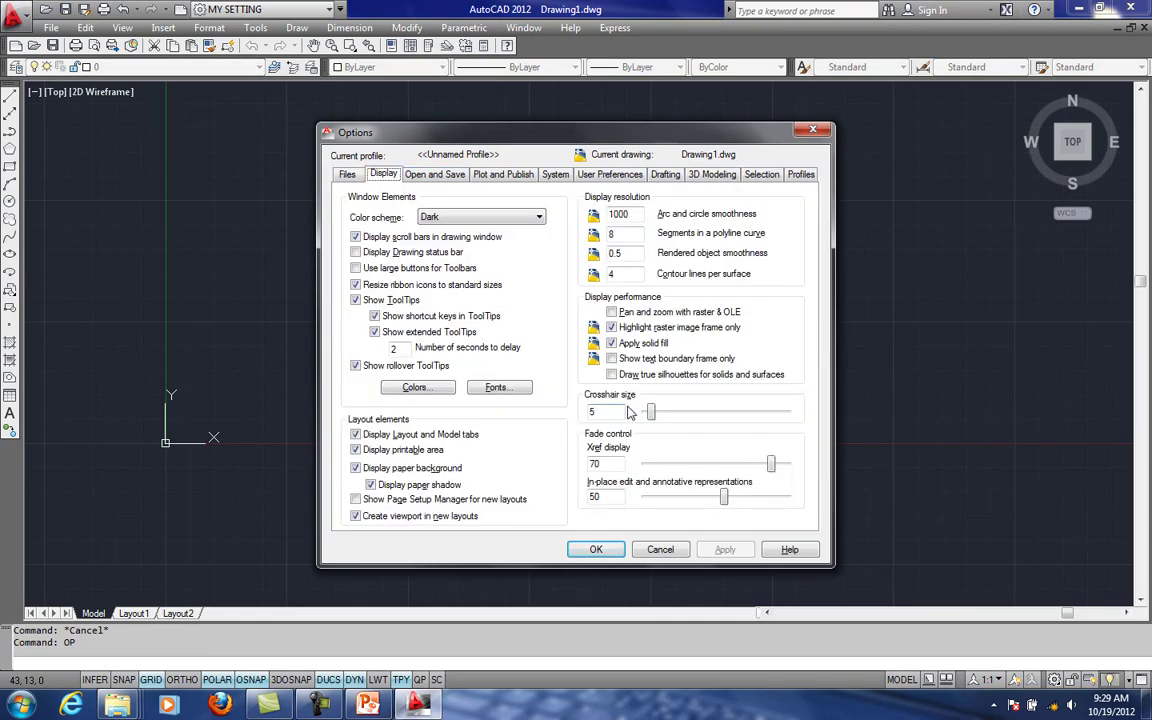
{"action": "left_click_drag", "start_coordinate": [651, 412], "coordinate": [699, 417]}
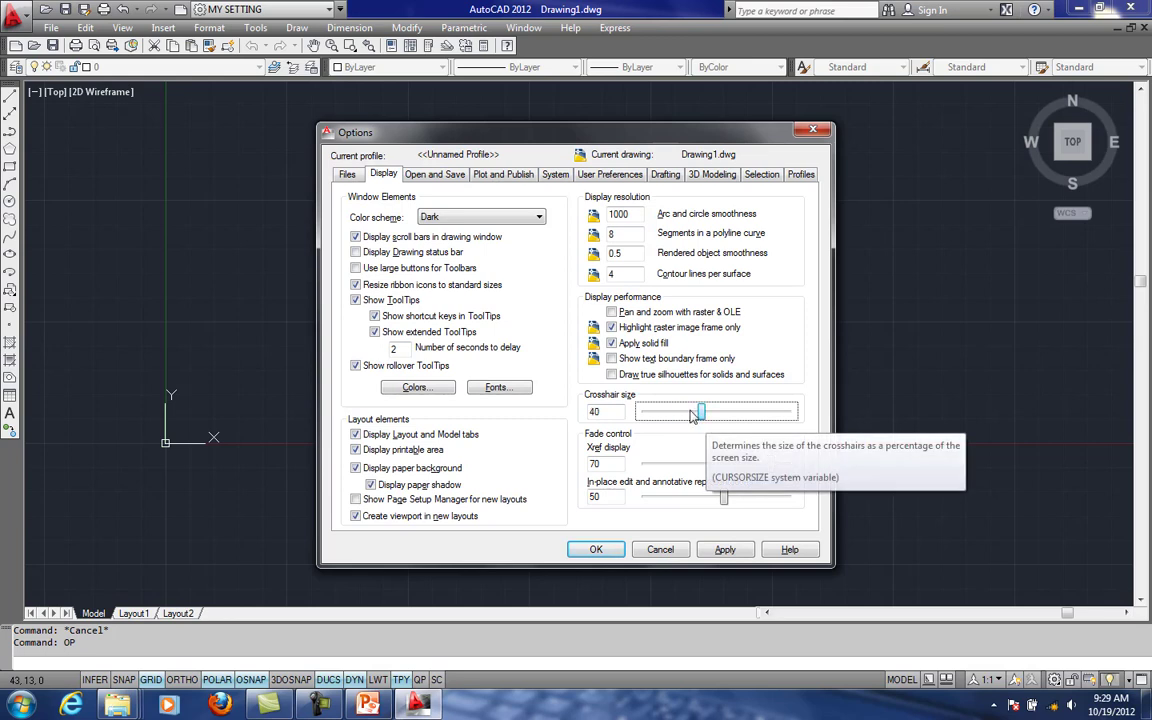
{"action": "left_click_drag", "start_coordinate": [700, 413], "coordinate": [727, 412]}
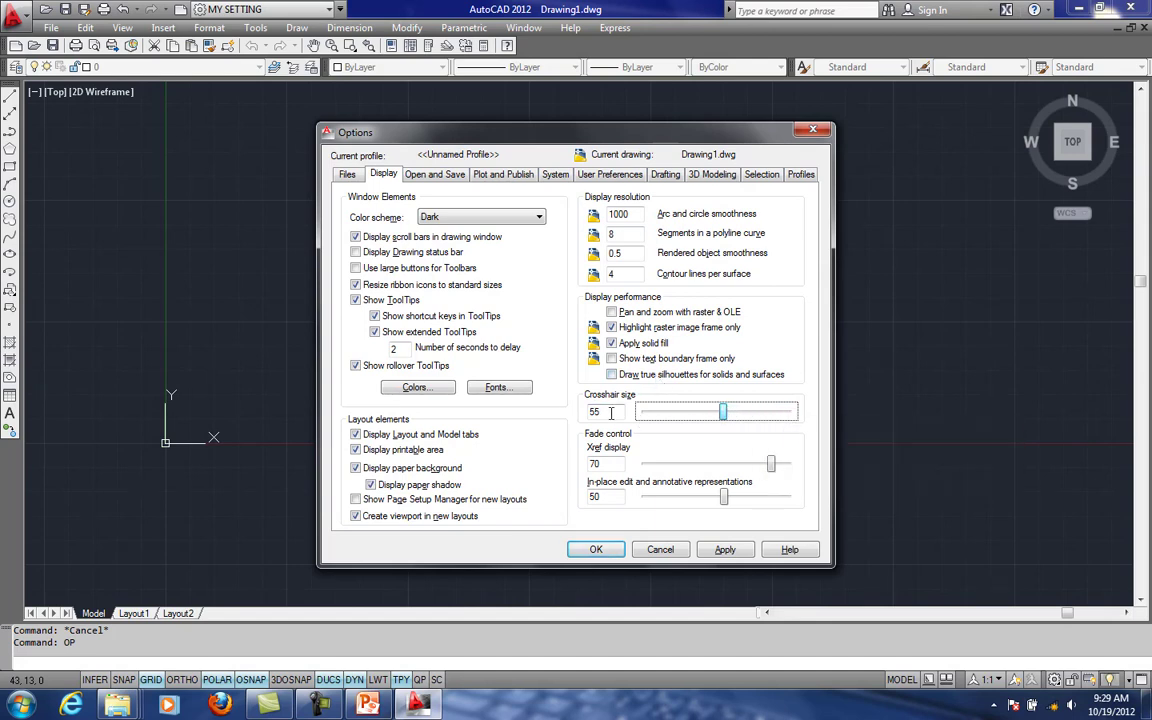
{"action": "left_click_drag", "start_coordinate": [610, 412], "coordinate": [550, 407]}
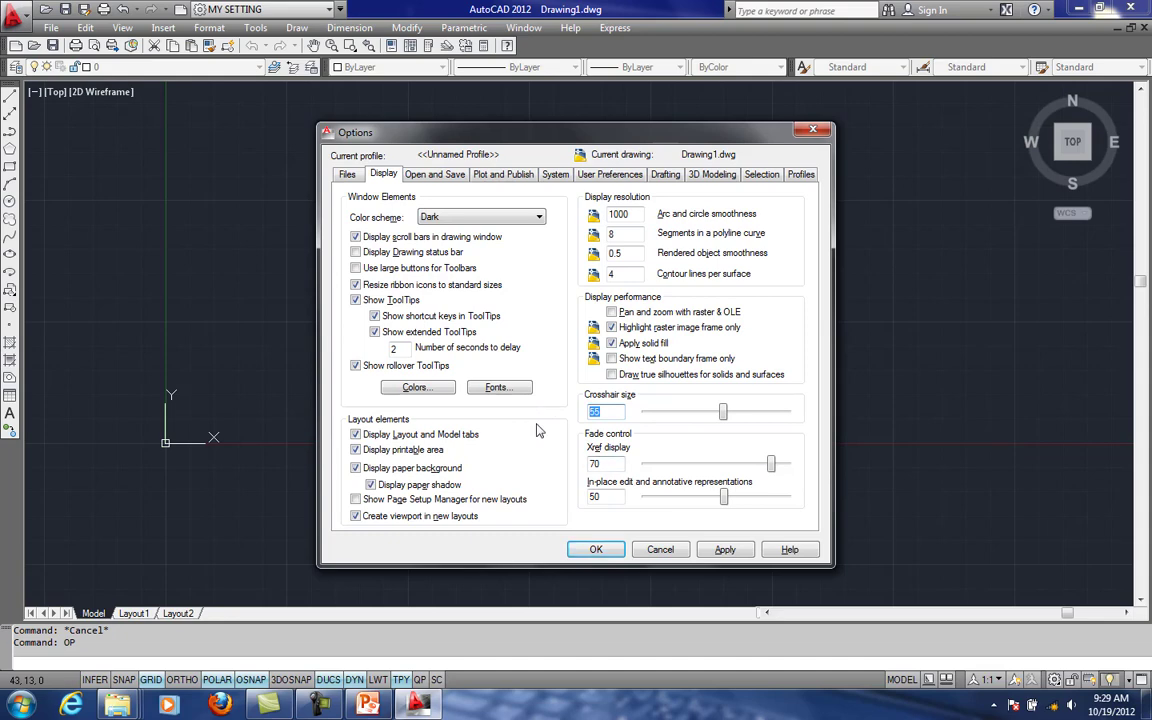
- Set the uniform background color of the 2D model space to Black in the drawing window colors
{"action": "left_click", "coordinate": [433, 390]}
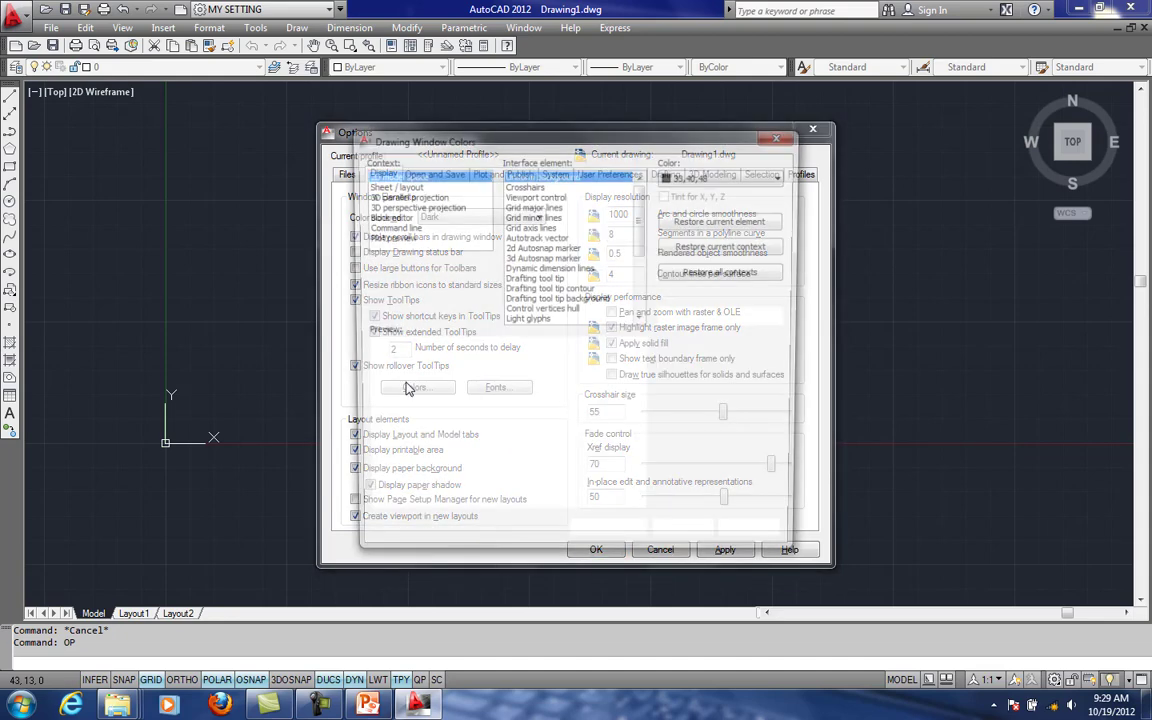
{"action": "left_click_drag", "start_coordinate": [425, 142], "coordinate": [514, 160]}
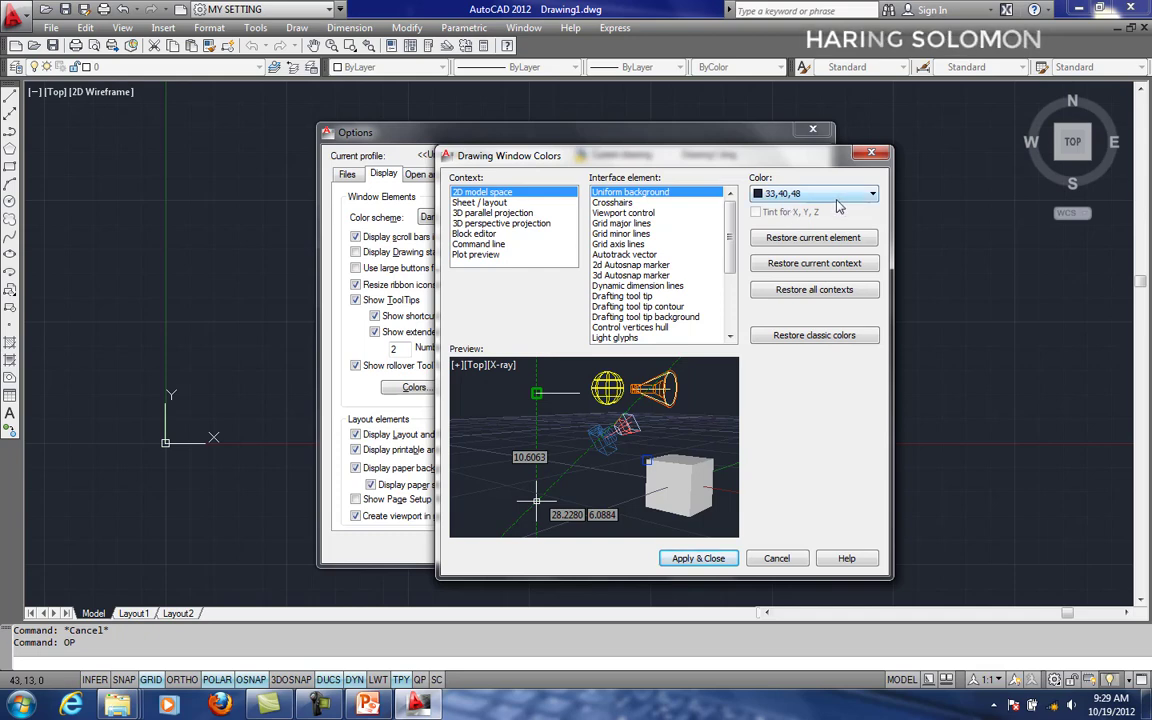
{"action": "left_click", "coordinate": [791, 196]}
{"action": "left_click", "coordinate": [780, 300]}
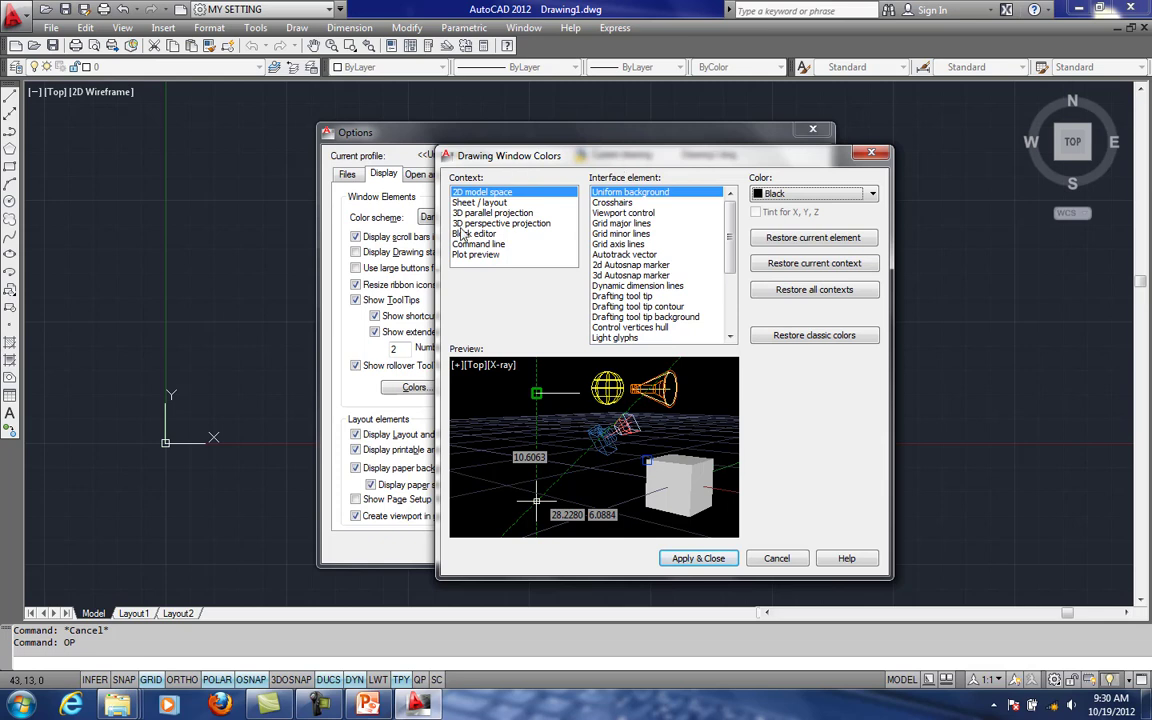
- View the available colors for the 2D model space crosshairs without changing the current choice
{"action": "left_click", "coordinate": [610, 202]}
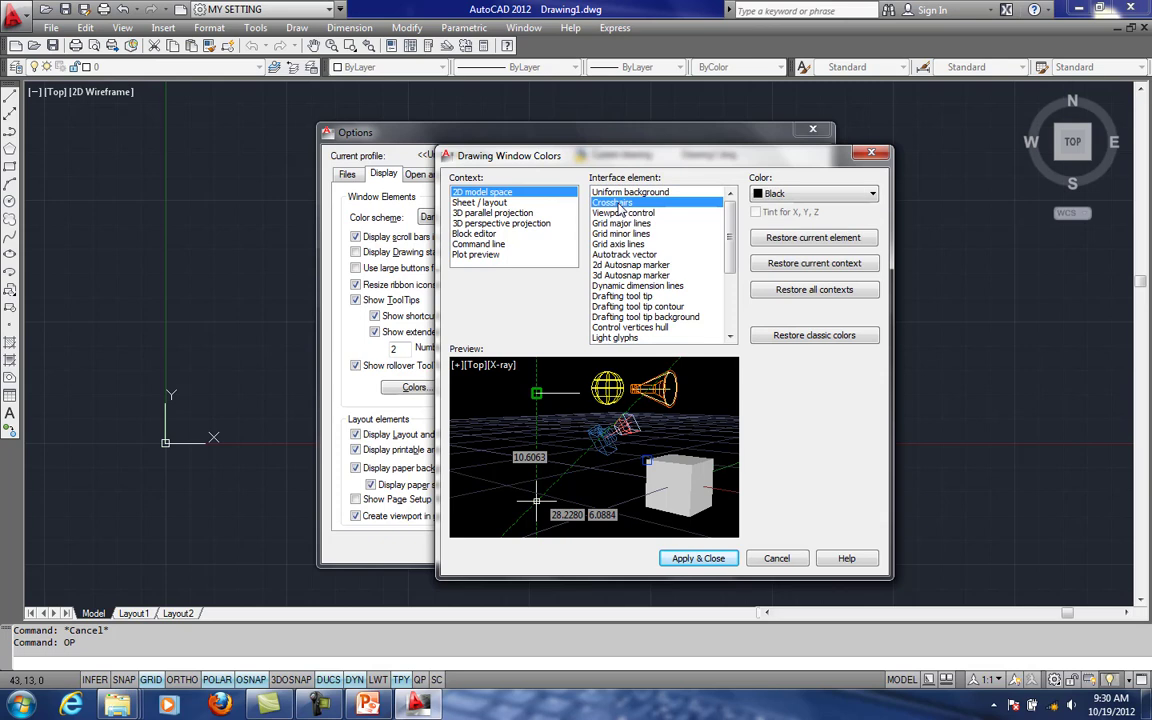
{"action": "left_click", "coordinate": [818, 193]}
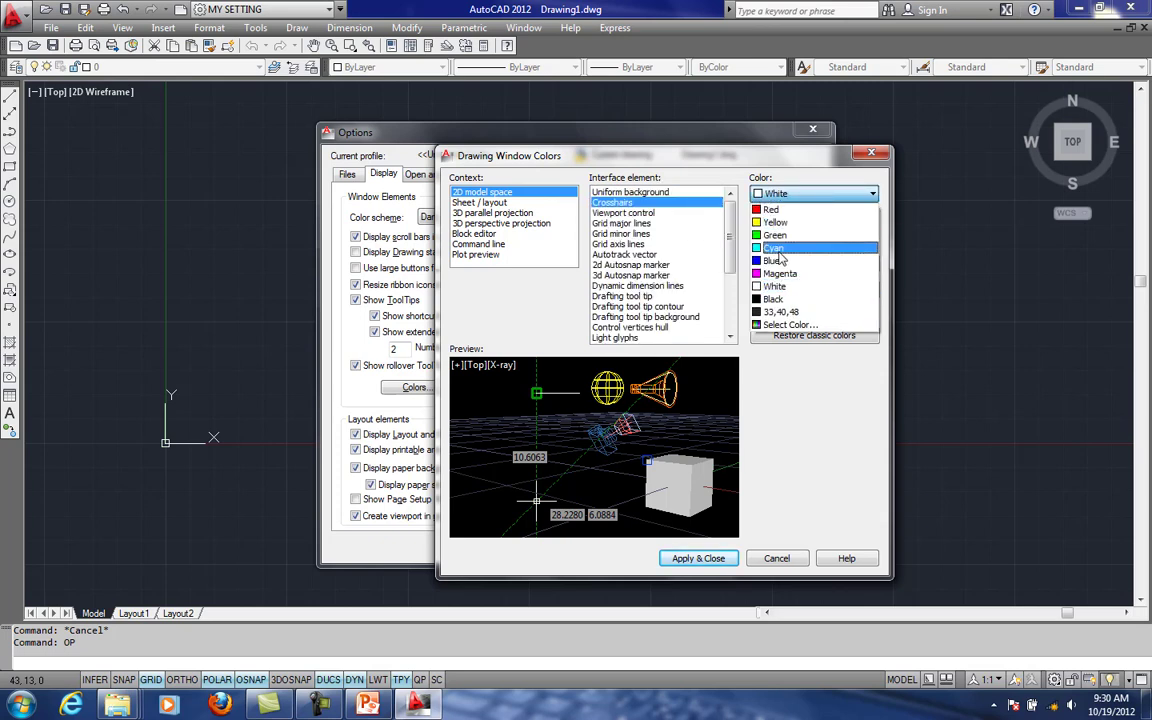
{"action": "left_click", "coordinate": [672, 193]}
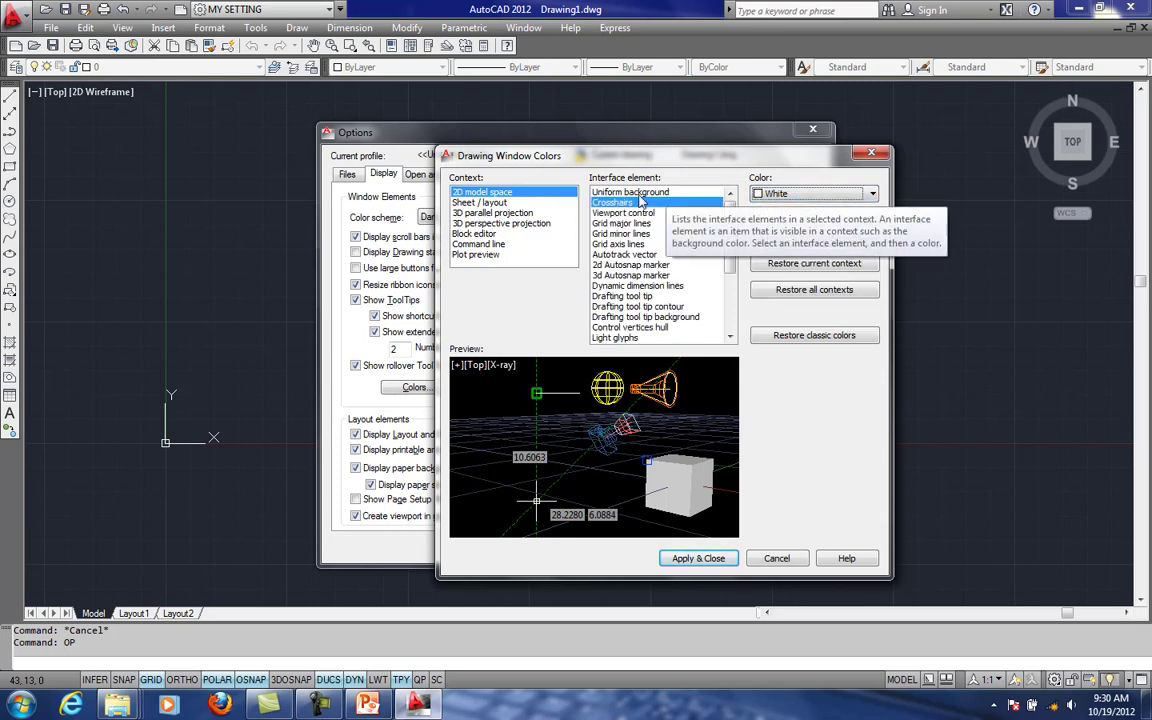
- Set the 2D model space crosshairs color to Black and apply the drawing window colors
{"action": "left_click", "coordinate": [675, 192]}
{"action": "left_click", "coordinate": [640, 203]}
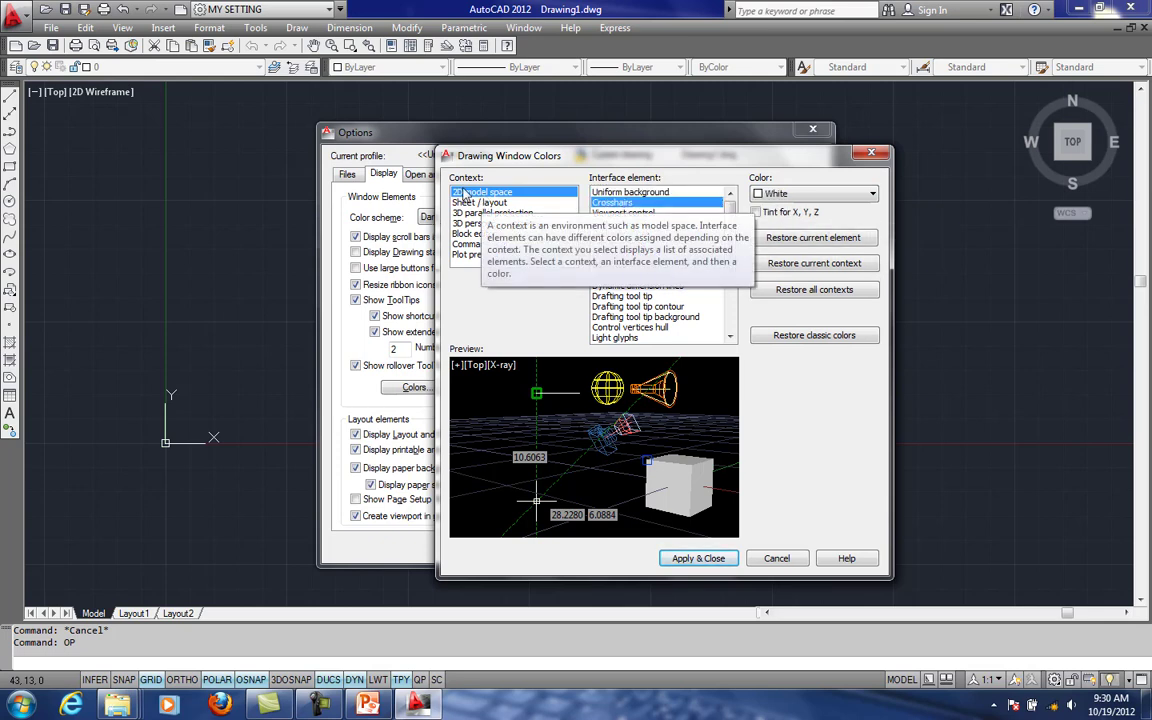
{"action": "left_click", "coordinate": [872, 193]}
{"action": "left_click", "coordinate": [790, 302]}
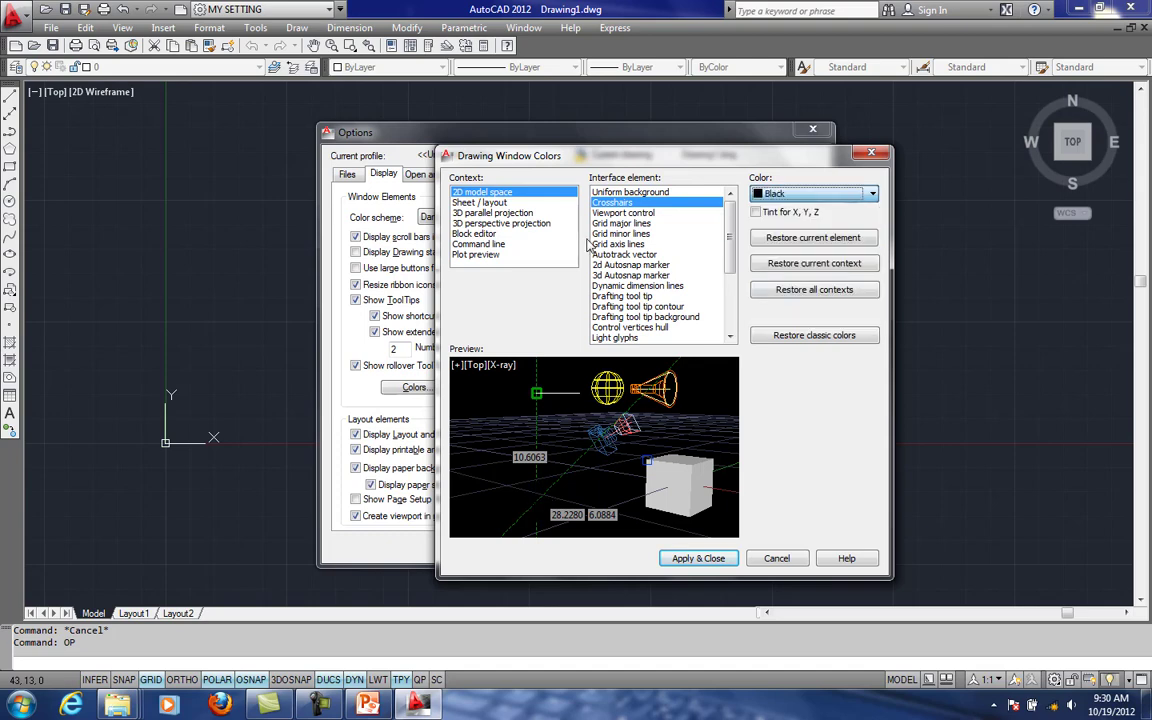
{"action": "left_click", "coordinate": [692, 558]}
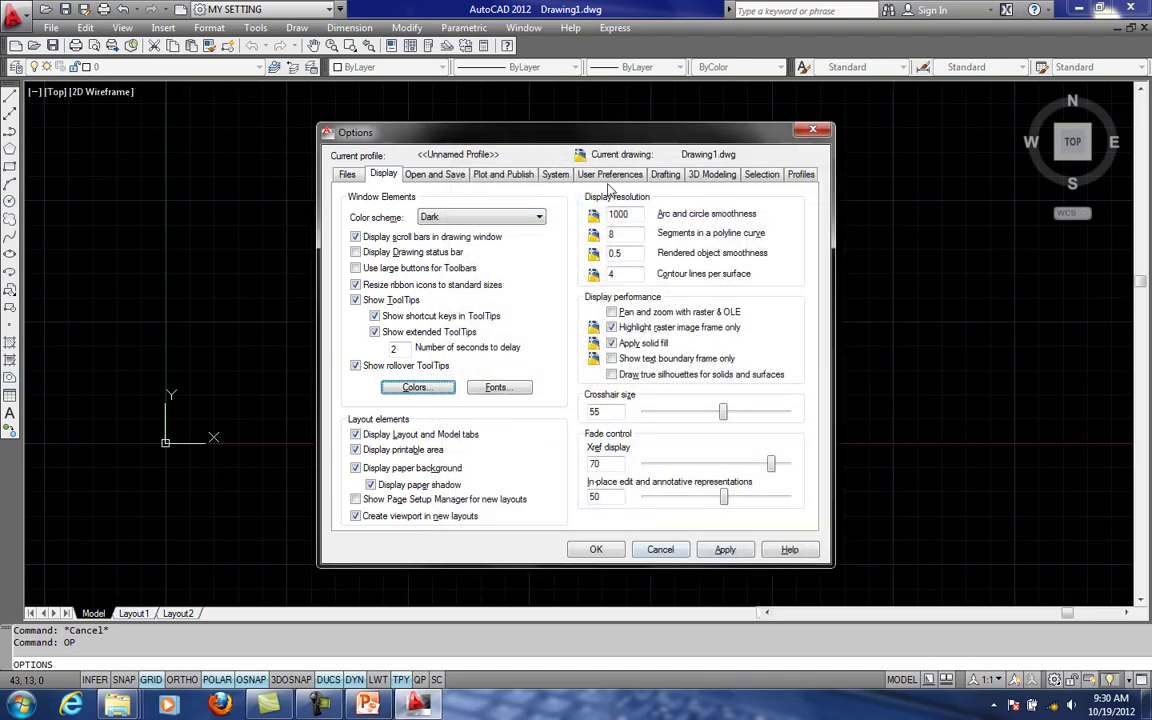
- Increase the pickbox size slightly in the selection options, and bring up the drafting options
{"action": "left_click", "coordinate": [762, 175]}
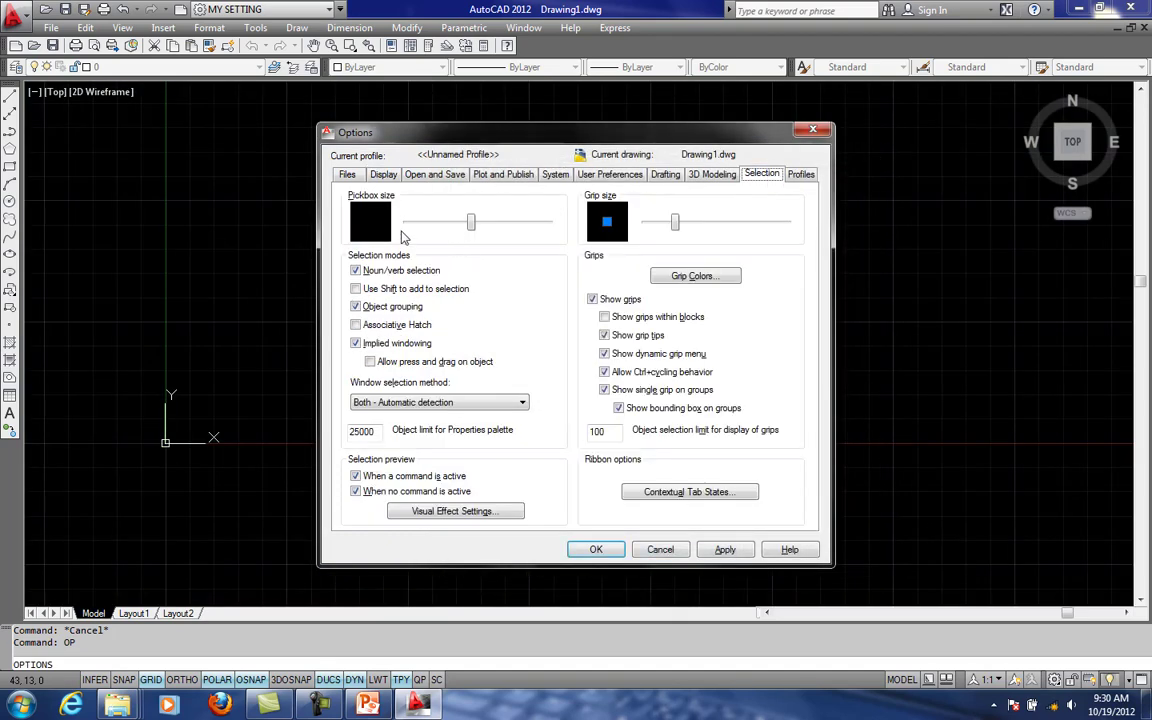
{"action": "left_click_drag", "start_coordinate": [470, 222], "coordinate": [481, 230]}
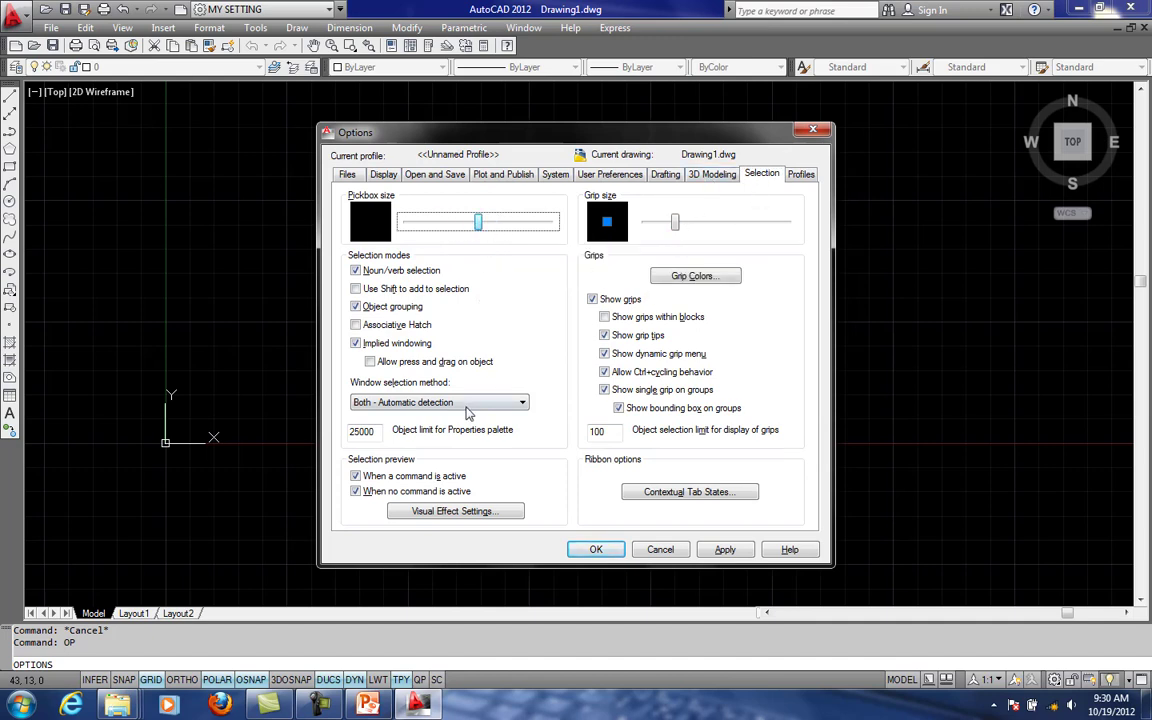
{"action": "left_click", "coordinate": [666, 175]}
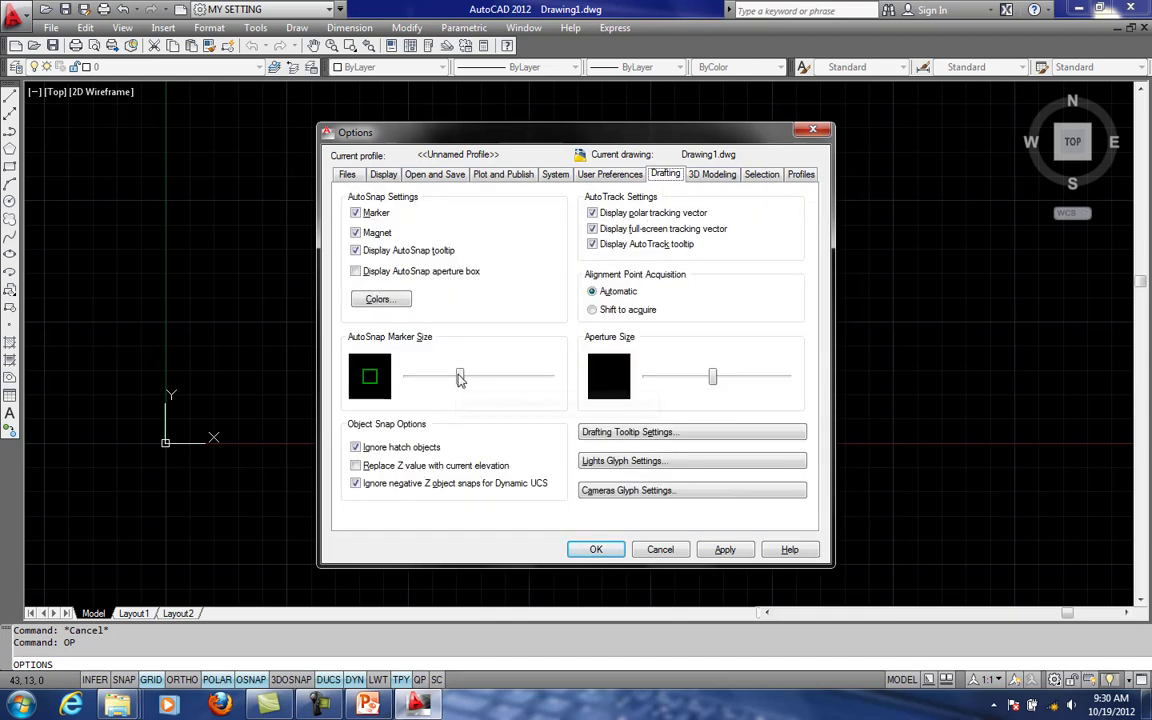
- Set the default save format to AutoCAD 2007/LT2007 Drawing (*.dwg) in the file save options
{"action": "left_click", "coordinate": [414, 176]}
{"action": "left_click", "coordinate": [517, 232]}
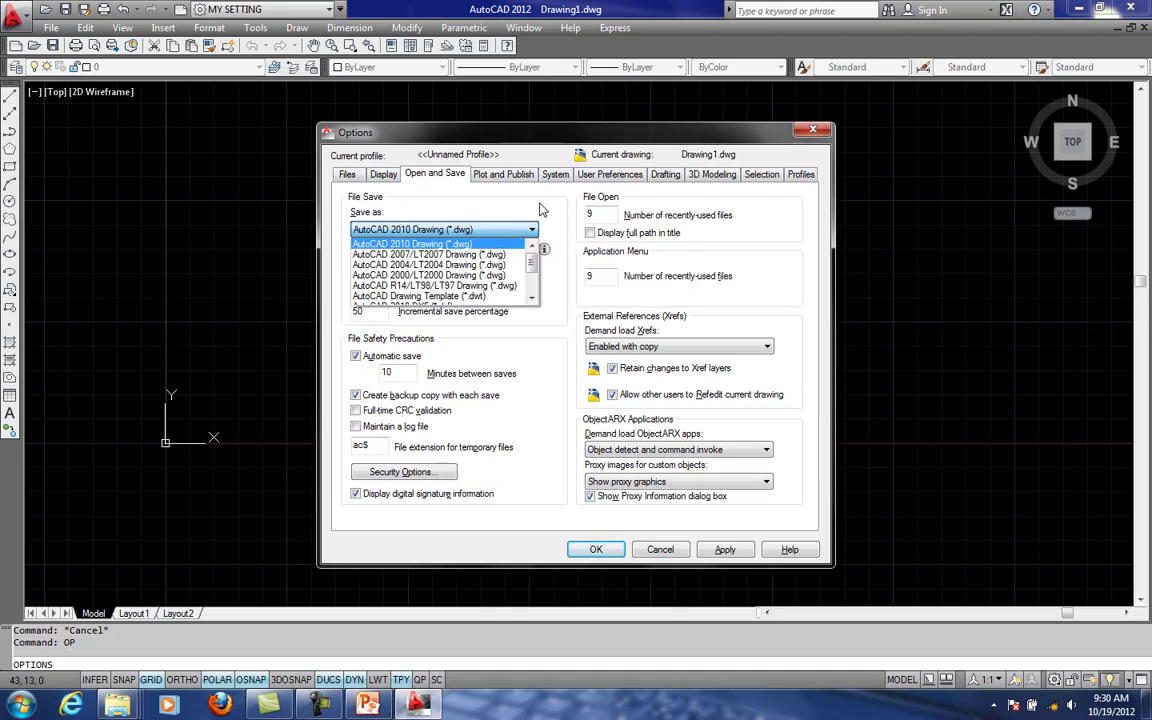
{"action": "left_click", "coordinate": [448, 256]}
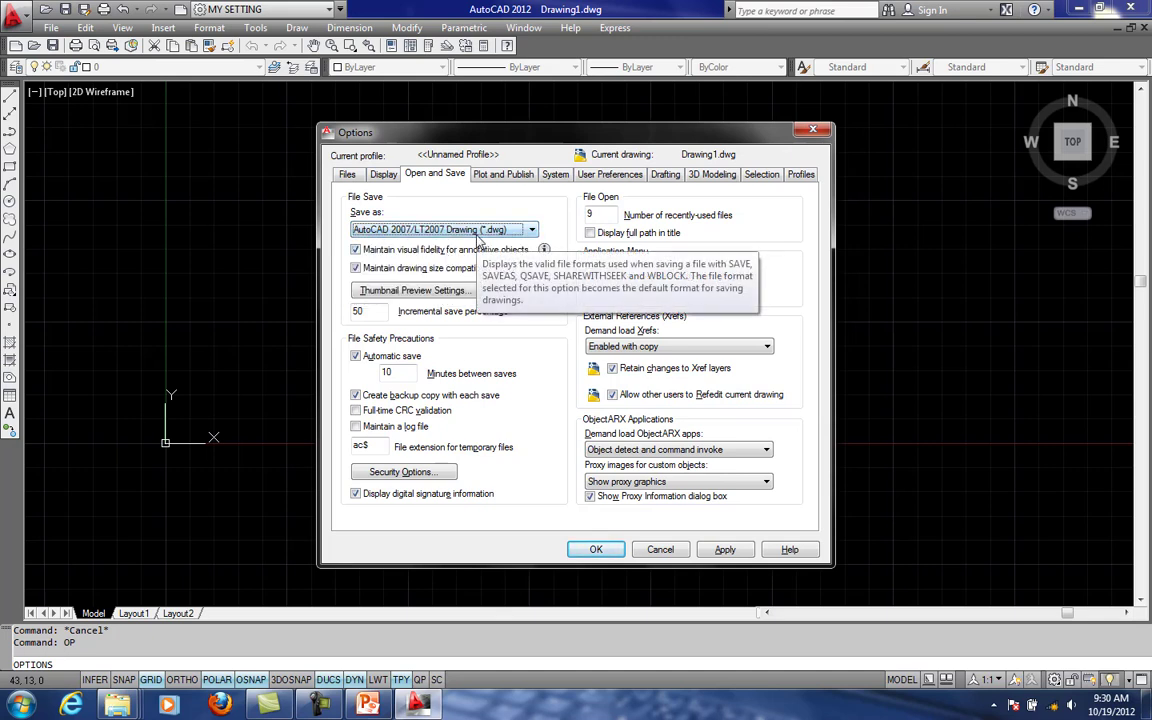
- Switch the default save format to AutoCAD 2000/LT2000 Drawing (*.dwg)
{"action": "left_click", "coordinate": [430, 229]}
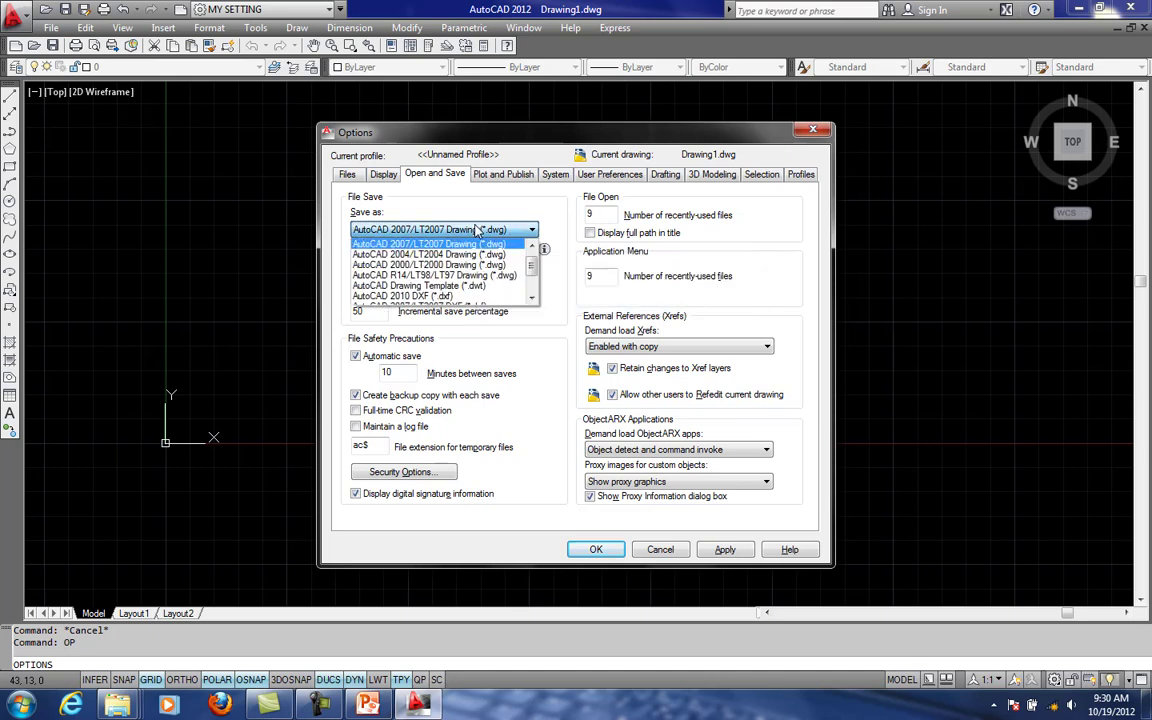
{"action": "left_click", "coordinate": [420, 264]}
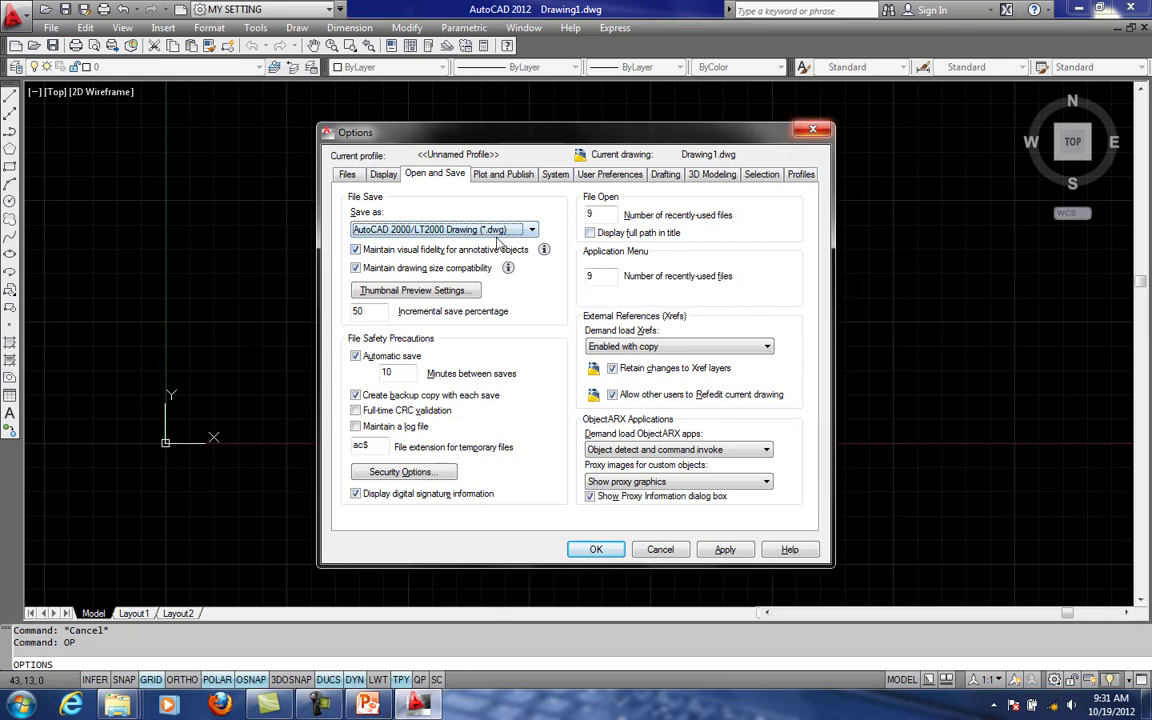
- Choose AutoCAD 2007/LT2007 Drawing (*.dwg) as the default save format and accept the Options settings
{"action": "left_click", "coordinate": [528, 232]}
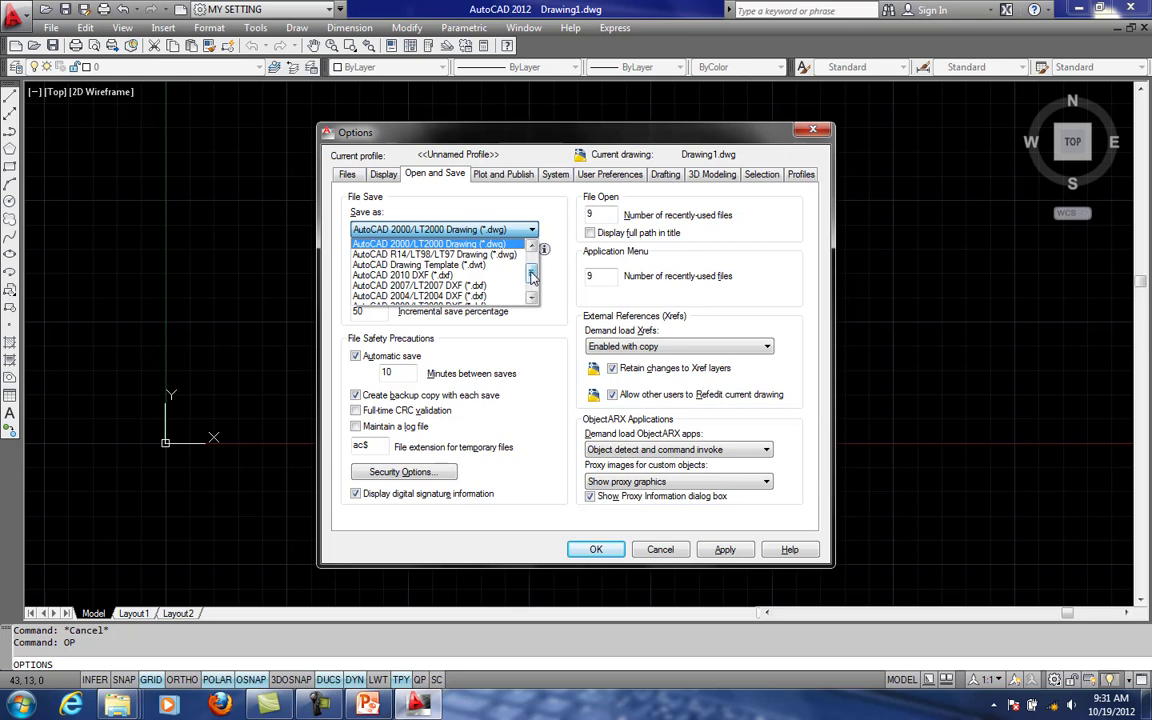
{"action": "left_click_drag", "start_coordinate": [532, 278], "coordinate": [533, 274]}
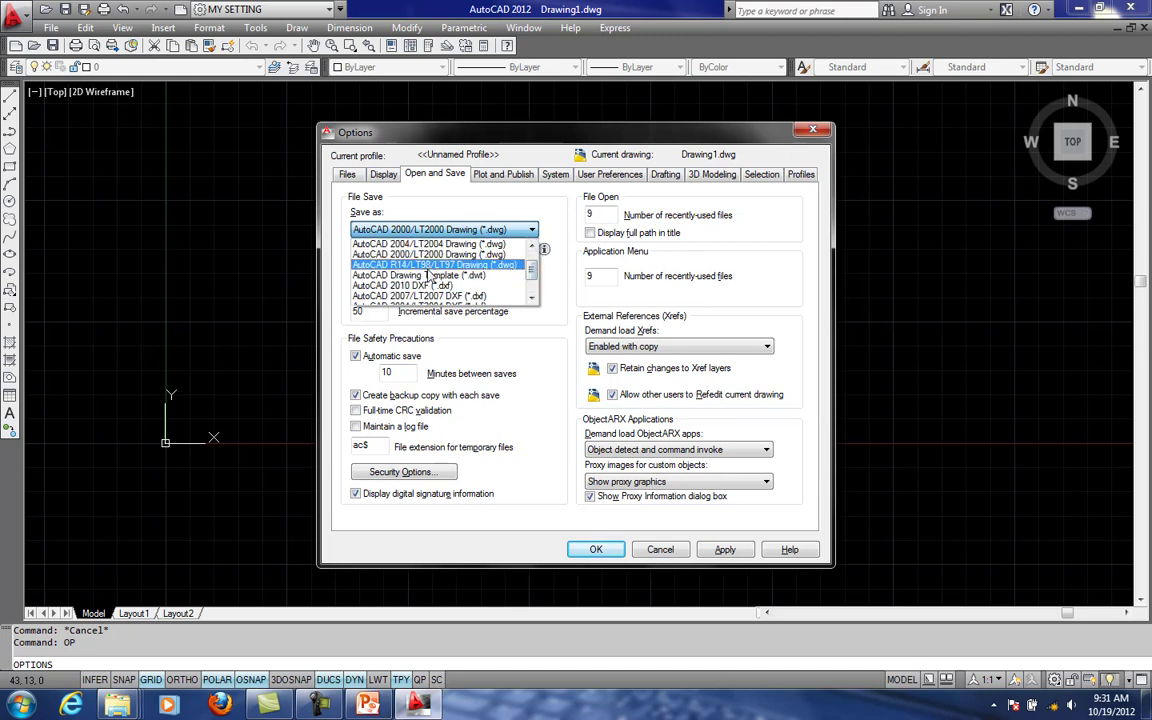
{"action": "scroll", "coordinate": [478, 248], "scroll_direction": "up", "scroll_amount": 1}
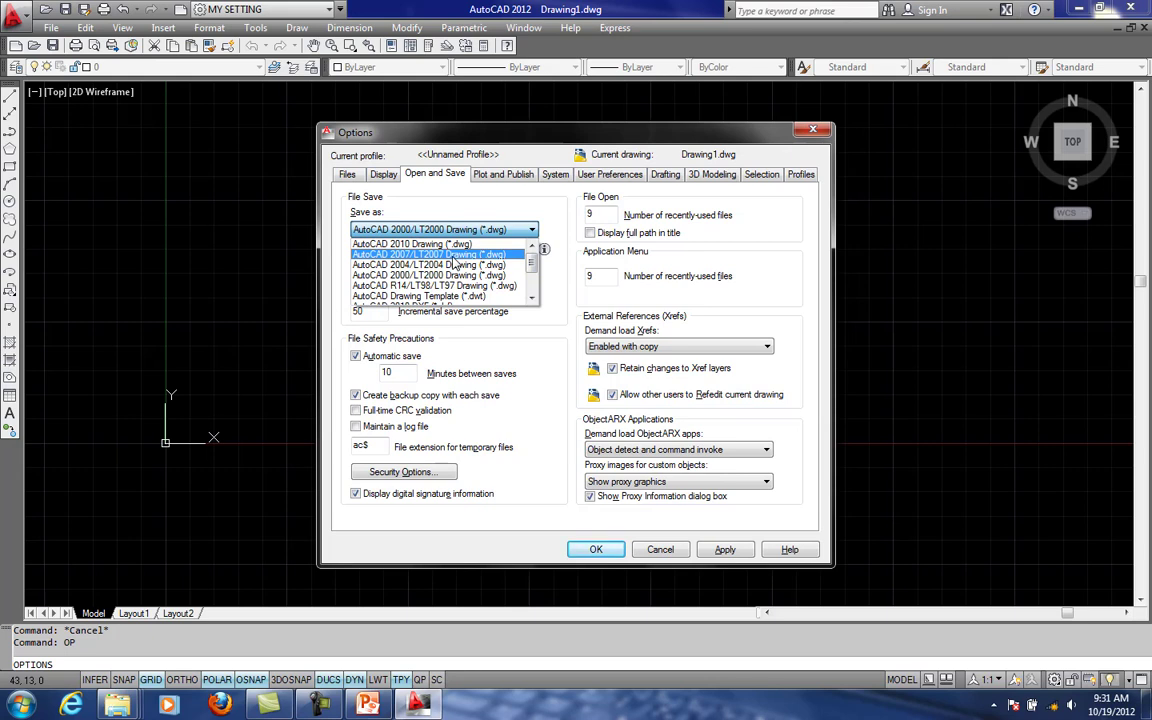
{"action": "left_click", "coordinate": [453, 255]}
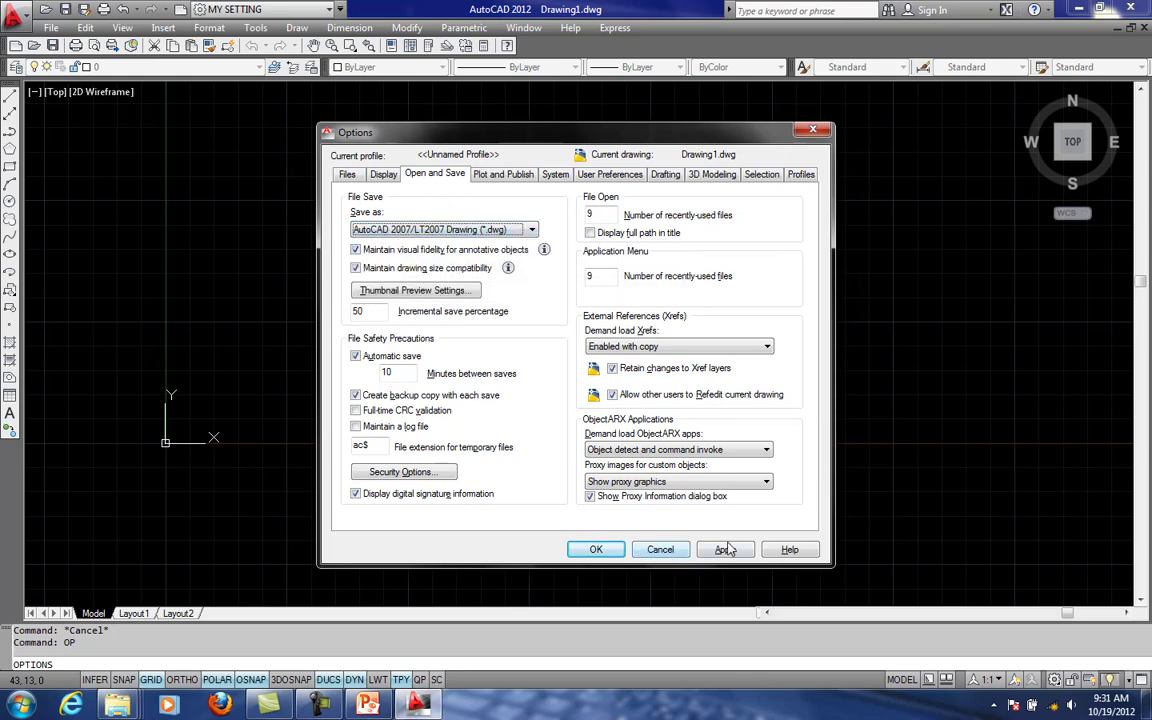
{"action": "left_click", "coordinate": [596, 549]}
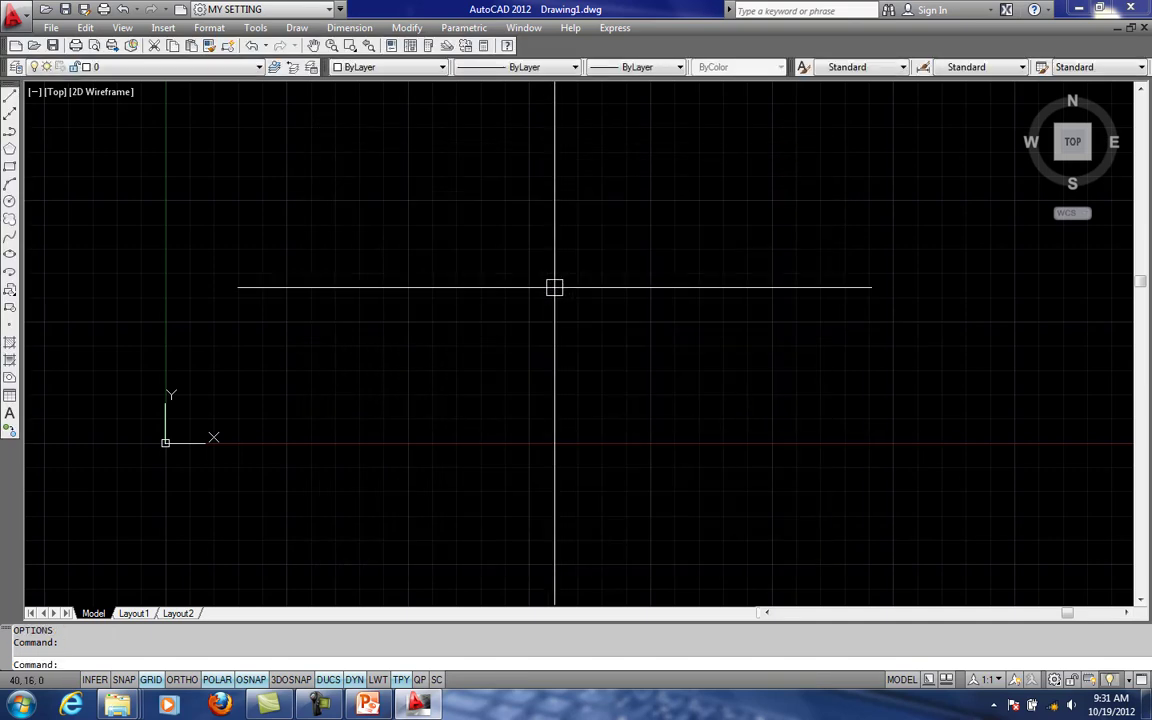
{"action": "middle_click_drag", "start_coordinate": [546, 274], "coordinate": [617, 276]}
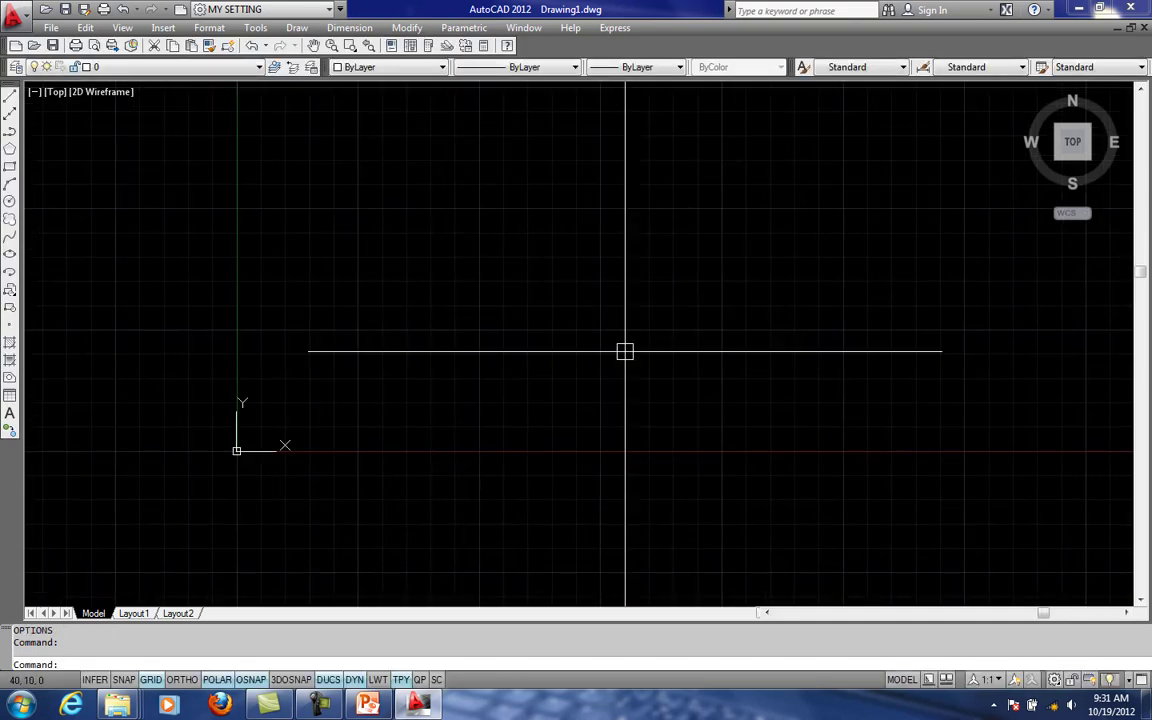
{"action": "scroll", "coordinate": [649, 322], "scroll_direction": "down", "scroll_amount": 2}
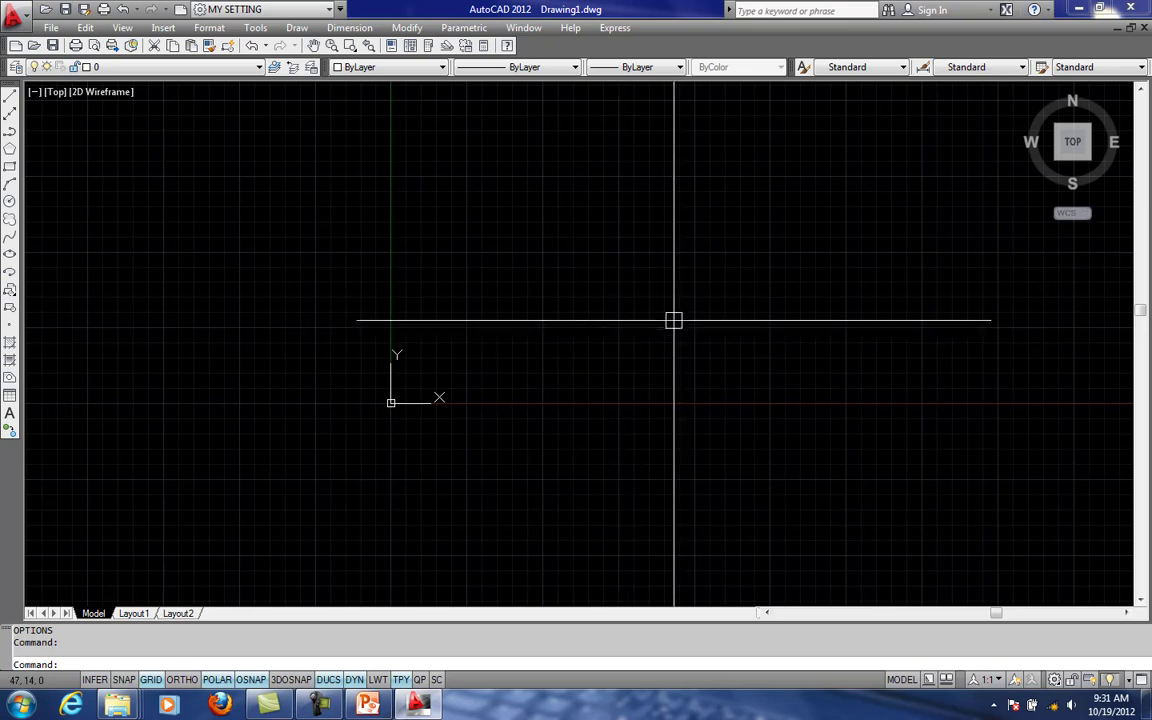
{"action": "middle_click_drag", "start_coordinate": [673, 320], "coordinate": [609, 352]}
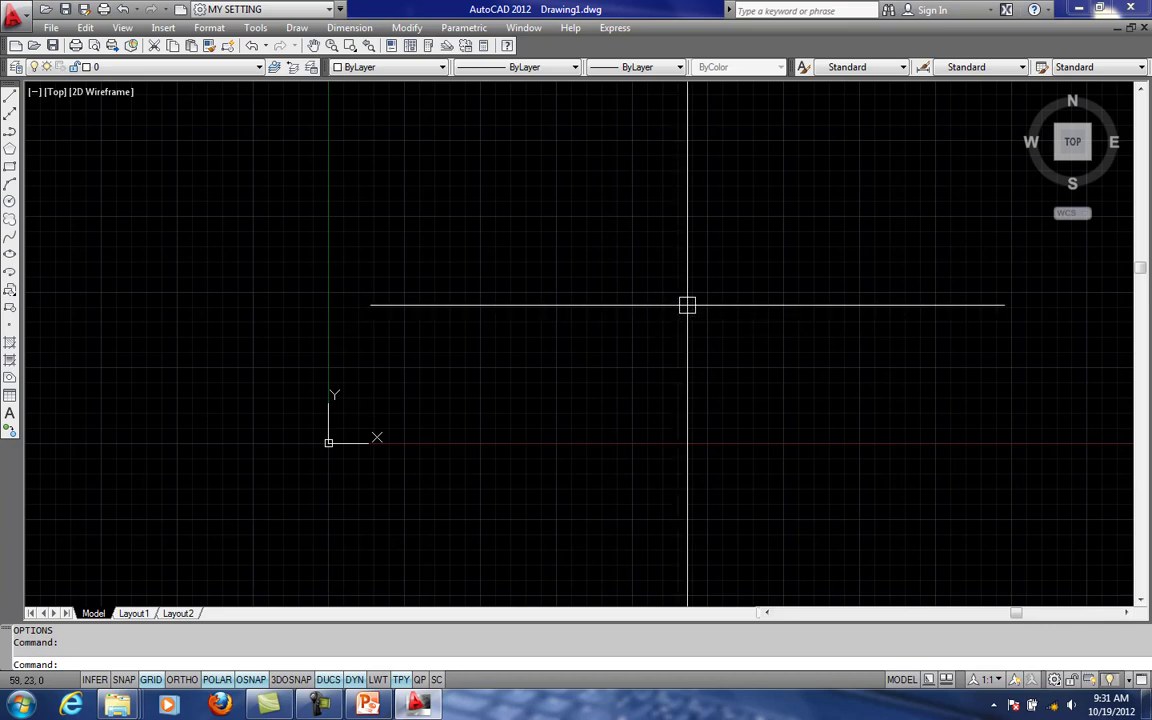
{"action": "left_click", "coordinate": [317, 698]}
{"action": "left_click", "coordinate": [1073, 636]}
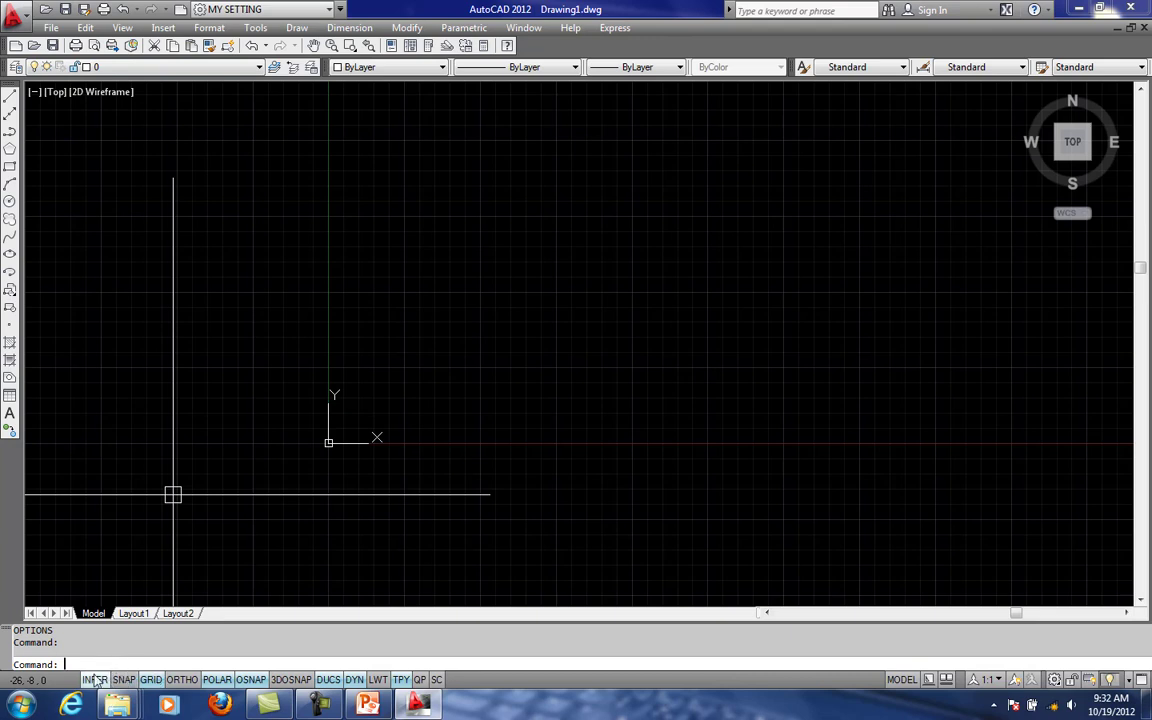
{"action": "key", "text": "Escape"}
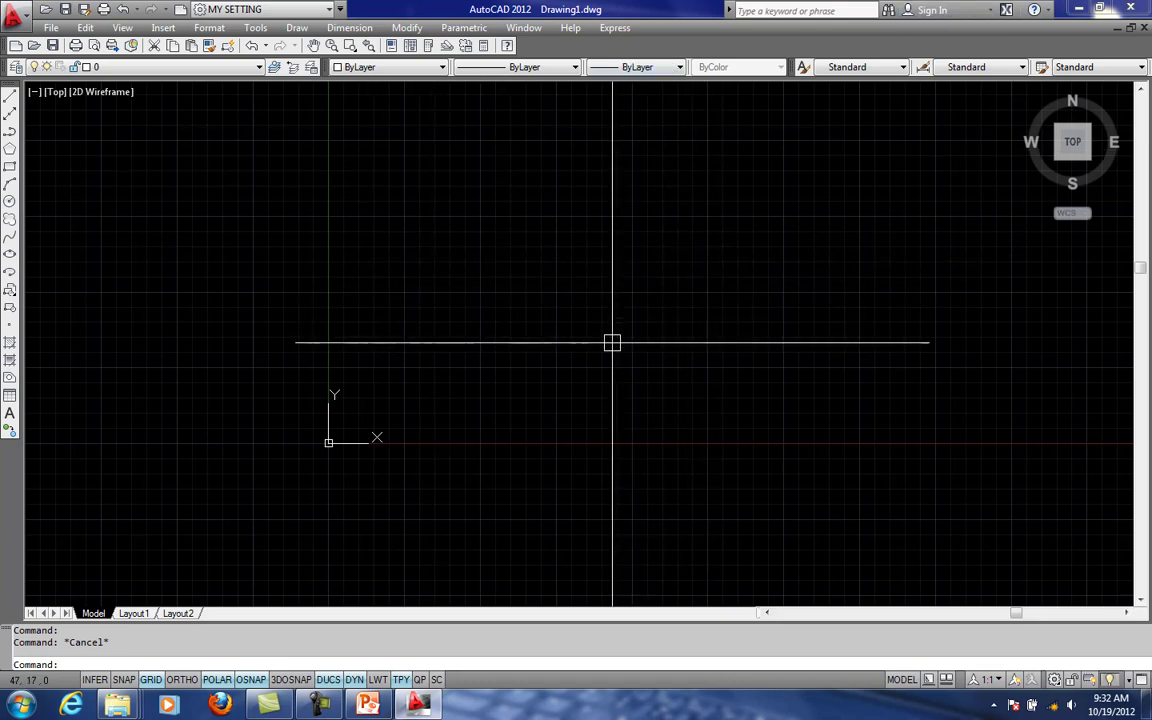
{"action": "left_click", "coordinate": [648, 354]}
{"action": "key", "text": "Escape"}
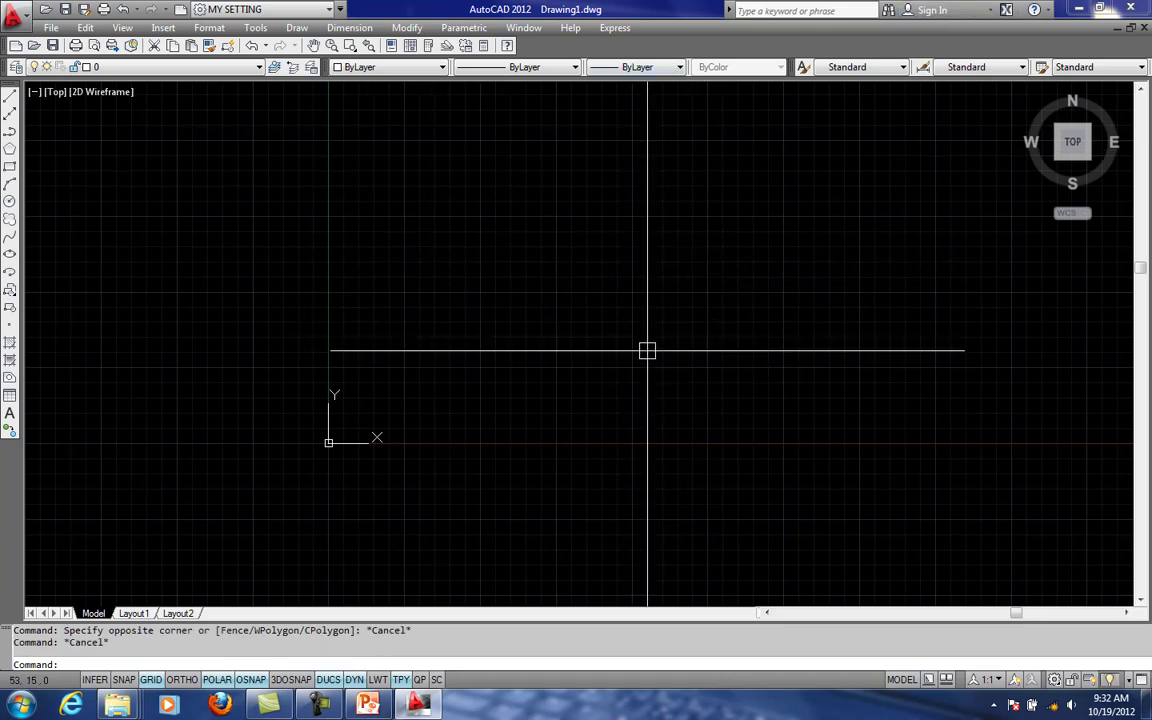
- Draw a single, slightly downward-sloping line starting at about (19, 20), above and to the right of the origin
{"action": "type", "text": "L"}
{"action": "key", "text": "Return"}
{"action": "left_click", "coordinate": [444, 321]}
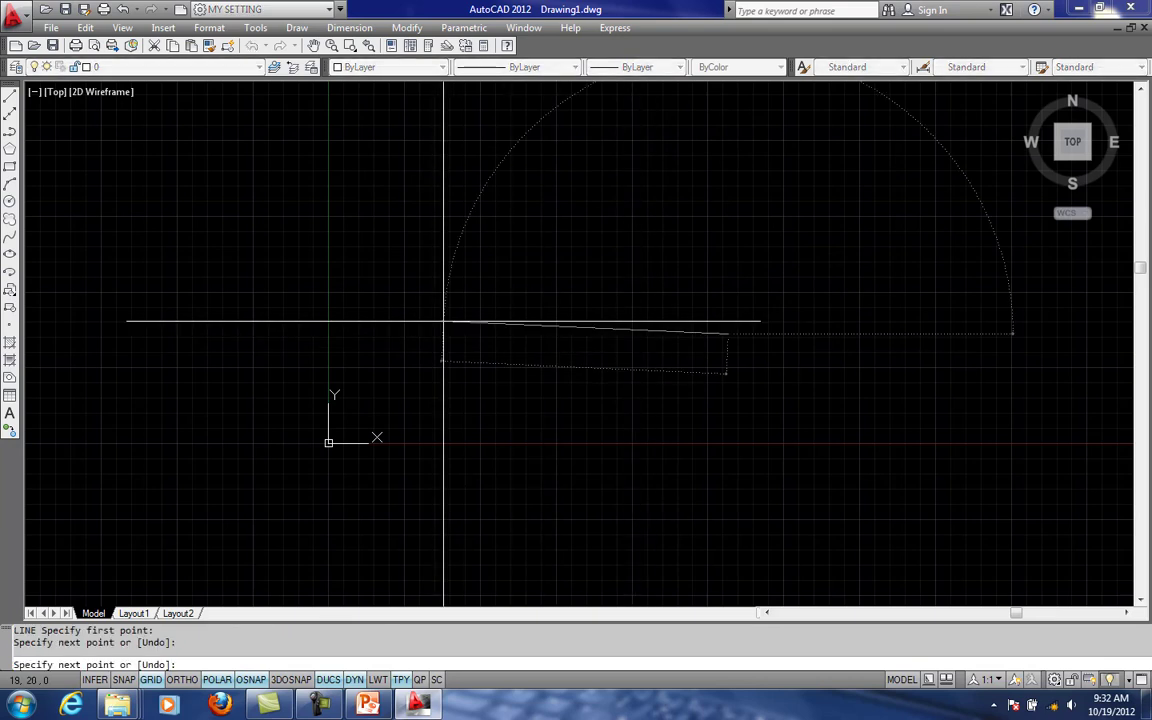
{"action": "left_click", "coordinate": [728, 334]}
{"action": "key", "text": "Escape"}
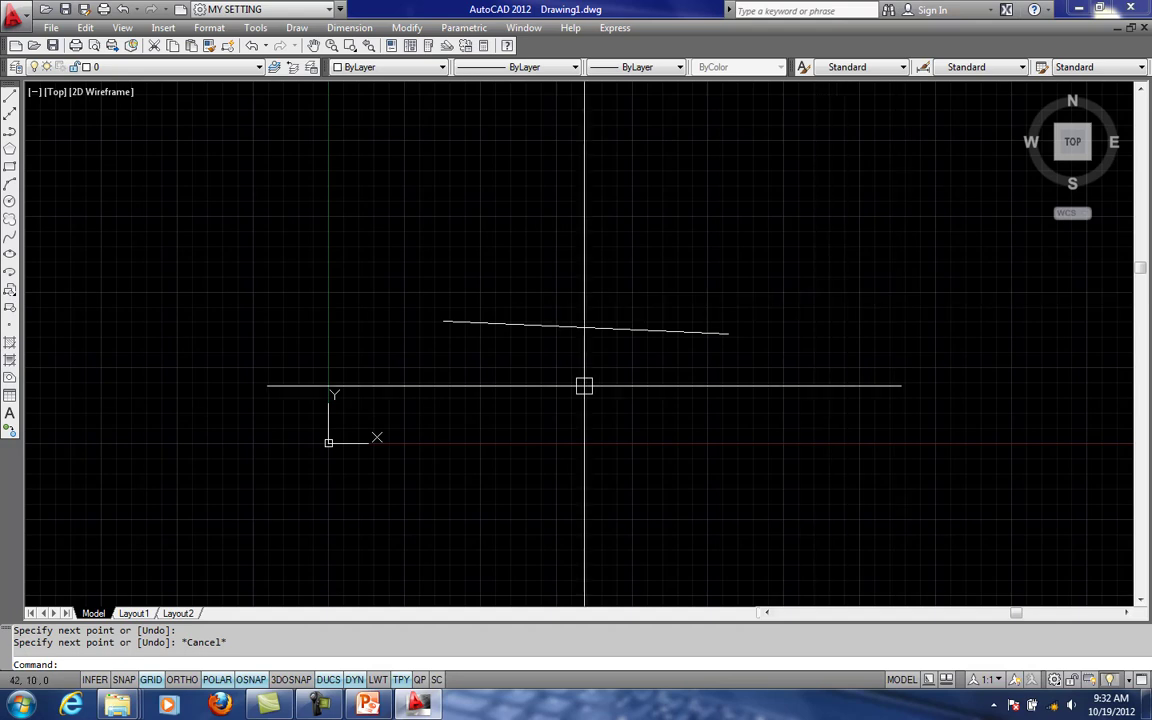
- Practice selecting the line with a crossing window and by picking it directly, clearing the selection each time
{"action": "left_click", "coordinate": [805, 401]}
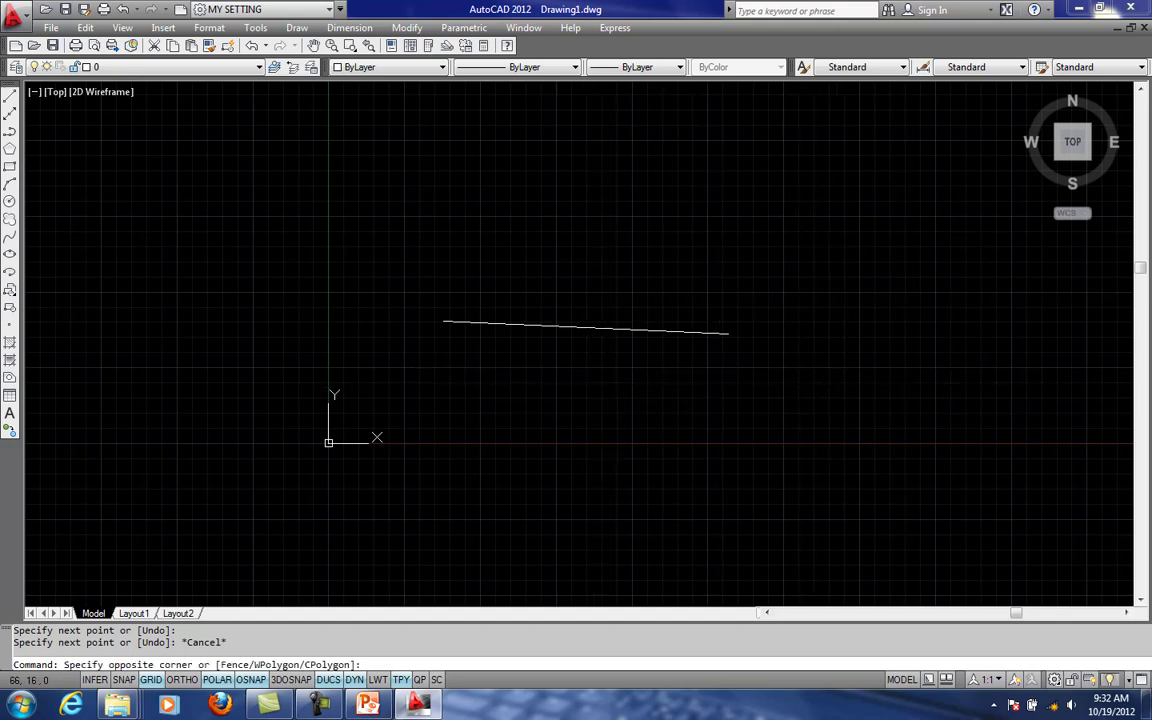
{"action": "left_click", "coordinate": [553, 257]}
{"action": "key", "text": "Escape"}
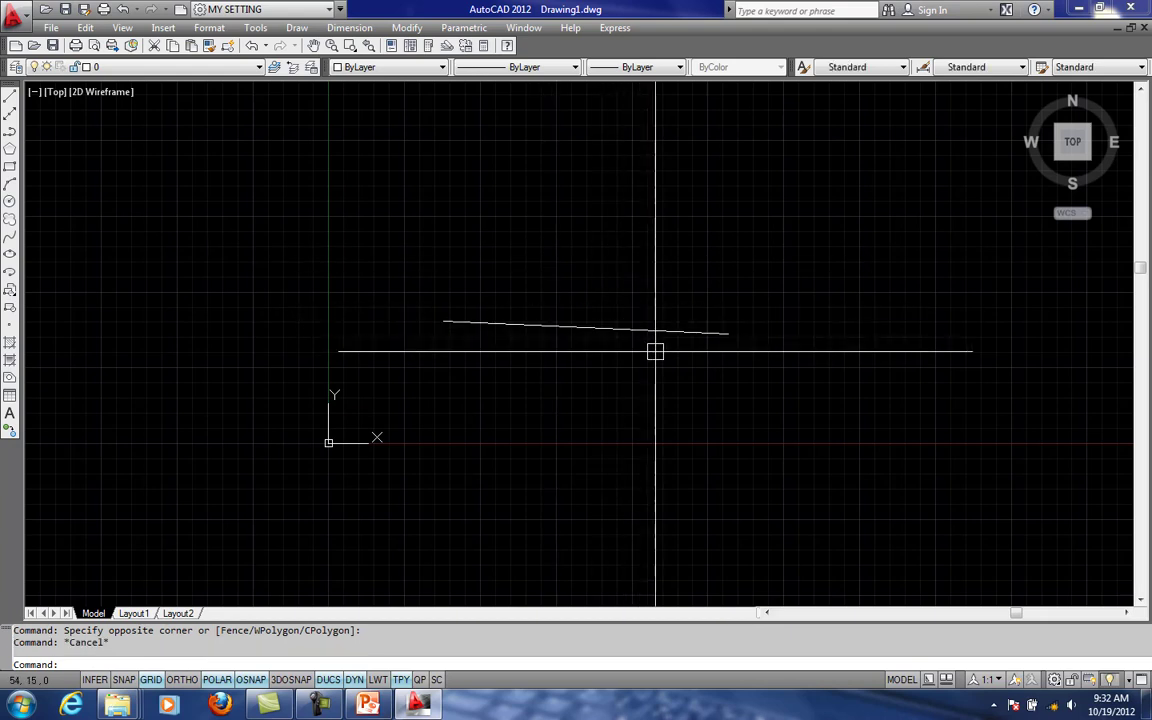
{"action": "left_click", "coordinate": [690, 332]}
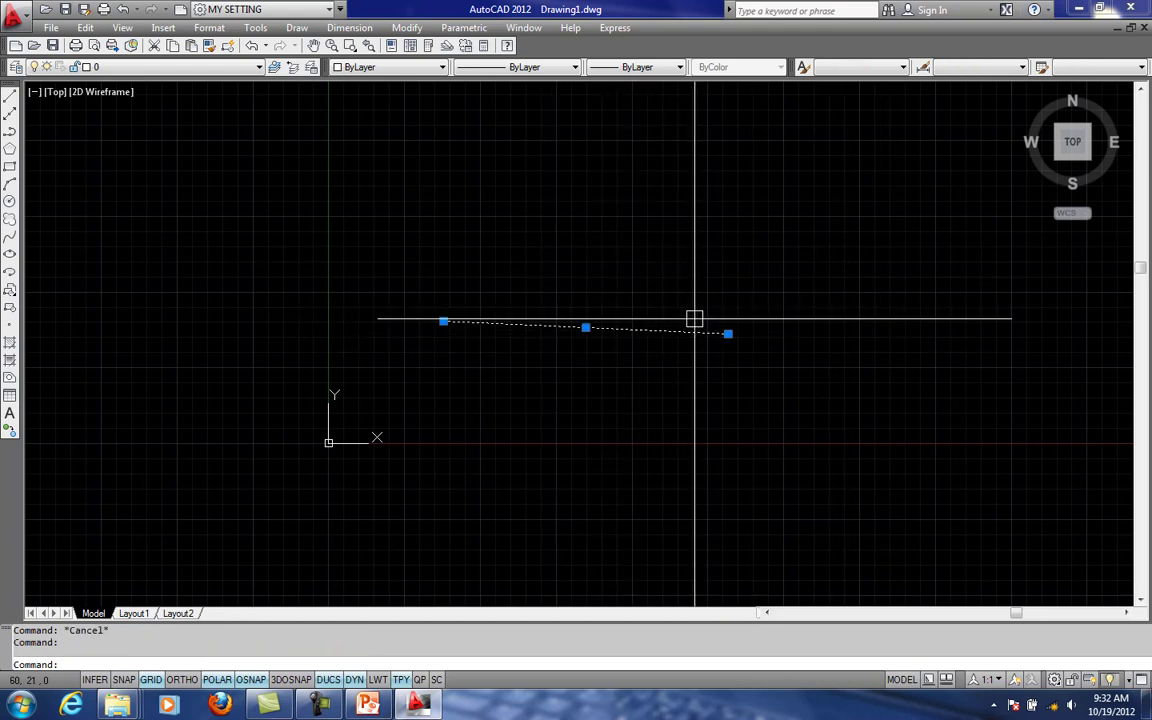
{"action": "key", "text": "Escape"}
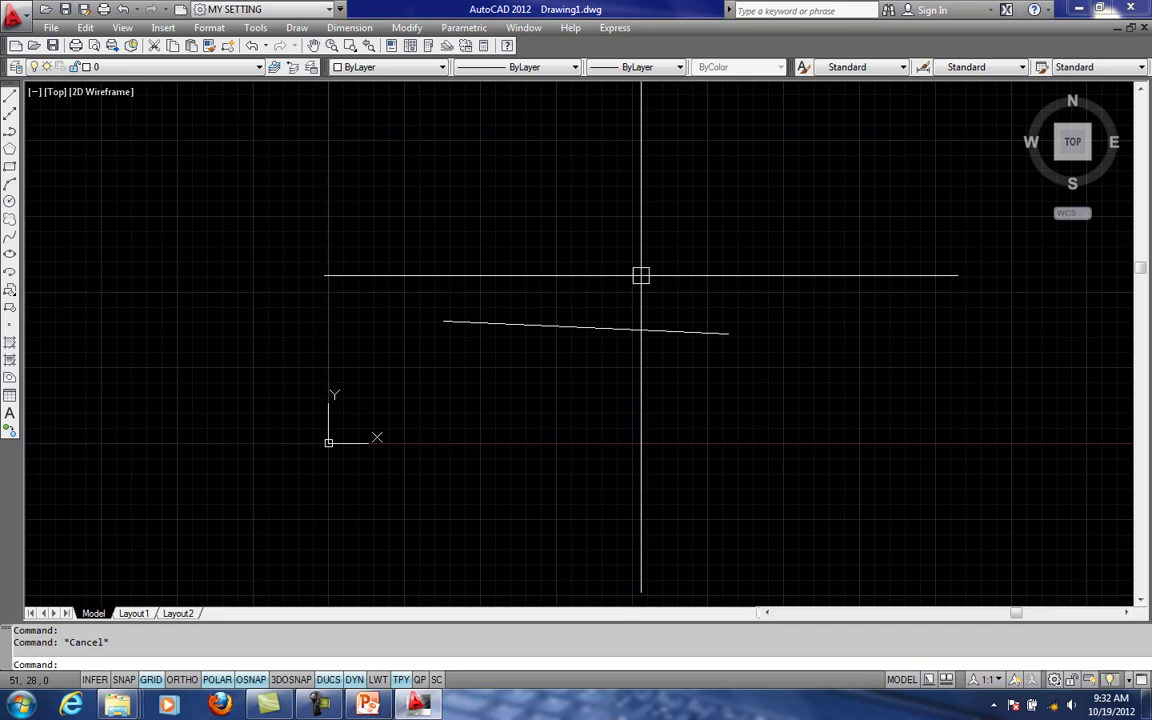
{"action": "left_click", "coordinate": [567, 320]}
{"action": "key", "text": "Escape"}
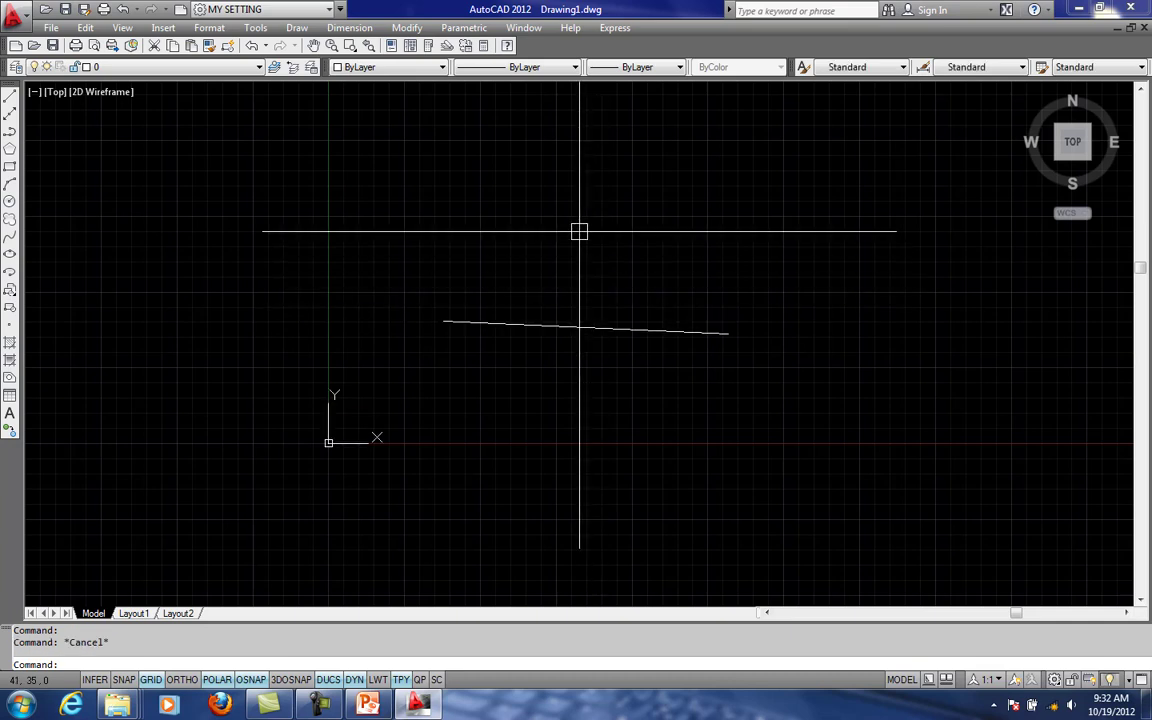
- Examine the line at different magnifications, from fully zoomed out to a close view
{"action": "scroll", "coordinate": [574, 242], "scroll_direction": "down", "scroll_amount": 2}
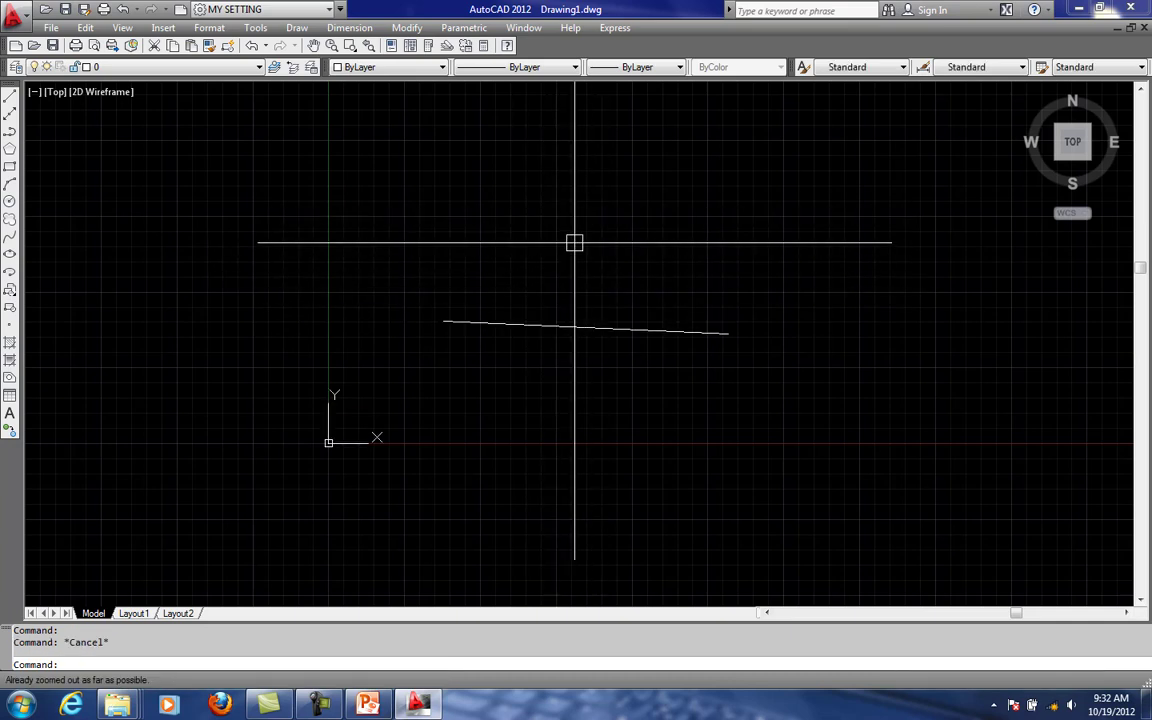
{"action": "scroll", "coordinate": [574, 242], "scroll_direction": "up", "scroll_amount": 1}
{"action": "scroll", "coordinate": [586, 298], "scroll_direction": "up", "scroll_amount": 4}
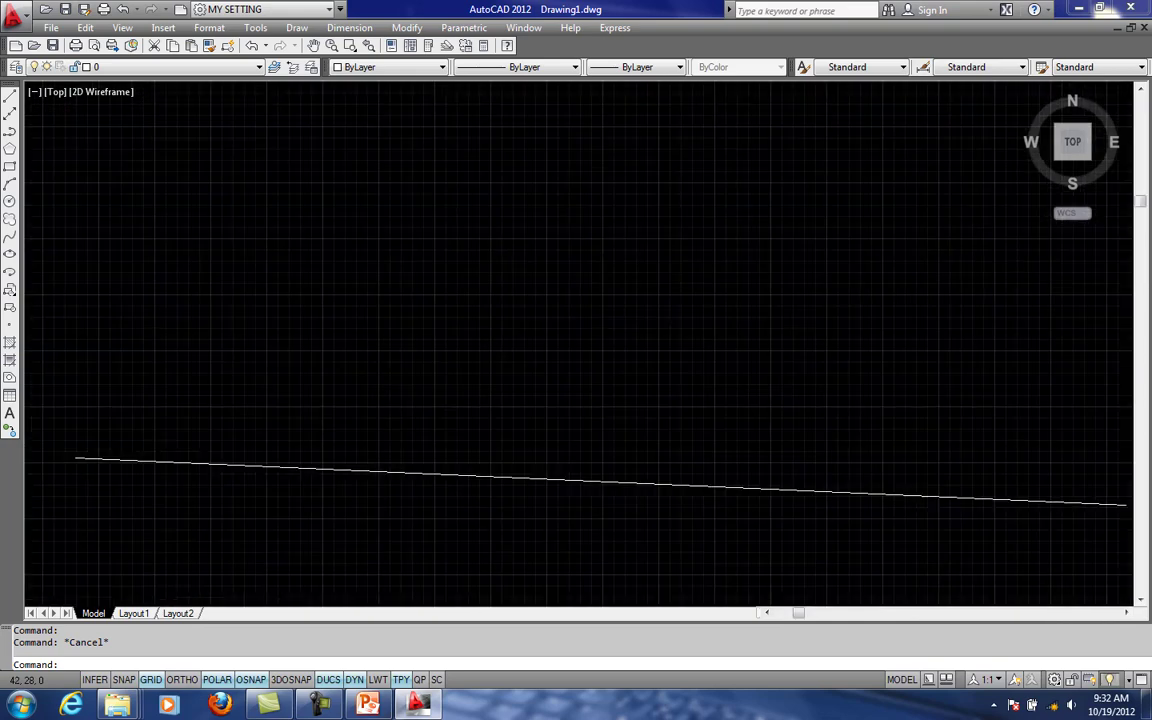
{"action": "scroll", "coordinate": [626, 255], "scroll_direction": "up", "scroll_amount": 2}
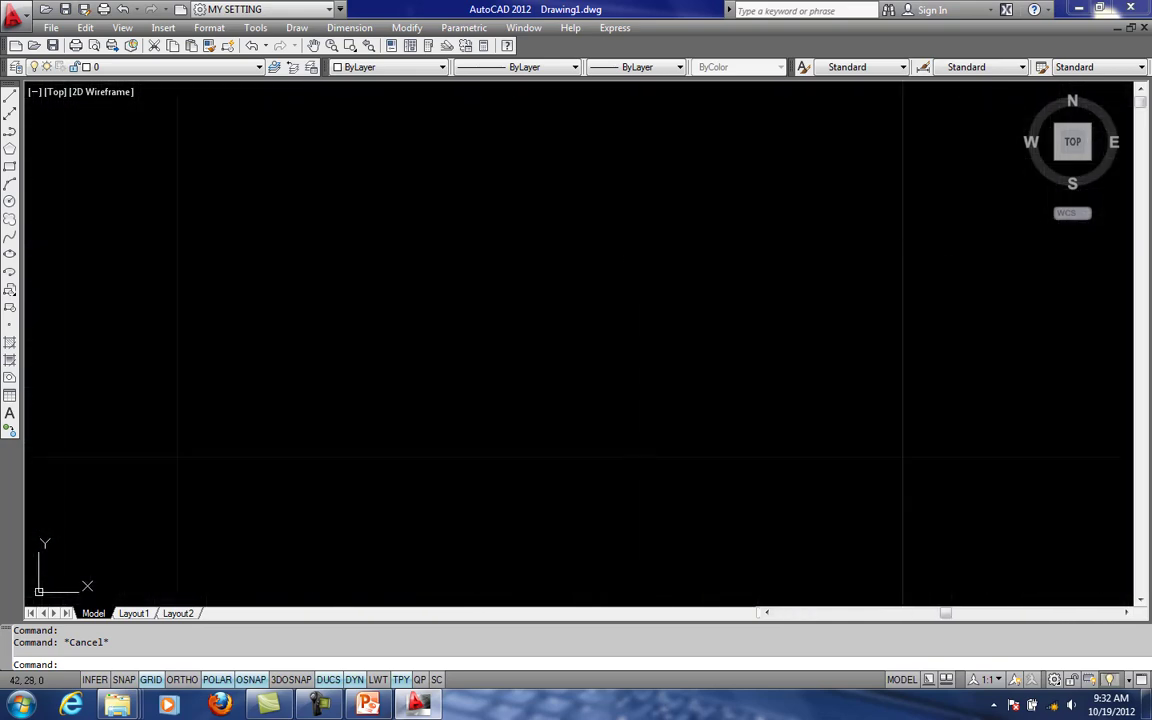
{"action": "scroll", "coordinate": [635, 250], "scroll_direction": "down", "scroll_amount": 6}
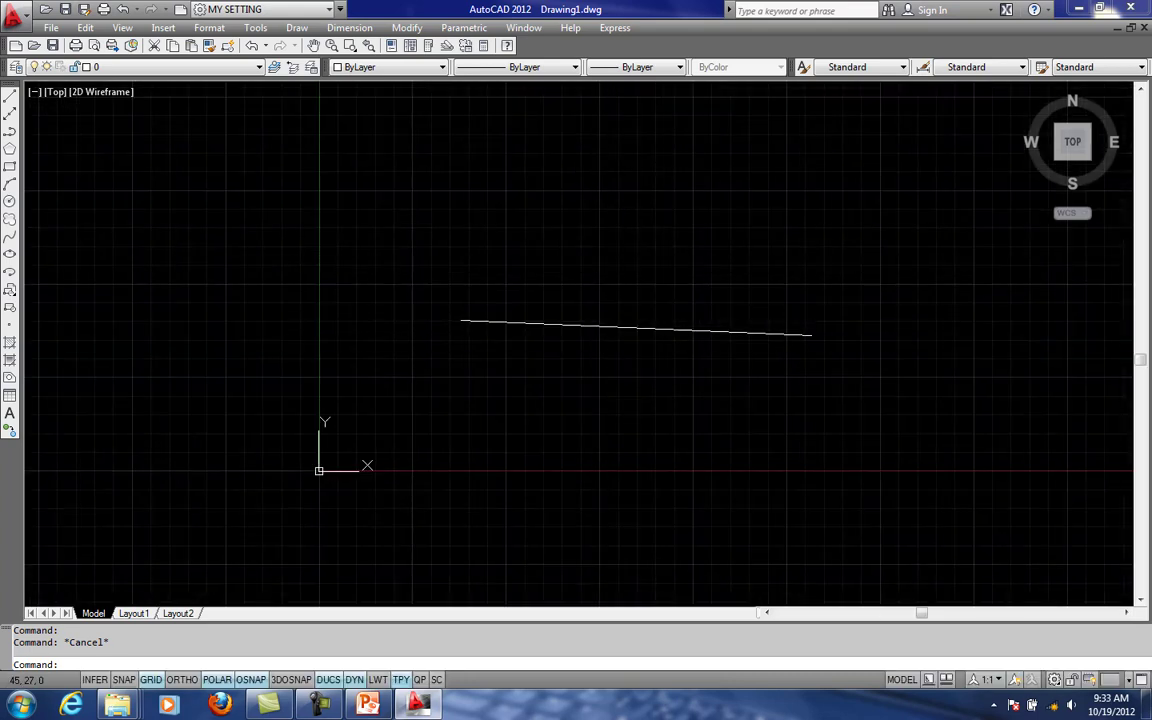
{"action": "middle_click_drag", "start_coordinate": [658, 332], "coordinate": [628, 297]}
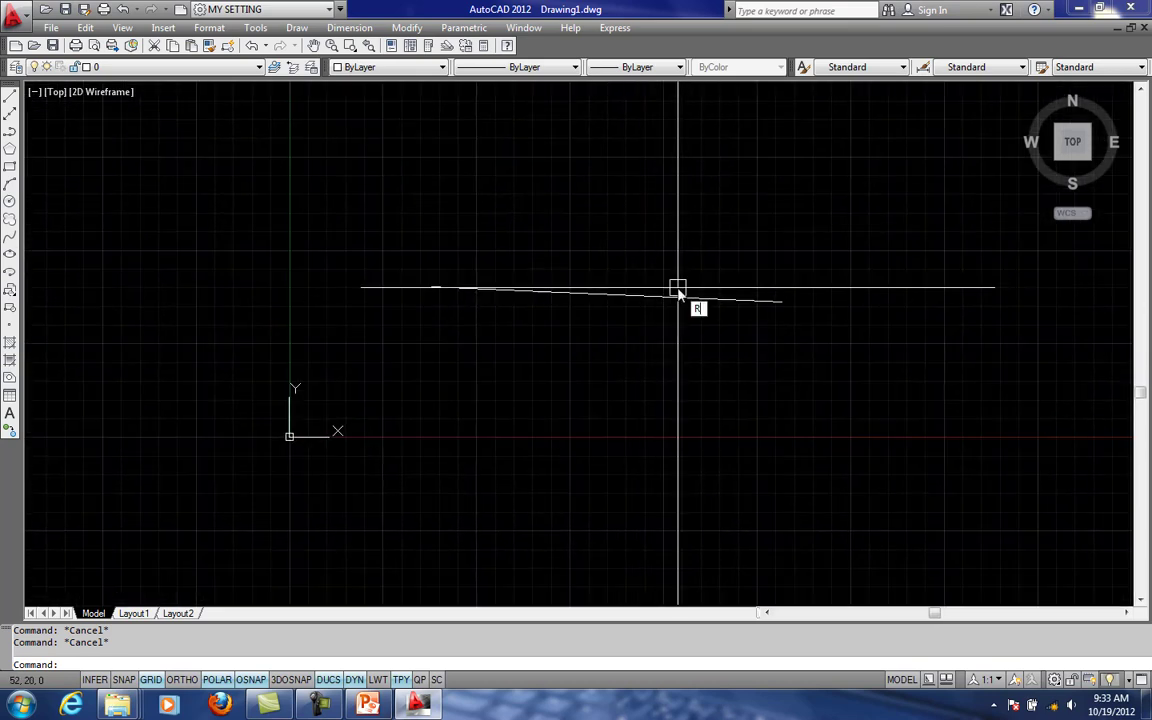
- Enter the RE command alias at the command line and cancel it without running it
{"action": "type", "text": "E"}
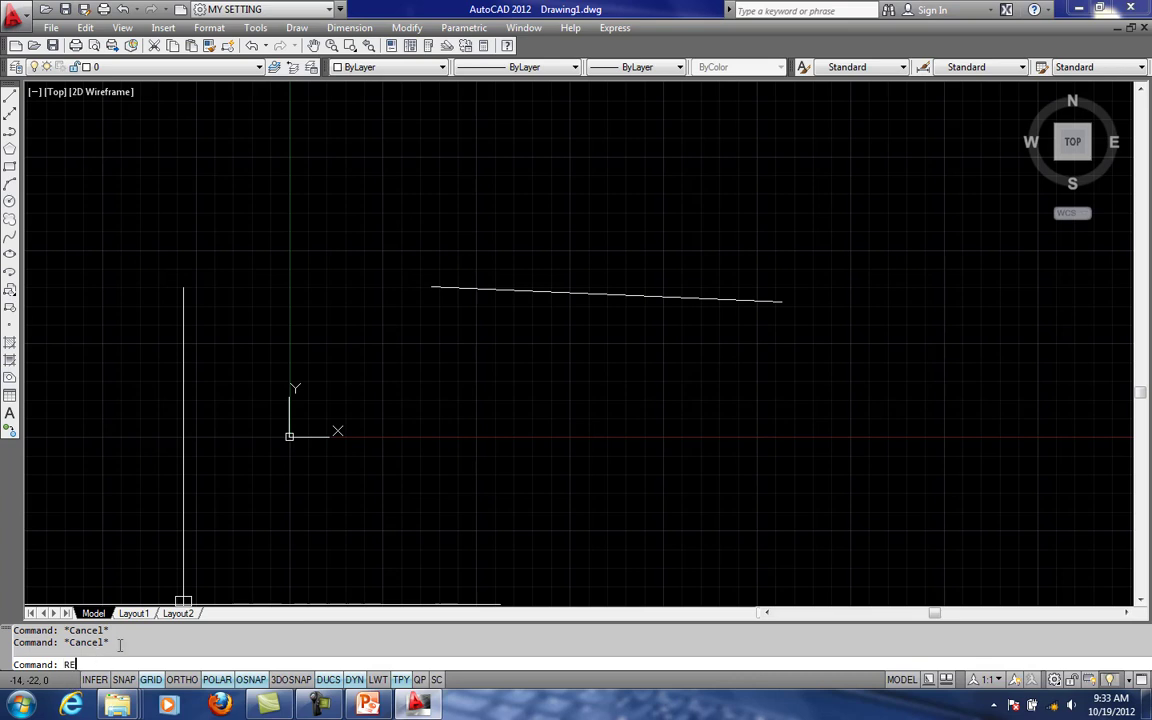
{"action": "key", "text": "Escape"}
{"action": "mouse_move", "coordinate": [610, 282]}
{"action": "middle_mouse_down"}
{"action": "mouse_move", "coordinate": [584, 284]}
{"action": "mouse_move", "coordinate": [627, 249]}
{"action": "mouse_move", "coordinate": [653, 257]}
{"action": "mouse_move", "coordinate": [650, 247]}
{"action": "mouse_move", "coordinate": [599, 257]}
{"action": "middle_mouse_up"}
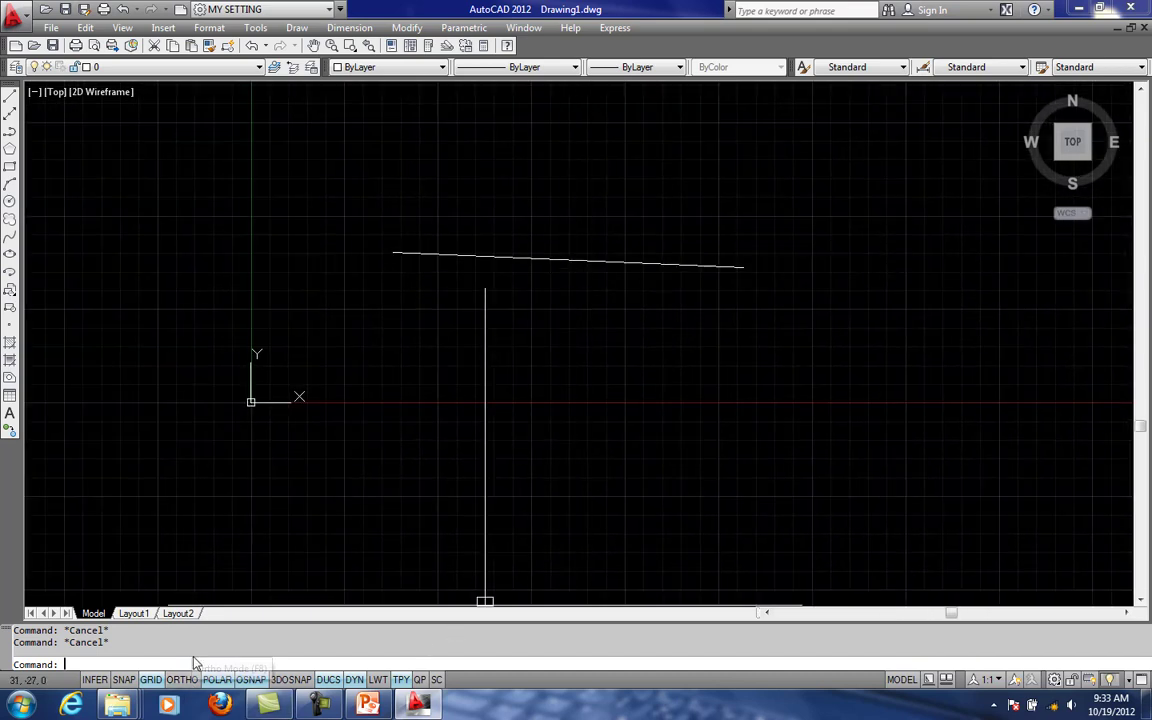
- Regenerate the model with the RE command alias and inspect the line at several magnifications
{"action": "type", "text": "RE"}
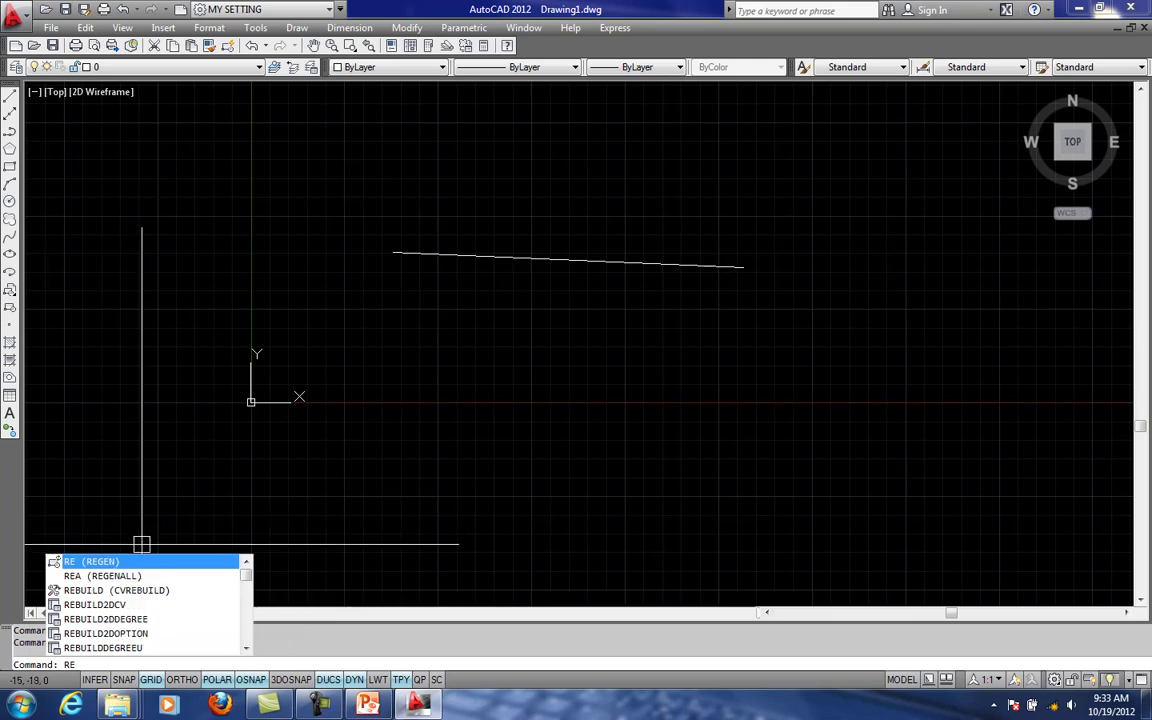
{"action": "key", "text": "Return"}
{"action": "scroll", "coordinate": [556, 297], "scroll_direction": "down", "scroll_amount": 5}
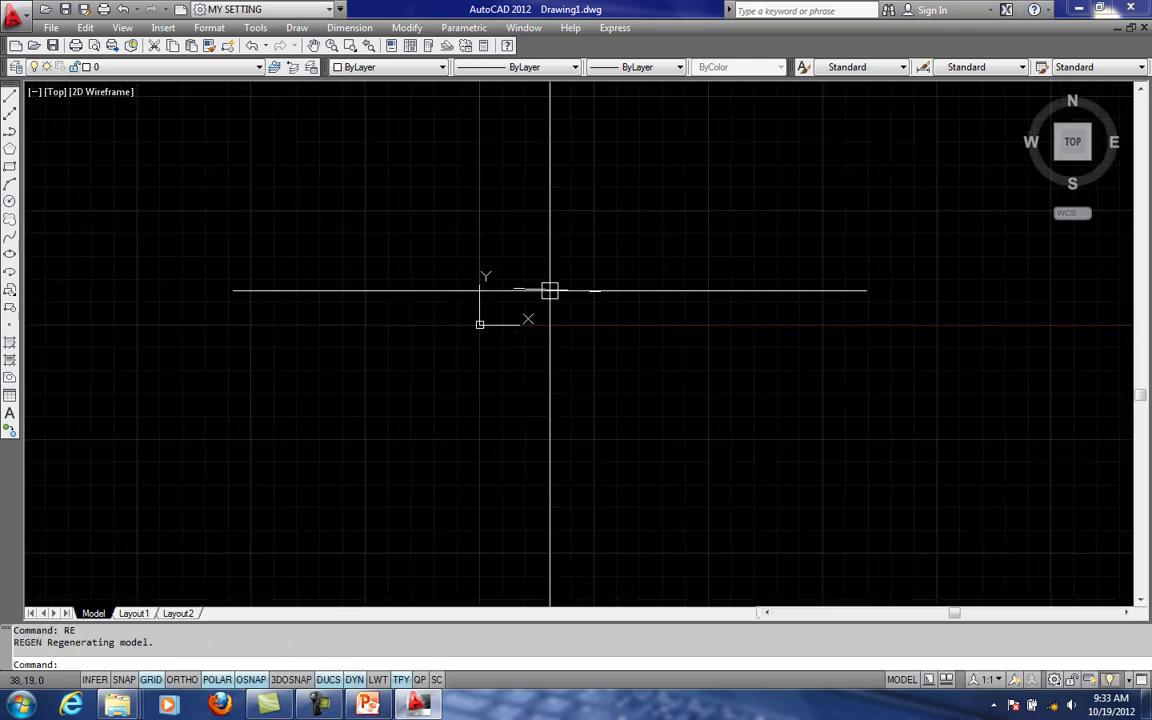
{"action": "mouse_move", "coordinate": [566, 321]}
{"action": "middle_mouse_down"}
{"action": "mouse_move", "coordinate": [558, 339]}
{"action": "mouse_move", "coordinate": [556, 314]}
{"action": "middle_mouse_up"}
{"action": "scroll", "coordinate": [556, 315], "scroll_direction": "up", "scroll_amount": 12}
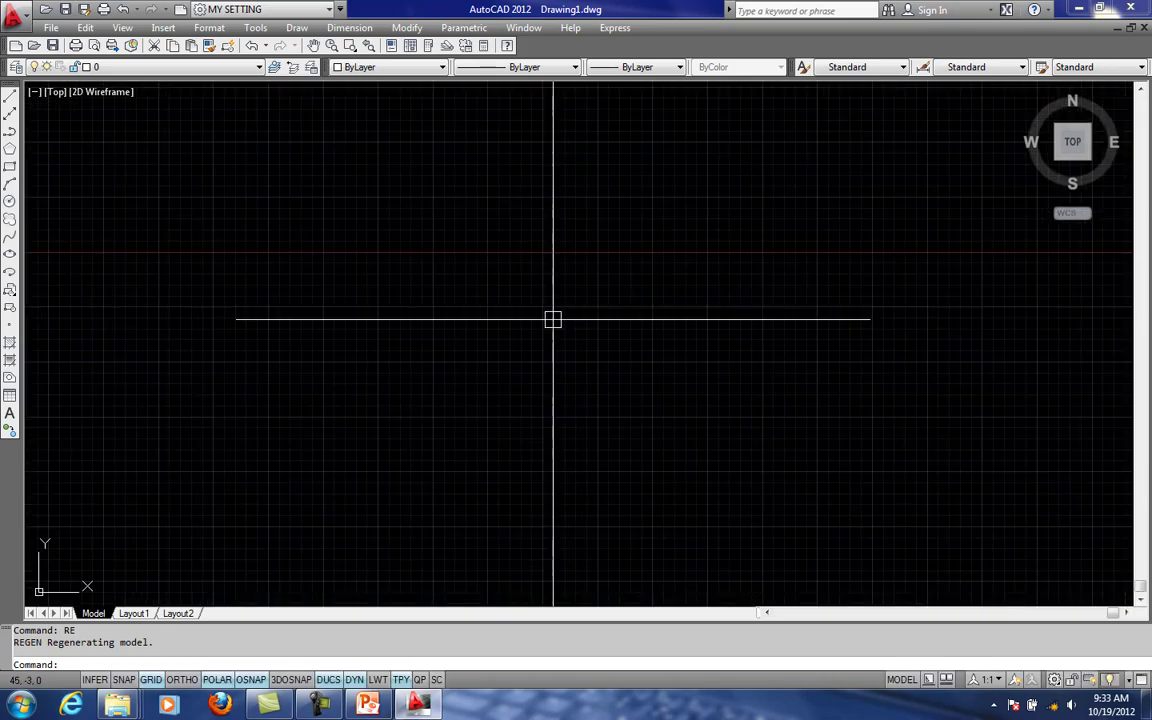
{"action": "scroll", "coordinate": [554, 319], "scroll_direction": "down", "scroll_amount": 7}
{"action": "scroll", "coordinate": [557, 330], "scroll_direction": "down", "scroll_amount": 5}
{"action": "scroll", "coordinate": [557, 321], "scroll_direction": "up", "scroll_amount": 10}
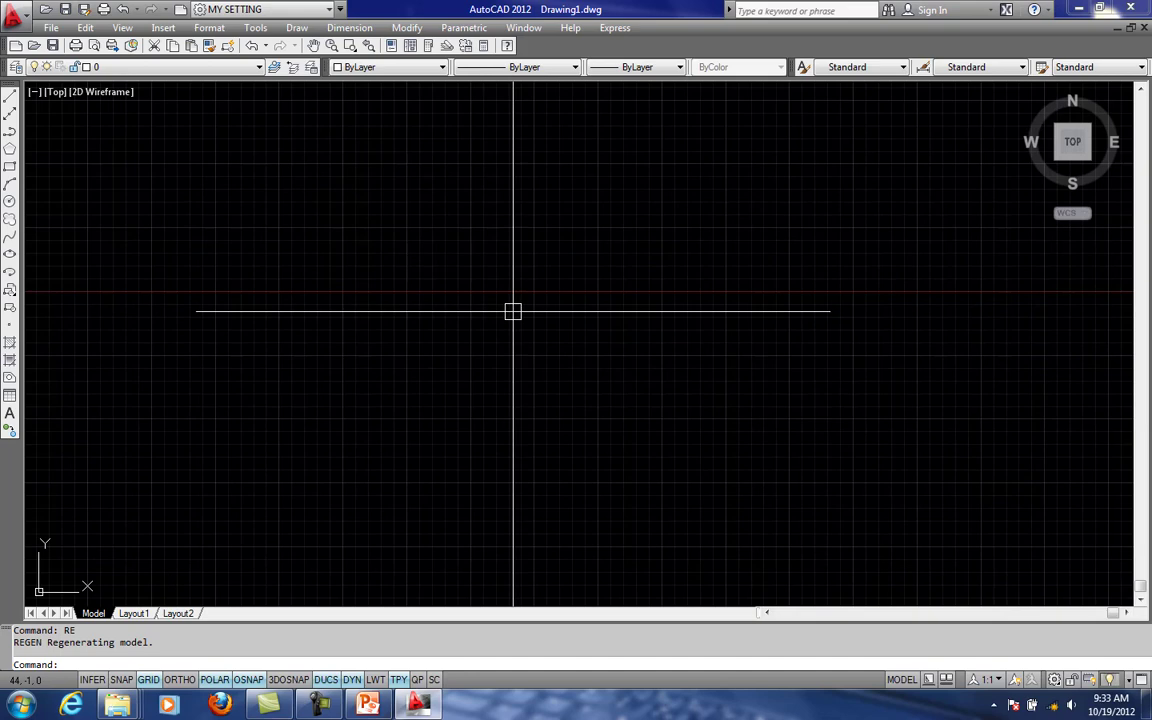
{"action": "type", "text": "l"}
{"action": "key", "text": "Return"}
{"action": "key", "text": "Escape"}
- Practice zooming and panning freehand around the sloping line, clearing any selection made on it
{"action": "scroll", "coordinate": [517, 424], "scroll_direction": "down", "scroll_amount": 8}
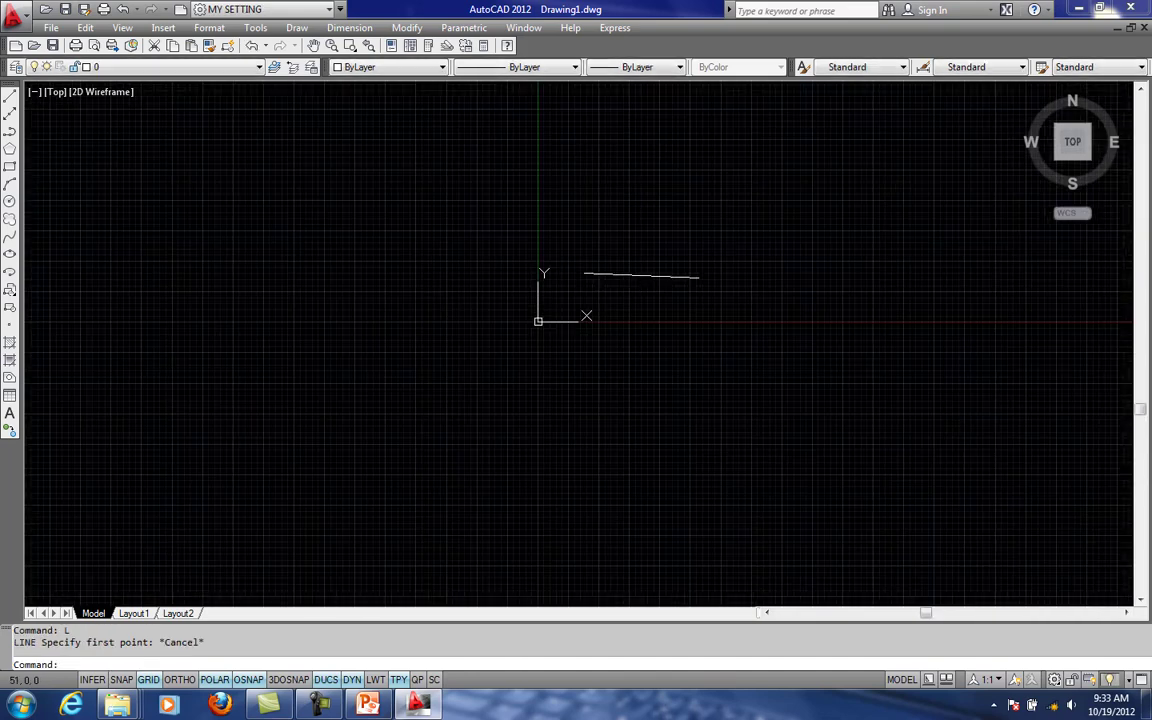
{"action": "scroll", "coordinate": [536, 361], "scroll_direction": "up", "scroll_amount": 5}
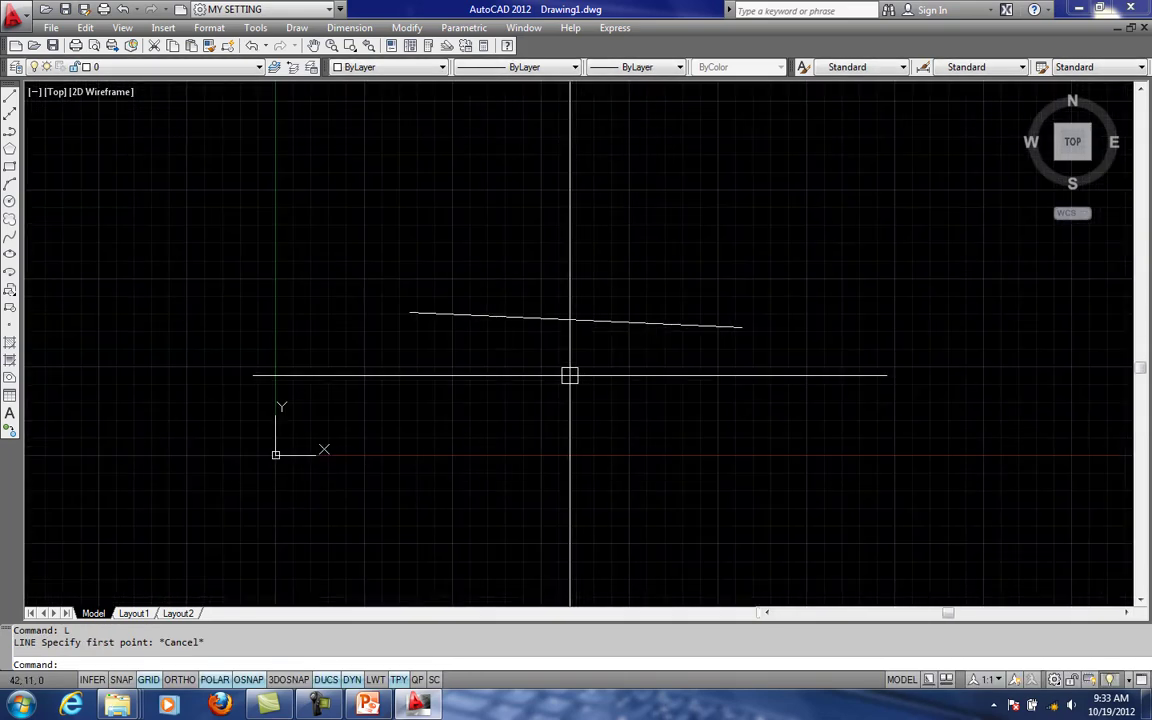
{"action": "left_click", "coordinate": [616, 322]}
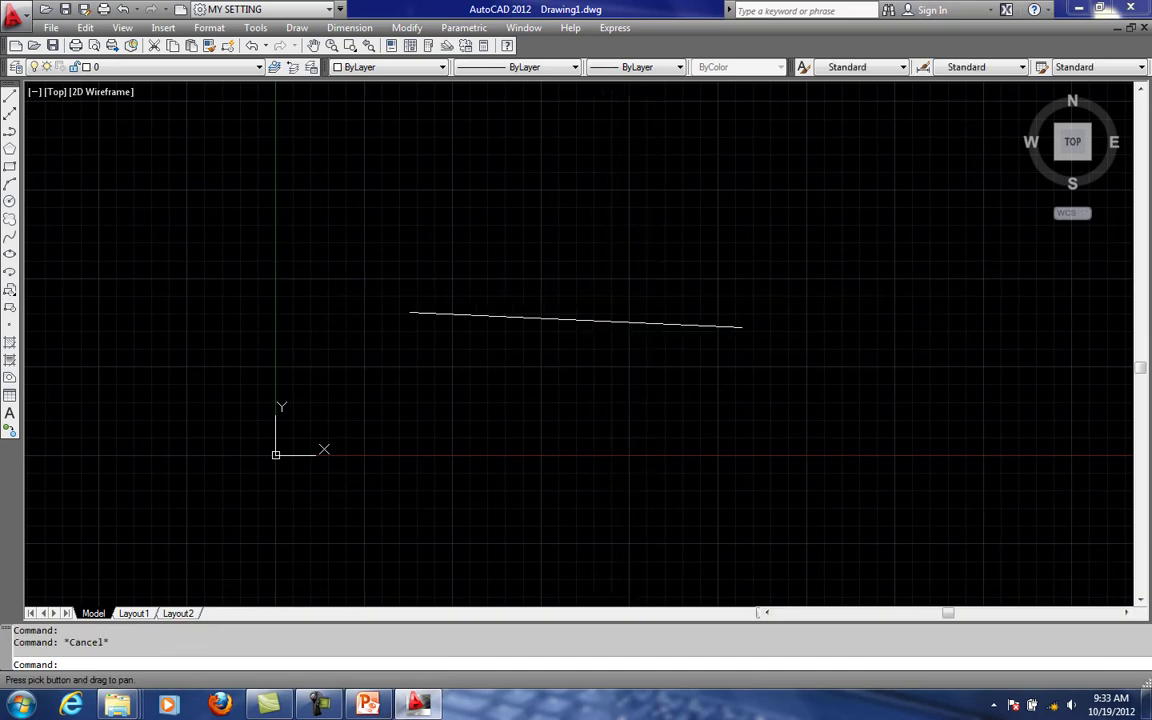
{"action": "scroll", "coordinate": [652, 284], "scroll_direction": "down", "scroll_amount": 6}
{"action": "scroll", "coordinate": [655, 284], "scroll_direction": "up", "scroll_amount": 4}
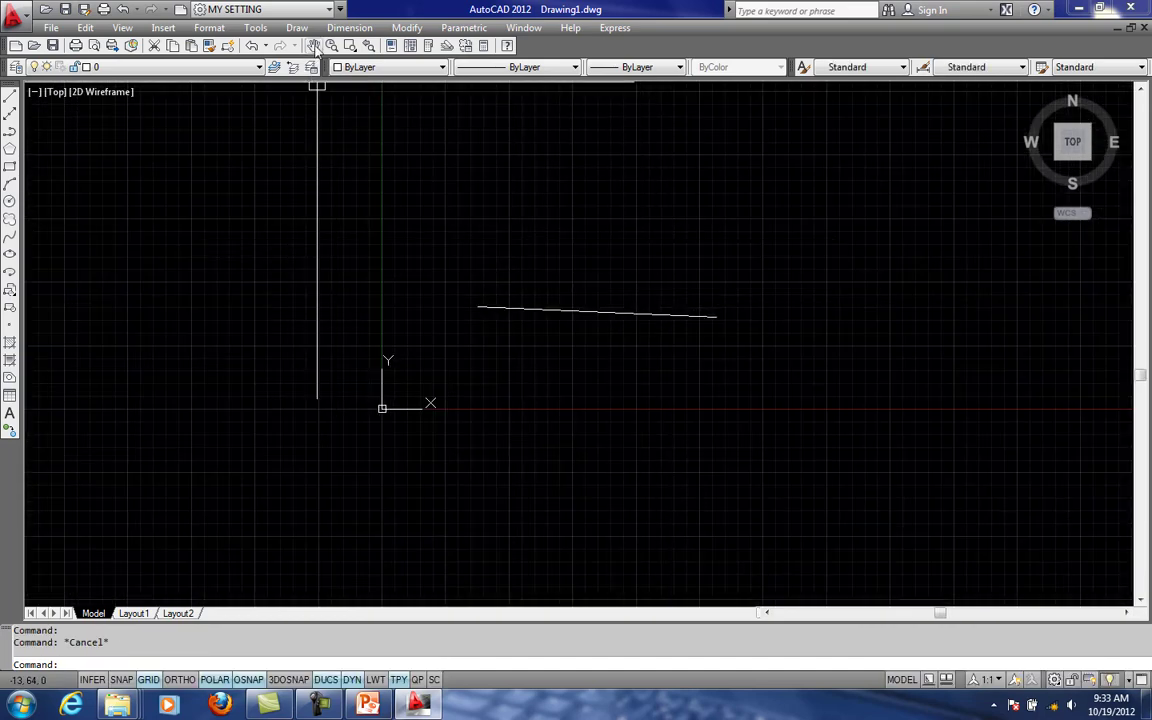
{"action": "mouse_move", "coordinate": [556, 265]}
{"action": "middle_mouse_down"}
{"action": "mouse_move", "coordinate": [614, 234]}
{"action": "mouse_move", "coordinate": [519, 267]}
{"action": "mouse_move", "coordinate": [793, 267]}
{"action": "mouse_move", "coordinate": [615, 278]}
{"action": "middle_mouse_up"}
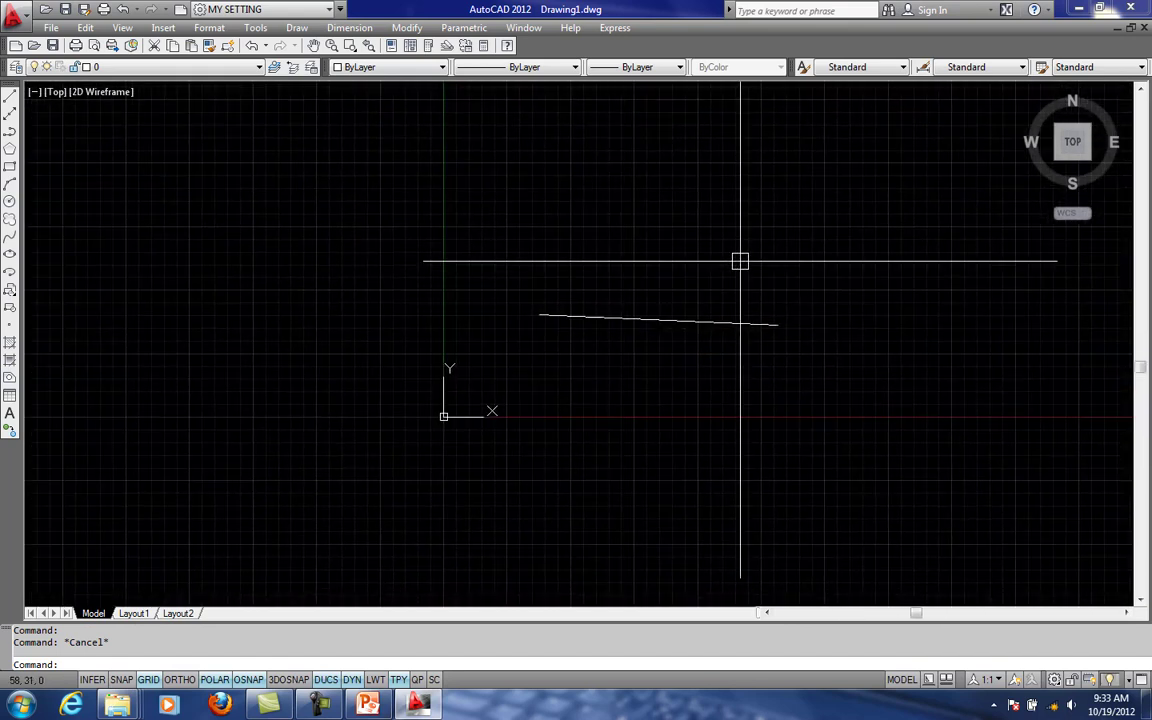
{"action": "mouse_move", "coordinate": [663, 306]}
{"action": "middle_mouse_down"}
{"action": "mouse_move", "coordinate": [669, 288]}
{"action": "mouse_move", "coordinate": [458, 278]}
{"action": "mouse_move", "coordinate": [489, 315]}
{"action": "mouse_move", "coordinate": [908, 319]}
{"action": "mouse_move", "coordinate": [553, 275]}
{"action": "mouse_move", "coordinate": [563, 270]}
{"action": "mouse_move", "coordinate": [490, 302]}
{"action": "mouse_move", "coordinate": [599, 296]}
{"action": "mouse_move", "coordinate": [597, 327]}
{"action": "mouse_move", "coordinate": [208, 154]}
{"action": "mouse_move", "coordinate": [1042, 207]}
{"action": "mouse_move", "coordinate": [903, 316]}
{"action": "middle_mouse_up"}
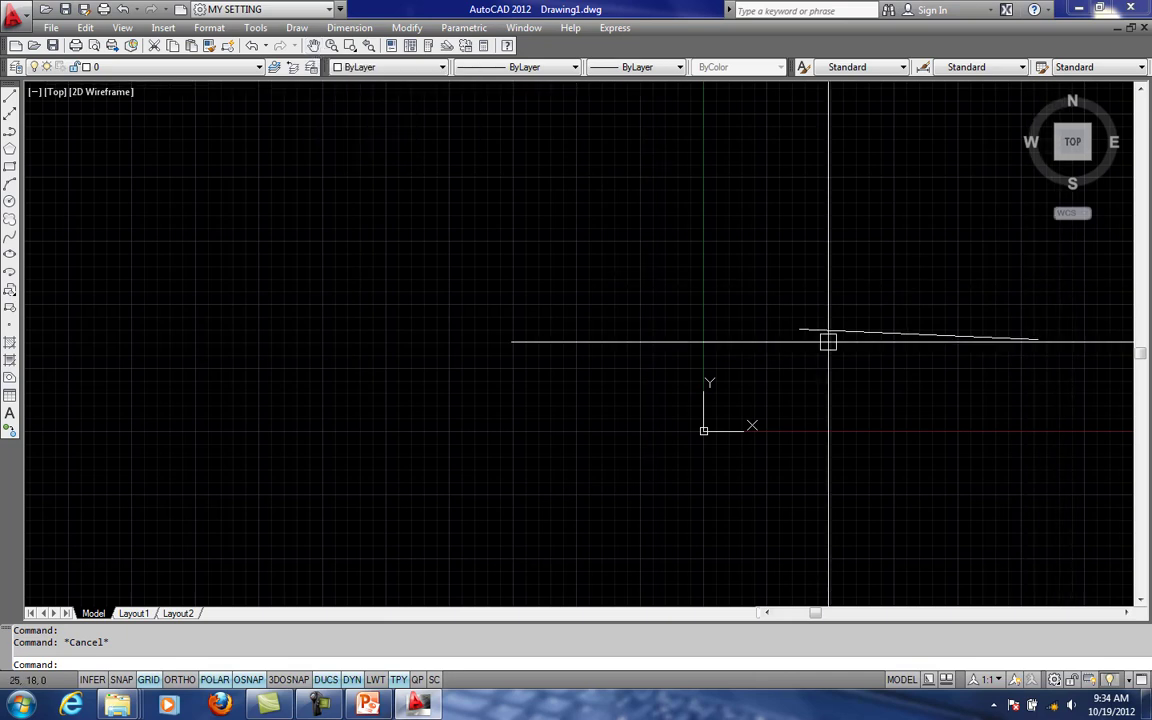
{"action": "middle_click_drag", "start_coordinate": [805, 335], "coordinate": [722, 316]}
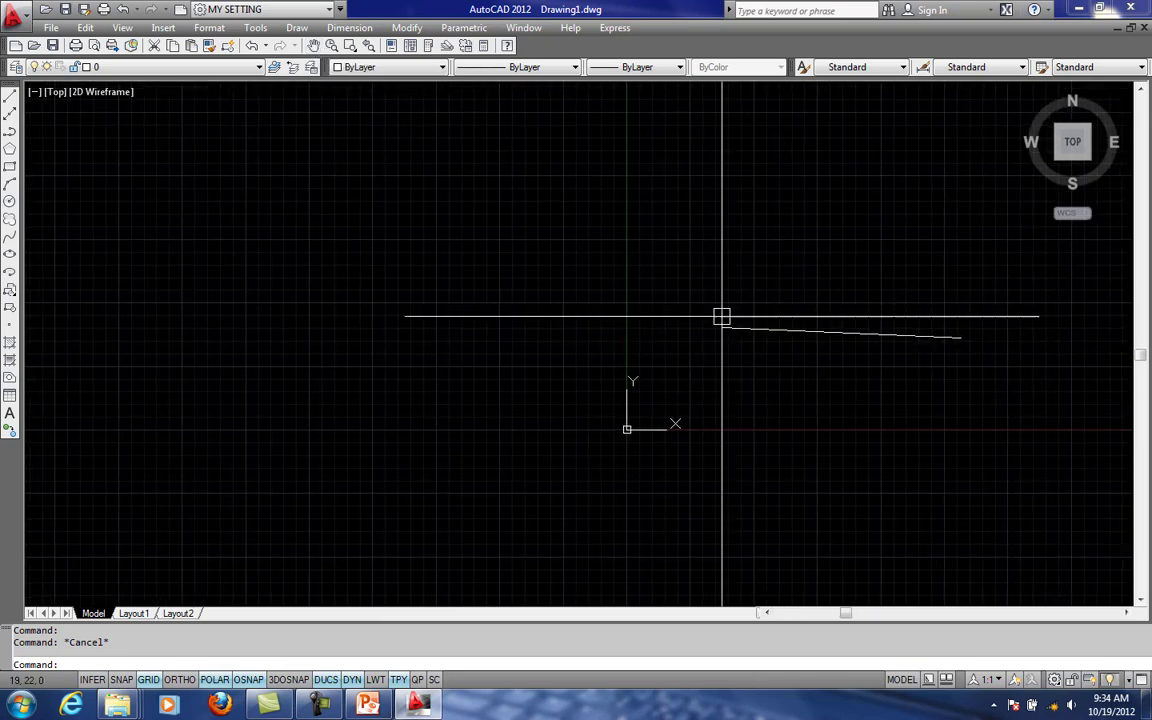
- Shift the view with Pan Realtime, rescale it with Zoom Realtime, and return to a close view of the line
{"action": "left_click", "coordinate": [313, 50]}
{"action": "mouse_move", "coordinate": [381, 278]}
{"action": "left_mouse_down"}
{"action": "mouse_move", "coordinate": [458, 278]}
{"action": "mouse_move", "coordinate": [398, 283]}
{"action": "left_mouse_up"}
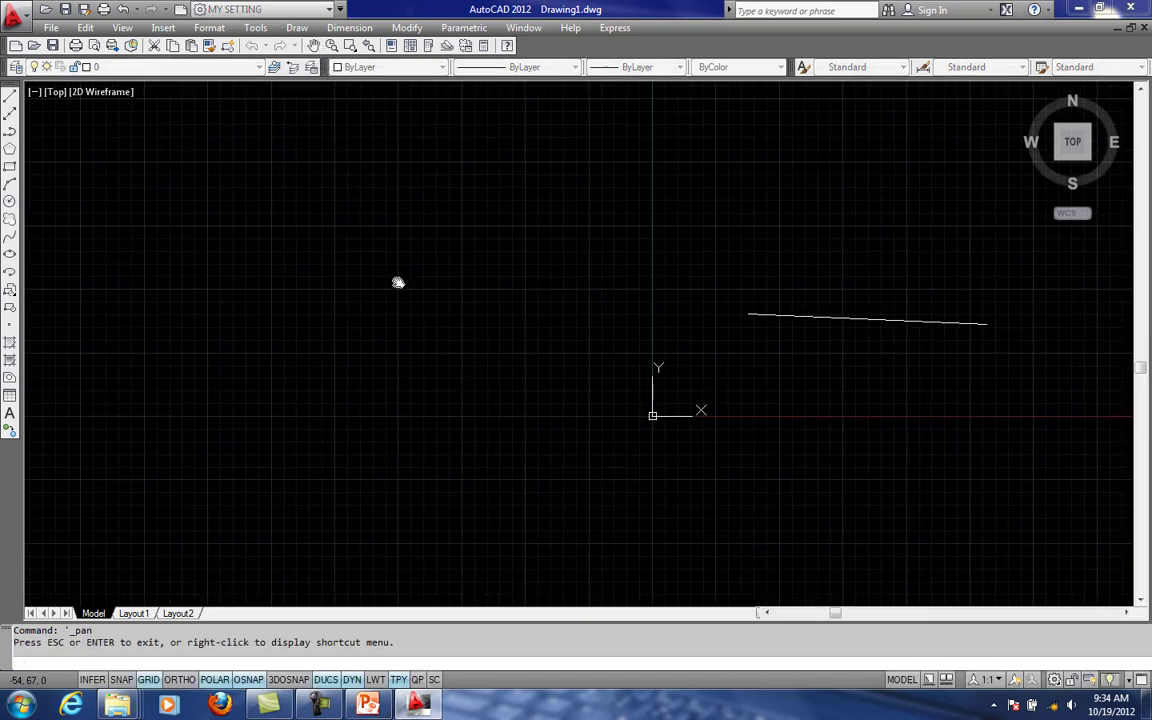
{"action": "key", "text": "Escape"}
{"action": "left_click", "coordinate": [331, 46]}
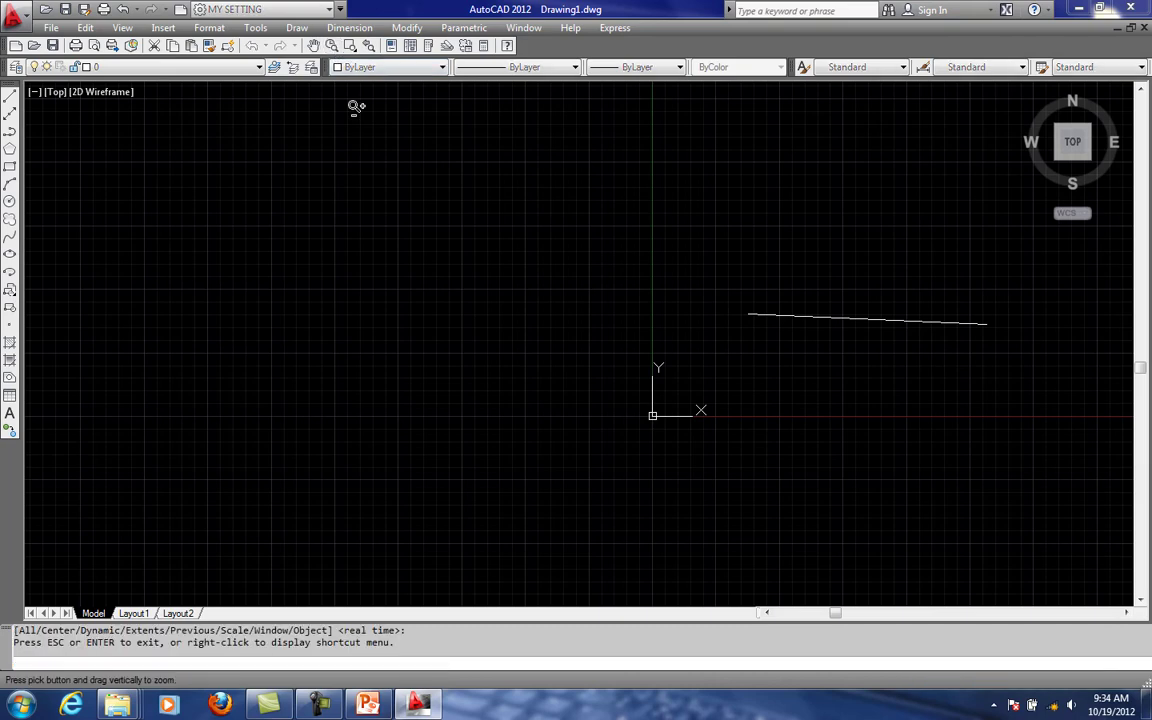
{"action": "left_click_drag", "start_coordinate": [355, 105], "coordinate": [780, 369]}
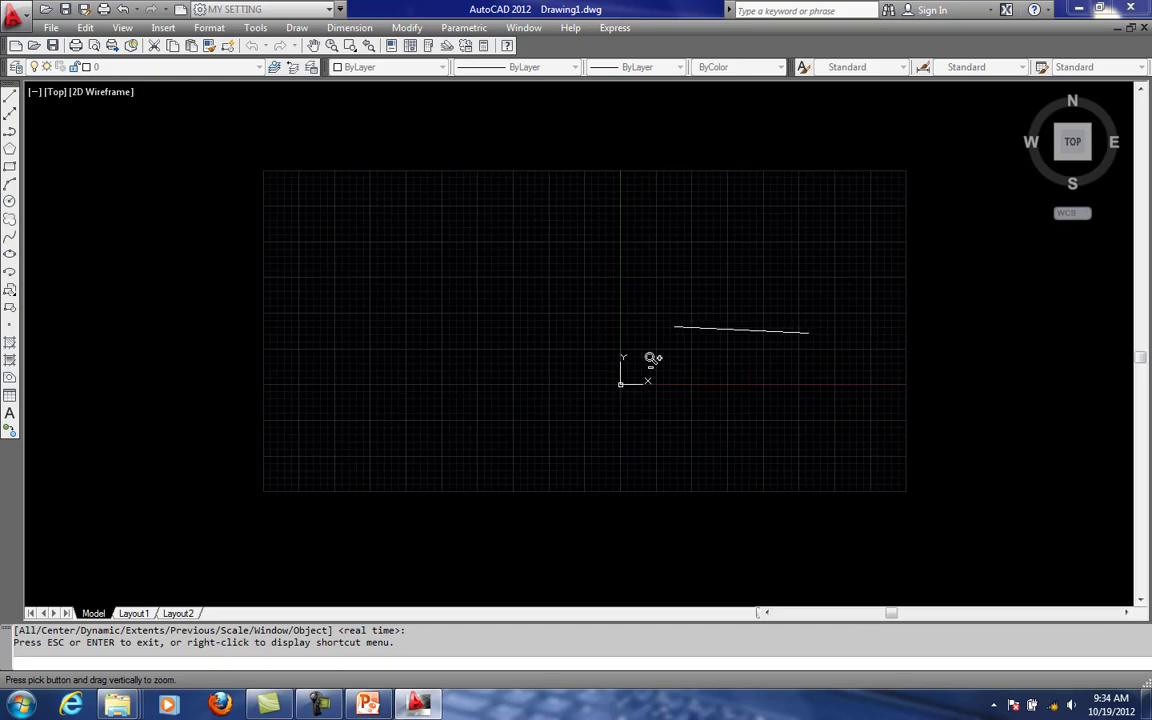
{"action": "left_click_drag", "start_coordinate": [652, 358], "coordinate": [608, 356]}
{"action": "key", "text": "Escape"}
{"action": "middle_click_drag", "start_coordinate": [700, 317], "coordinate": [584, 330]}
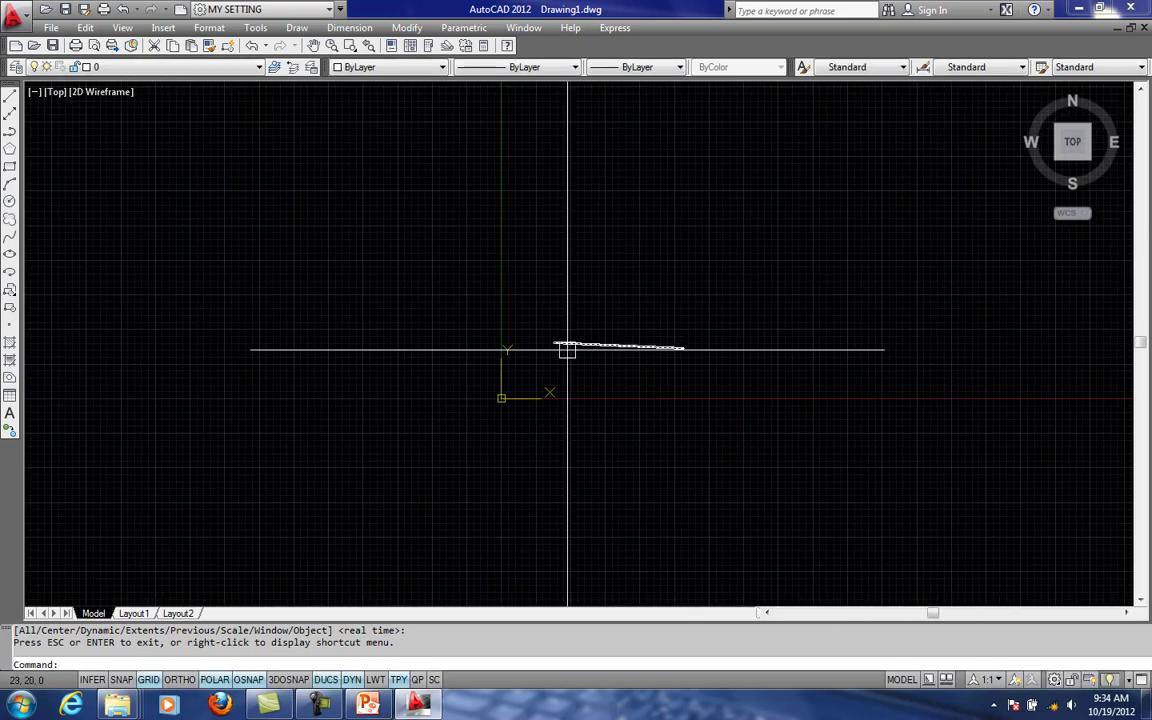
{"action": "scroll", "coordinate": [583, 348], "scroll_direction": "up", "scroll_amount": 7}
{"action": "type", "text": "RE"}
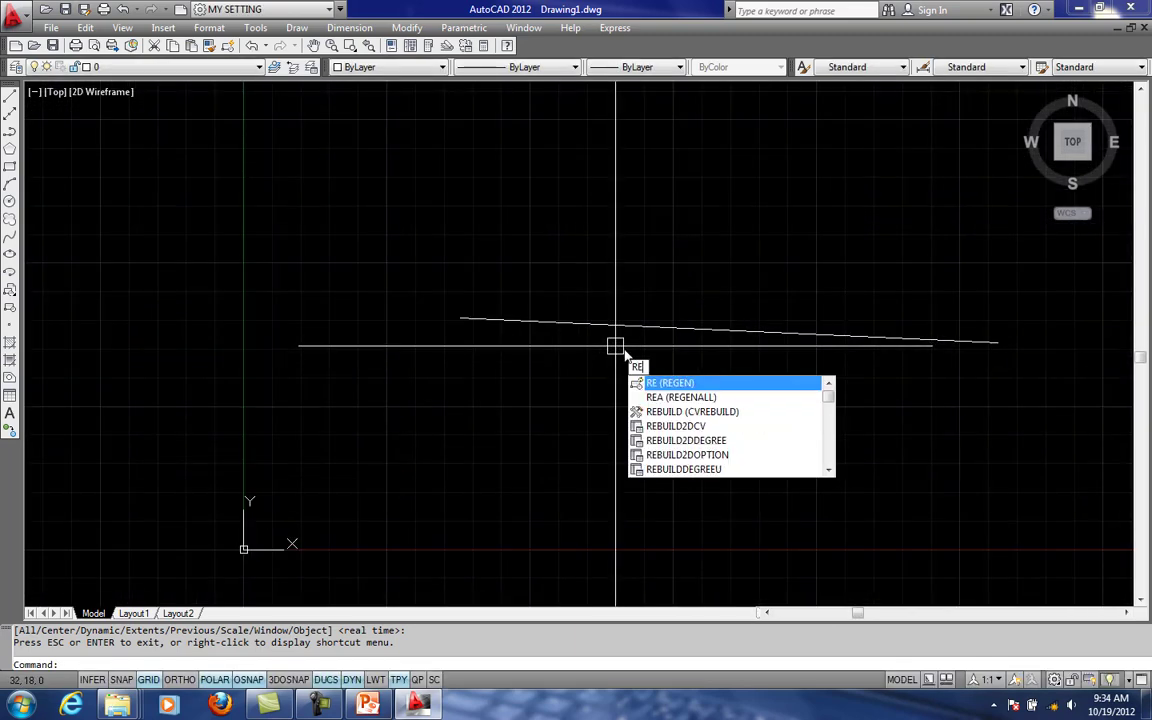
{"action": "key", "text": "Escape"}
{"action": "key", "text": "Escape"}
{"action": "type", "text": "M"}
{"action": "key", "text": "Return"}
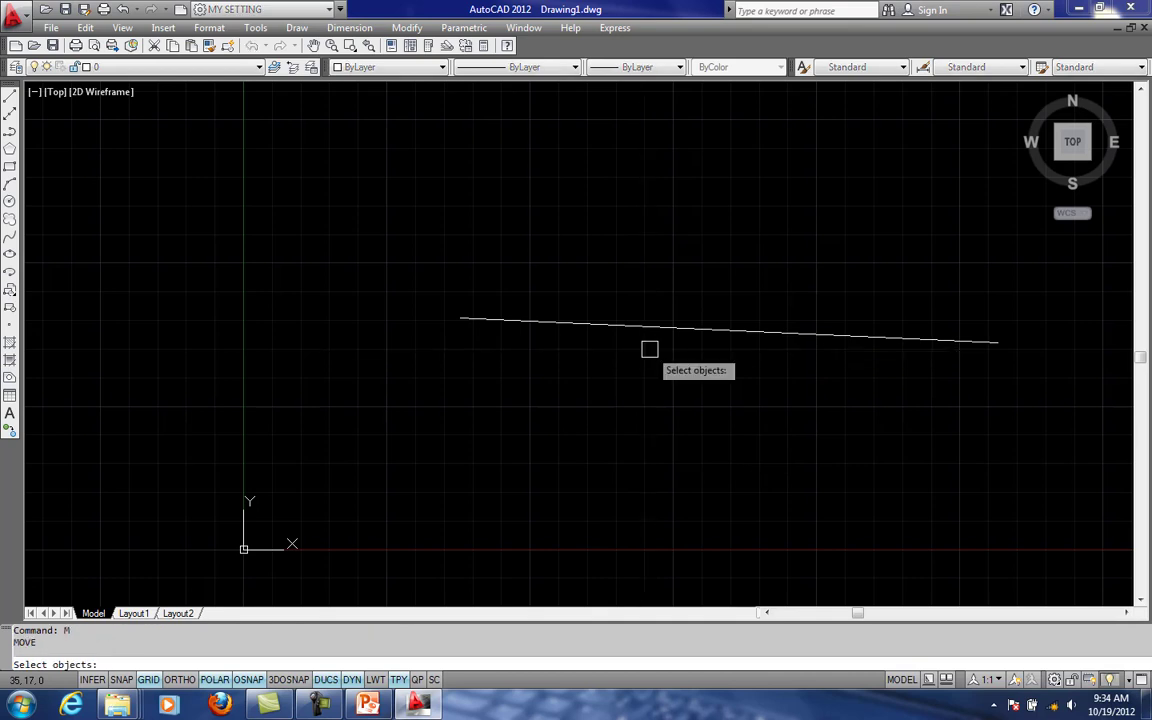
{"action": "left_click", "coordinate": [655, 327]}
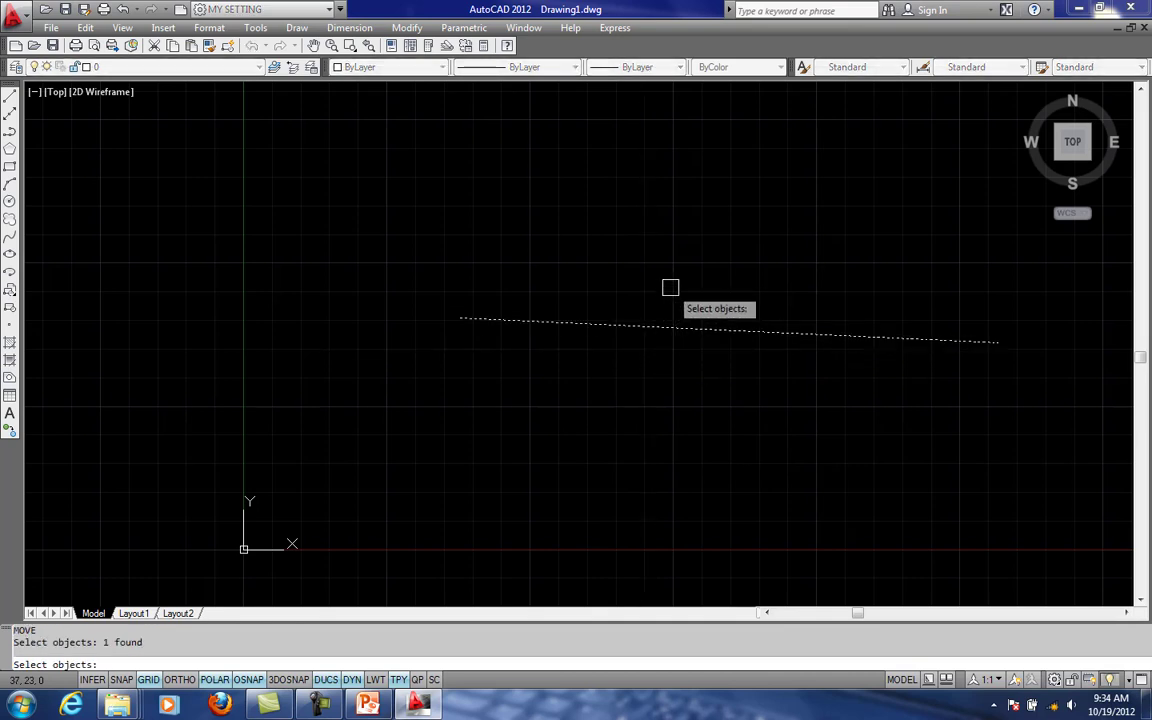
{"action": "key", "text": "Return"}
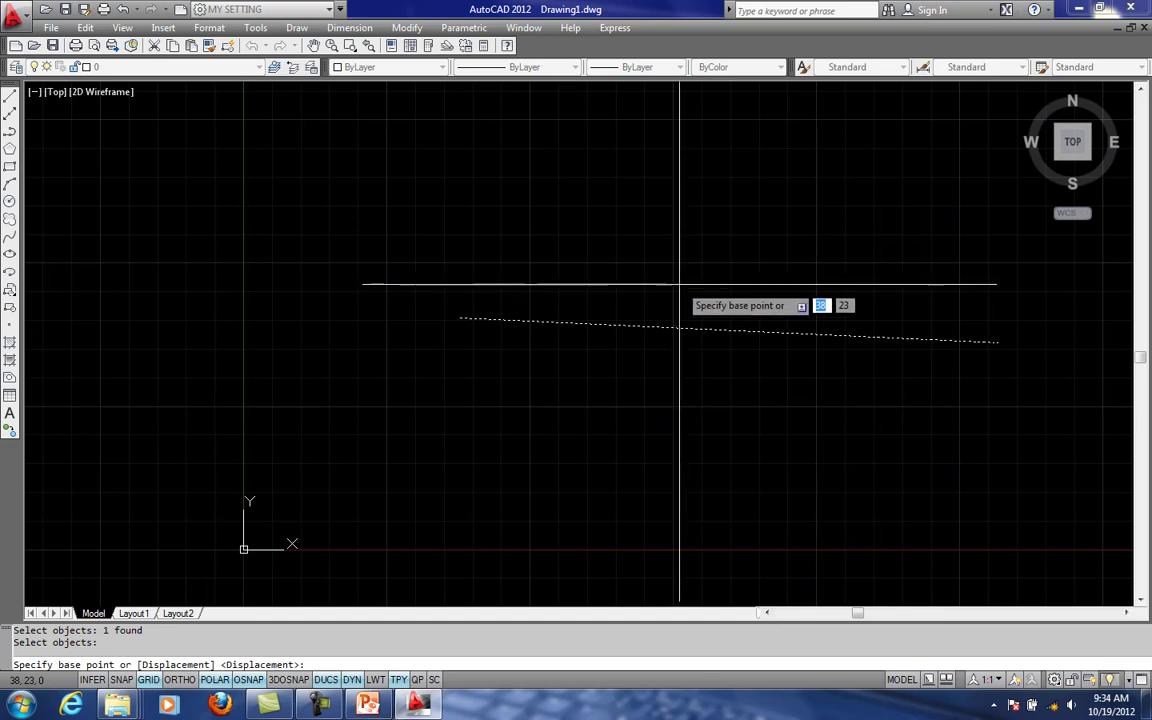
{"action": "key", "text": "Escape"}
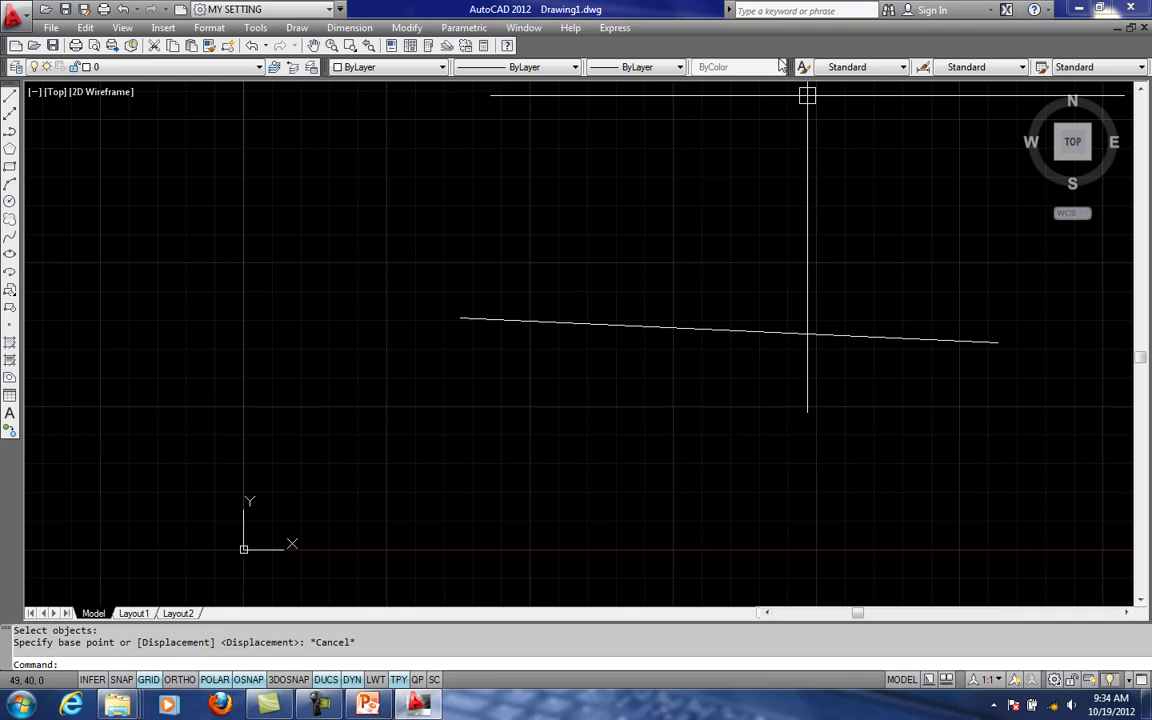
- Erase the sloping line after selecting it with a crossing window
{"action": "mouse_move", "coordinate": [686, 379]}
{"action": "middle_mouse_down"}
{"action": "mouse_move", "coordinate": [641, 373]}
{"action": "mouse_move", "coordinate": [642, 324]}
{"action": "middle_mouse_up"}
{"action": "left_click", "coordinate": [741, 293]}
{"action": "left_click", "coordinate": [631, 380]}
{"action": "key", "text": "Delete"}
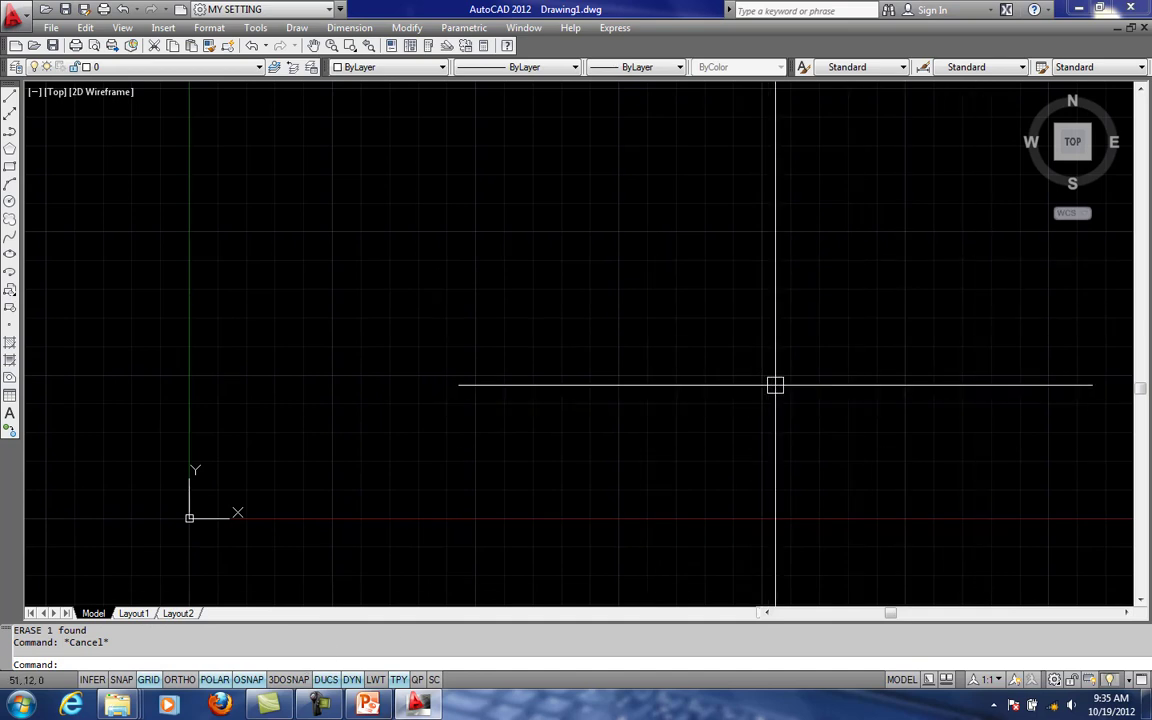
{"action": "type", "text": "l"}
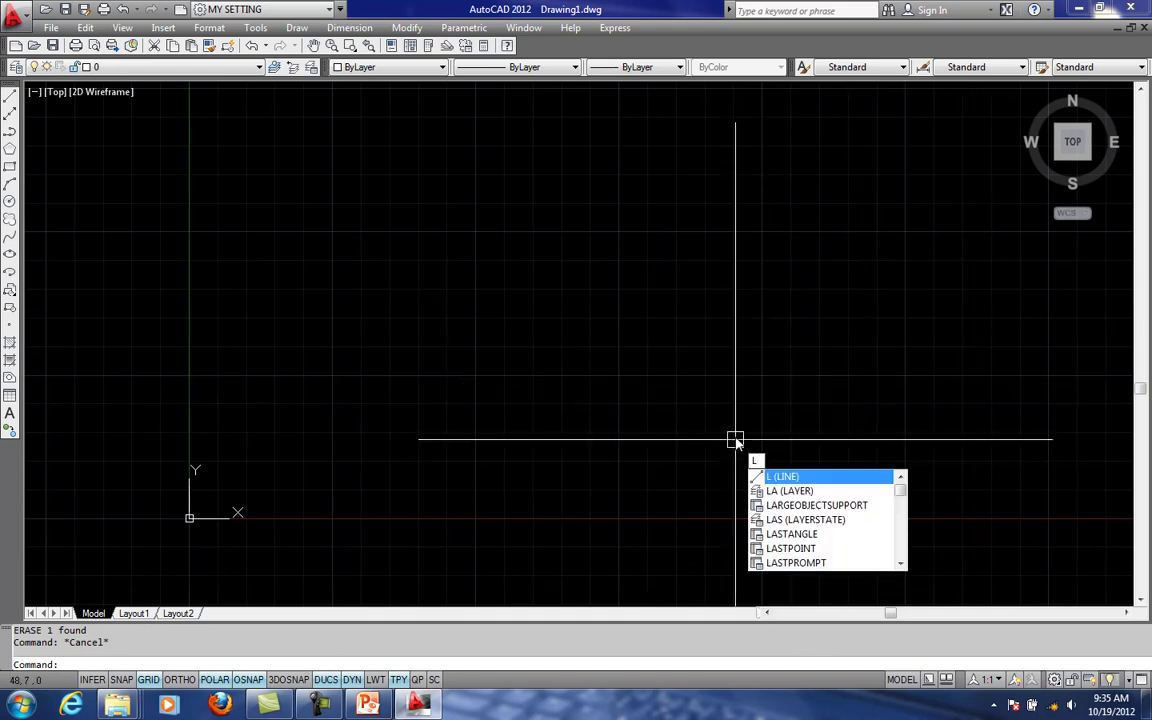
{"action": "key", "text": "Escape"}
{"action": "type", "text": "l"}
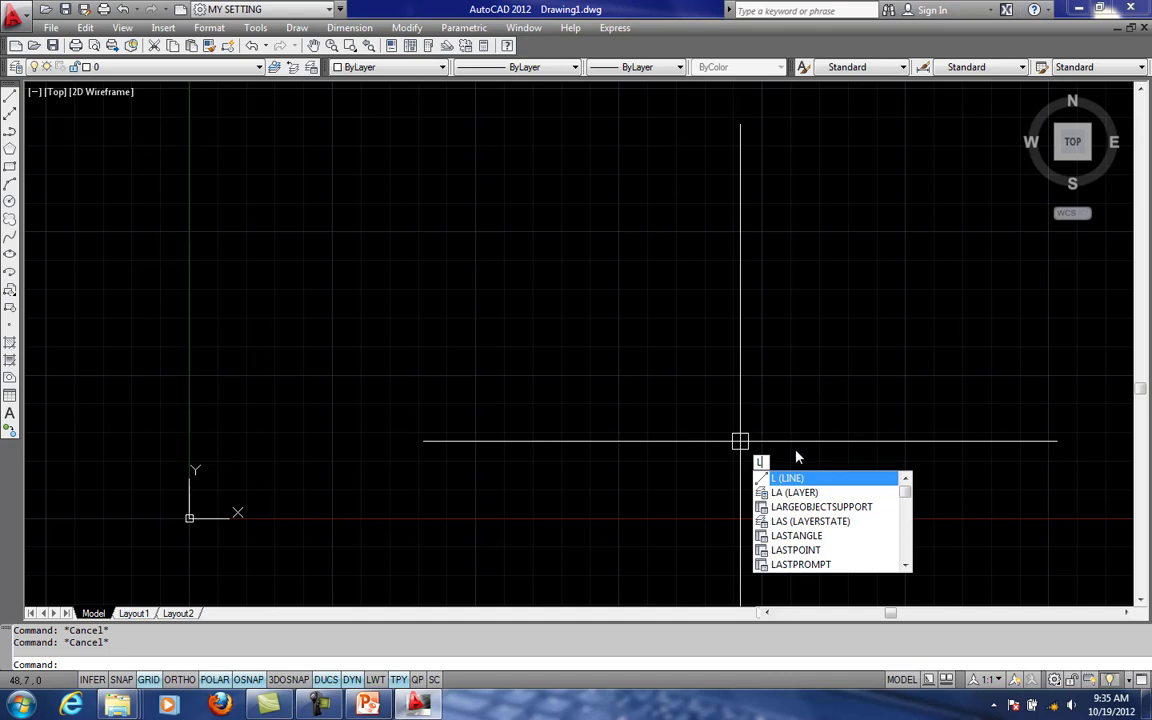
{"action": "key", "text": "Escape"}
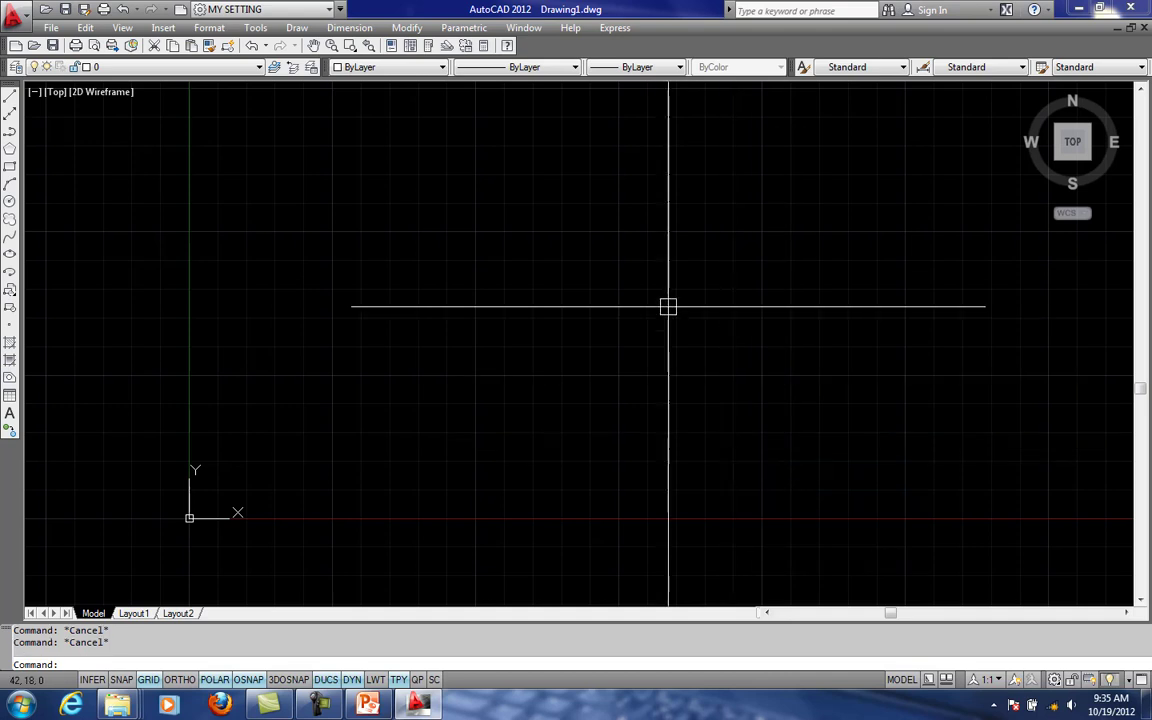
{"action": "middle_click_drag", "start_coordinate": [686, 307], "coordinate": [718, 310]}
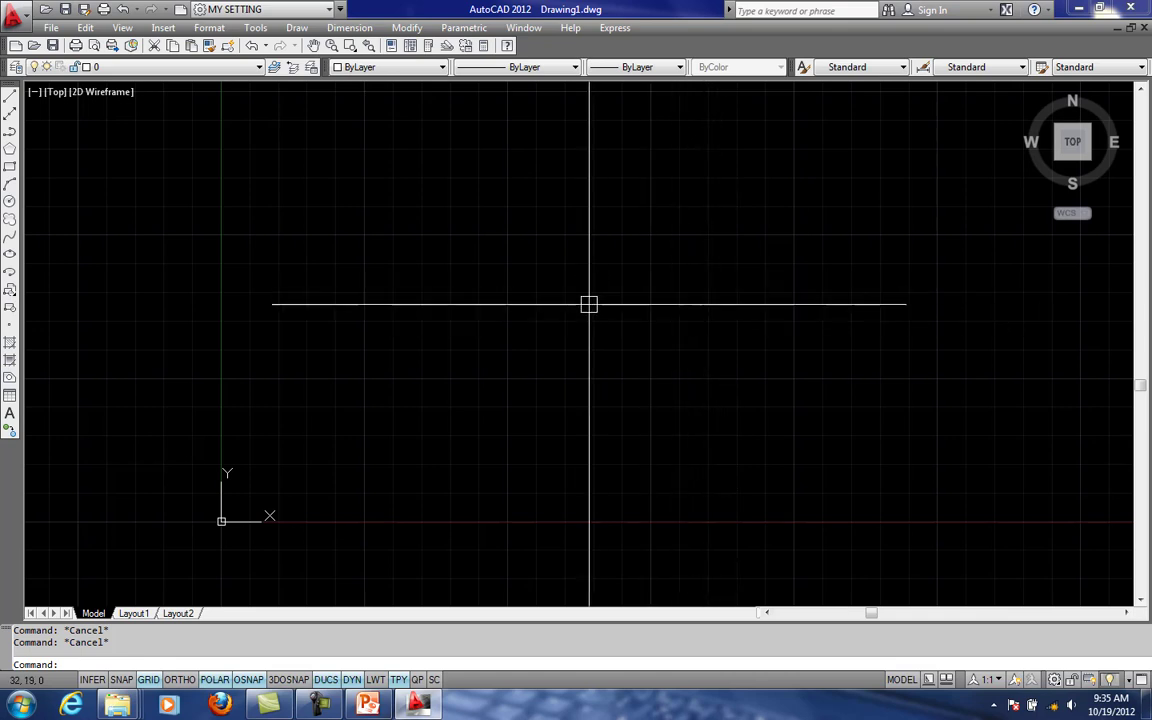
{"action": "middle_click_drag", "start_coordinate": [555, 314], "coordinate": [550, 314]}
{"action": "scroll", "coordinate": [550, 314], "scroll_direction": "down", "scroll_amount": 3}
{"action": "middle_click_drag", "start_coordinate": [634, 408], "coordinate": [531, 376]}
{"action": "scroll", "coordinate": [510, 372], "scroll_direction": "down", "scroll_amount": 4}
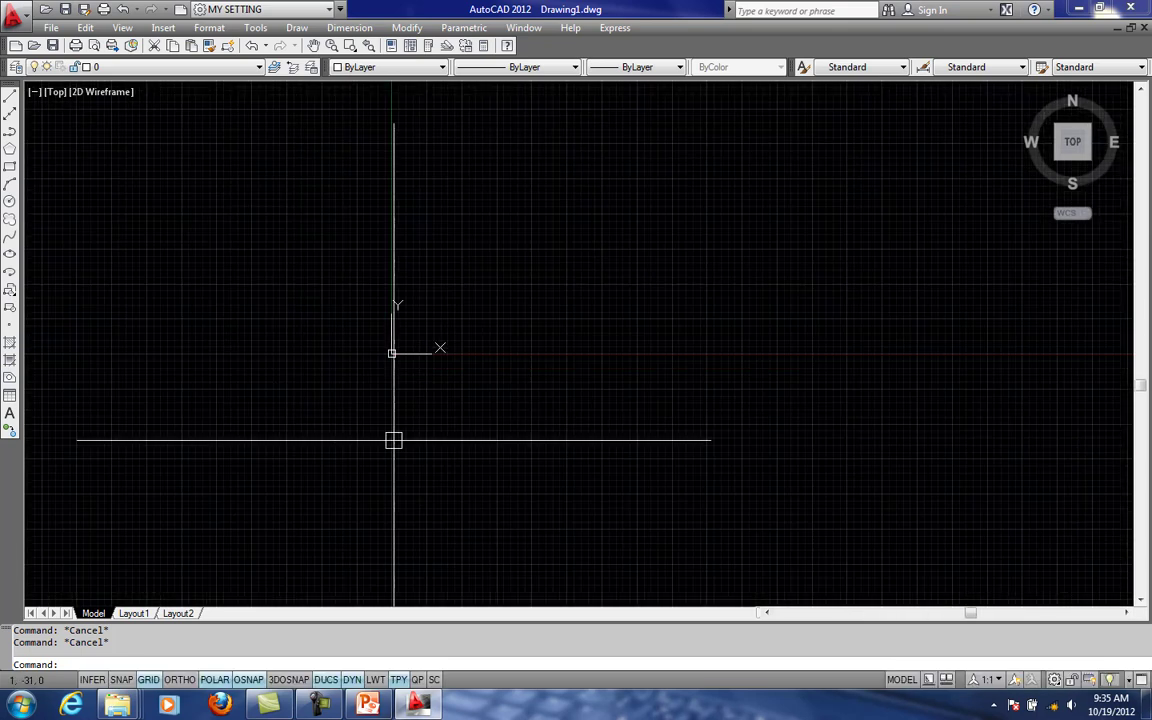
{"action": "scroll", "coordinate": [385, 440], "scroll_direction": "up", "scroll_amount": 1}
- Review the Command line color elements in the Drawing Window Colors of the Options dialog, and close both dialogs without changes
{"action": "left_click", "coordinate": [122, 665]}
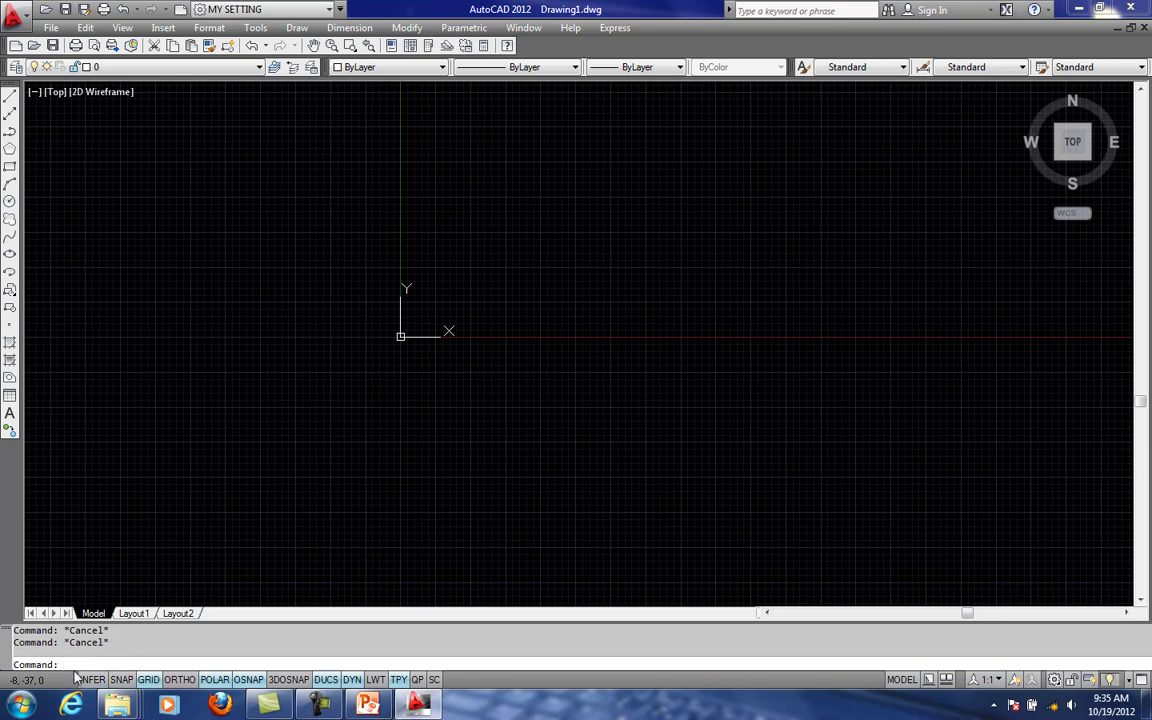
{"action": "type", "text": "op"}
{"action": "key", "text": "Return"}
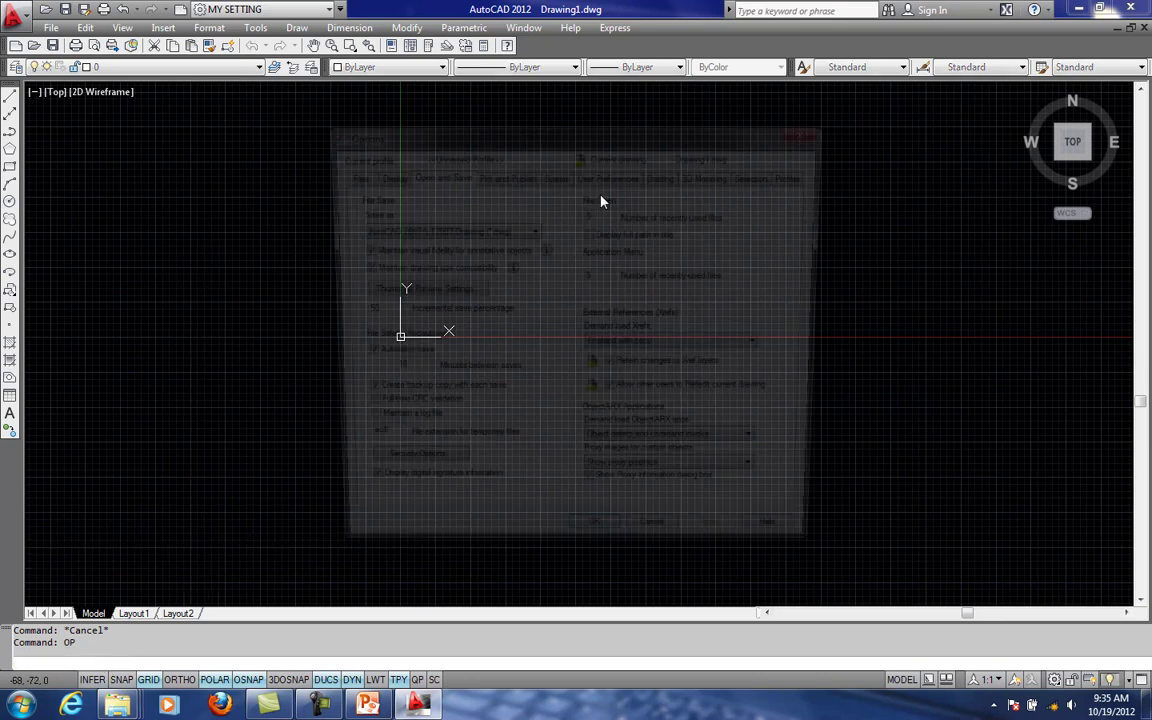
{"action": "left_click", "coordinate": [389, 175]}
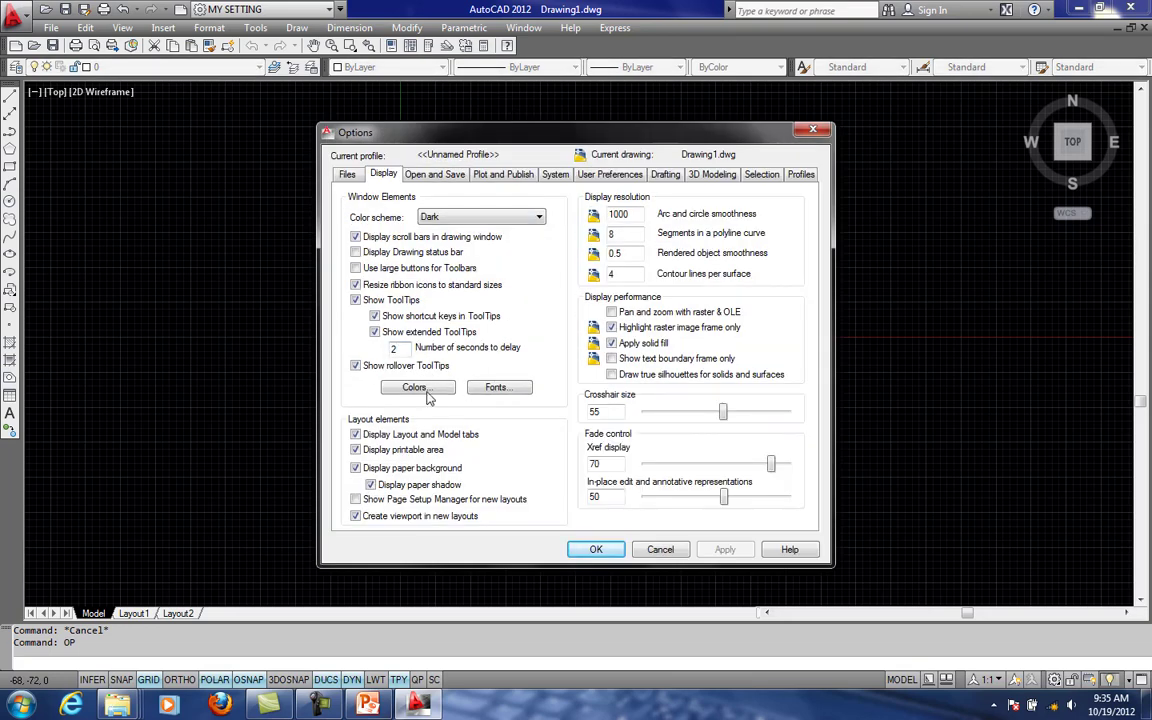
{"action": "left_click", "coordinate": [418, 388]}
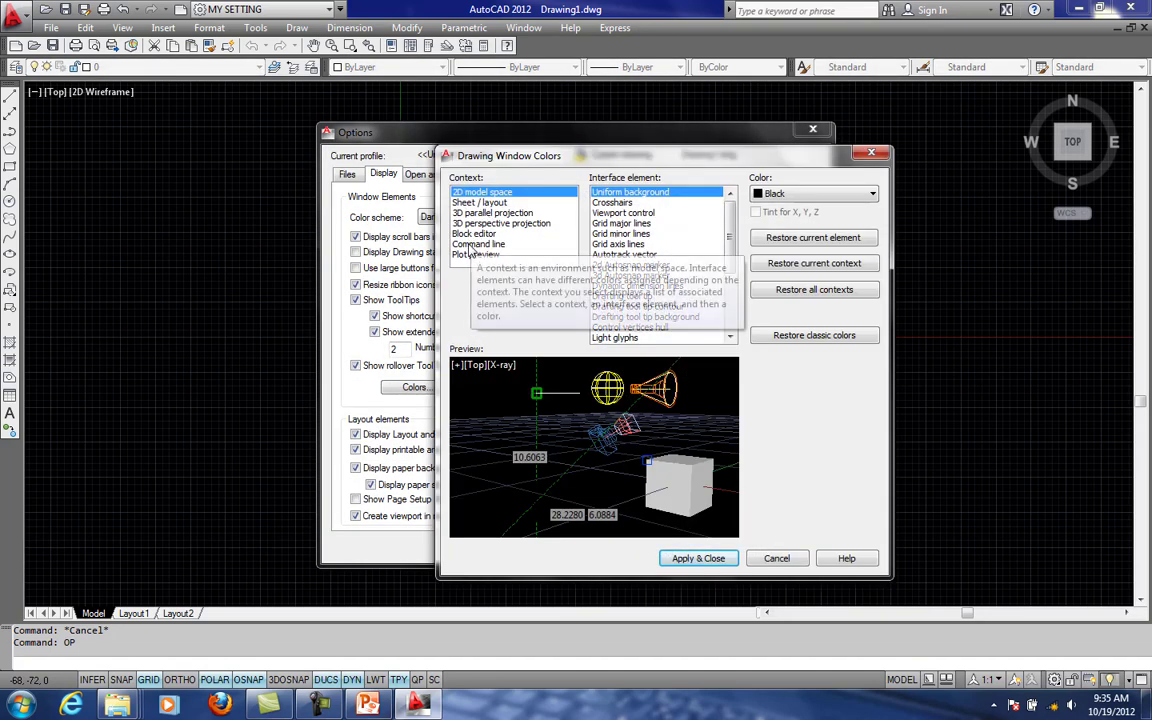
{"action": "left_click", "coordinate": [474, 244]}
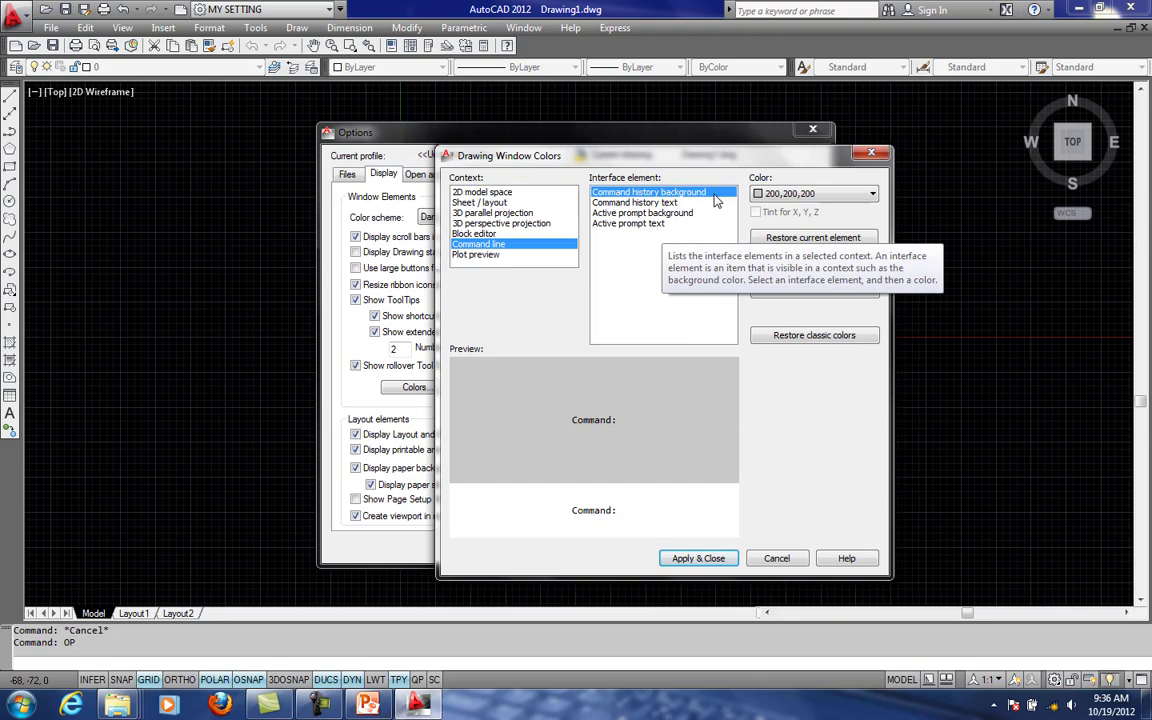
{"action": "left_click", "coordinate": [875, 151]}
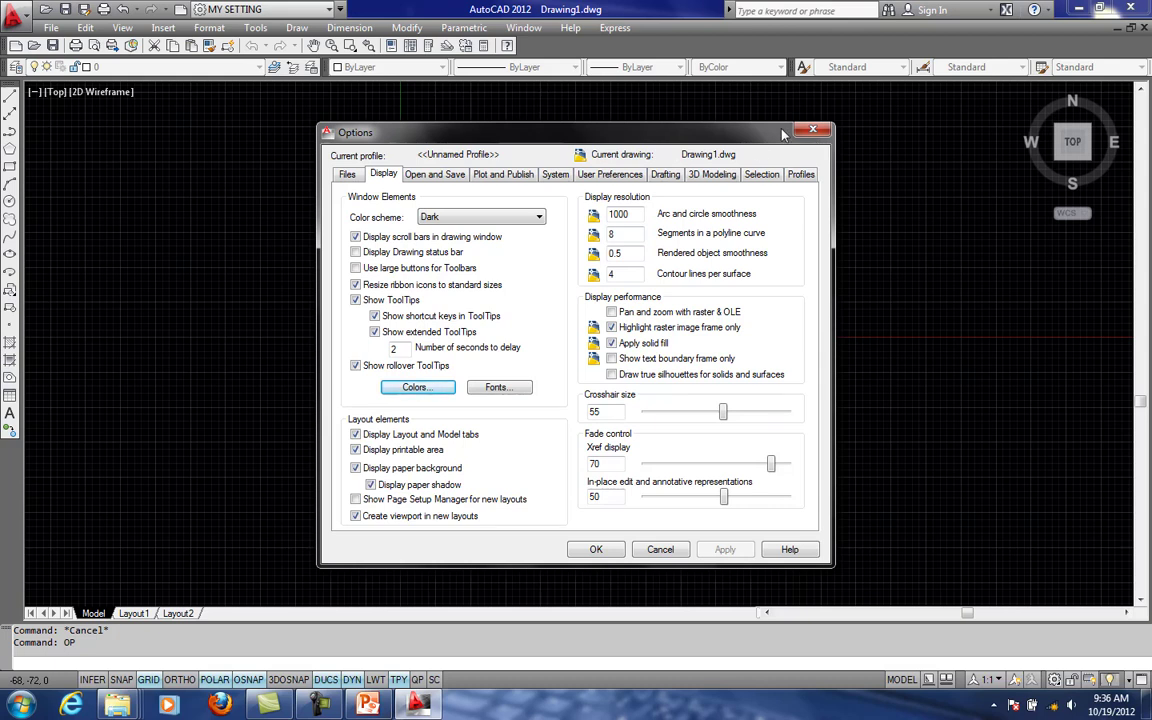
{"action": "left_click", "coordinate": [811, 131]}
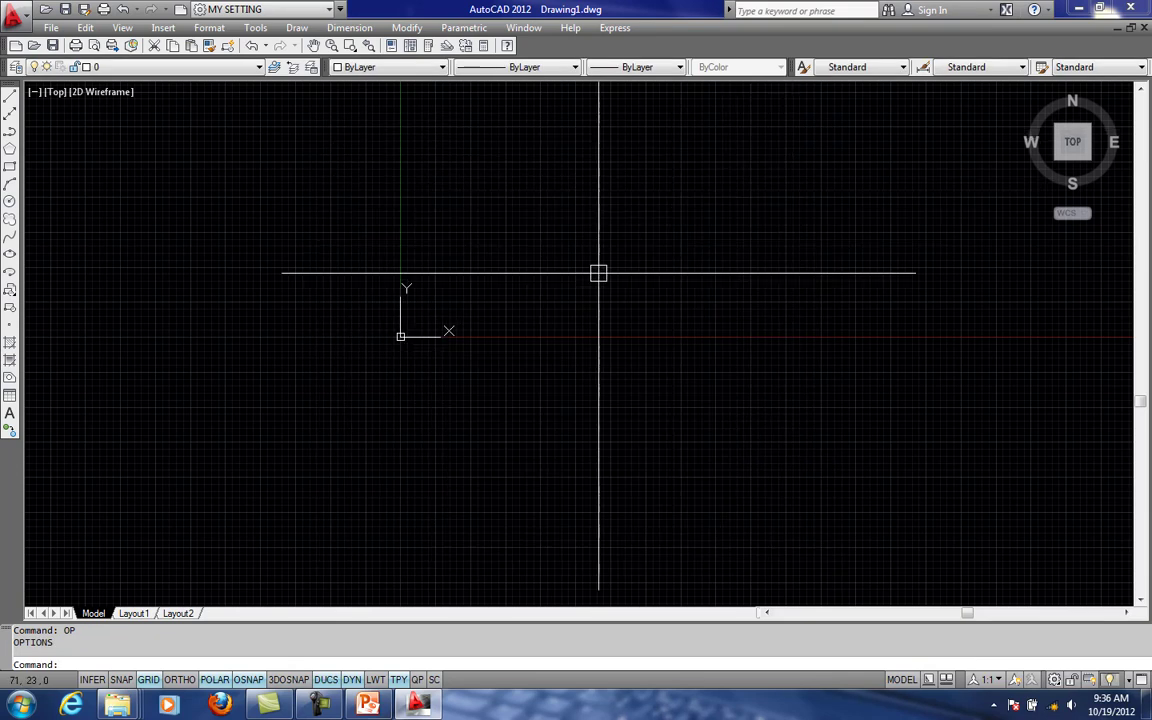
- Turn off the ViewCube display for the 2D Wireframe visual style in the 3D Modeling options and apply the change
{"action": "middle_click_drag", "start_coordinate": [557, 280], "coordinate": [596, 325]}
{"action": "scroll", "coordinate": [596, 325], "scroll_direction": "down", "scroll_amount": 4}
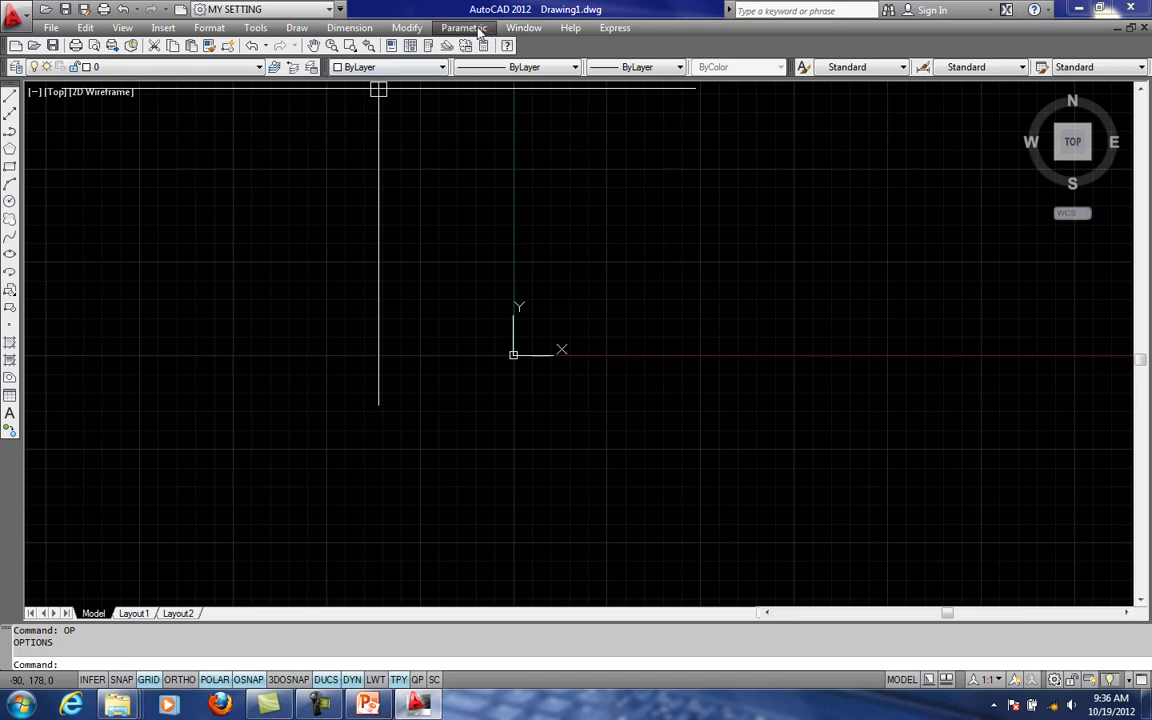
{"action": "type", "text": "OP"}
{"action": "key", "text": "Return"}
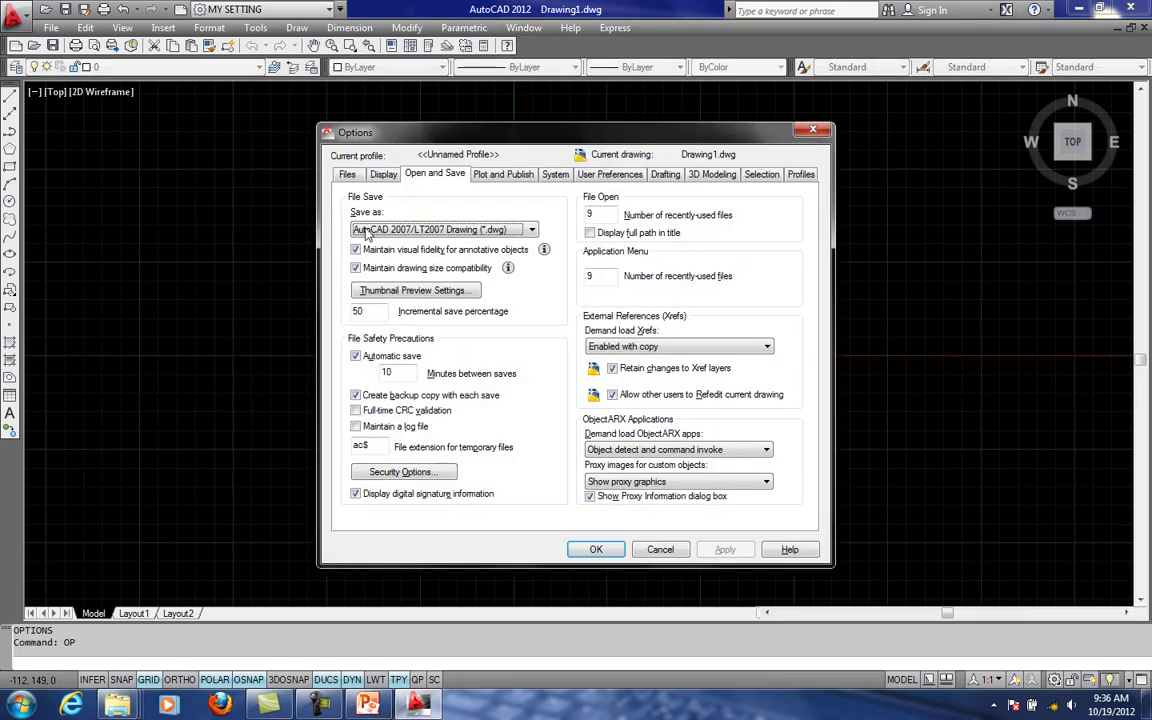
{"action": "left_click", "coordinate": [716, 175]}
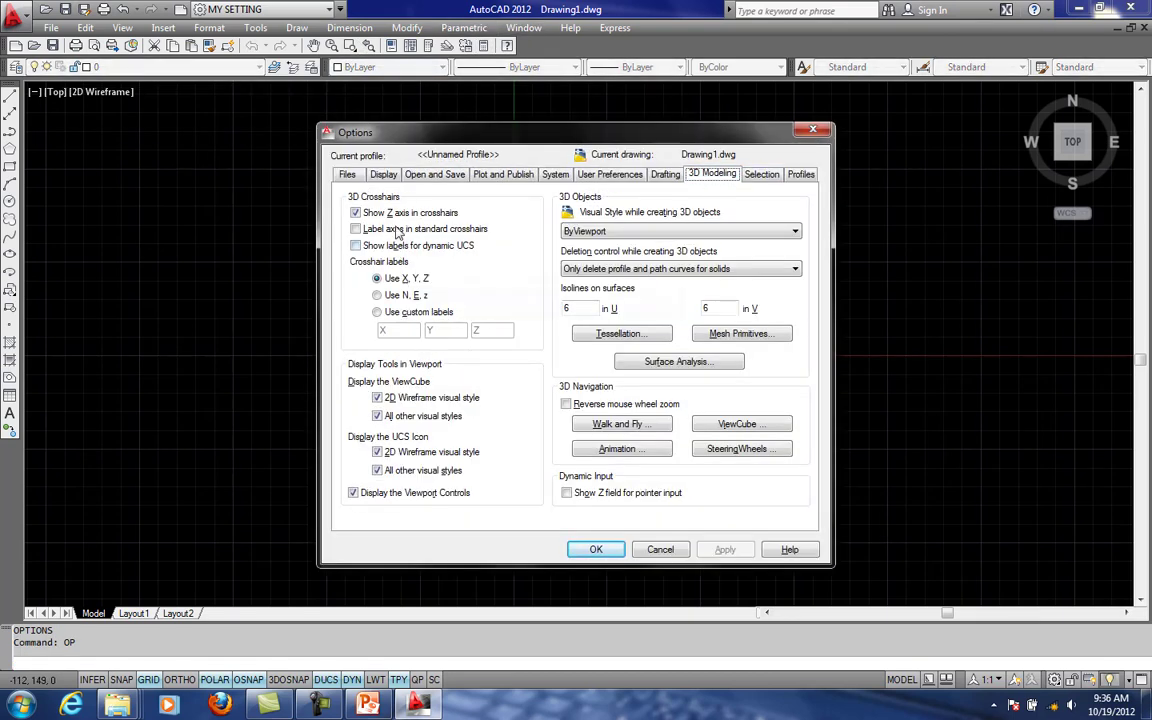
{"action": "left_click", "coordinate": [403, 399]}
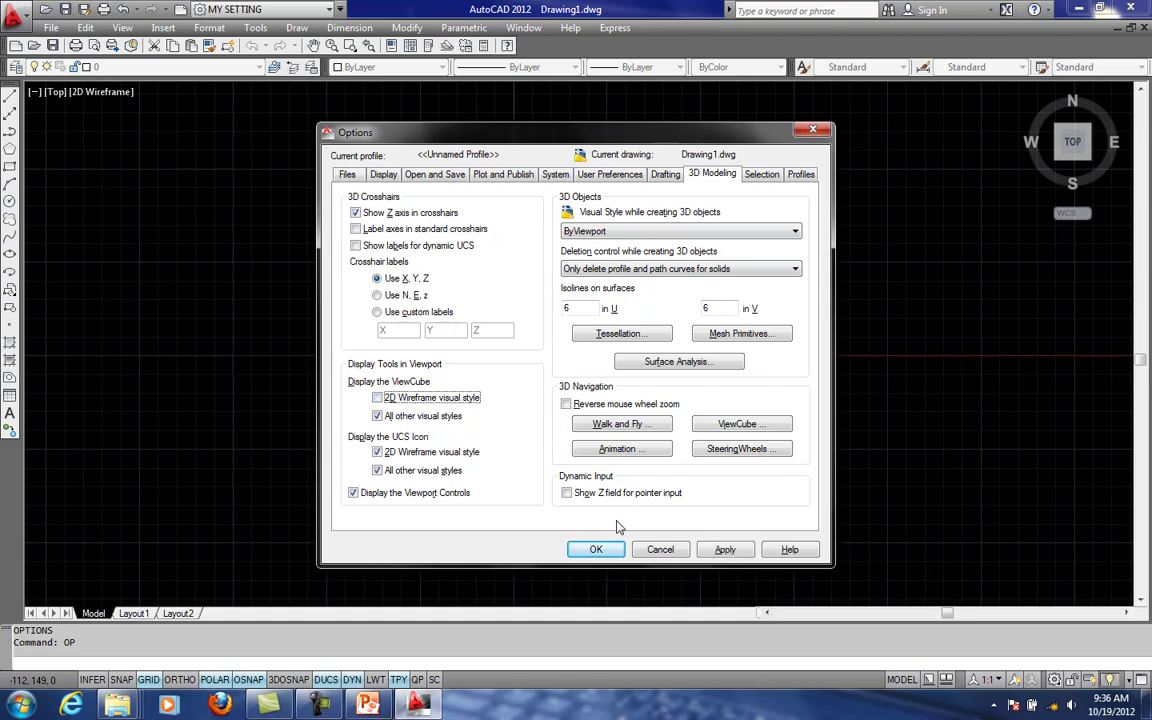
{"action": "left_click", "coordinate": [723, 549]}
{"action": "left_click", "coordinate": [596, 549]}
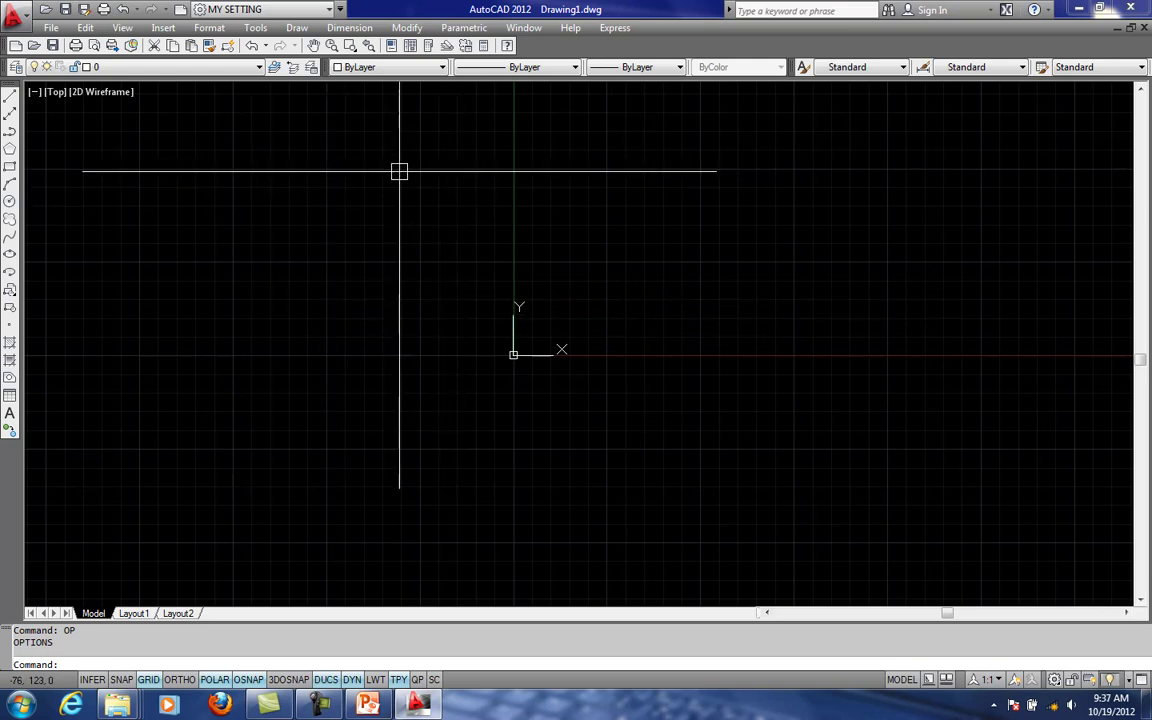
- Reopen the options and switch the ViewCube display for the 2D Wireframe visual style on and back off
{"action": "type", "text": "OP"}
{"action": "key", "text": "Return"}
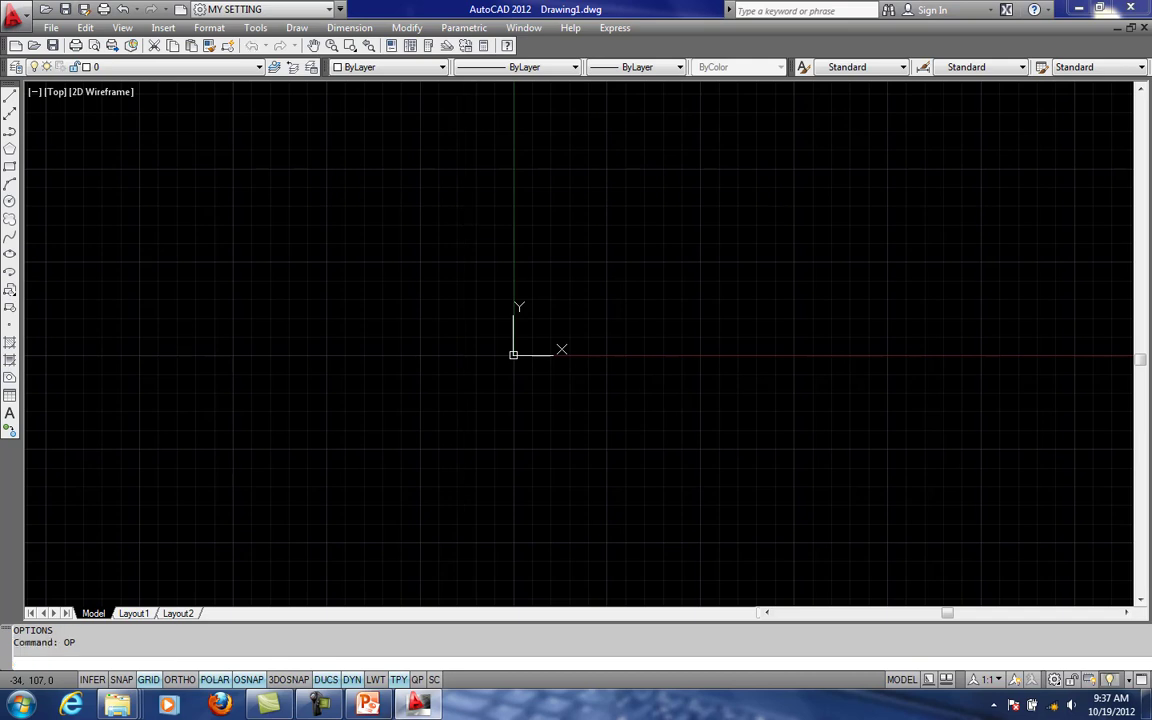
{"action": "left_click", "coordinate": [384, 175]}
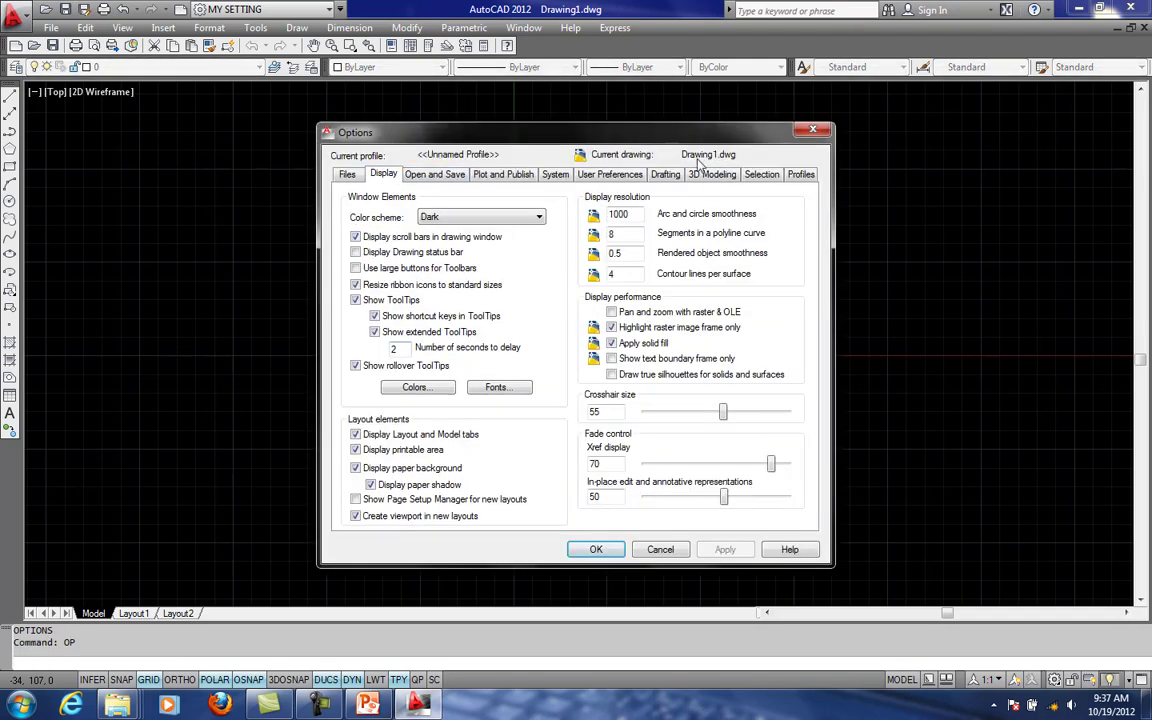
{"action": "left_click", "coordinate": [698, 177]}
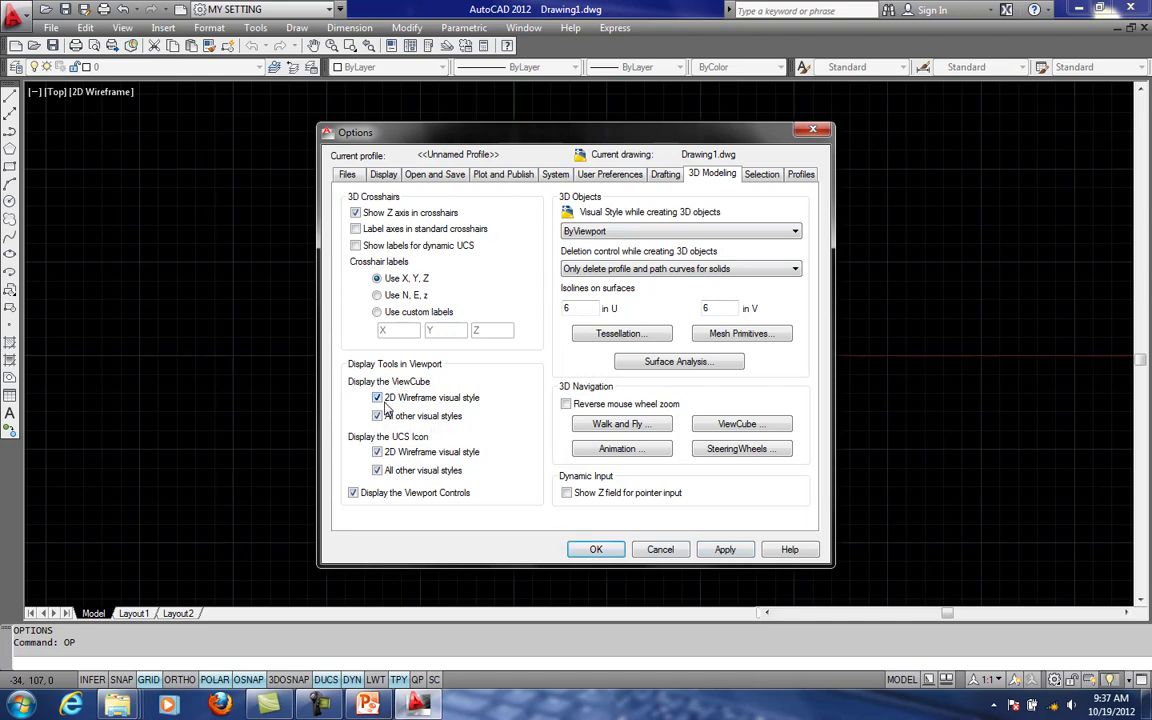
{"action": "left_click", "coordinate": [380, 398]}
{"action": "left_click", "coordinate": [608, 550]}
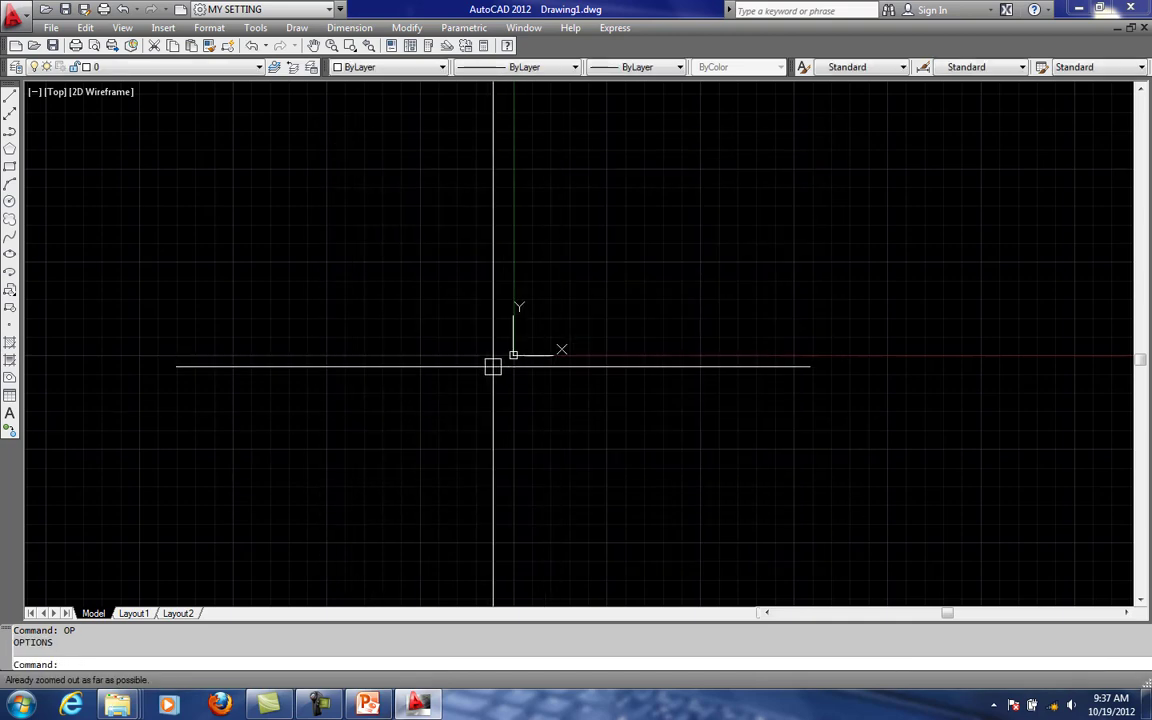
- Regenerate the model with the RE command, and practice zooming out and panning around the origin
{"action": "type", "text": "re"}
{"action": "key", "text": "Return"}
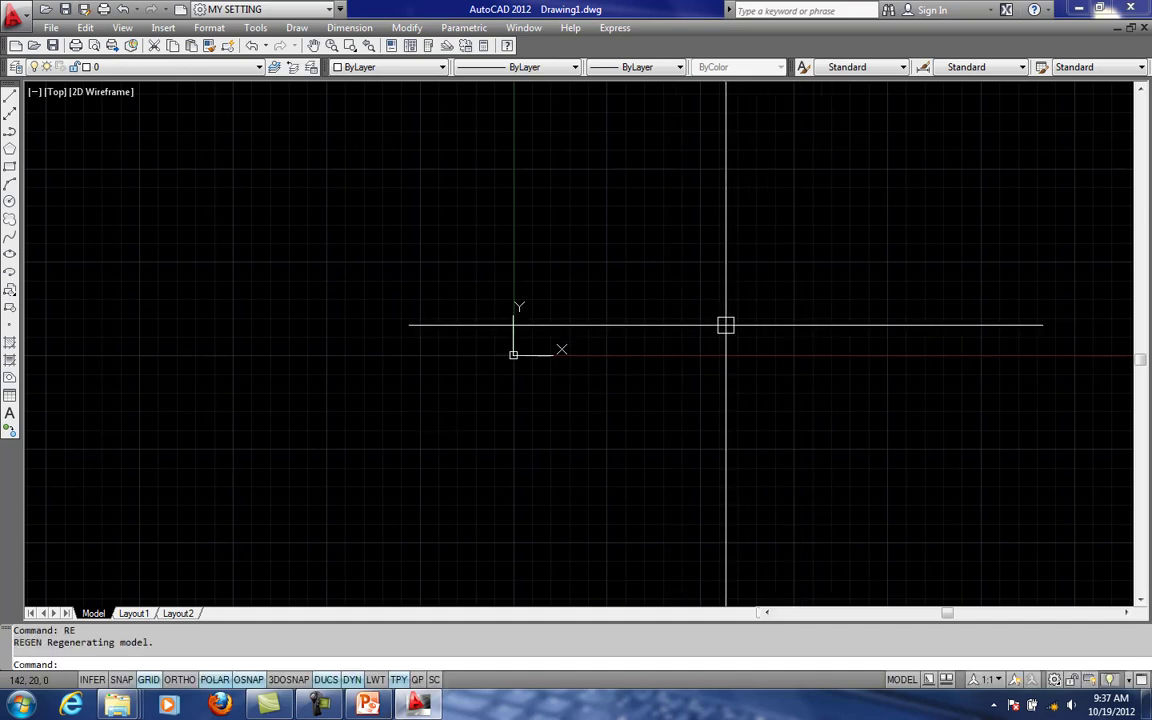
{"action": "scroll", "coordinate": [597, 330], "scroll_direction": "down", "scroll_amount": 4}
{"action": "middle_click_drag", "start_coordinate": [534, 382], "coordinate": [462, 372]}
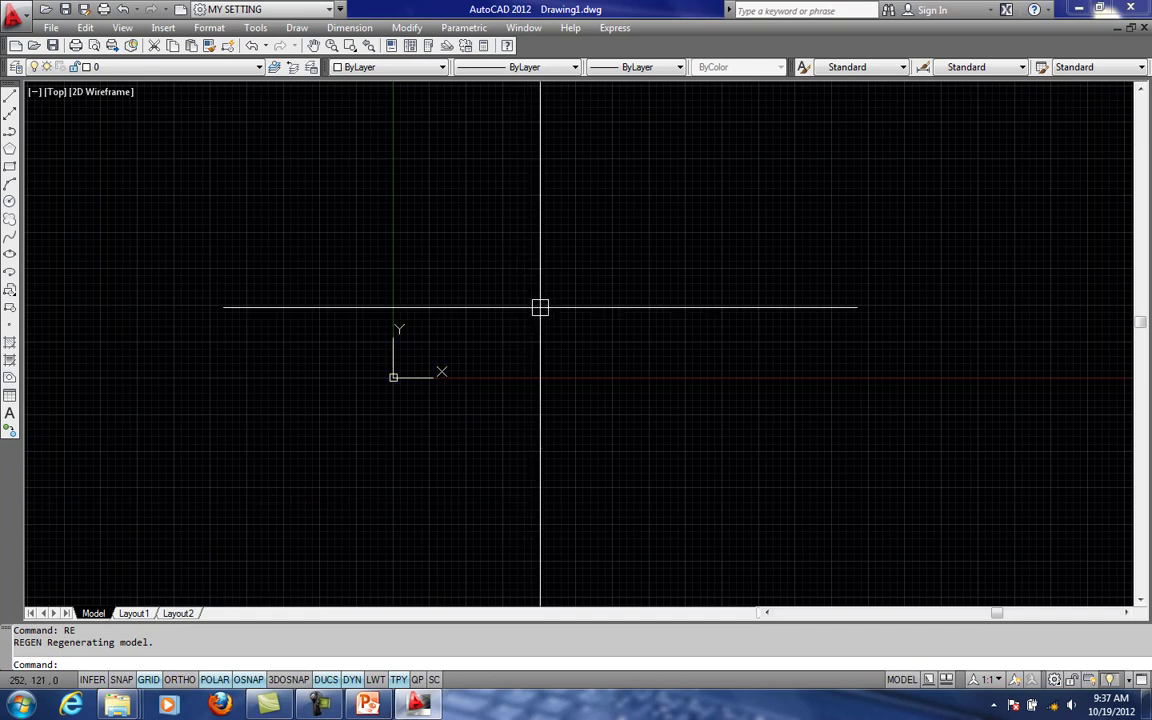
{"action": "middle_click_drag", "start_coordinate": [704, 224], "coordinate": [617, 255]}
{"action": "middle_click_drag", "start_coordinate": [599, 321], "coordinate": [659, 279]}
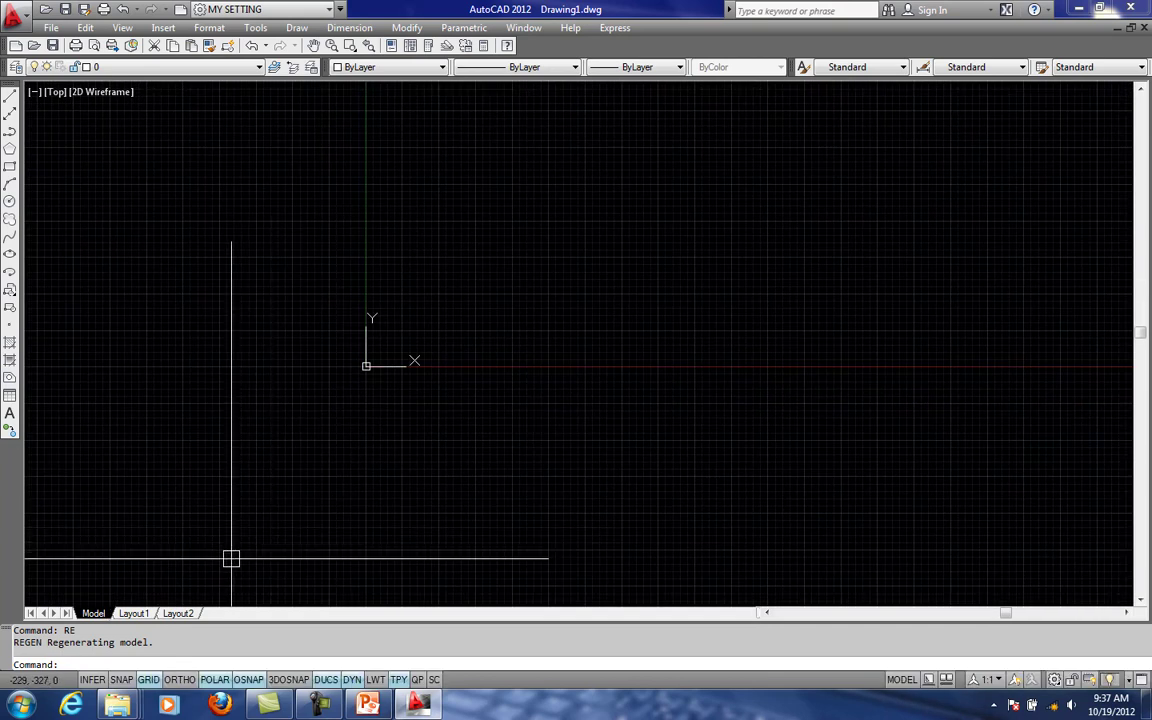
- Switch to Layout1 and examine its paper sheet, printable-area boundary and viewport up close and as a whole
{"action": "left_click", "coordinate": [134, 613]}
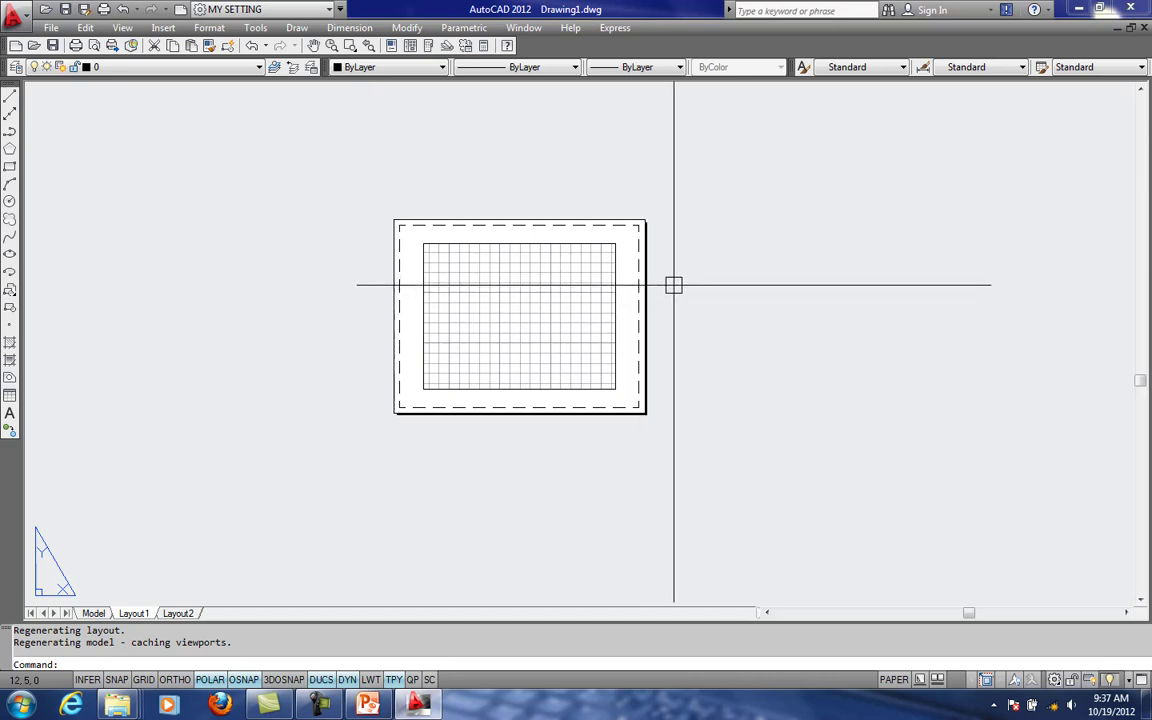
{"action": "middle_click_drag", "start_coordinate": [581, 341], "coordinate": [622, 396]}
{"action": "scroll", "coordinate": [586, 343], "scroll_direction": "up", "scroll_amount": 2}
{"action": "scroll", "coordinate": [516, 424], "scroll_direction": "up", "scroll_amount": 3}
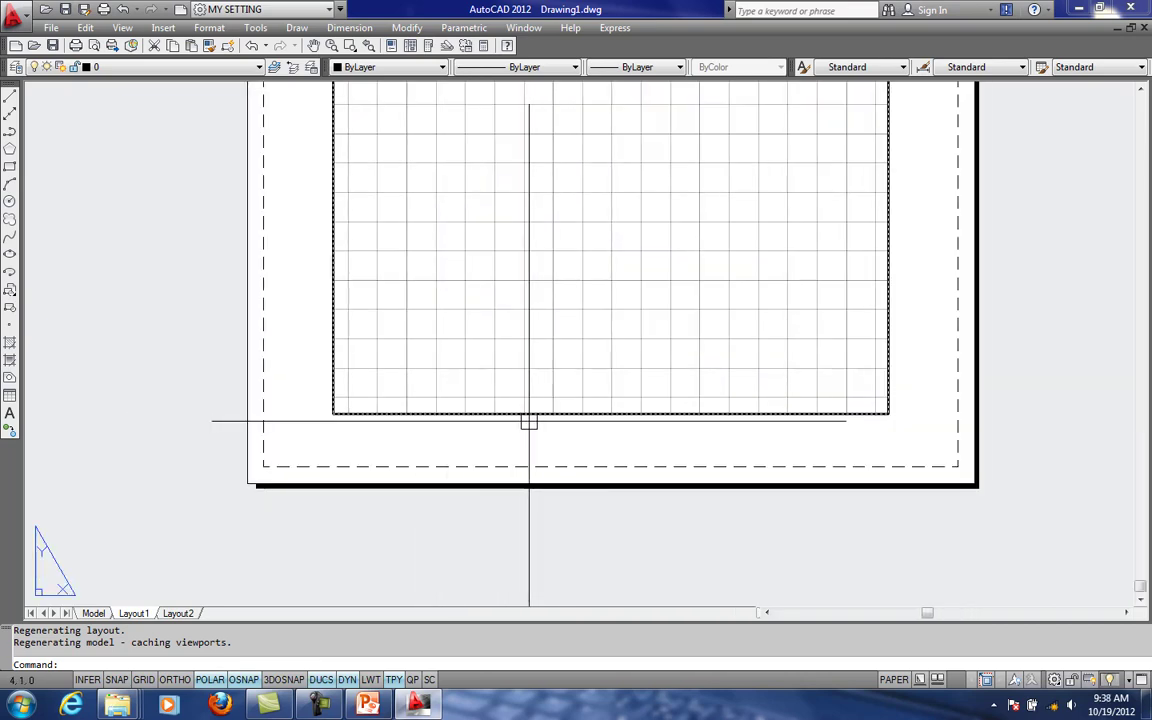
{"action": "middle_click_drag", "start_coordinate": [741, 356], "coordinate": [676, 406]}
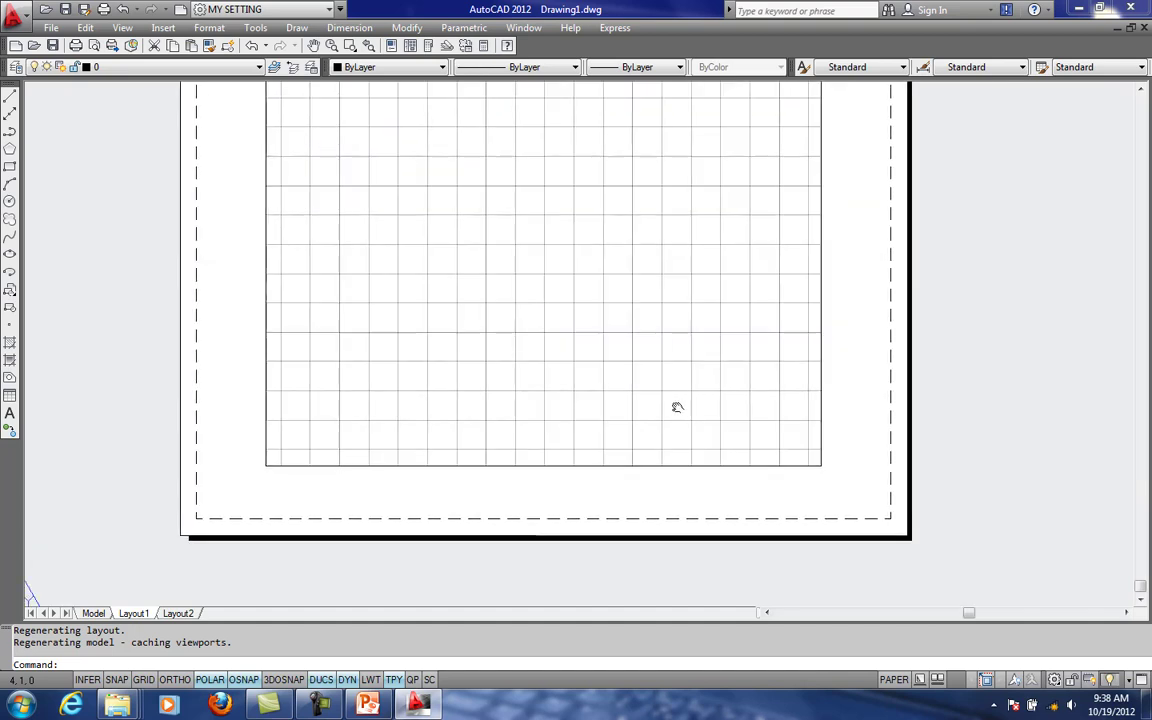
{"action": "scroll", "coordinate": [733, 332], "scroll_direction": "down", "scroll_amount": 4}
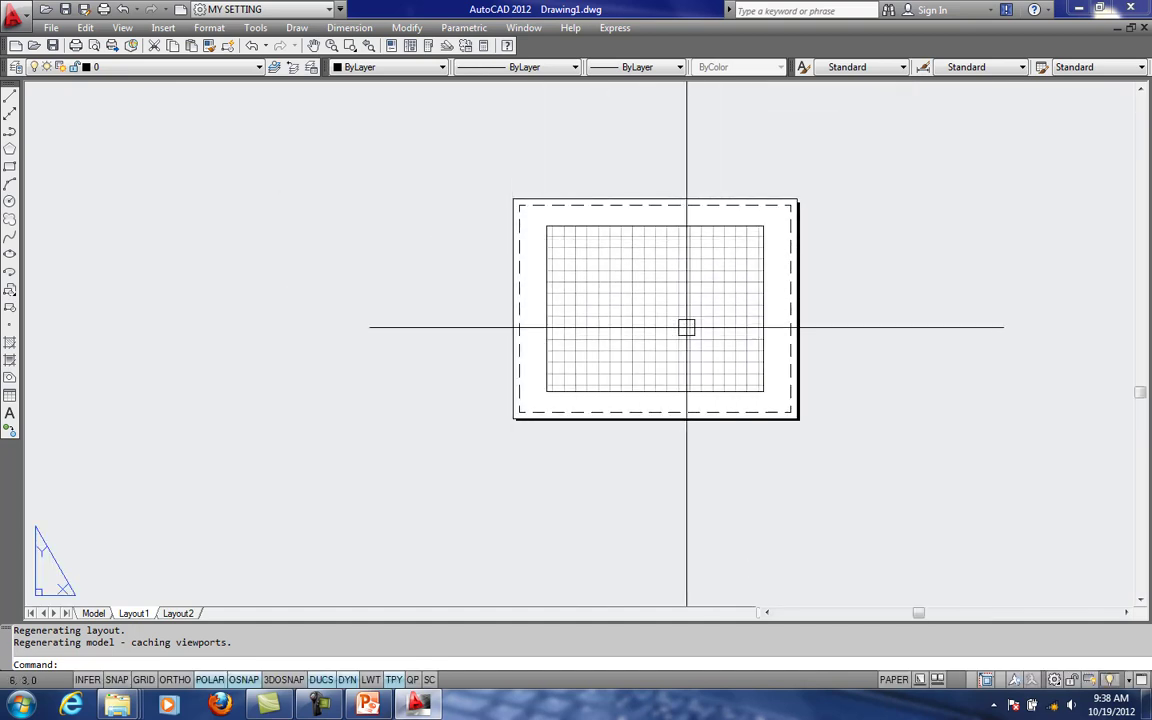
- Activate model space inside the Layout1 viewport, and return to paper space
{"action": "left_click", "coordinate": [658, 304]}
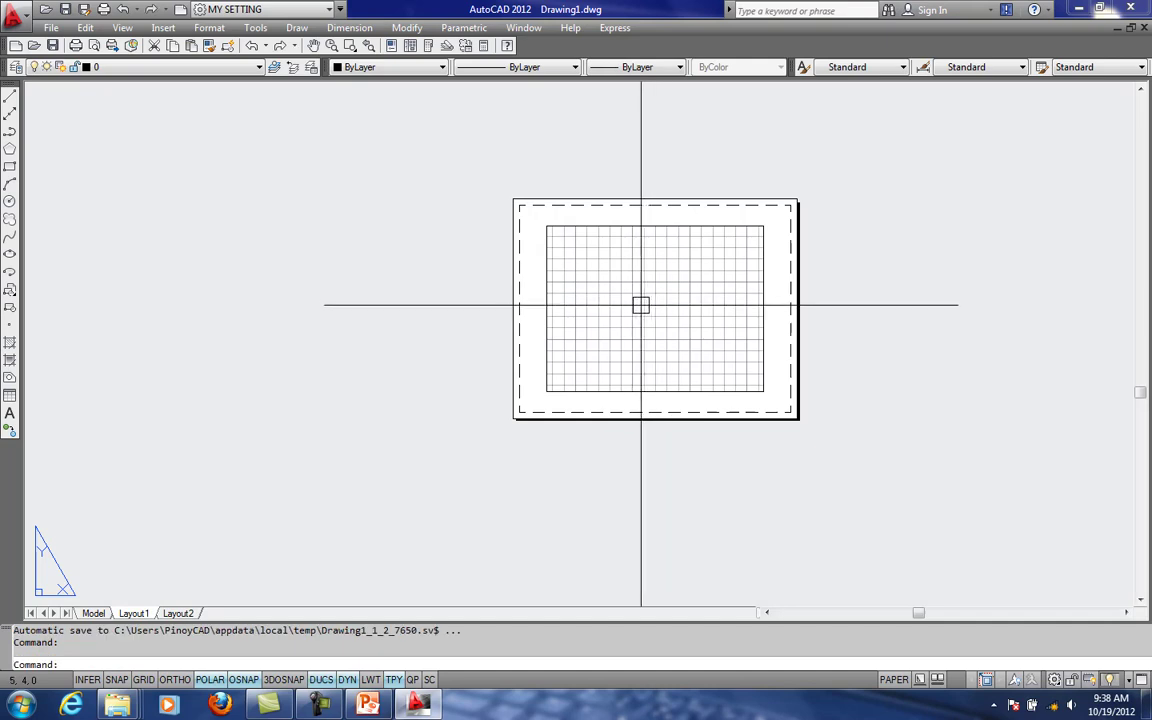
{"action": "double_click", "coordinate": [642, 307]}
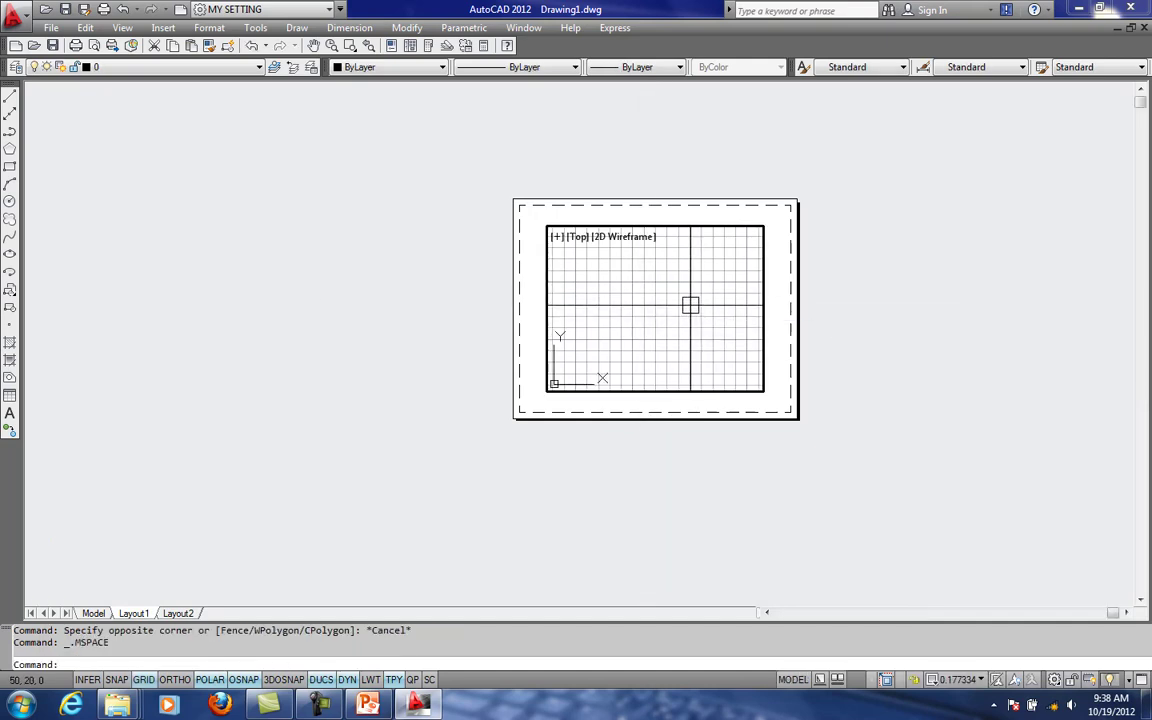
{"action": "mouse_move", "coordinate": [98, 616]}
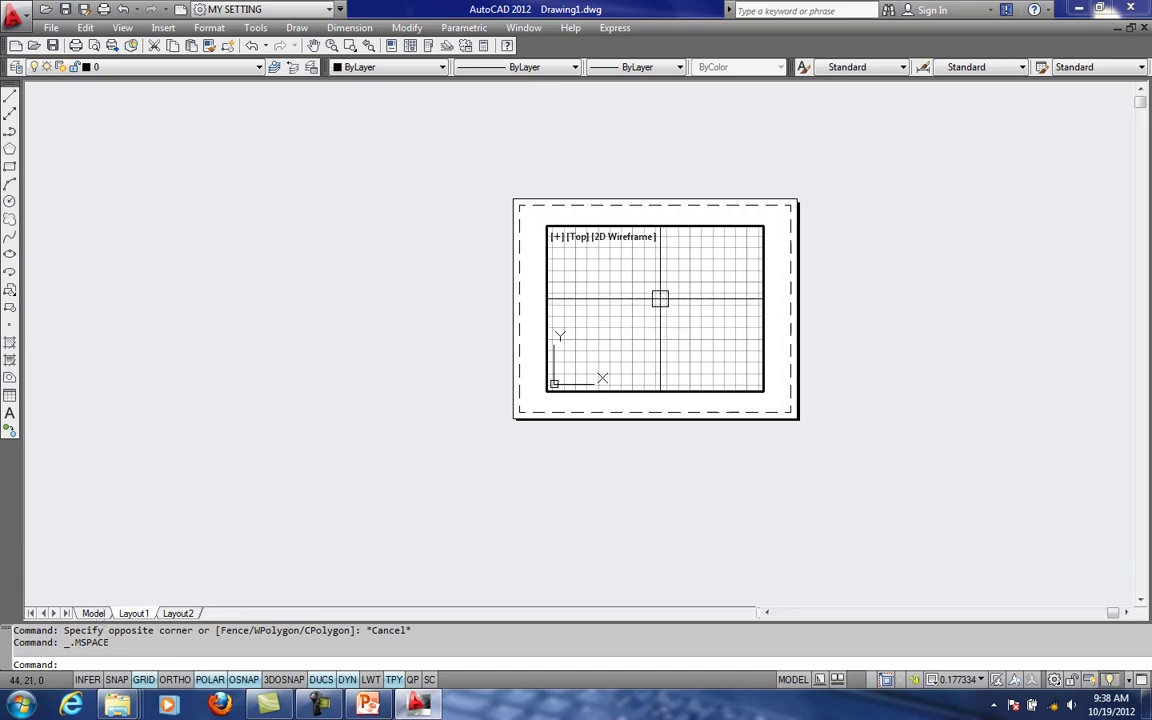
{"action": "double_click", "coordinate": [367, 414]}
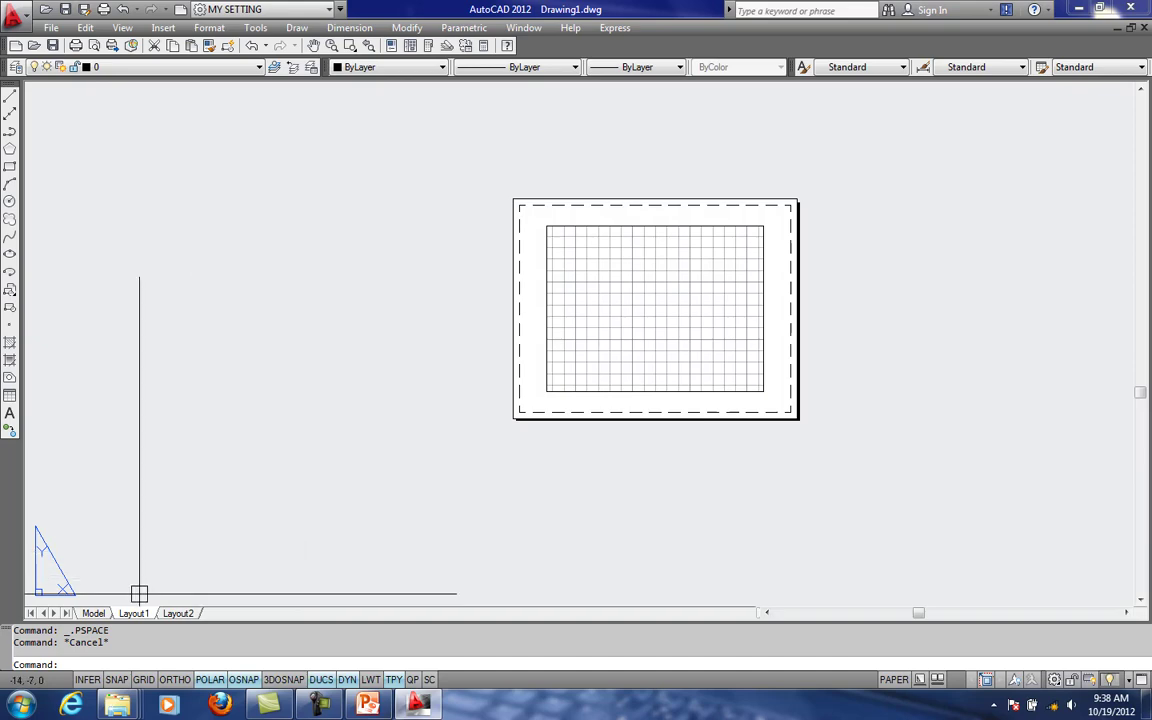
- Return to model space and practice panning and zooming around the origin of the empty drawing
{"action": "left_click", "coordinate": [93, 613]}
{"action": "middle_click_drag", "start_coordinate": [421, 465], "coordinate": [443, 437]}
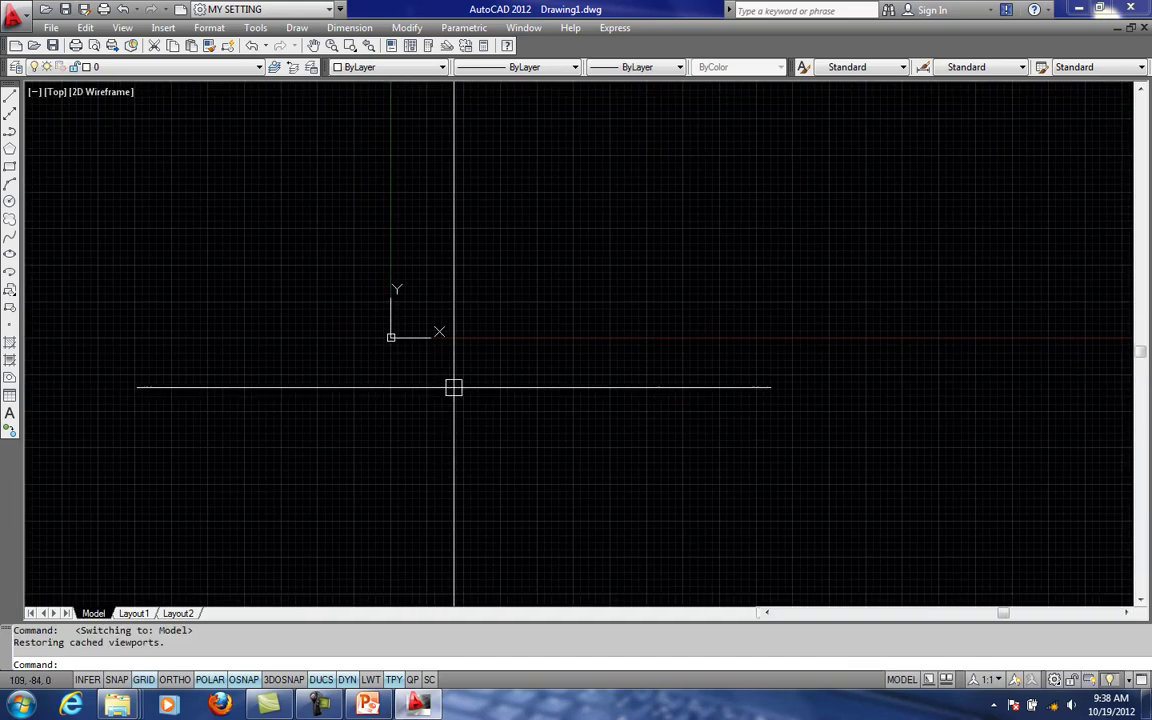
{"action": "middle_click_drag", "start_coordinate": [464, 378], "coordinate": [264, 455]}
{"action": "middle_click_drag", "start_coordinate": [421, 434], "coordinate": [471, 434]}
{"action": "scroll", "coordinate": [232, 393], "scroll_direction": "up", "scroll_amount": 4}
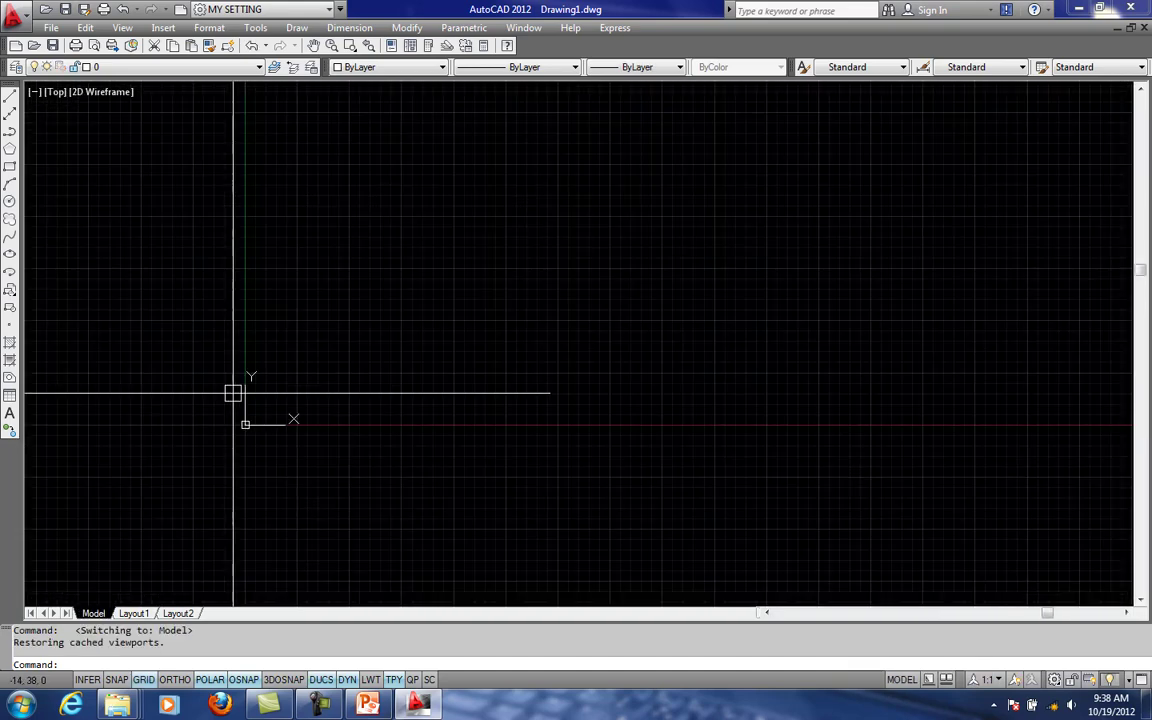
{"action": "middle_click_drag", "start_coordinate": [252, 446], "coordinate": [178, 446]}
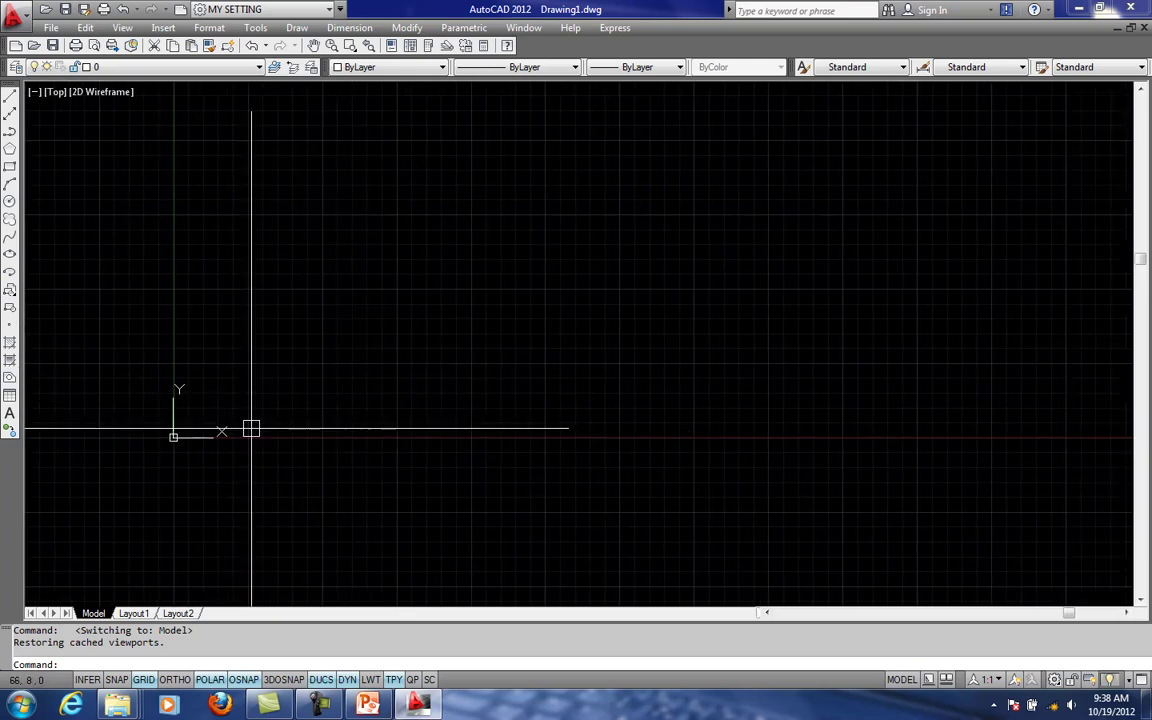
{"action": "scroll", "coordinate": [391, 386], "scroll_direction": "down", "scroll_amount": 4}
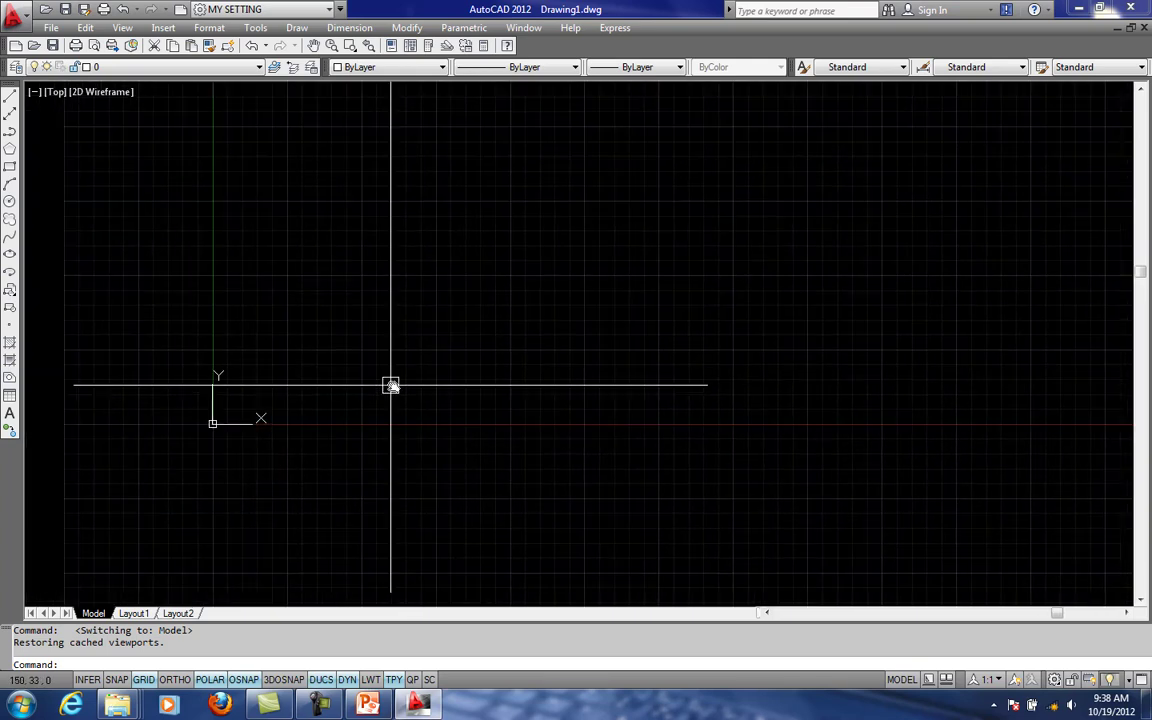
{"action": "scroll", "coordinate": [370, 366], "scroll_direction": "up", "scroll_amount": 5}
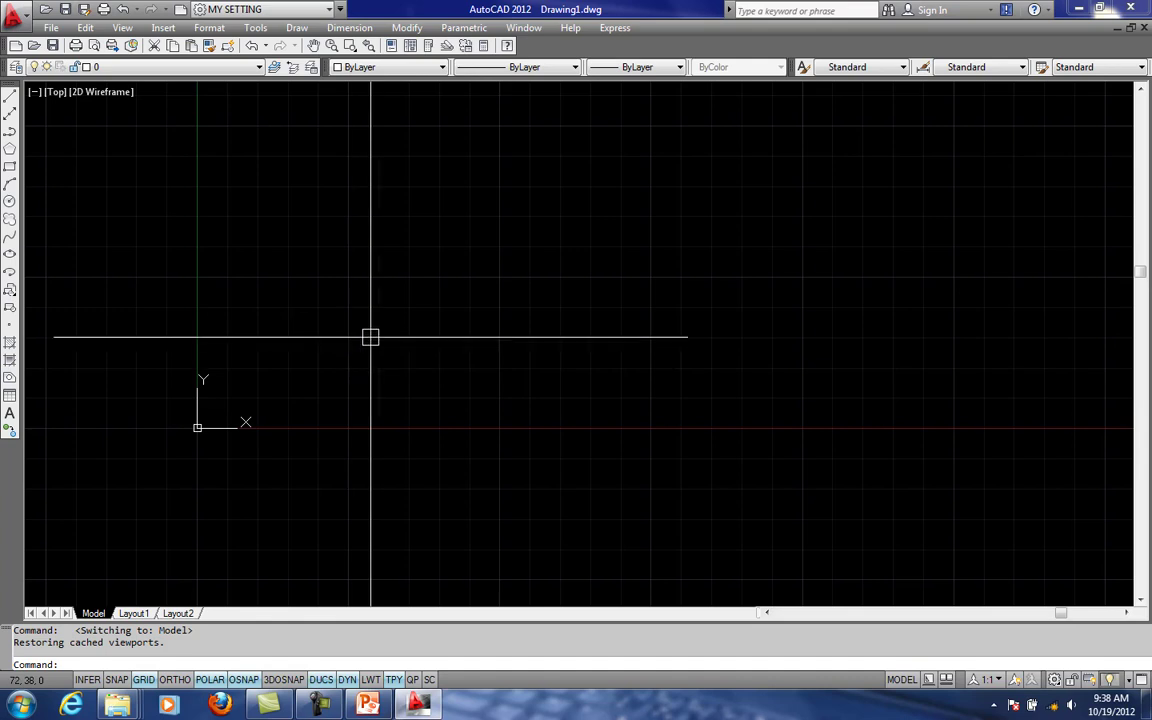
{"action": "middle_click_drag", "start_coordinate": [635, 290], "coordinate": [548, 287]}
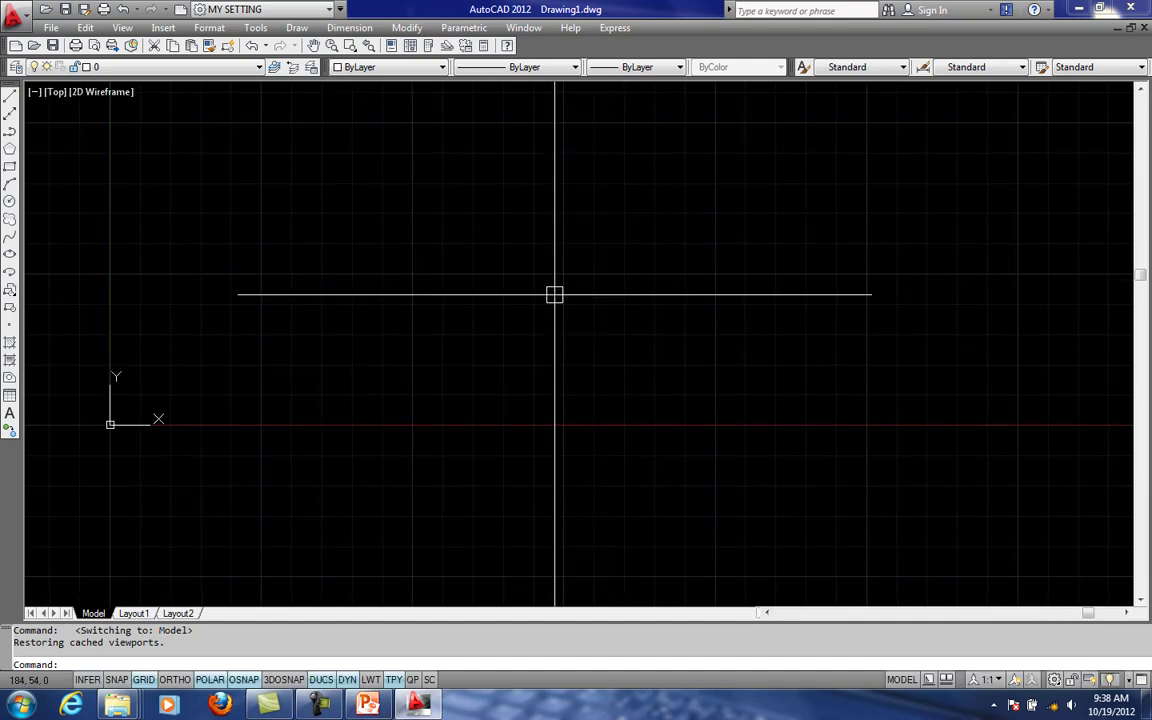
{"action": "middle_click_drag", "start_coordinate": [281, 316], "coordinate": [352, 286]}
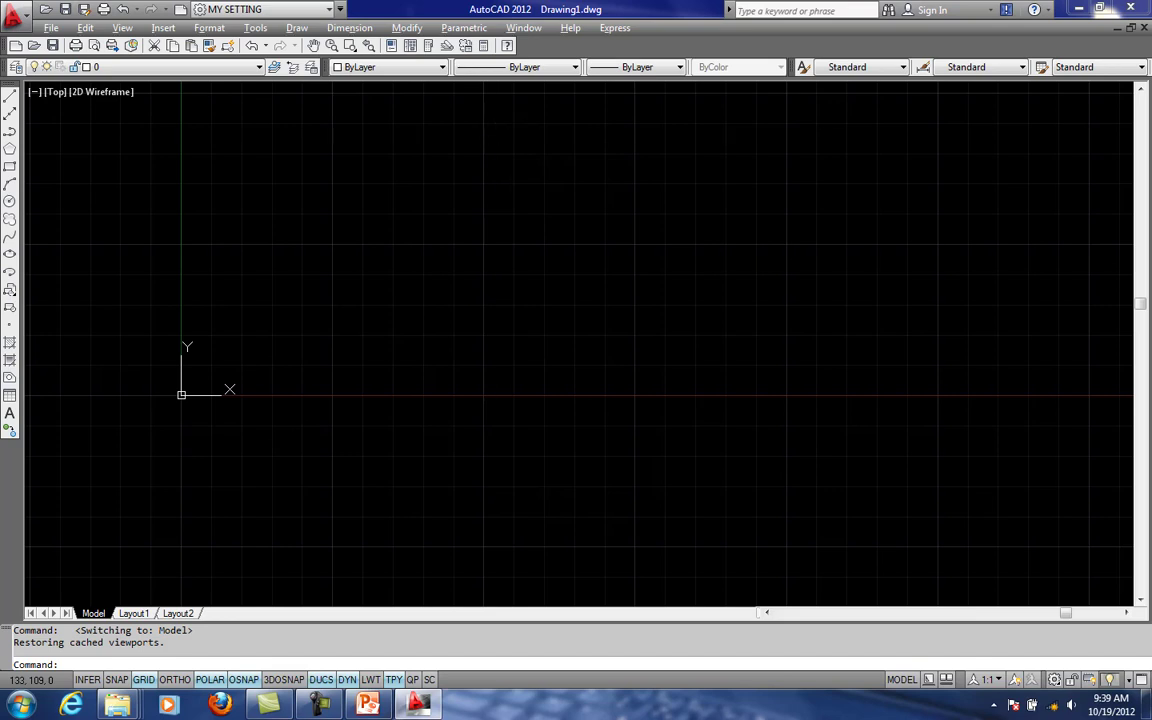
- Switch the model to the SW Isometric view and examine the three UCS axes at the origin
{"action": "left_click", "coordinate": [122, 27]}
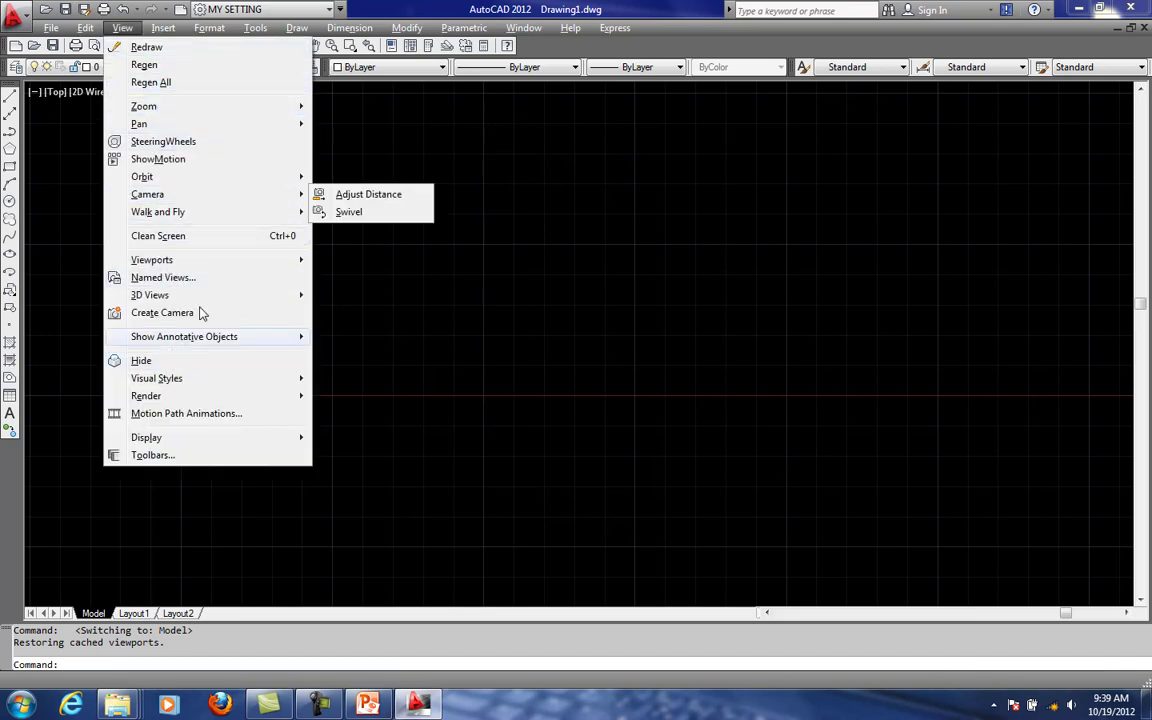
{"action": "mouse_move", "coordinate": [260, 295]}
{"action": "left_click", "coordinate": [350, 466]}
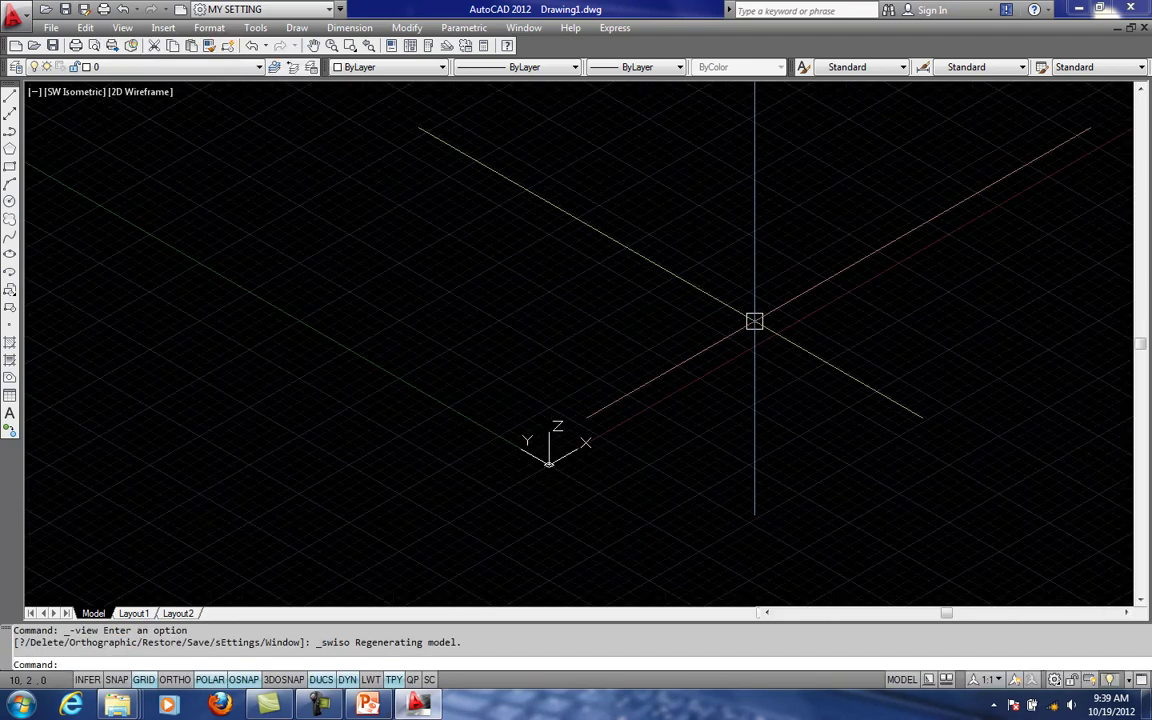
{"action": "scroll", "coordinate": [570, 428], "scroll_direction": "up", "scroll_amount": 5}
{"action": "middle_click_drag", "start_coordinate": [572, 420], "coordinate": [427, 281]}
{"action": "mouse_move", "coordinate": [505, 336]}
{"action": "middle_mouse_down"}
{"action": "mouse_move", "coordinate": [455, 409]}
{"action": "mouse_move", "coordinate": [397, 375]}
{"action": "mouse_move", "coordinate": [447, 411]}
{"action": "mouse_move", "coordinate": [525, 399]}
{"action": "middle_mouse_up"}
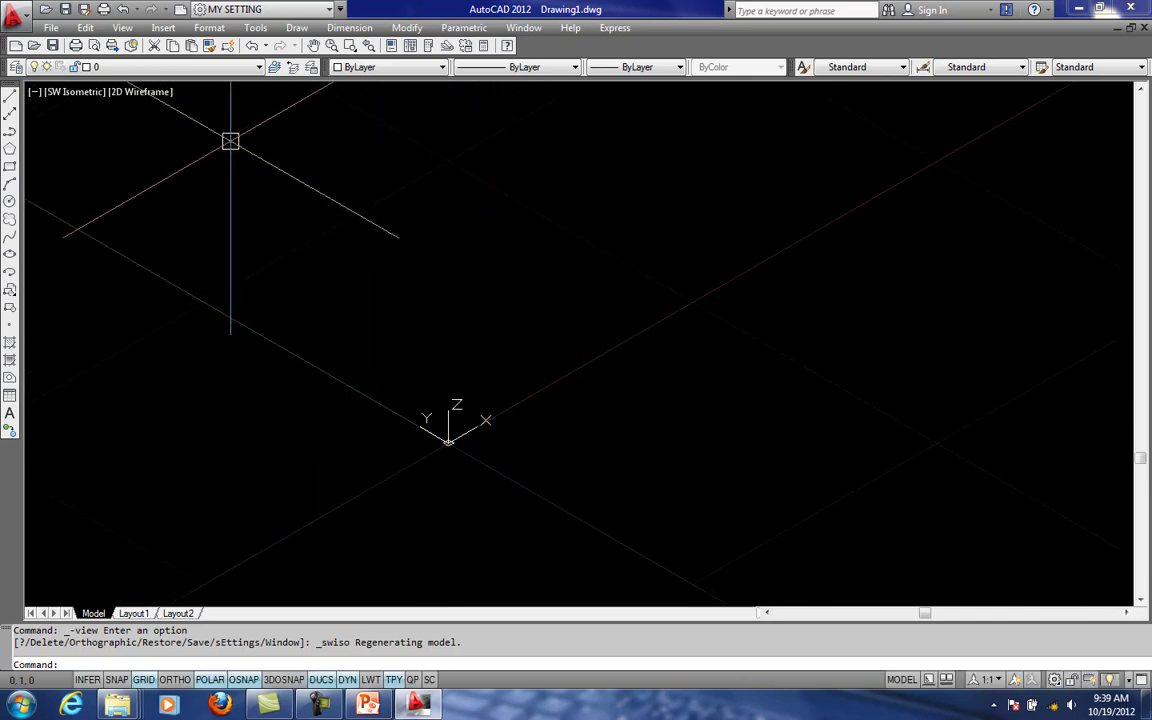
- Restore the Top view of the model and bring the positive X-Y area into close view
{"action": "left_click", "coordinate": [122, 27]}
{"action": "left_click", "coordinate": [122, 27]}
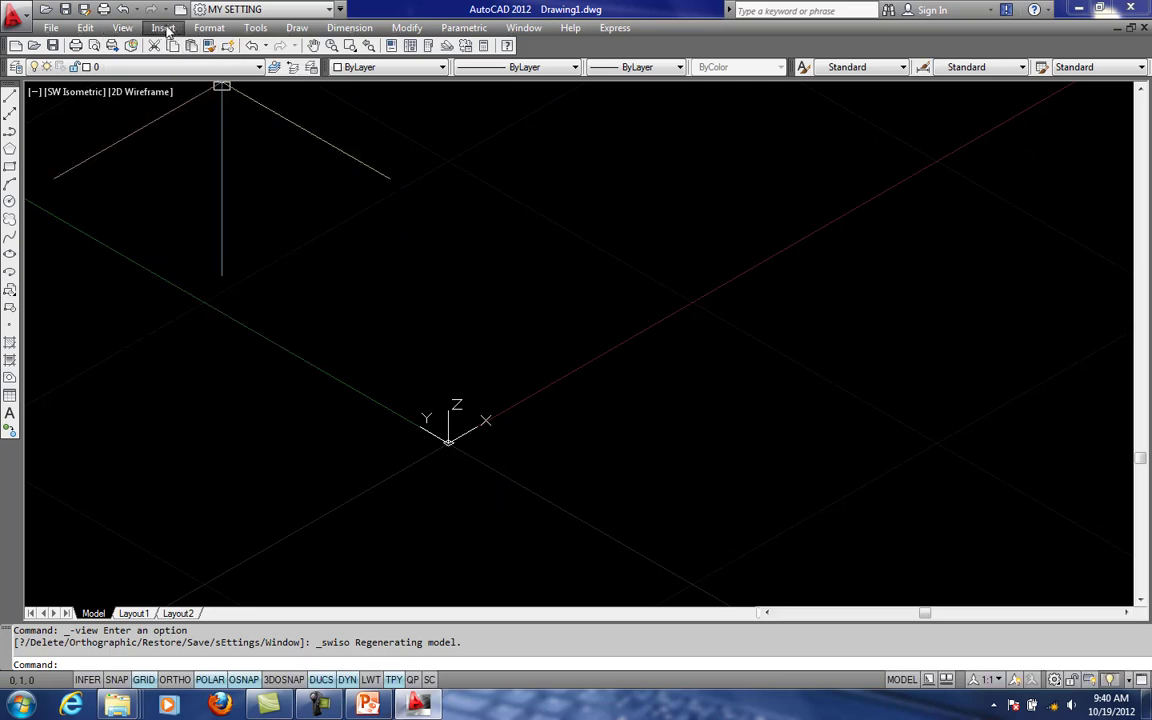
{"action": "left_click", "coordinate": [122, 27]}
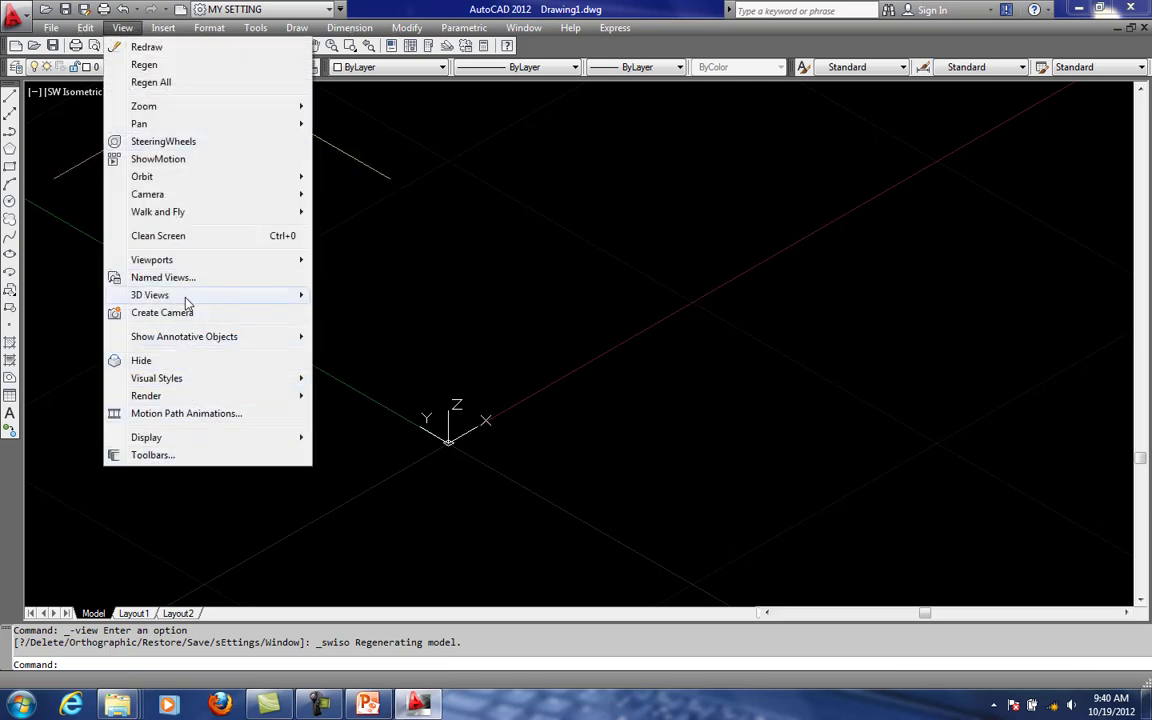
{"action": "mouse_move", "coordinate": [185, 297]}
{"action": "left_click", "coordinate": [345, 354]}
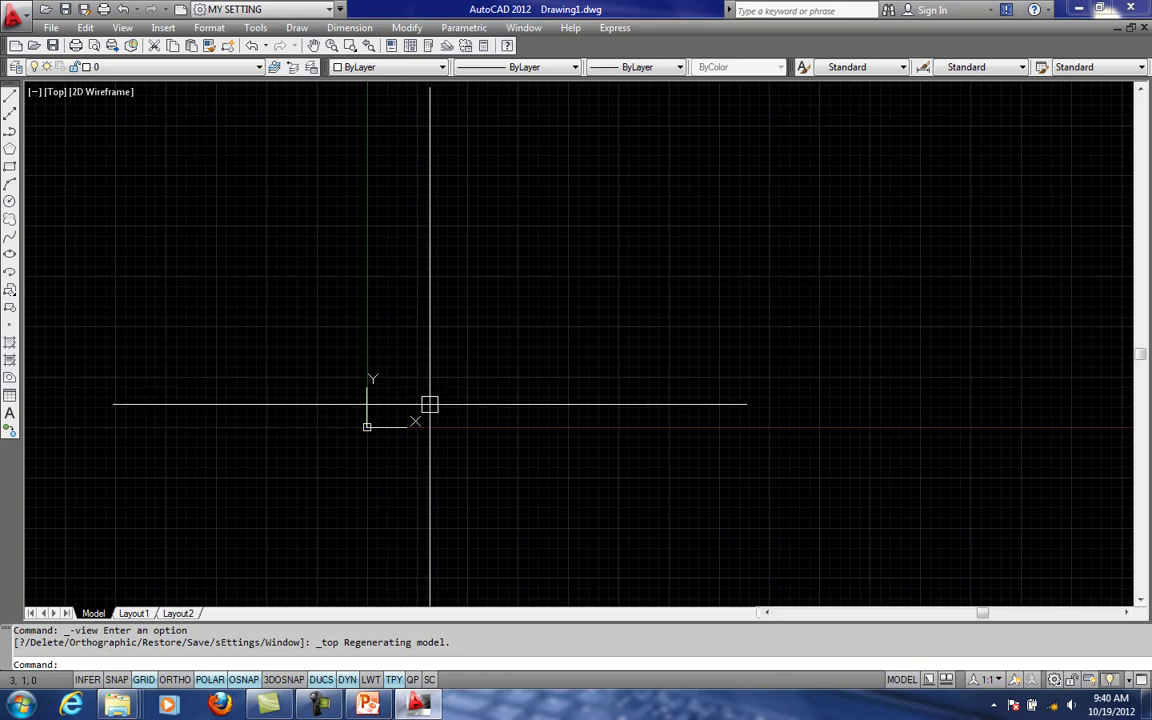
{"action": "middle_click_drag", "start_coordinate": [422, 396], "coordinate": [396, 307]}
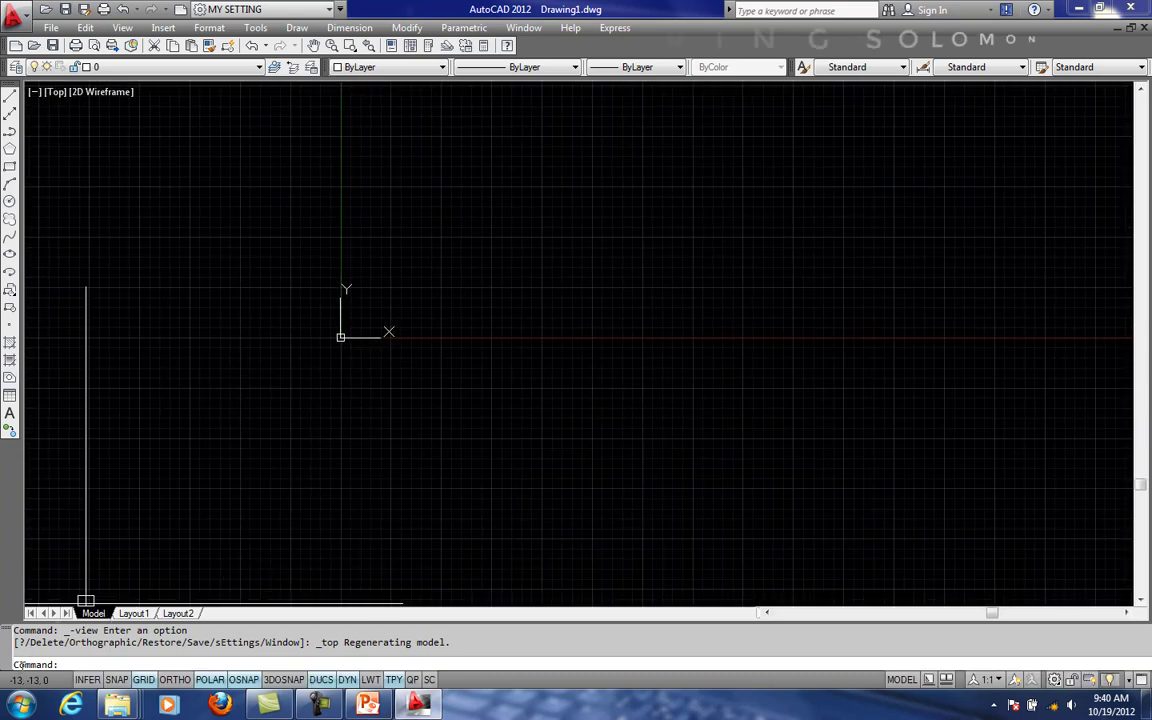
{"action": "middle_click_drag", "start_coordinate": [505, 341], "coordinate": [324, 476]}
{"action": "scroll", "coordinate": [202, 464], "scroll_direction": "up", "scroll_amount": 2}
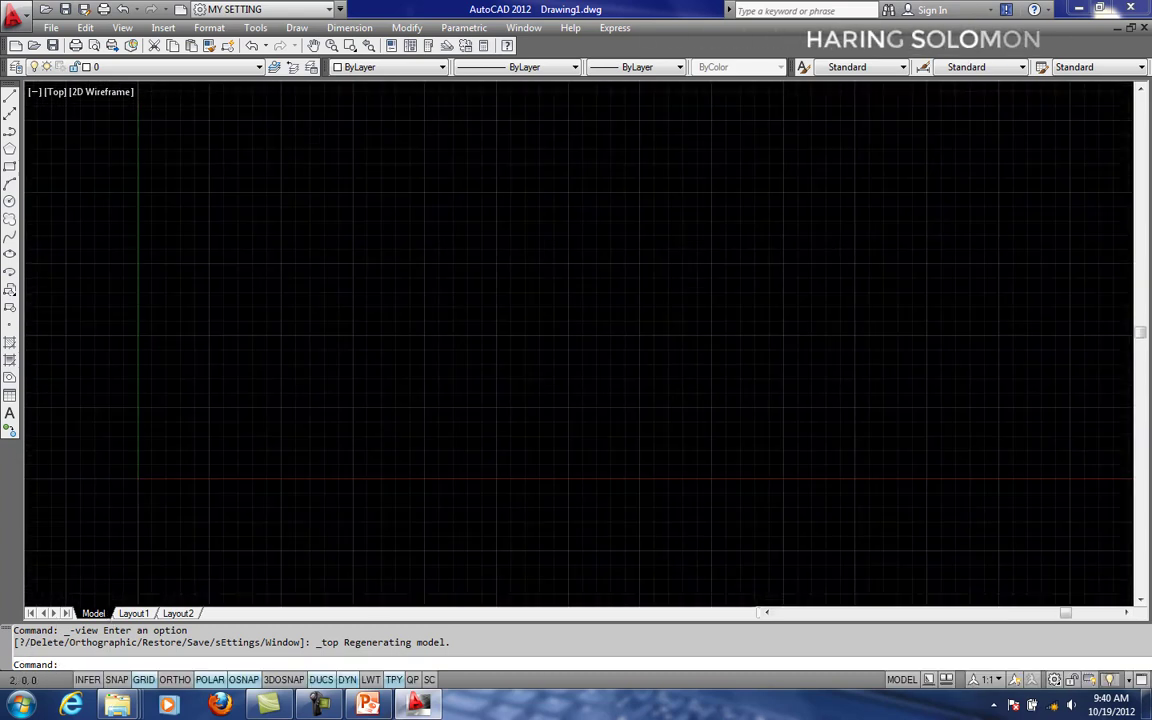
- Examine the area around the UCS origin up close and compare cursor positions with the coordinate read-out
{"action": "scroll", "coordinate": [185, 471], "scroll_direction": "up", "scroll_amount": 3}
{"action": "middle_click_drag", "start_coordinate": [185, 471], "coordinate": [378, 427]}
{"action": "scroll", "coordinate": [322, 427], "scroll_direction": "up", "scroll_amount": 5}
{"action": "middle_click_drag", "start_coordinate": [211, 445], "coordinate": [247, 404]}
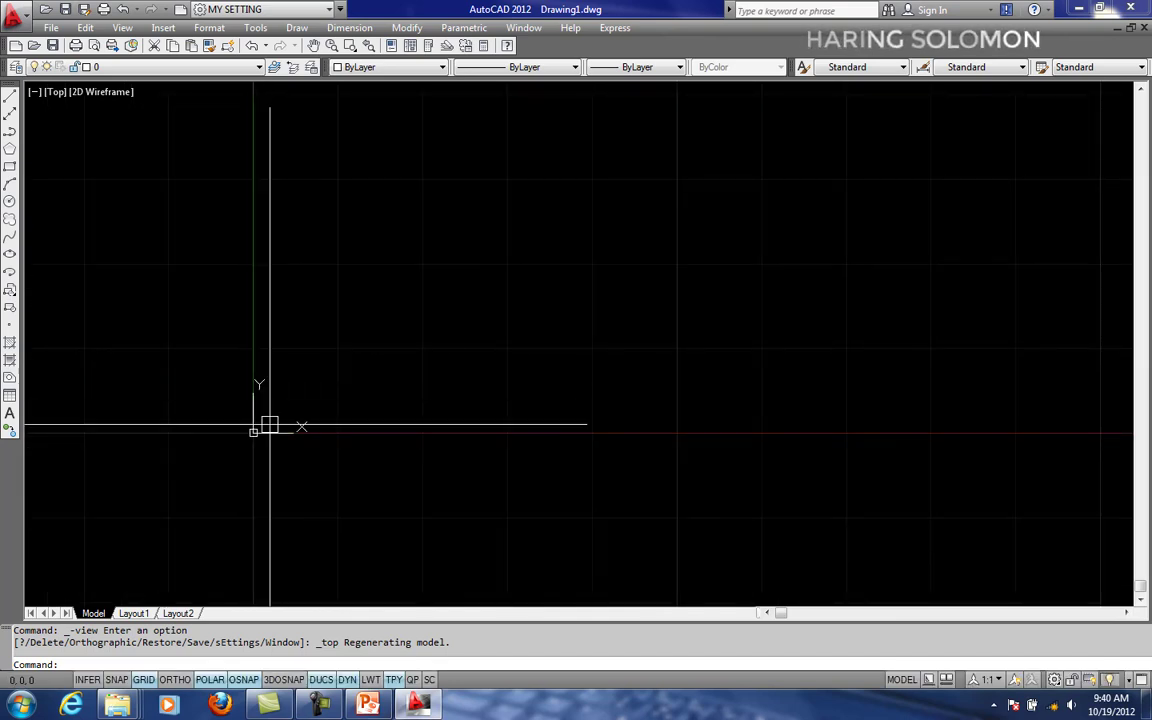
{"action": "scroll", "coordinate": [261, 465], "scroll_direction": "up", "scroll_amount": 2}
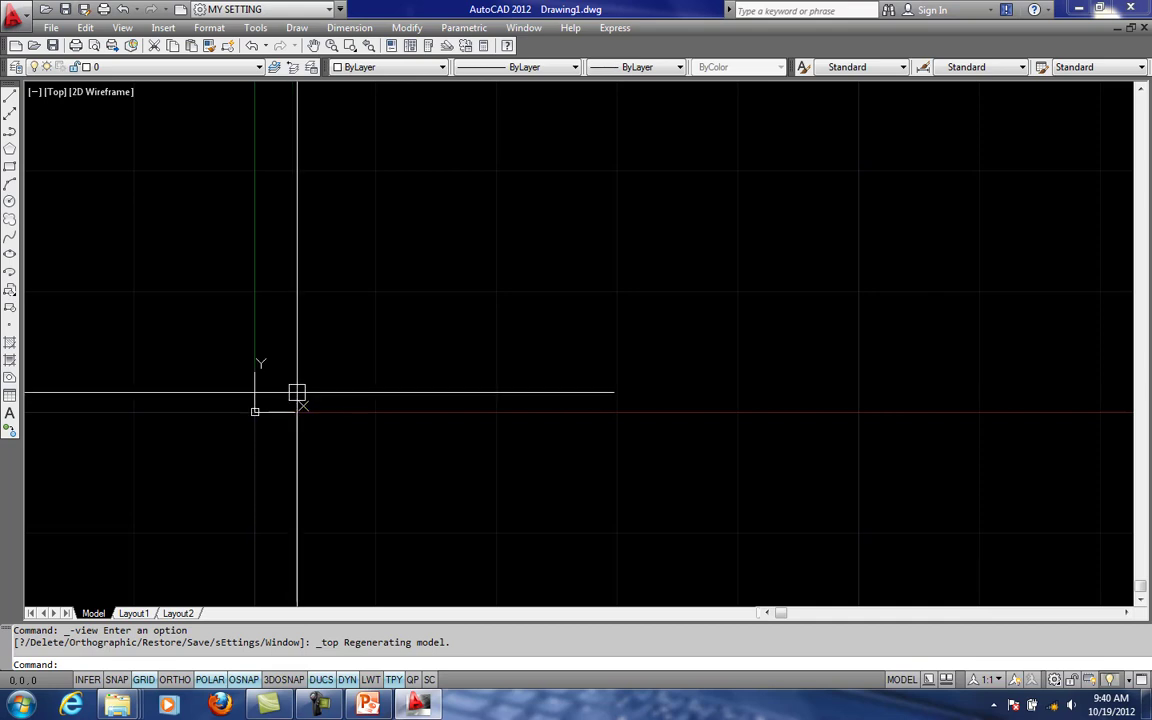
{"action": "middle_click_drag", "start_coordinate": [301, 442], "coordinate": [317, 376]}
{"action": "middle_click_drag", "start_coordinate": [356, 318], "coordinate": [330, 329]}
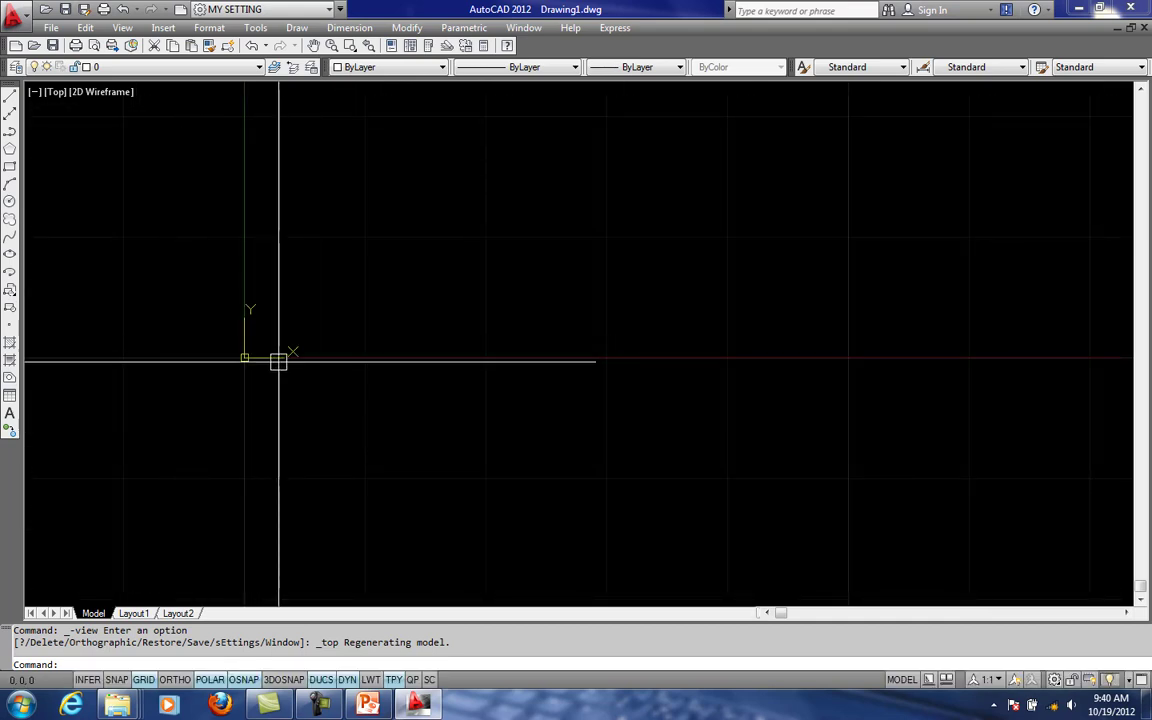
{"action": "middle_click_drag", "start_coordinate": [278, 361], "coordinate": [268, 356]}
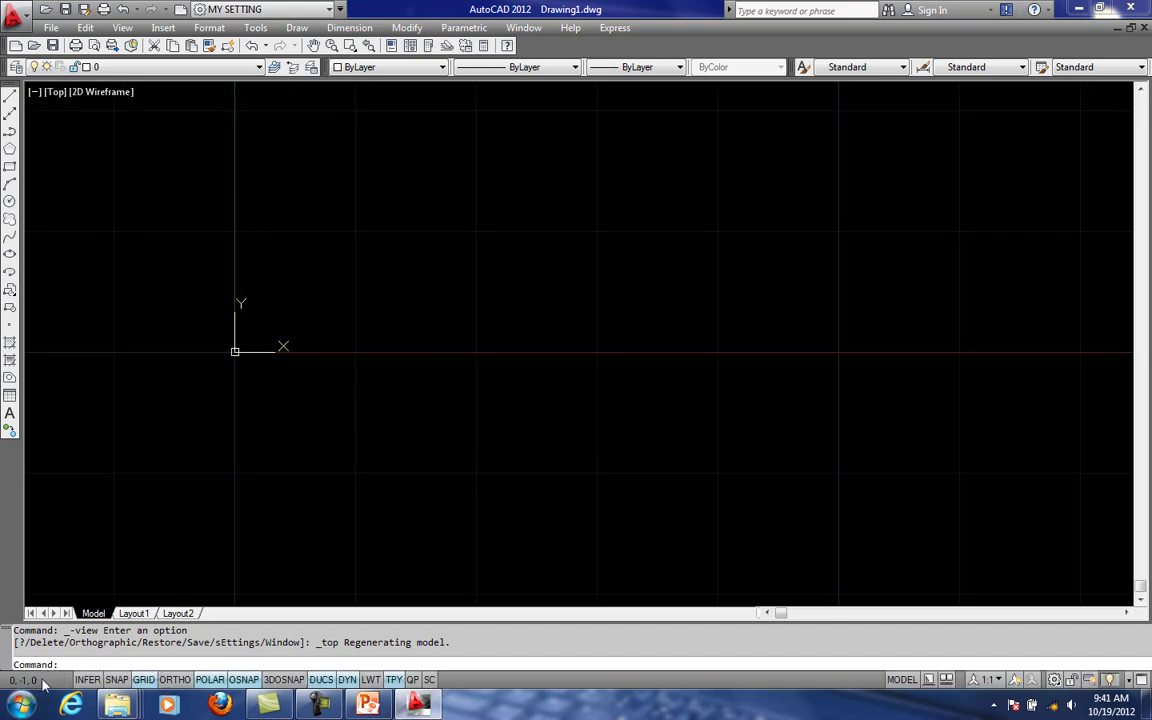
{"action": "scroll", "coordinate": [334, 329], "scroll_direction": "down", "scroll_amount": 3}
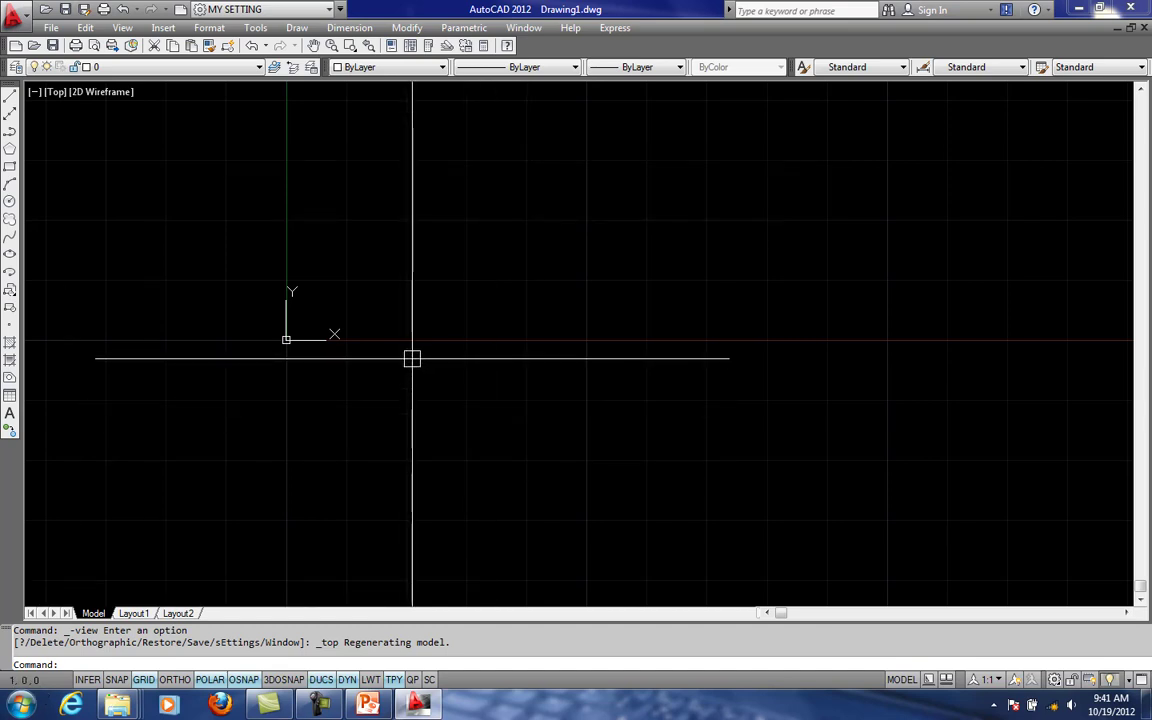
- Draw a slanted line about 2 units long, rising away from the origin in the positive X-Y area
{"action": "type", "text": "L"}
{"action": "key", "text": "Return"}
{"action": "left_click", "coordinate": [382, 310]}
{"action": "key", "text": "Escape"}
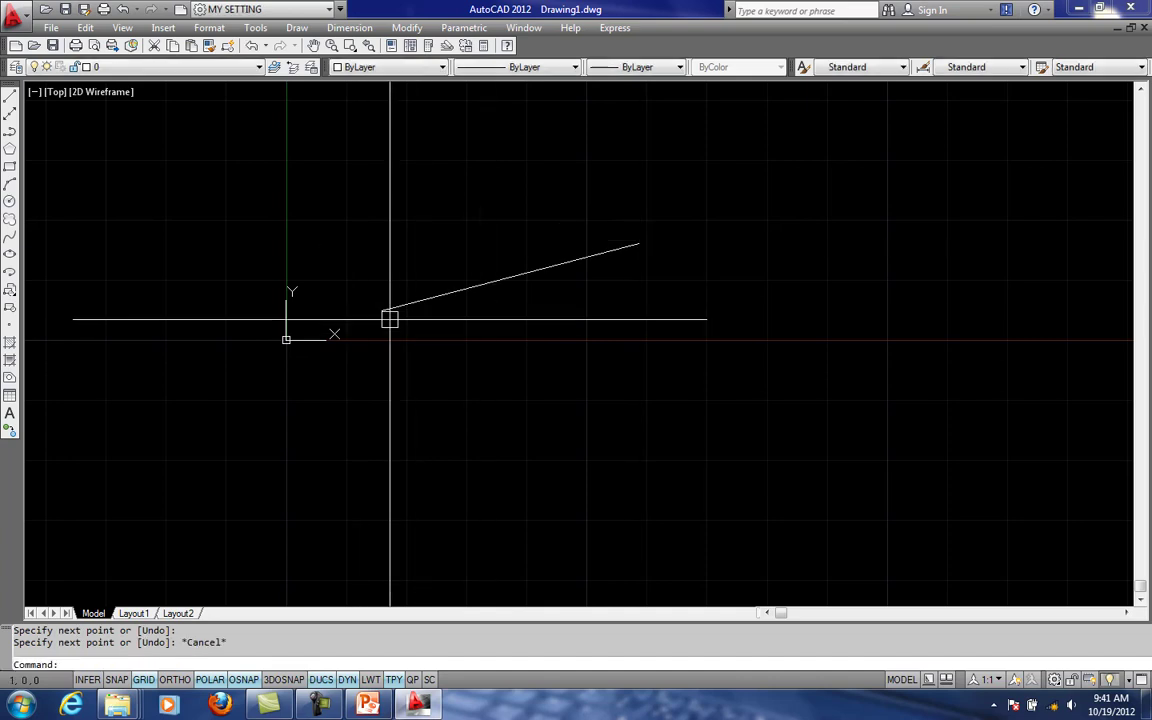
- Query the coordinates of the slanted line's lower endpoint with the ID command
{"action": "left_click", "coordinate": [381, 311]}
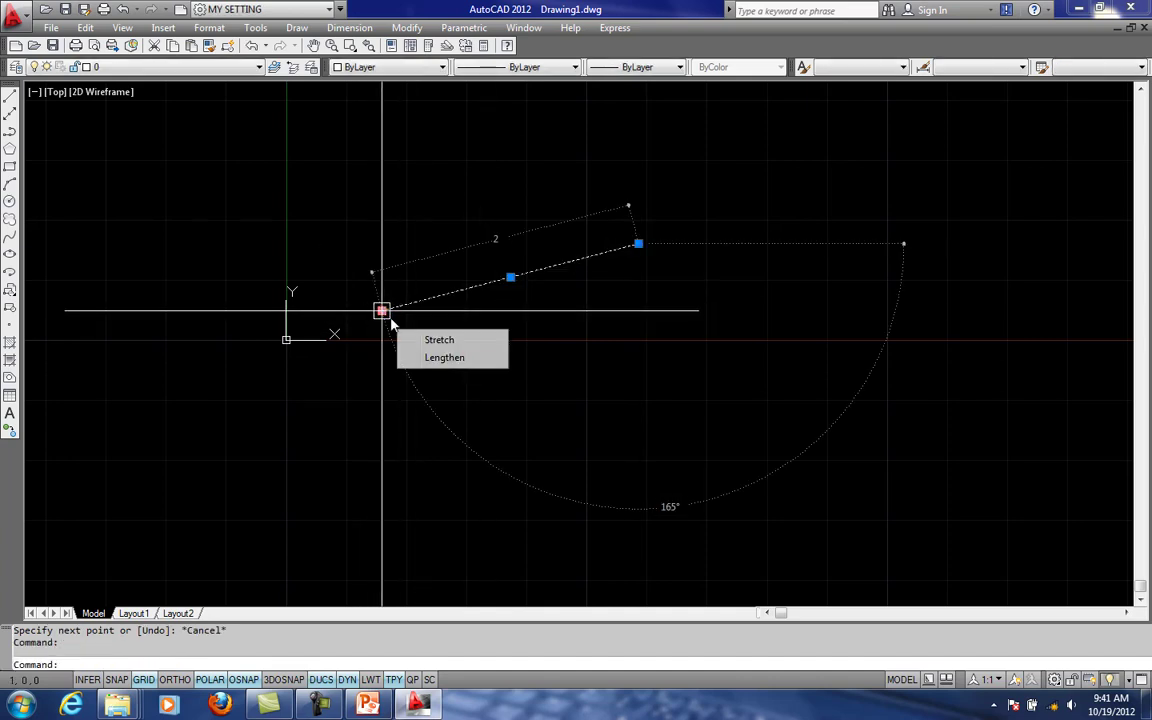
{"action": "type", "text": "id"}
{"action": "key", "text": "Return"}
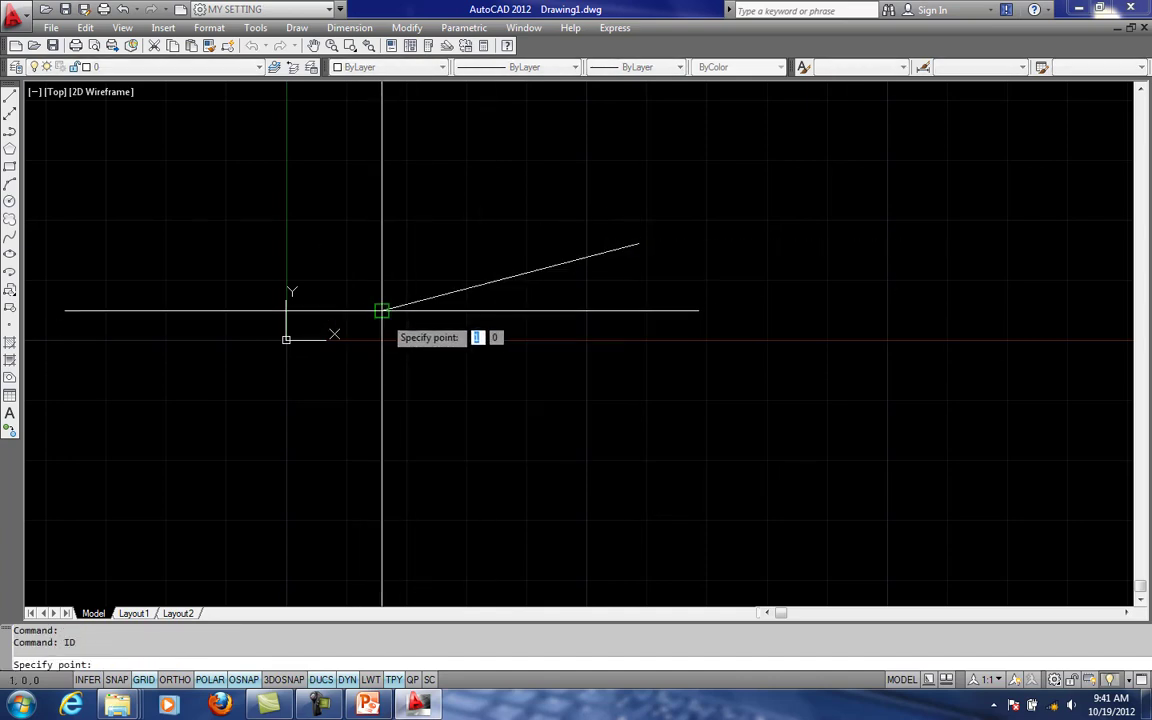
{"action": "left_click", "coordinate": [381, 311]}
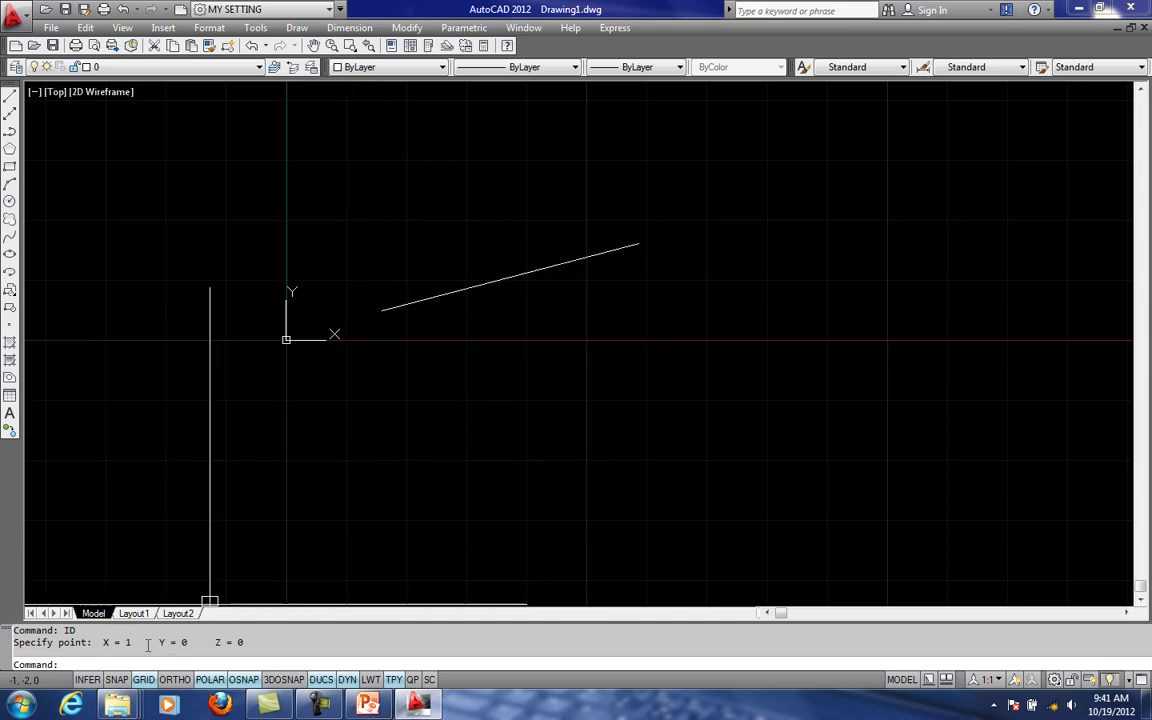
- Erase the slanted line near the origin
{"action": "scroll", "coordinate": [386, 355], "scroll_direction": "down", "scroll_amount": 7}
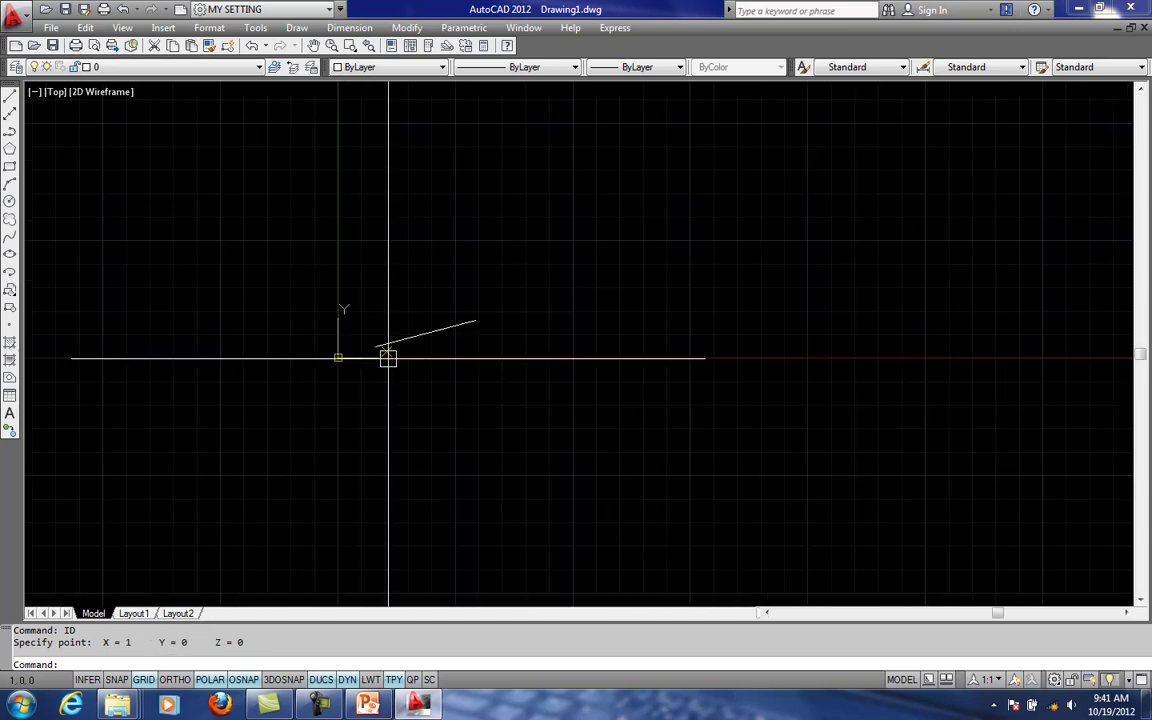
{"action": "left_click", "coordinate": [445, 373]}
{"action": "left_click", "coordinate": [327, 316]}
{"action": "key", "text": "Delete"}
{"action": "key", "text": "Escape"}
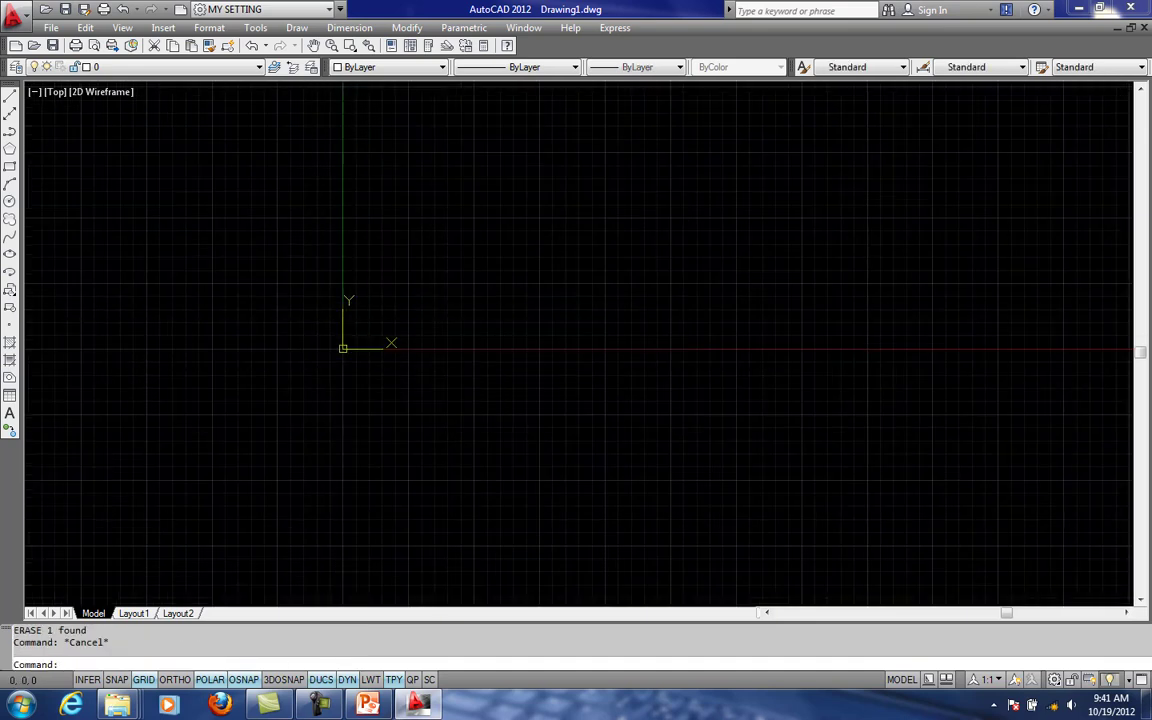
{"action": "type", "text": "UCS"}
{"action": "key", "text": "Return"}
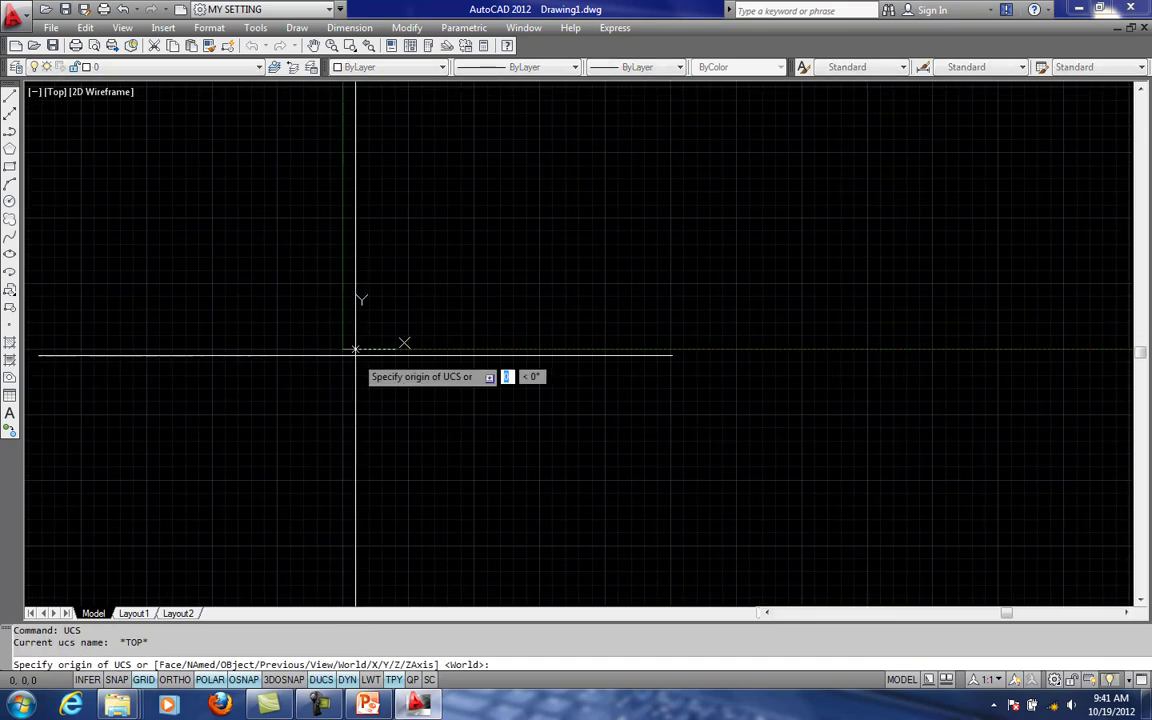
{"action": "key", "text": "Escape"}
{"action": "key", "text": "Escape"}
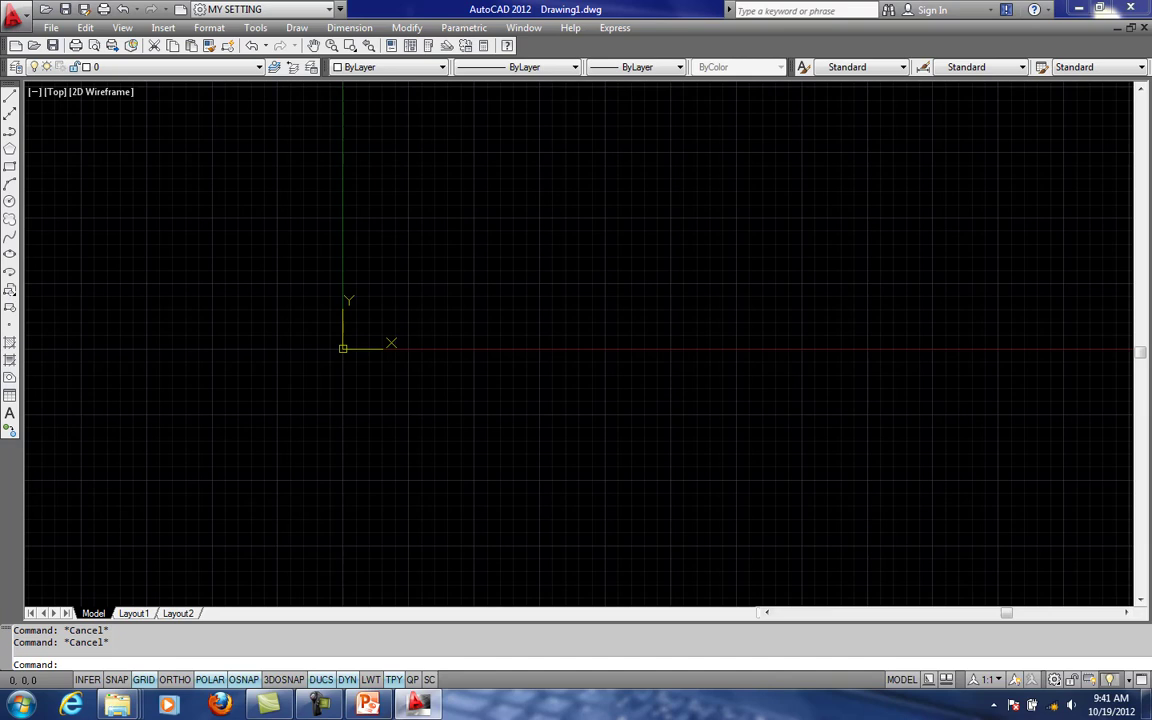
- Set the user coordinate system to World with the UCS command
{"action": "type", "text": "UCS"}
{"action": "key", "text": "Return"}
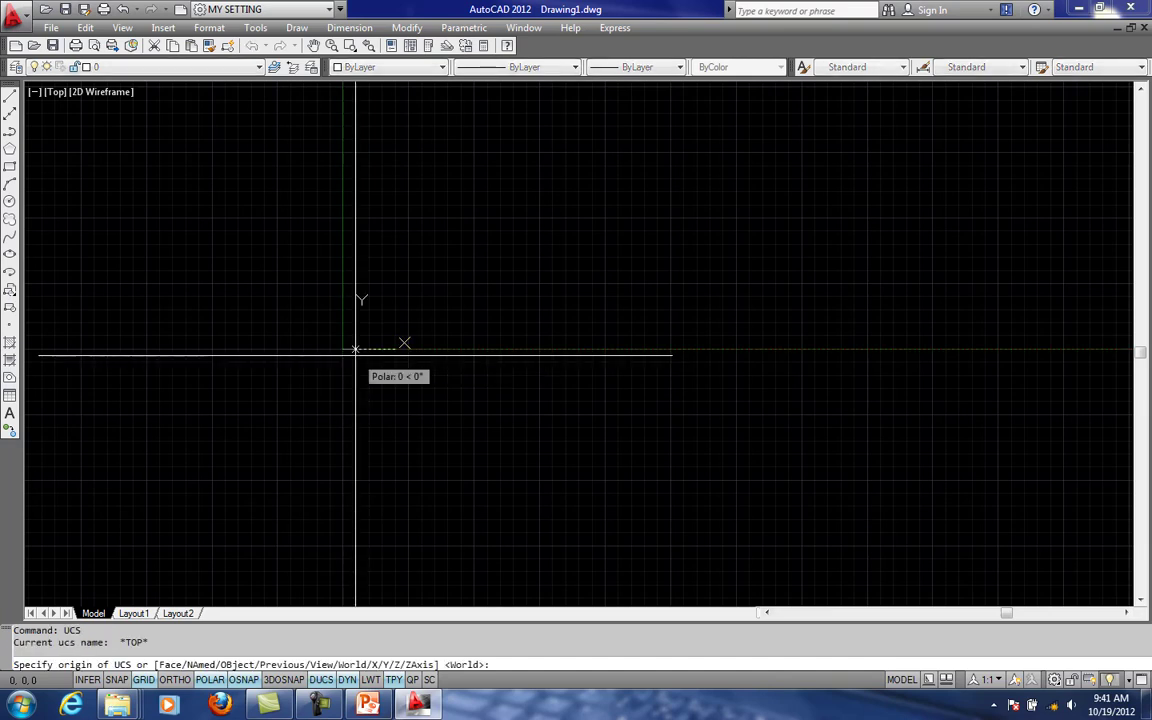
{"action": "type", "text": "W"}
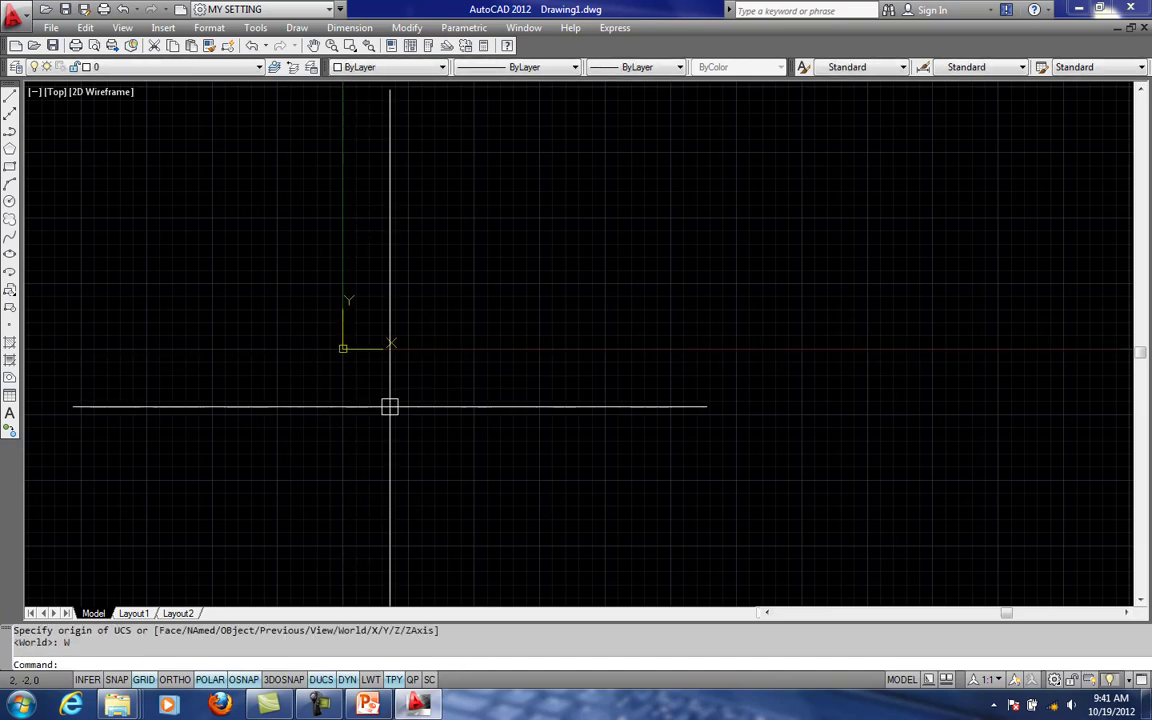
{"action": "key", "text": "Return"}
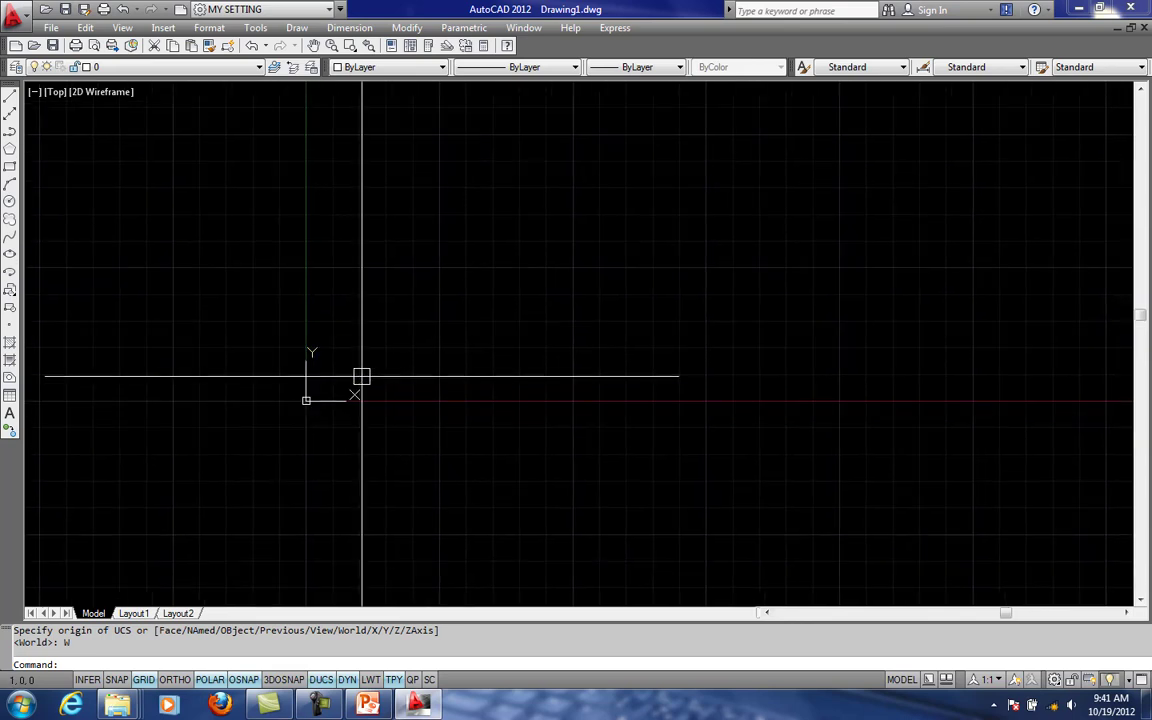
{"action": "type", "text": "L"}
{"action": "key", "text": "Return"}
{"action": "key", "text": "Escape"}
{"action": "key", "text": "Escape"}
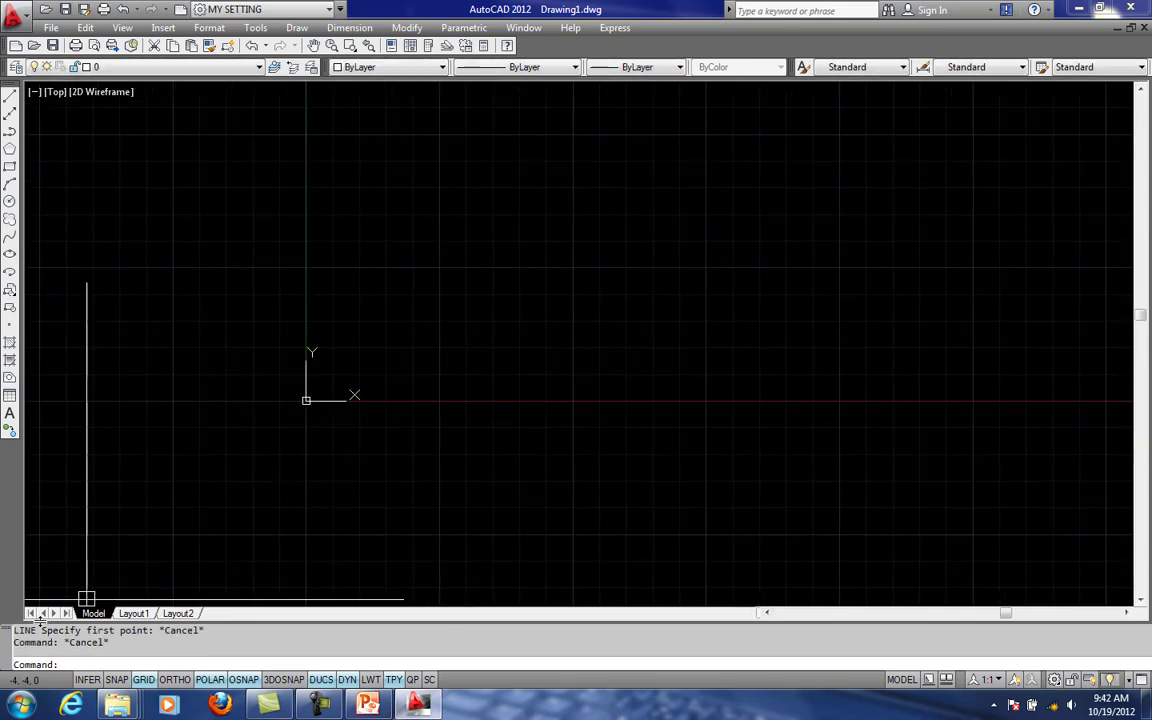
{"action": "key", "text": "Escape"}
- Examine the grid and coordinate read-out around the origin at closer and wider zoom levels
{"action": "scroll", "coordinate": [383, 376], "scroll_direction": "up", "scroll_amount": 3}
{"action": "middle_click_drag", "start_coordinate": [337, 428], "coordinate": [388, 396]}
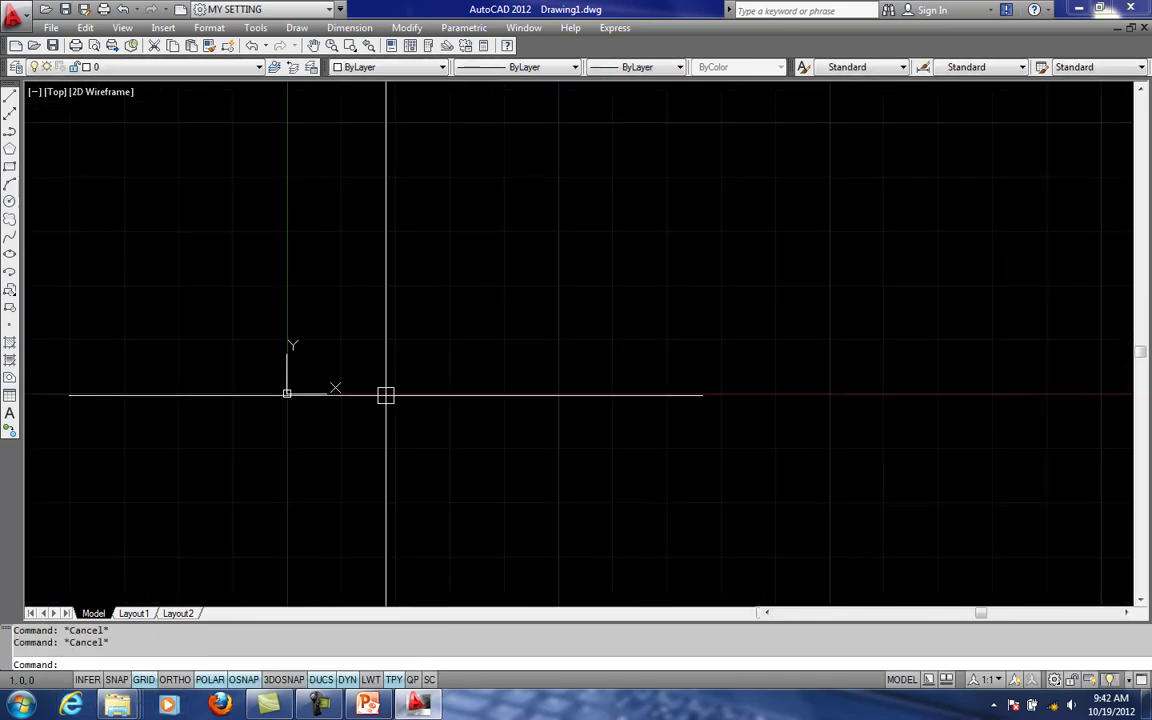
{"action": "scroll", "coordinate": [318, 432], "scroll_direction": "up", "scroll_amount": 3}
{"action": "scroll", "coordinate": [265, 328], "scroll_direction": "up", "scroll_amount": 3}
{"action": "scroll", "coordinate": [314, 378], "scroll_direction": "down", "scroll_amount": 3}
{"action": "scroll", "coordinate": [337, 352], "scroll_direction": "down", "scroll_amount": 3}
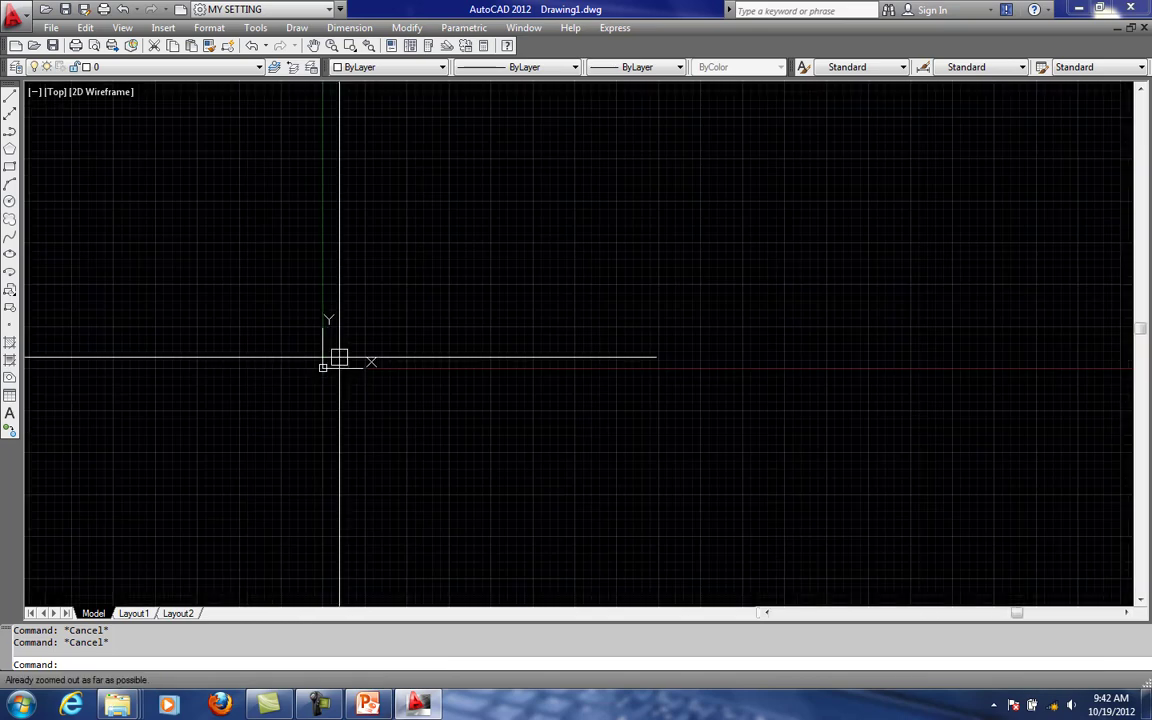
{"action": "scroll", "coordinate": [373, 348], "scroll_direction": "up", "scroll_amount": 5}
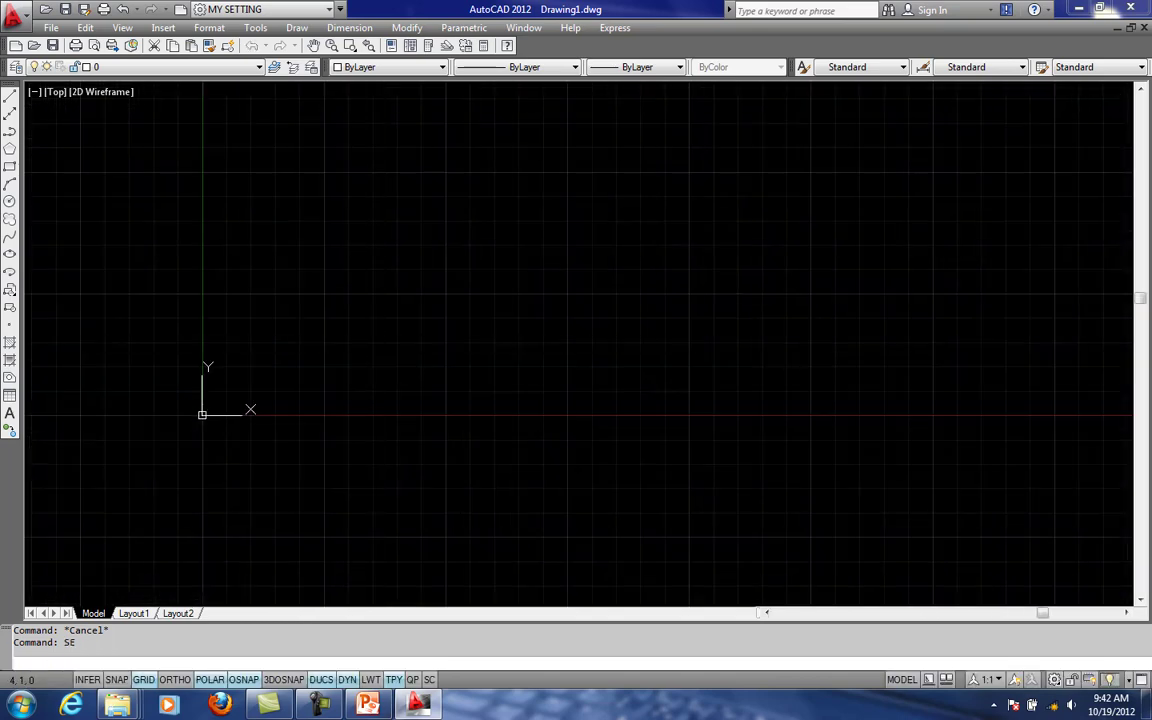
- Review the snap and grid drafting settings, close them without changes, and look over the grid around the origin
{"action": "type", "text": "SE"}
{"action": "key", "text": "Return"}
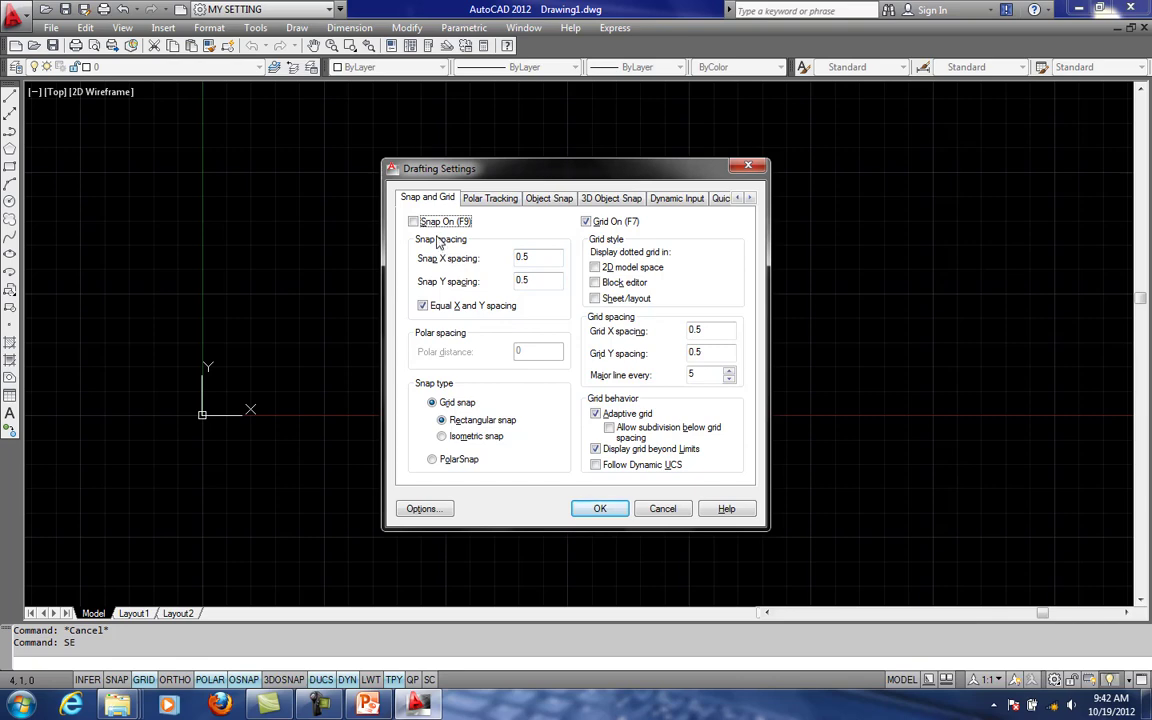
{"action": "key", "text": "Escape"}
{"action": "scroll", "coordinate": [211, 442], "scroll_direction": "down", "scroll_amount": 5}
{"action": "scroll", "coordinate": [442, 353], "scroll_direction": "up", "scroll_amount": 4}
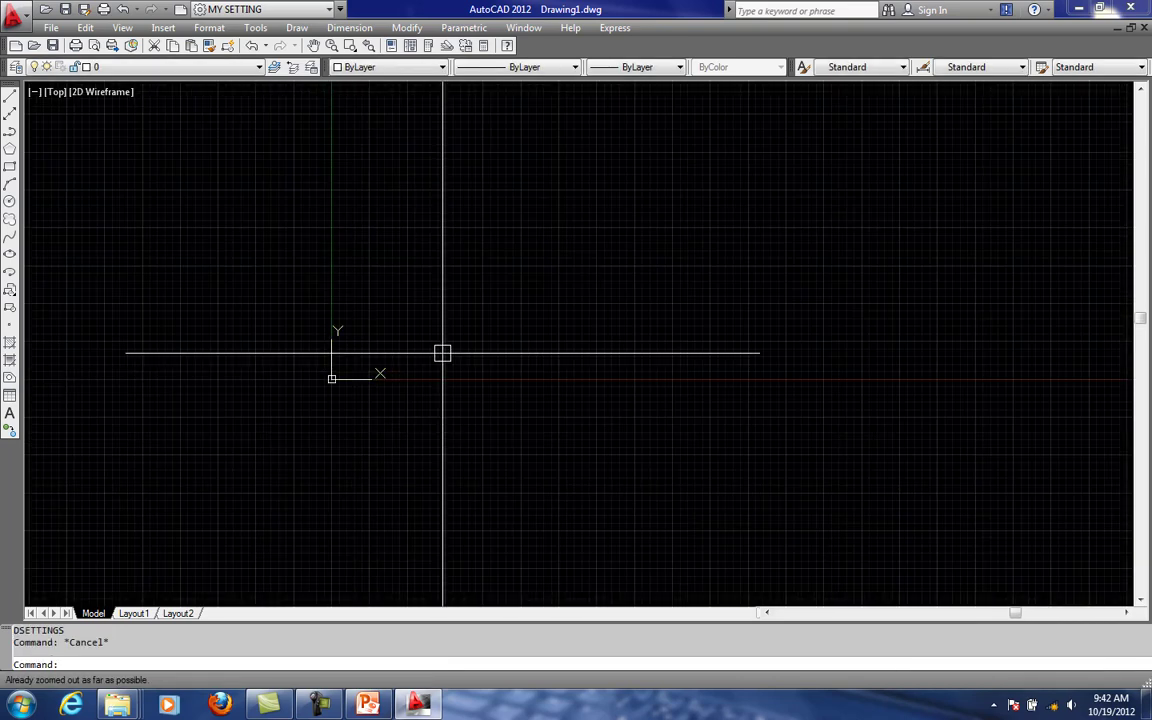
{"action": "middle_click_drag", "start_coordinate": [442, 353], "coordinate": [426, 401]}
{"action": "middle_click_drag", "start_coordinate": [250, 417], "coordinate": [249, 401]}
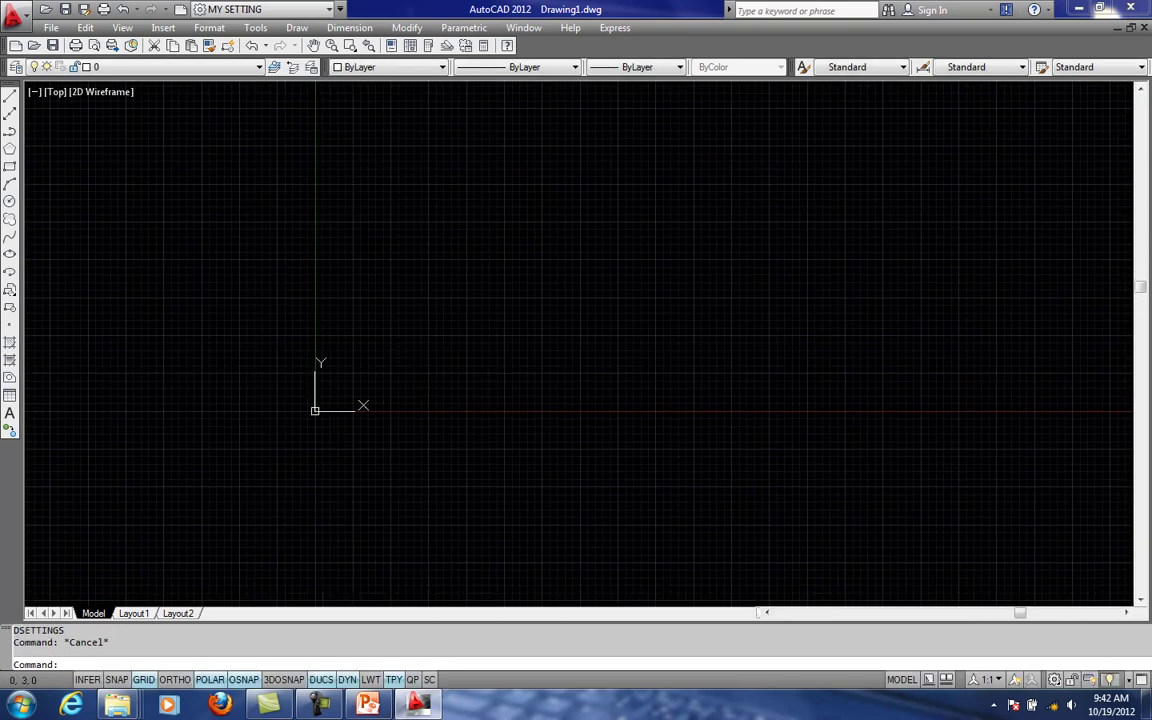
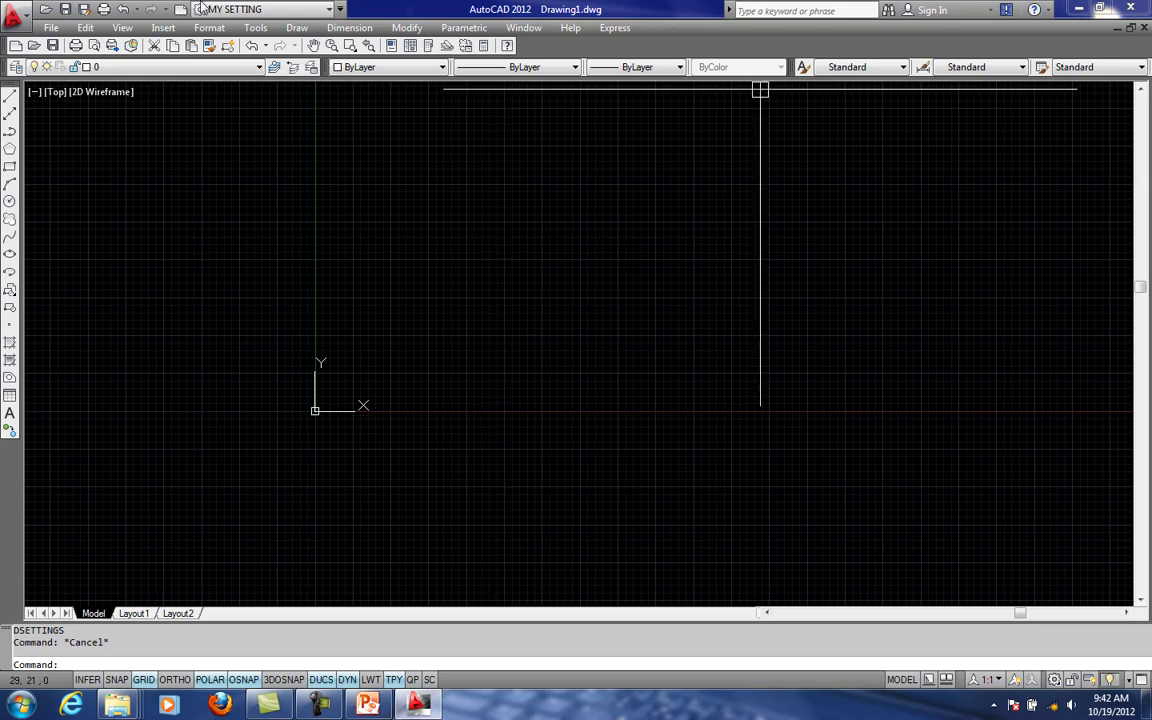
- Close Drawing1.dwg and exit AutoCAD, answering the save prompt
{"action": "left_click", "coordinate": [198, 69]}
{"action": "left_click", "coordinate": [299, 131]}
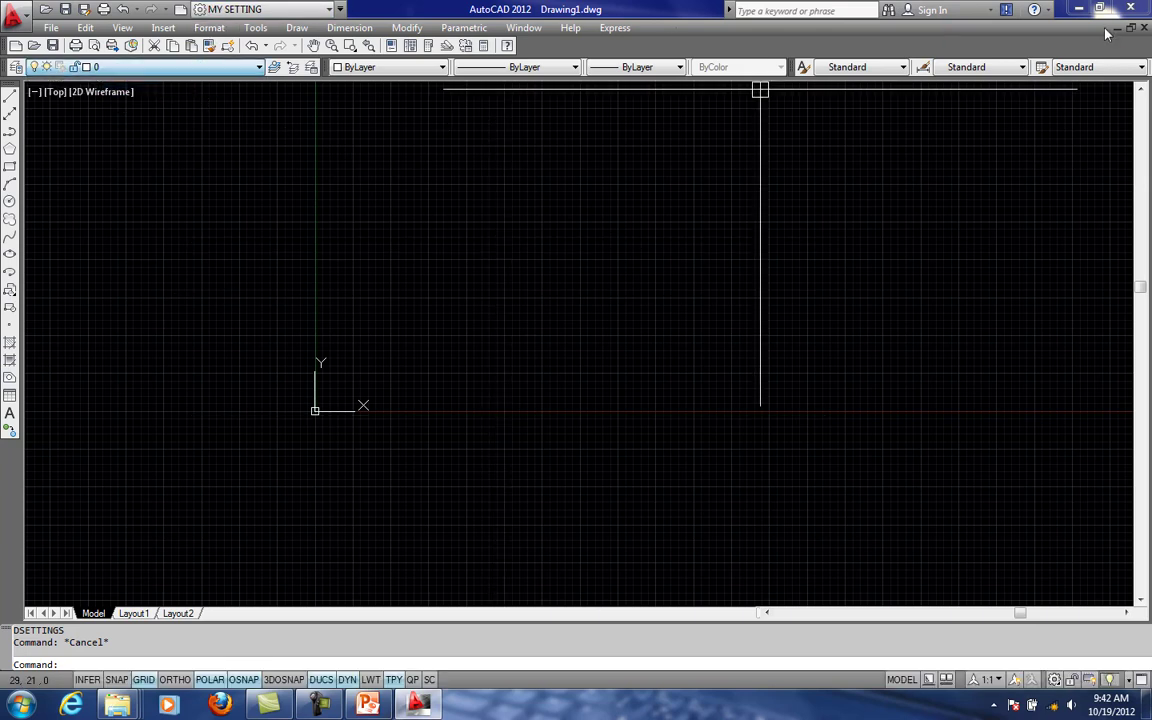
{"action": "left_click", "coordinate": [1134, 7]}
{"action": "left_click", "coordinate": [591, 388]}
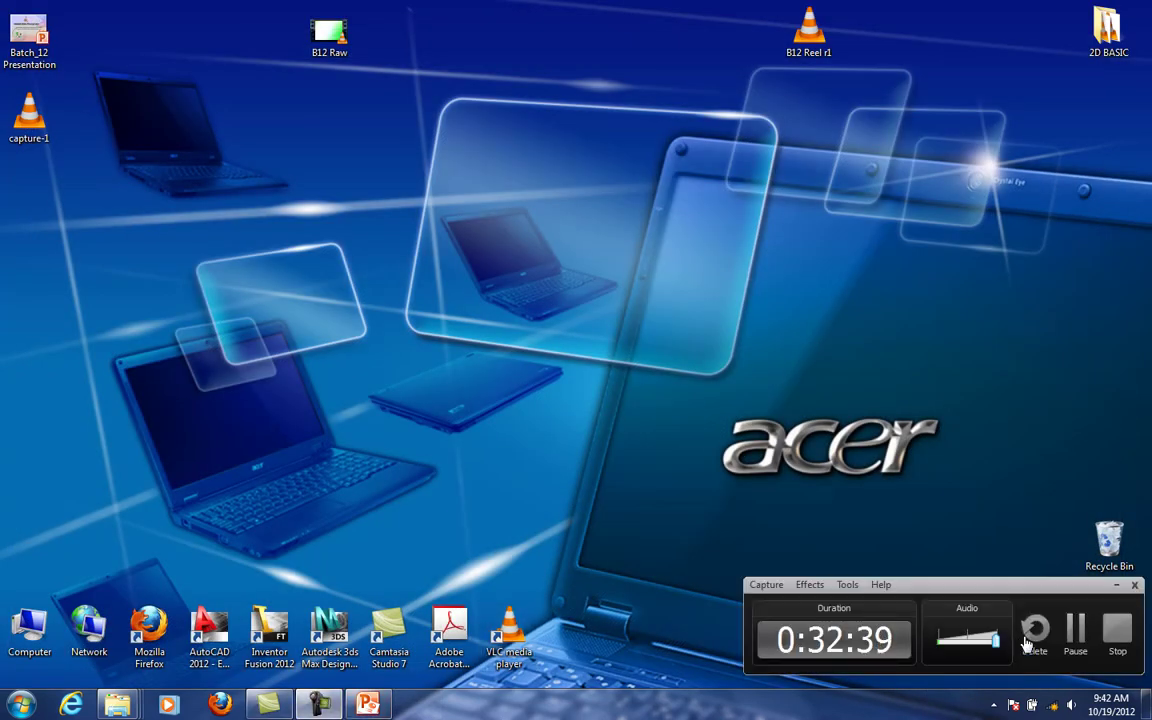
{"action": "left_click", "coordinate": [1077, 630]}
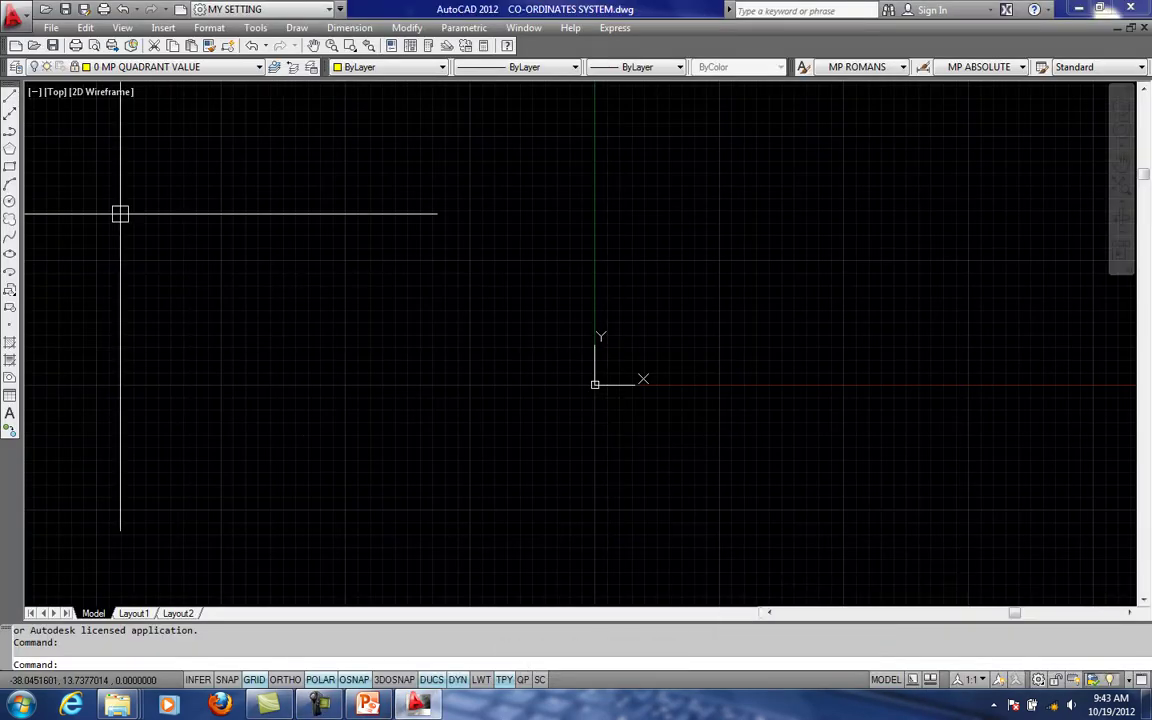
- Turn on the 0 MP QUADRANT ARROW layer in CO-ORDINATES SYSTEM.dwg
{"action": "left_click", "coordinate": [128, 66]}
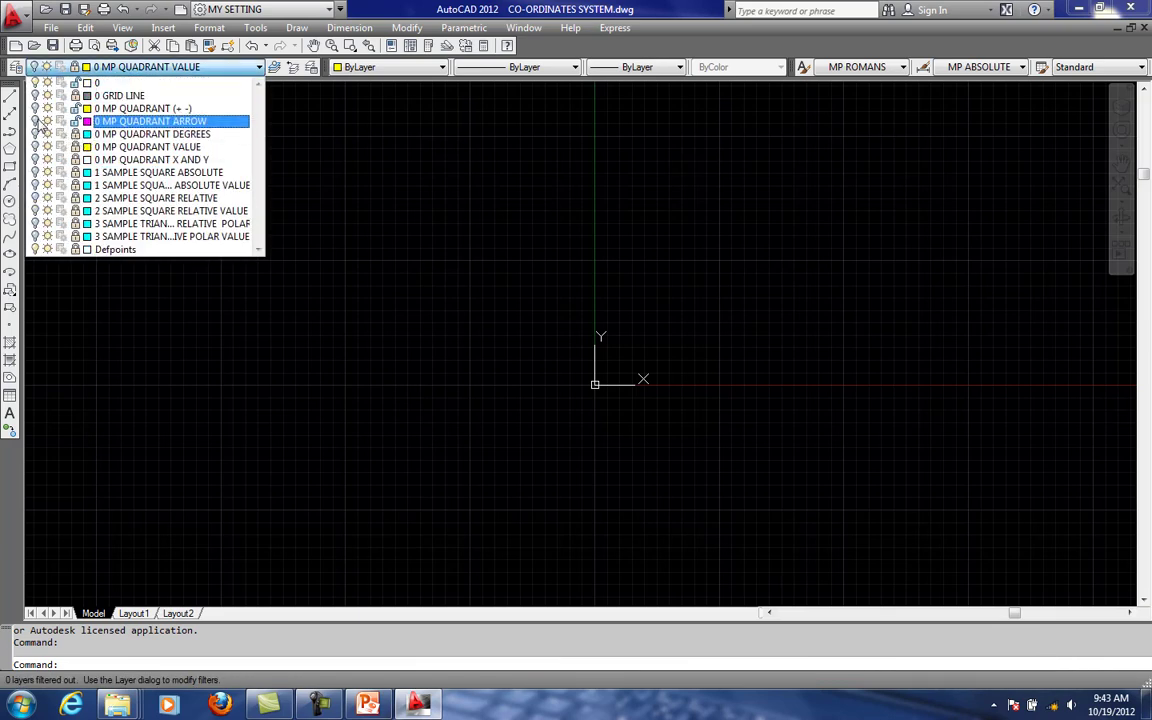
{"action": "left_click", "coordinate": [38, 121]}
{"action": "left_click", "coordinate": [652, 297]}
{"action": "middle_click_drag", "start_coordinate": [642, 360], "coordinate": [490, 364]}
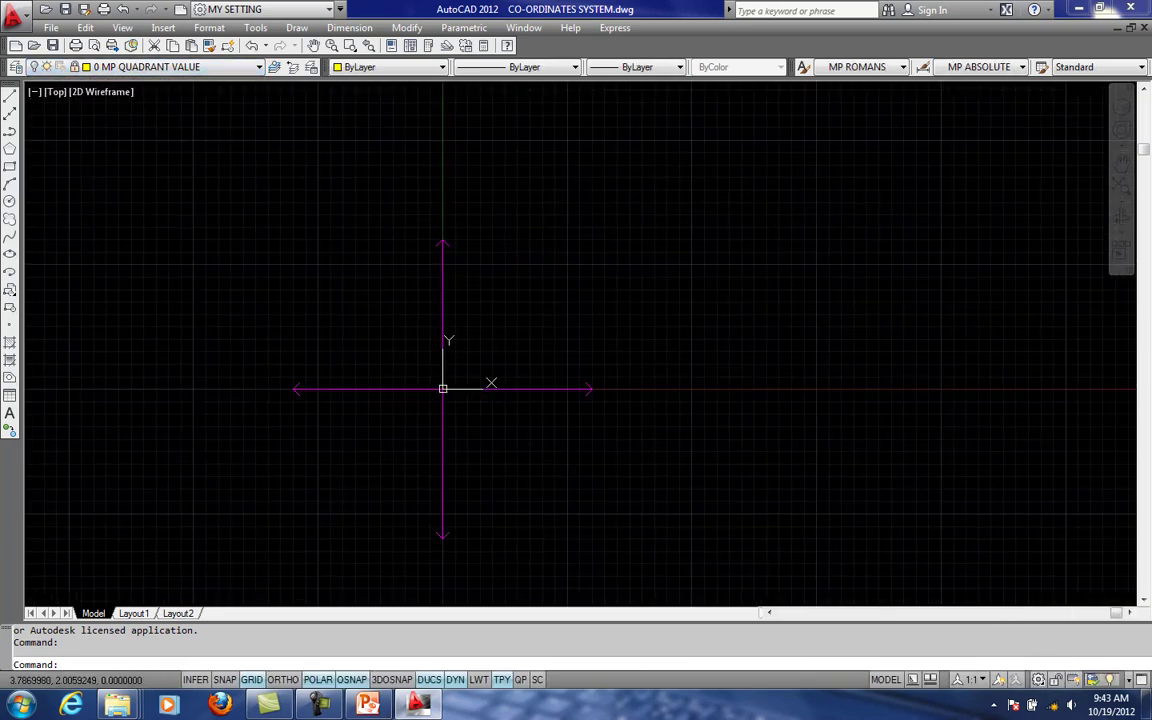
- Turn on the 0 MP QUADRANT (+ -) and 0 MP QUADRANT VALUE layers
{"action": "left_click", "coordinate": [130, 66]}
{"action": "scroll", "coordinate": [57, 125], "scroll_direction": "up", "scroll_amount": 1}
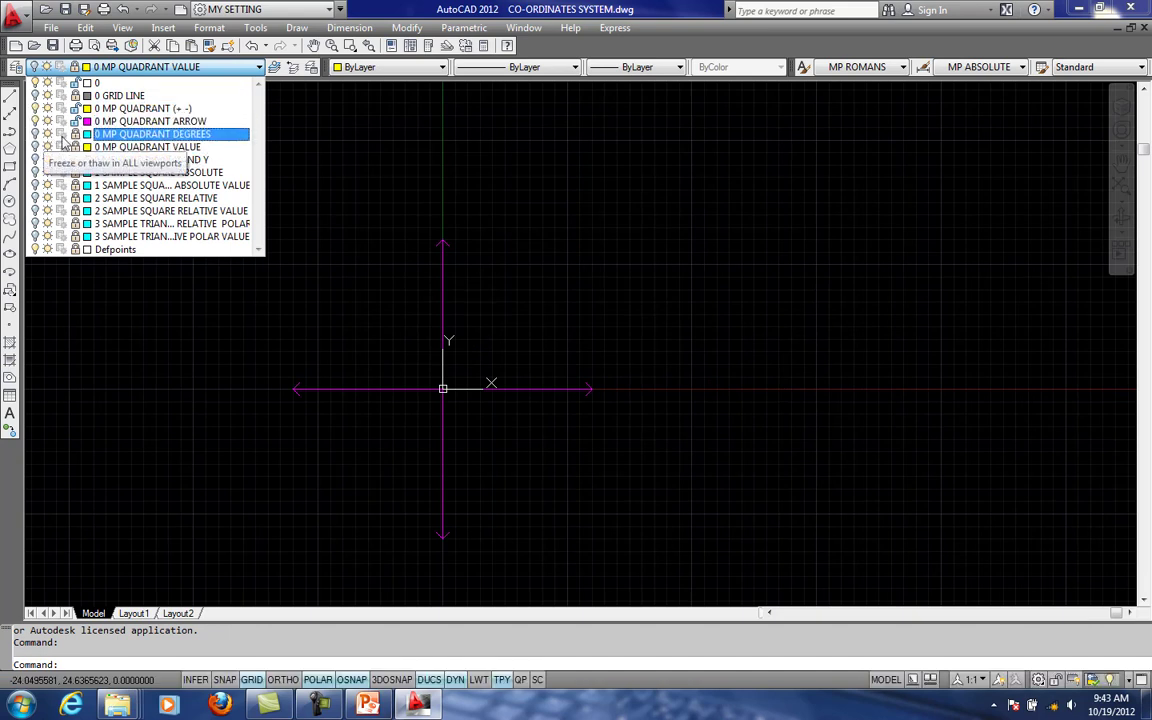
{"action": "left_click", "coordinate": [605, 388]}
{"action": "middle_click_drag", "start_coordinate": [605, 388], "coordinate": [693, 413]}
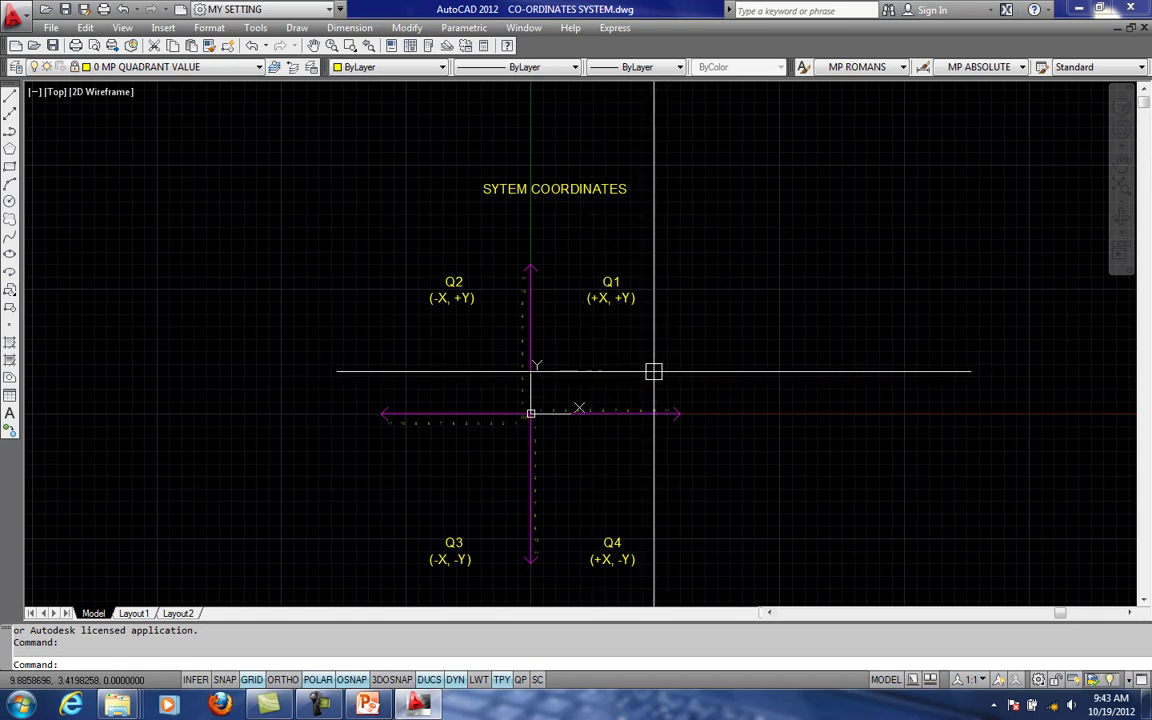
- Examine the four quadrant sign labels, the numbering along both axes and the origin of the coordinate diagram
{"action": "middle_click_drag", "start_coordinate": [651, 368], "coordinate": [636, 361]}
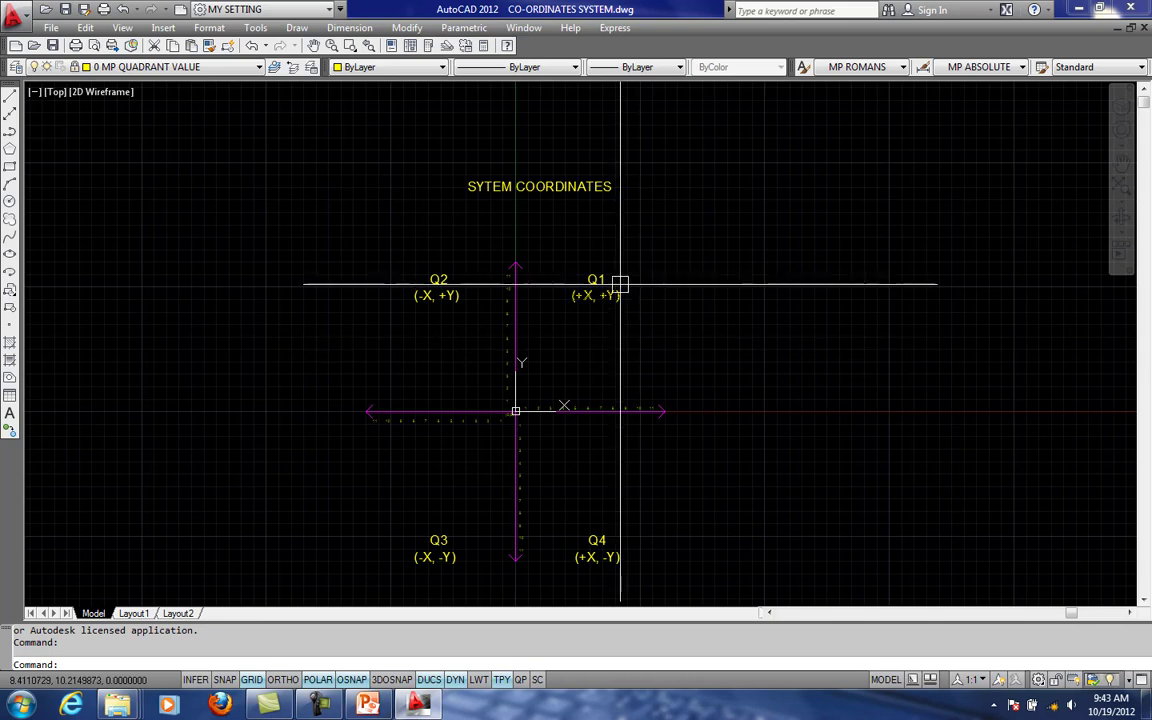
{"action": "scroll", "coordinate": [549, 395], "scroll_direction": "up", "scroll_amount": 3}
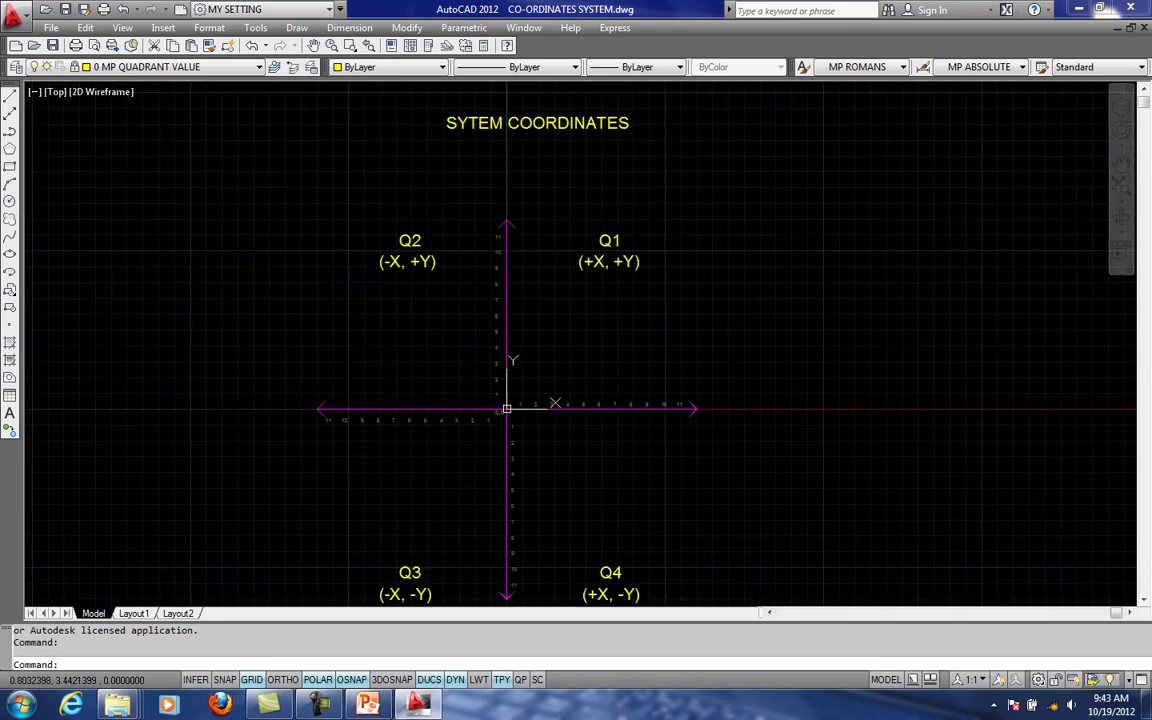
{"action": "scroll", "coordinate": [524, 420], "scroll_direction": "up", "scroll_amount": 3}
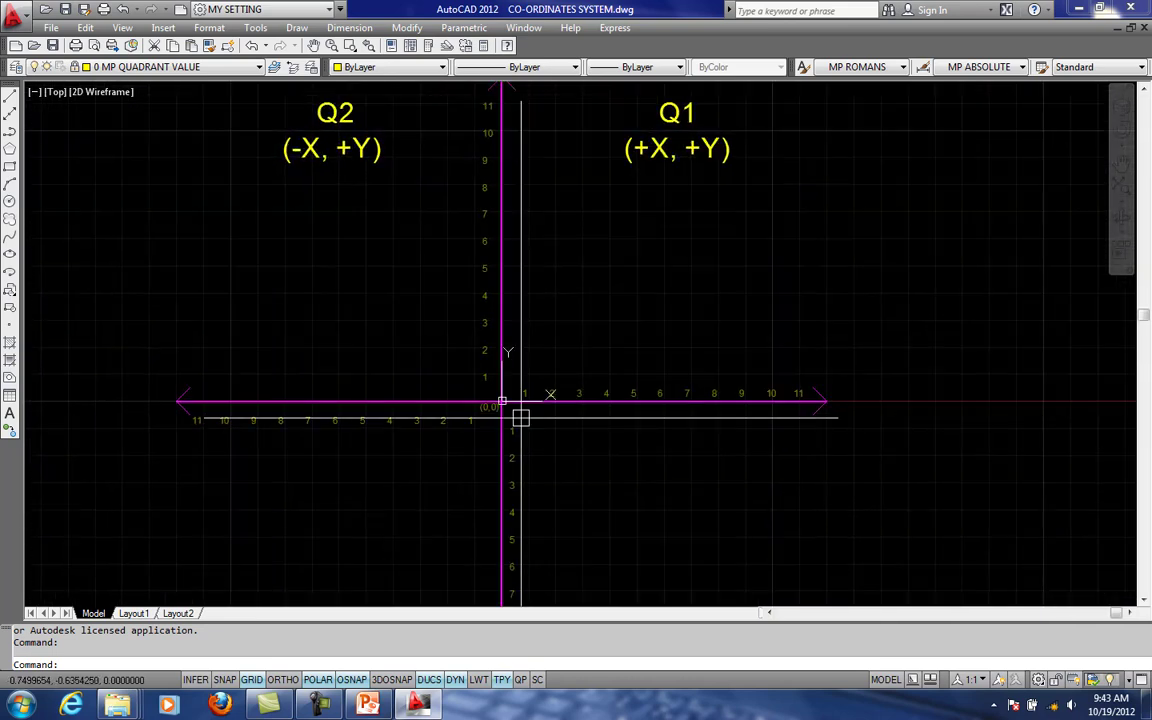
{"action": "scroll", "coordinate": [520, 418], "scroll_direction": "up", "scroll_amount": 3}
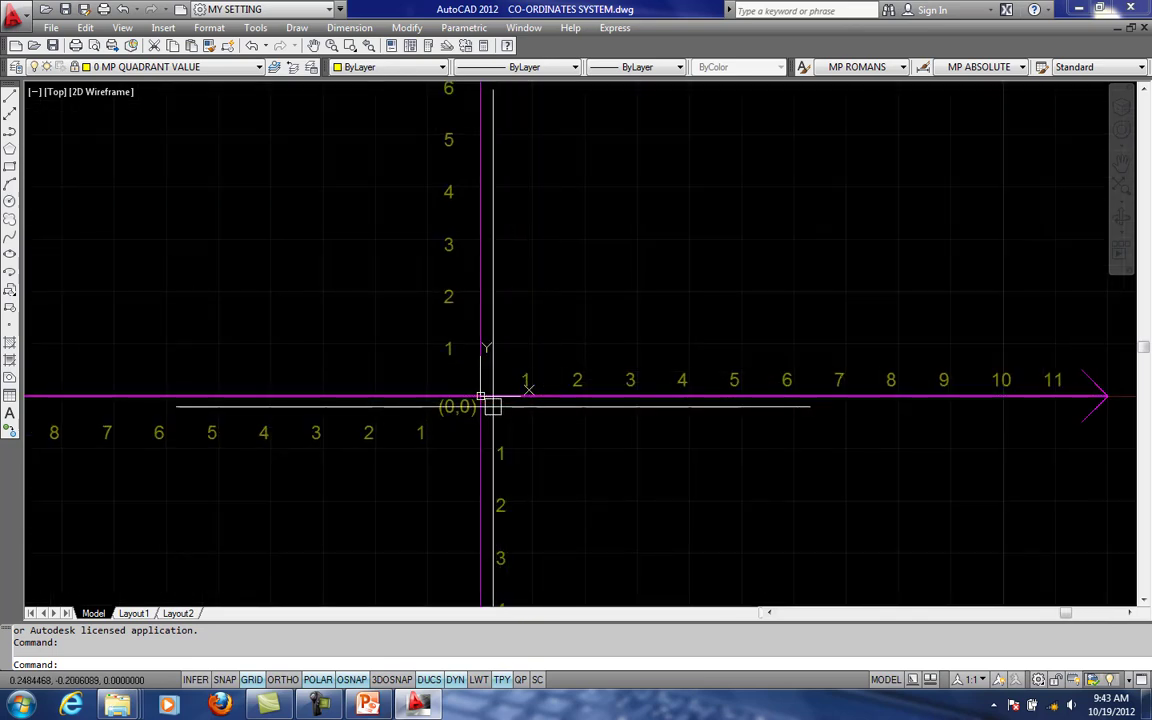
{"action": "scroll", "coordinate": [480, 395], "scroll_direction": "down", "scroll_amount": 4}
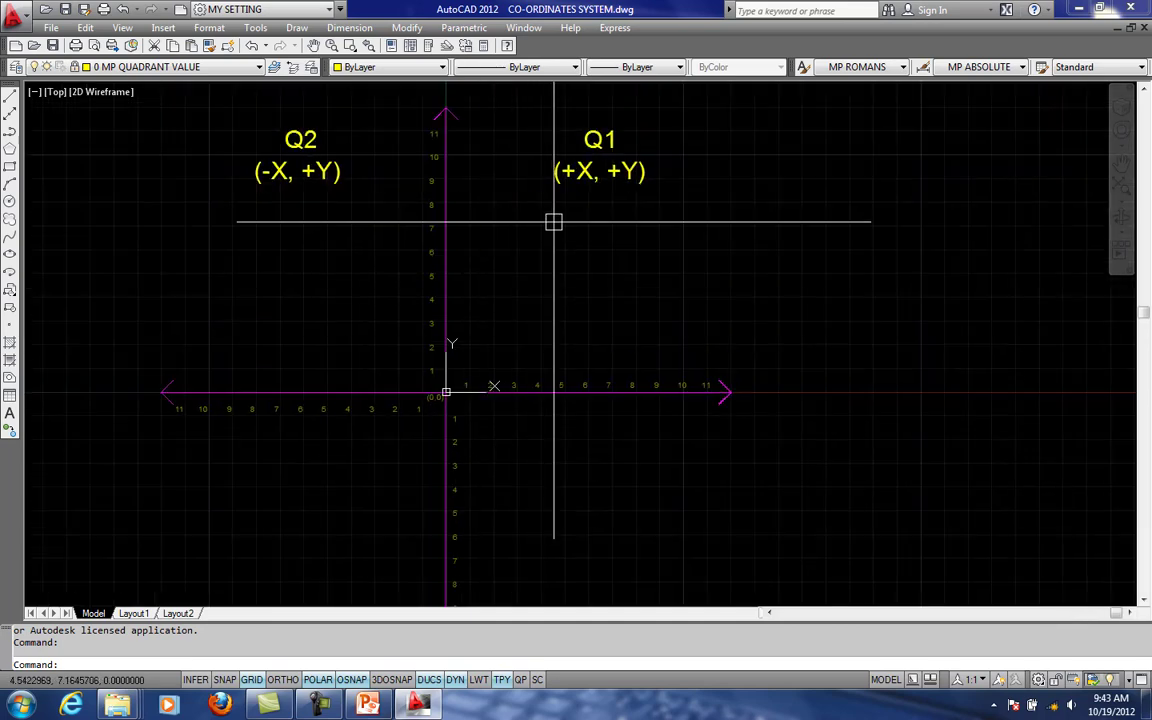
{"action": "middle_click_drag", "start_coordinate": [552, 260], "coordinate": [590, 278]}
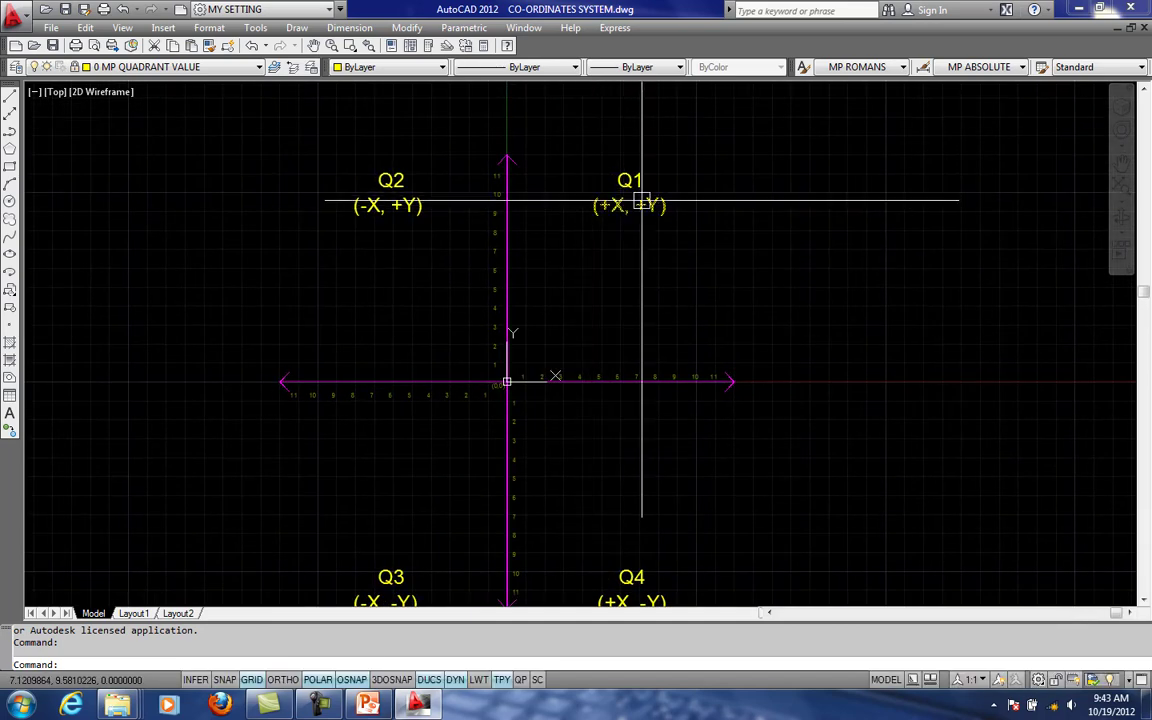
{"action": "scroll", "coordinate": [608, 233], "scroll_direction": "down", "scroll_amount": 1}
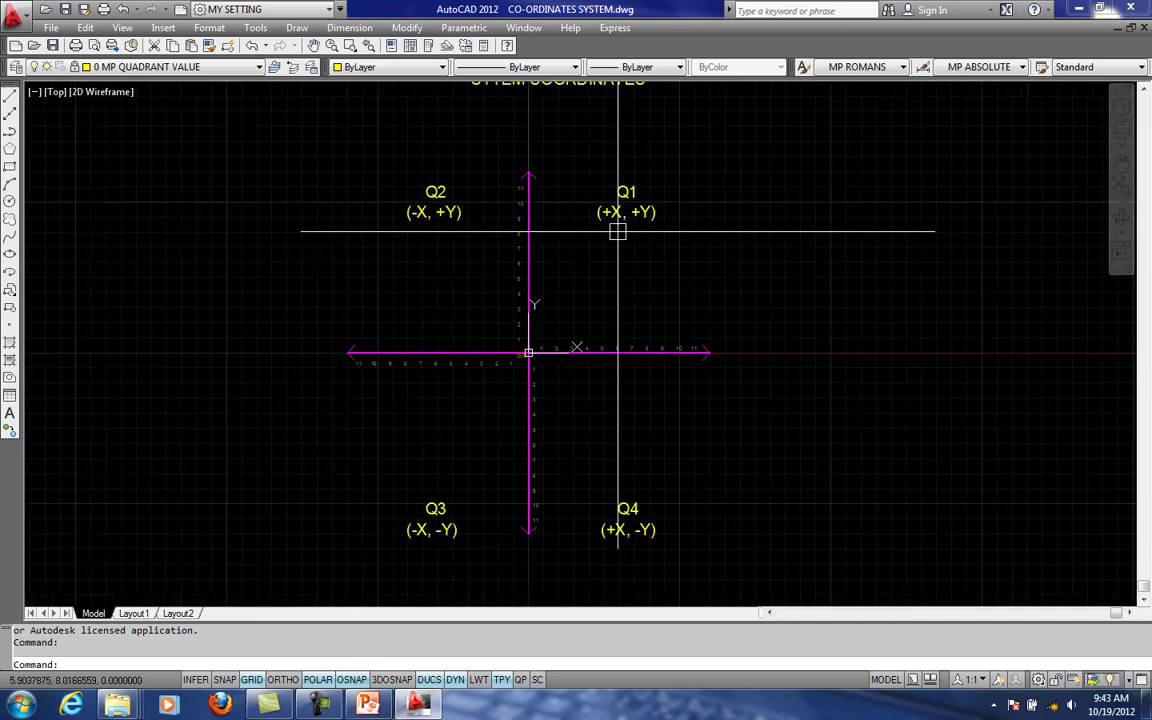
{"action": "middle_click_drag", "start_coordinate": [617, 231], "coordinate": [595, 144]}
{"action": "middle_click_drag", "start_coordinate": [685, 296], "coordinate": [687, 381]}
{"action": "middle_click_drag", "start_coordinate": [607, 194], "coordinate": [612, 240]}
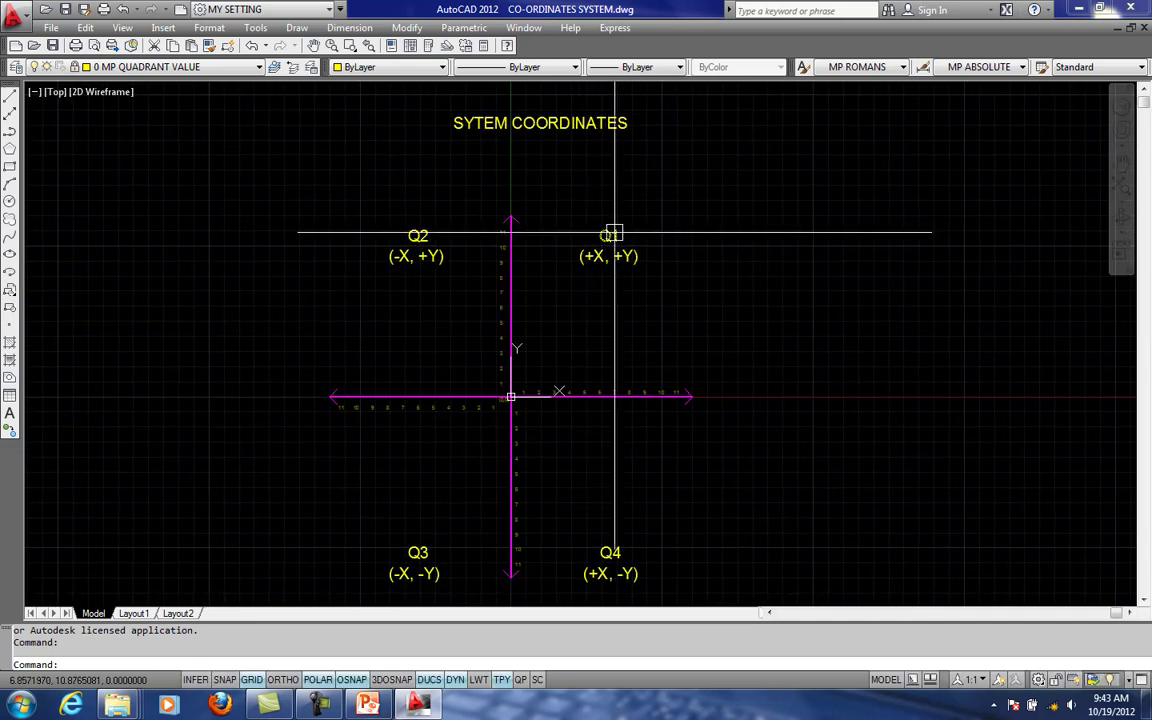
{"action": "scroll", "coordinate": [629, 252], "scroll_direction": "up", "scroll_amount": 1}
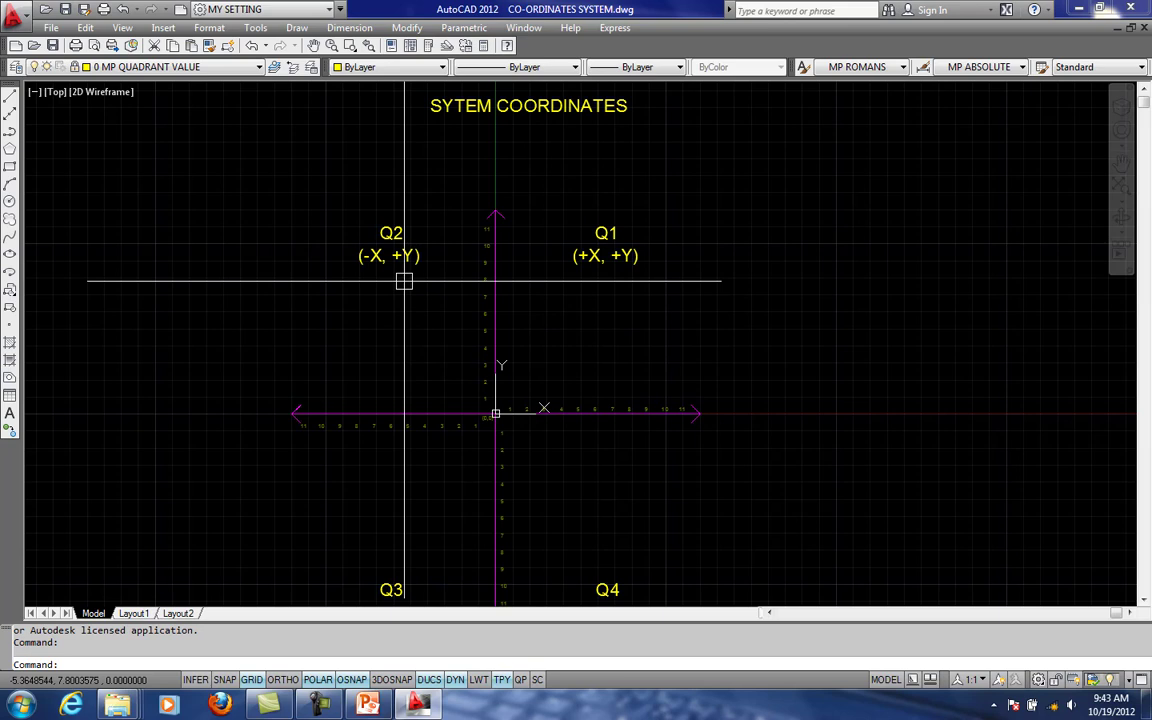
{"action": "middle_click_drag", "start_coordinate": [399, 381], "coordinate": [404, 301]}
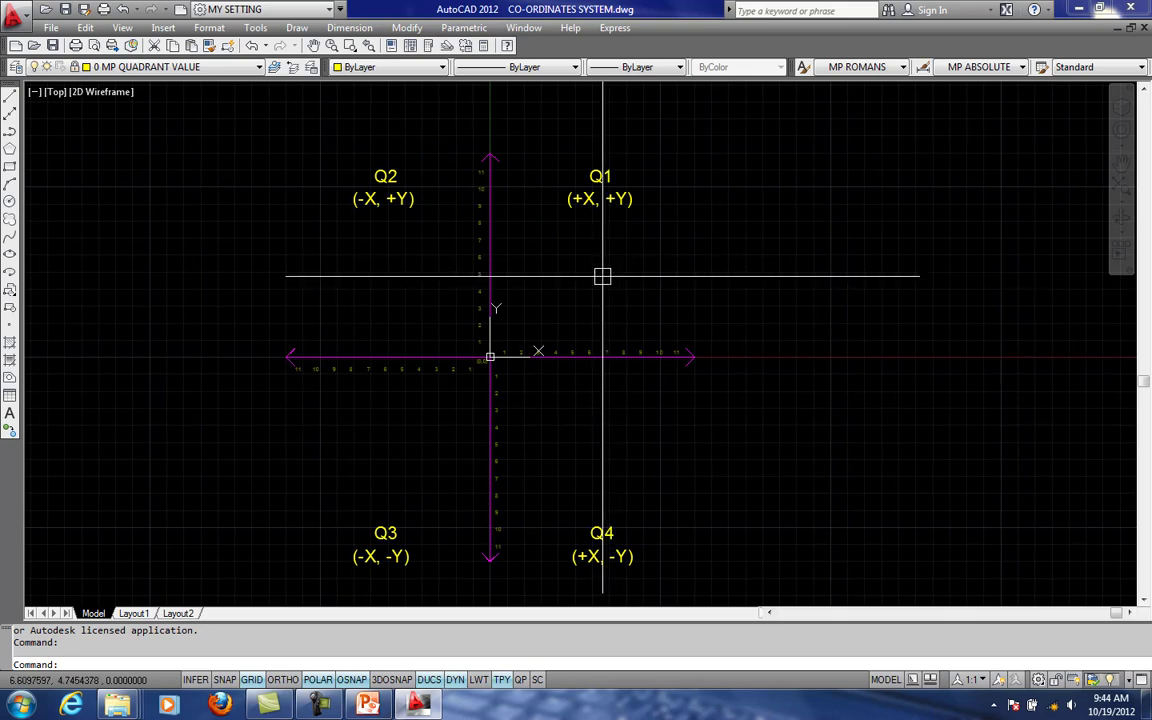
{"action": "middle_click_drag", "start_coordinate": [597, 303], "coordinate": [587, 345]}
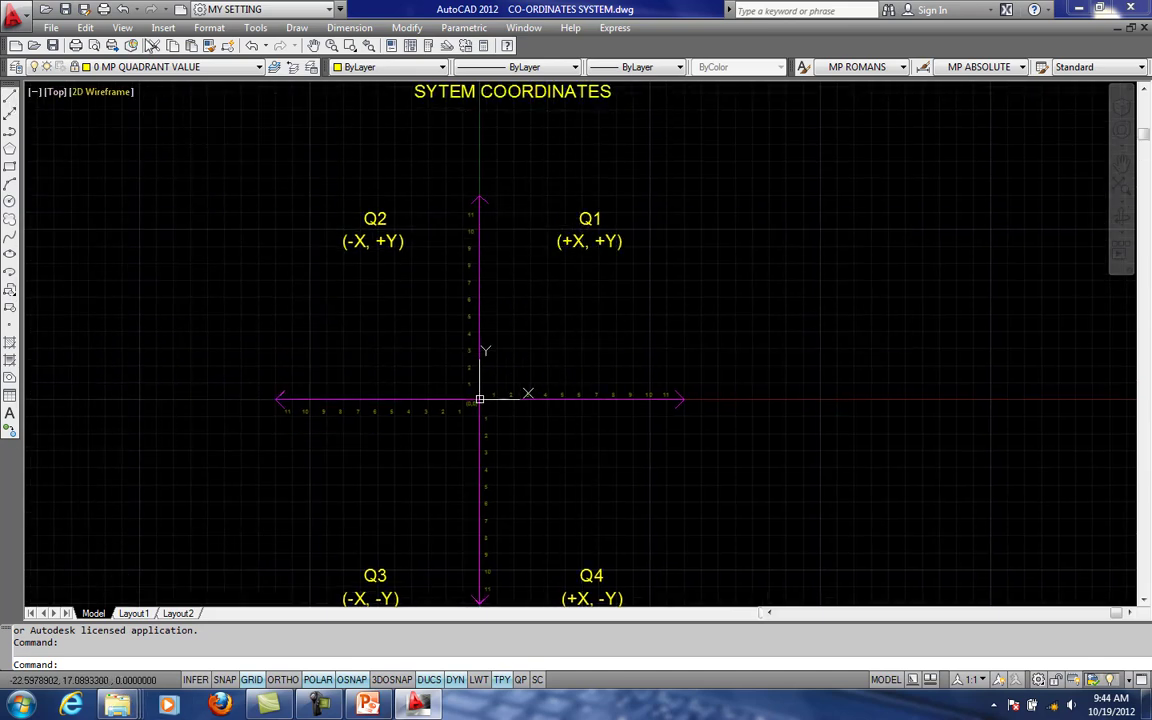
- Turn on the 0 MP QUADRANT DEGREES layer
{"action": "left_click", "coordinate": [146, 66]}
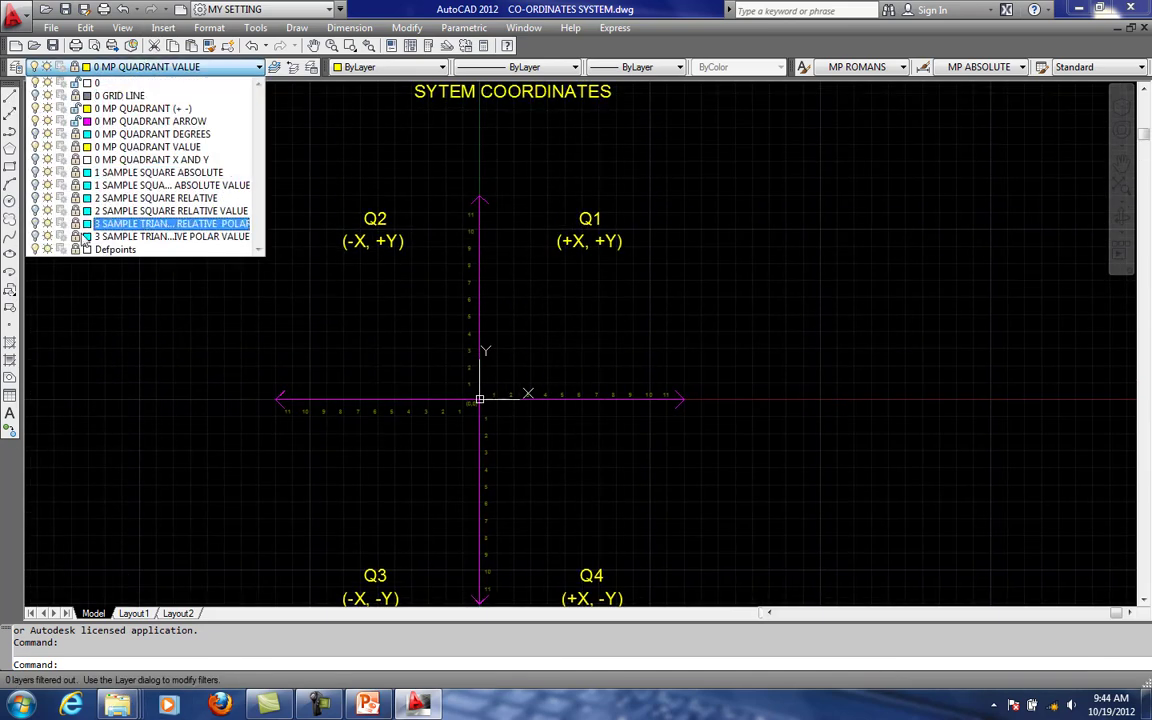
{"action": "left_click", "coordinate": [35, 135]}
{"action": "left_click", "coordinate": [769, 342]}
{"action": "scroll", "coordinate": [676, 478], "scroll_direction": "up", "scroll_amount": 1}
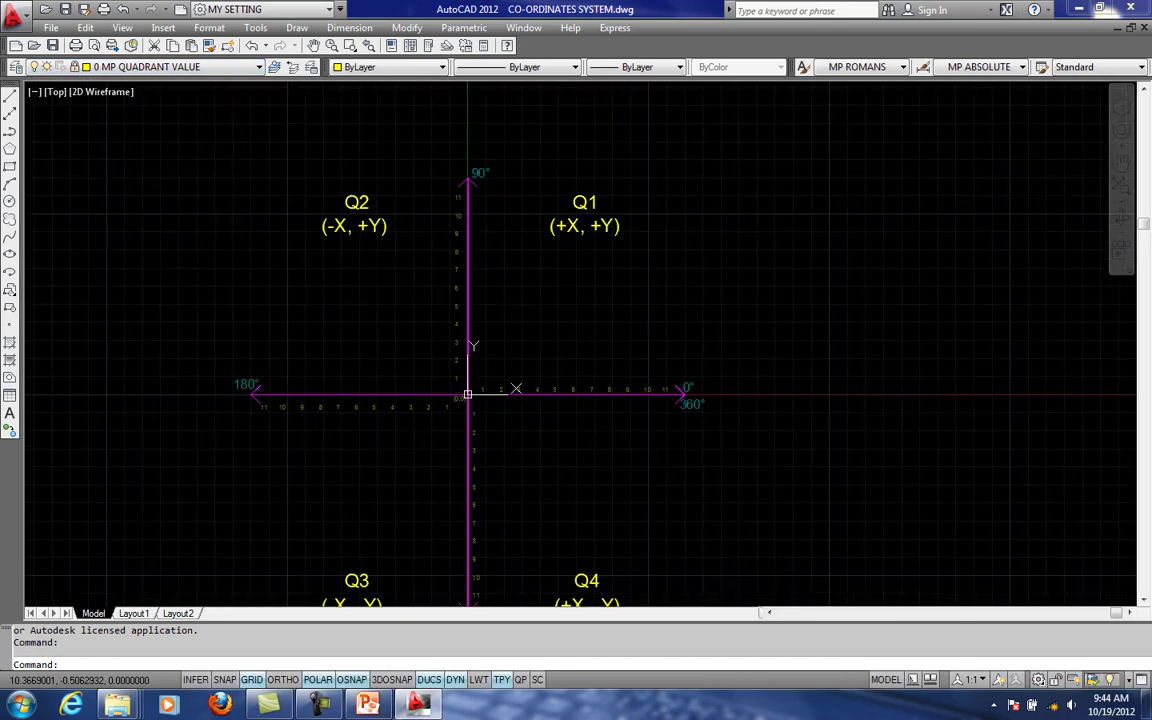
{"action": "scroll", "coordinate": [672, 384], "scroll_direction": "up", "scroll_amount": 1}
- Examine the degree labels at the ends of the horizontal and vertical axis arrows
{"action": "left_click", "coordinate": [136, 67]}
{"action": "left_click", "coordinate": [729, 322]}
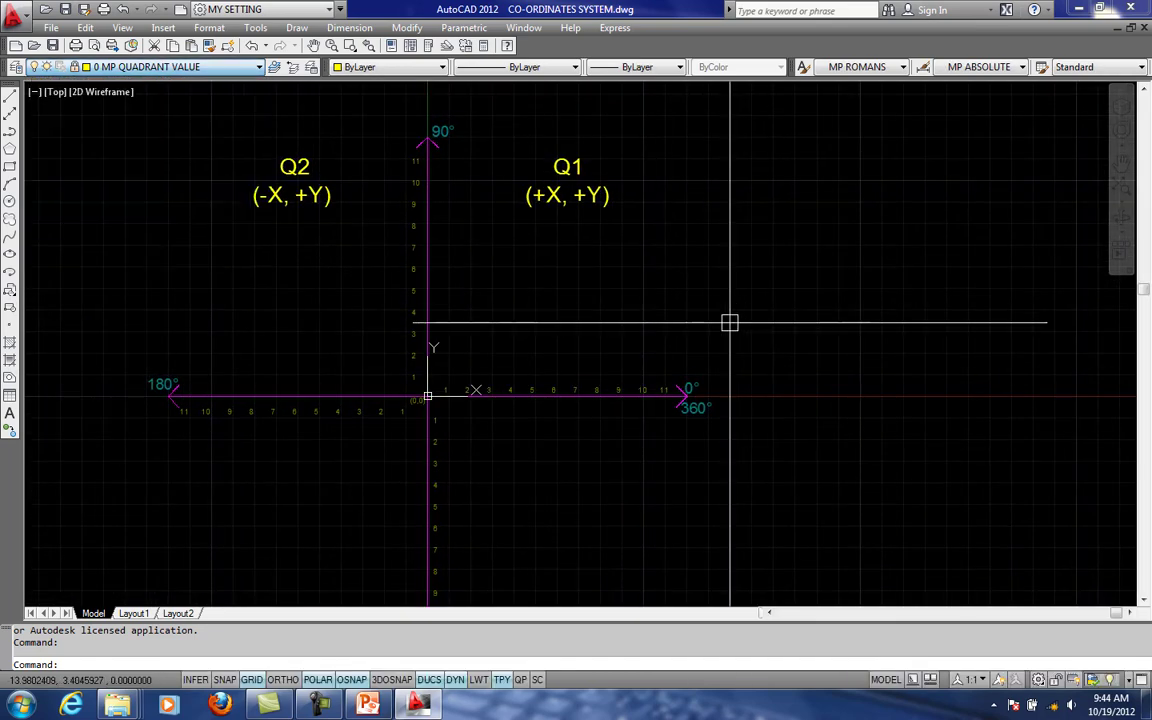
{"action": "scroll", "coordinate": [679, 400], "scroll_direction": "up", "scroll_amount": 2}
{"action": "middle_click_drag", "start_coordinate": [679, 396], "coordinate": [765, 431]}
{"action": "scroll", "coordinate": [766, 437], "scroll_direction": "up", "scroll_amount": 2}
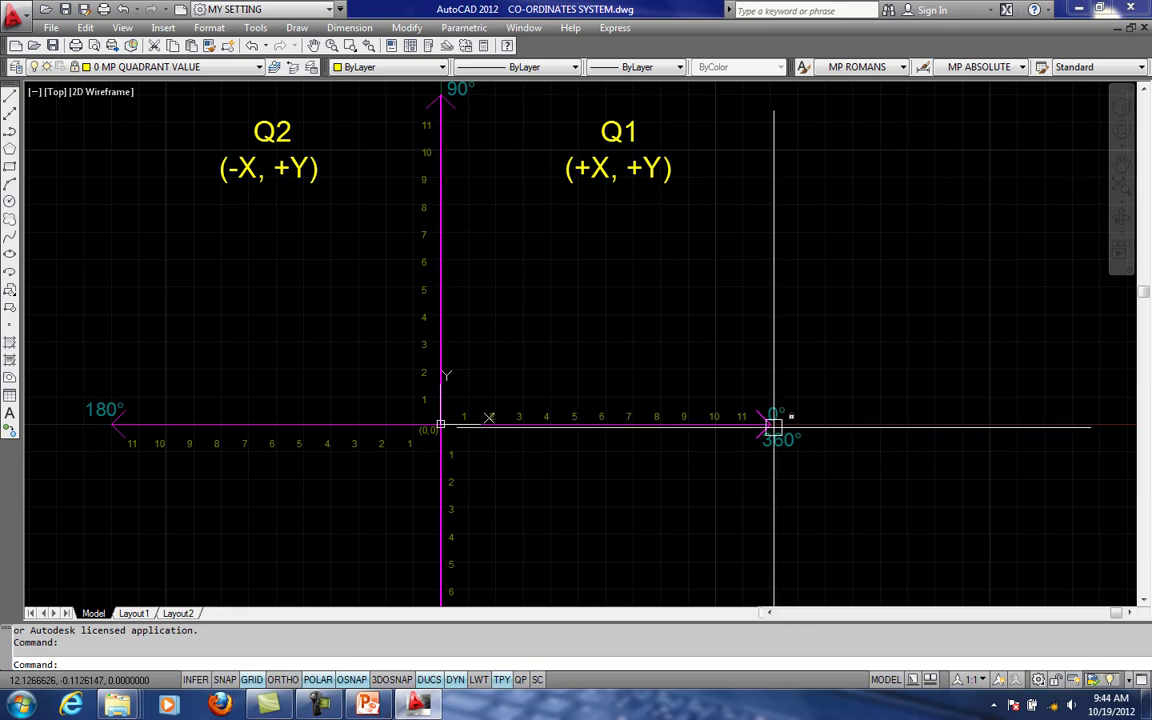
{"action": "middle_click_drag", "start_coordinate": [775, 427], "coordinate": [905, 407]}
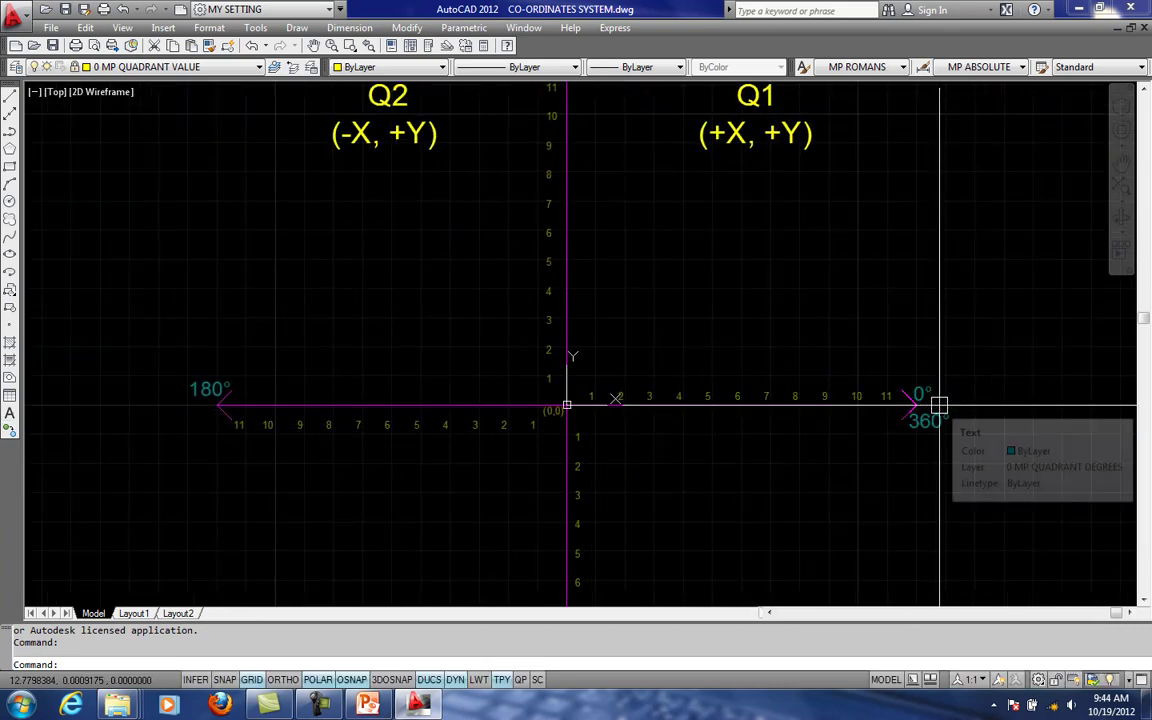
{"action": "middle_click_drag", "start_coordinate": [726, 192], "coordinate": [714, 274]}
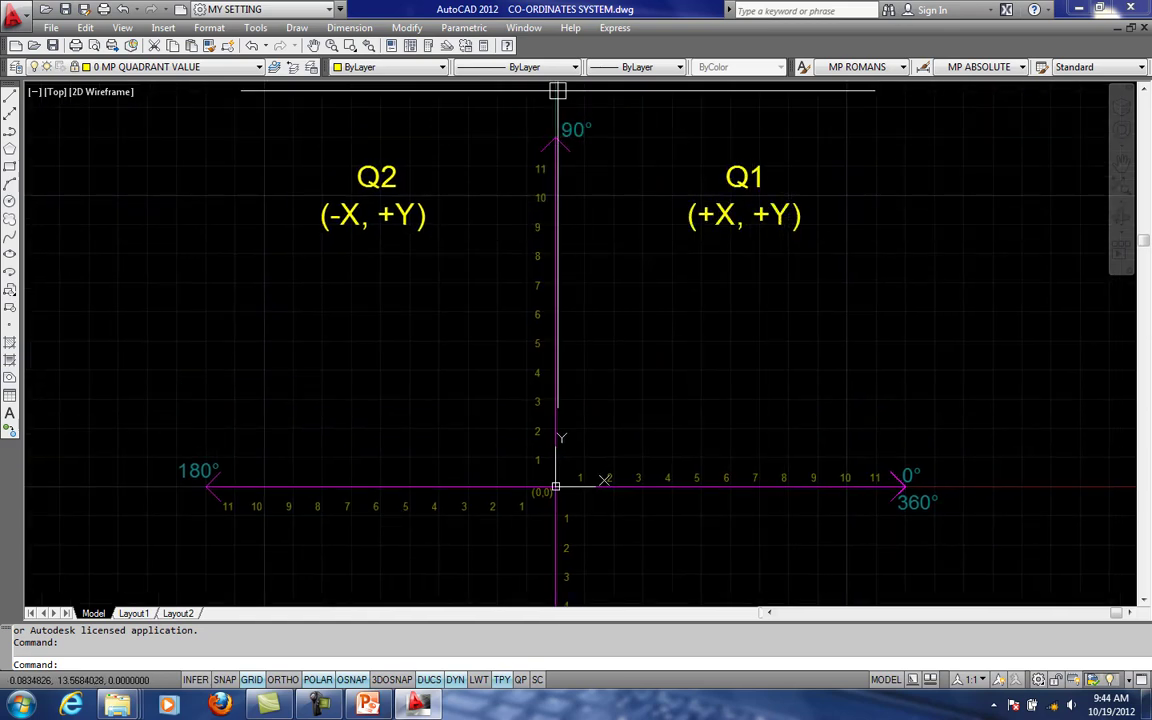
{"action": "scroll", "coordinate": [588, 140], "scroll_direction": "down", "scroll_amount": 1}
{"action": "middle_click_drag", "start_coordinate": [586, 126], "coordinate": [599, 249]}
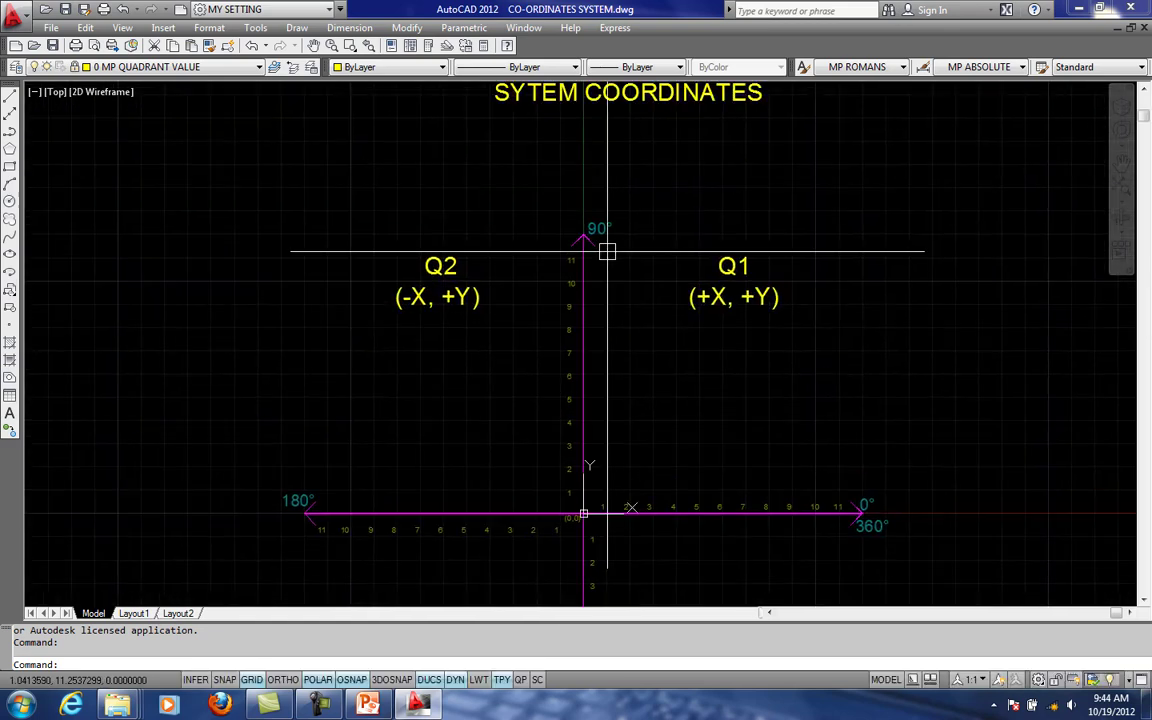
- Turn on the 0 MP QUADRANT X AND Y layer and look over the axis labels in all directions
{"action": "left_click", "coordinate": [175, 66]}
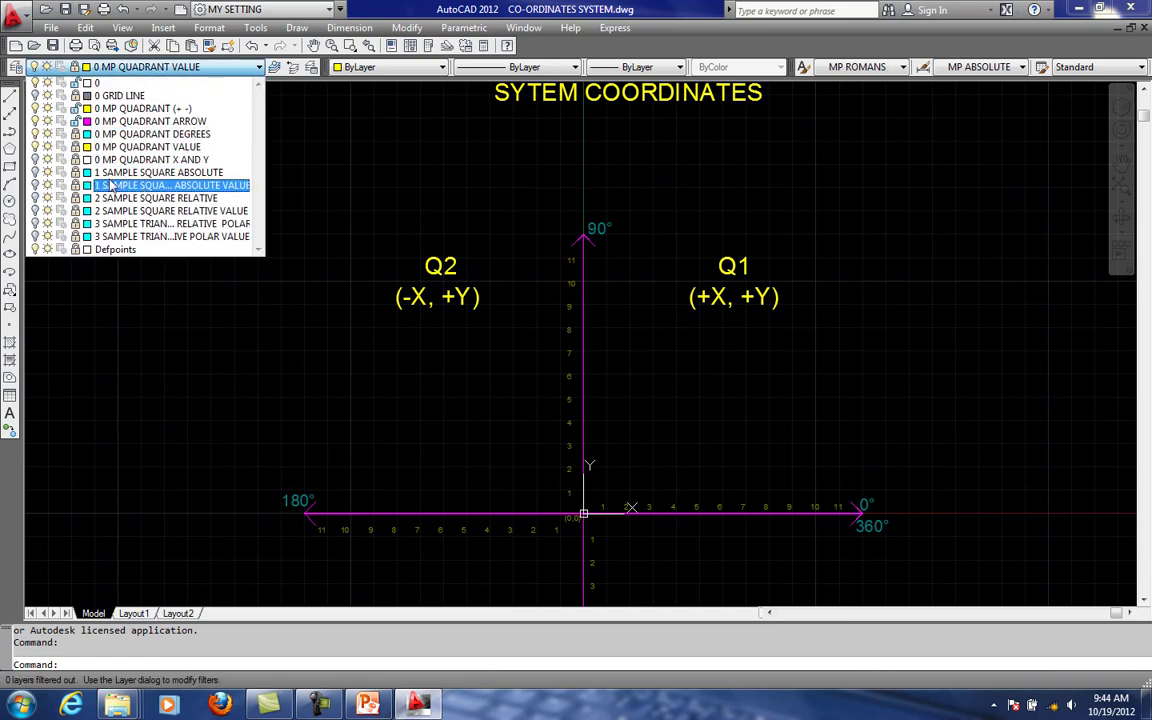
{"action": "left_click", "coordinate": [34, 161]}
{"action": "left_click", "coordinate": [668, 258]}
{"action": "scroll", "coordinate": [633, 300], "scroll_direction": "down", "scroll_amount": 2}
{"action": "scroll", "coordinate": [856, 509], "scroll_direction": "up", "scroll_amount": 1}
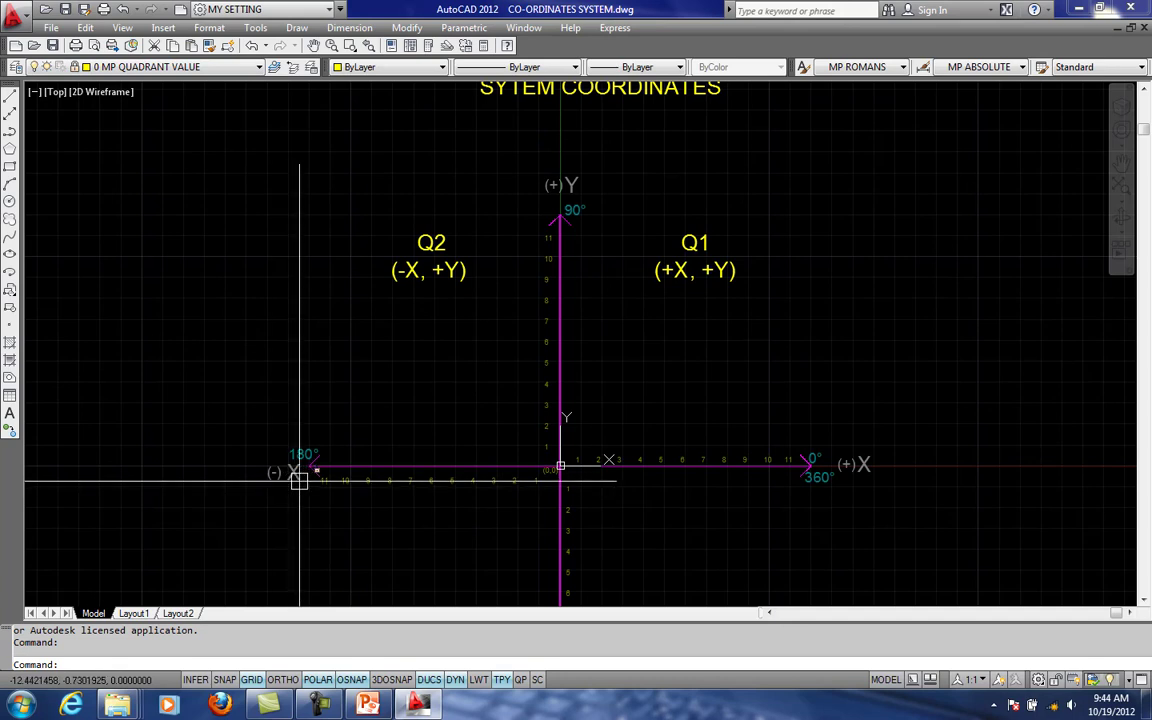
{"action": "middle_click_drag", "start_coordinate": [361, 456], "coordinate": [336, 415]}
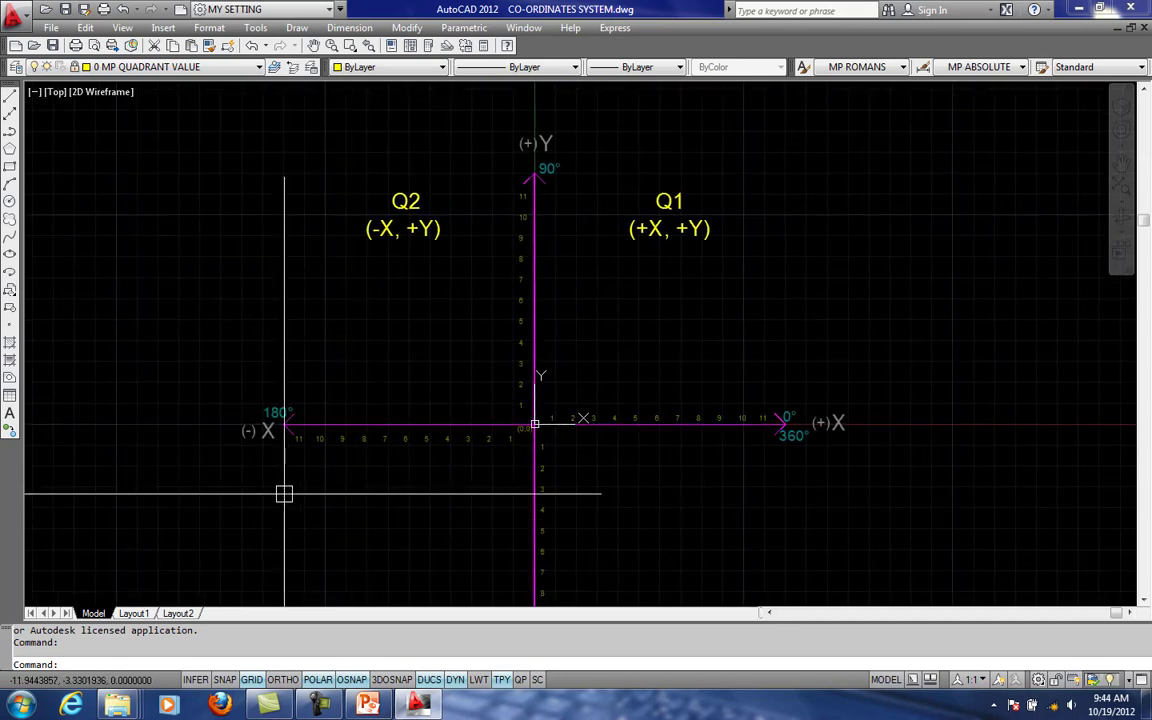
{"action": "middle_click_drag", "start_coordinate": [504, 421], "coordinate": [480, 225]}
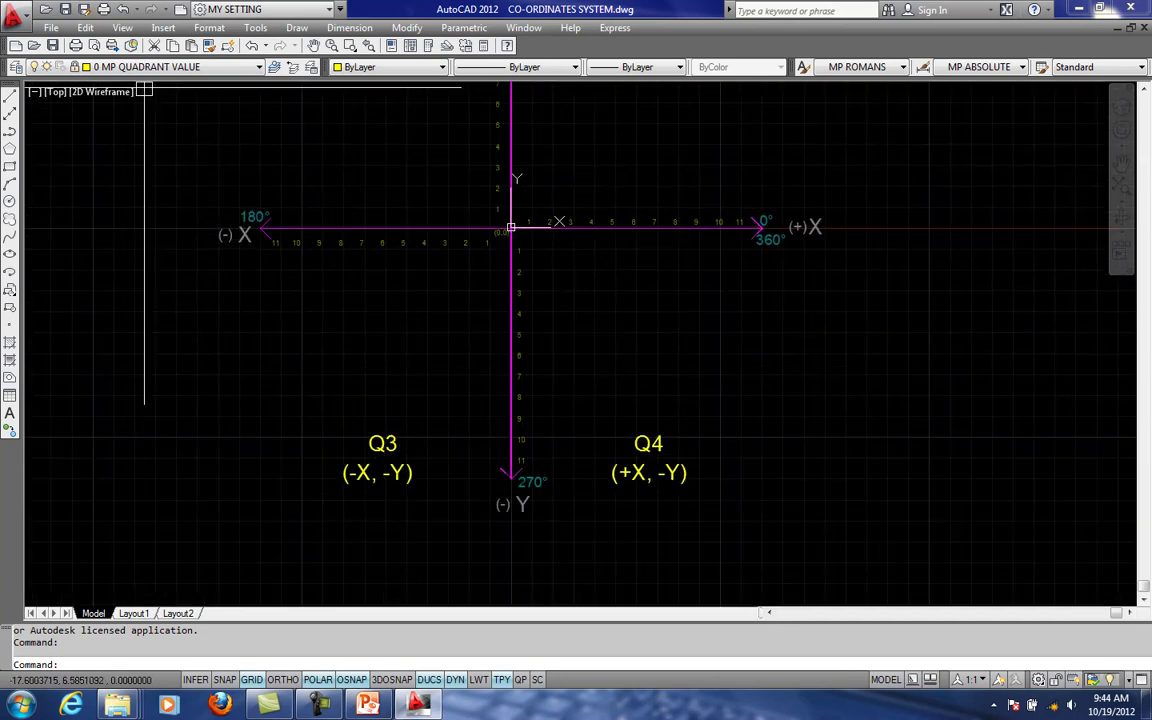
- Unlock the 0 MP QUADRANT (+ -), 0 MP QUADRANT DEGREES and 0 MP QUADRANT VALUE layers
{"action": "left_click", "coordinate": [167, 66]}
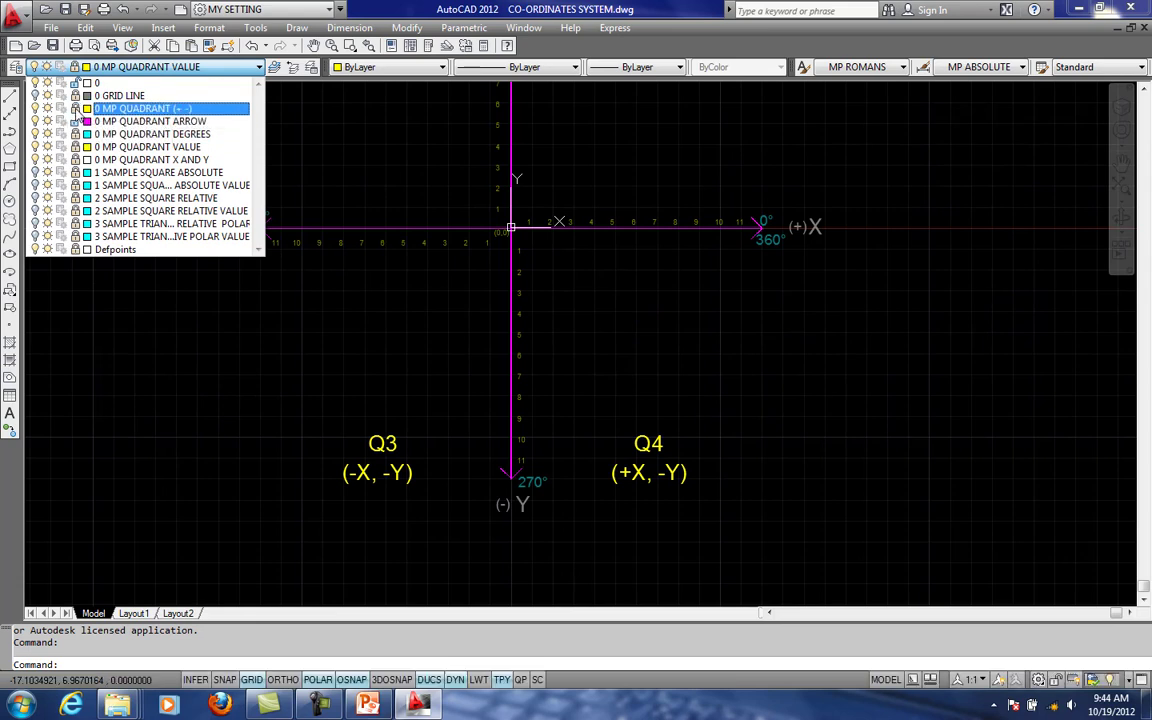
{"action": "left_click", "coordinate": [606, 342]}
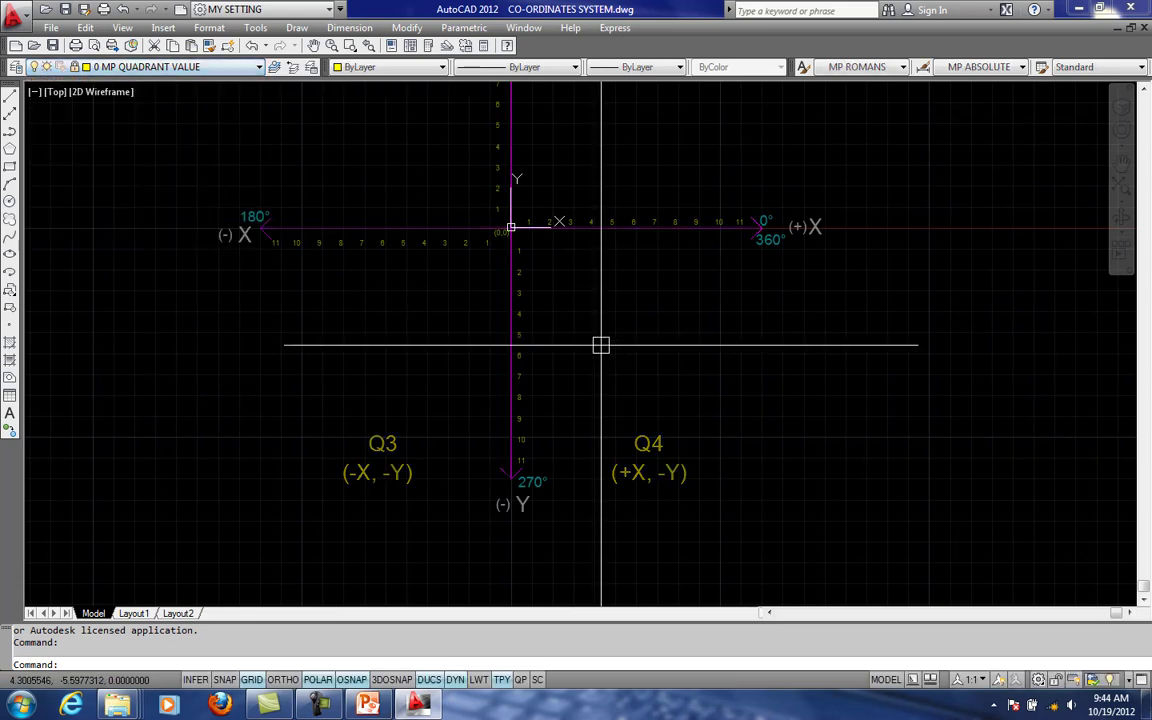
{"action": "left_click", "coordinate": [232, 67]}
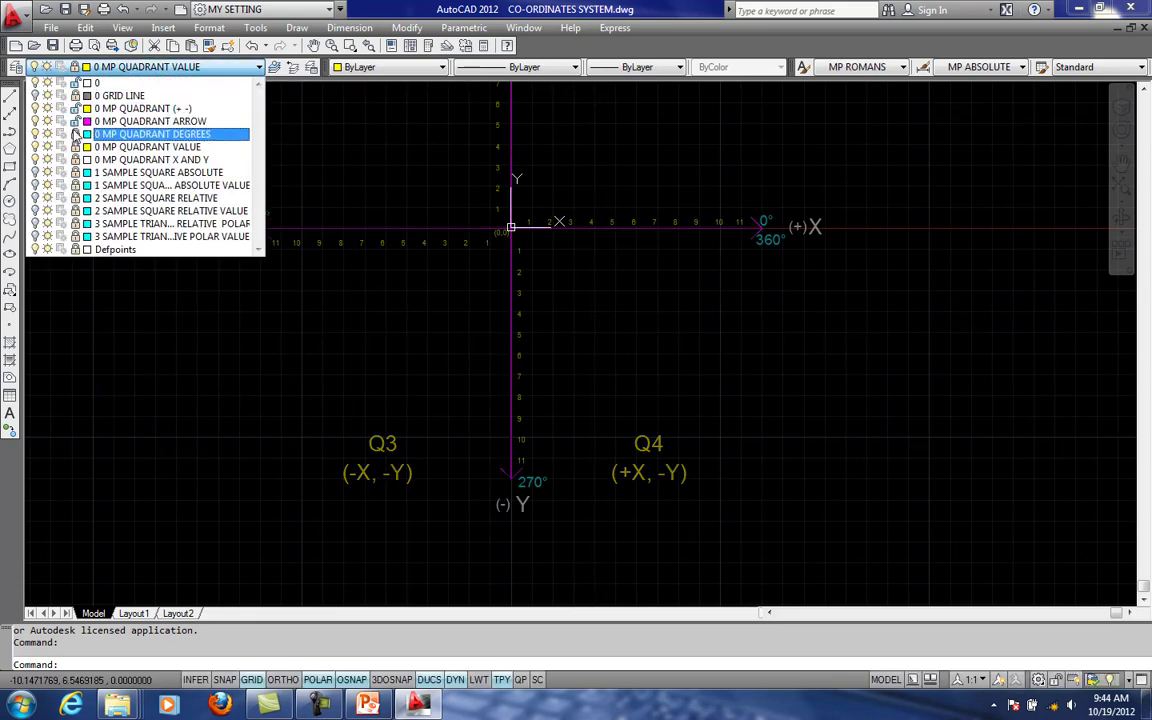
{"action": "left_click", "coordinate": [625, 389]}
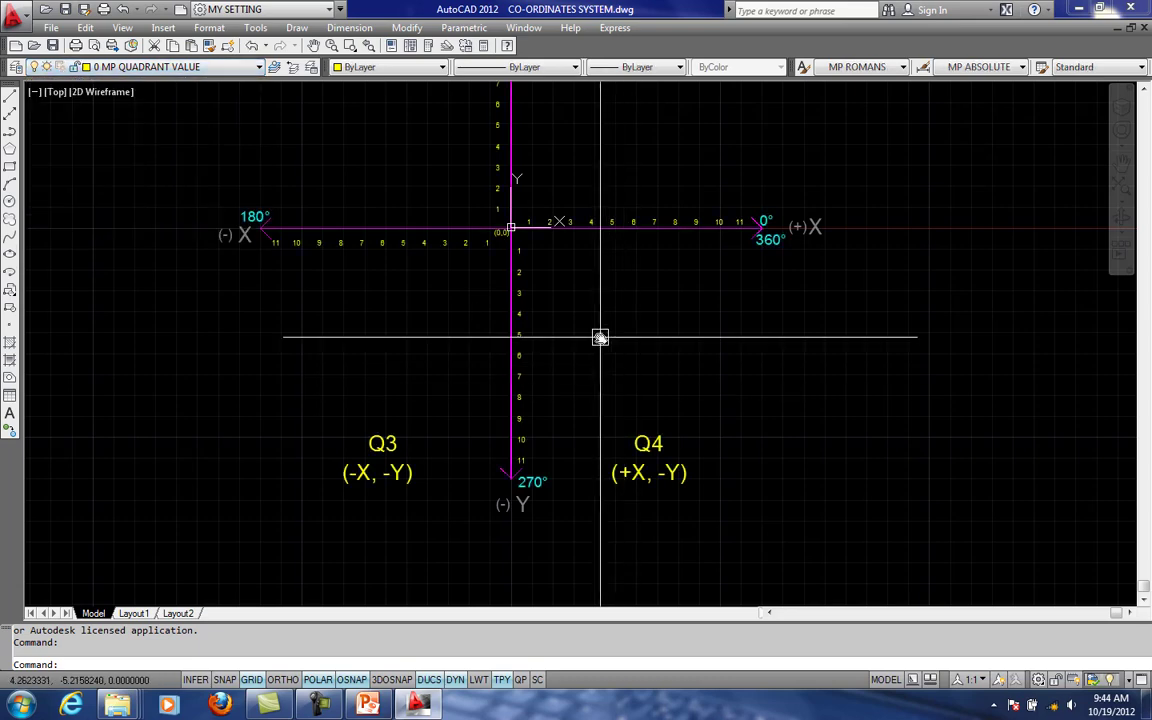
{"action": "middle_click_drag", "start_coordinate": [602, 338], "coordinate": [617, 428]}
{"action": "scroll", "coordinate": [640, 320], "scroll_direction": "down", "scroll_amount": 1}
{"action": "middle_click_drag", "start_coordinate": [731, 312], "coordinate": [797, 363]}
{"action": "scroll", "coordinate": [797, 363], "scroll_direction": "up", "scroll_amount": 1}
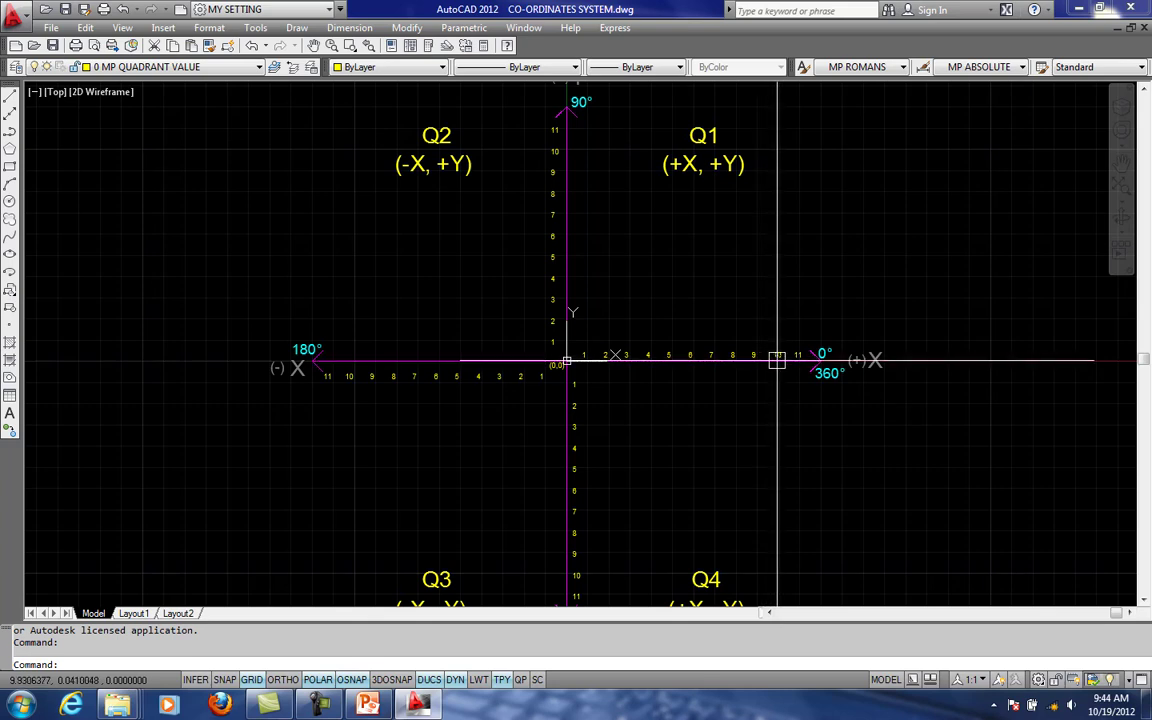
{"action": "middle_click_drag", "start_coordinate": [697, 288], "coordinate": [772, 324]}
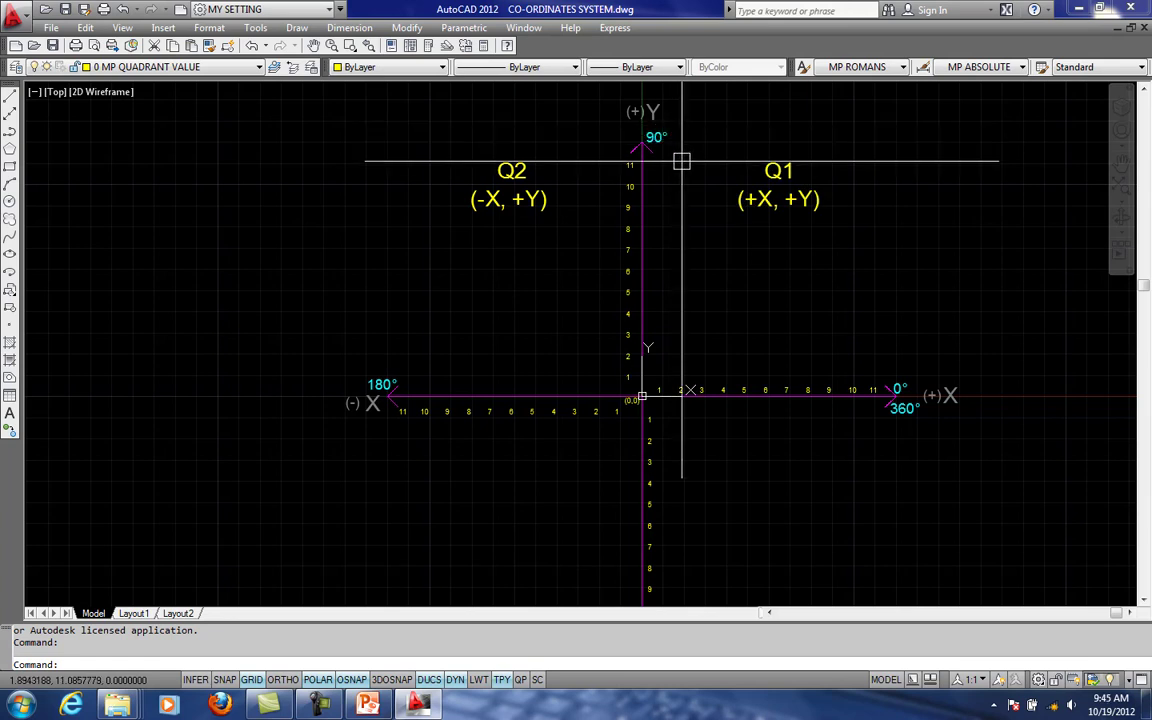
- Examine the signs, axis values and degree labels of all four quadrants and the title above the axes
{"action": "middle_click_drag", "start_coordinate": [748, 337], "coordinate": [721, 259]}
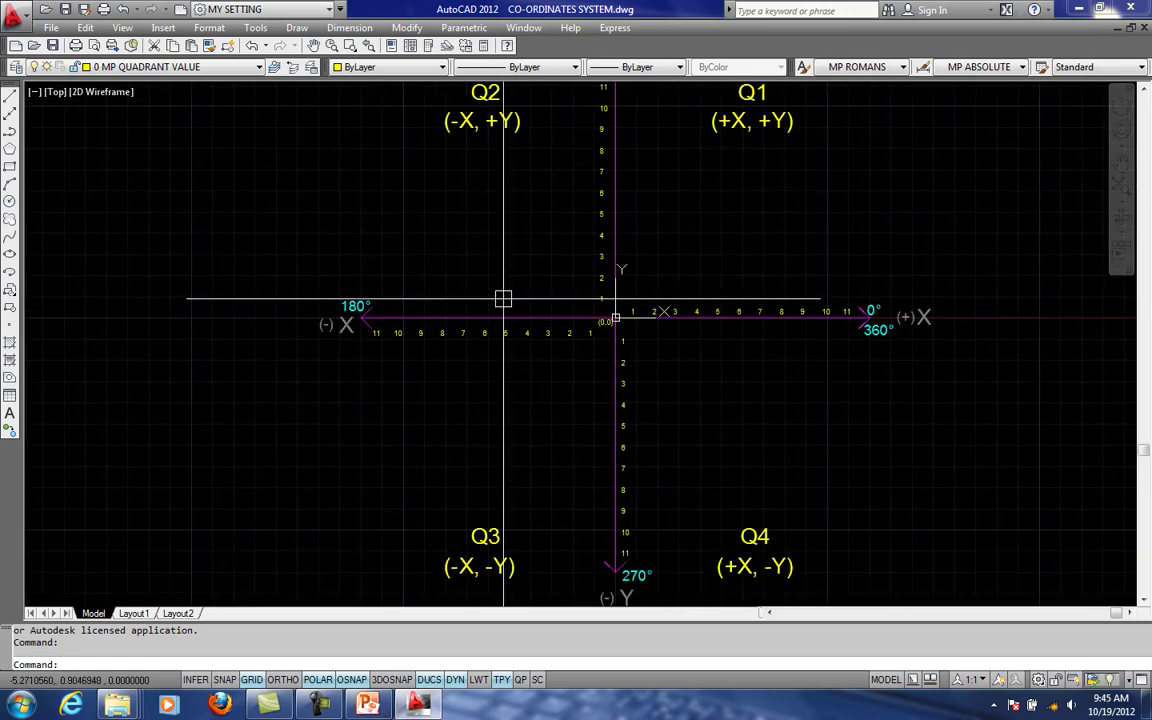
{"action": "middle_click_drag", "start_coordinate": [670, 287], "coordinate": [555, 220]}
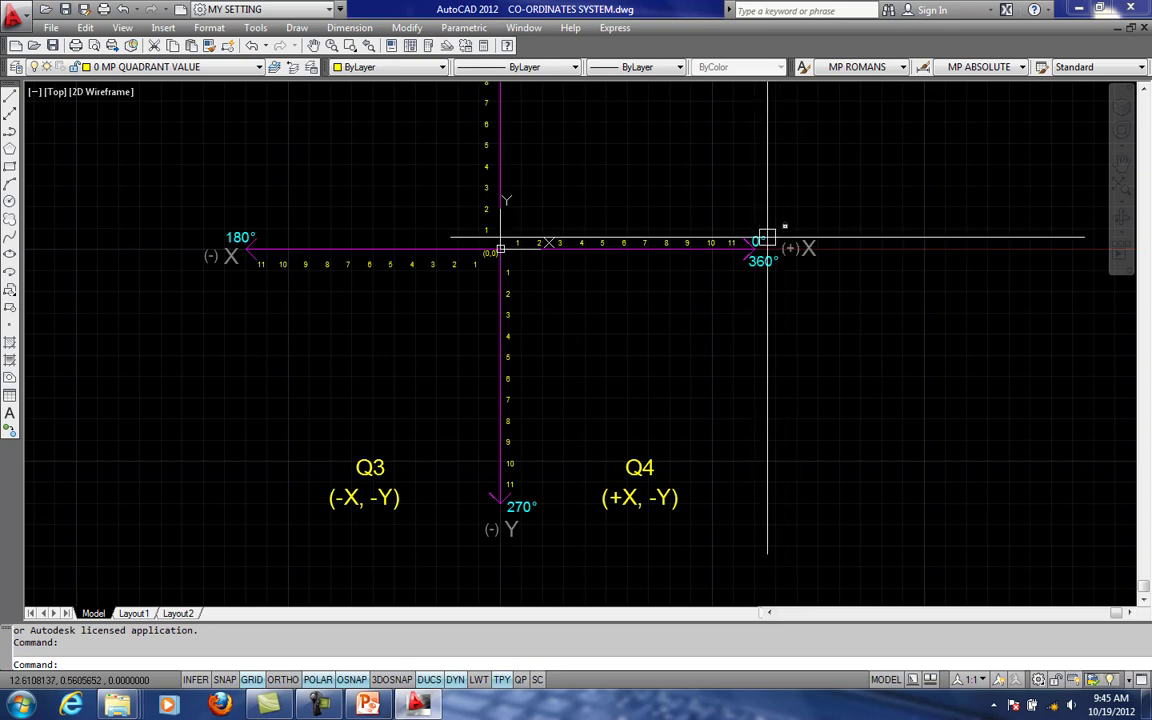
{"action": "middle_click_drag", "start_coordinate": [737, 262], "coordinate": [785, 288]}
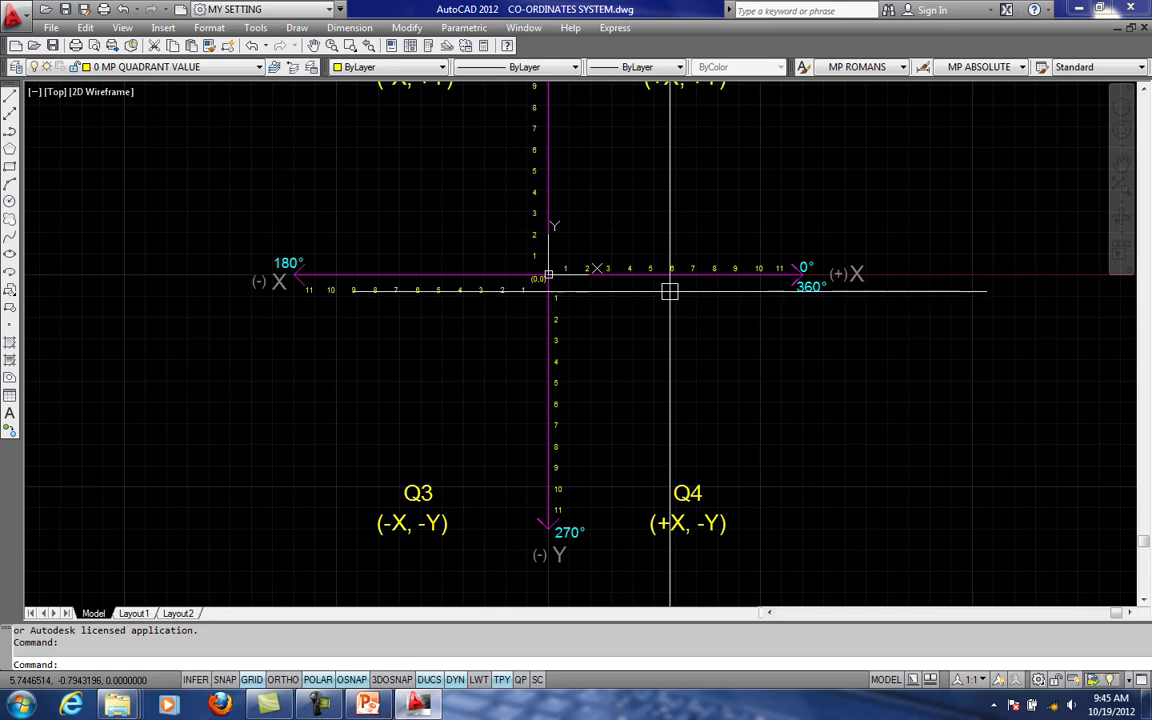
{"action": "middle_click_drag", "start_coordinate": [692, 259], "coordinate": [649, 323]}
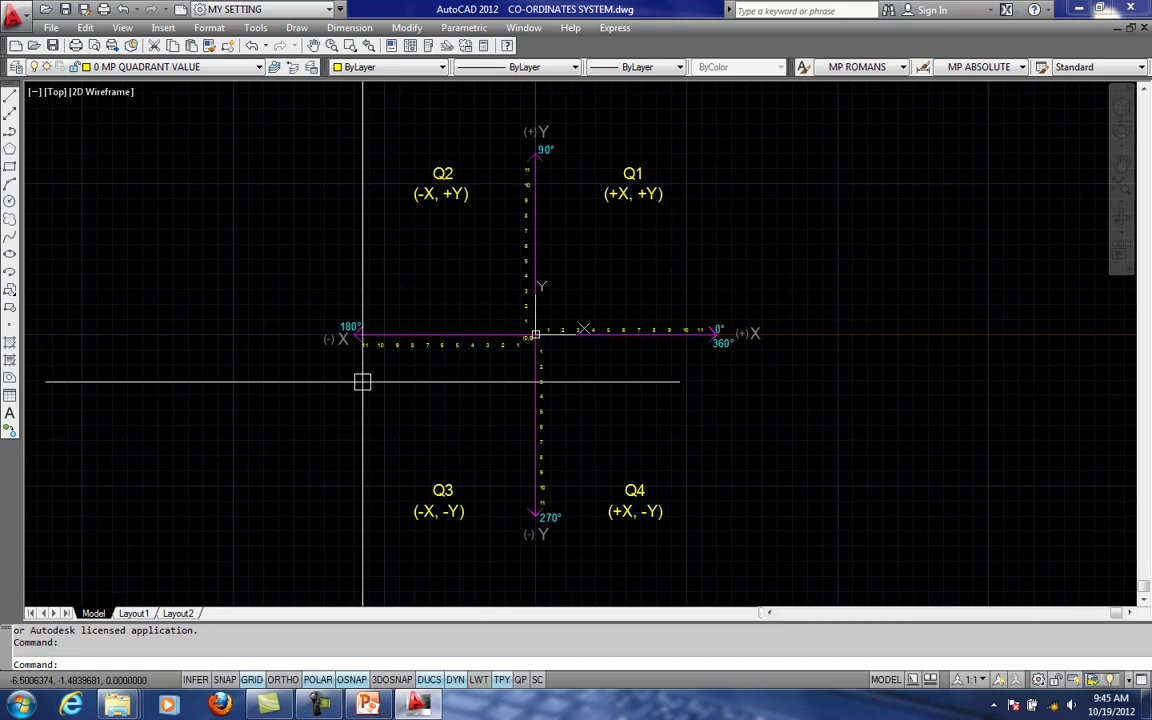
{"action": "middle_click_drag", "start_coordinate": [545, 370], "coordinate": [522, 566]}
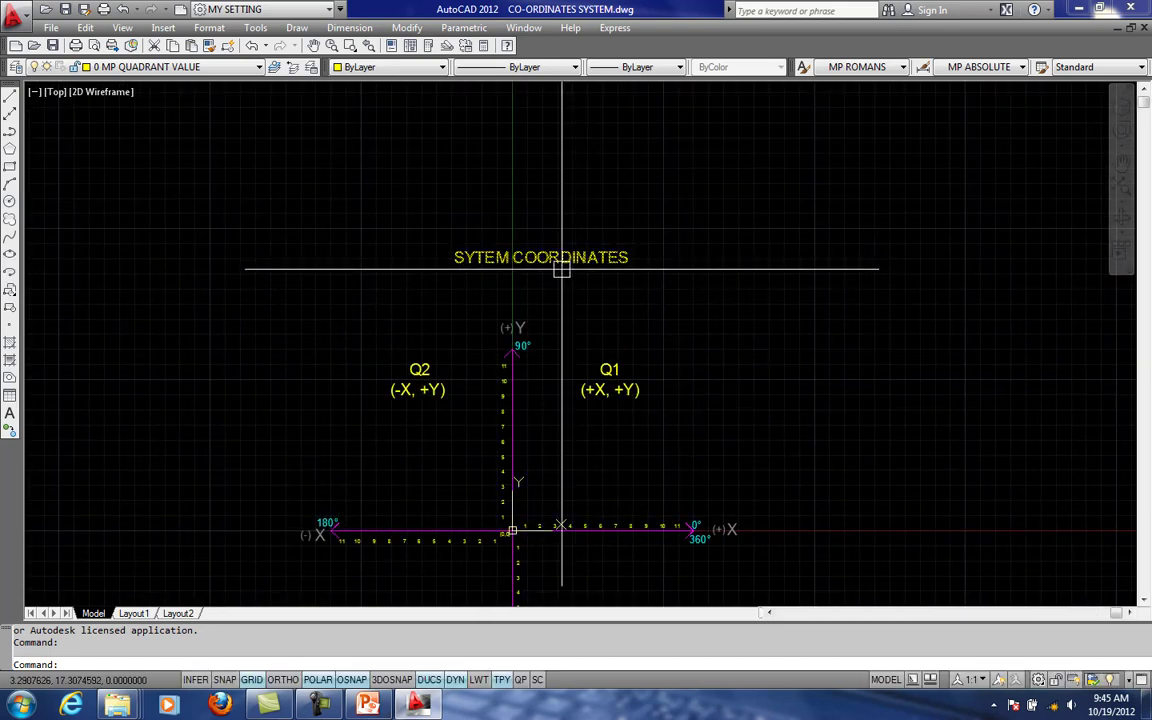
{"action": "middle_click_drag", "start_coordinate": [542, 296], "coordinate": [550, 263]}
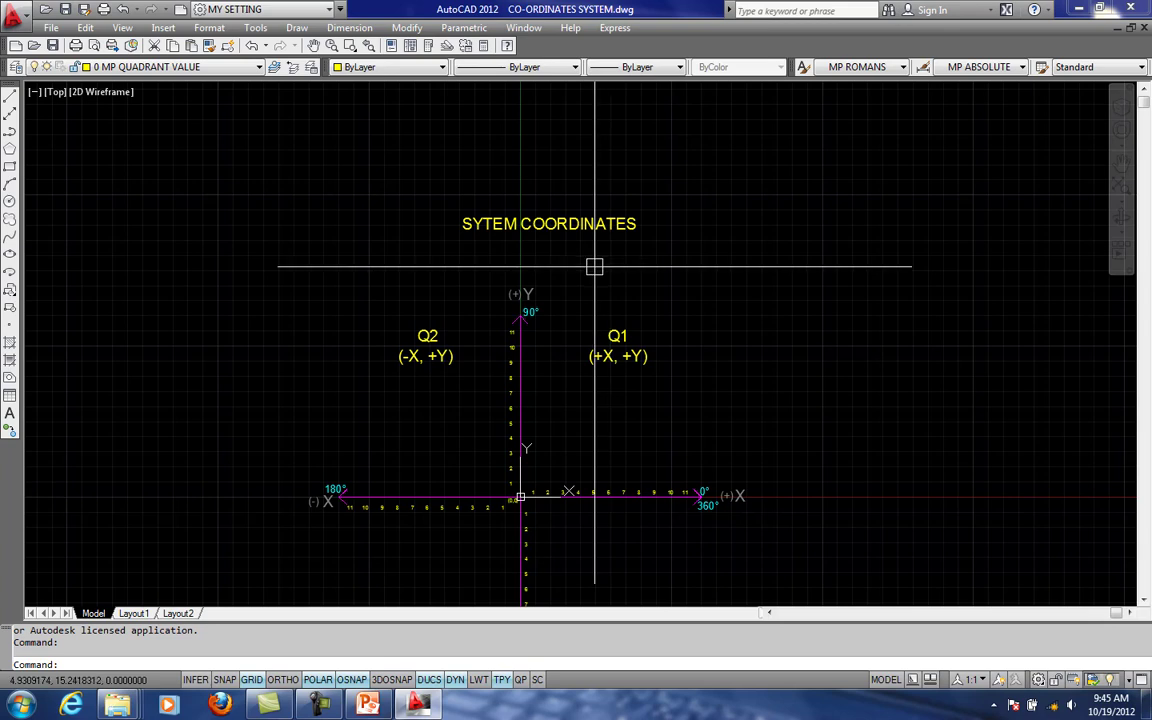
{"action": "scroll", "coordinate": [575, 481], "scroll_direction": "up", "scroll_amount": 1}
{"action": "middle_click_drag", "start_coordinate": [578, 467], "coordinate": [525, 406]}
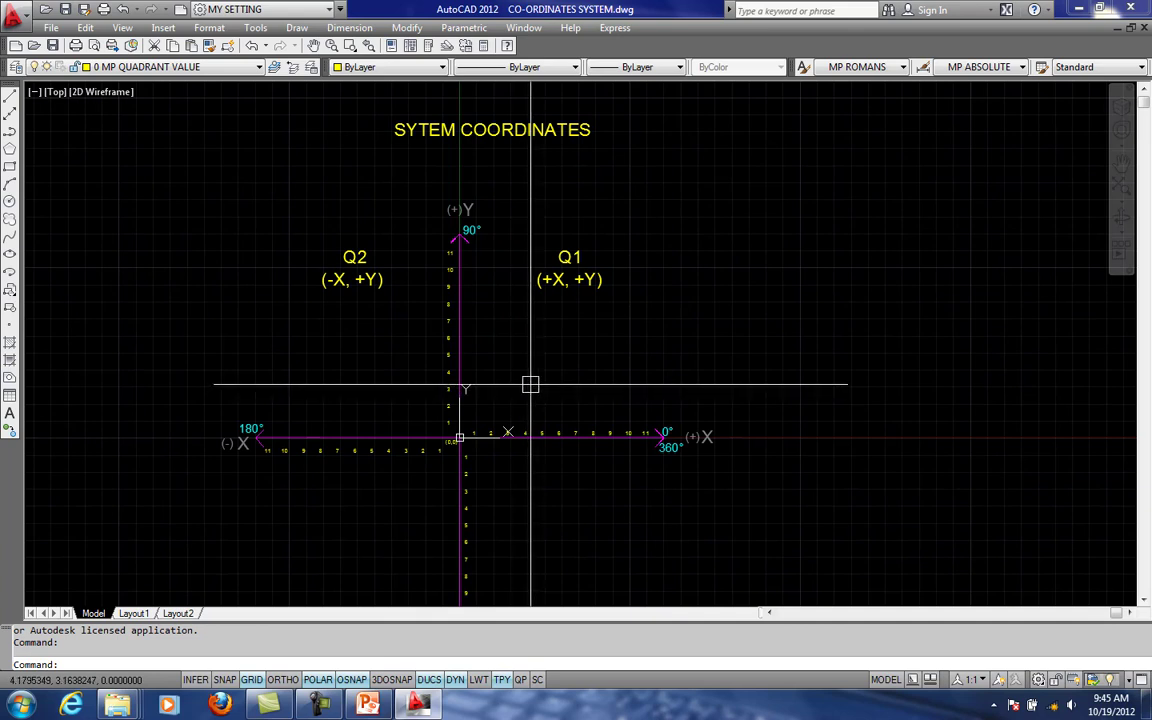
{"action": "middle_click_drag", "start_coordinate": [545, 374], "coordinate": [587, 355]}
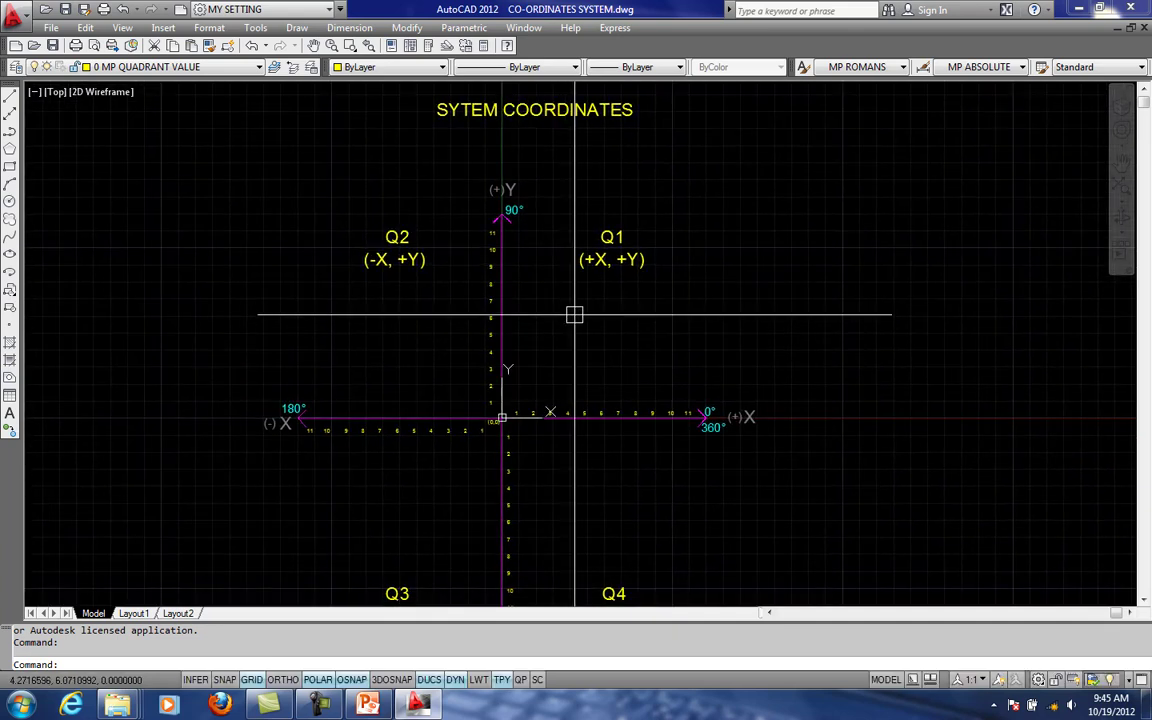
- Draw a freehand line sloping gently upward in quadrant Q1, just above the positive X axis
{"action": "type", "text": "L"}
{"action": "key", "text": "Return"}
{"action": "left_click", "coordinate": [543, 374]}
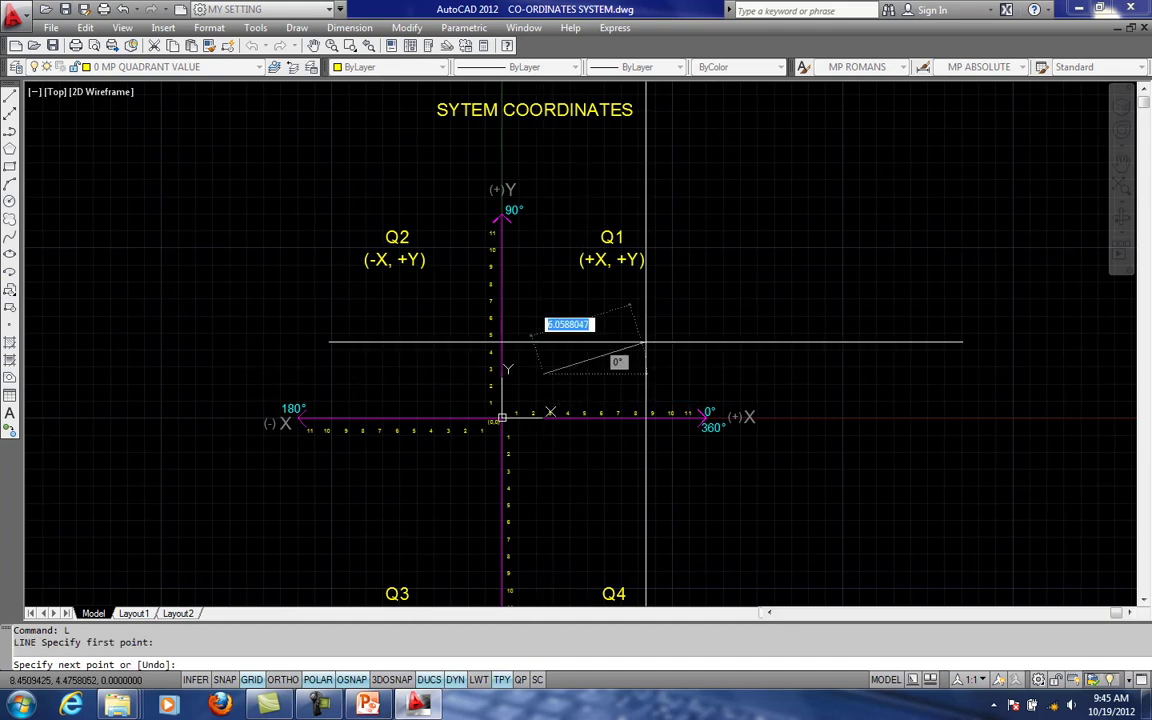
{"action": "key", "text": "Escape"}
{"action": "key", "text": "Escape"}
{"action": "scroll", "coordinate": [625, 345], "scroll_direction": "up", "scroll_amount": 2}
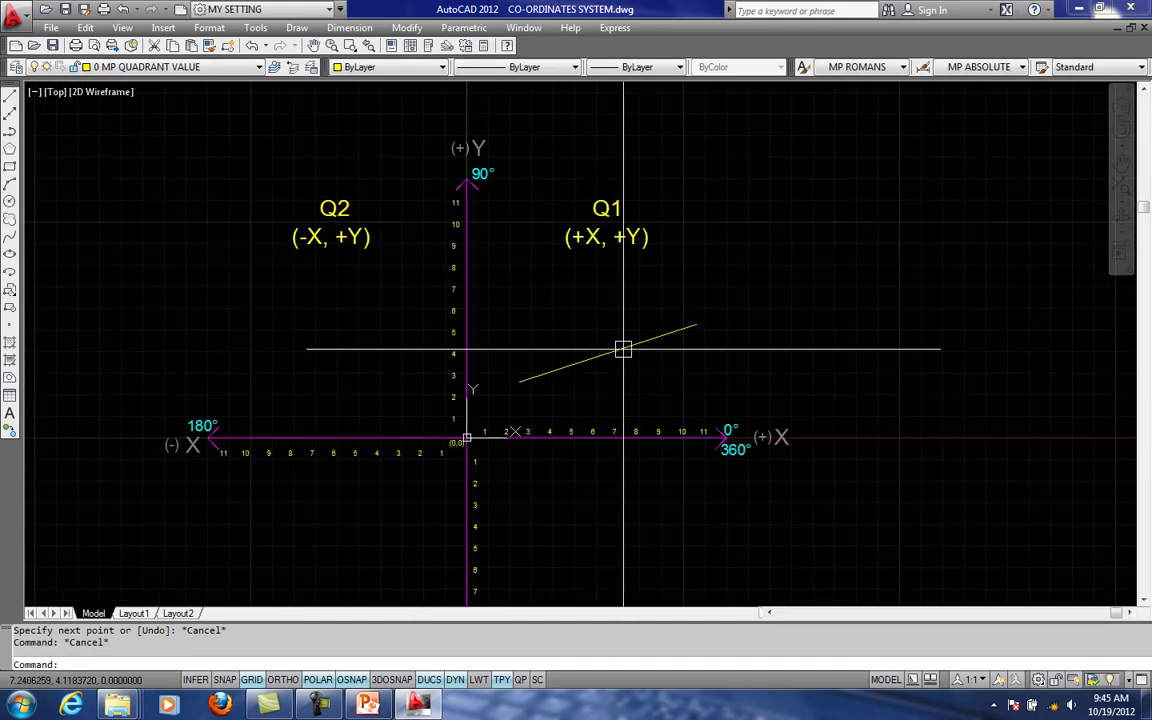
- Erase the gently sloping line from quadrant Q1
{"action": "left_click", "coordinate": [632, 346]}
{"action": "scroll", "coordinate": [632, 346], "scroll_direction": "up", "scroll_amount": 1}
{"action": "middle_click_drag", "start_coordinate": [631, 386], "coordinate": [622, 327]}
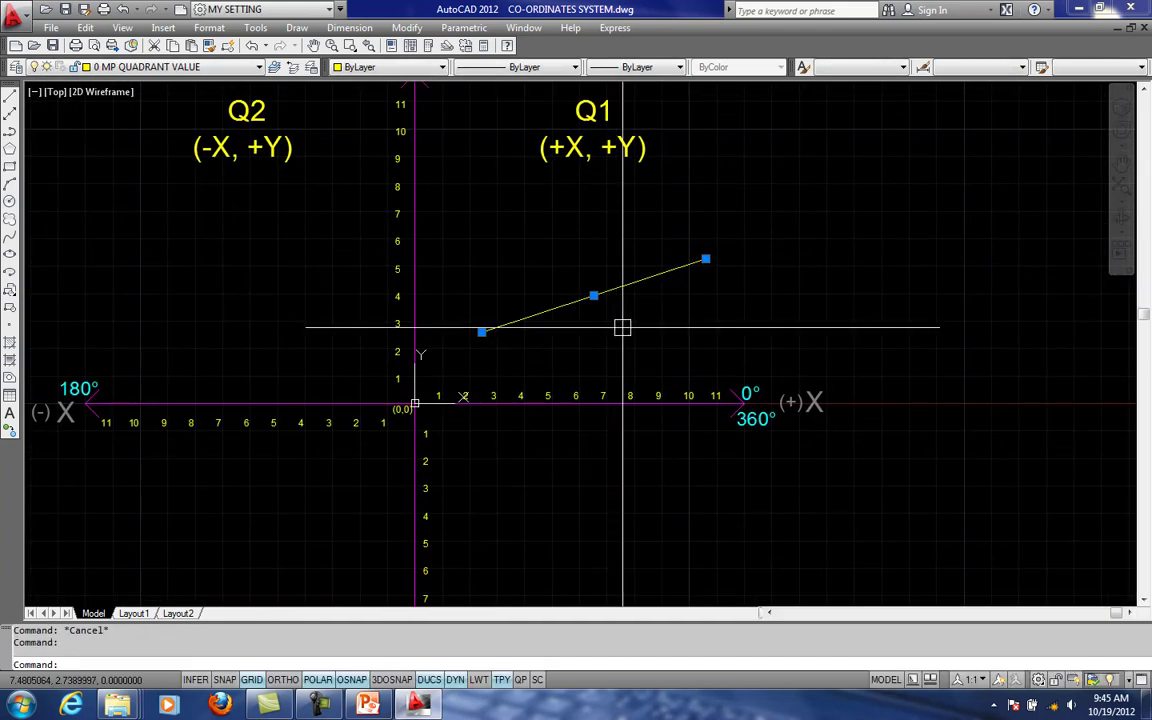
{"action": "key", "text": "Escape"}
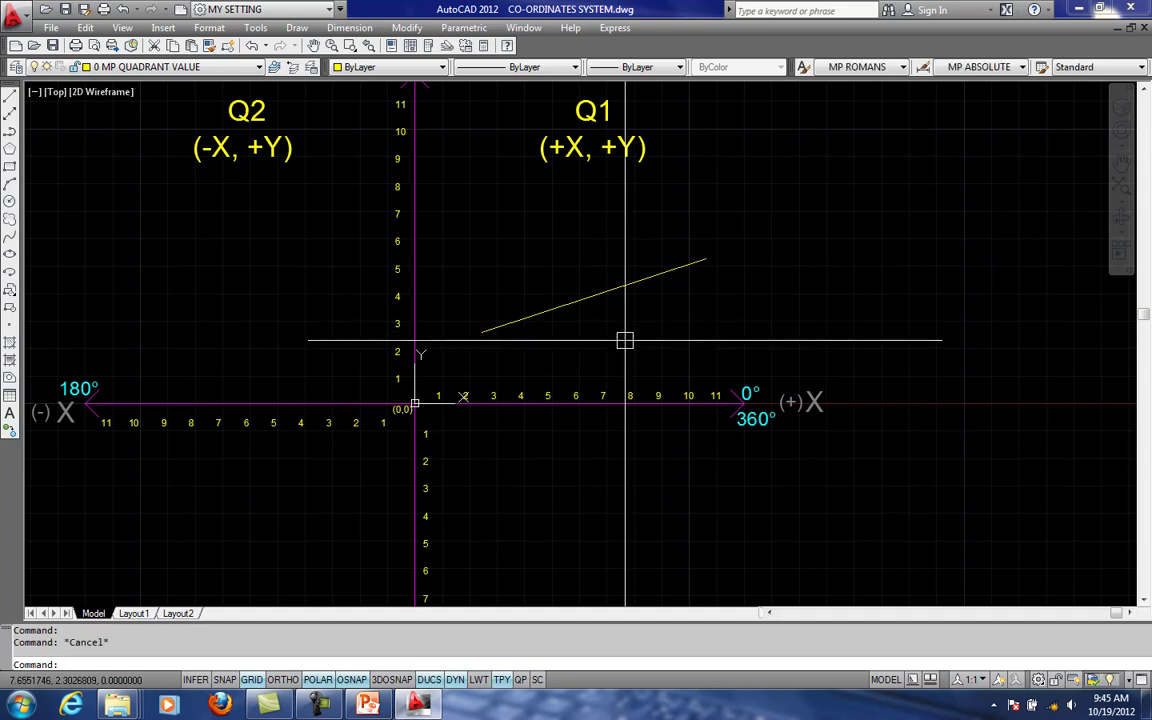
{"action": "left_click", "coordinate": [566, 302]}
{"action": "type", "text": "E"}
{"action": "key", "text": "Return"}
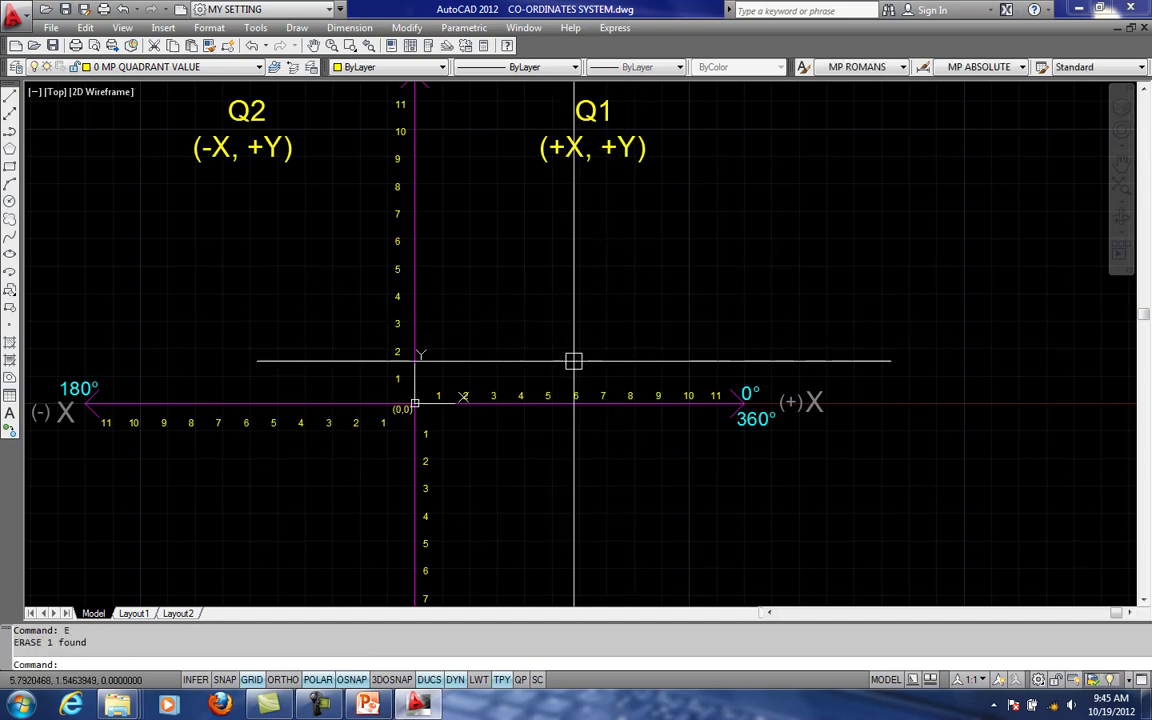
{"action": "type", "text": "L"}
{"action": "key", "text": "Return"}
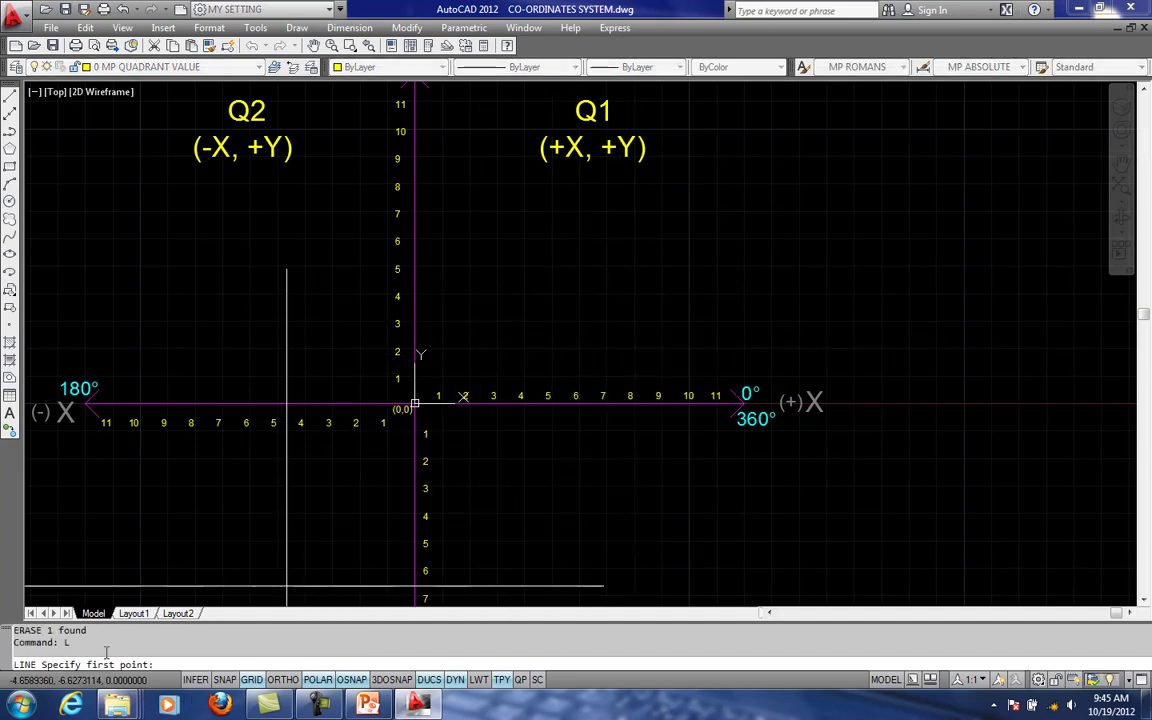
{"action": "left_click", "coordinate": [591, 298]}
{"action": "key", "text": "Escape"}
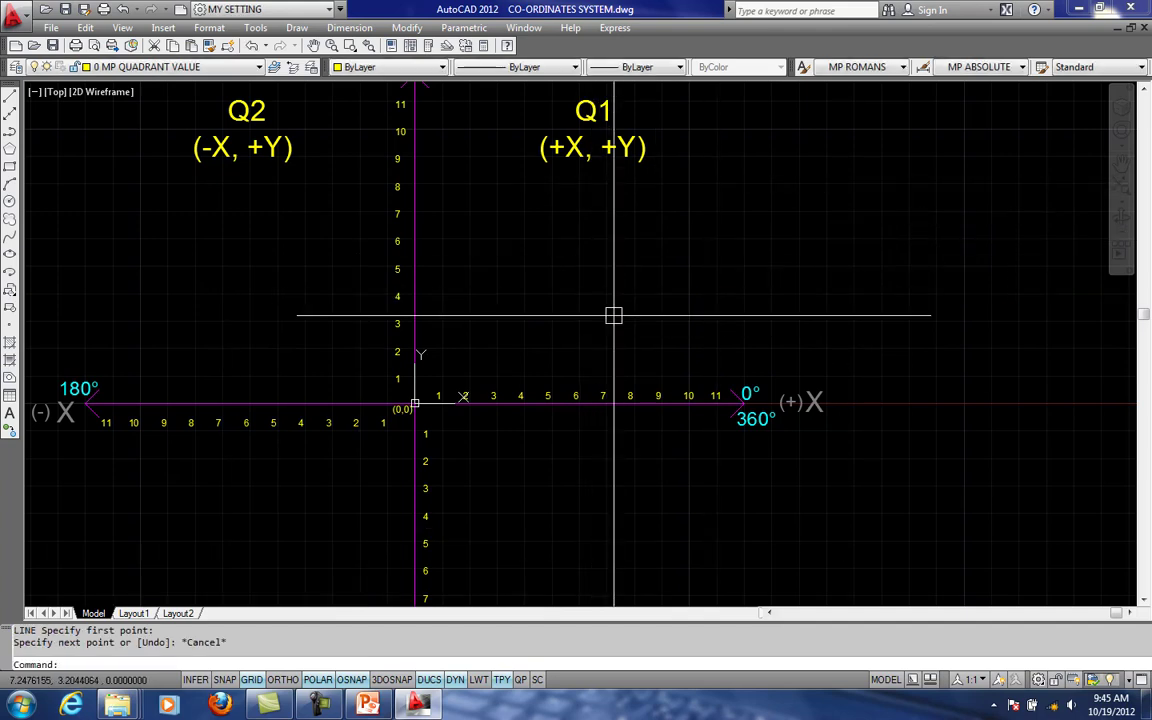
- Turn off dynamic UCS and dynamic input, and draw a line about 6.5 units long at about 28° in quadrant Q1
{"action": "left_click", "coordinate": [429, 680]}
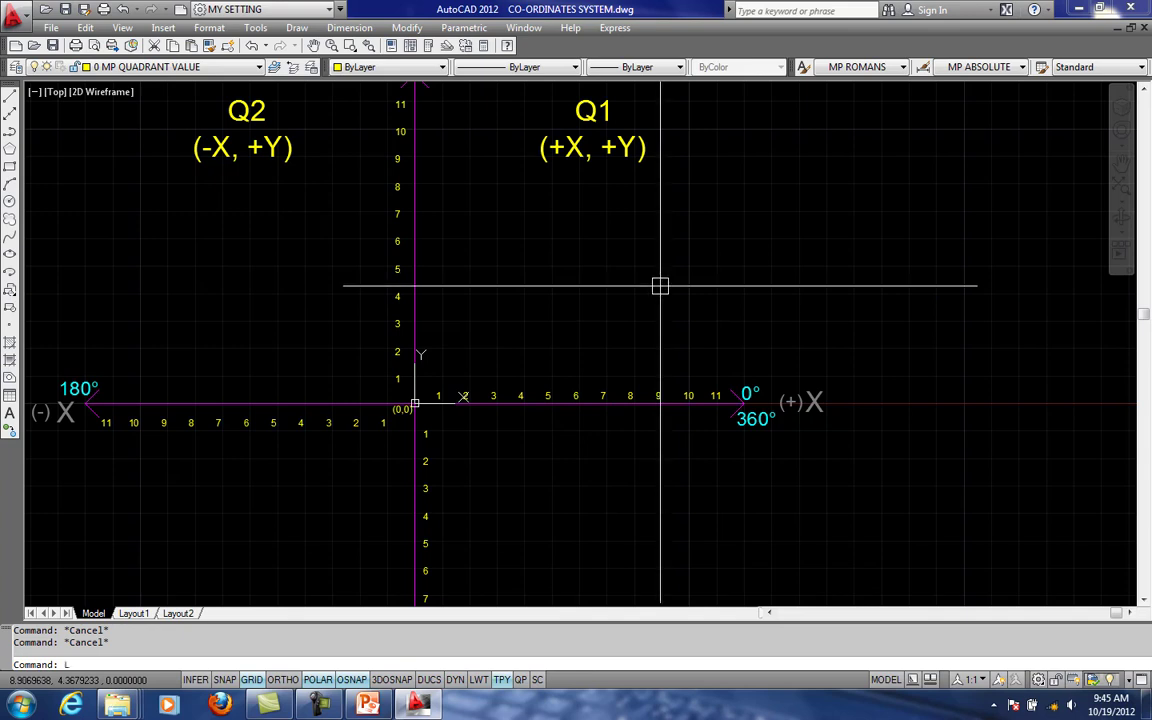
{"action": "key", "text": "Return"}
{"action": "left_click", "coordinate": [604, 298]}
{"action": "left_click", "coordinate": [761, 215]}
{"action": "key", "text": "Escape"}
{"action": "middle_click_drag", "start_coordinate": [761, 215], "coordinate": [686, 238]}
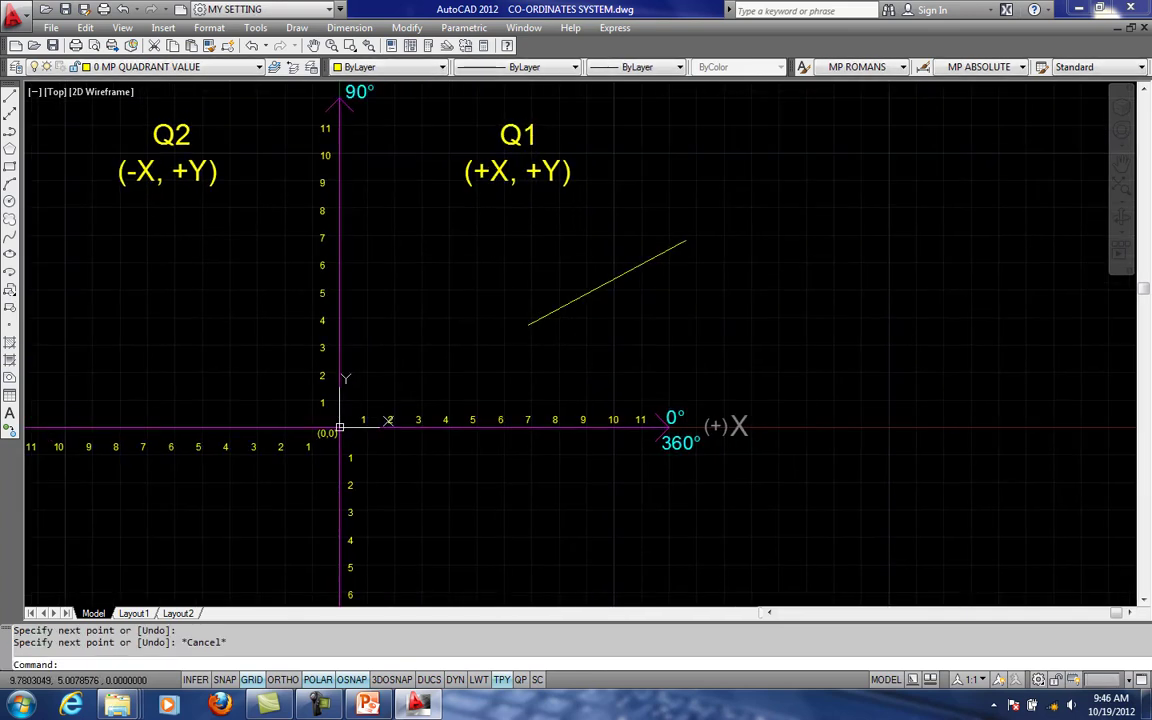
- List the new line's properties to read its length, angle and endpoint coordinates, and close the listing
{"action": "scroll", "coordinate": [617, 285], "scroll_direction": "up", "scroll_amount": 1}
{"action": "left_click", "coordinate": [635, 293]}
{"action": "left_click", "coordinate": [594, 255]}
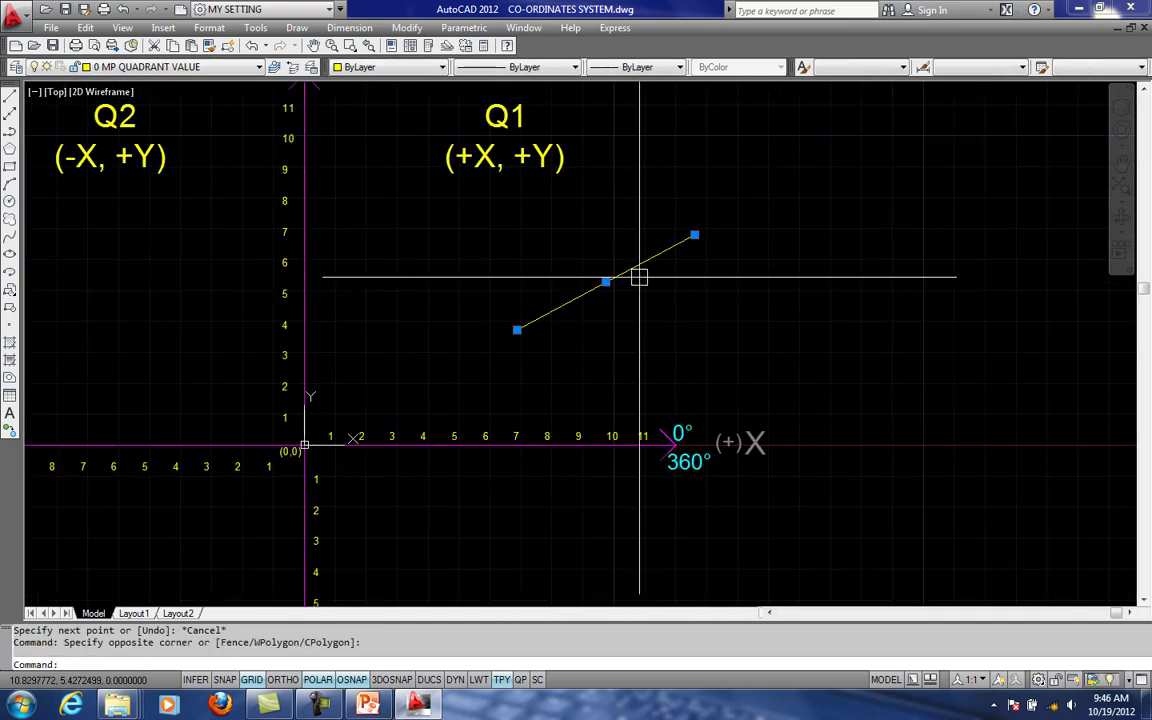
{"action": "key", "text": "Escape"}
{"action": "left_click", "coordinate": [600, 285]}
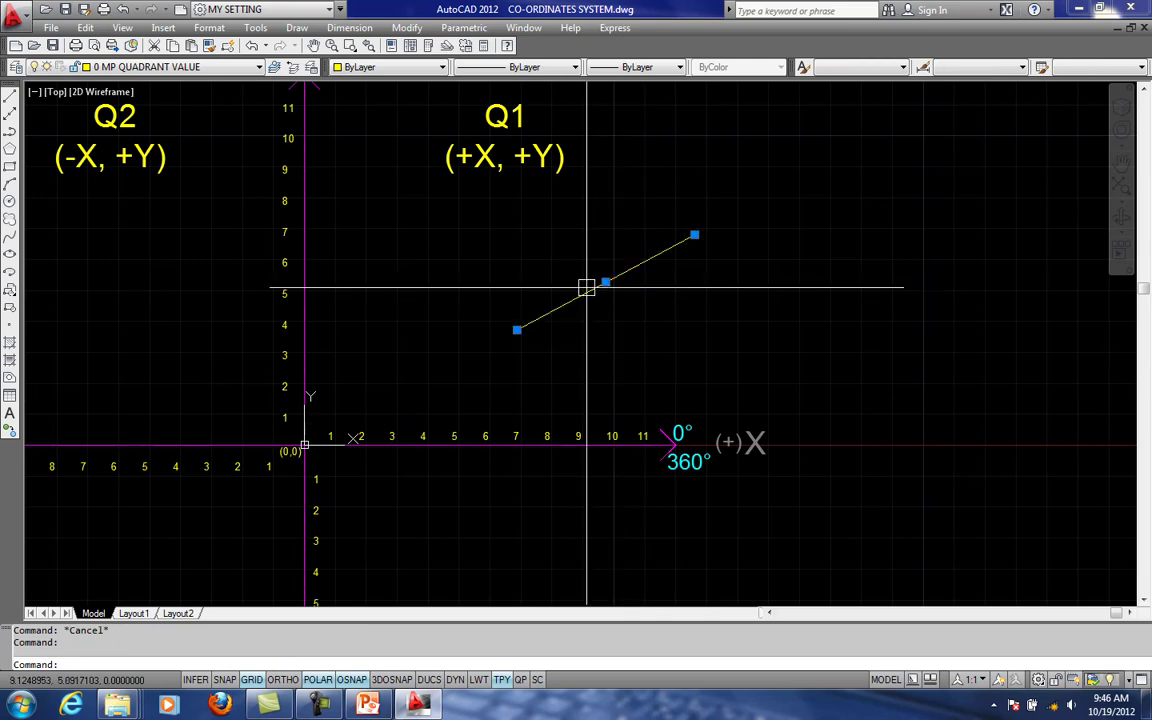
{"action": "type", "text": "li"}
{"action": "key", "text": "Return"}
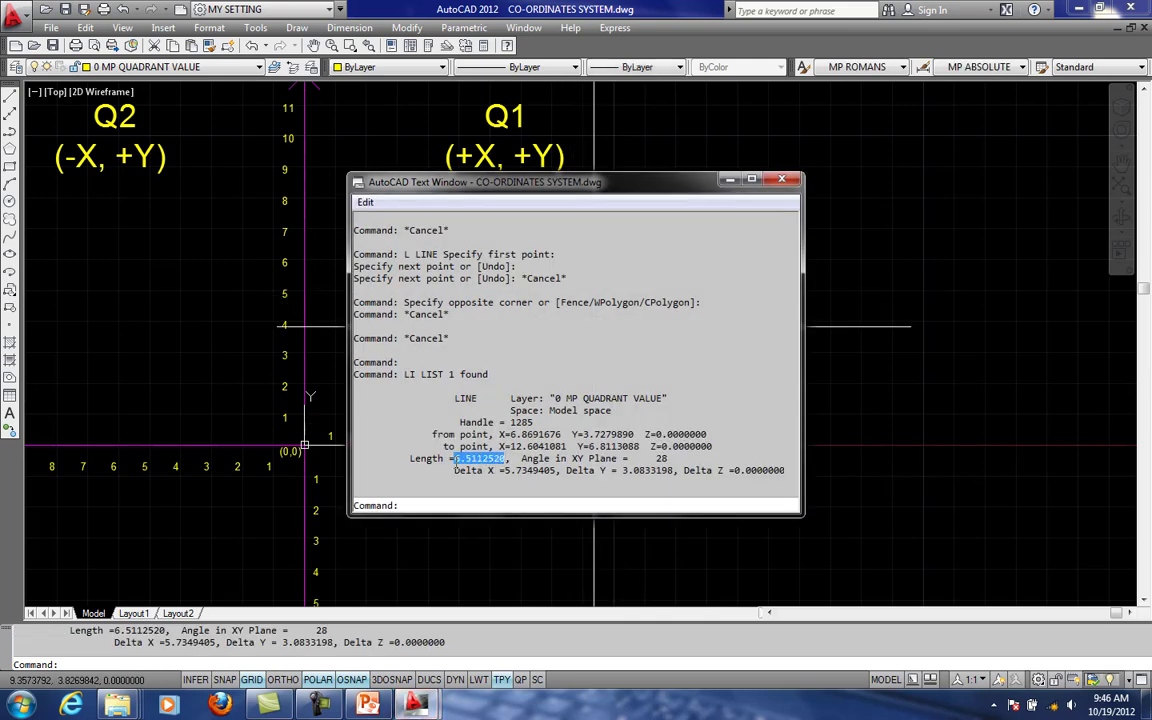
{"action": "left_click", "coordinate": [782, 181]}
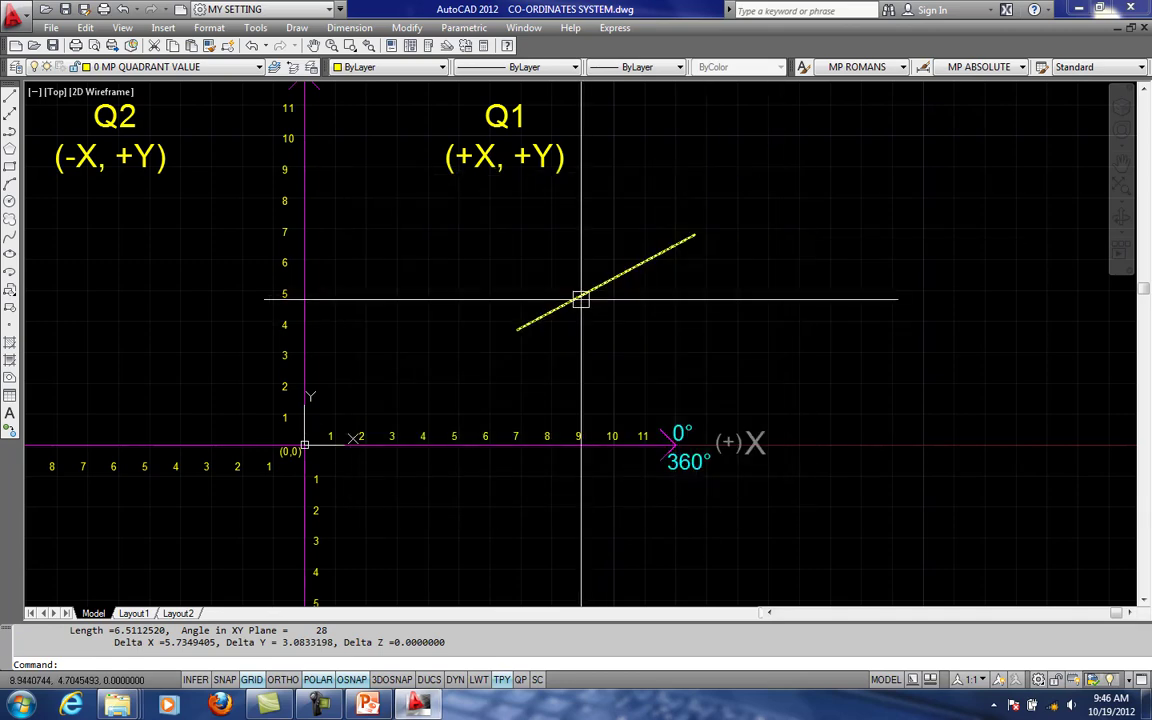
- Erase the listed line so that only the coordinate axes and labels remain in quadrant Q1
{"action": "middle_click_drag", "start_coordinate": [581, 298], "coordinate": [603, 346]}
{"action": "left_click", "coordinate": [622, 385]}
{"action": "left_click", "coordinate": [462, 305]}
{"action": "type", "text": "e"}
{"action": "key", "text": "Return"}
{"action": "middle_click_drag", "start_coordinate": [534, 375], "coordinate": [604, 363]}
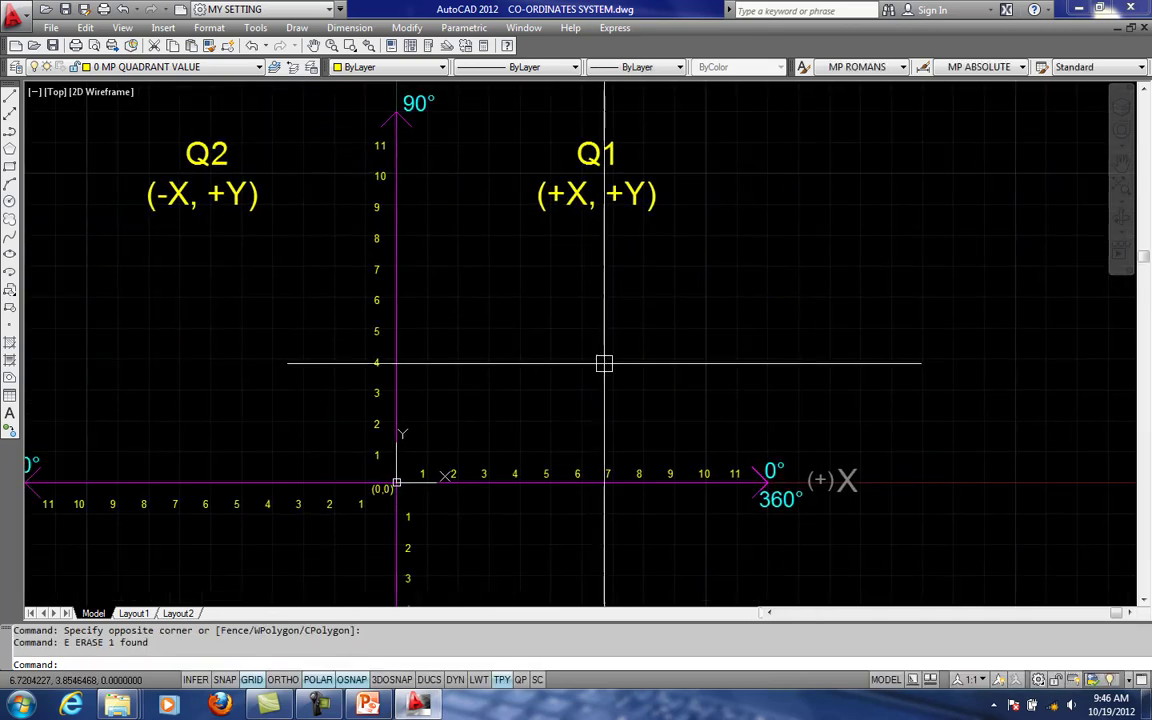
- Open the 3 DIFFERENT SYSTEM document from the REF folder in Microsoft Word
{"action": "scroll", "coordinate": [592, 342], "scroll_direction": "down", "scroll_amount": 3}
{"action": "mouse_move", "coordinate": [564, 254]}
{"action": "middle_mouse_down"}
{"action": "mouse_move", "coordinate": [607, 382]}
{"action": "mouse_move", "coordinate": [599, 329]}
{"action": "middle_mouse_up"}
{"action": "scroll", "coordinate": [559, 283], "scroll_direction": "down", "scroll_amount": 1}
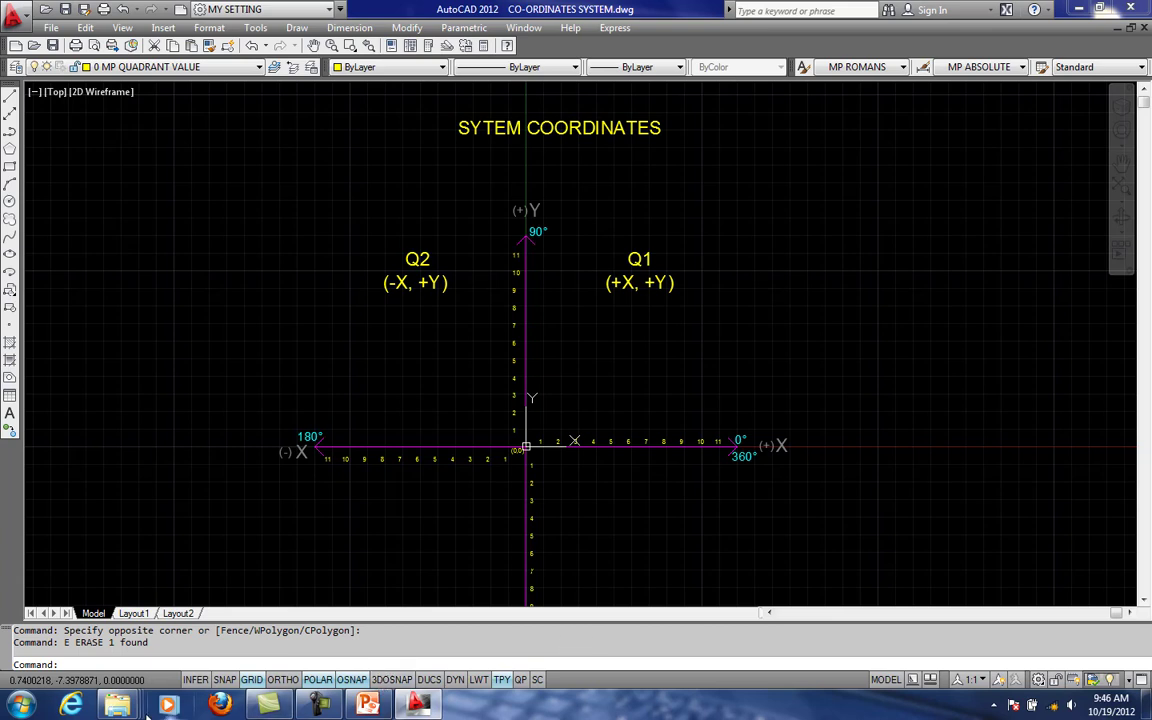
{"action": "mouse_move", "coordinate": [120, 705]}
{"action": "left_click", "coordinate": [437, 607]}
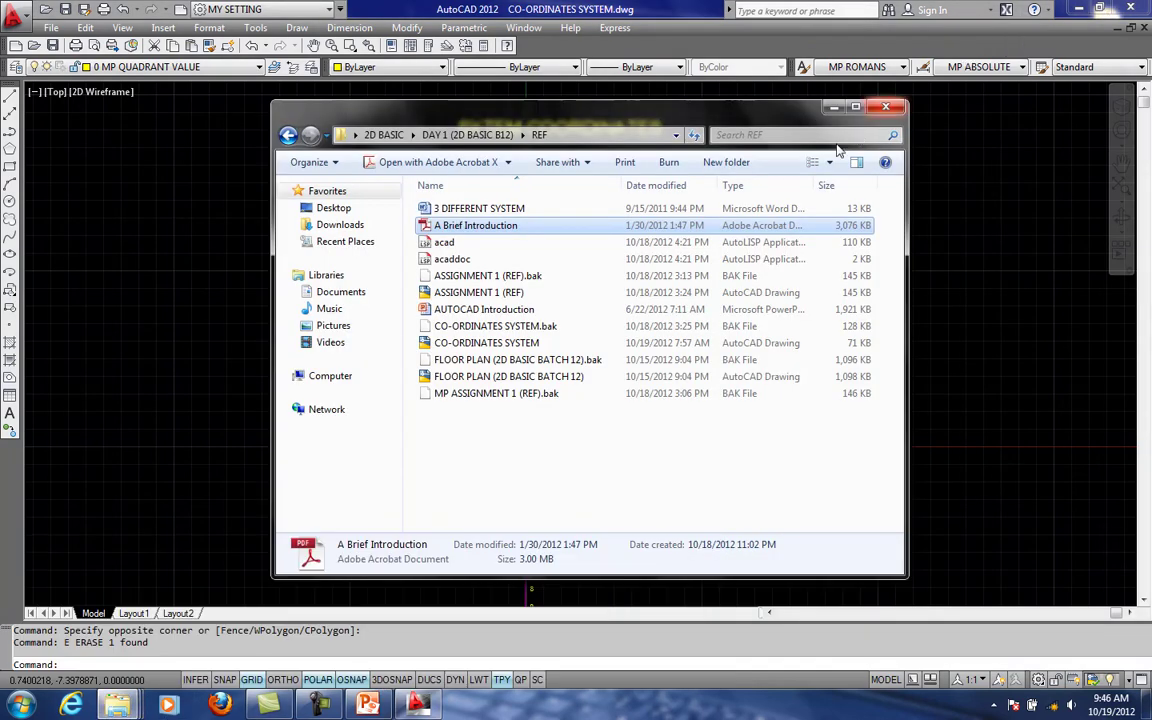
{"action": "left_click", "coordinate": [477, 209]}
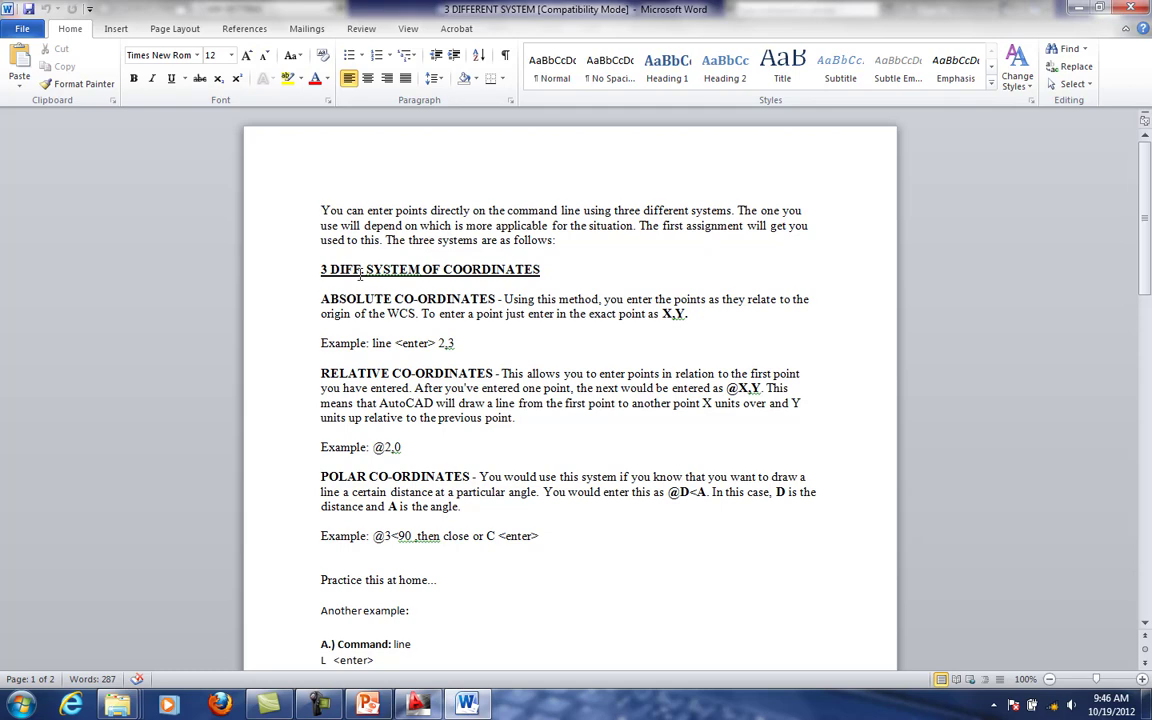
- Switch back to the CO-ORDINATES SYSTEM drawing in AutoCAD and look closer at the upper quadrants
{"action": "left_click", "coordinate": [419, 700]}
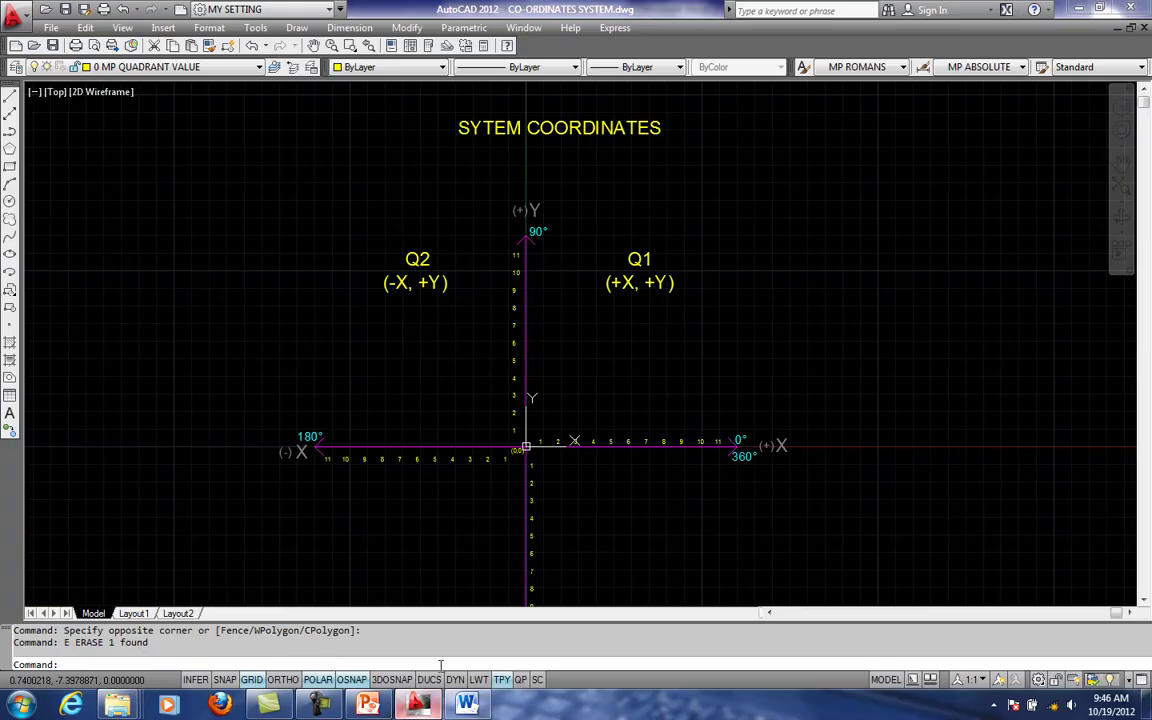
{"action": "middle_click_drag", "start_coordinate": [514, 310], "coordinate": [418, 282]}
{"action": "scroll", "coordinate": [495, 390], "scroll_direction": "up", "scroll_amount": 2}
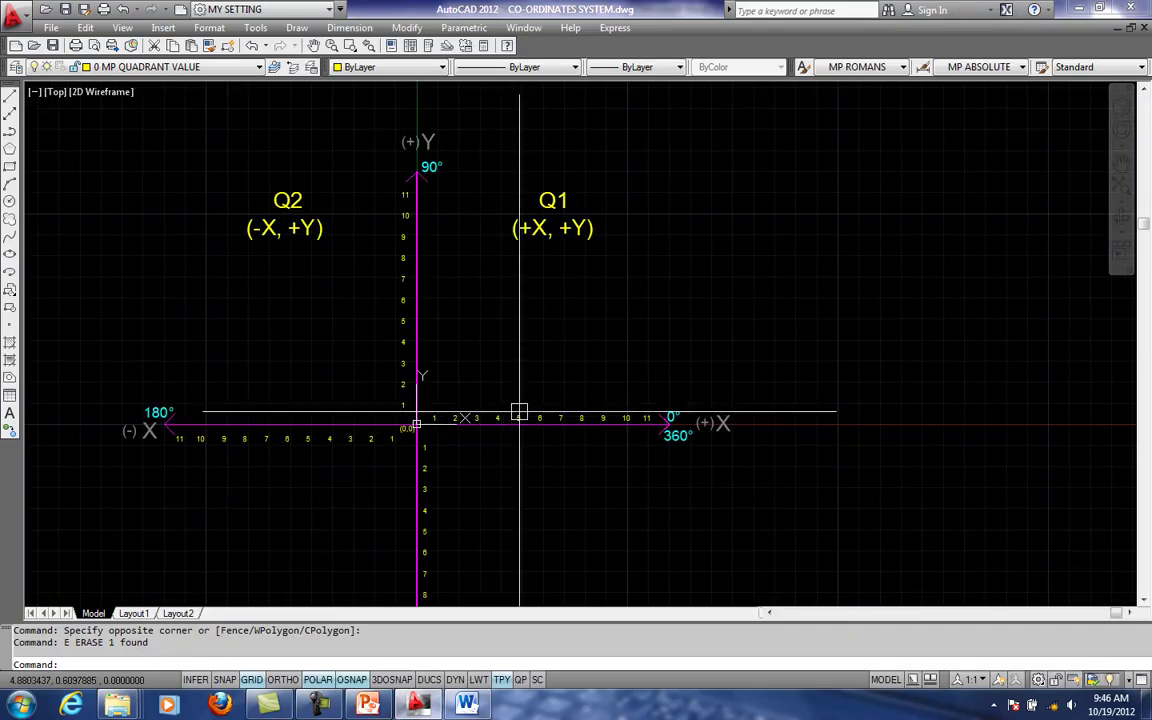
{"action": "type", "text": "L"}
{"action": "key", "text": "space"}
{"action": "middle_click_drag", "start_coordinate": [578, 311], "coordinate": [775, 156]}
{"action": "scroll", "coordinate": [765, 165], "scroll_direction": "up", "scroll_amount": 1}
{"action": "scroll", "coordinate": [660, 256], "scroll_direction": "up", "scroll_amount": 3}
{"action": "middle_click_drag", "start_coordinate": [663, 244], "coordinate": [570, 312]}
{"action": "scroll", "coordinate": [504, 358], "scroll_direction": "up", "scroll_amount": 5}
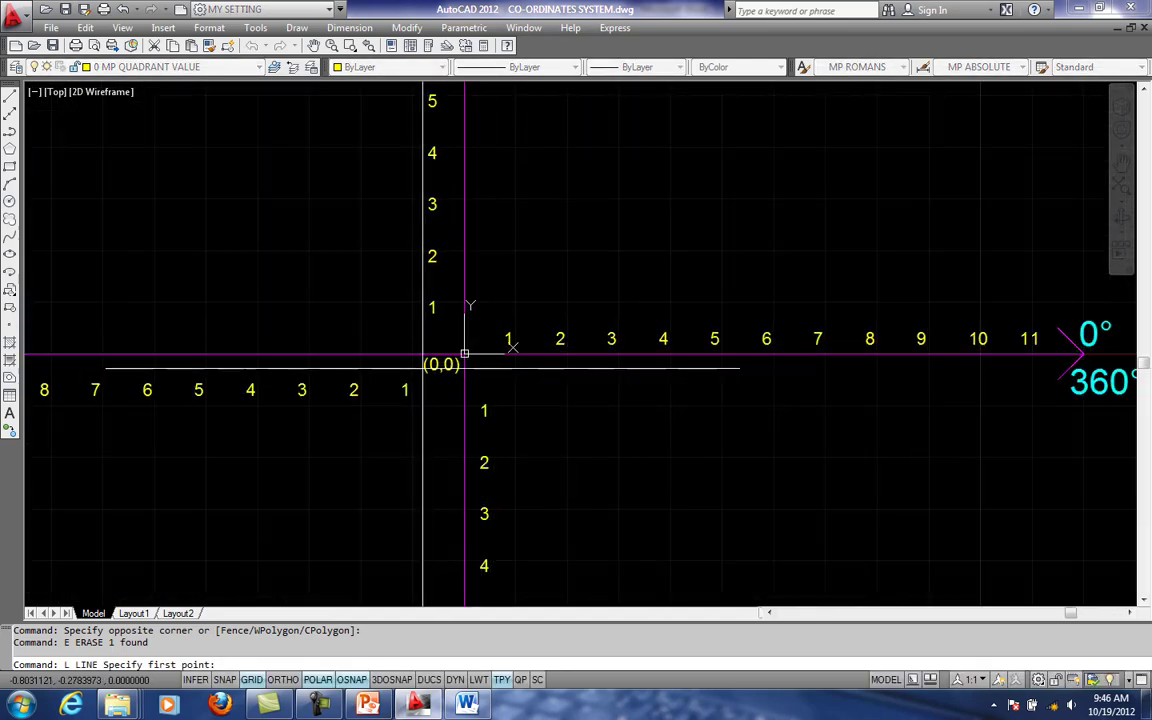
{"action": "middle_click_drag", "start_coordinate": [461, 338], "coordinate": [411, 364]}
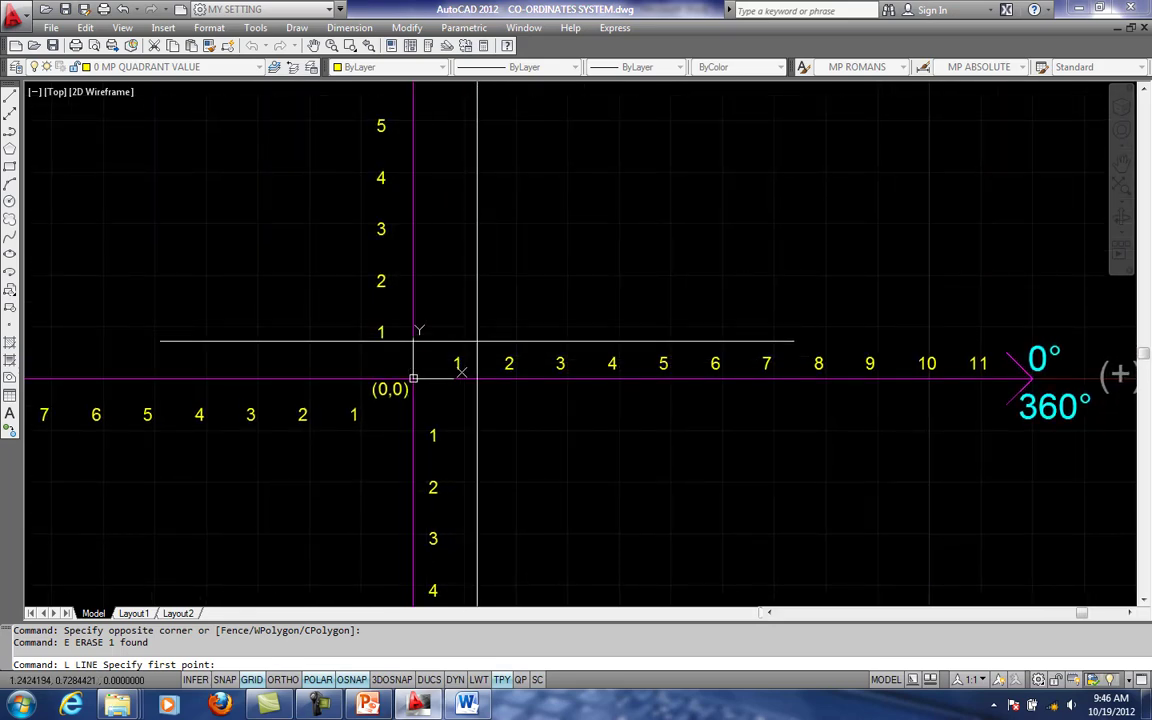
{"action": "key", "text": "Escape"}
{"action": "key", "text": "Escape"}
- Turn on the 1 SAMPLE SQUARE ABSOLUTE layer
{"action": "scroll", "coordinate": [461, 375], "scroll_direction": "down", "scroll_amount": 2}
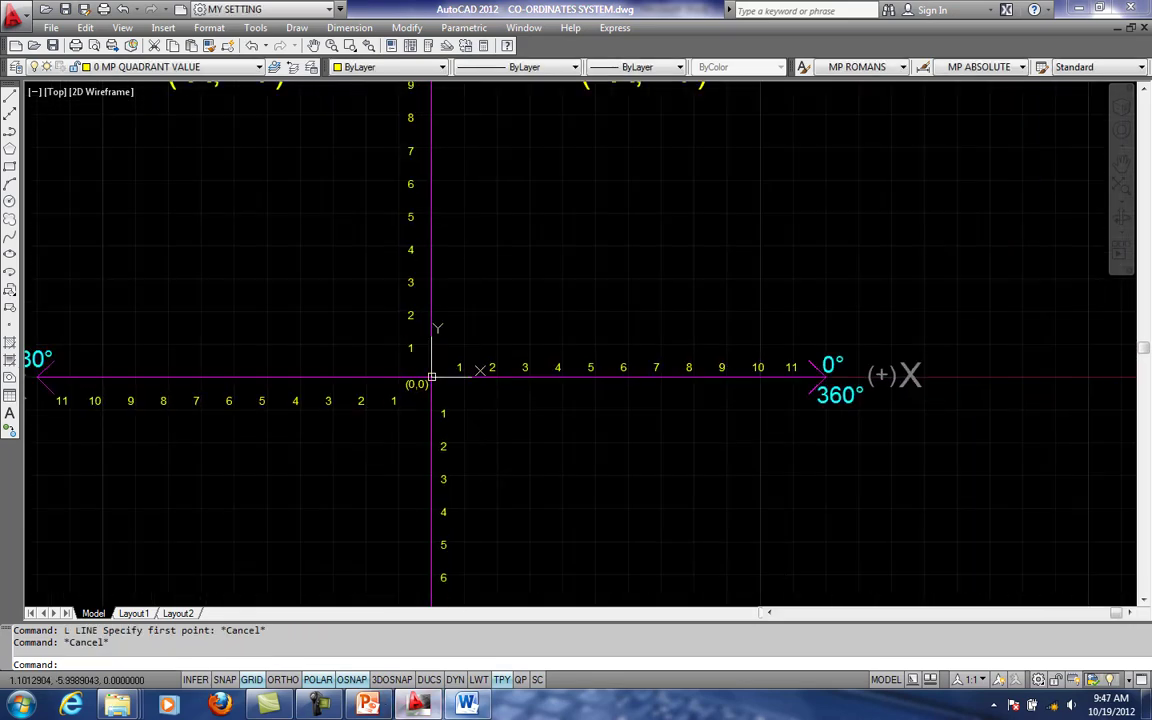
{"action": "scroll", "coordinate": [431, 377], "scroll_direction": "down", "scroll_amount": 1}
{"action": "left_click", "coordinate": [175, 66]}
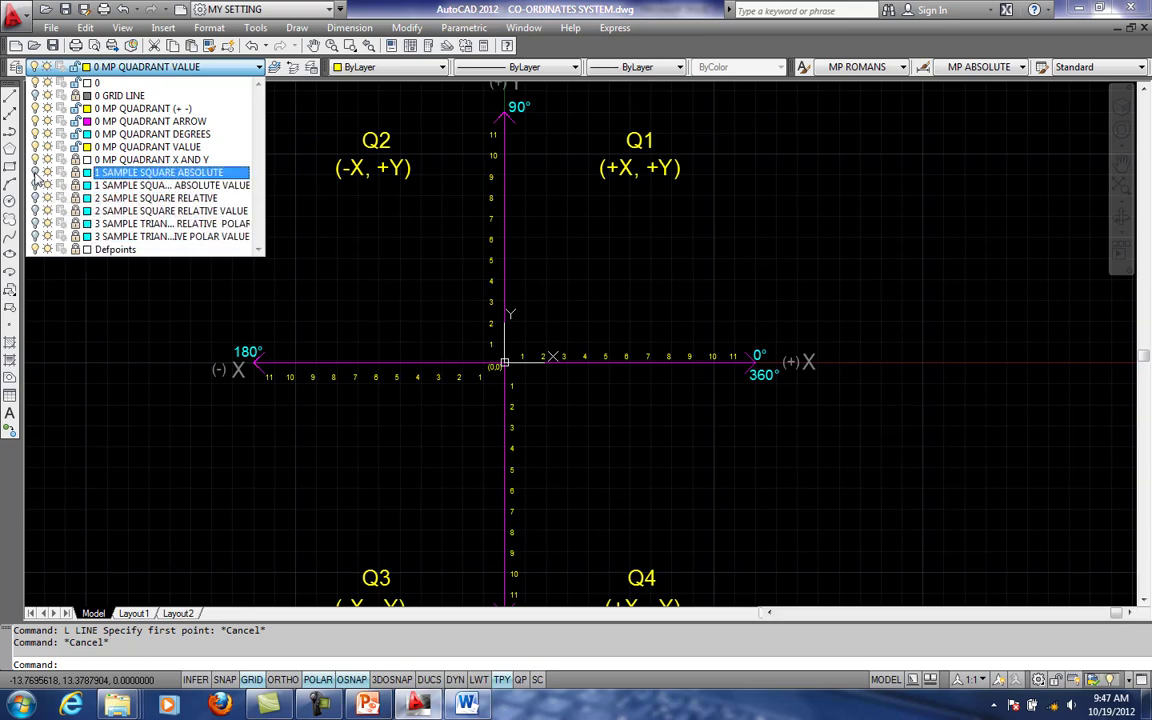
{"action": "left_click", "coordinate": [309, 280]}
{"action": "scroll", "coordinate": [630, 360], "scroll_direction": "down", "scroll_amount": 3}
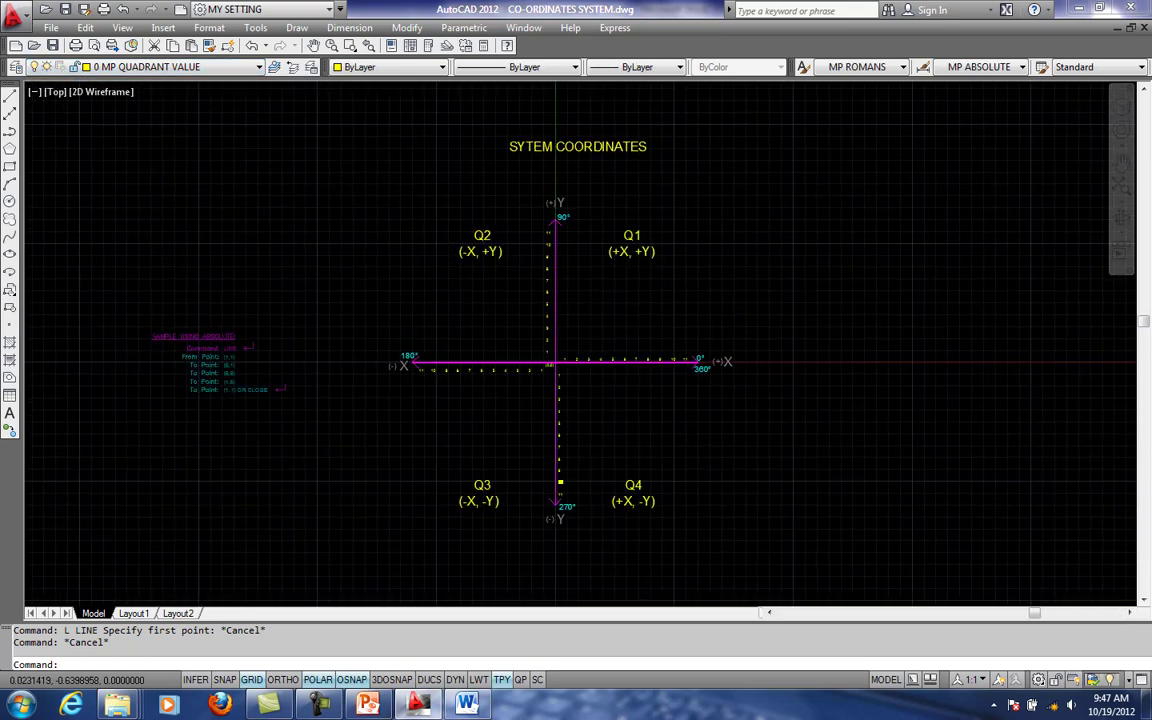
- Turn on the 1 SAMPLE SQUA... ABSOLUTE VALUE layer, bringing the sample point list and the axes into view together
{"action": "middle_click_drag", "start_coordinate": [508, 365], "coordinate": [764, 338]}
{"action": "left_click", "coordinate": [190, 66]}
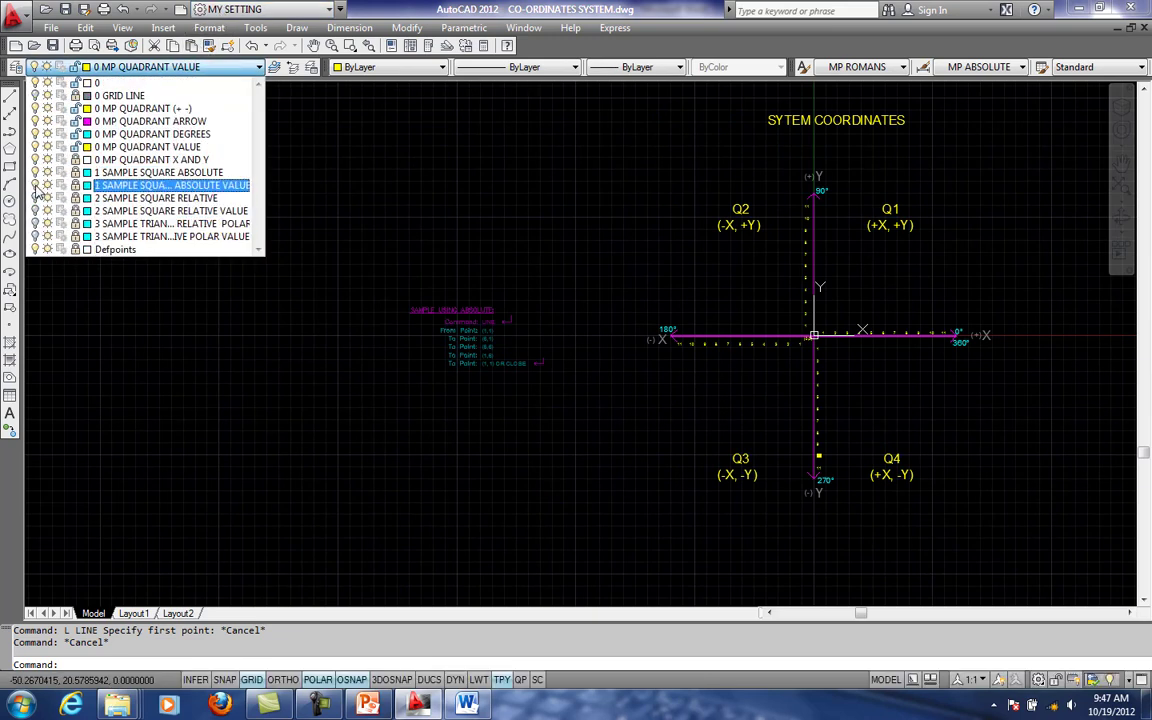
{"action": "left_click", "coordinate": [365, 350]}
{"action": "scroll", "coordinate": [925, 302], "scroll_direction": "up", "scroll_amount": 1}
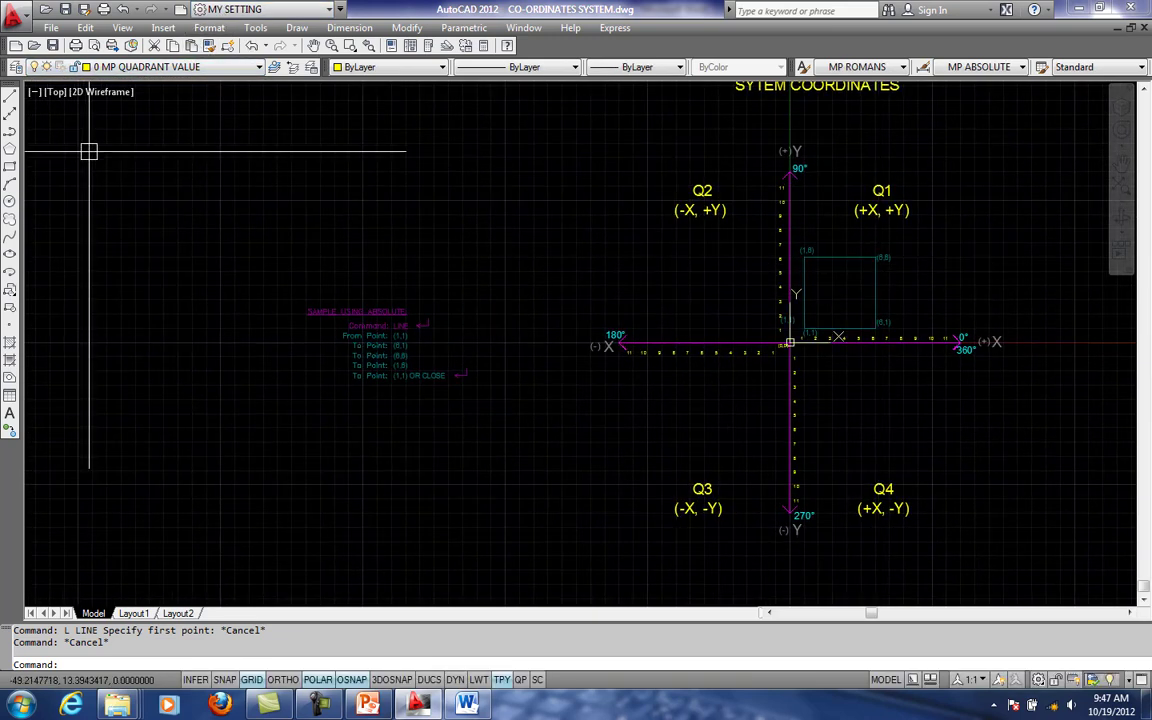
- Turn on the 2 SAMPLE SQUARE RELATIVE layer
{"action": "left_click", "coordinate": [172, 68]}
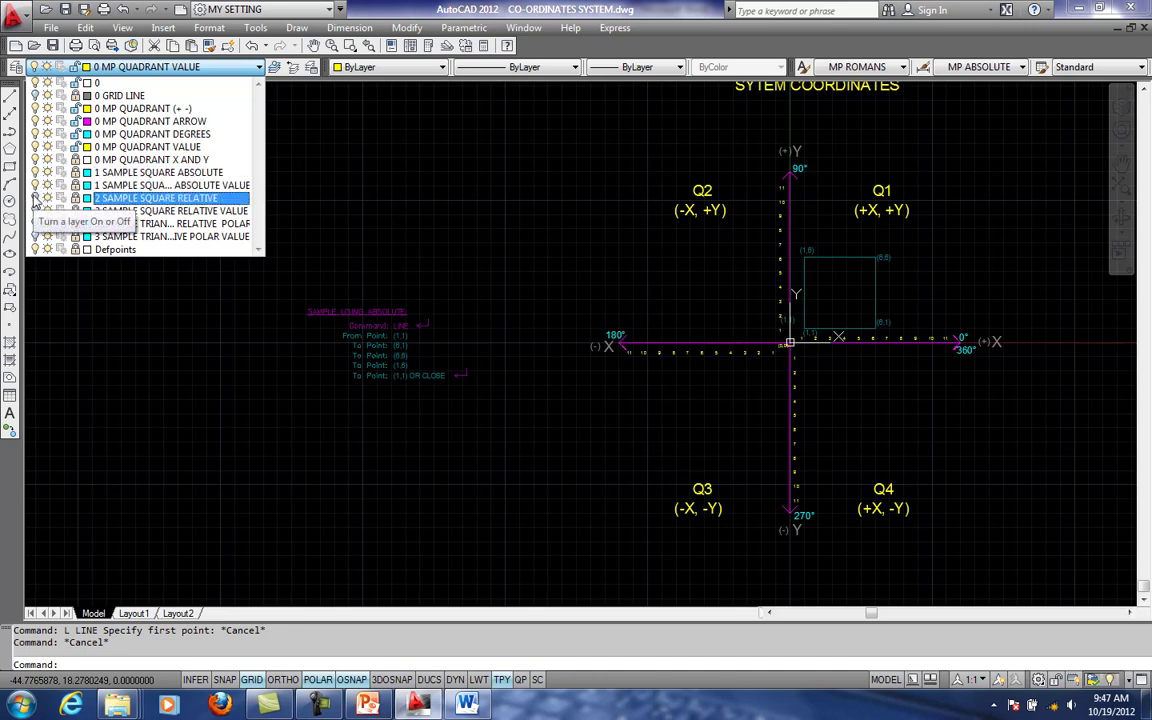
{"action": "left_click", "coordinate": [34, 198]}
{"action": "left_click", "coordinate": [147, 342]}
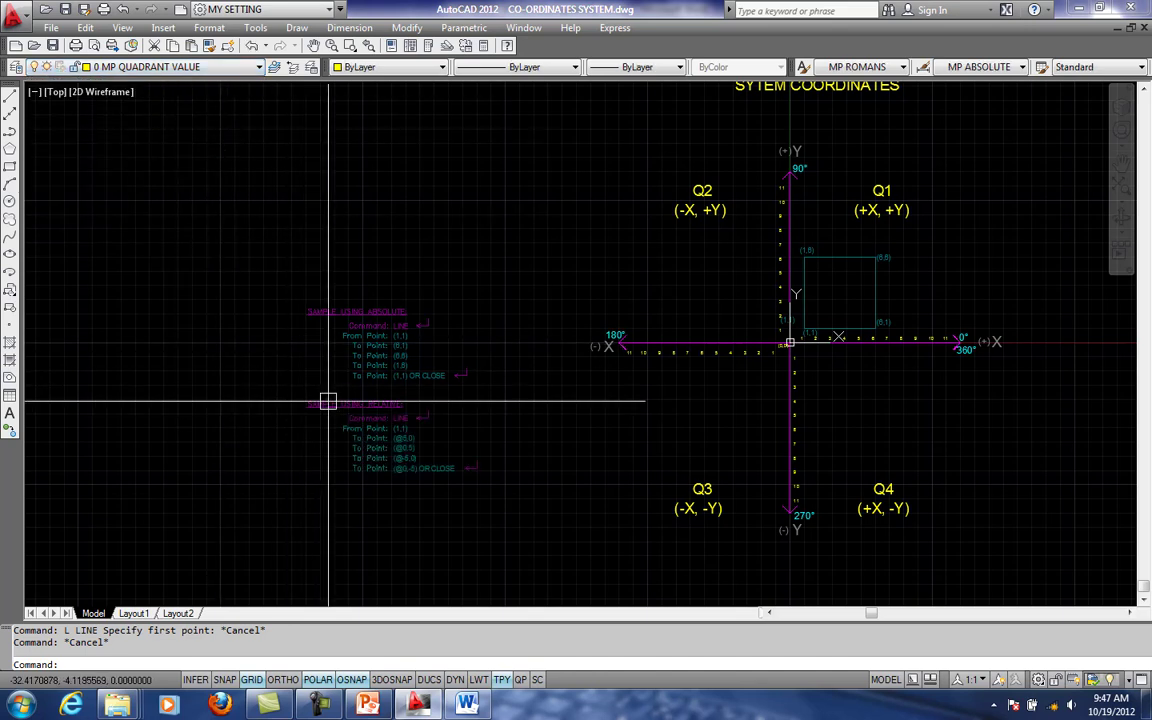
{"action": "left_click", "coordinate": [175, 66]}
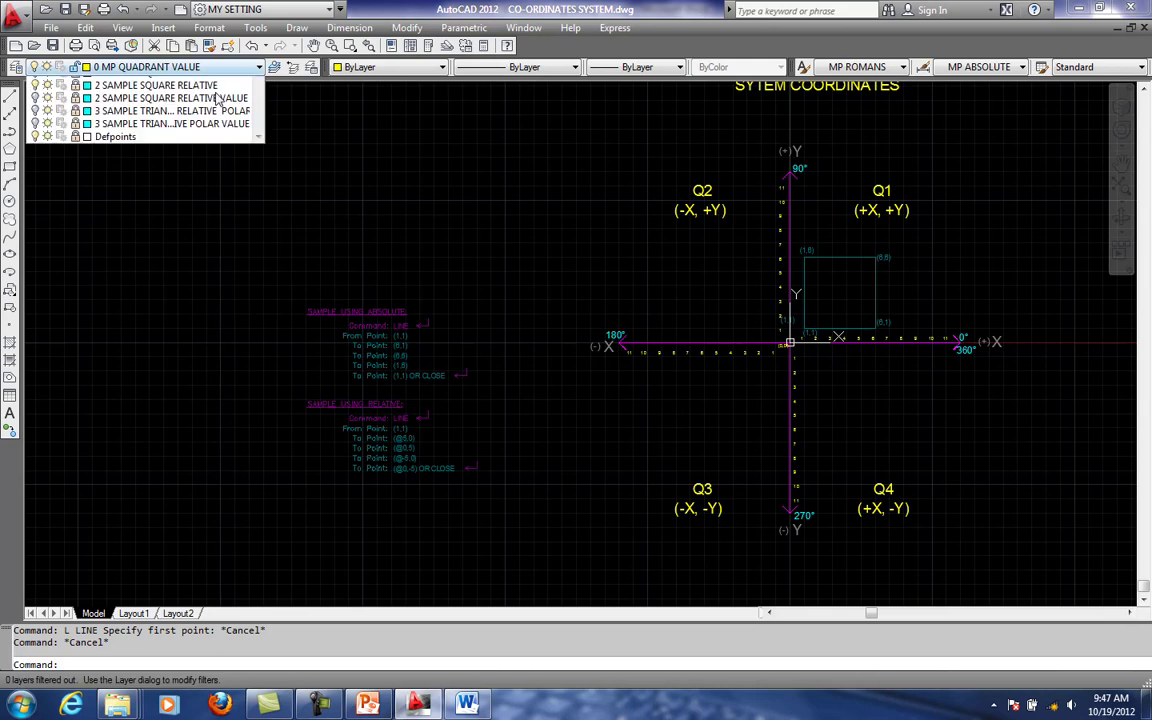
{"action": "left_click", "coordinate": [318, 704]}
{"action": "left_click", "coordinate": [1072, 636]}
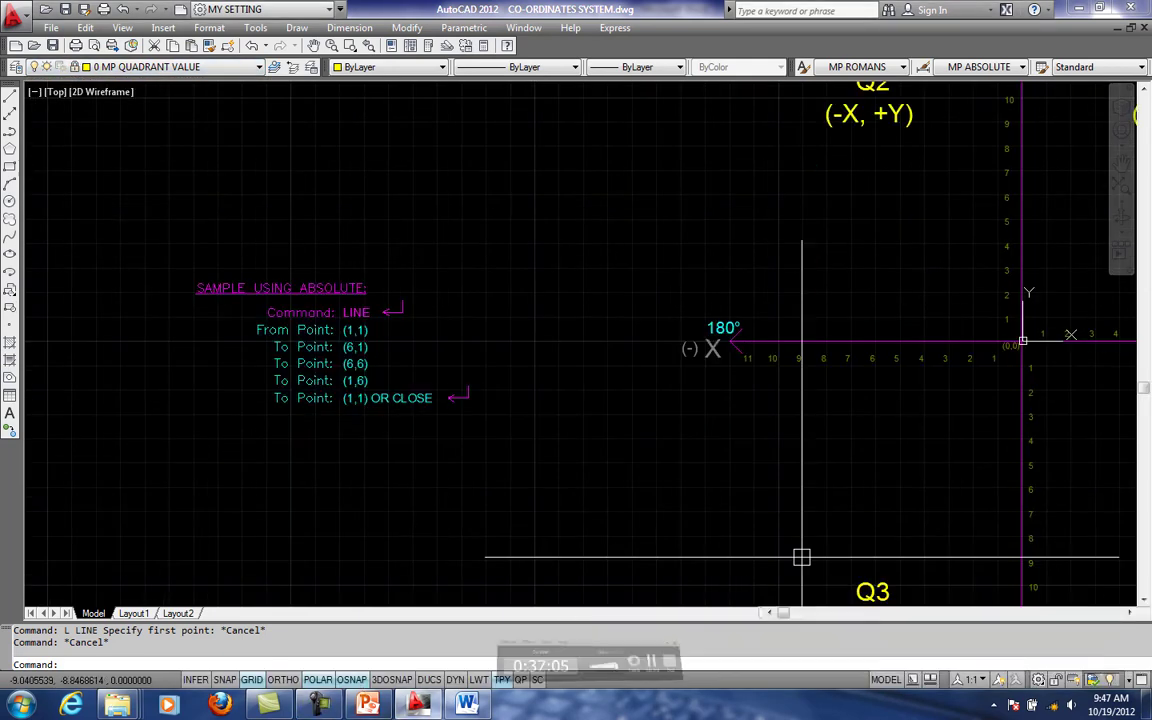
{"action": "key", "text": "super"}
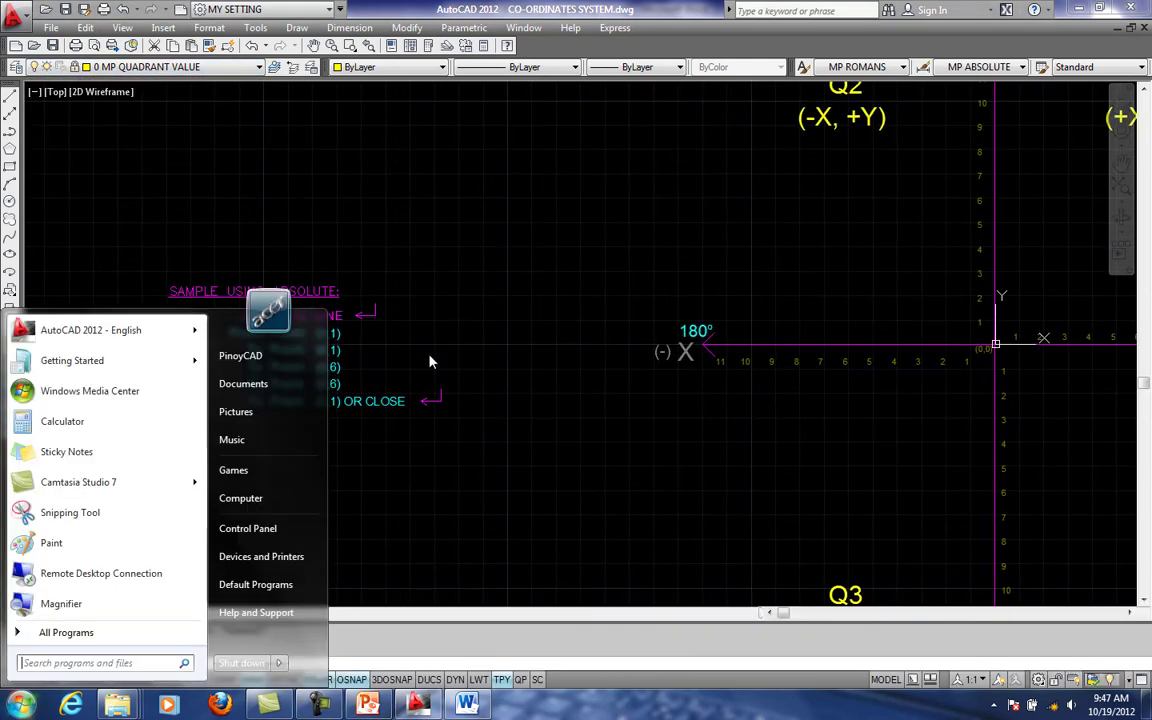
{"action": "key", "text": "super"}
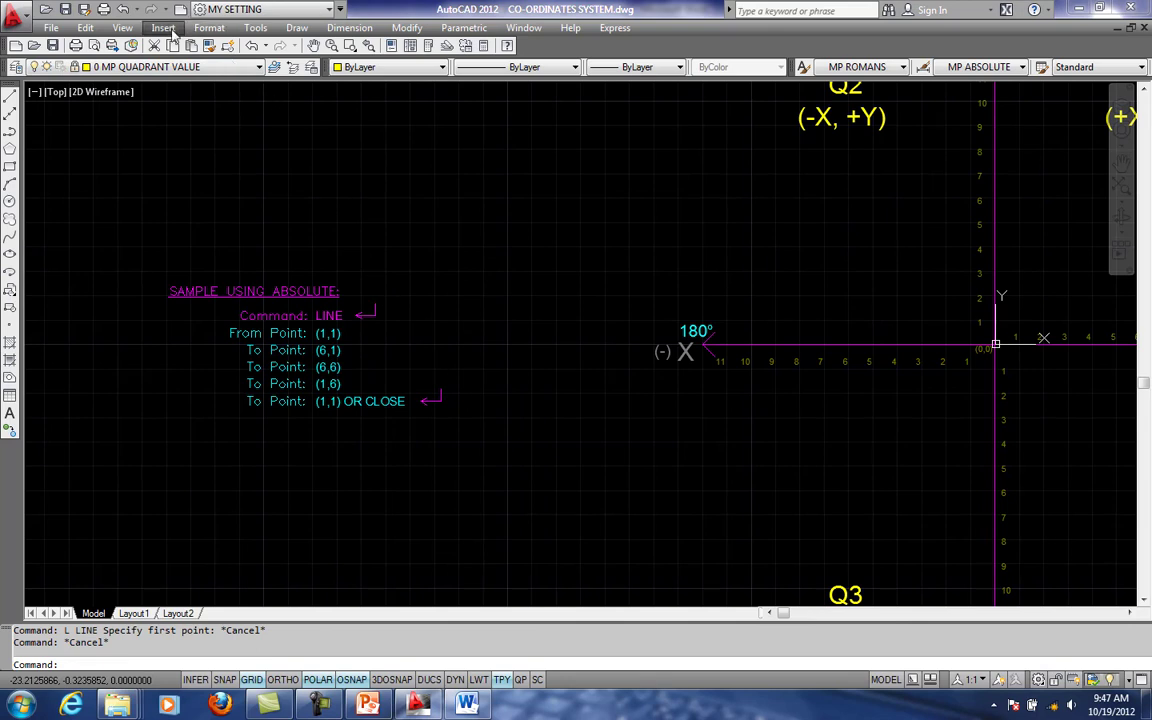
{"action": "key", "text": "Escape"}
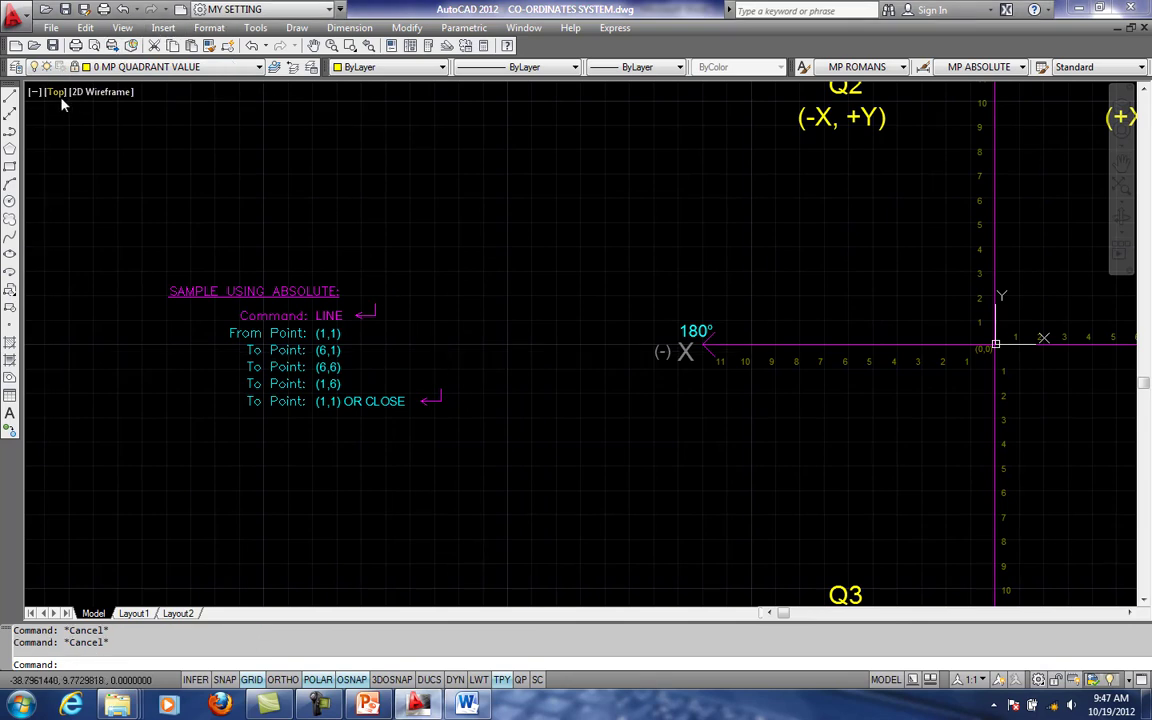
{"action": "left_click", "coordinate": [55, 91]}
{"action": "left_click", "coordinate": [88, 91]}
{"action": "left_click", "coordinate": [88, 91]}
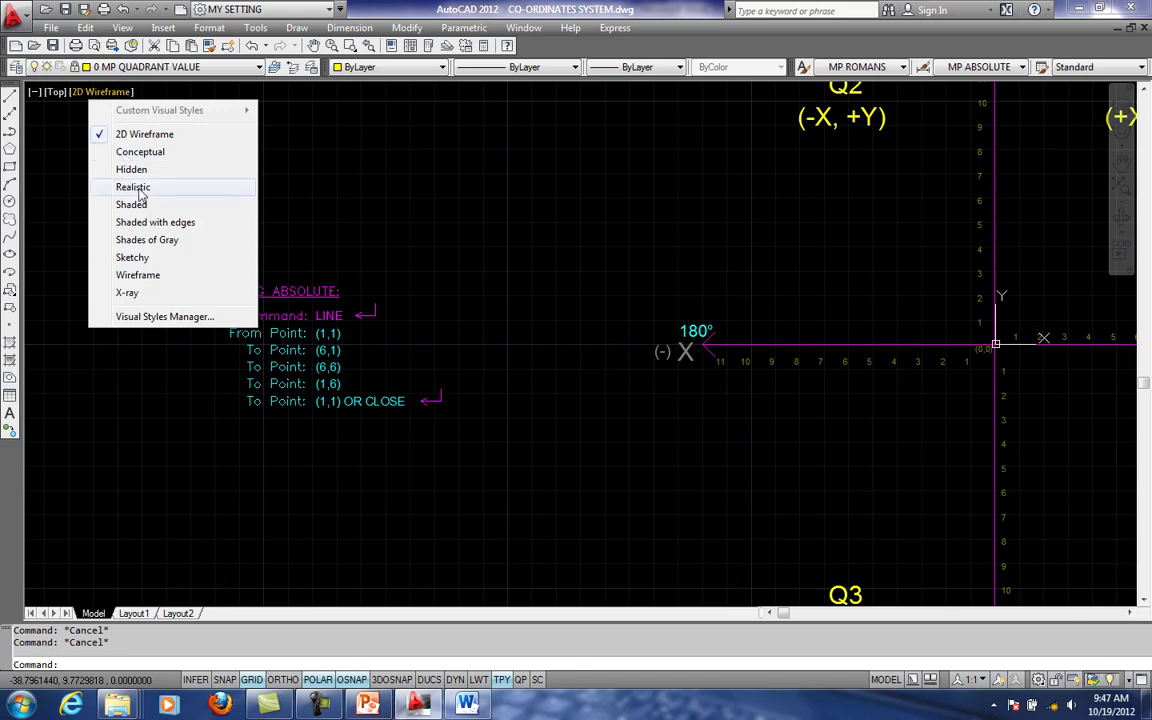
{"action": "left_click", "coordinate": [52, 92]}
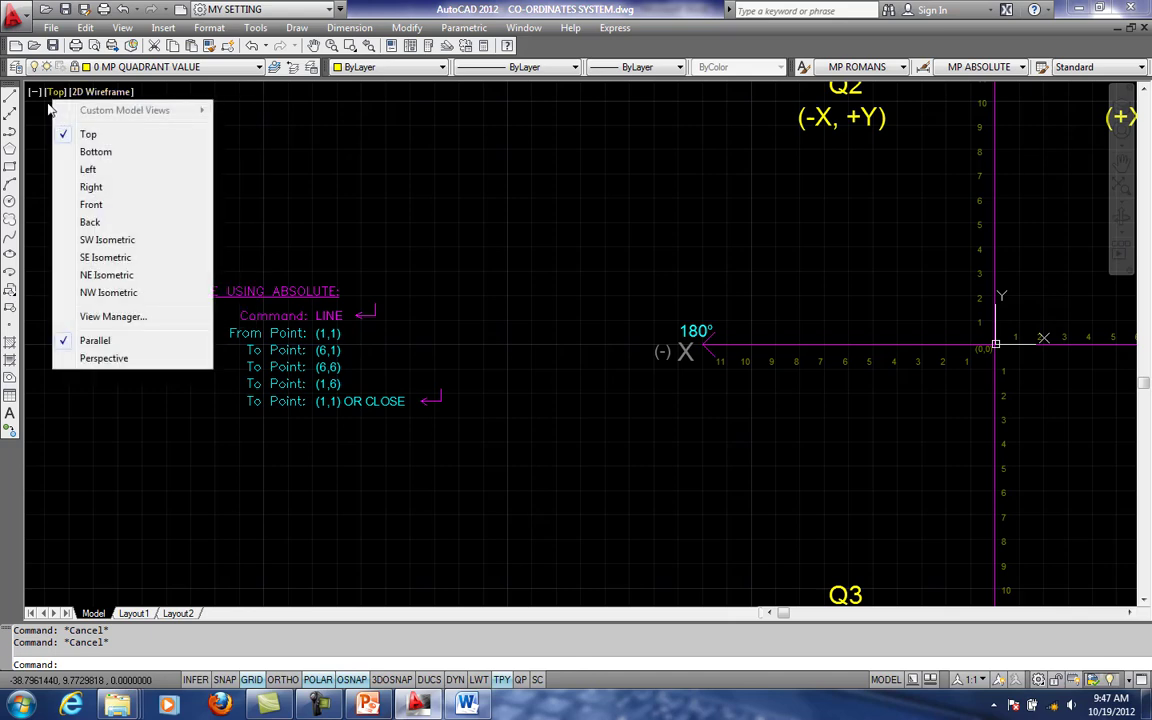
{"action": "left_click", "coordinate": [37, 97]}
{"action": "left_click", "coordinate": [105, 93]}
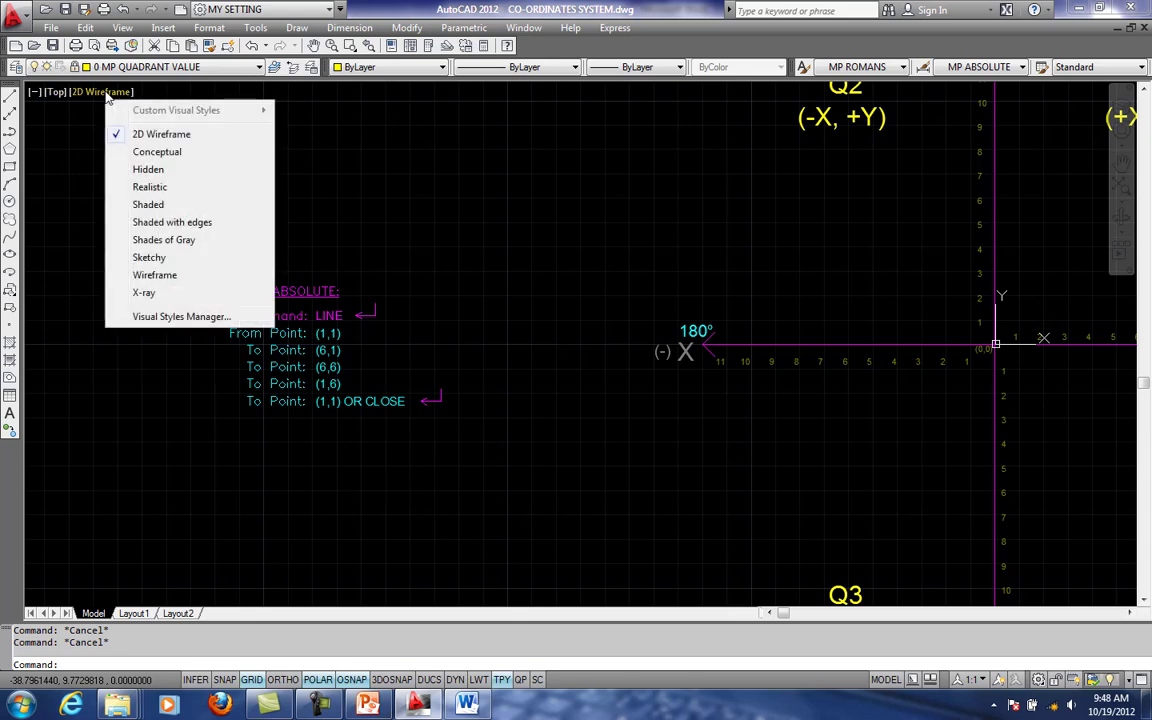
{"action": "left_click", "coordinate": [105, 93]}
- Split the model space into two vertical viewports
{"action": "left_click", "coordinate": [122, 27]}
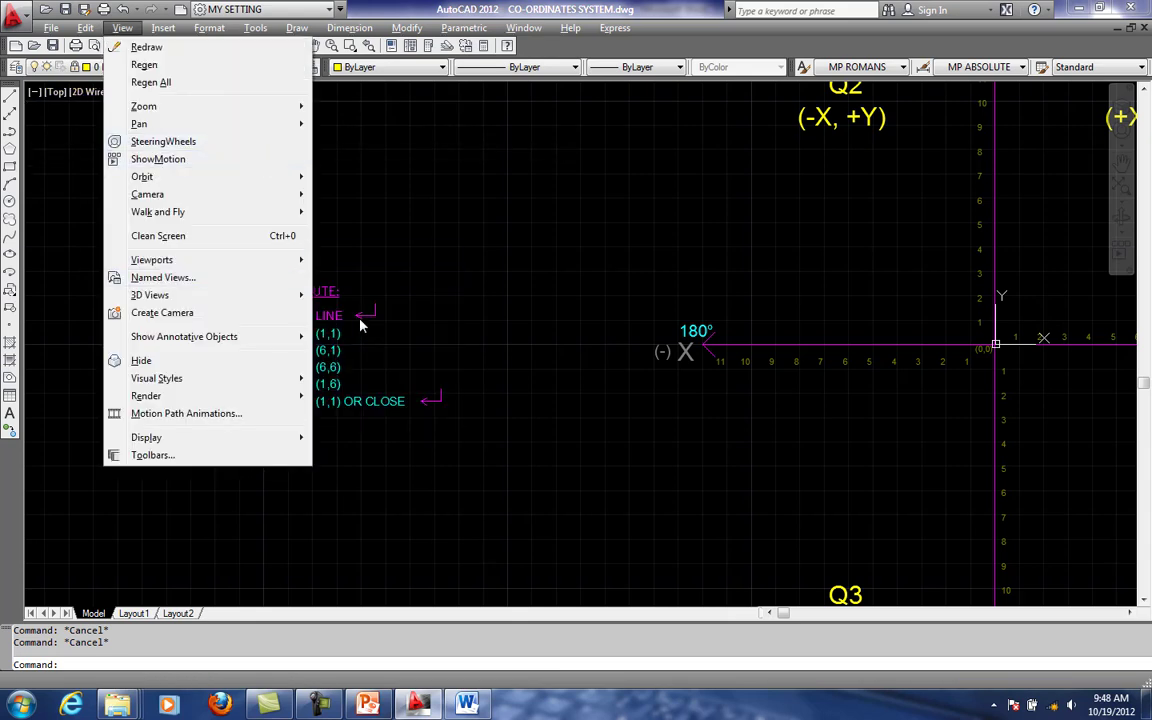
{"action": "mouse_move", "coordinate": [270, 260]}
{"action": "left_click", "coordinate": [380, 320]}
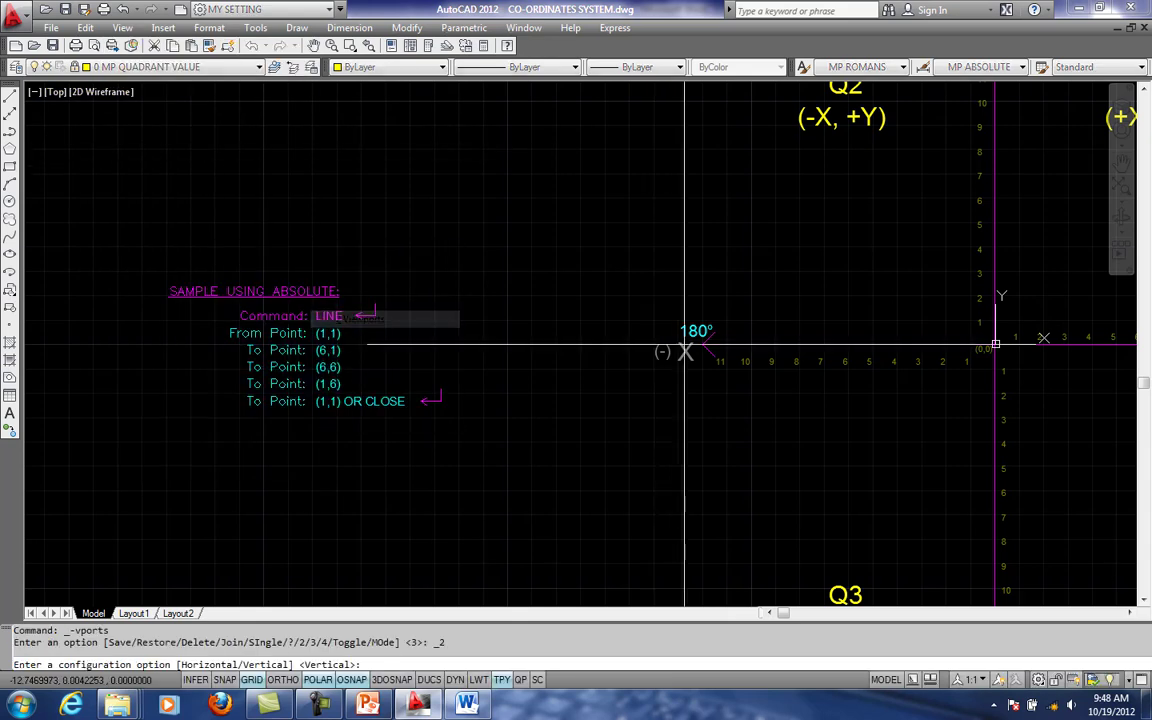
{"action": "type", "text": "V"}
{"action": "key", "text": "Return"}
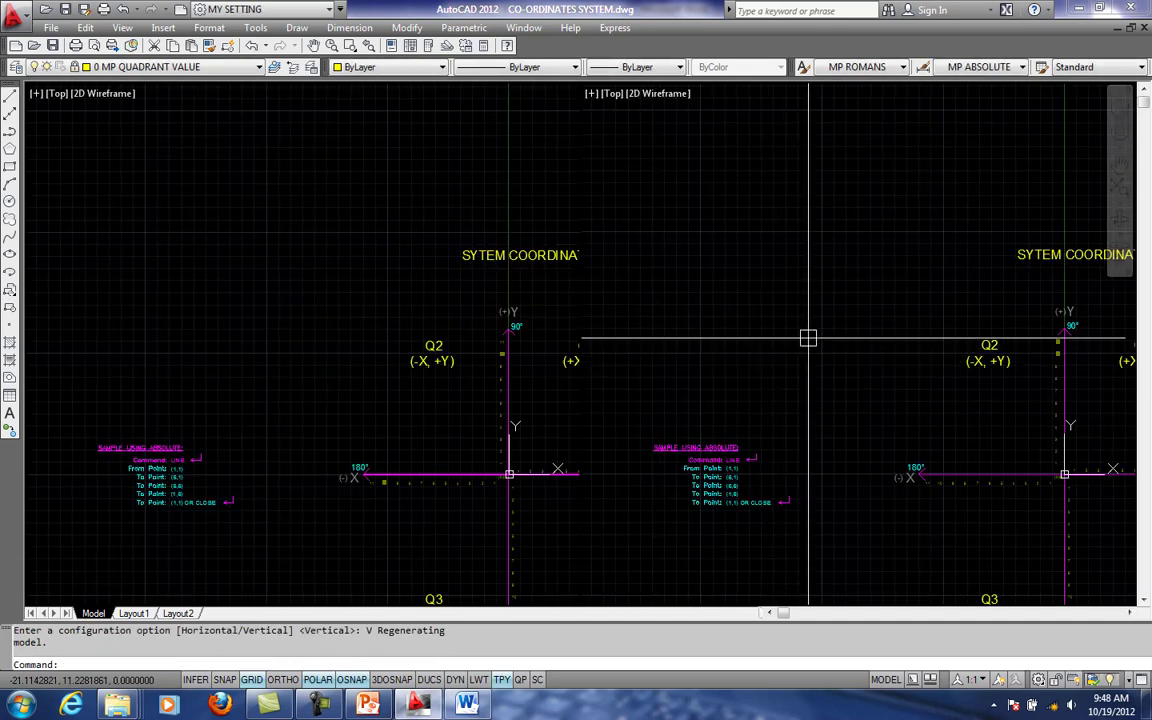
{"action": "scroll", "coordinate": [719, 358], "scroll_direction": "up", "scroll_amount": 2}
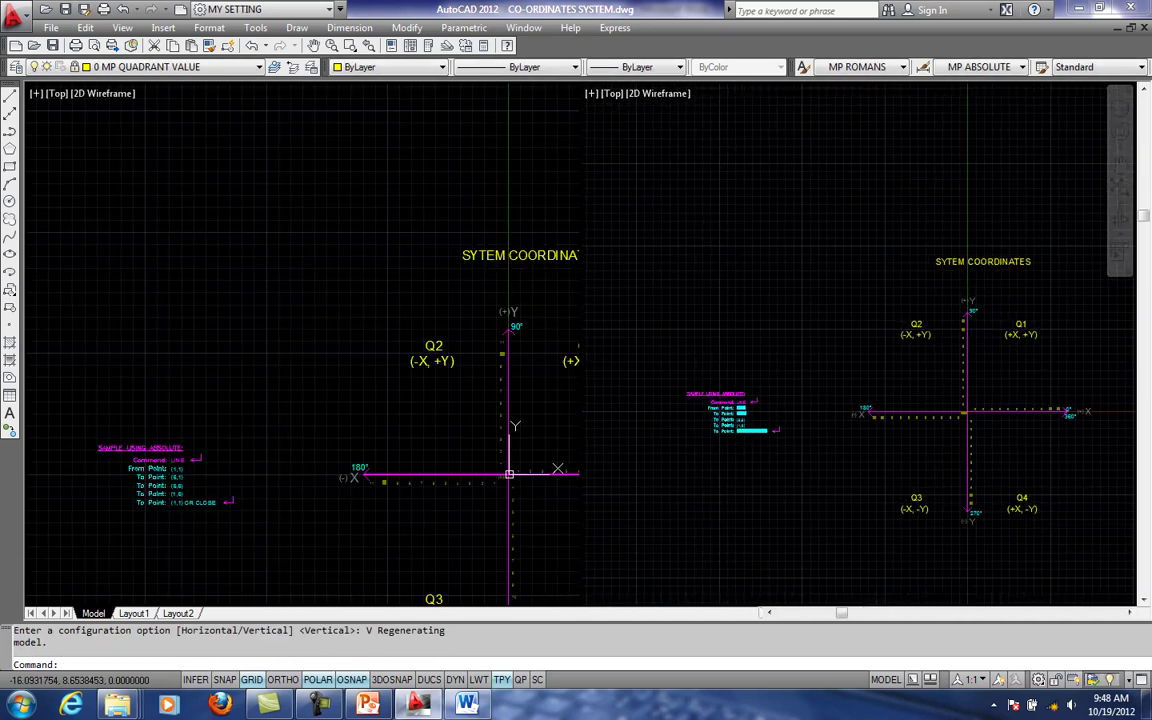
{"action": "type", "text": "OP"}
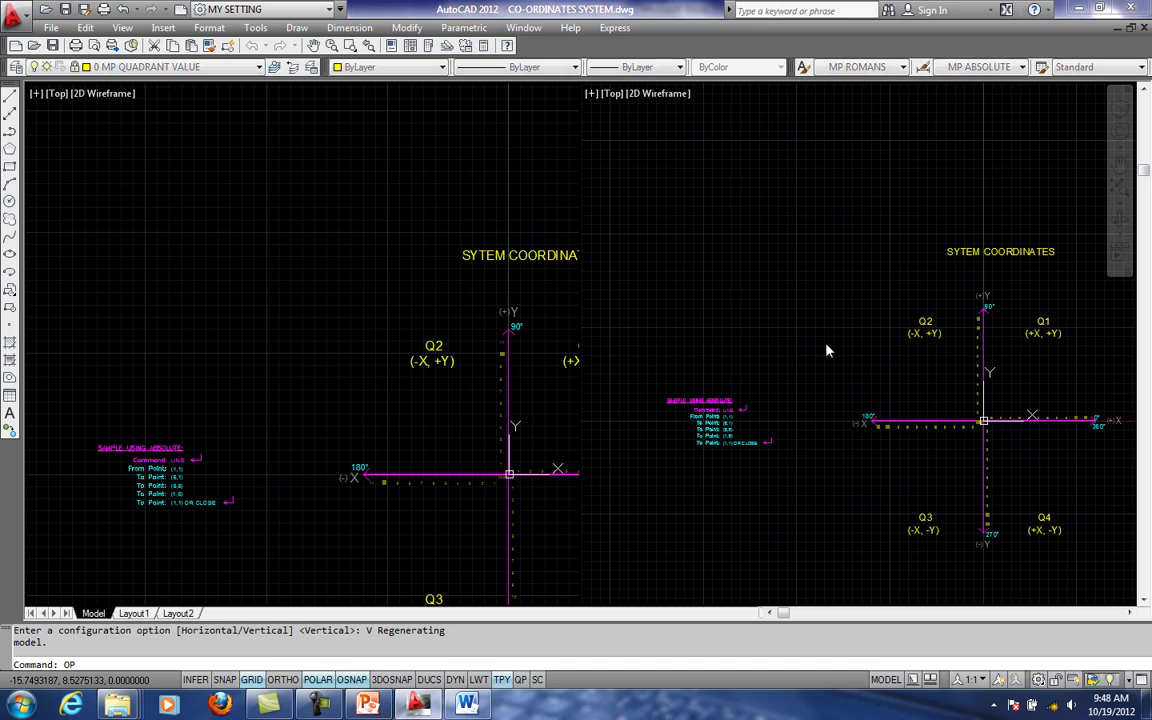
{"action": "key", "text": "Return"}
{"action": "left_click", "coordinate": [384, 175]}
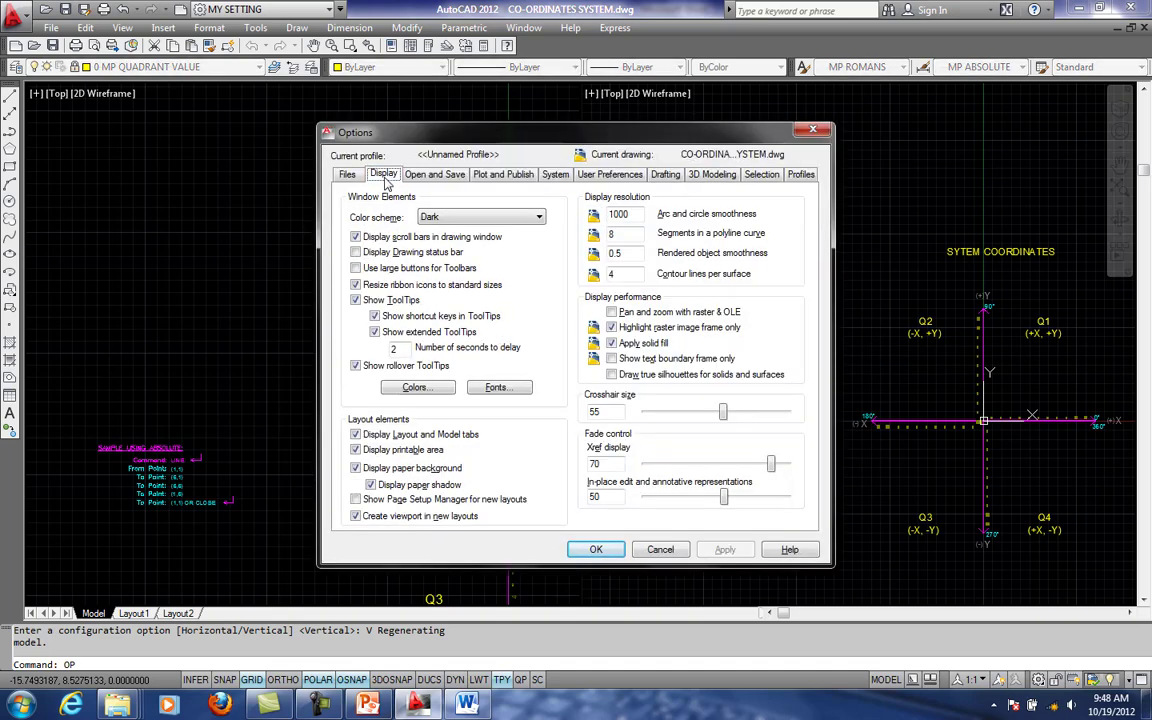
{"action": "left_click", "coordinate": [414, 387]}
{"action": "left_click", "coordinate": [880, 155]}
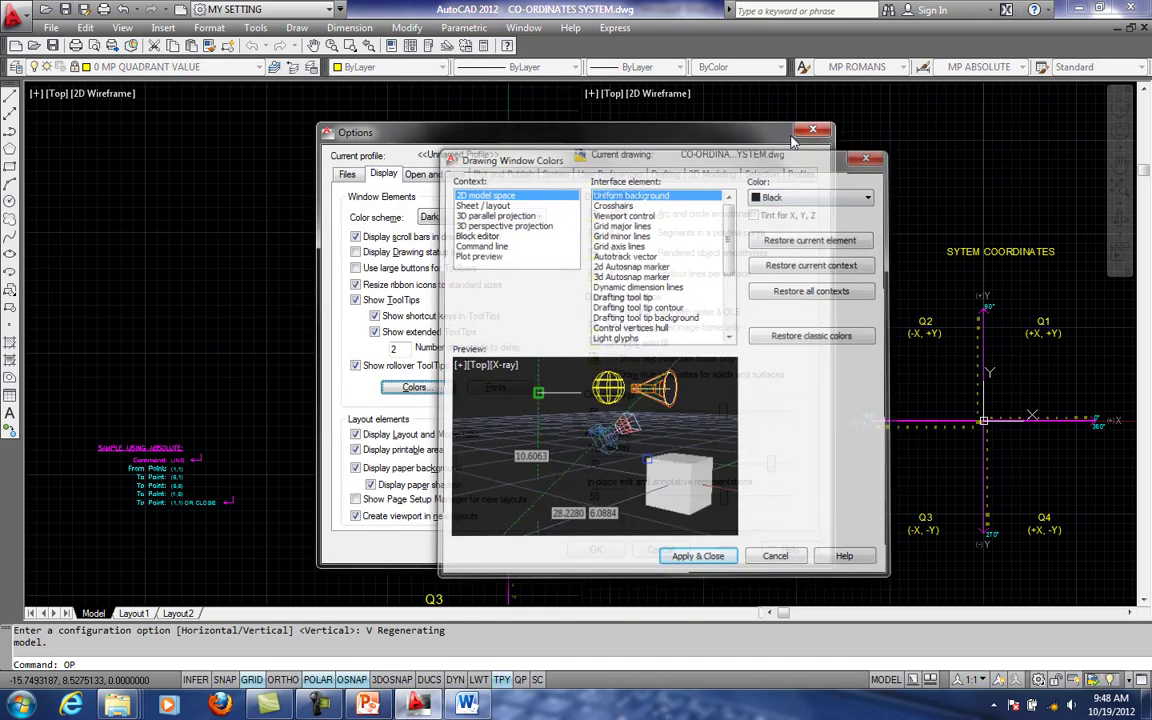
{"action": "left_click", "coordinate": [812, 129]}
- Frame the coordinate quadrants in the right viewport and the enlarged SAMPLE USING ABSOLUTE point list in the left viewport
{"action": "scroll", "coordinate": [828, 358], "scroll_direction": "up", "scroll_amount": 1}
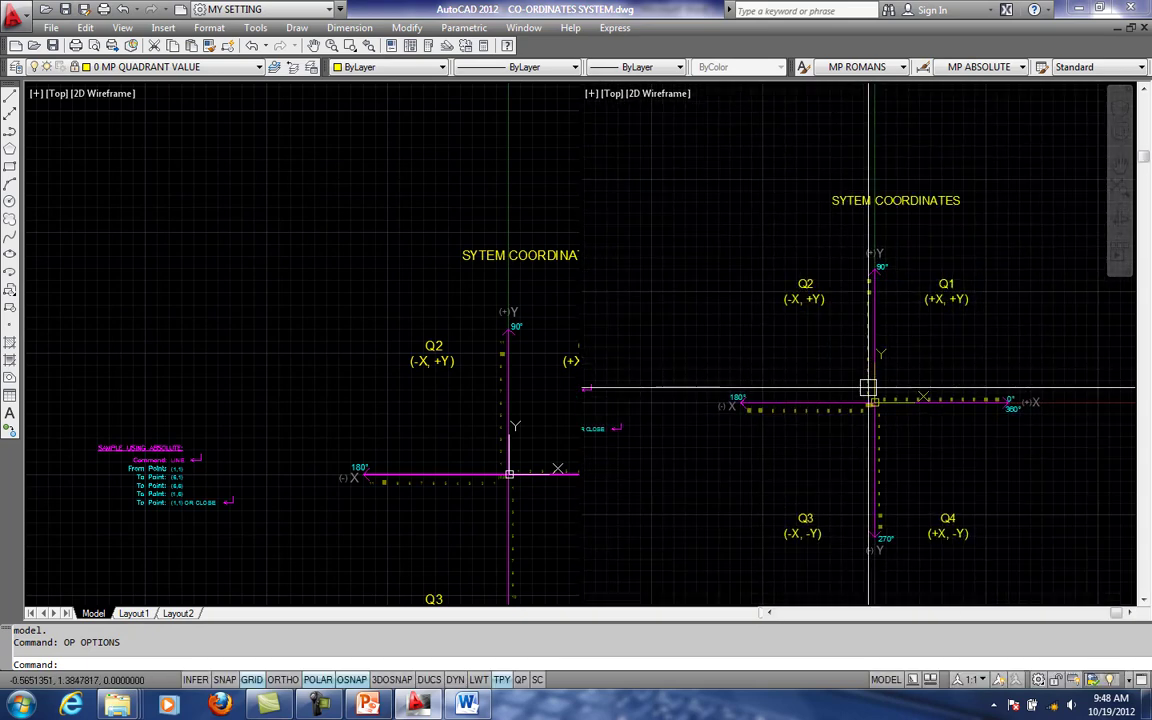
{"action": "middle_click_drag", "start_coordinate": [883, 422], "coordinate": [890, 402]}
{"action": "left_click", "coordinate": [365, 391]}
{"action": "scroll", "coordinate": [96, 494], "scroll_direction": "down", "scroll_amount": 1}
{"action": "middle_click_drag", "start_coordinate": [96, 494], "coordinate": [337, 368]}
{"action": "scroll", "coordinate": [463, 363], "scroll_direction": "up", "scroll_amount": 5}
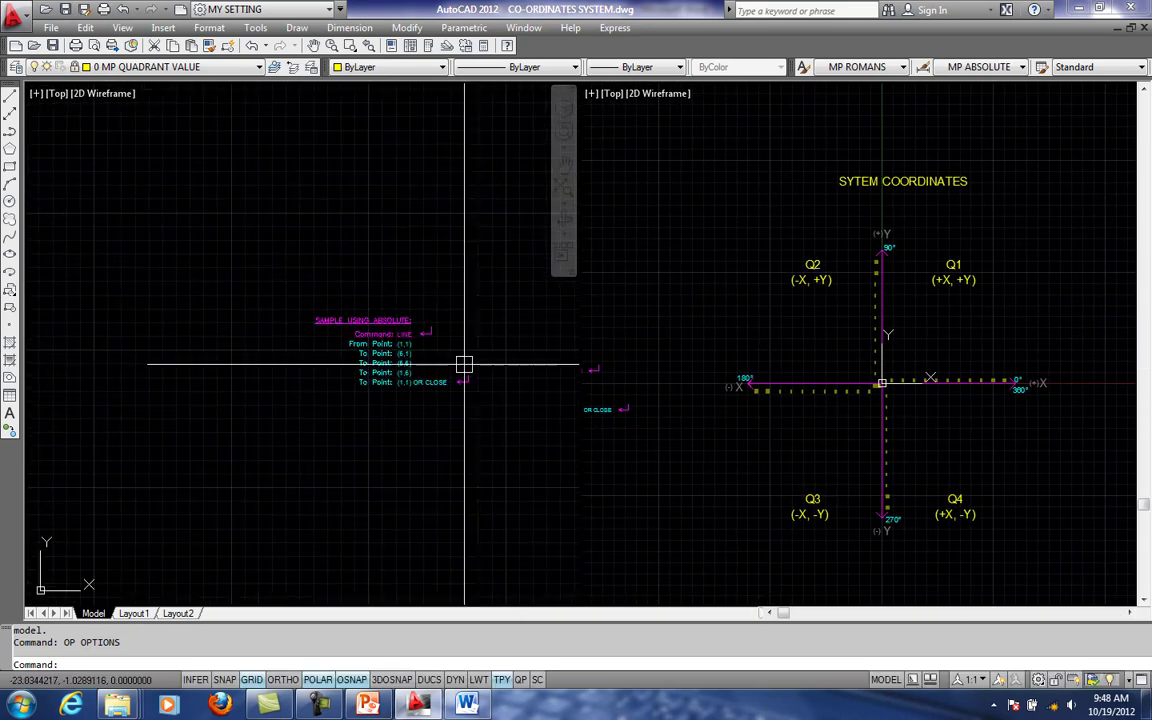
{"action": "scroll", "coordinate": [443, 357], "scroll_direction": "up", "scroll_amount": 1}
{"action": "middle_click_drag", "start_coordinate": [413, 351], "coordinate": [423, 325]}
- Unlock the 0 MP QUADRANT VALUE layer for the axis numbers in the right viewport
{"action": "left_click", "coordinate": [1083, 375]}
{"action": "scroll", "coordinate": [893, 417], "scroll_direction": "up", "scroll_amount": 1}
{"action": "middle_click_drag", "start_coordinate": [889, 316], "coordinate": [828, 296]}
{"action": "scroll", "coordinate": [815, 368], "scroll_direction": "up", "scroll_amount": 3}
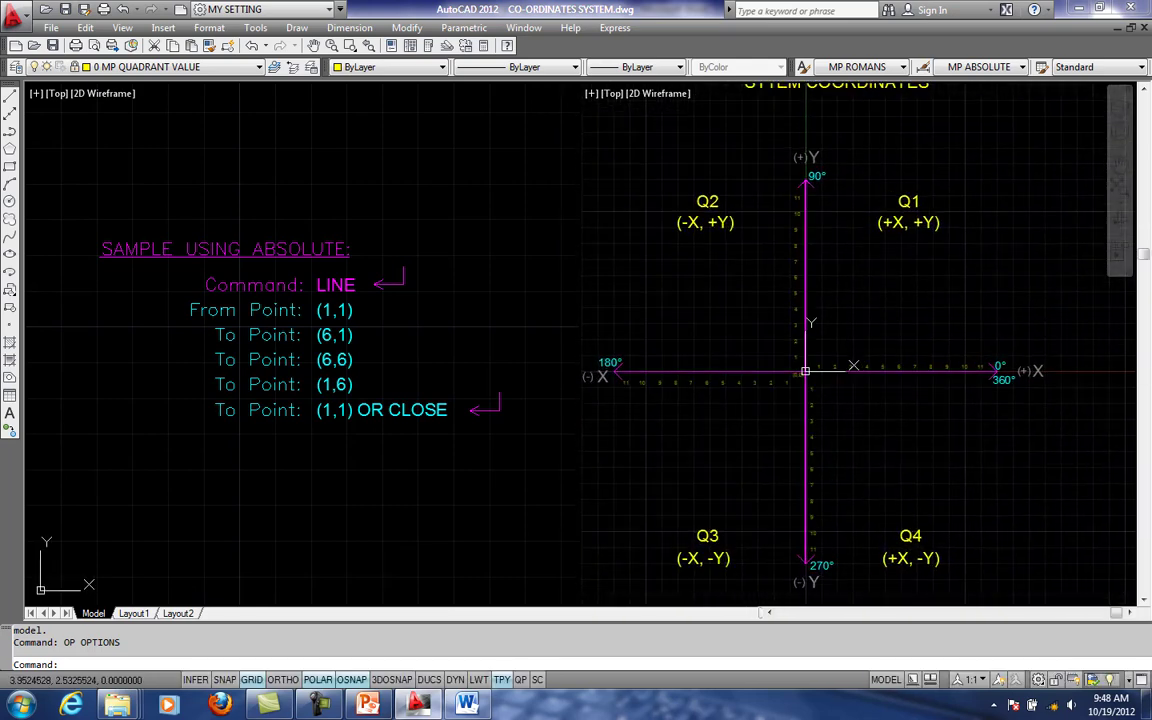
{"action": "scroll", "coordinate": [805, 379], "scroll_direction": "up", "scroll_amount": 1}
{"action": "middle_click_drag", "start_coordinate": [805, 379], "coordinate": [880, 338]}
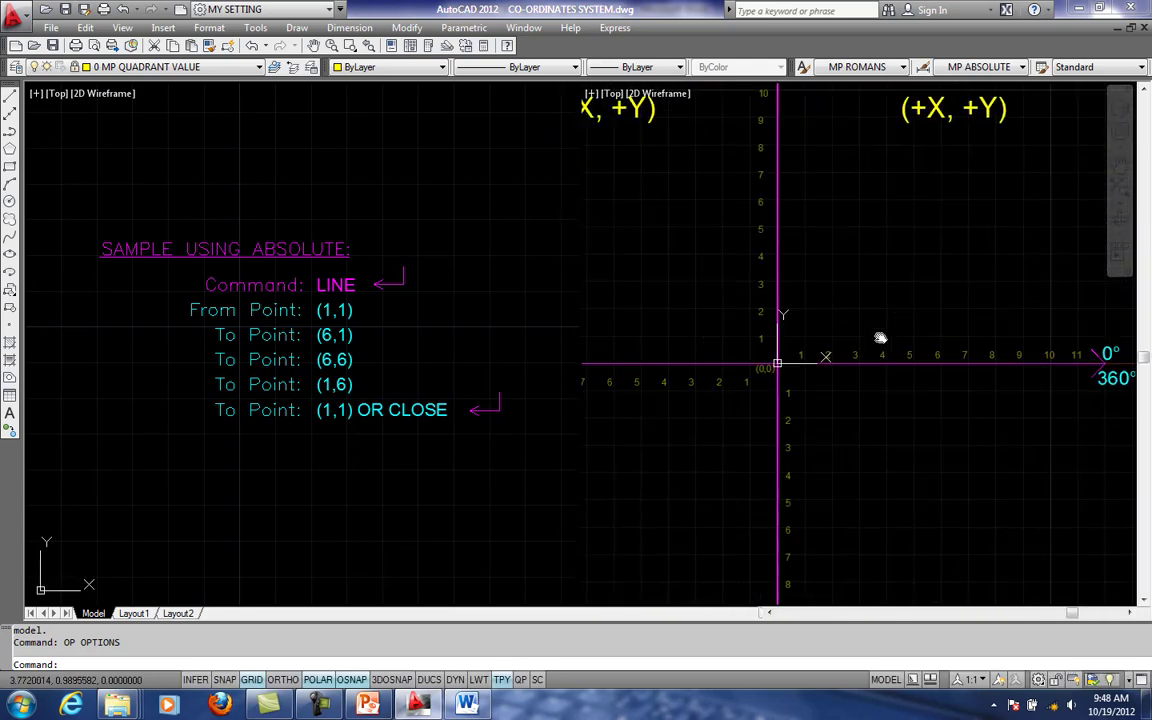
{"action": "left_click", "coordinate": [87, 68]}
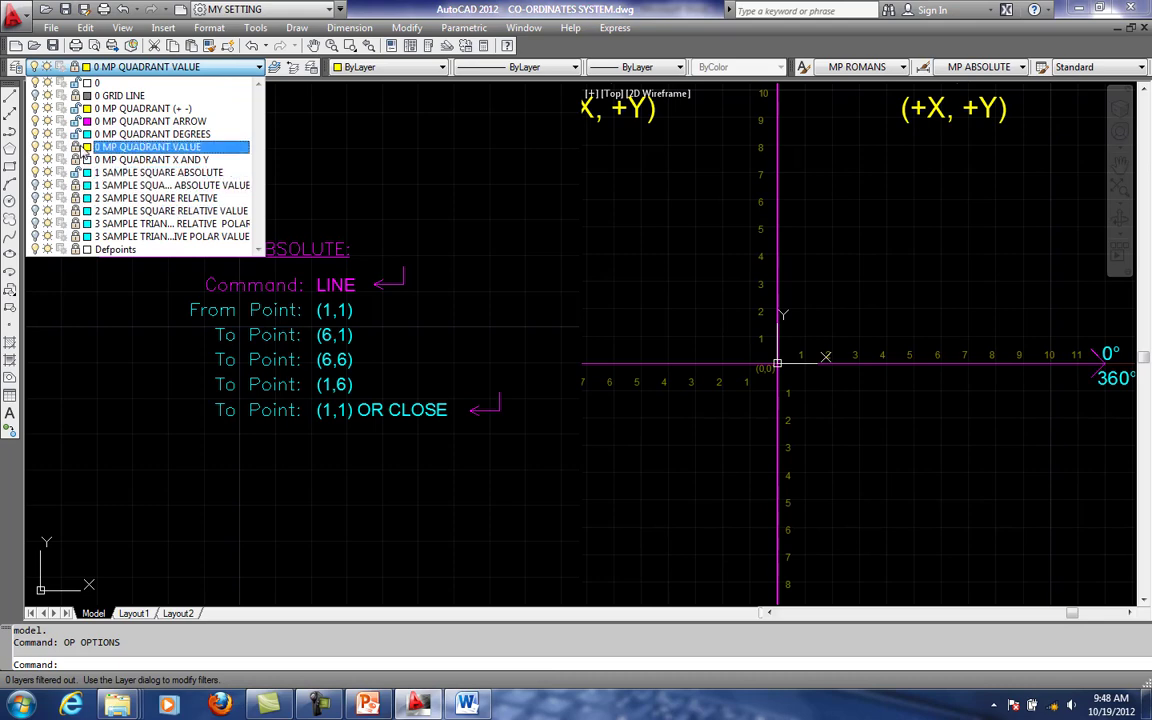
{"action": "left_click", "coordinate": [76, 149]}
{"action": "left_click", "coordinate": [822, 340]}
- Examine the numbered axes around the origin and quadrant Q1 in the right viewport
{"action": "middle_click_drag", "start_coordinate": [929, 360], "coordinate": [888, 359]}
{"action": "scroll", "coordinate": [823, 387], "scroll_direction": "up", "scroll_amount": 1}
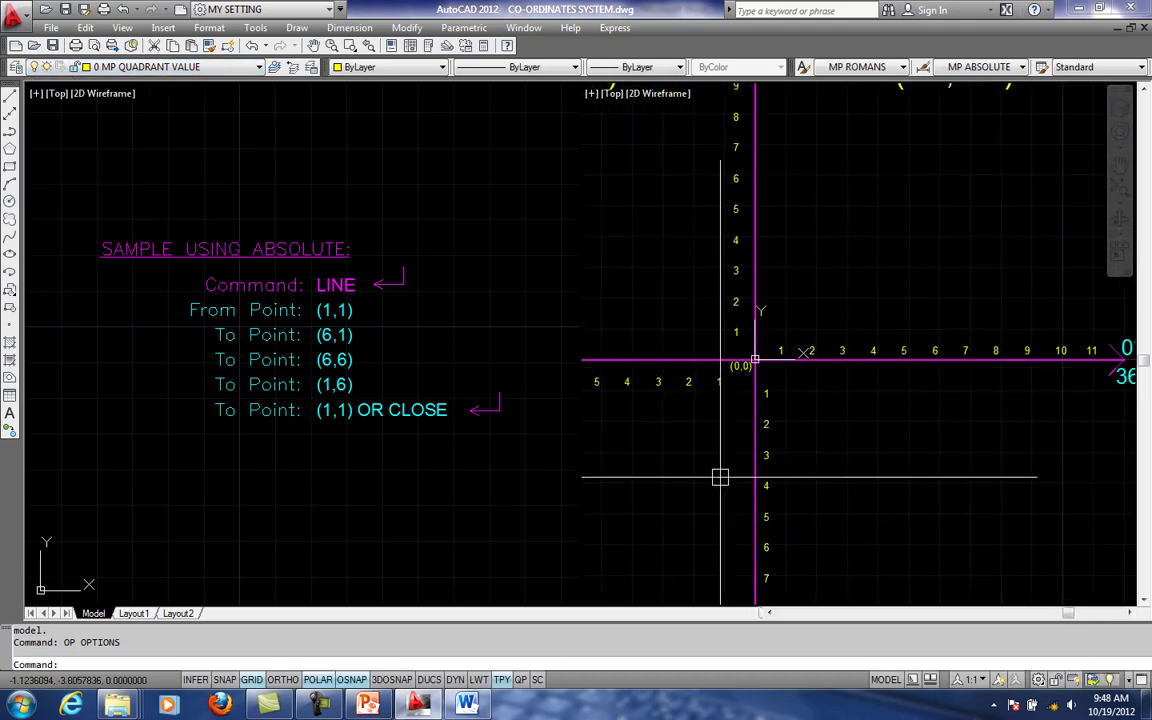
{"action": "scroll", "coordinate": [774, 417], "scroll_direction": "up", "scroll_amount": 1}
{"action": "scroll", "coordinate": [792, 383], "scroll_direction": "down", "scroll_amount": 1}
{"action": "scroll", "coordinate": [799, 375], "scroll_direction": "down", "scroll_amount": 1}
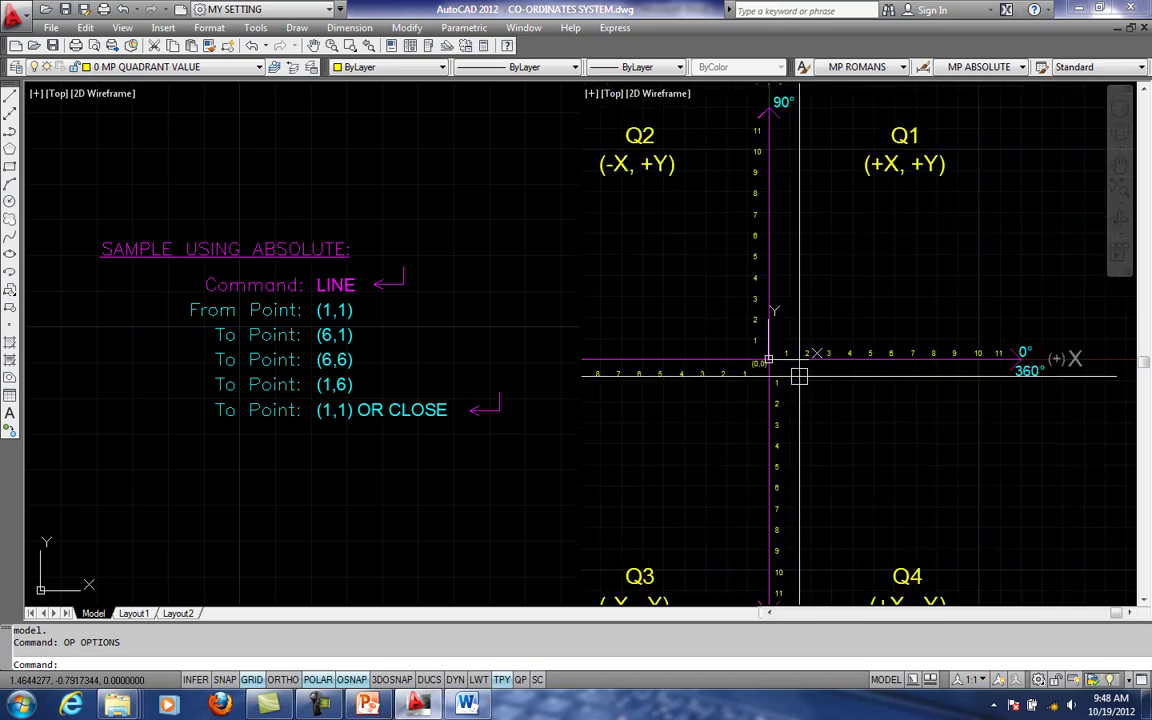
{"action": "scroll", "coordinate": [910, 400], "scroll_direction": "up", "scroll_amount": 1}
{"action": "middle_click_drag", "start_coordinate": [910, 400], "coordinate": [898, 456]}
{"action": "scroll", "coordinate": [790, 440], "scroll_direction": "up", "scroll_amount": 1}
{"action": "middle_click_drag", "start_coordinate": [430, 367], "coordinate": [413, 385]}
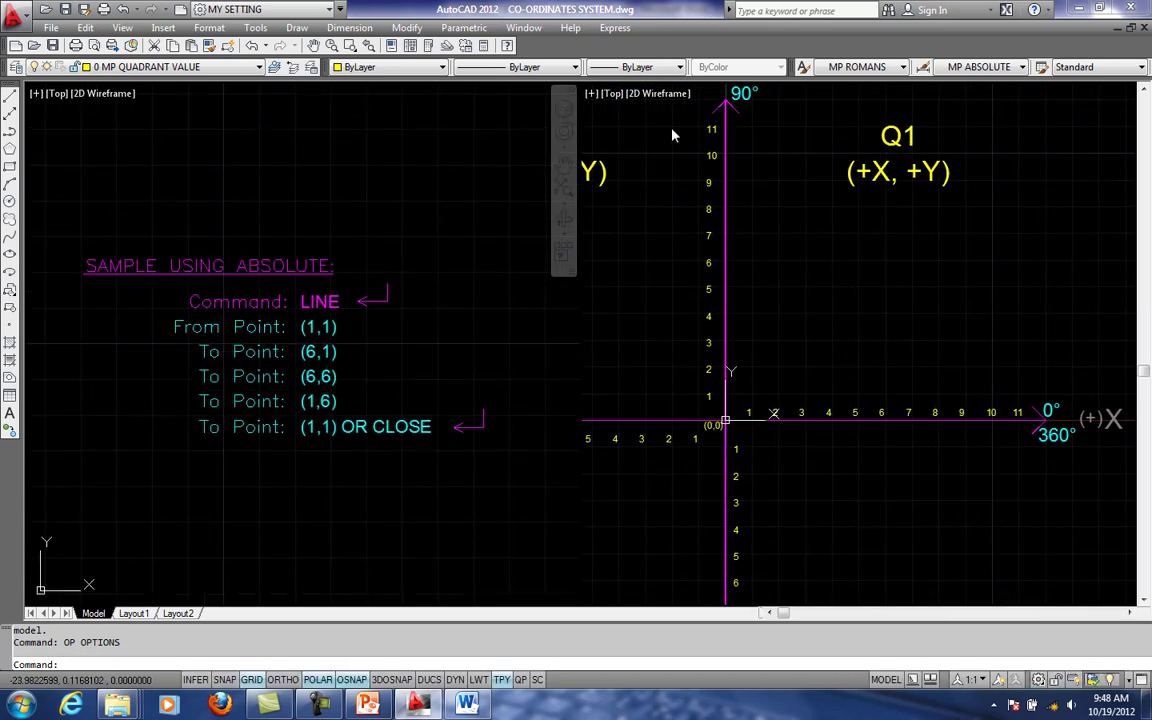
- Hide the navigation bar and look closer at the SAMPLE USING ABSOLUTE point list in the left viewport
{"action": "left_click", "coordinate": [572, 92]}
{"action": "middle_click_drag", "start_coordinate": [403, 479], "coordinate": [470, 463]}
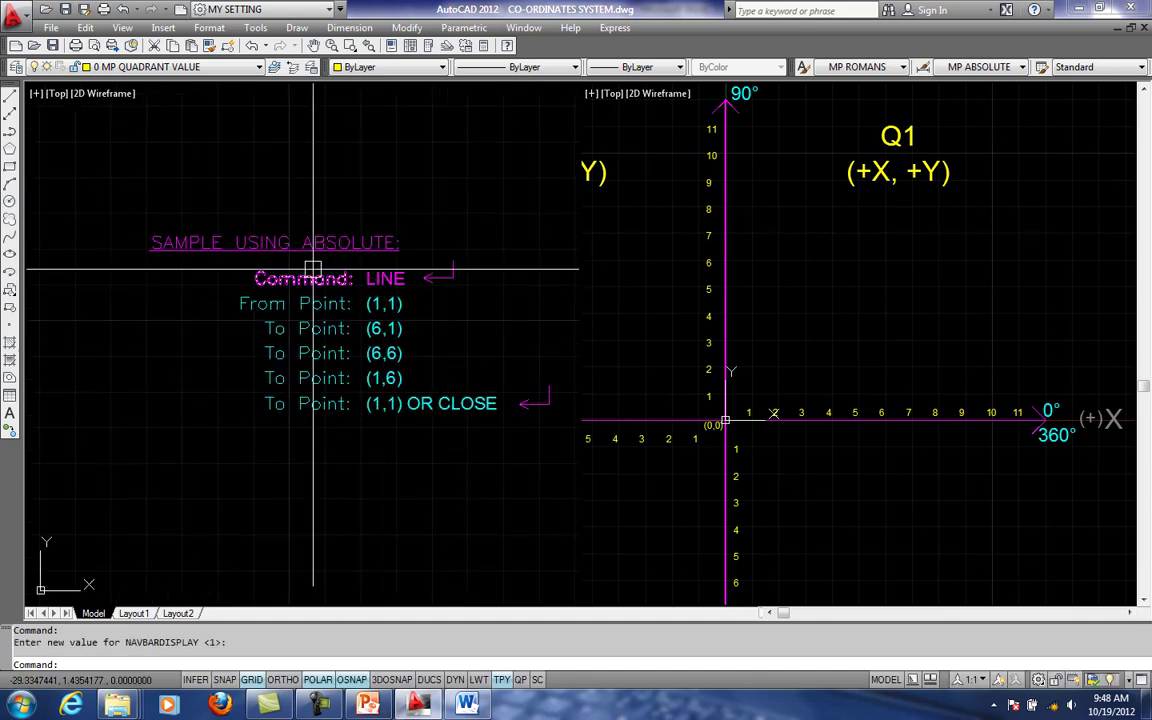
{"action": "scroll", "coordinate": [330, 320], "scroll_direction": "up", "scroll_amount": 1}
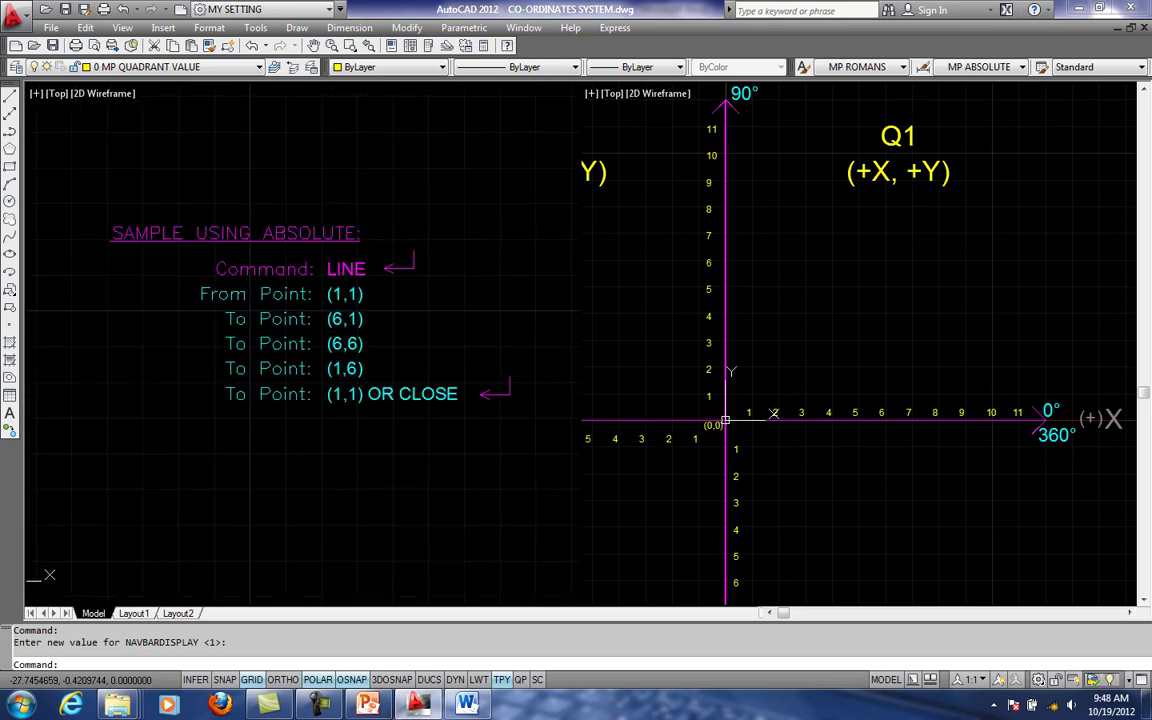
{"action": "scroll", "coordinate": [345, 312], "scroll_direction": "up", "scroll_amount": 1}
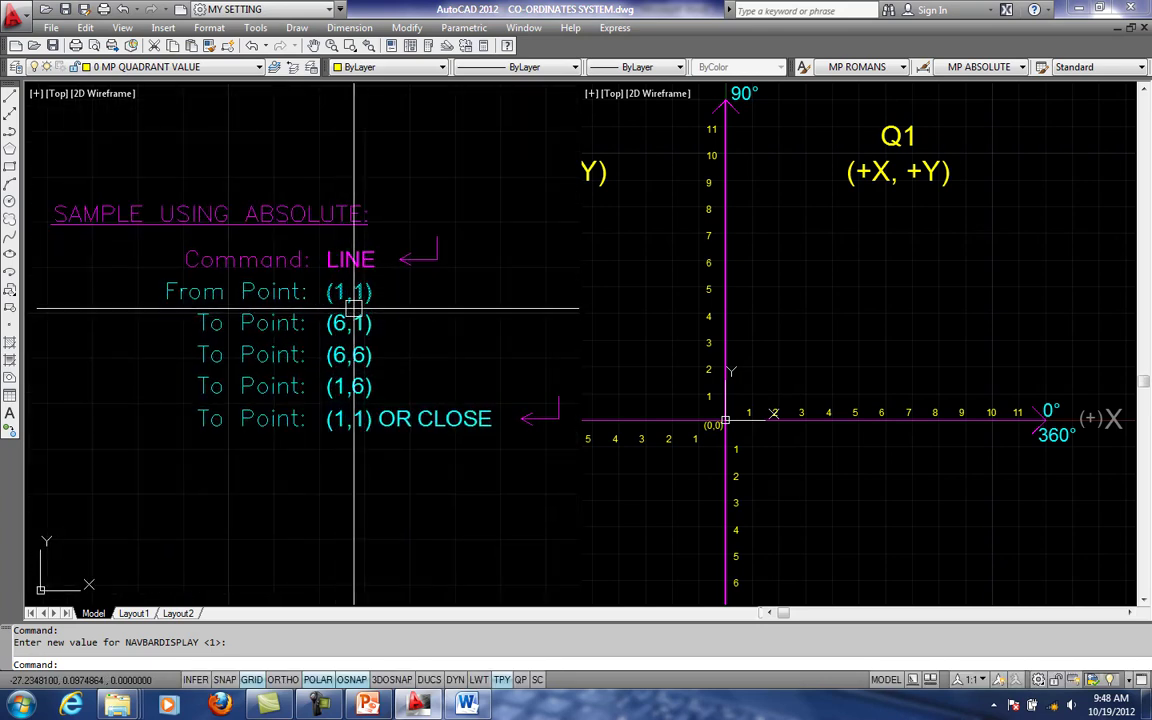
{"action": "mouse_move", "coordinate": [360, 315]}
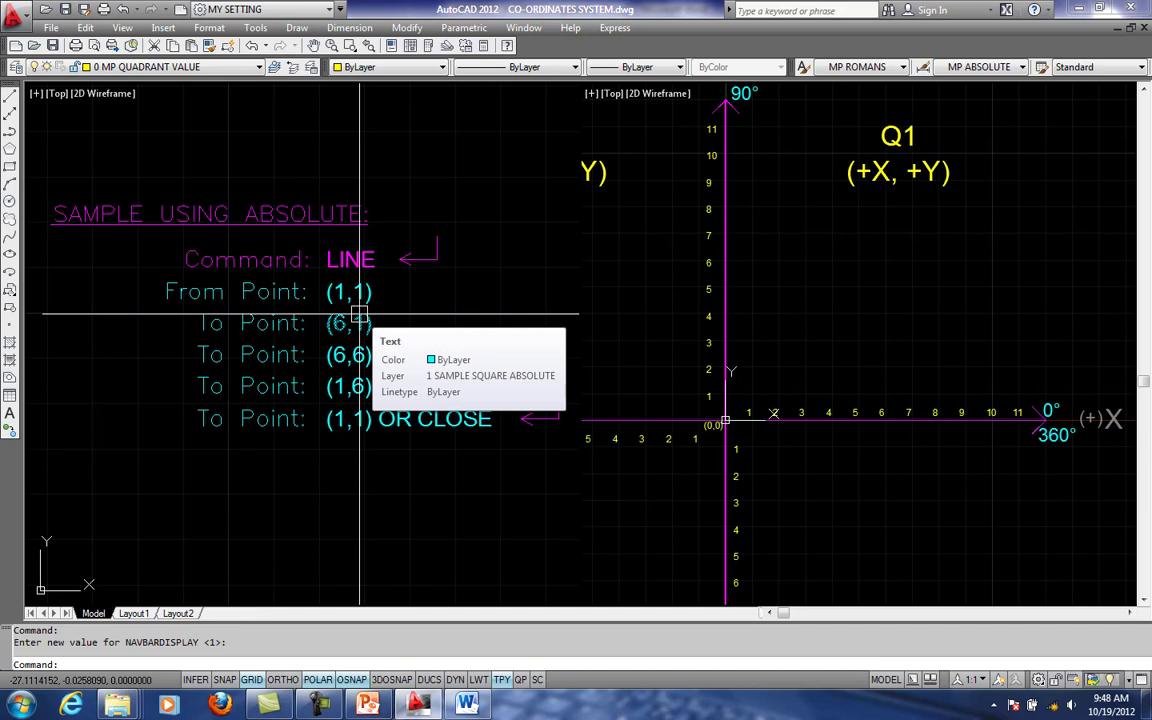
{"action": "middle_click_drag", "start_coordinate": [368, 370], "coordinate": [304, 368]}
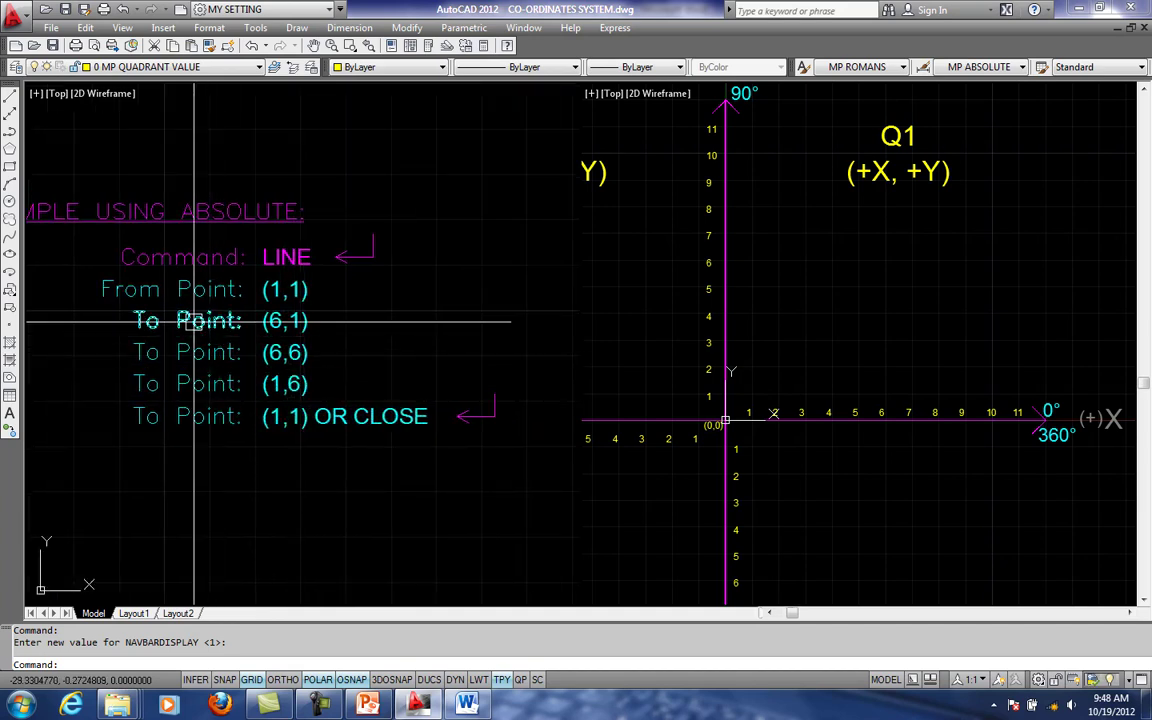
{"action": "left_click", "coordinate": [753, 377]}
{"action": "type", "text": "L"}
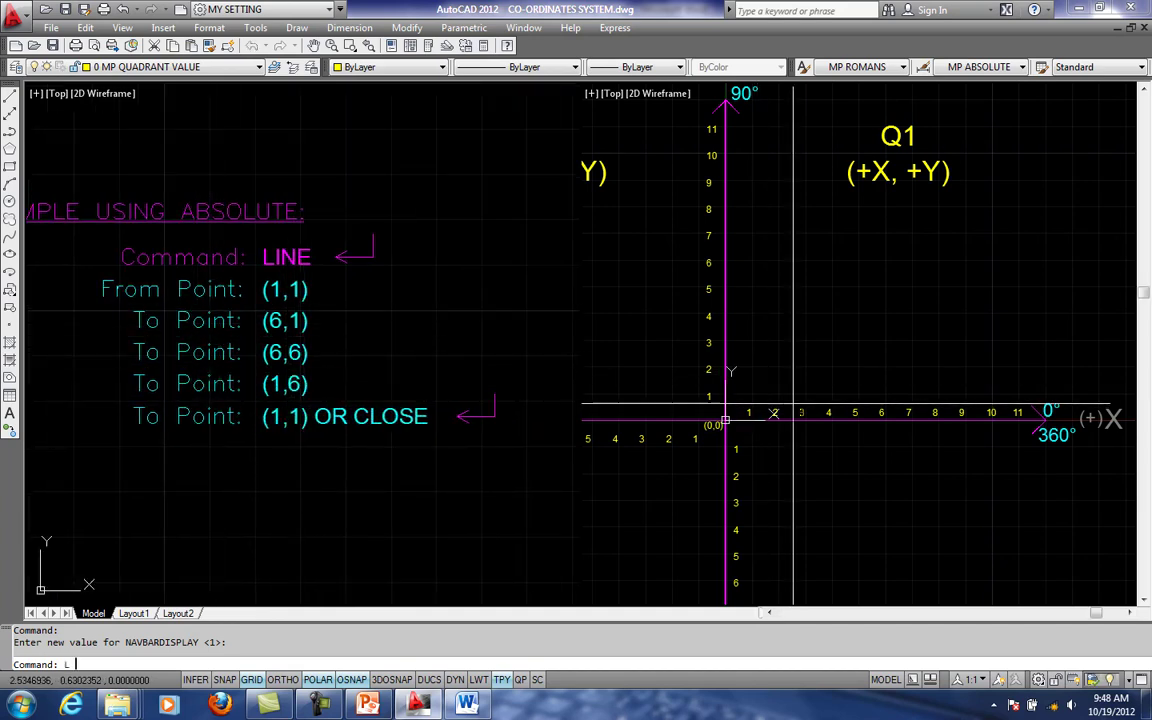
{"action": "key", "text": "Return"}
{"action": "key", "text": "Escape"}
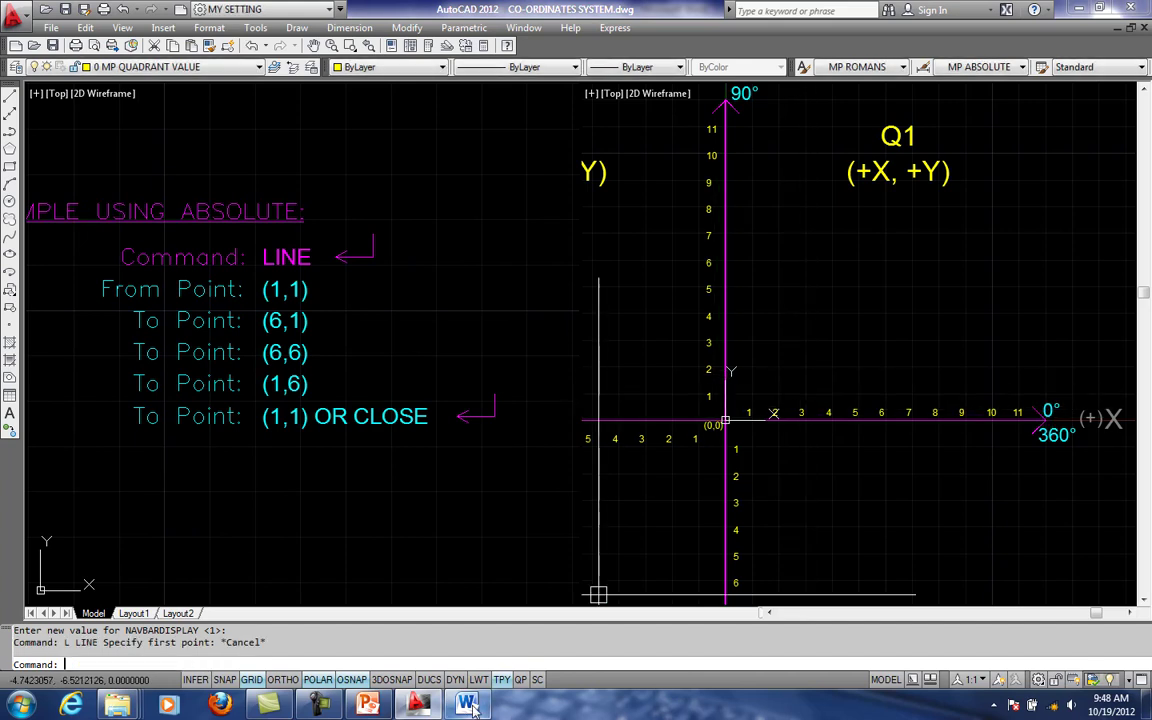
- Review the coordinate entry methods in the 3 DIFFERENT SYSTEM document in Microsoft Word, and return to the axes' origin in AutoCAD
{"action": "right_click", "coordinate": [470, 705]}
{"action": "left_click", "coordinate": [450, 587]}
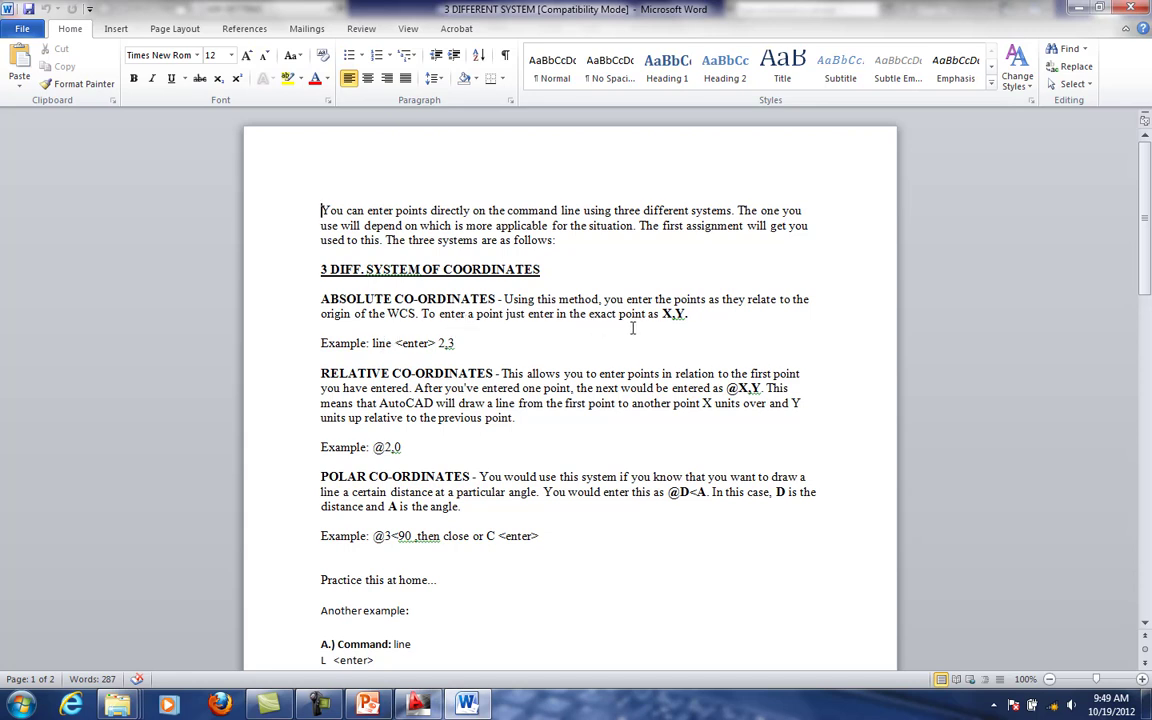
{"action": "left_click", "coordinate": [418, 705]}
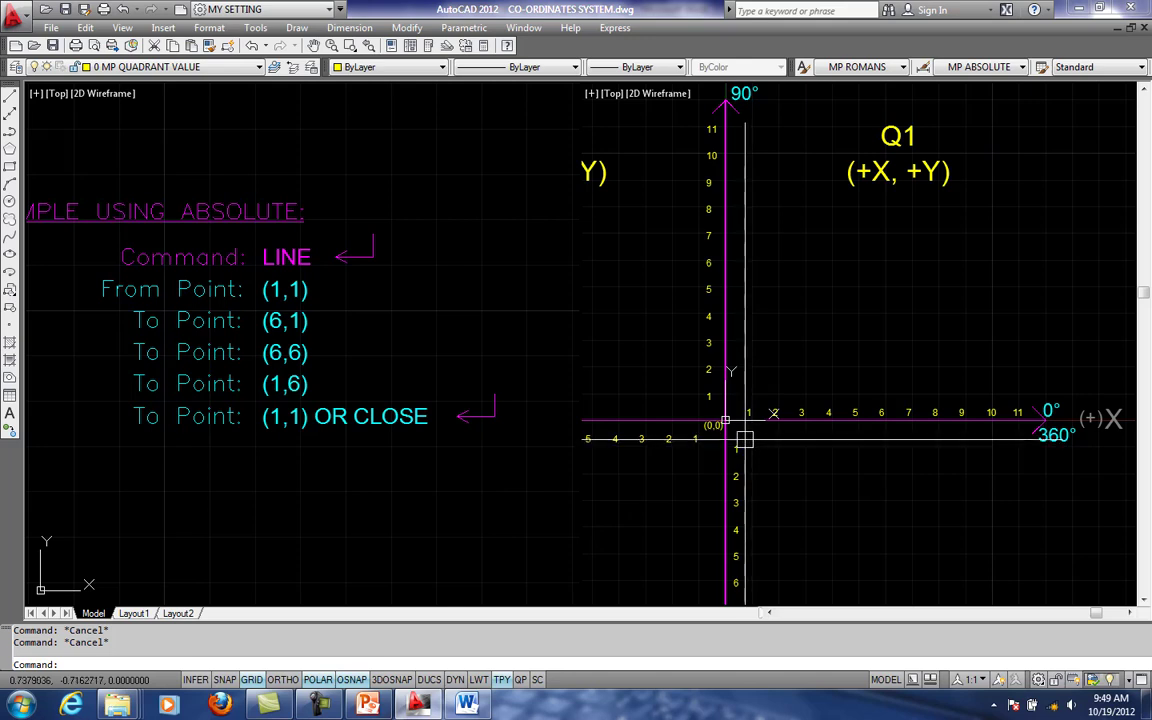
{"action": "middle_click_drag", "start_coordinate": [737, 437], "coordinate": [736, 436]}
{"action": "scroll", "coordinate": [737, 437], "scroll_direction": "up", "scroll_amount": 3}
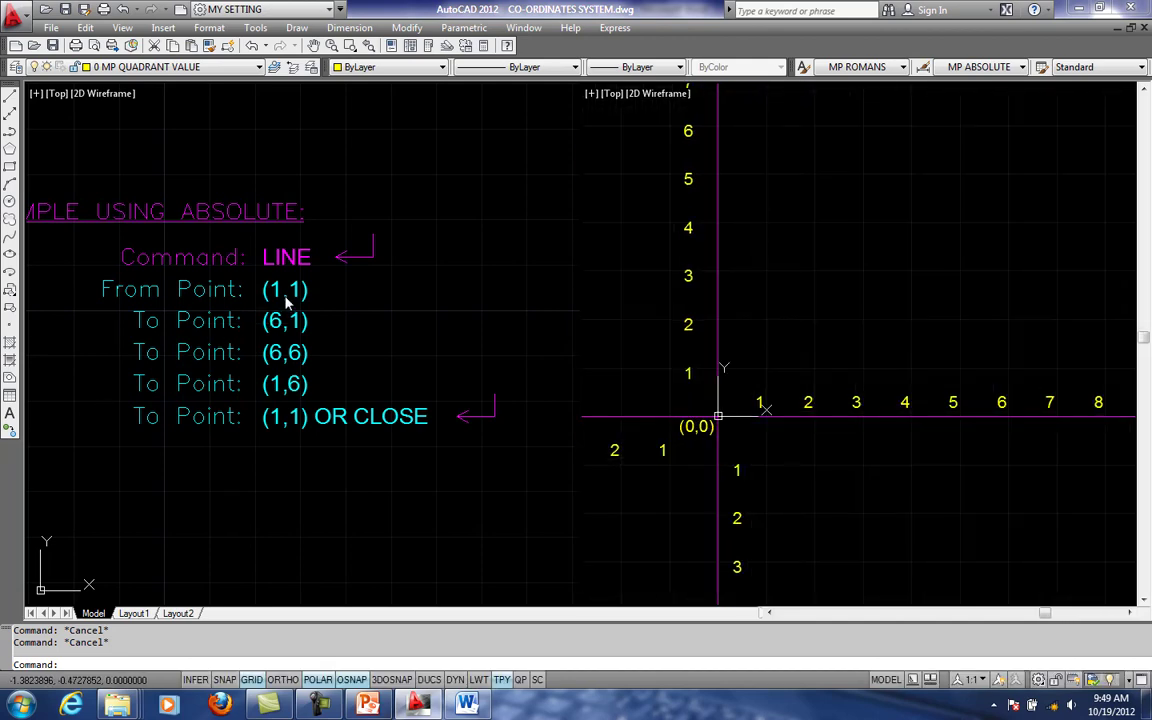
- Compare the absolute point list with the numbered X and Y axes of quadrant Q1 in the right viewport
{"action": "middle_click_drag", "start_coordinate": [805, 421], "coordinate": [791, 419]}
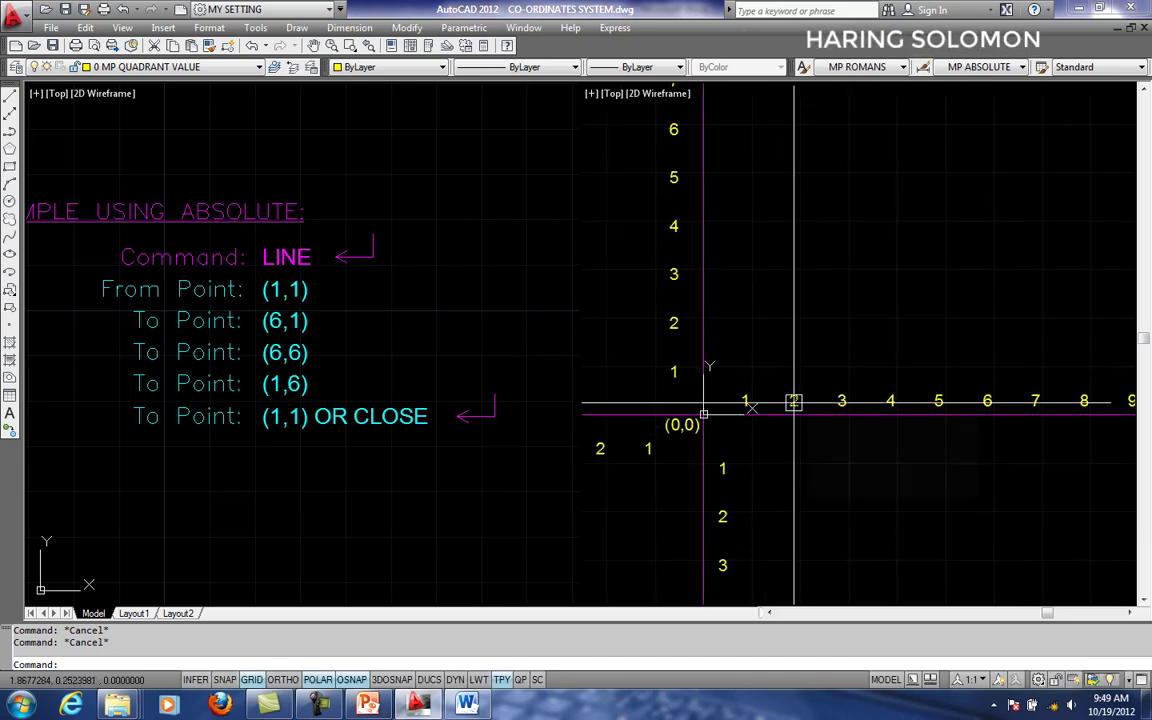
{"action": "scroll", "coordinate": [794, 413], "scroll_direction": "down", "scroll_amount": 3}
{"action": "middle_click_drag", "start_coordinate": [927, 284], "coordinate": [883, 312]}
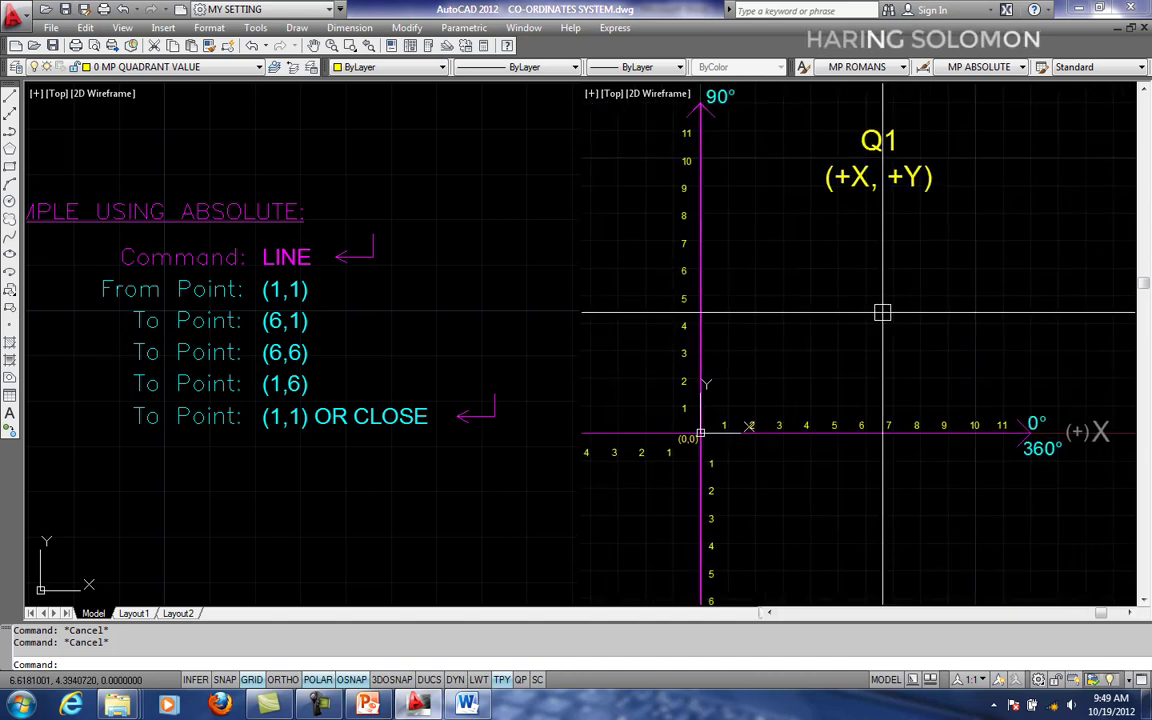
{"action": "scroll", "coordinate": [876, 285], "scroll_direction": "up", "scroll_amount": 3}
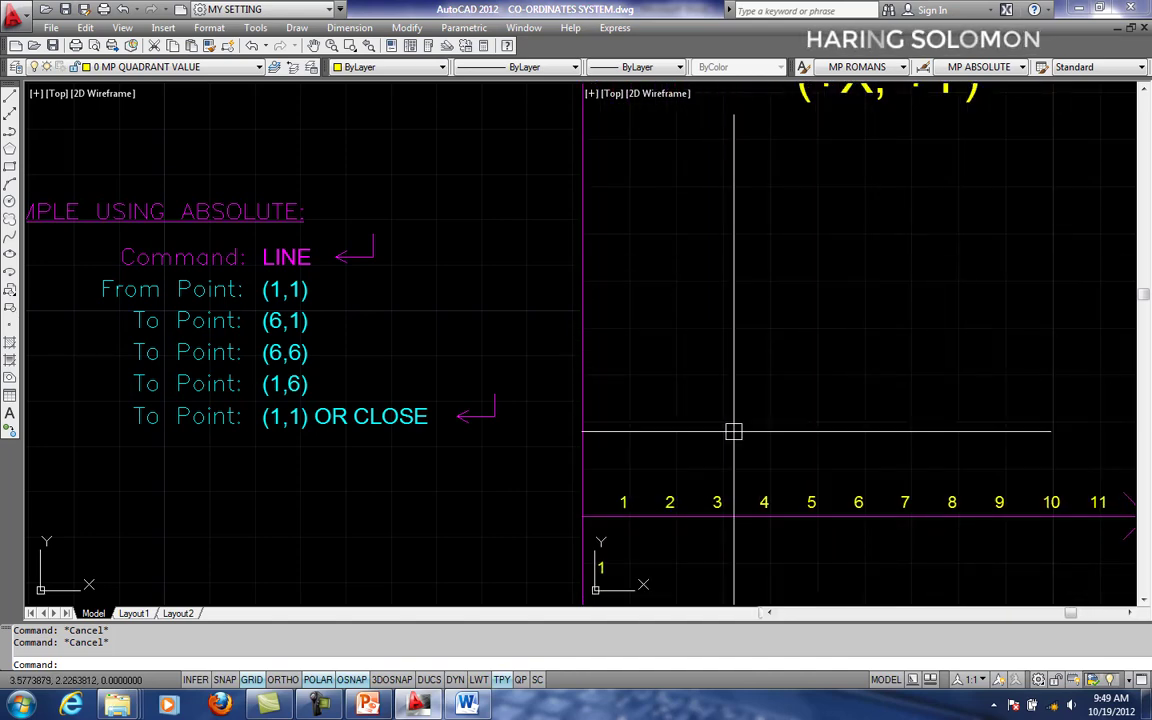
{"action": "scroll", "coordinate": [790, 440], "scroll_direction": "down", "scroll_amount": 3}
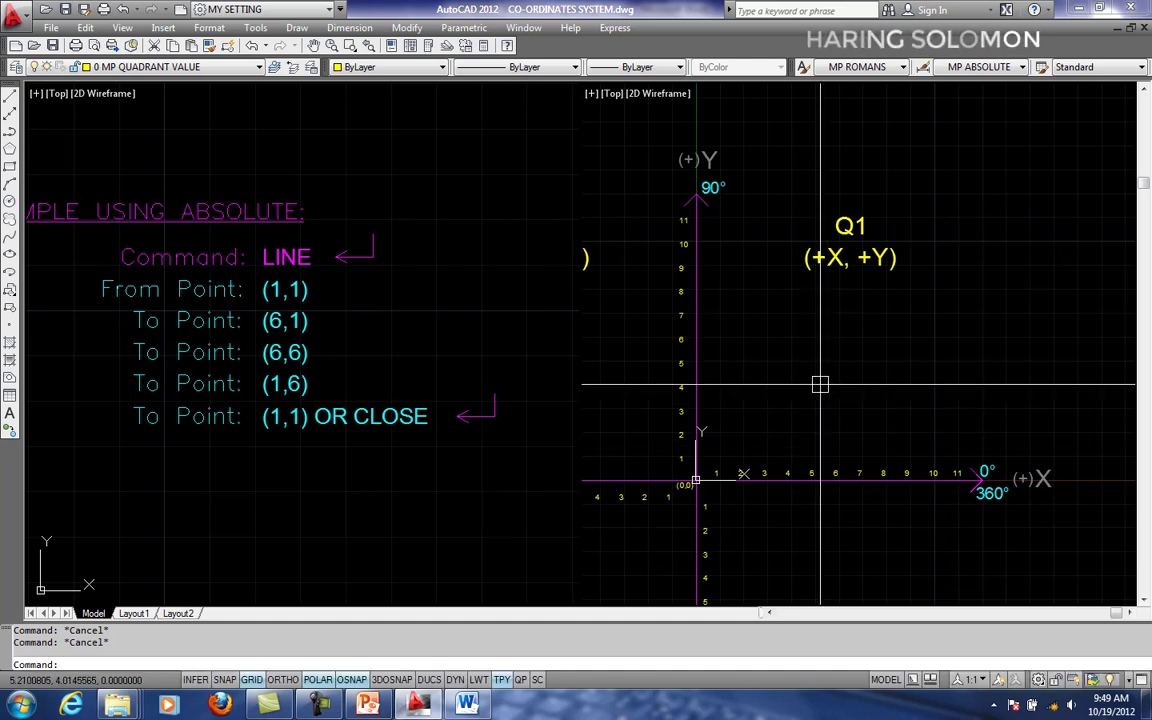
{"action": "scroll", "coordinate": [818, 392], "scroll_direction": "up", "scroll_amount": 1}
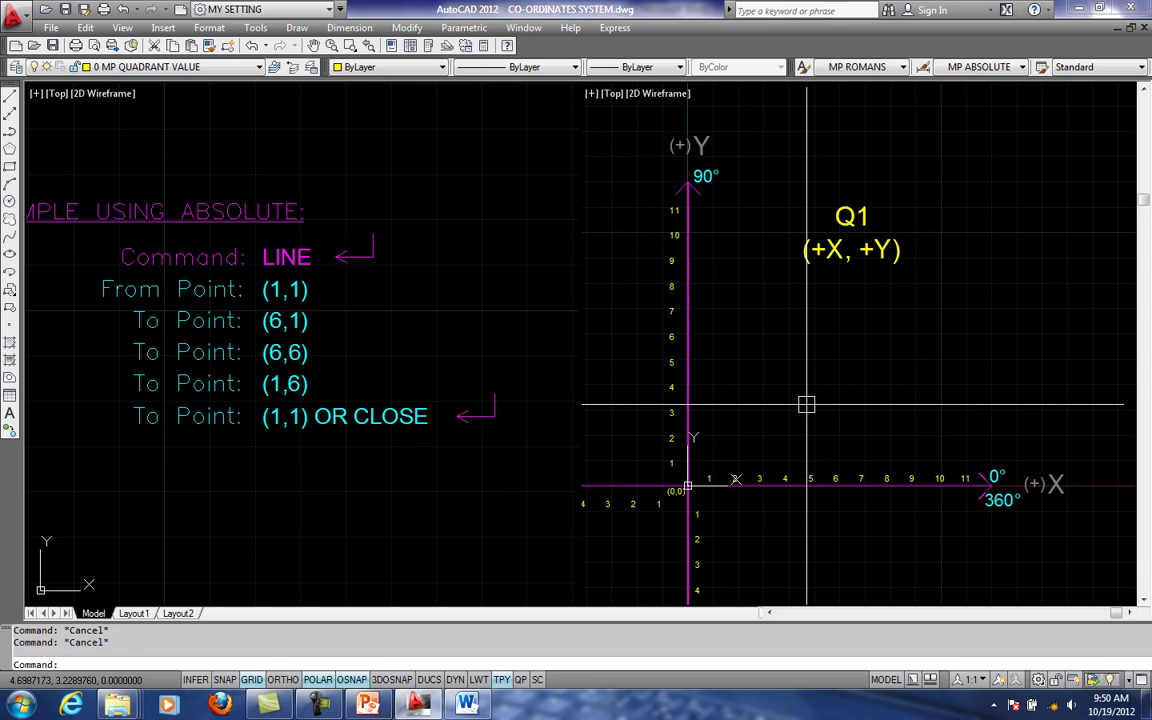
{"action": "middle_click_drag", "start_coordinate": [848, 382], "coordinate": [830, 334]}
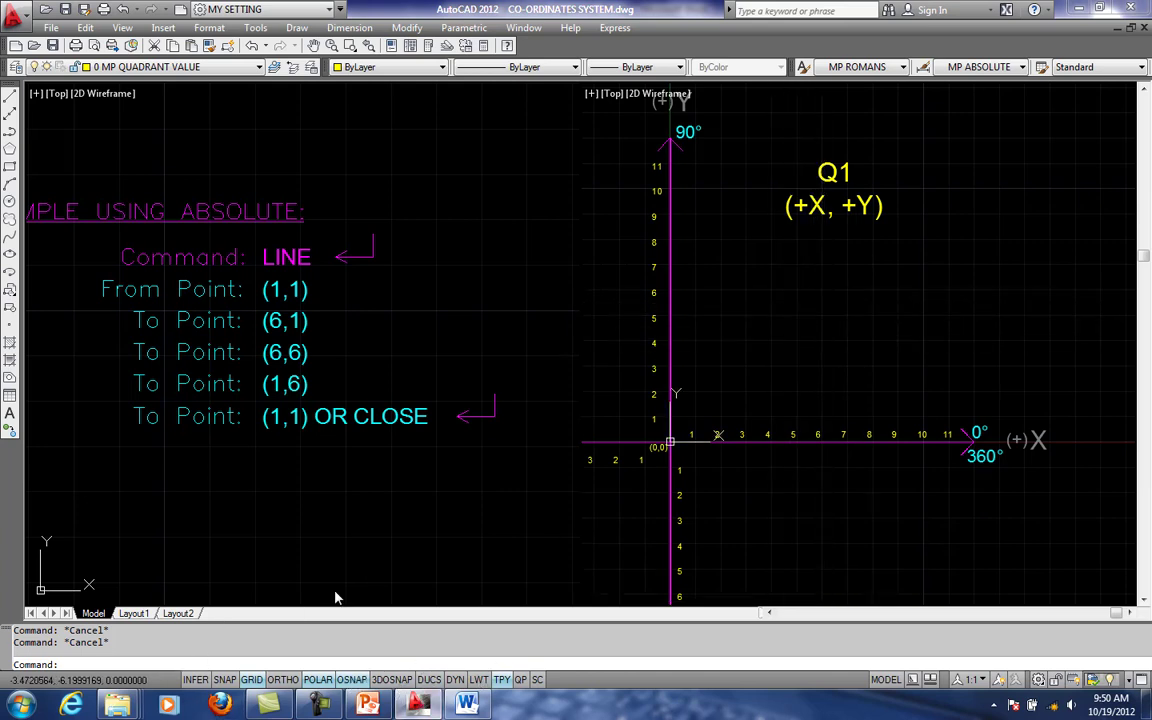
- Review the snap and grid spacing in the Drafting Settings with the dialog moved clear of the axes, and accept them
{"action": "type", "text": "SE"}
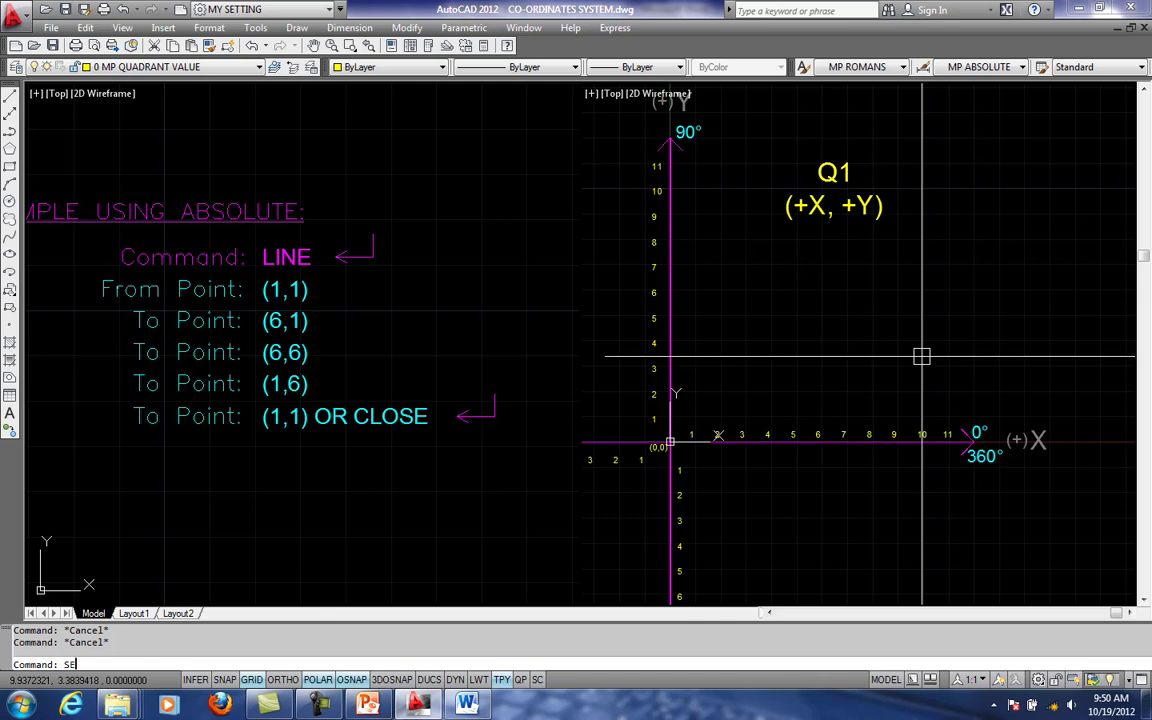
{"action": "key", "text": "Return"}
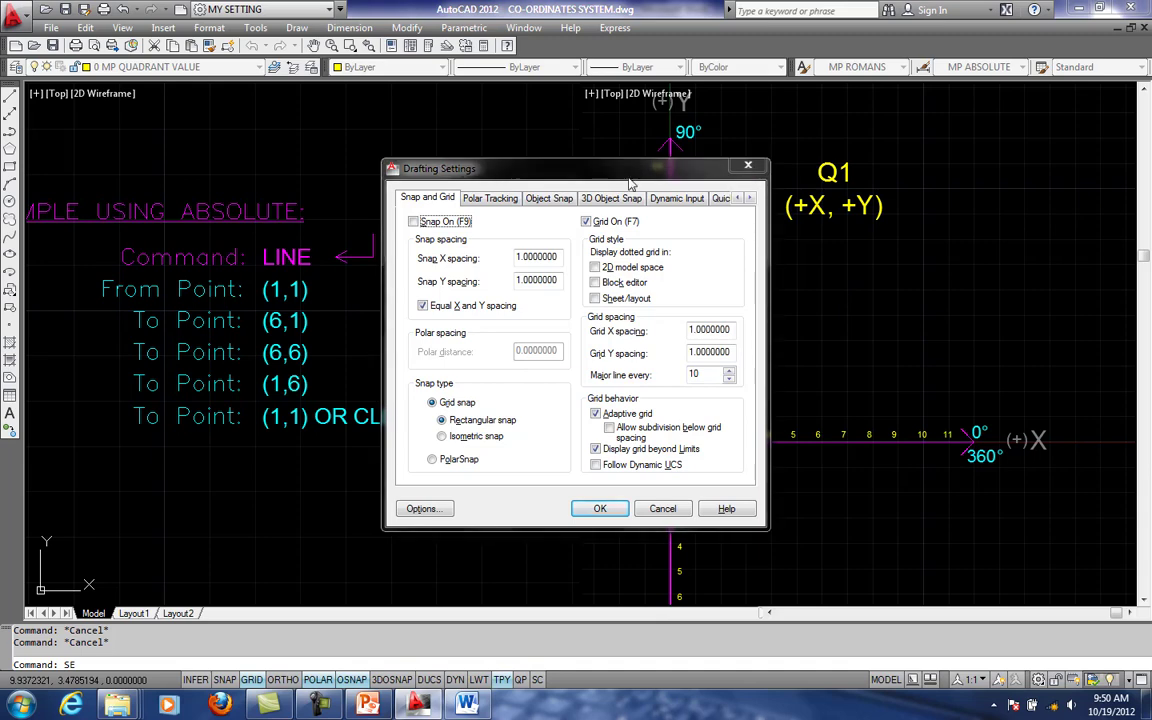
{"action": "left_click_drag", "start_coordinate": [550, 168], "coordinate": [319, 173]}
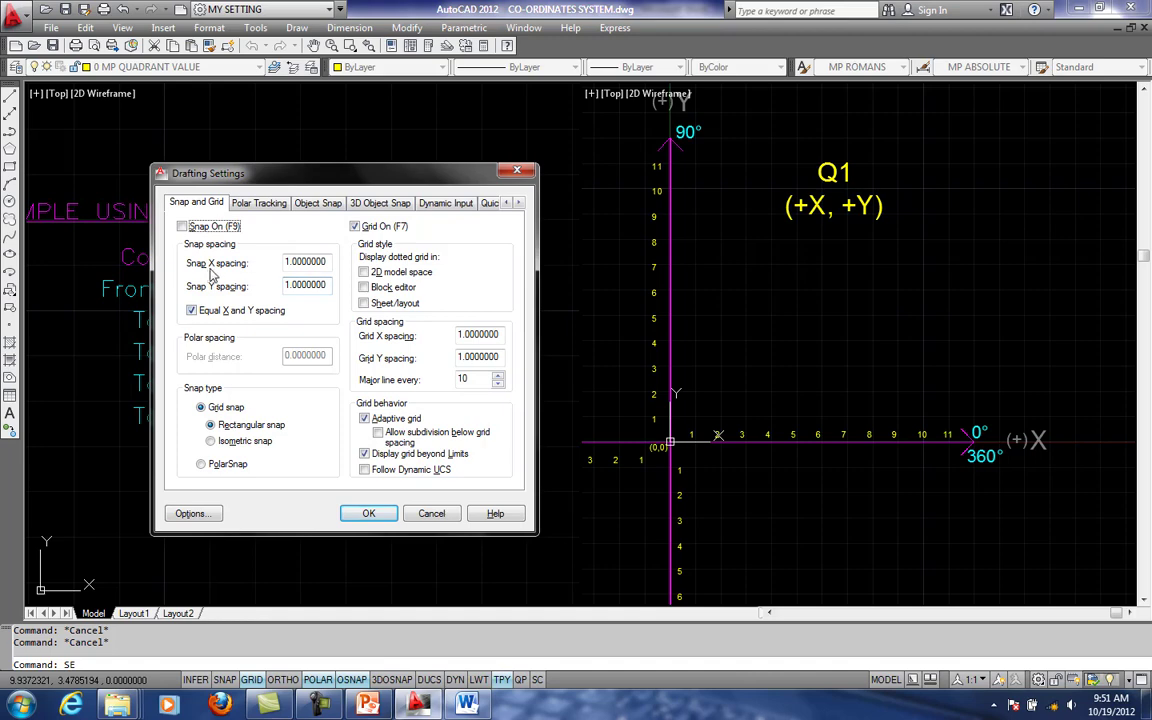
{"action": "left_click", "coordinate": [380, 513]}
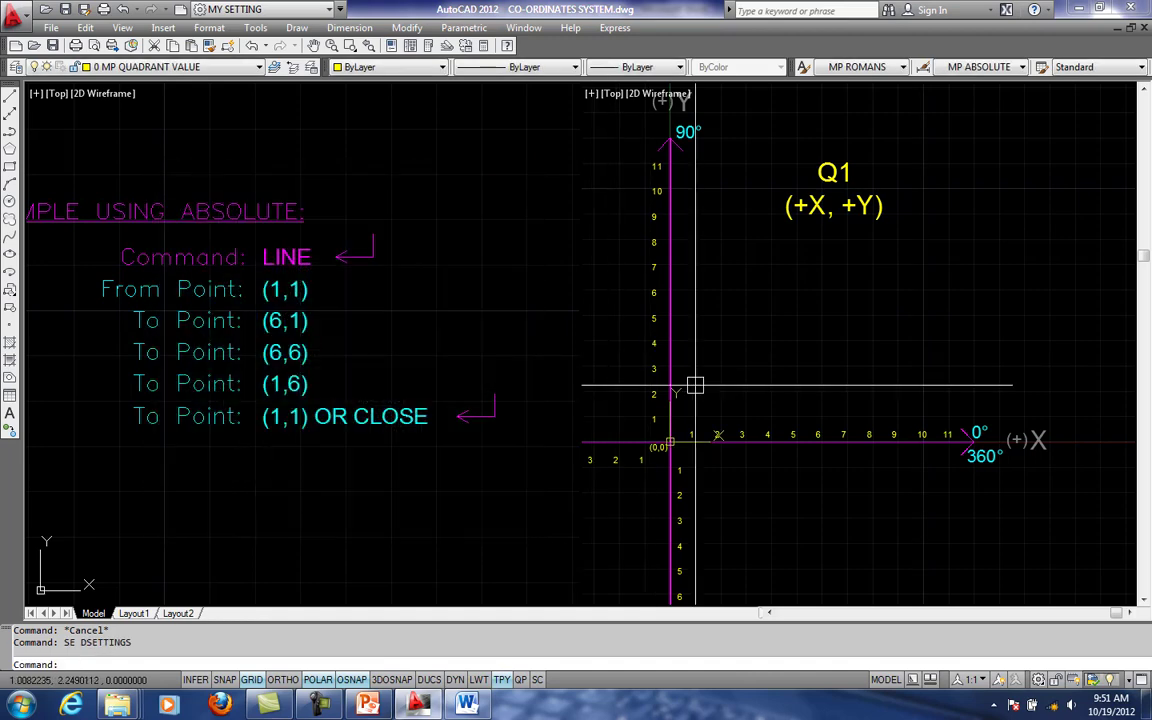
- Start a line at the absolute point 1,1 beside the axes' origin in the right viewport
{"action": "middle_click_drag", "start_coordinate": [758, 386], "coordinate": [872, 370]}
{"action": "scroll", "coordinate": [875, 348], "scroll_direction": "up", "scroll_amount": 1}
{"action": "scroll", "coordinate": [870, 364], "scroll_direction": "up", "scroll_amount": 1}
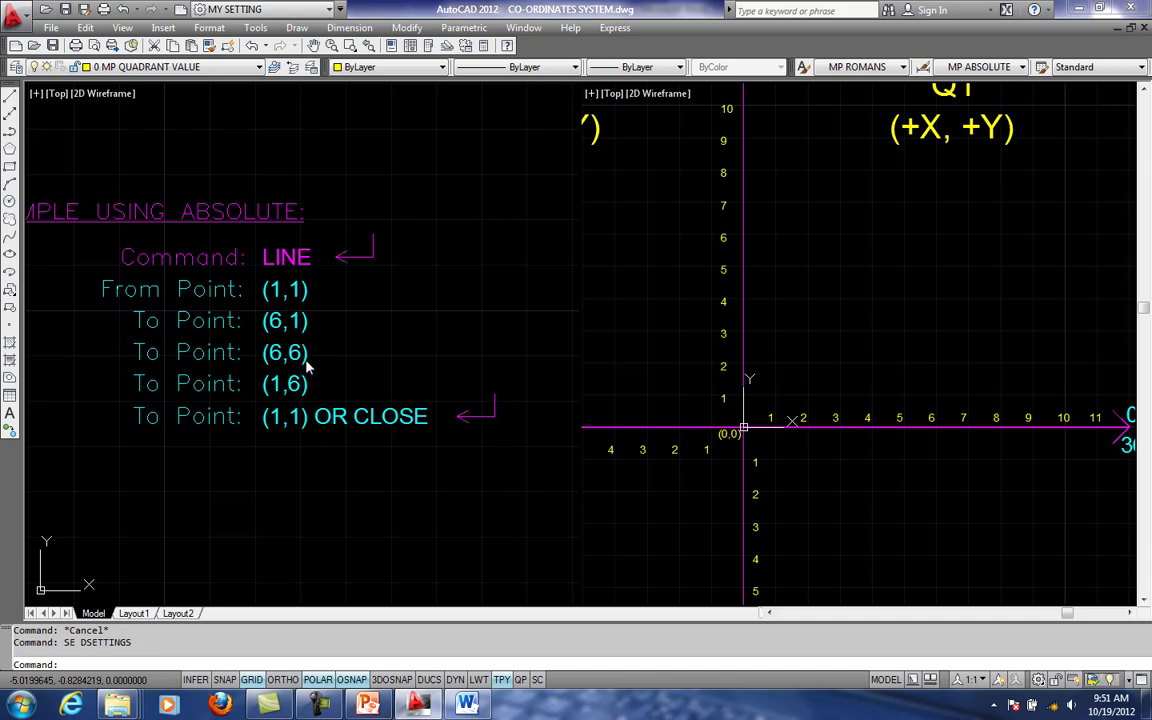
{"action": "key", "text": "Escape"}
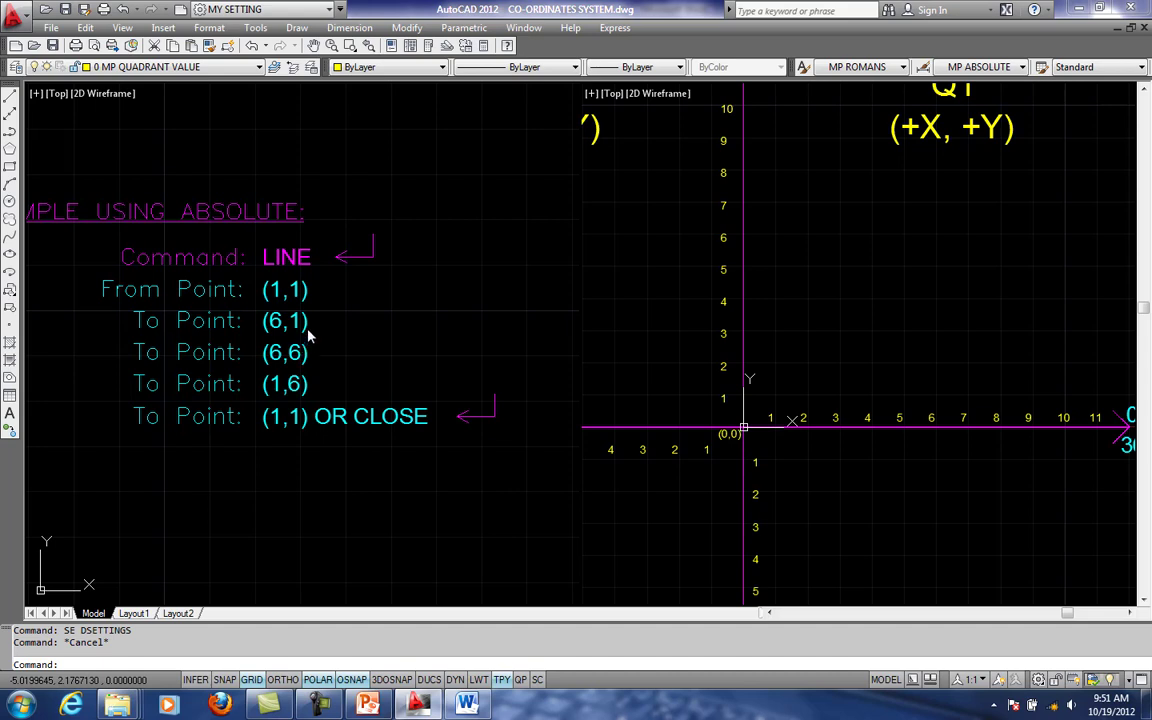
{"action": "key", "text": "Escape"}
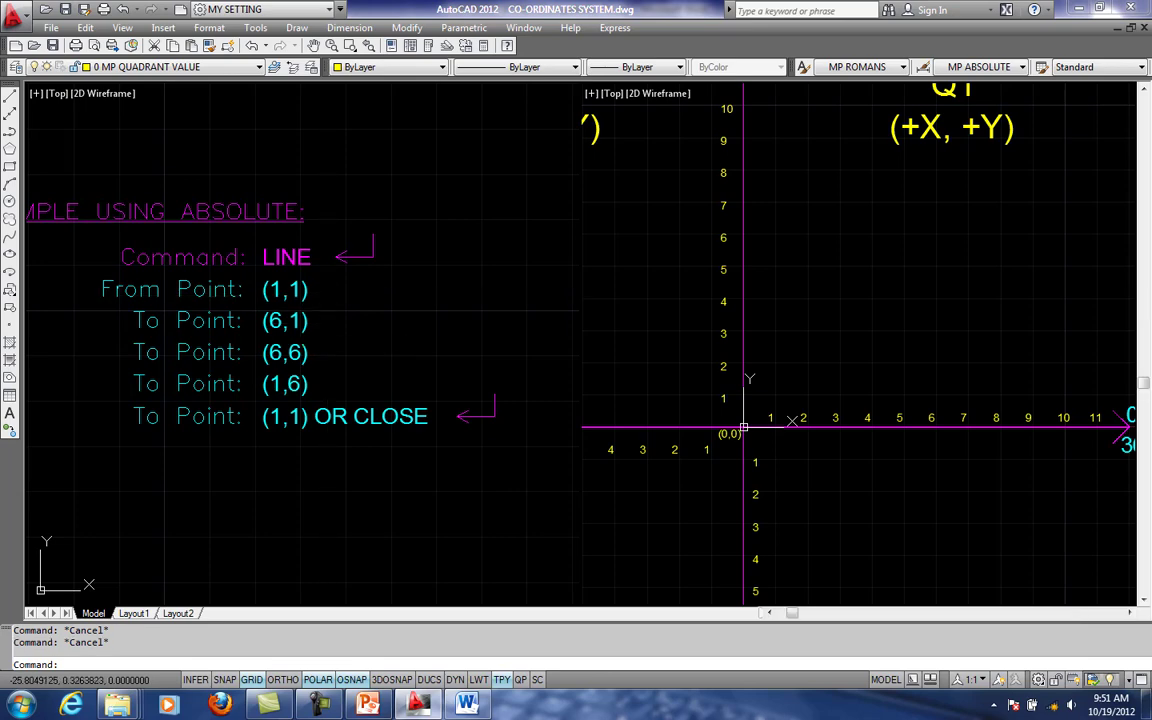
{"action": "scroll", "coordinate": [895, 301], "scroll_direction": "down", "scroll_amount": 2}
{"action": "scroll", "coordinate": [803, 394], "scroll_direction": "up", "scroll_amount": 2}
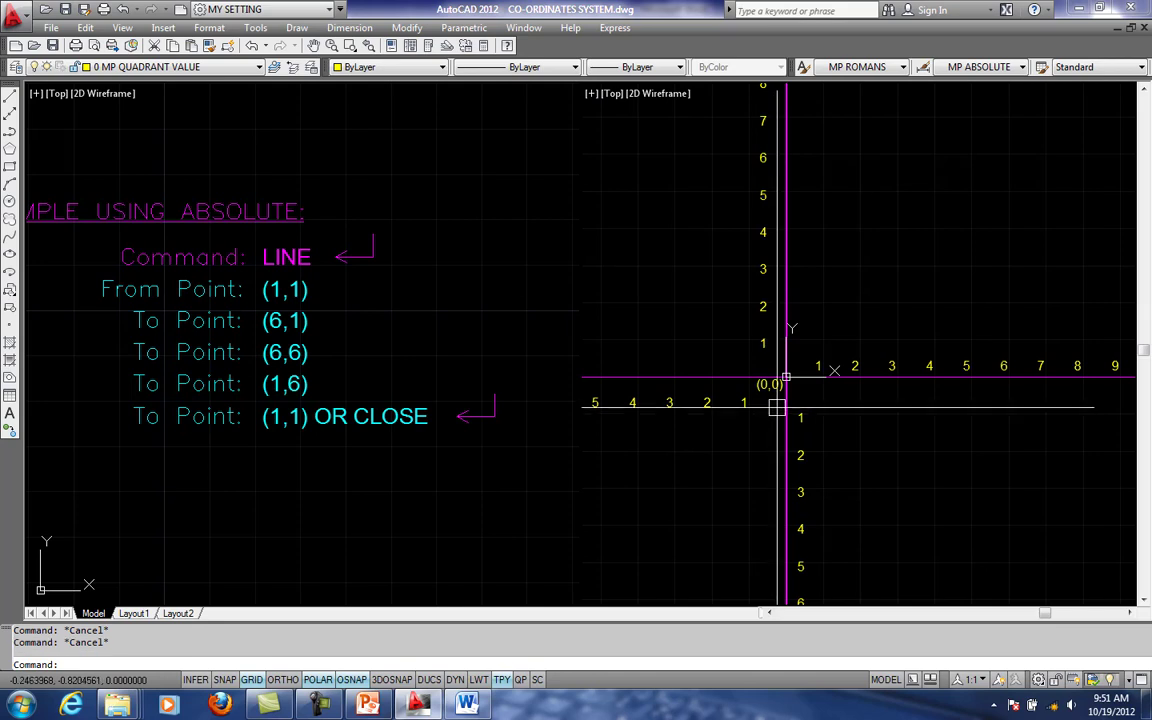
{"action": "type", "text": "L"}
{"action": "key", "text": "Return"}
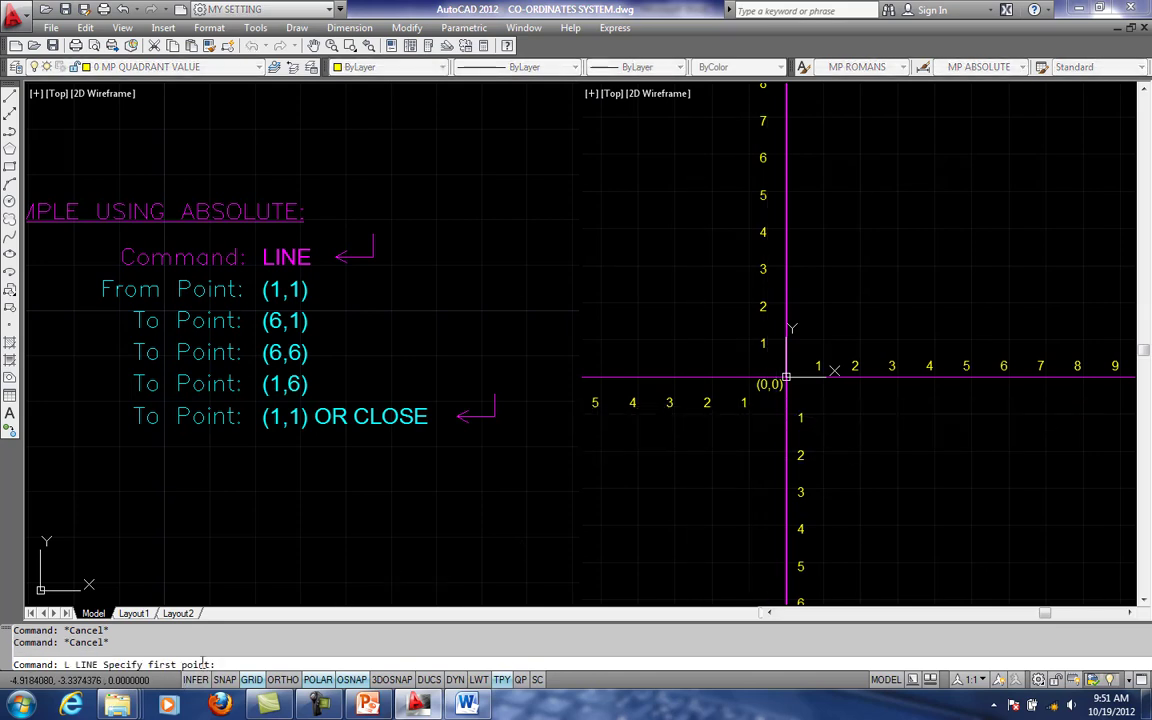
{"action": "left_click", "coordinate": [252, 679]}
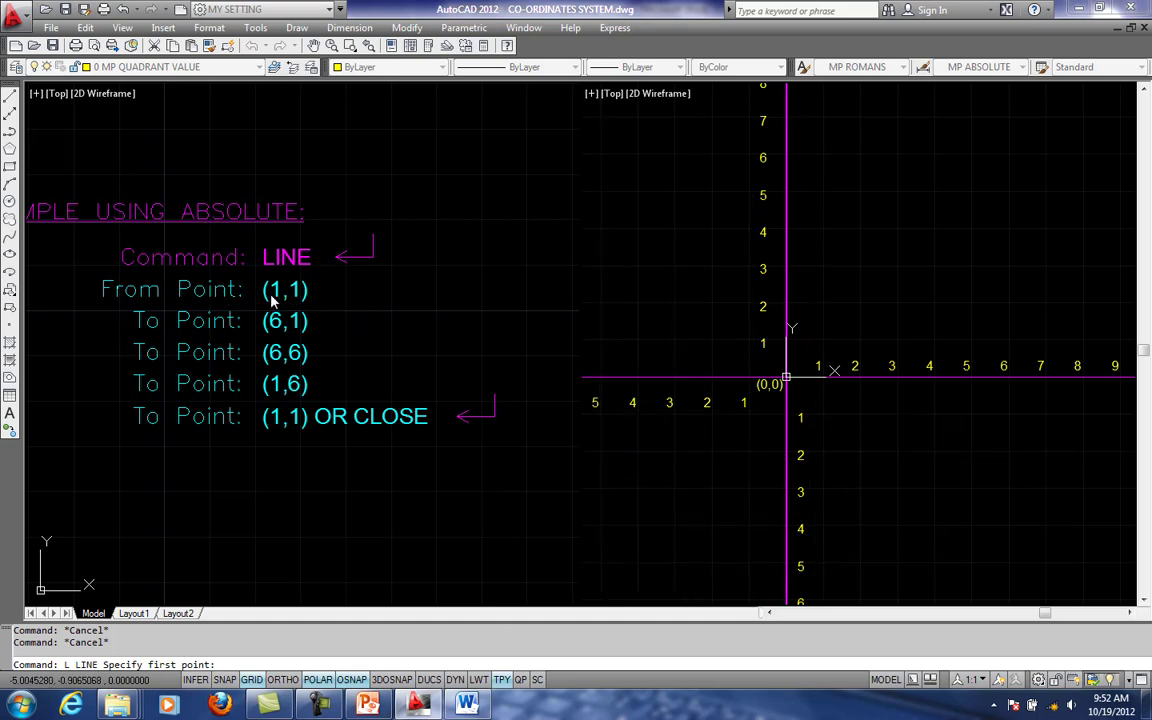
{"action": "scroll", "coordinate": [752, 338], "scroll_direction": "down", "scroll_amount": 2}
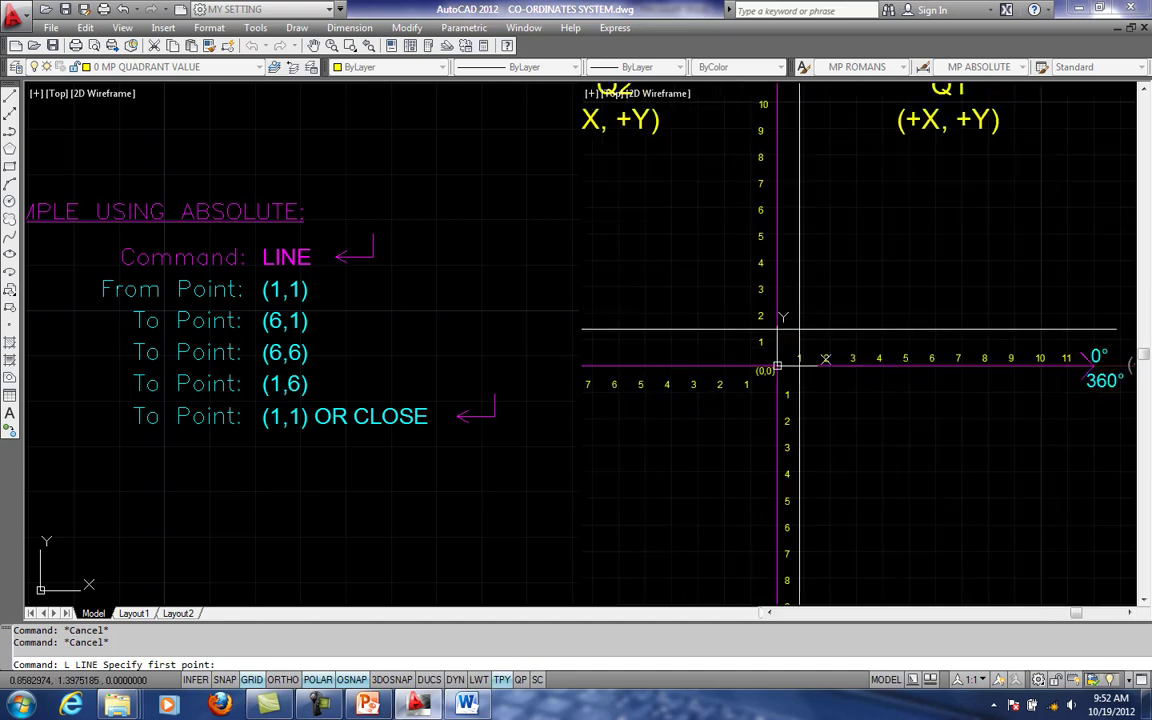
{"action": "middle_click_drag", "start_coordinate": [884, 286], "coordinate": [831, 371]}
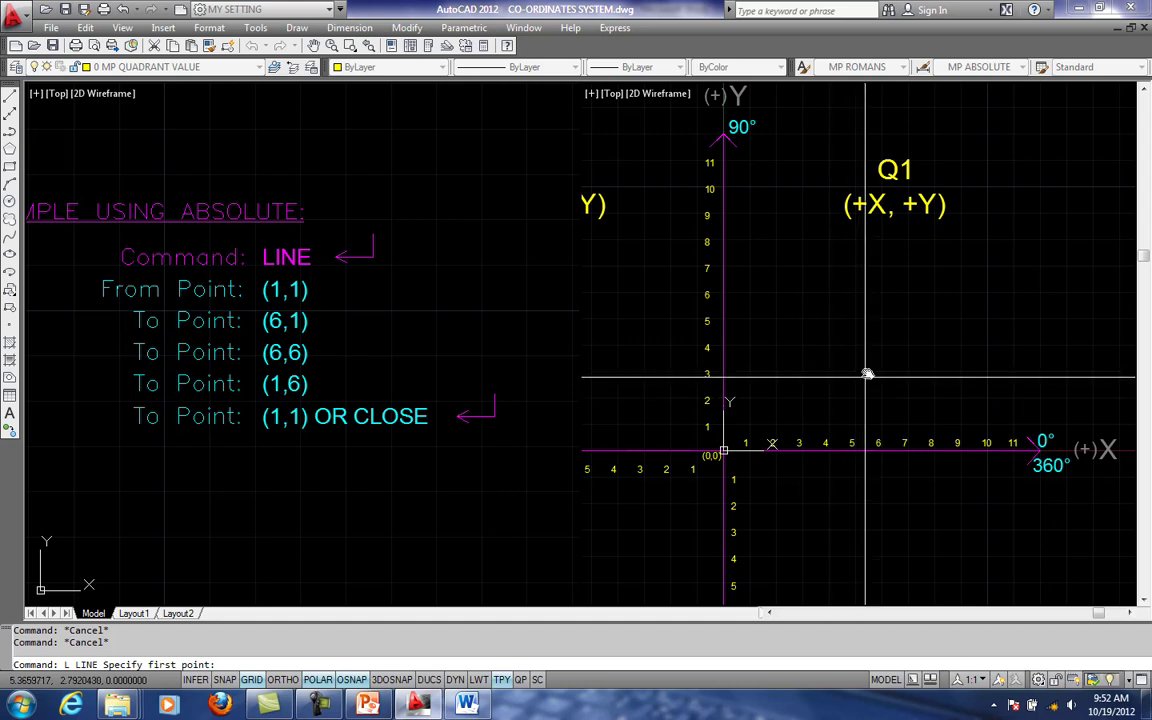
{"action": "middle_click_drag", "start_coordinate": [867, 374], "coordinate": [871, 323]}
{"action": "scroll", "coordinate": [847, 373], "scroll_direction": "up", "scroll_amount": 1}
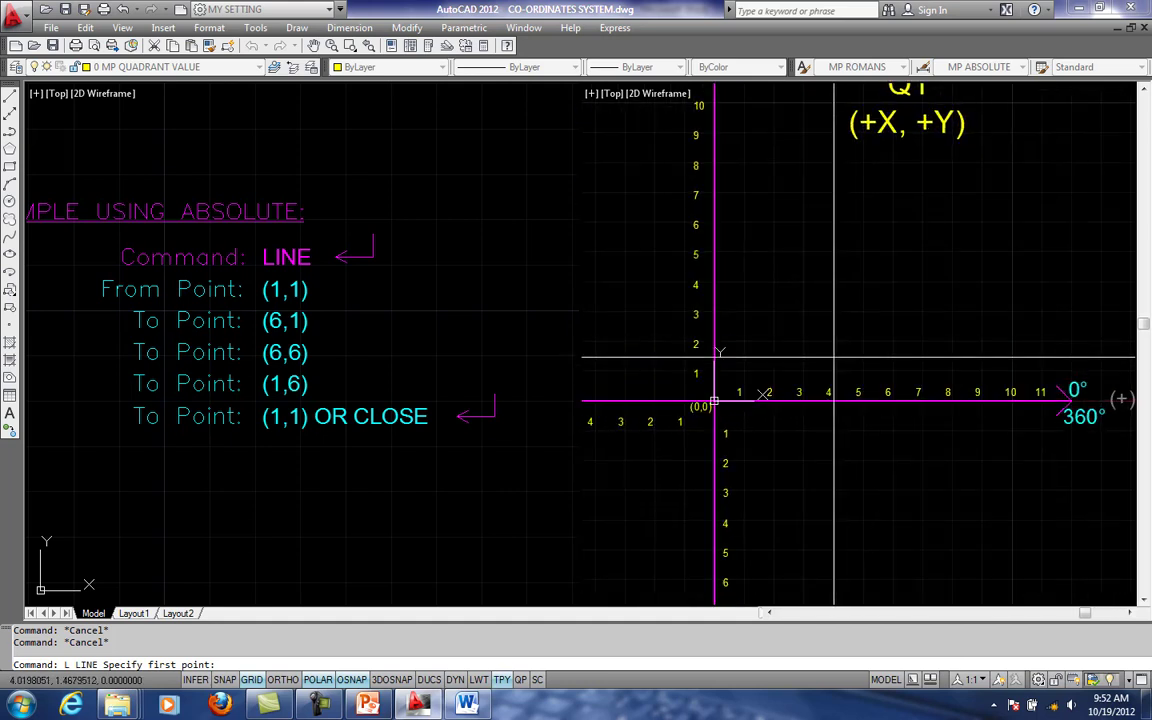
{"action": "scroll", "coordinate": [713, 401], "scroll_direction": "up", "scroll_amount": 2}
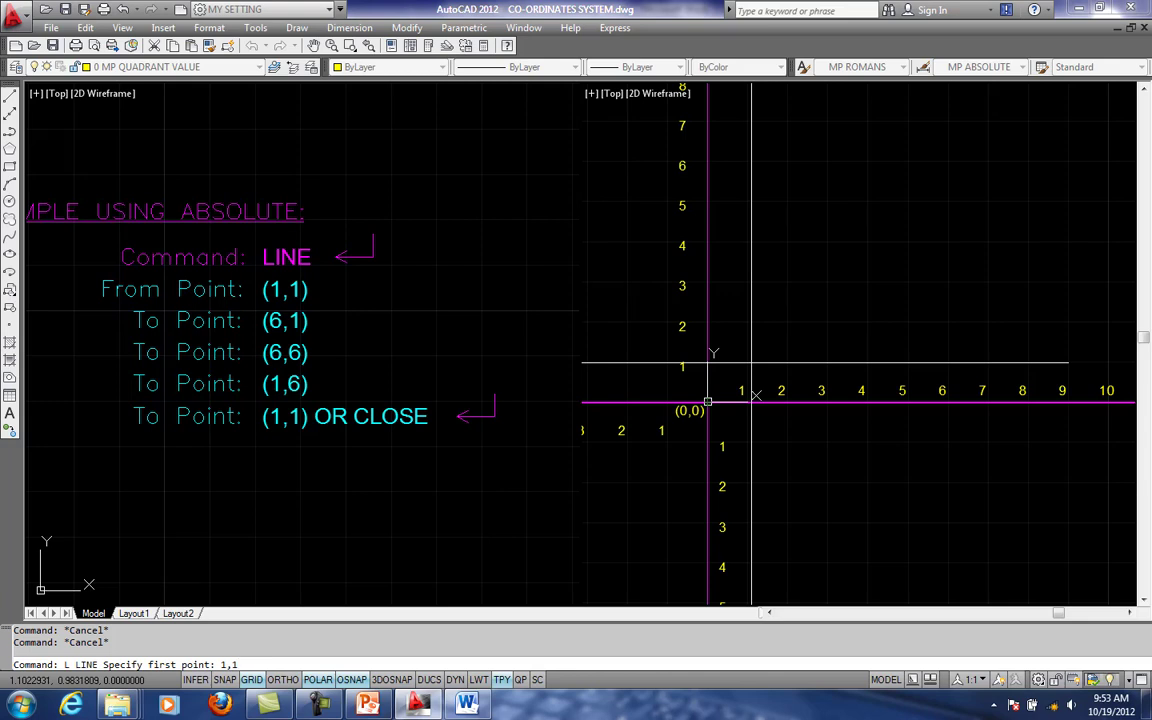
{"action": "key", "text": "Return"}
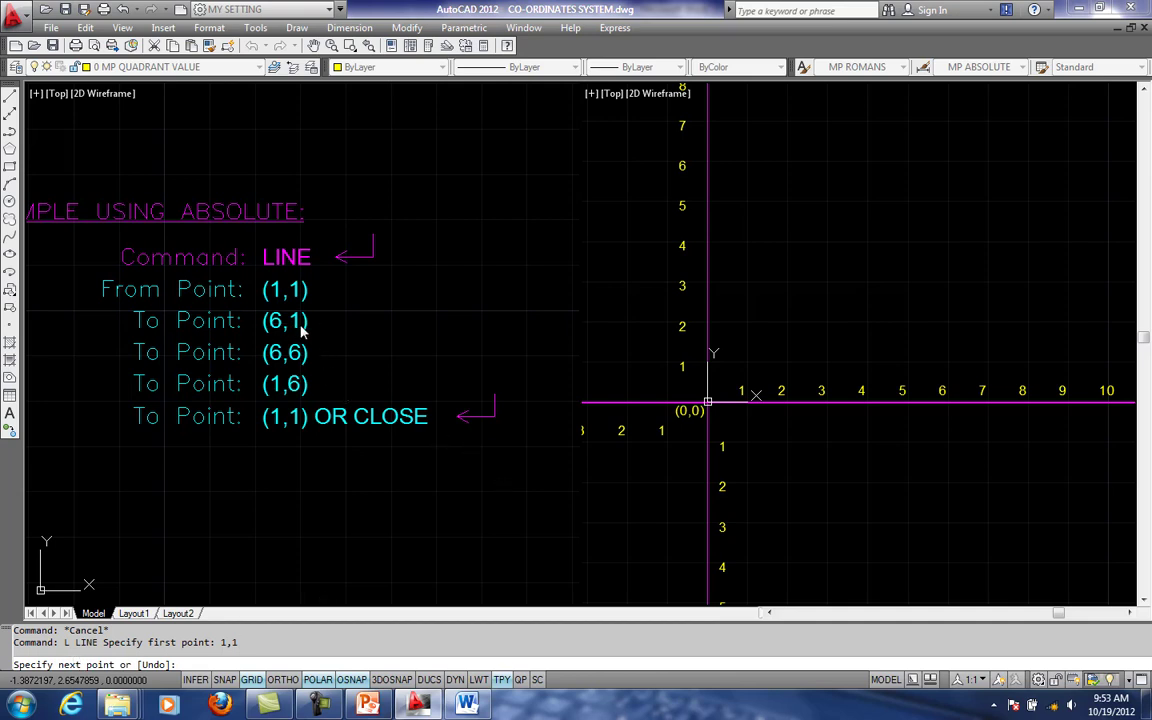
- Draw the line's horizontal segment to the absolute point 6,1, end the command, and select the line to inspect it
{"action": "scroll", "coordinate": [887, 358], "scroll_direction": "down", "scroll_amount": 4}
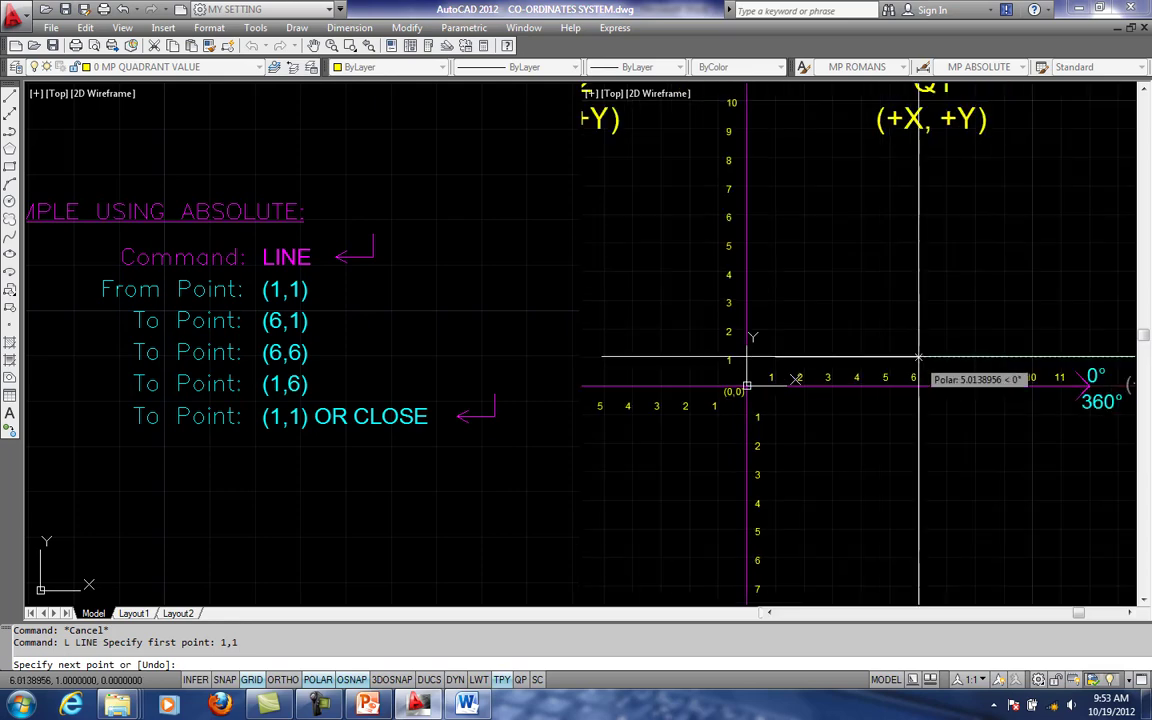
{"action": "scroll", "coordinate": [924, 346], "scroll_direction": "up", "scroll_amount": 2}
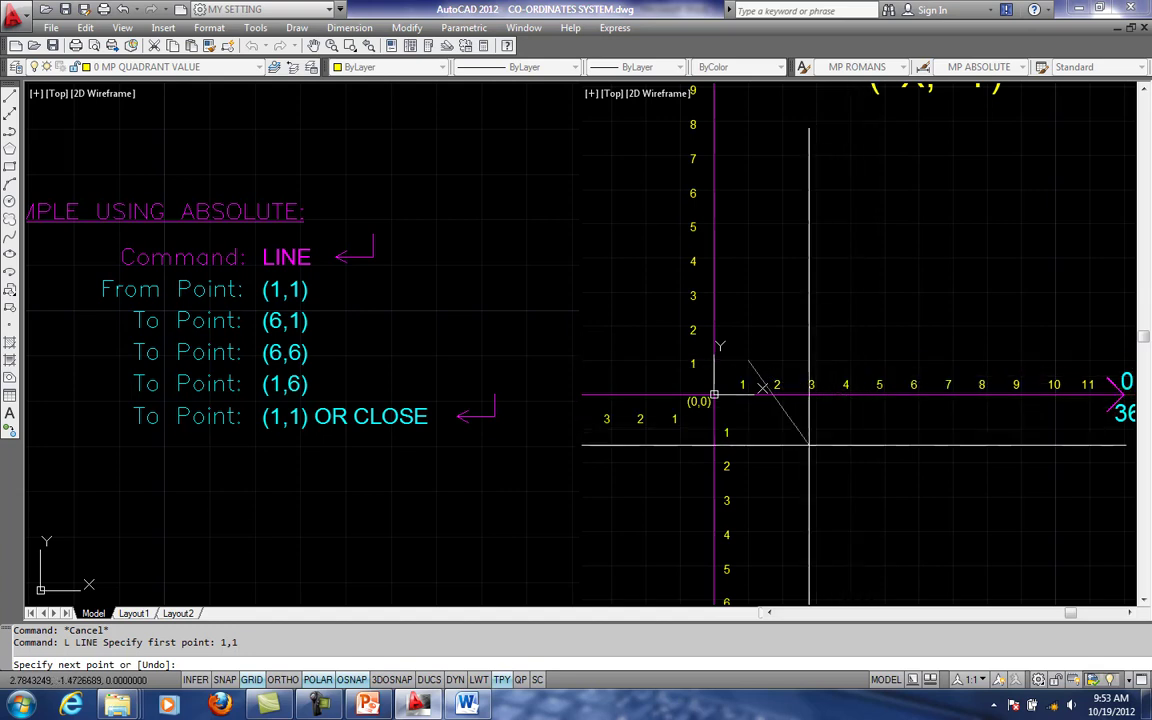
{"action": "scroll", "coordinate": [770, 381], "scroll_direction": "up", "scroll_amount": 1}
{"action": "middle_click_drag", "start_coordinate": [784, 412], "coordinate": [748, 407]}
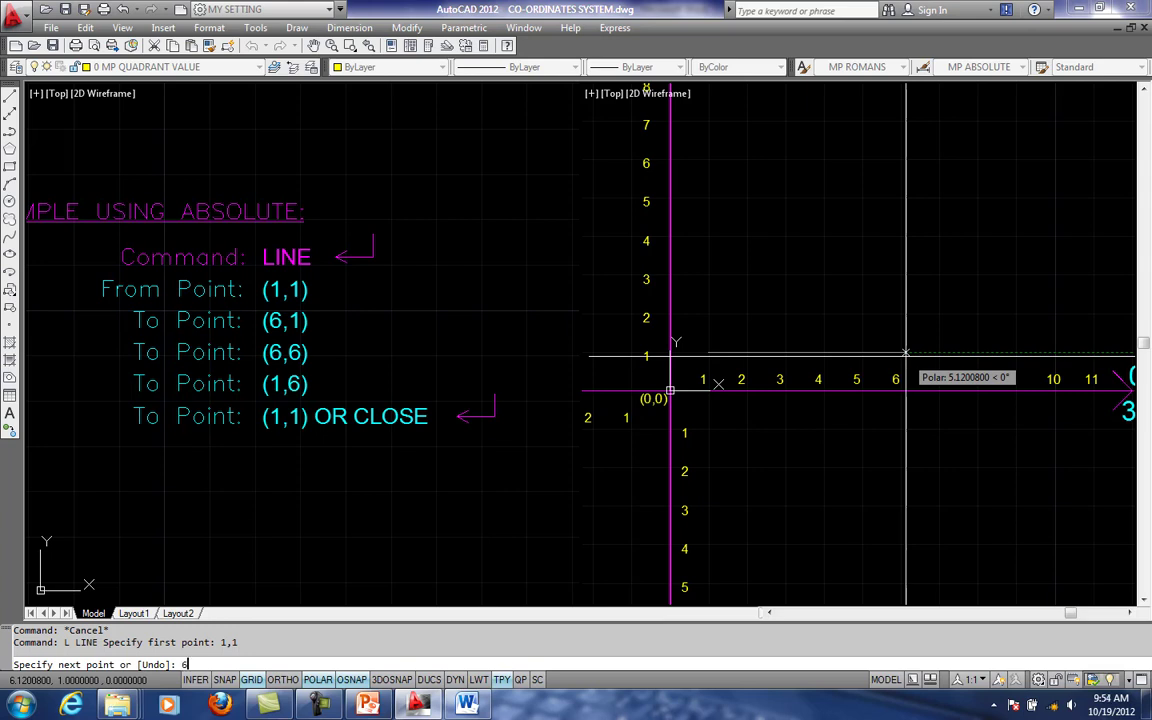
{"action": "key", "text": "Return"}
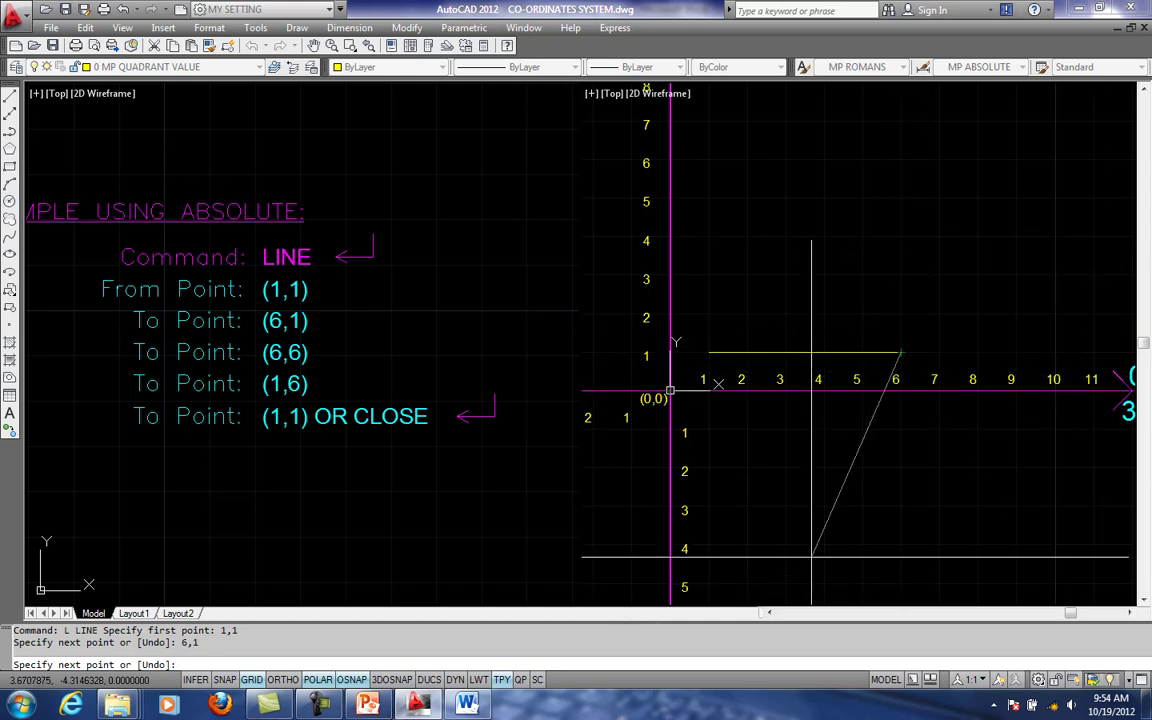
{"action": "key", "text": "Escape"}
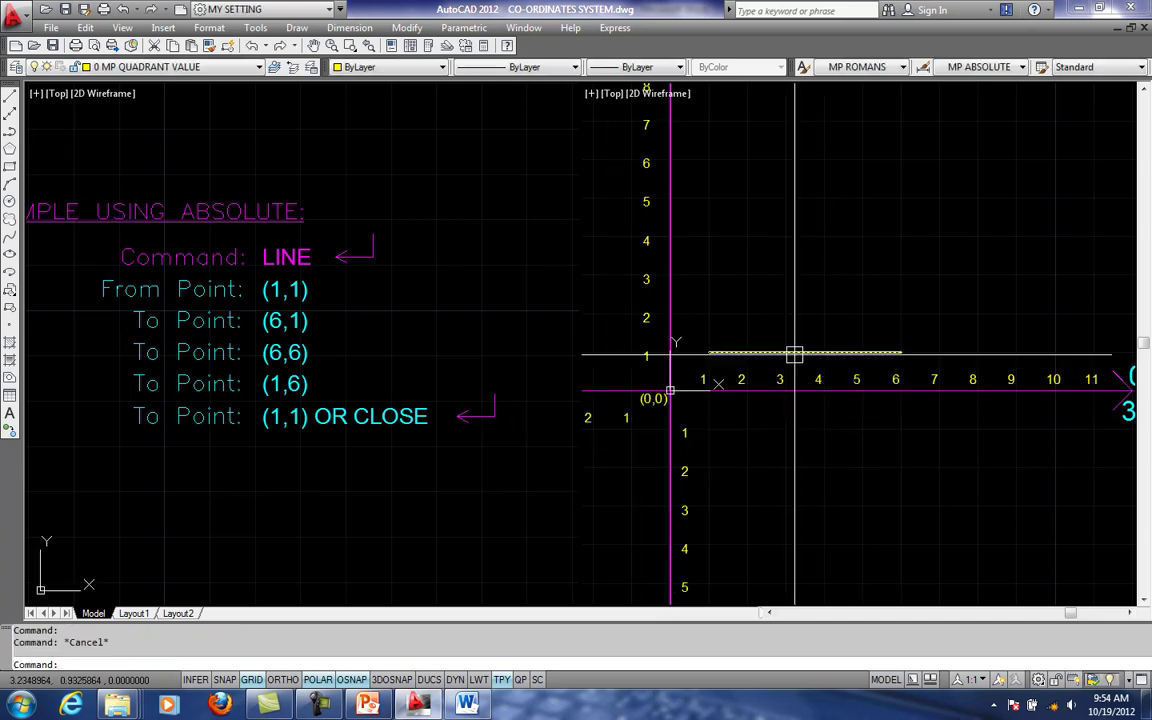
{"action": "left_click", "coordinate": [794, 354]}
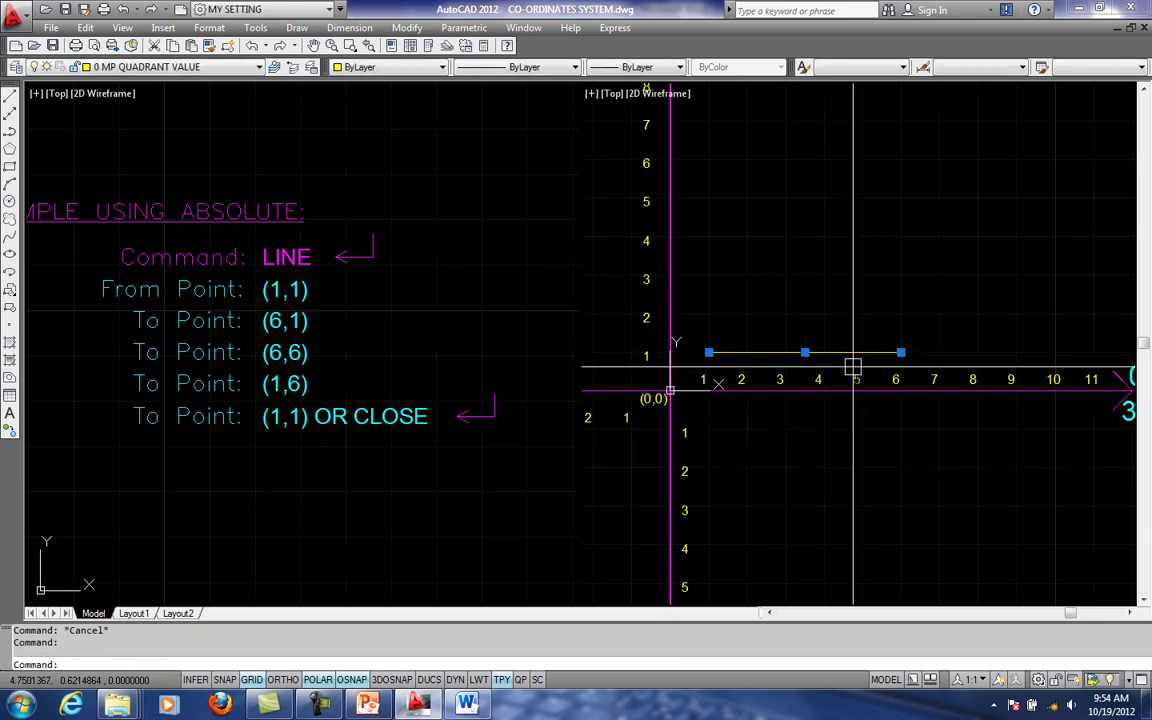
{"action": "key", "text": "Escape"}
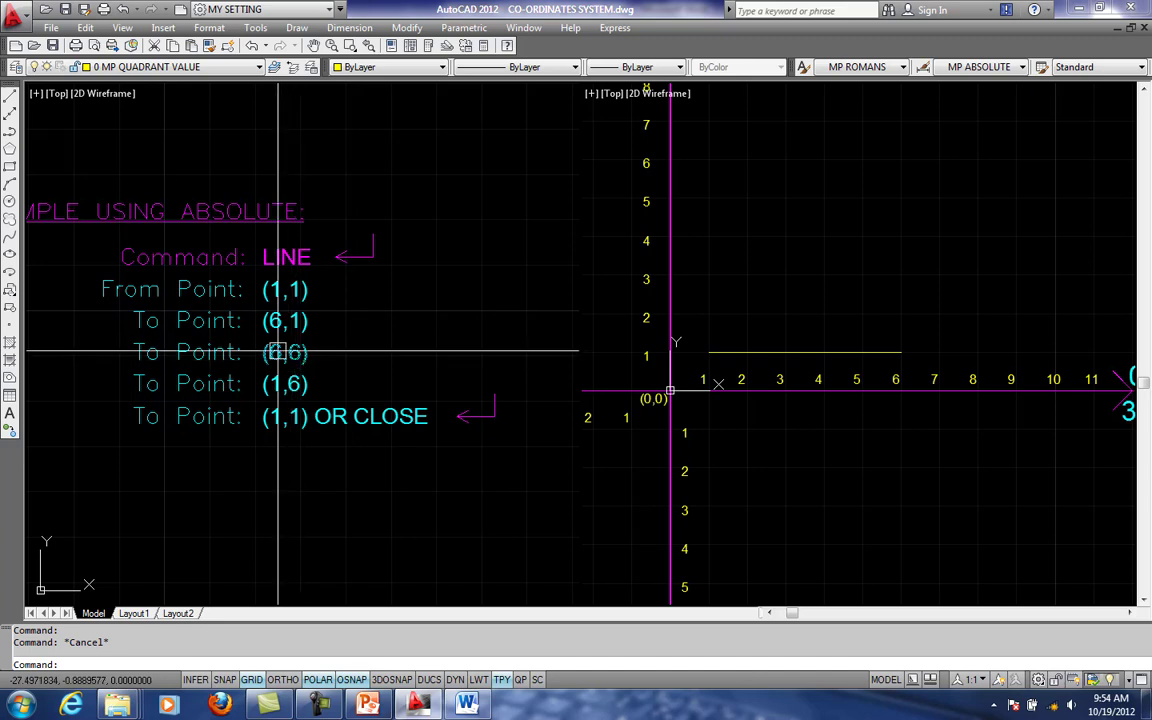
- Change the third point in the SAMPLE USING ABSOLUTE list to (0,6)
{"action": "left_click", "coordinate": [279, 352]}
{"action": "double_click", "coordinate": [279, 352]}
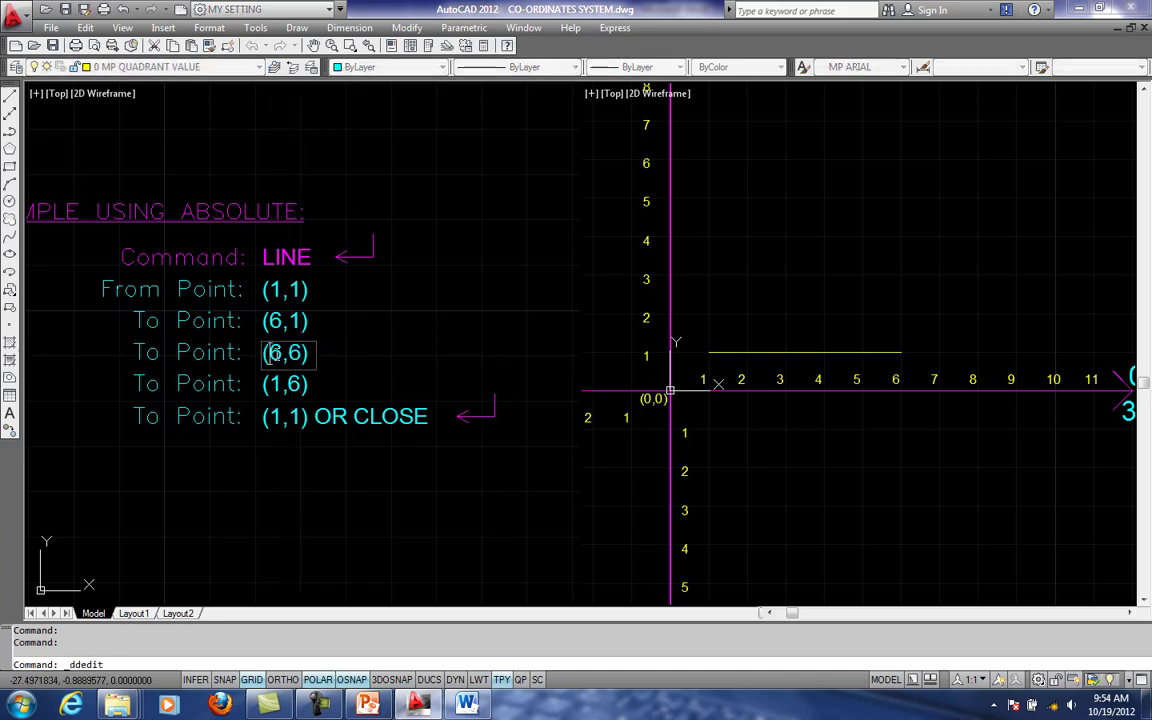
{"action": "type", "text": "0"}
{"action": "left_click", "coordinate": [355, 442]}
{"action": "key", "text": "Escape"}
- Erase the horizontal line between 1,1 and 6,1 in the right viewport
{"action": "middle_click_drag", "start_coordinate": [832, 383], "coordinate": [868, 381]}
{"action": "left_click", "coordinate": [847, 350]}
{"action": "type", "text": "E"}
{"action": "key", "text": "Return"}
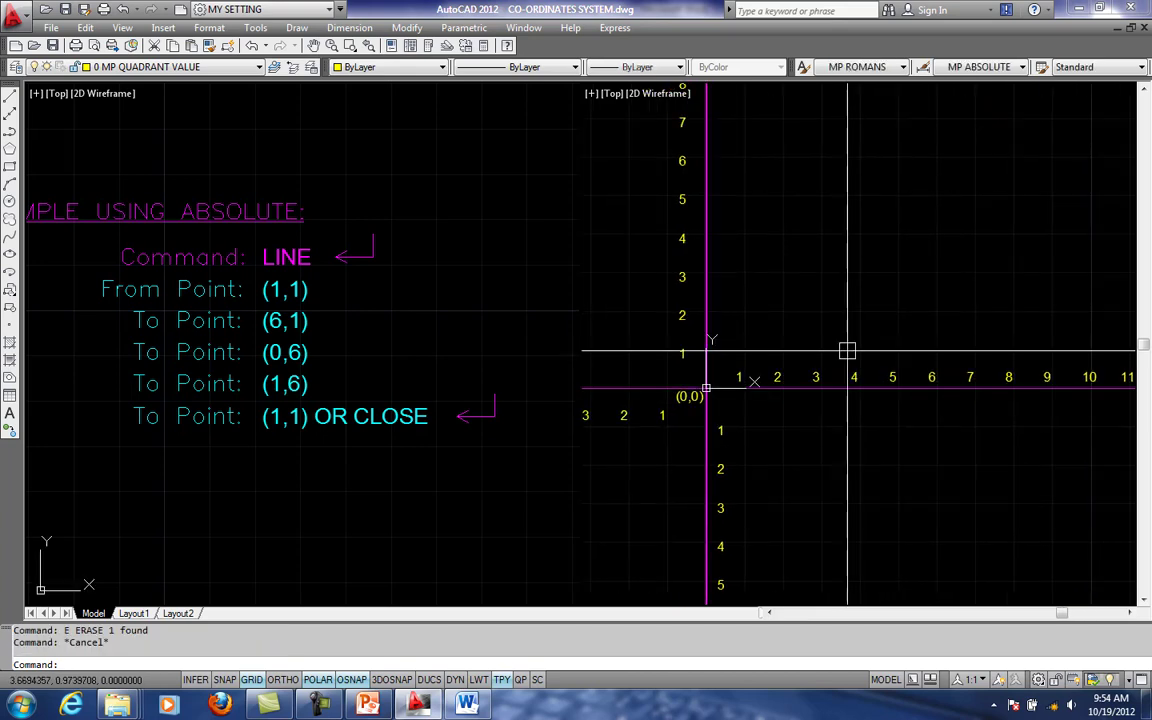
{"action": "key", "text": "Escape"}
- Draw a line from the absolute point 1,1 to 6,1 in quadrant Q1
{"action": "type", "text": "L"}
{"action": "key", "text": "Return"}
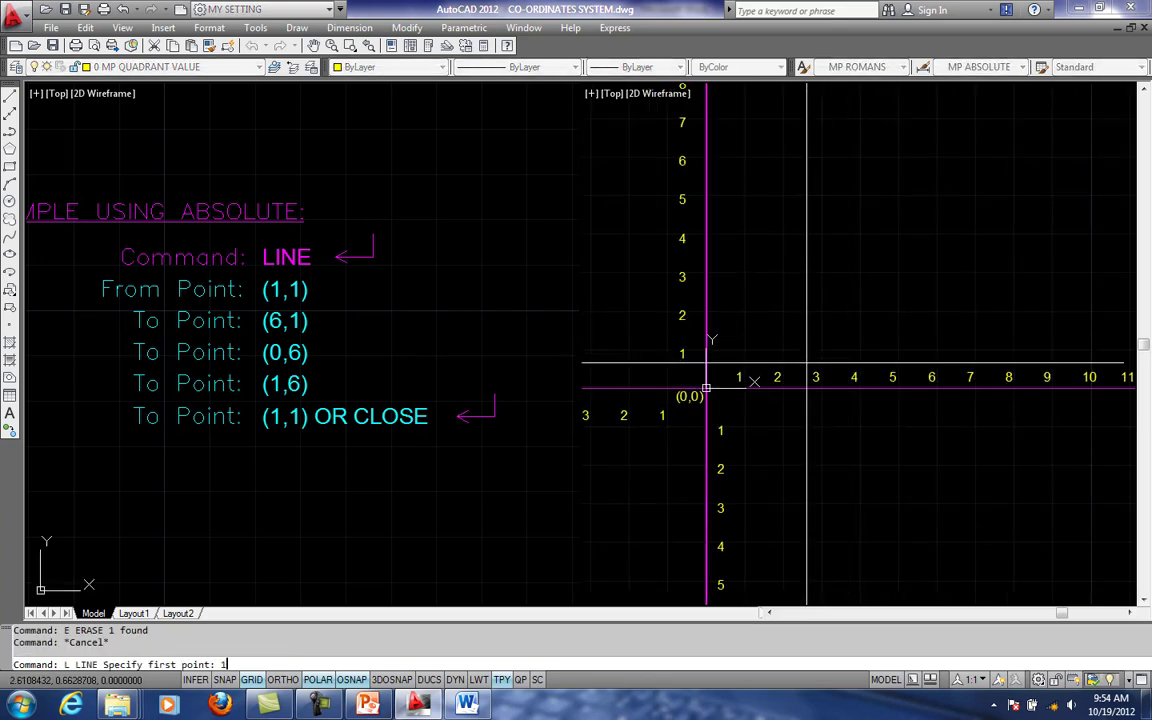
{"action": "type", "text": "1,1"}
{"action": "key", "text": "Return"}
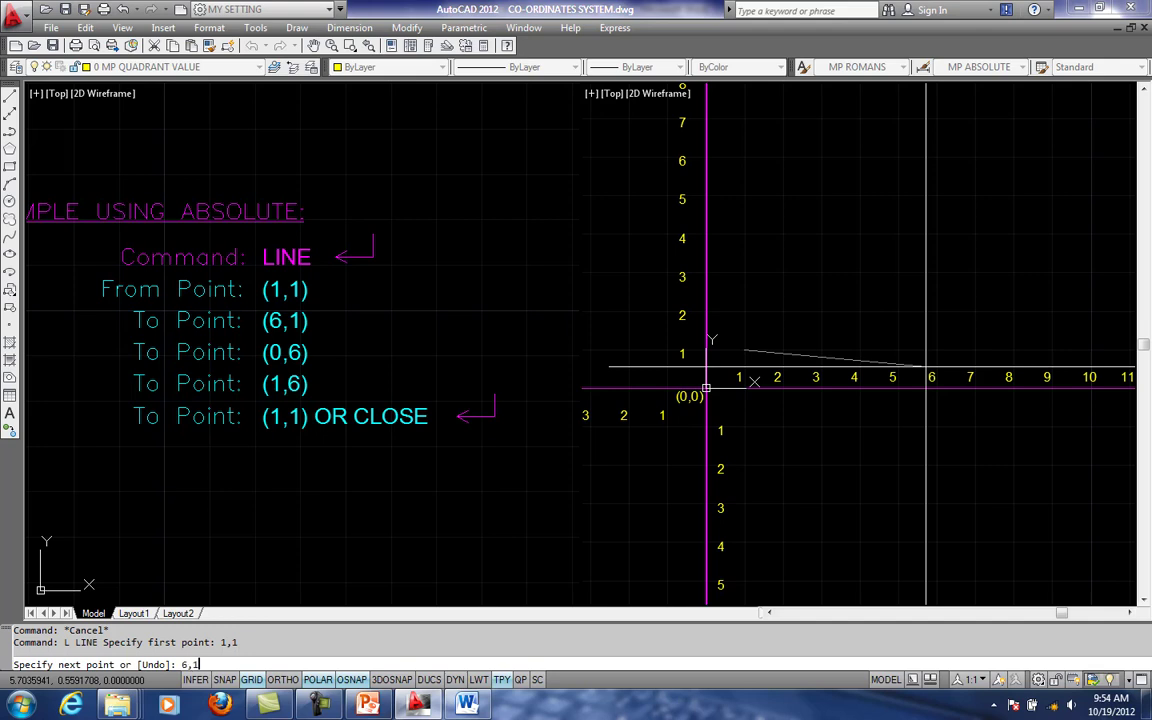
{"action": "key", "text": "Return"}
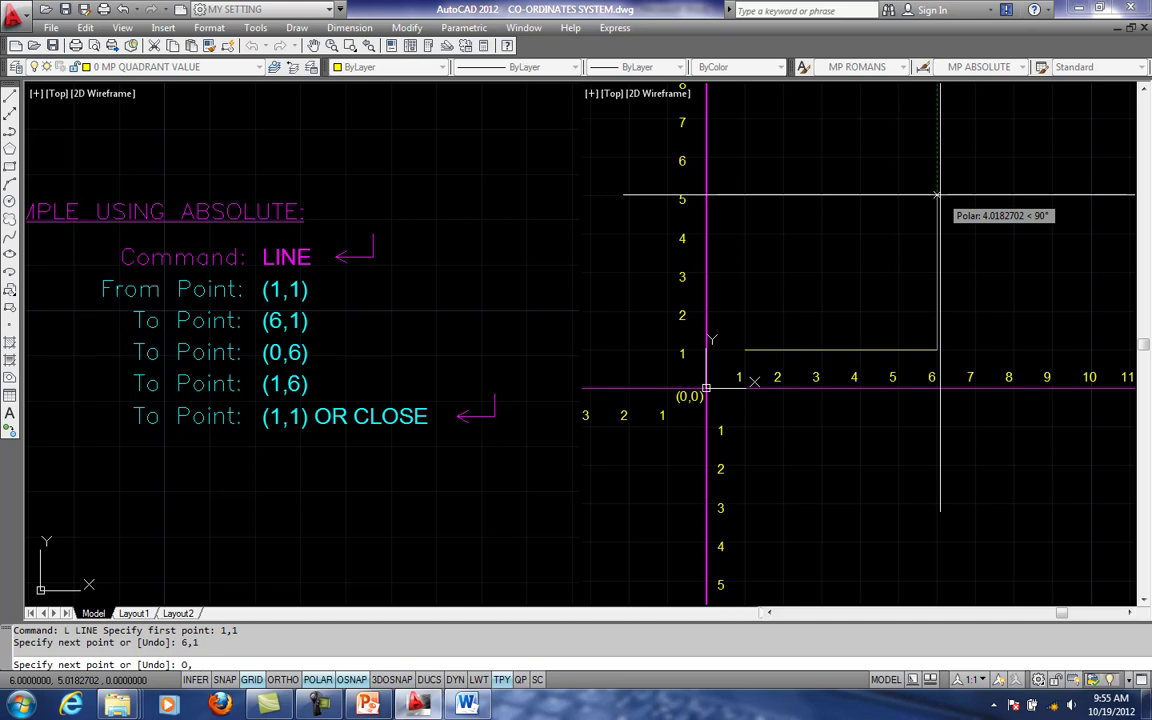
- Try to continue the line from 6,1 to the listed point 0,6, and leave the Line command
{"action": "type", "text": "6"}
{"action": "key", "text": "Return"}
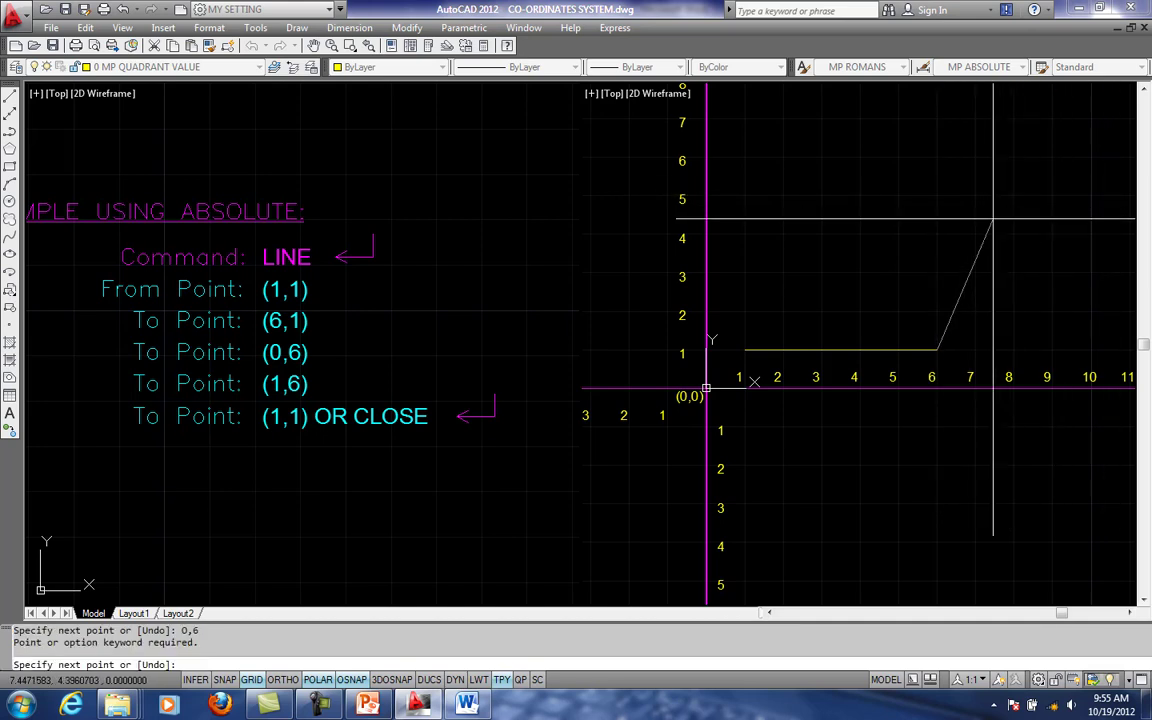
{"action": "key", "text": "Escape"}
{"action": "key", "text": "Escape"}
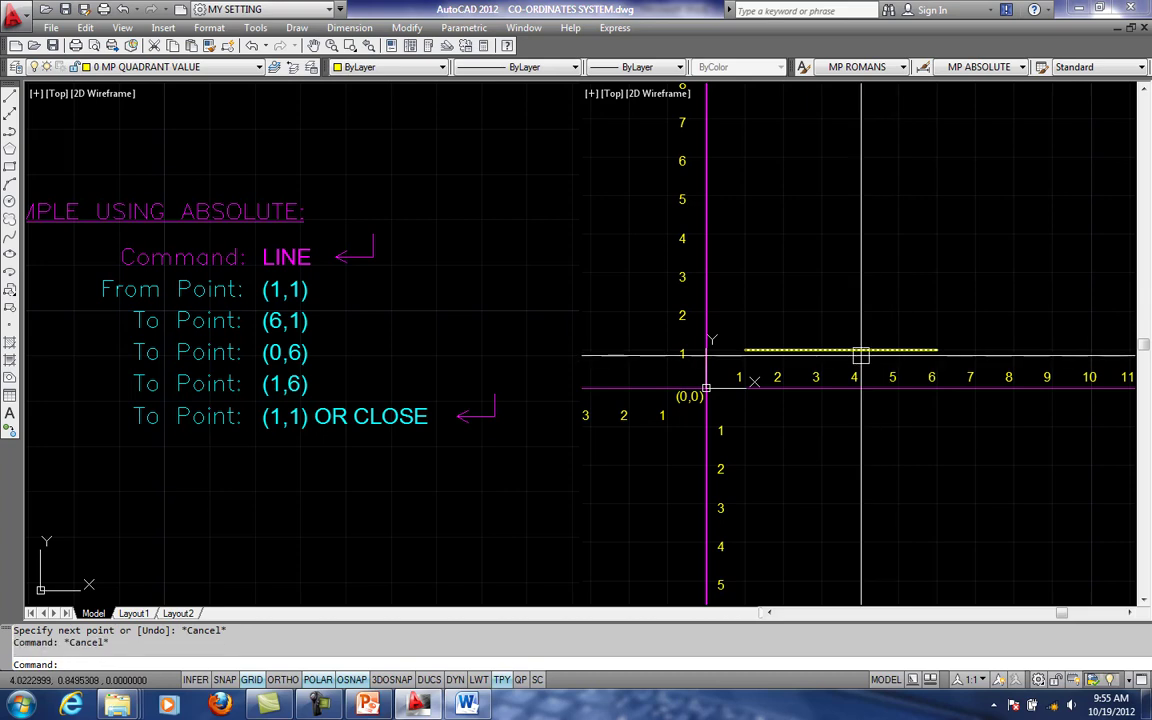
- Erase the horizontal line between 1,1 and 6,1 beside the axes
{"action": "left_click", "coordinate": [861, 355]}
{"action": "type", "text": "e"}
{"action": "key", "text": "Return"}
{"action": "key", "text": "Escape"}
- Draw connected lines from the absolute point 1,1 to 6,1 and on to 0,6, and end the Line command
{"action": "type", "text": "l"}
{"action": "key", "text": "Return"}
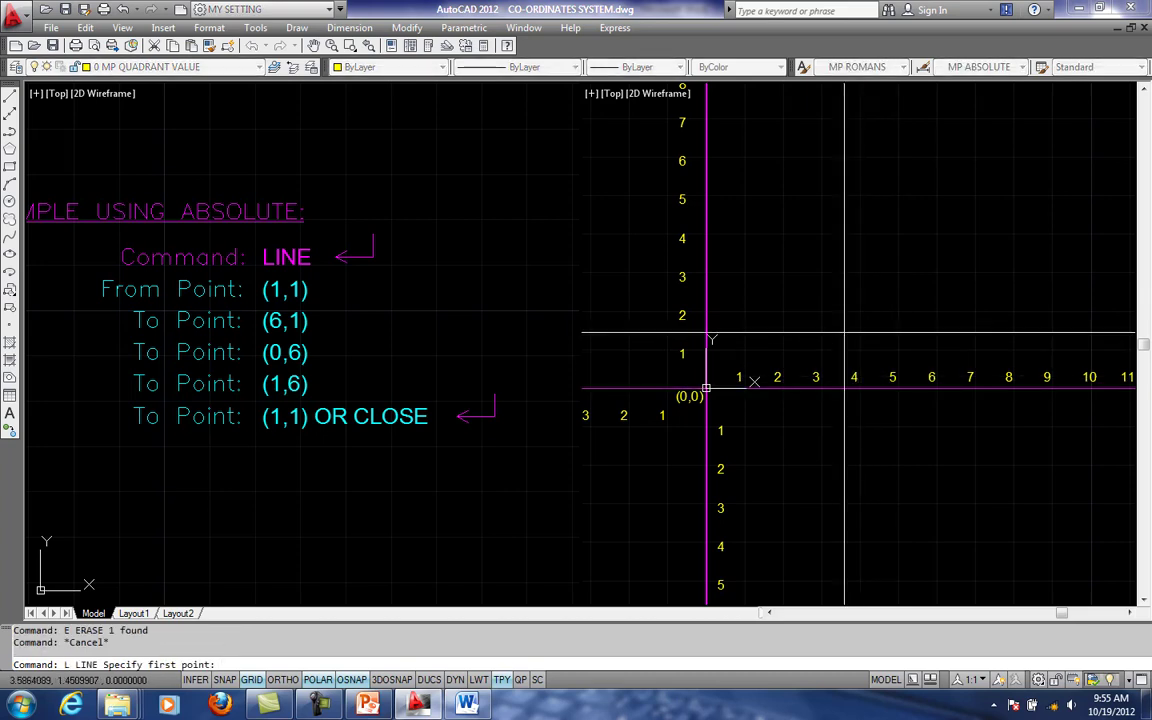
{"action": "key", "text": "Return"}
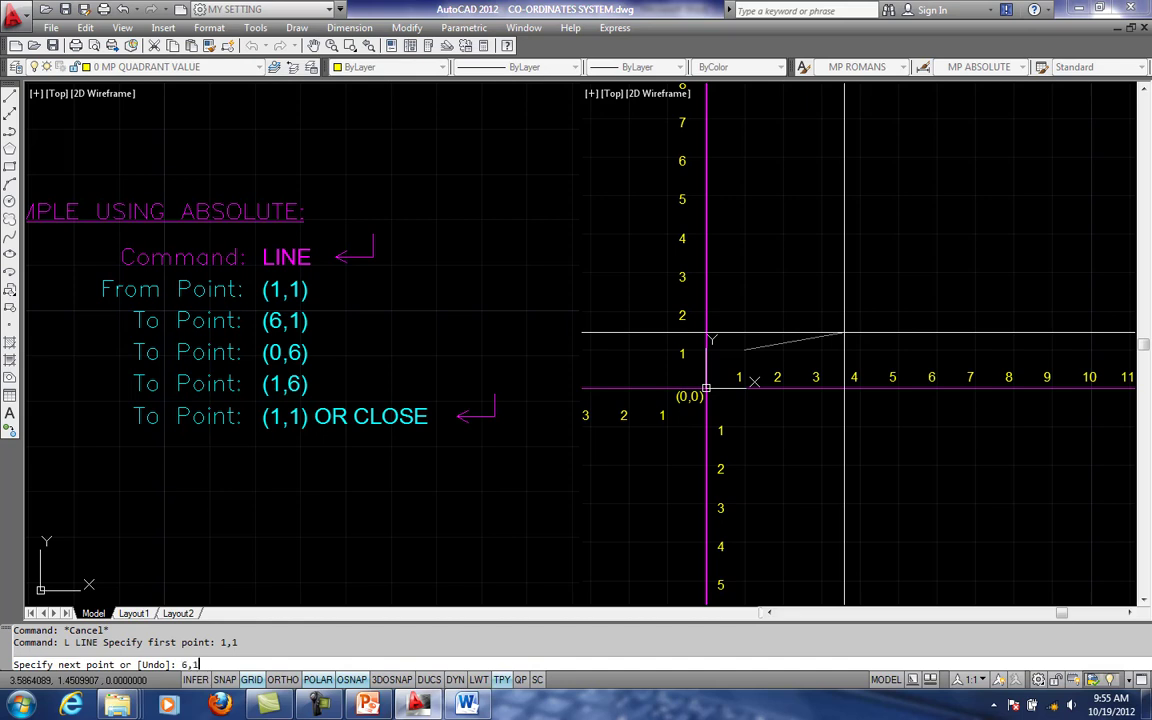
{"action": "key", "text": "Return"}
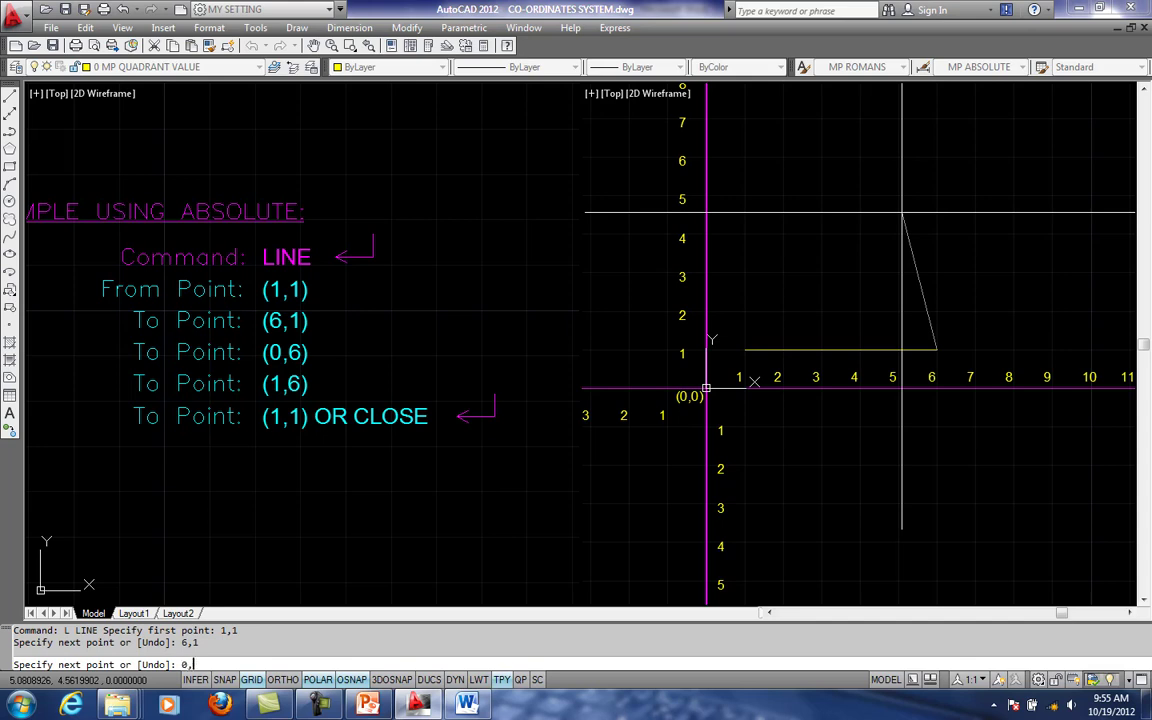
{"action": "type", "text": "0,6"}
{"action": "key", "text": "Return"}
{"action": "scroll", "coordinate": [929, 400], "scroll_direction": "down", "scroll_amount": 1}
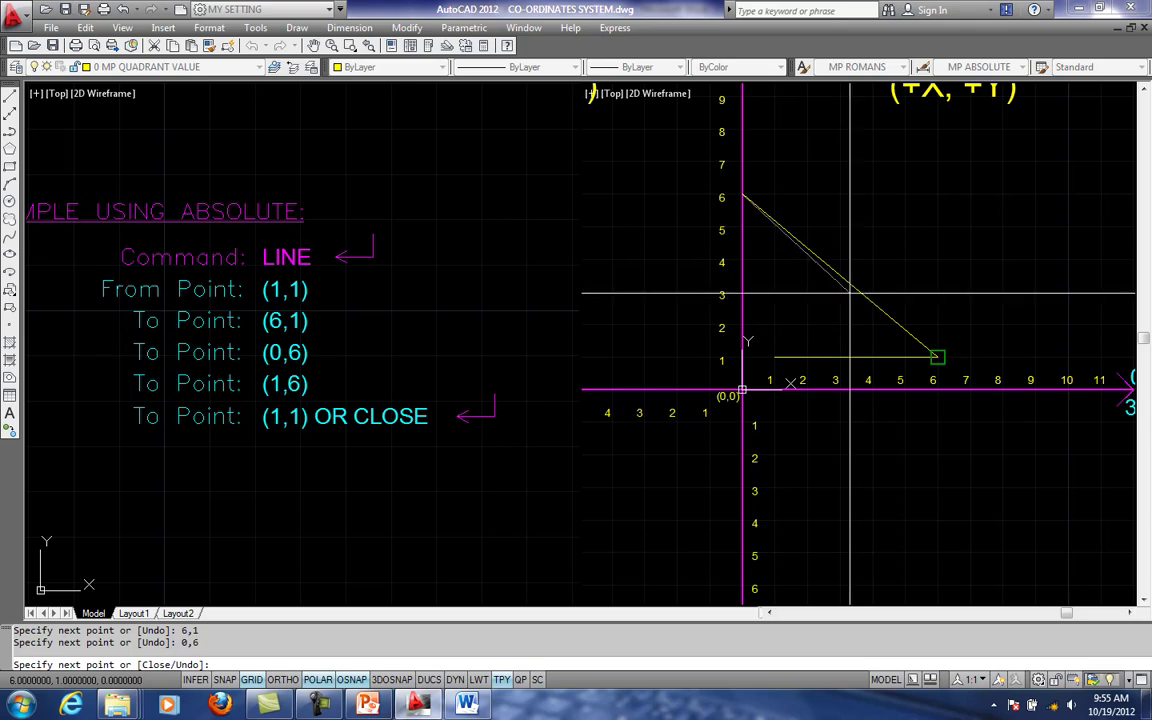
{"action": "key", "text": "Escape"}
{"action": "left_click", "coordinate": [314, 706]}
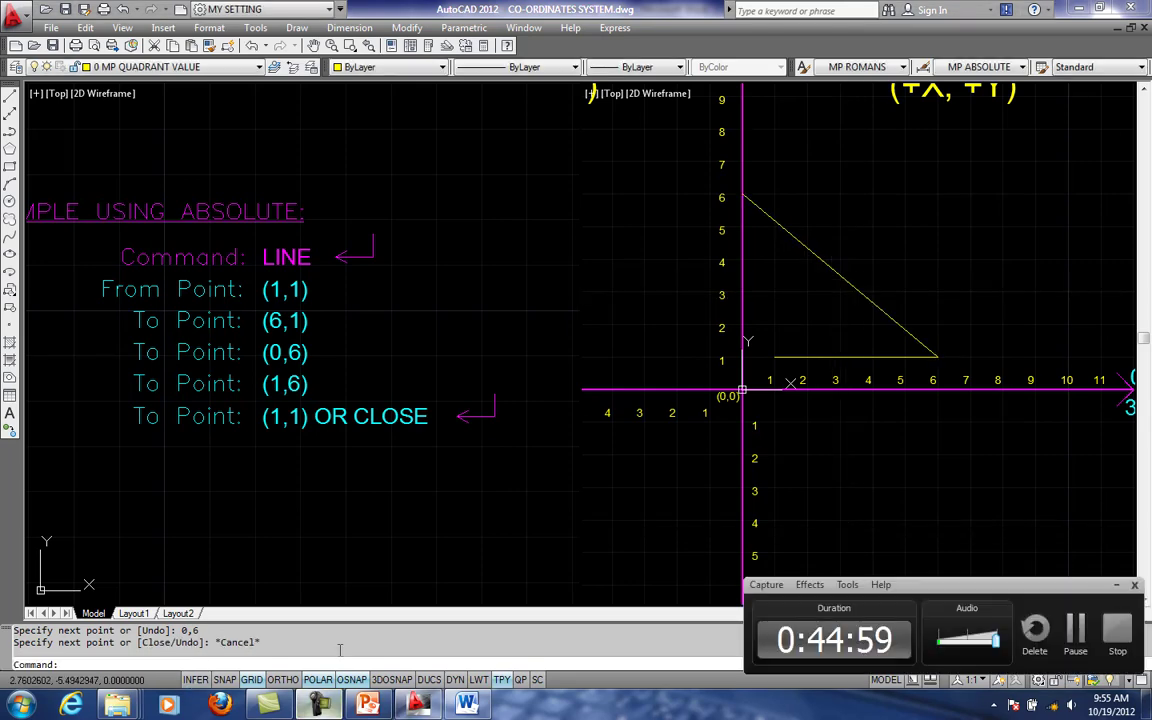
{"action": "left_click", "coordinate": [1080, 641]}
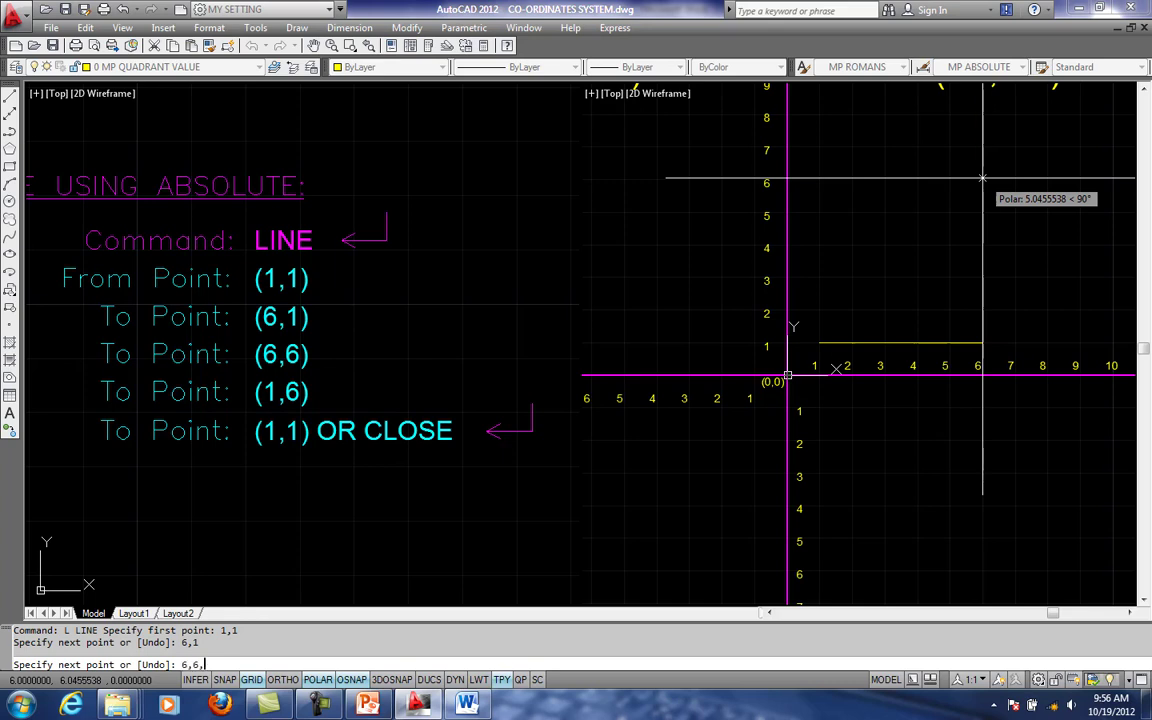
- Try to continue the line from 6,1 to the listed point 6,6, and leave the Line command
{"action": "key", "text": "Return"}
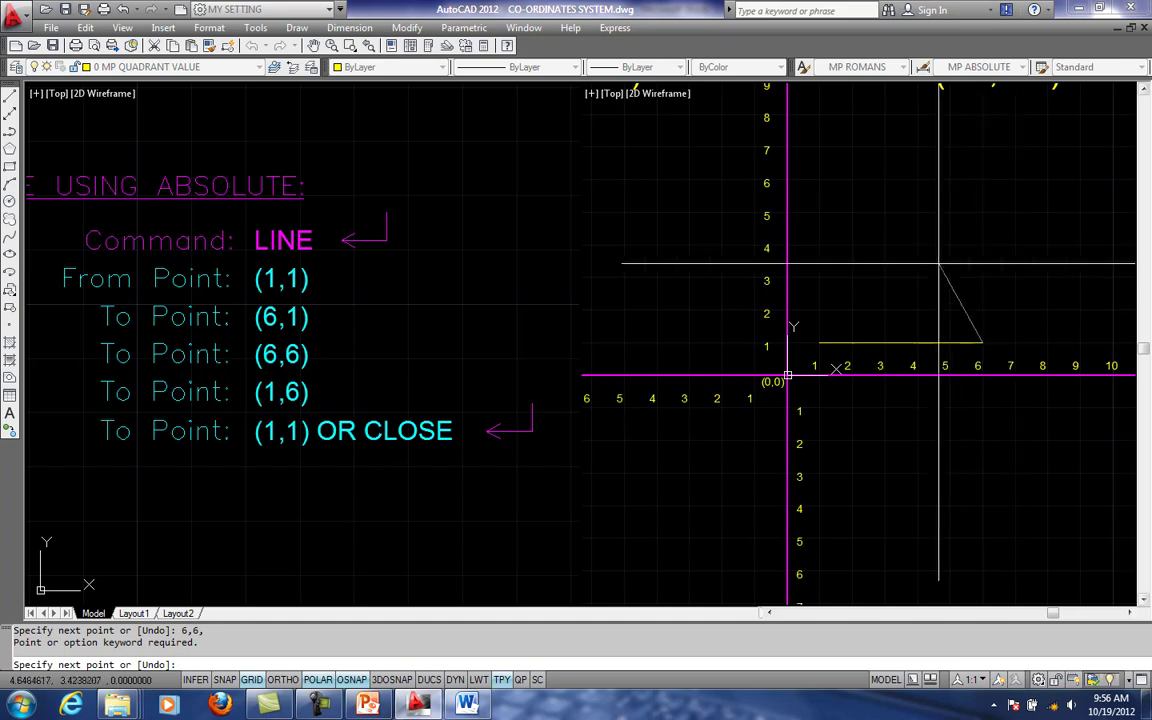
{"action": "scroll", "coordinate": [945, 250], "scroll_direction": "down", "scroll_amount": 1}
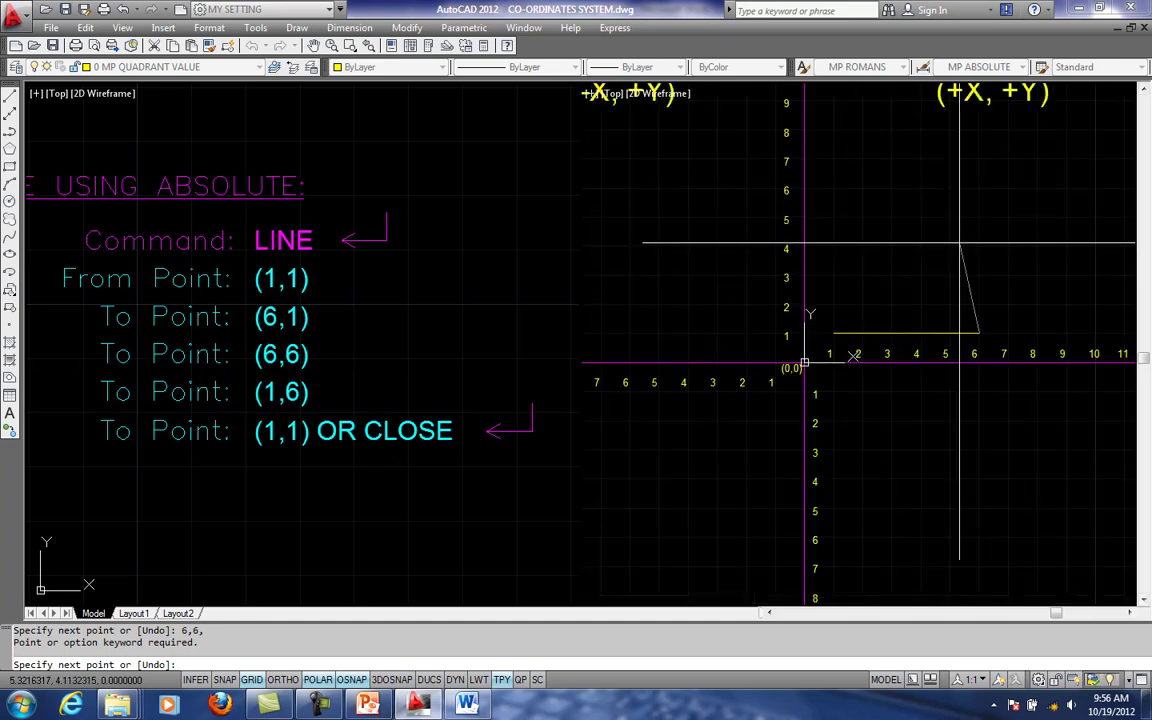
{"action": "key", "text": "Escape"}
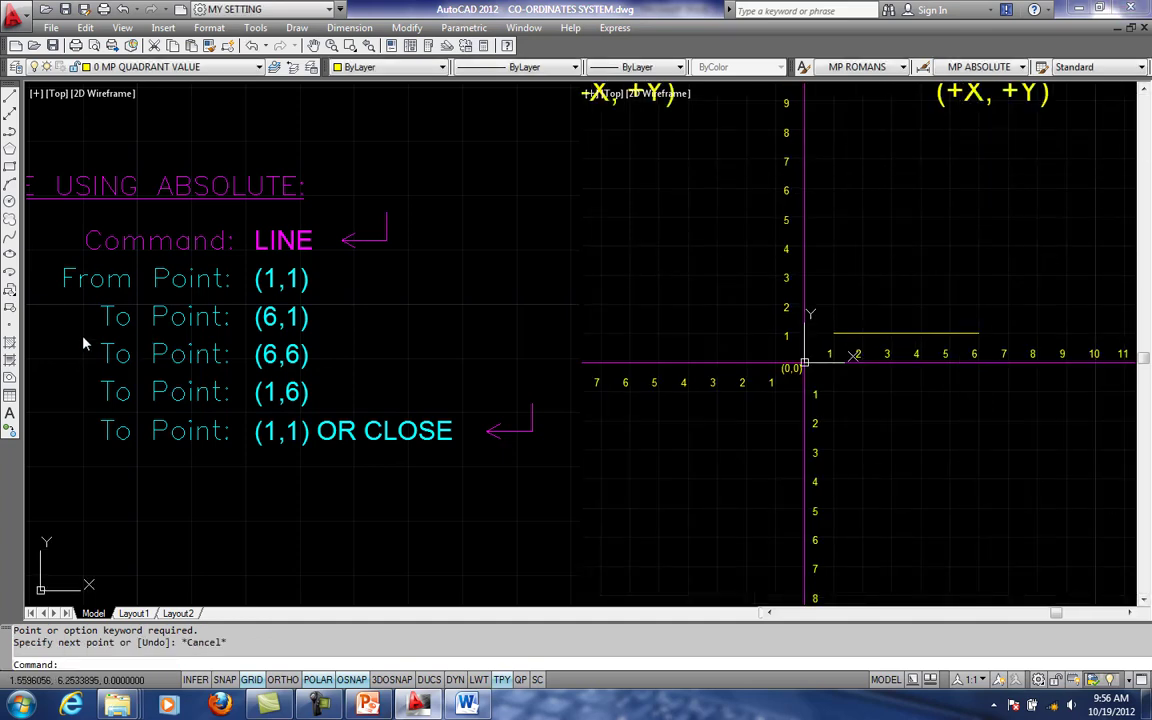
- Erase the leftover horizontal line between 1,1 and 6,1 in quadrant Q1
{"action": "left_click", "coordinate": [919, 332]}
{"action": "type", "text": "e"}
{"action": "key", "text": "Return"}
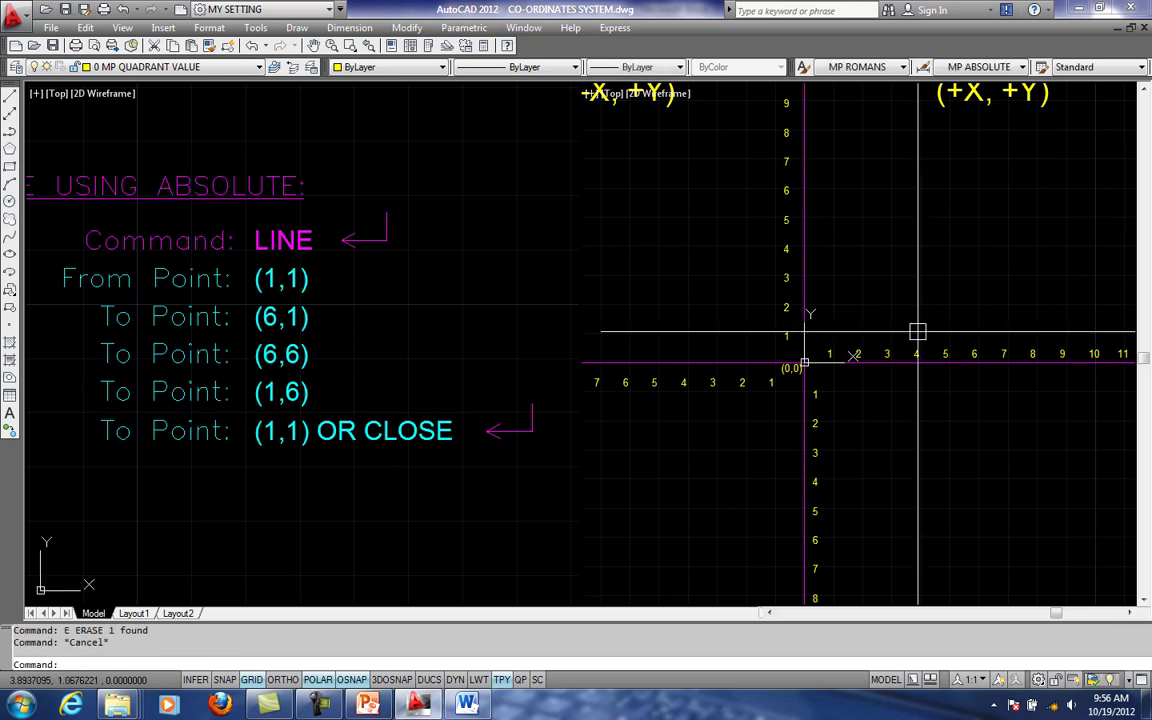
{"action": "key", "text": "Escape"}
- Start a new line at the absolute point 1,1 and draw it to 6,1
{"action": "type", "text": "l"}
{"action": "key", "text": "Return"}
{"action": "type", "text": "1"}
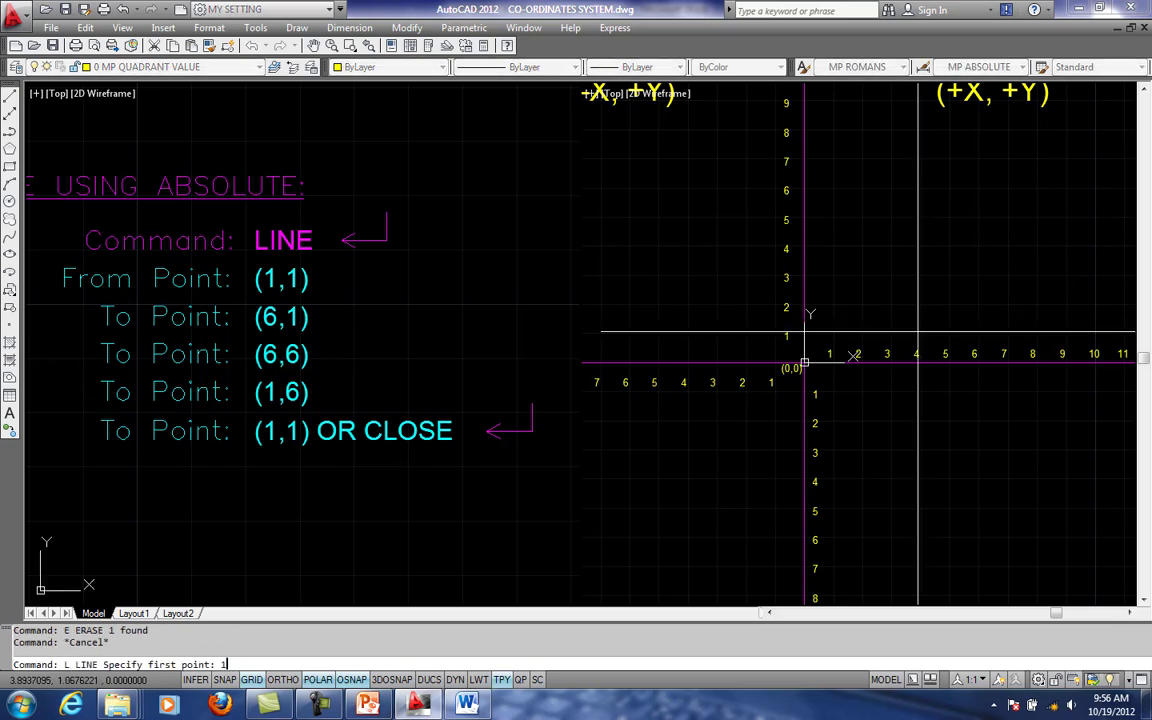
{"action": "type", "text": ",1"}
{"action": "key", "text": "Return"}
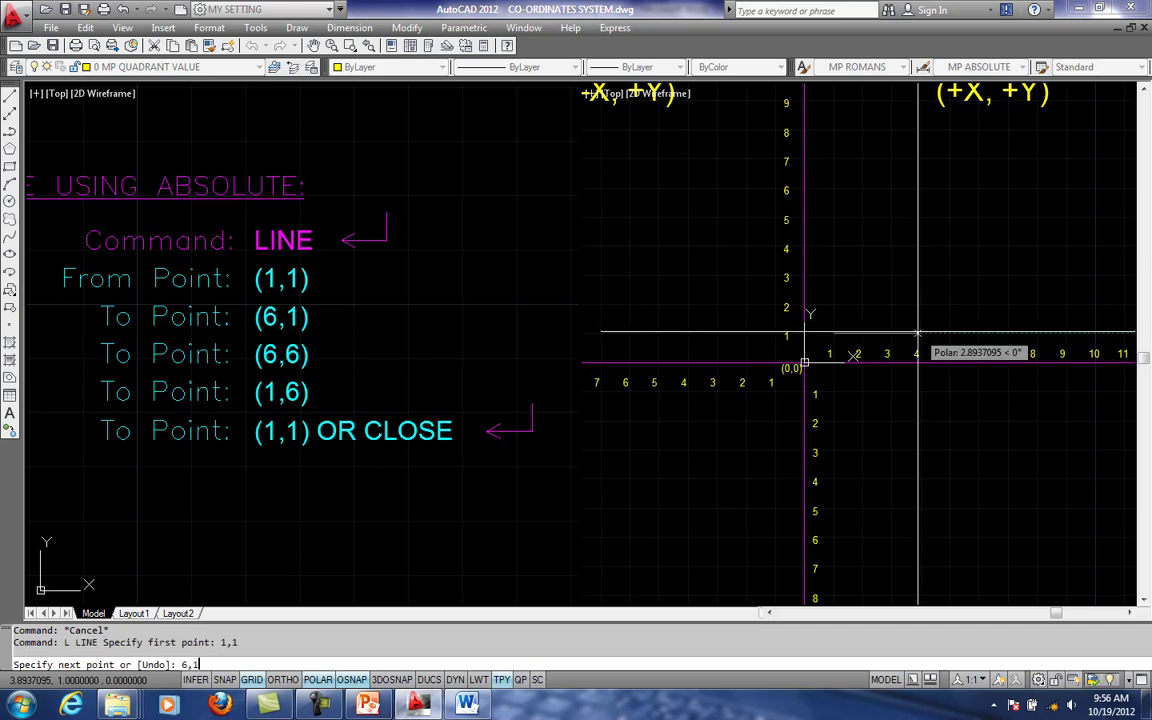
{"action": "key", "text": "Return"}
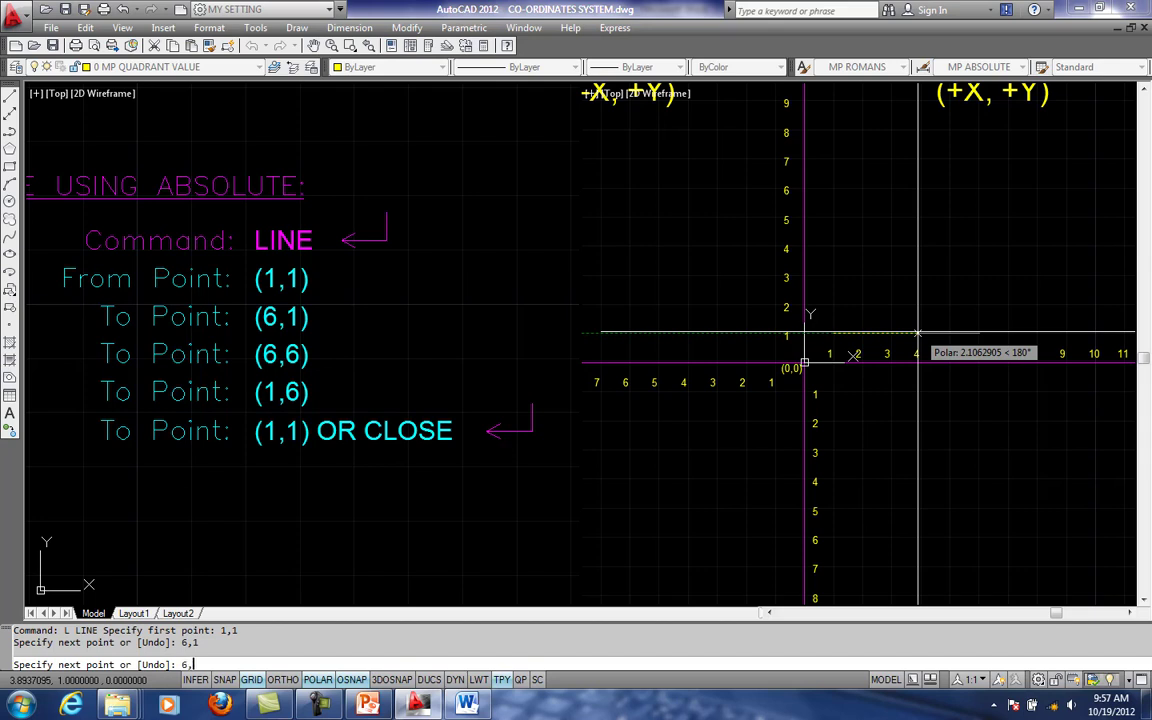
{"action": "type", "text": "6,1"}
{"action": "key", "text": "Return"}
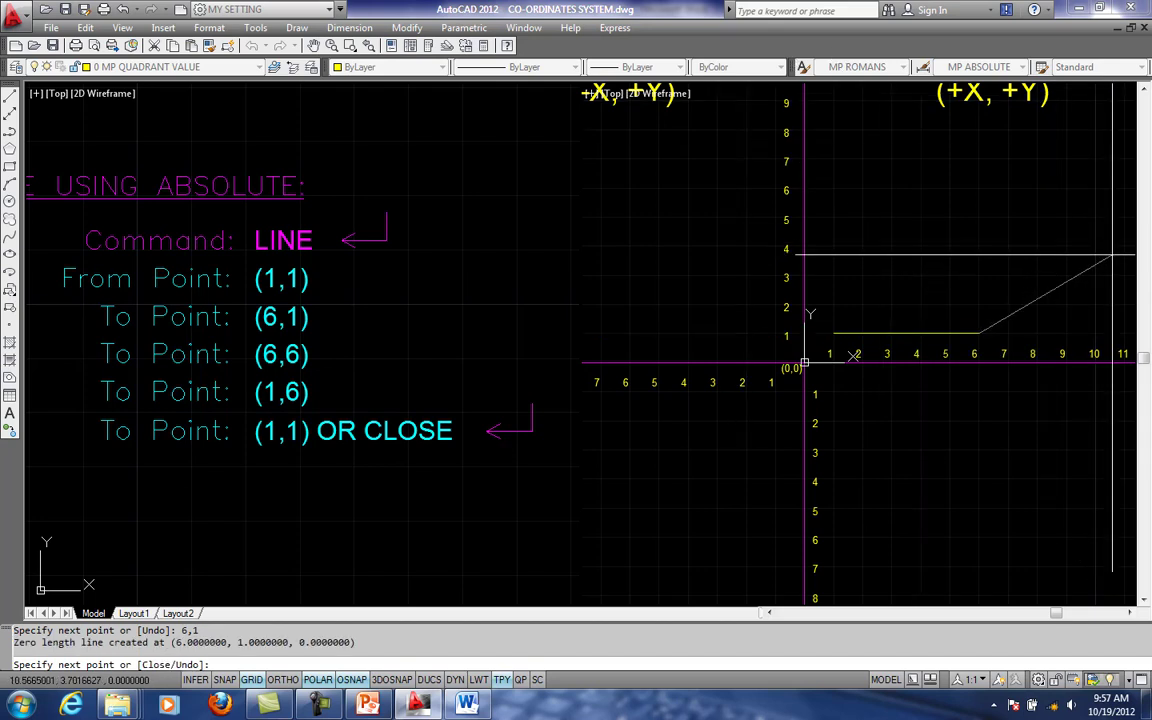
- Continue the line from 6,1 to the absolute points 6,6 and 1,6
{"action": "type", "text": "6,6"}
{"action": "key", "text": "Return"}
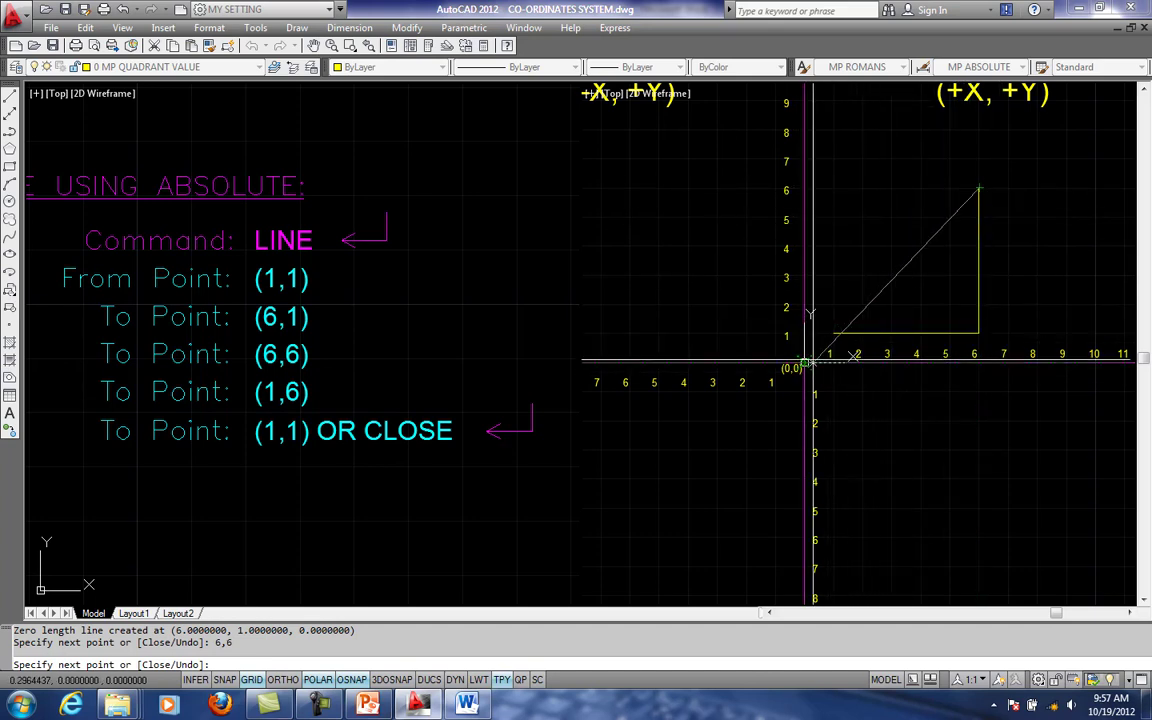
{"action": "scroll", "coordinate": [806, 362], "scroll_direction": "up", "scroll_amount": 1}
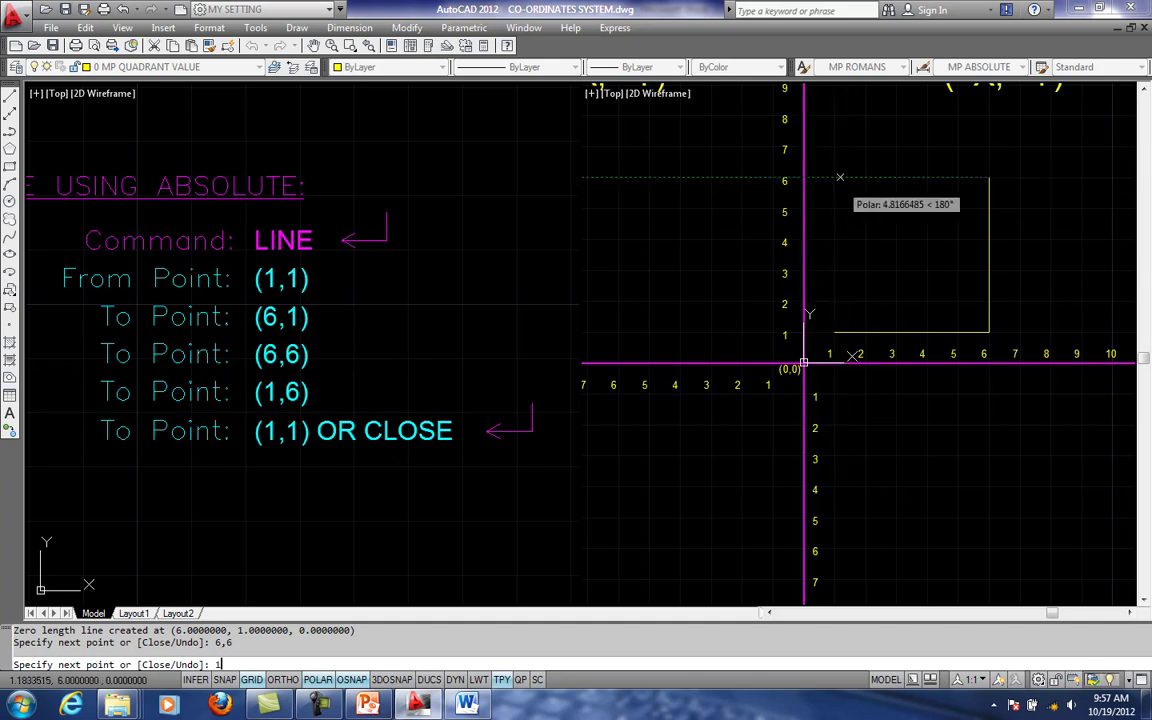
{"action": "type", "text": "1,"}
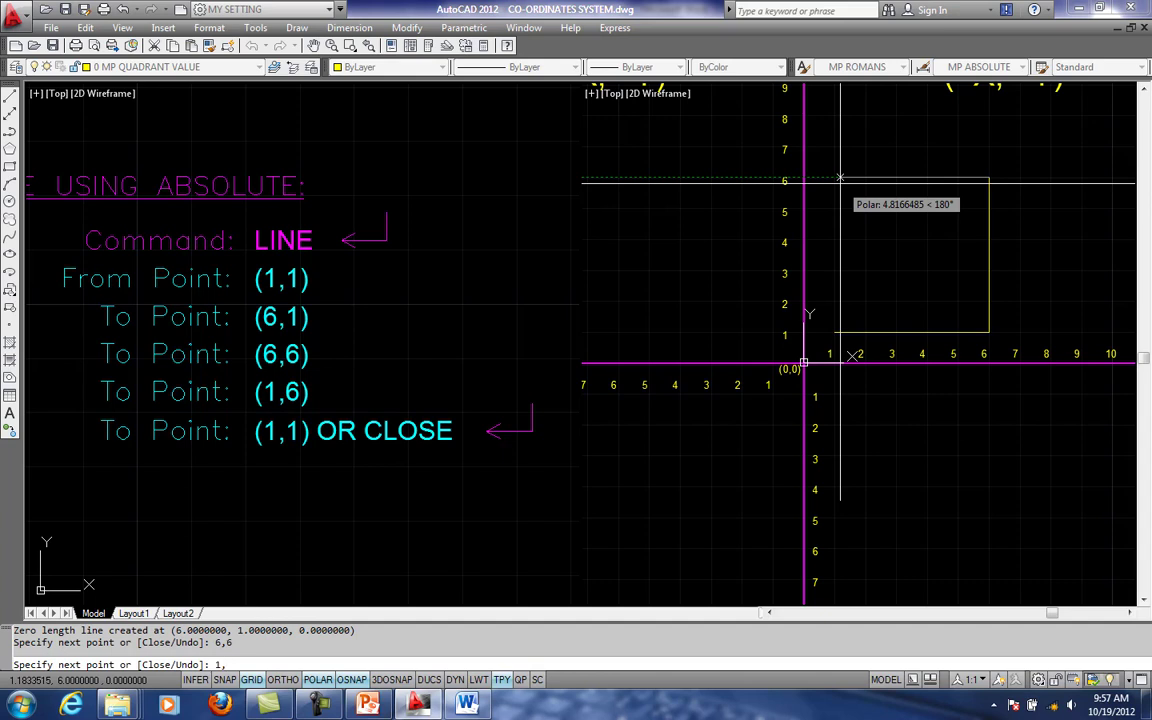
{"action": "type", "text": "6"}
{"action": "key", "text": "Return"}
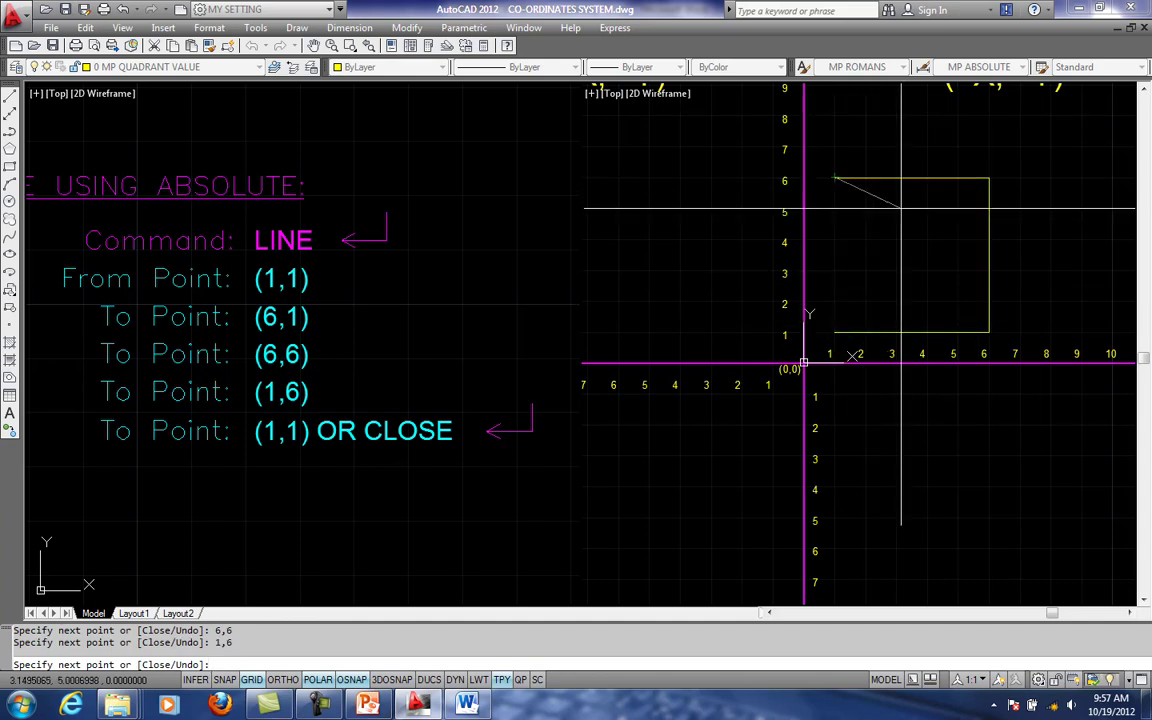
- Finish the square with the Close option, from 1,6 back to its starting point 1,1
{"action": "scroll", "coordinate": [840, 335], "scroll_direction": "up", "scroll_amount": 1}
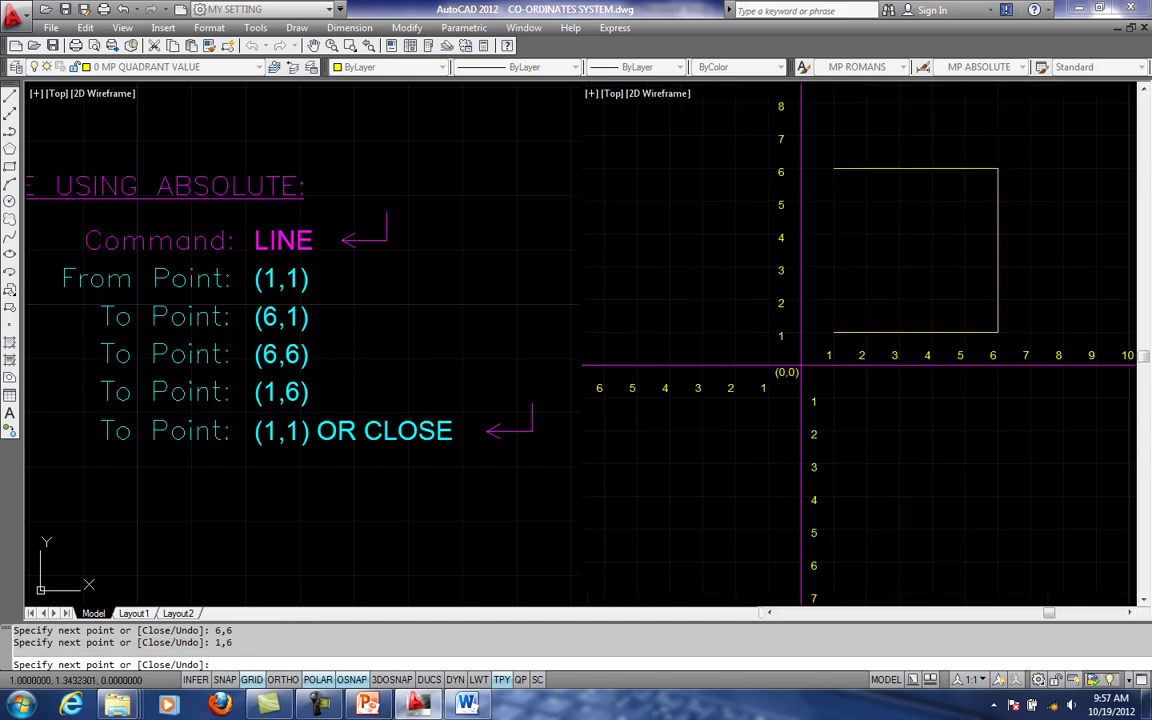
{"action": "scroll", "coordinate": [833, 317], "scroll_direction": "up", "scroll_amount": 1}
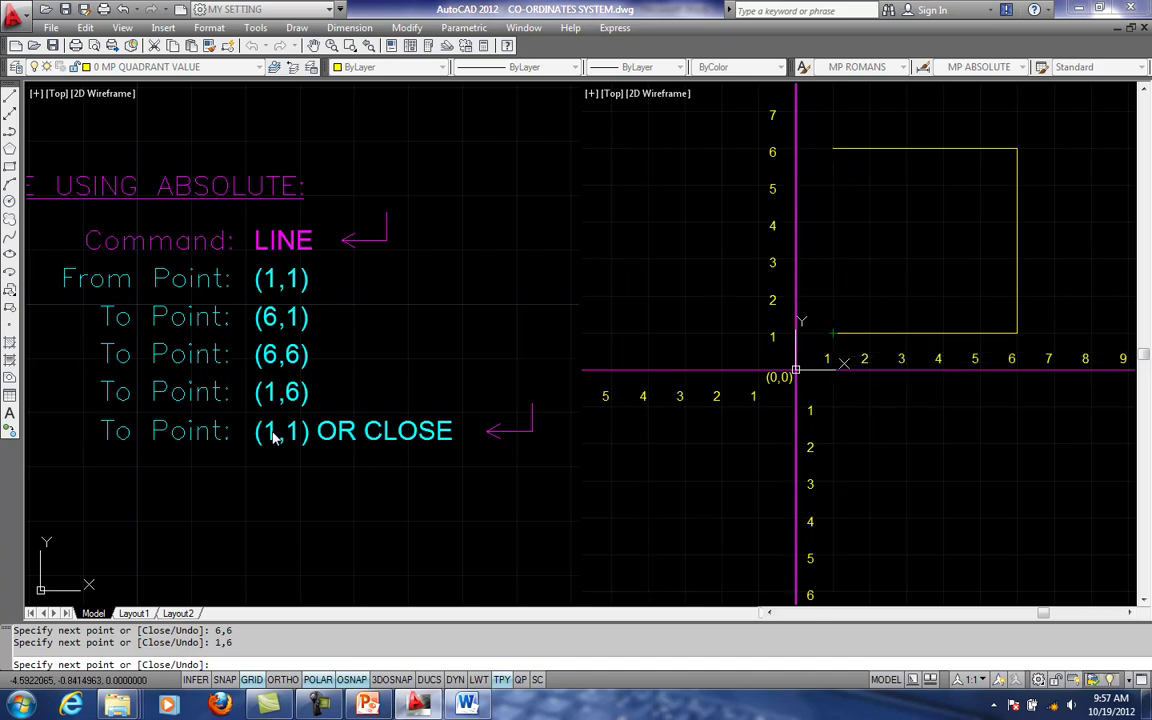
{"action": "scroll", "coordinate": [830, 370], "scroll_direction": "up", "scroll_amount": 1}
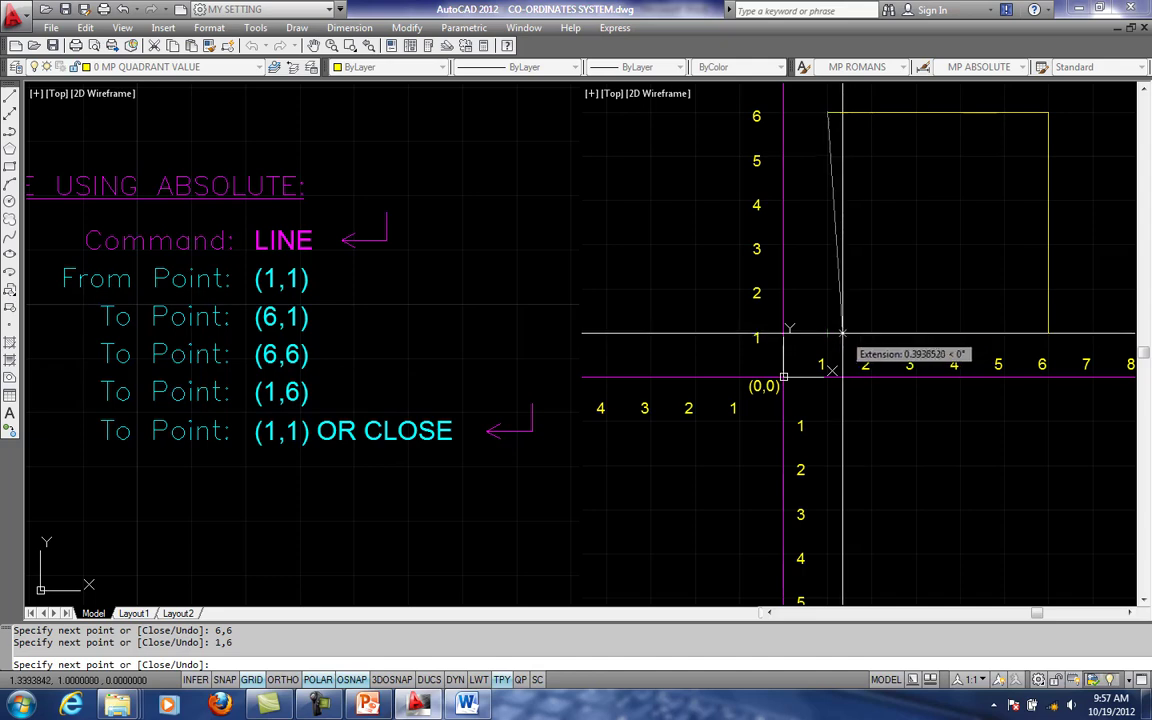
{"action": "scroll", "coordinate": [835, 333], "scroll_direction": "up", "scroll_amount": 1}
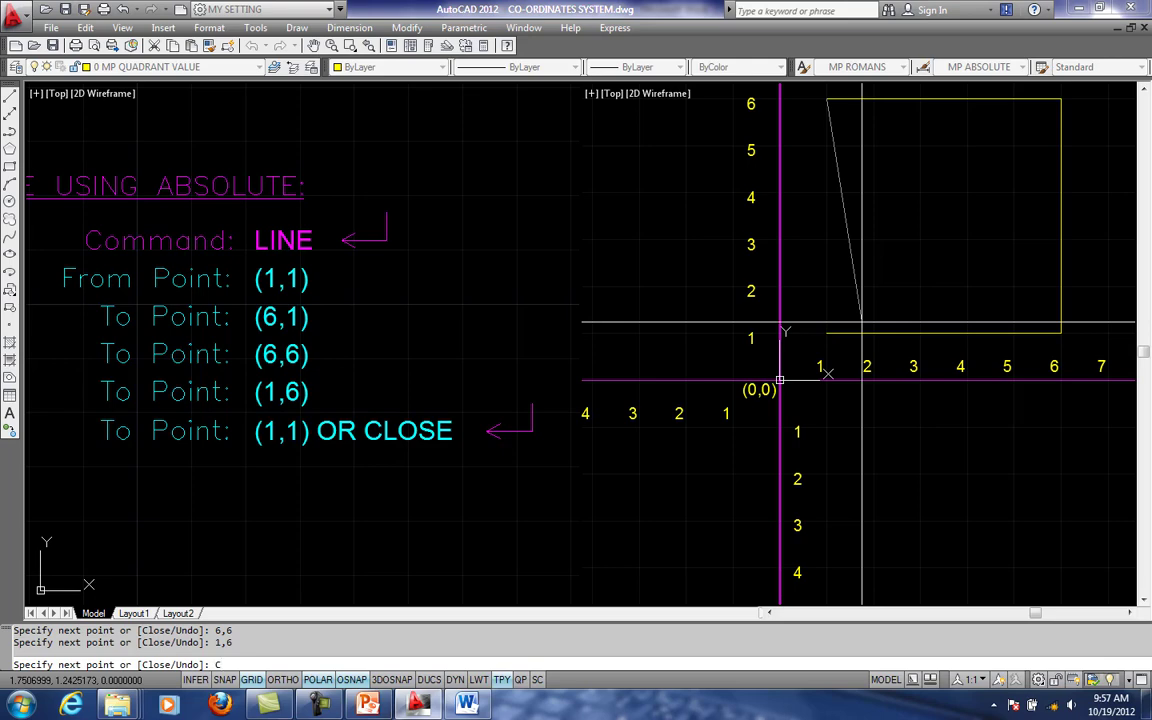
{"action": "key", "text": "Return"}
{"action": "scroll", "coordinate": [880, 200], "scroll_direction": "down", "scroll_amount": 2}
{"action": "middle_click_drag", "start_coordinate": [907, 215], "coordinate": [879, 228]}
{"action": "scroll", "coordinate": [854, 264], "scroll_direction": "down", "scroll_amount": 1}
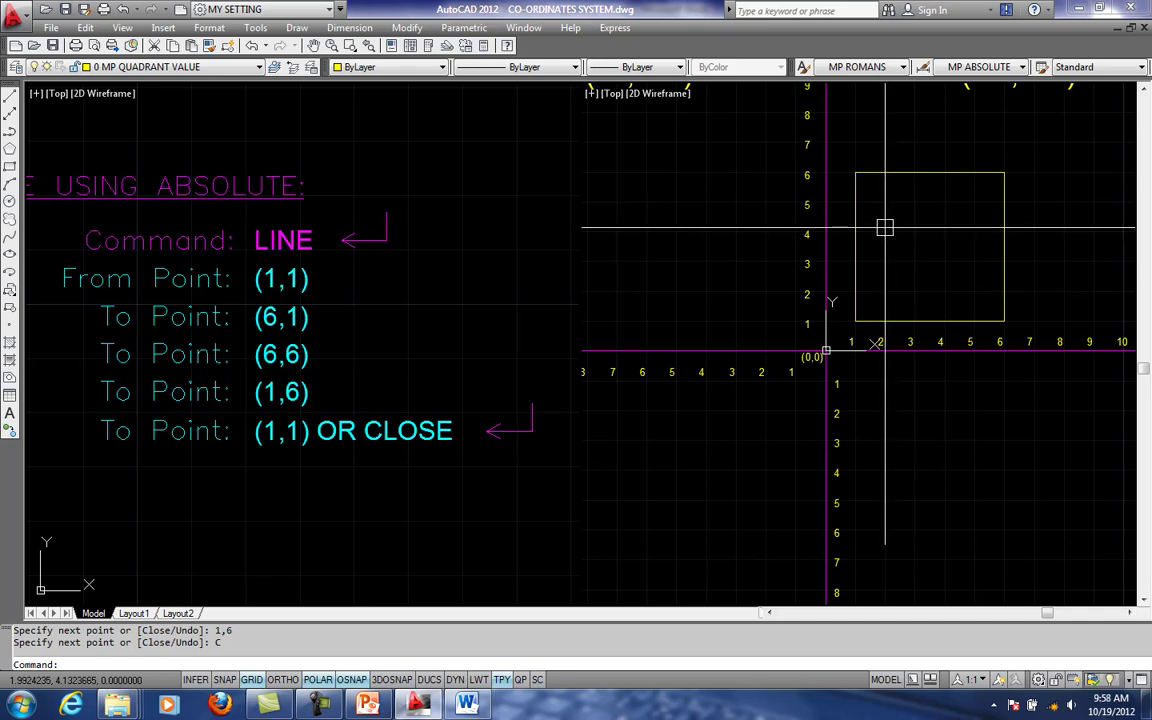
{"action": "scroll", "coordinate": [890, 230], "scroll_direction": "down", "scroll_amount": 1}
{"action": "middle_click_drag", "start_coordinate": [900, 234], "coordinate": [900, 250]}
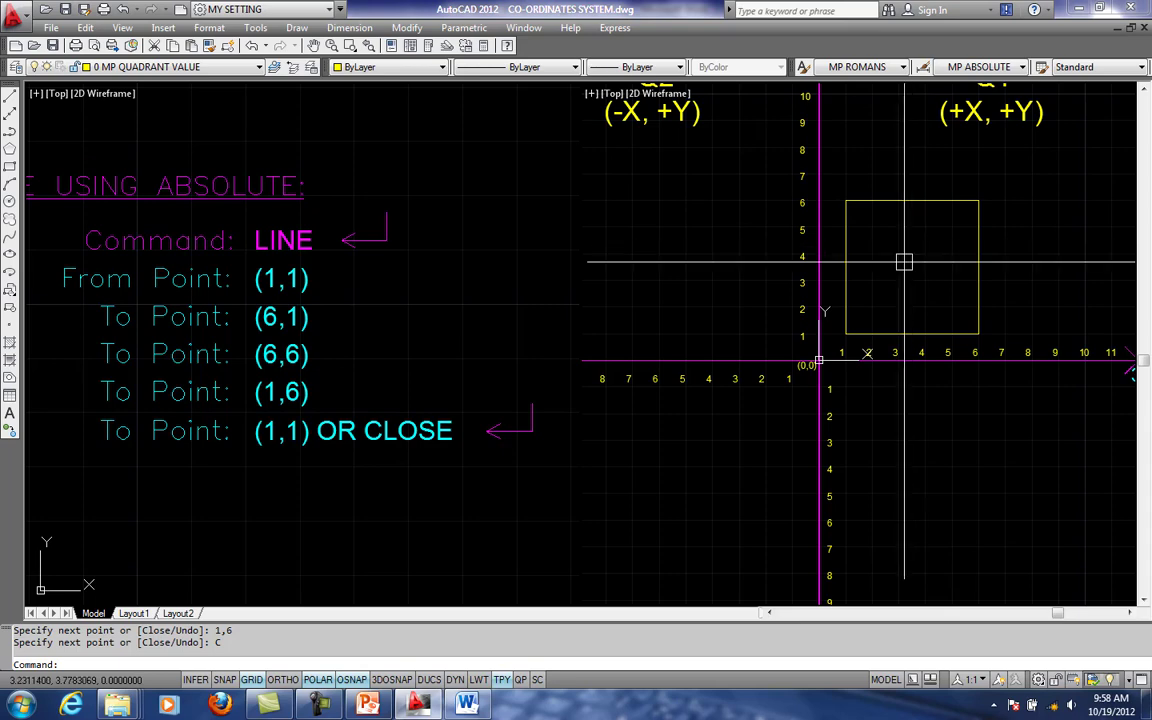
{"action": "mouse_move", "coordinate": [881, 254]}
{"action": "middle_mouse_down"}
{"action": "mouse_move", "coordinate": [861, 266]}
{"action": "mouse_move", "coordinate": [910, 275]}
{"action": "middle_mouse_up"}
{"action": "scroll", "coordinate": [902, 268], "scroll_direction": "down", "scroll_amount": 4}
{"action": "scroll", "coordinate": [865, 252], "scroll_direction": "up", "scroll_amount": 1}
{"action": "left_click", "coordinate": [766, 246]}
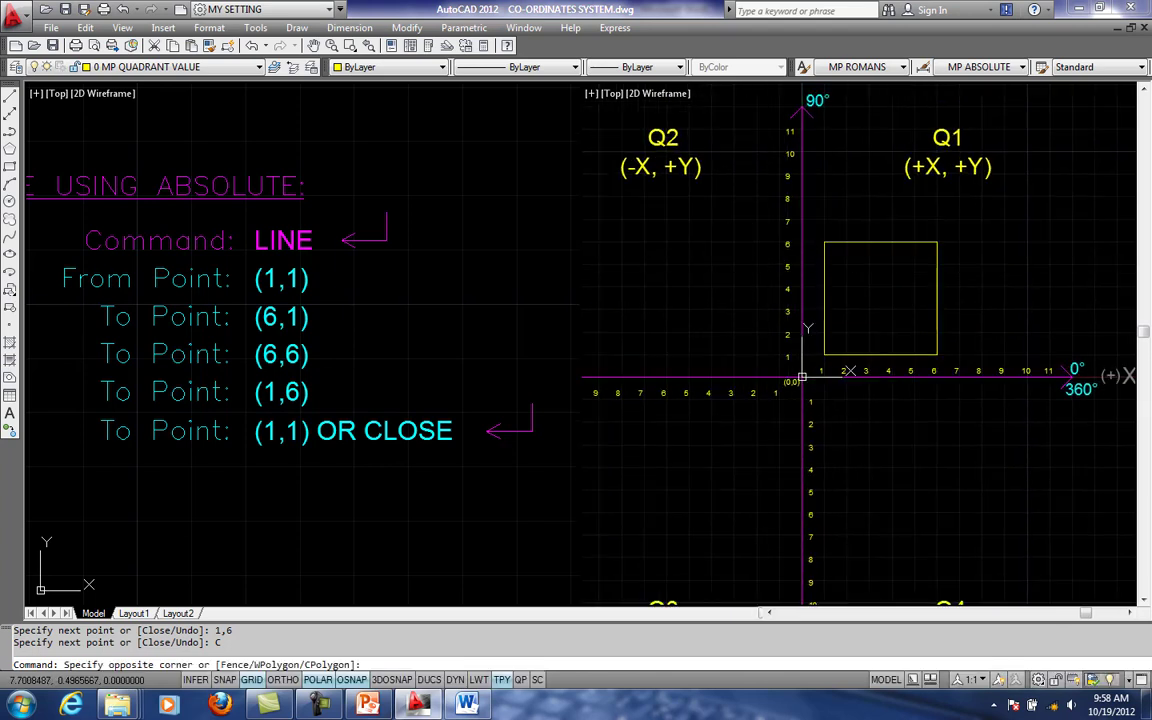
{"action": "key", "text": "Escape"}
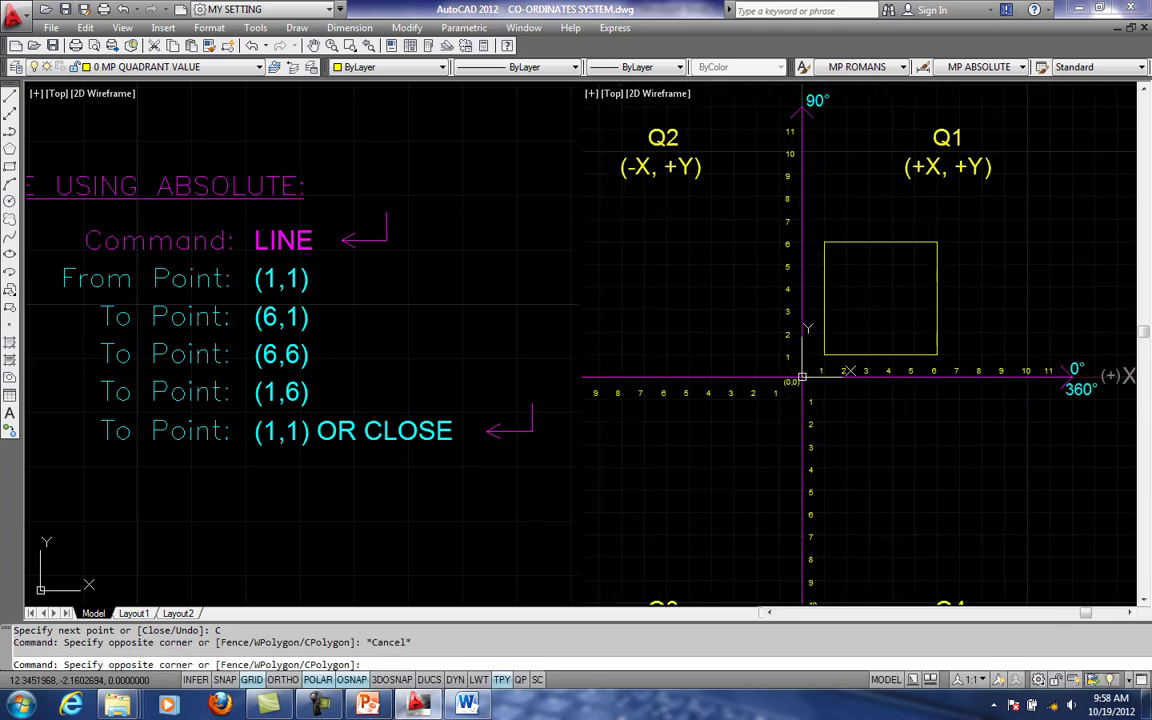
{"action": "key", "text": "Escape"}
- Erase the square's top edge between 1,6 and 6,6
{"action": "middle_click_drag", "start_coordinate": [902, 247], "coordinate": [879, 260]}
{"action": "left_click", "coordinate": [879, 259]}
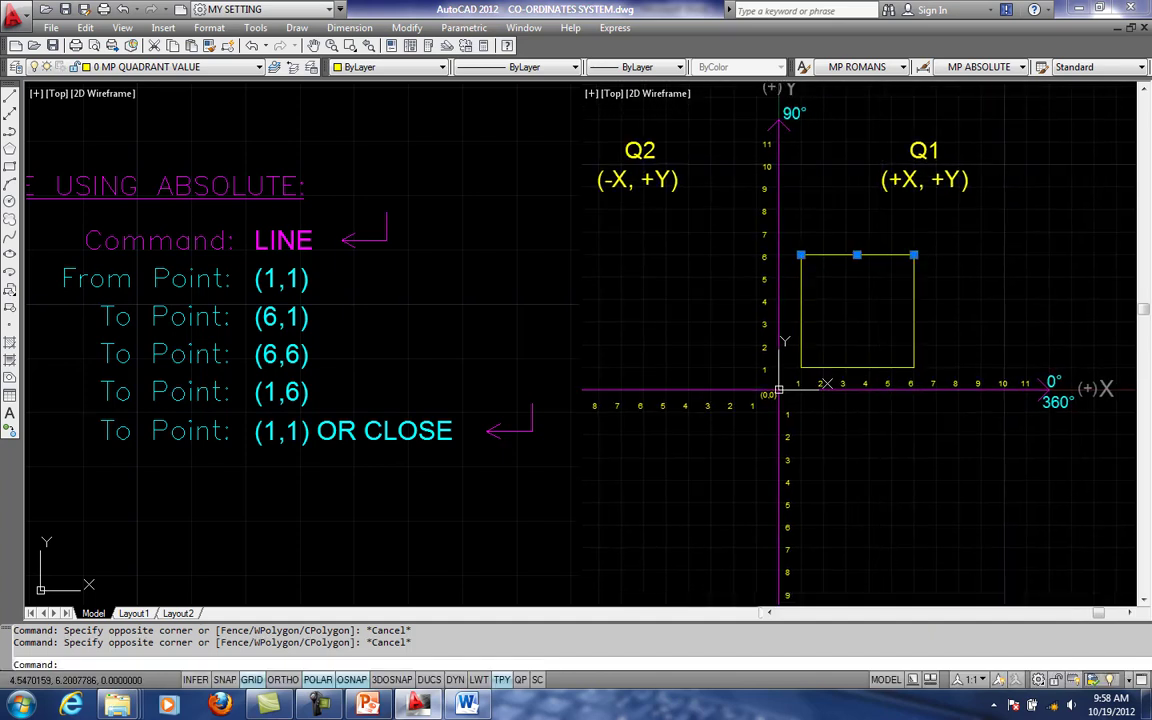
{"action": "type", "text": "e"}
{"action": "key", "text": "Return"}
- Try to erase the square's three remaining edges with a selection window, and undo that erase
{"action": "left_click", "coordinate": [786, 247]}
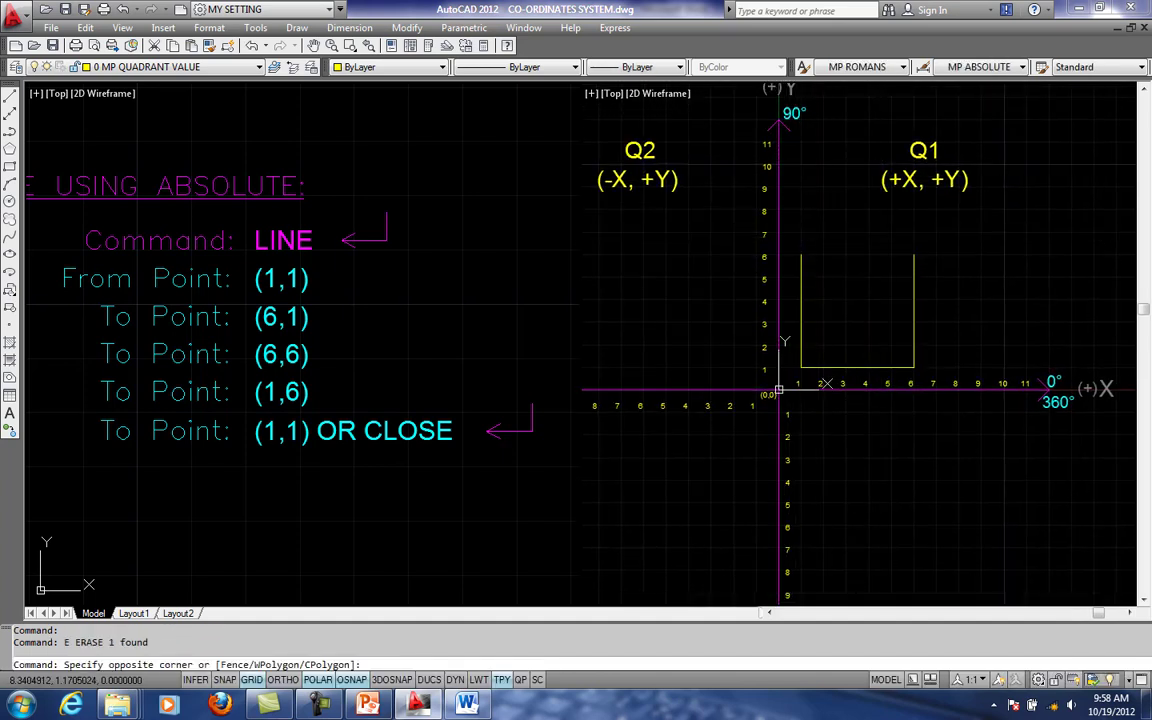
{"action": "left_click", "coordinate": [1021, 385]}
{"action": "type", "text": "e"}
{"action": "key", "text": "Return"}
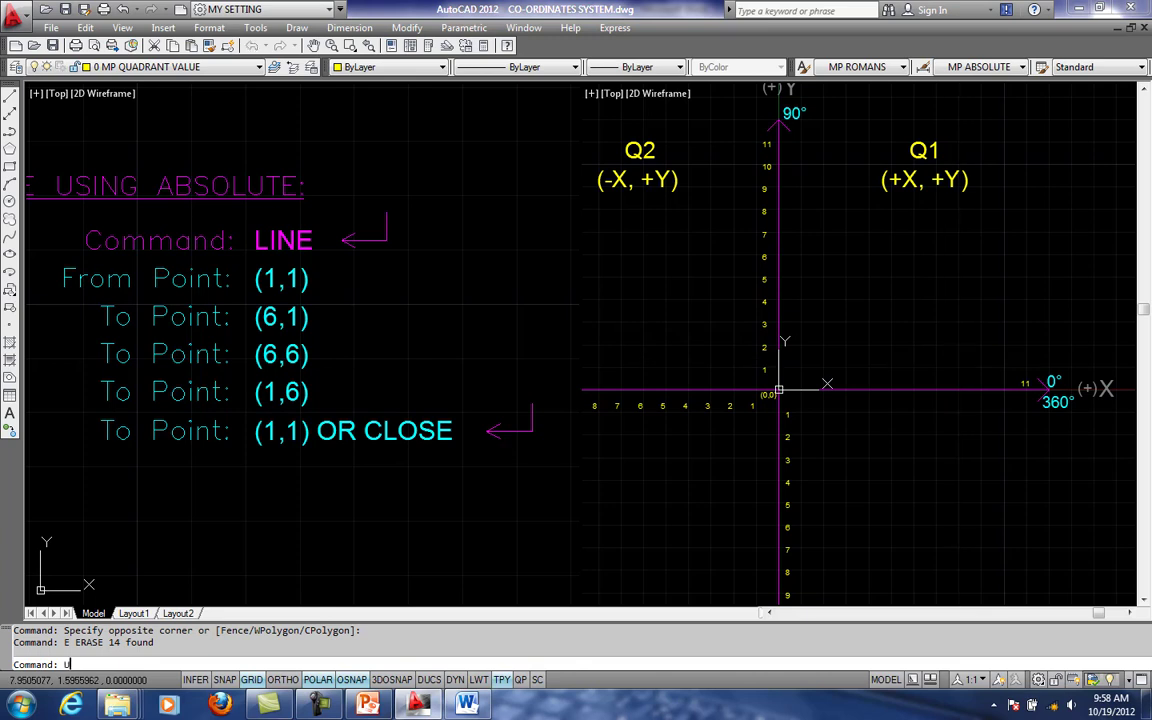
{"action": "type", "text": "u"}
{"action": "key", "text": "Return"}
- Lock the axis numbers' layer 0 MP QUADRANT VALUE, and unlock it again
{"action": "left_click", "coordinate": [936, 379]}
{"action": "left_click", "coordinate": [230, 67]}
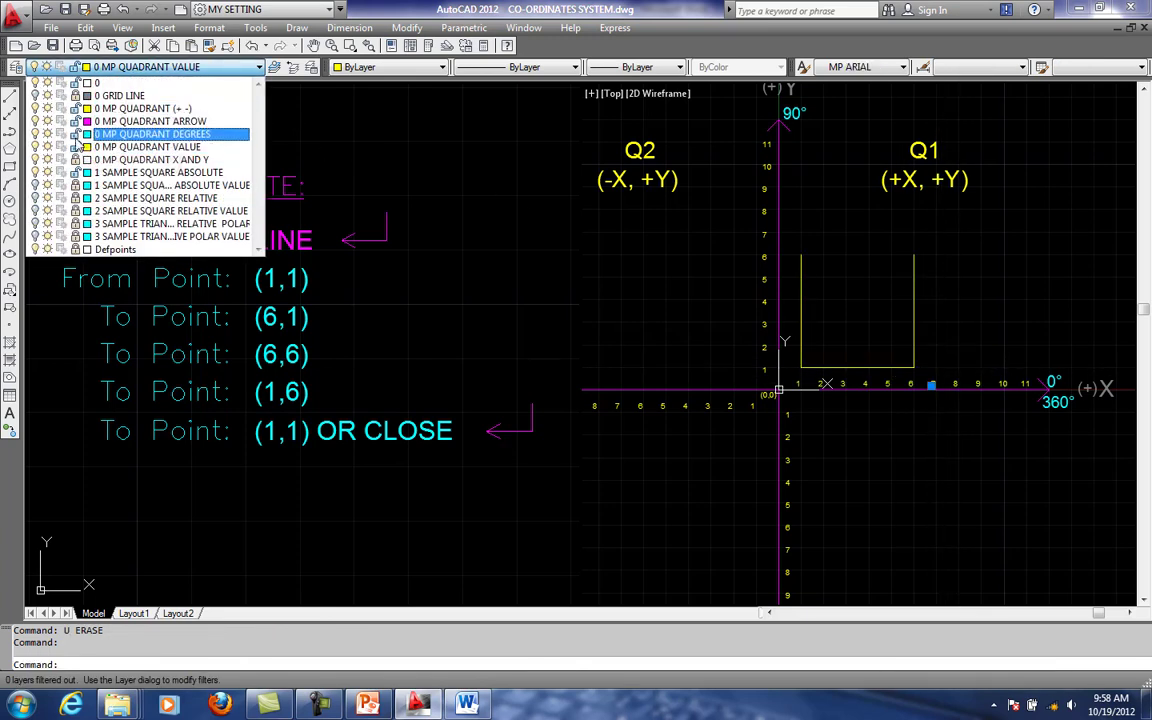
{"action": "key", "text": "Escape"}
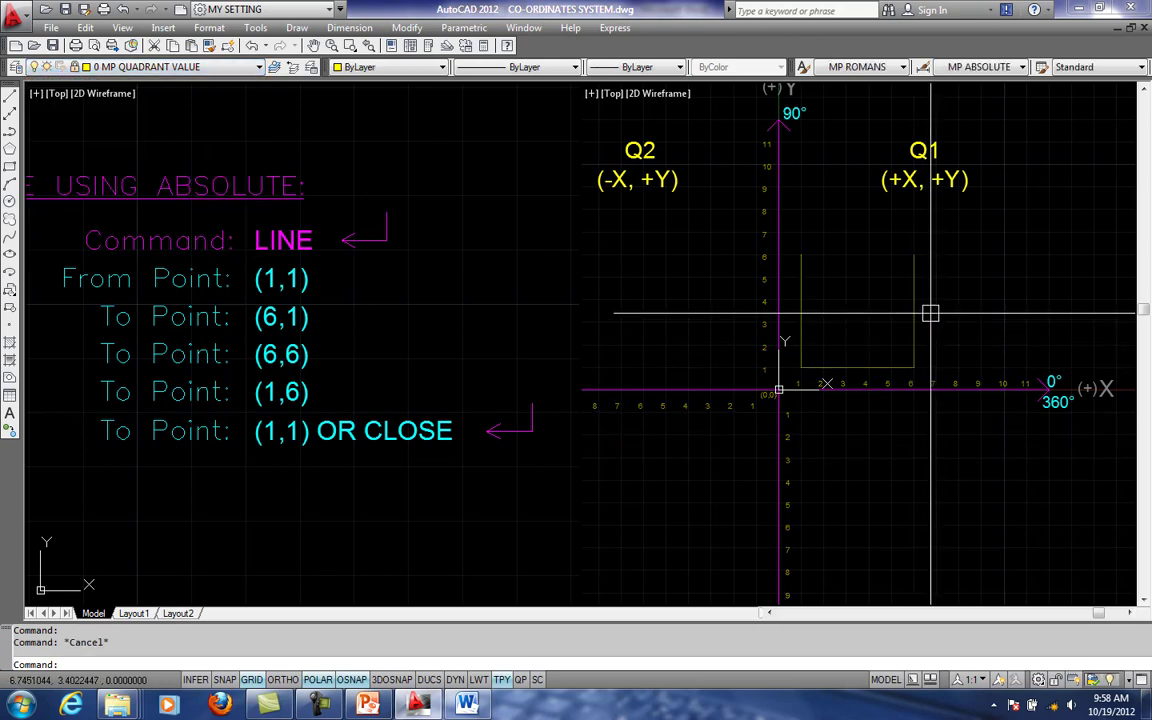
{"action": "left_click", "coordinate": [230, 67]}
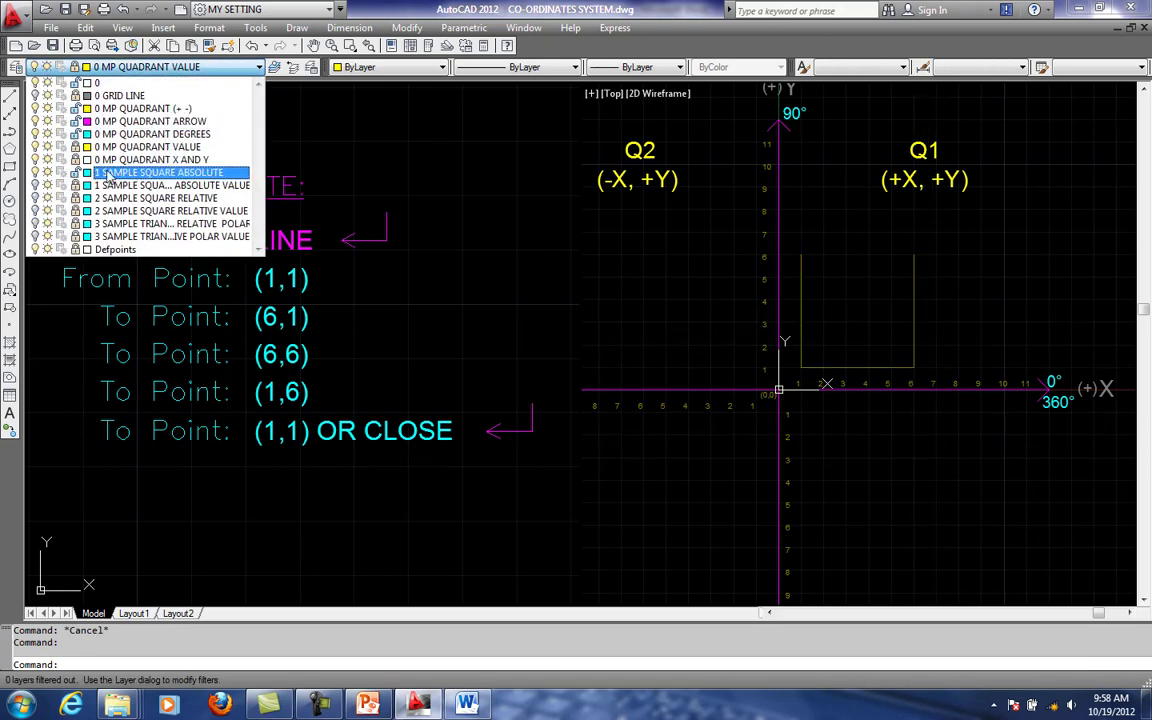
{"action": "left_click", "coordinate": [832, 370]}
- Erase the square's bottom, left and right edges one at a time, keeping the axis numbers
{"action": "left_click", "coordinate": [859, 365]}
{"action": "type", "text": "E"}
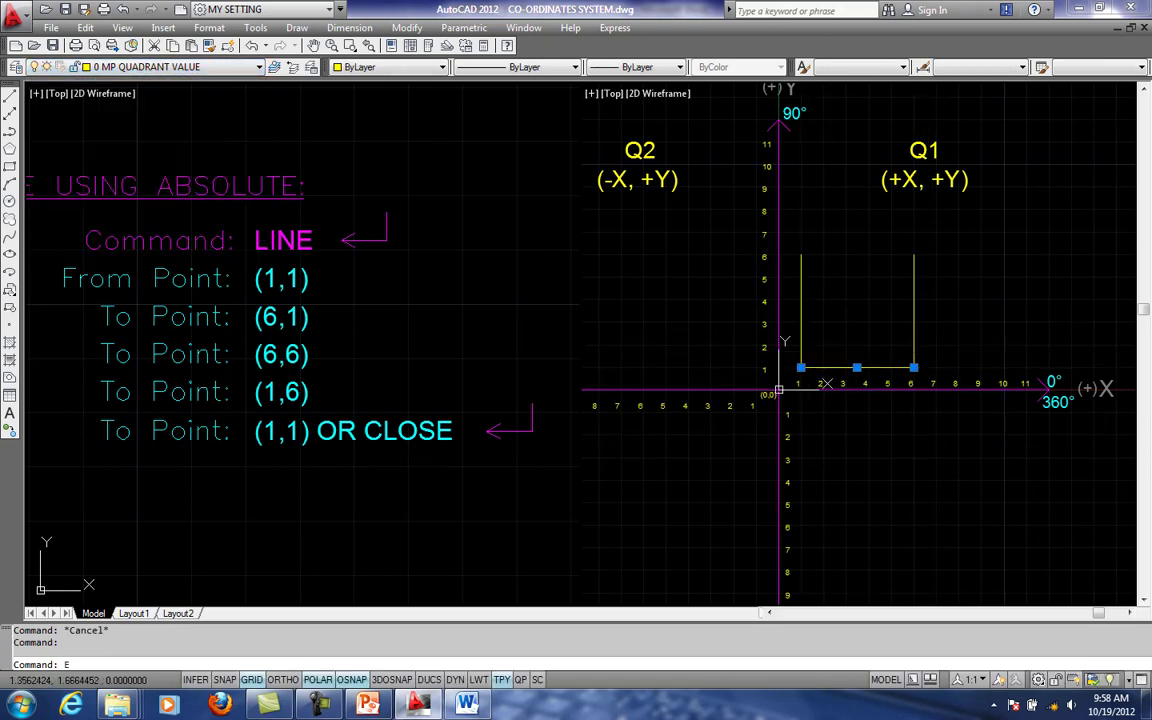
{"action": "key", "text": "Return"}
{"action": "left_click", "coordinate": [804, 338]}
{"action": "left_click", "coordinate": [795, 357]}
{"action": "key", "text": "space"}
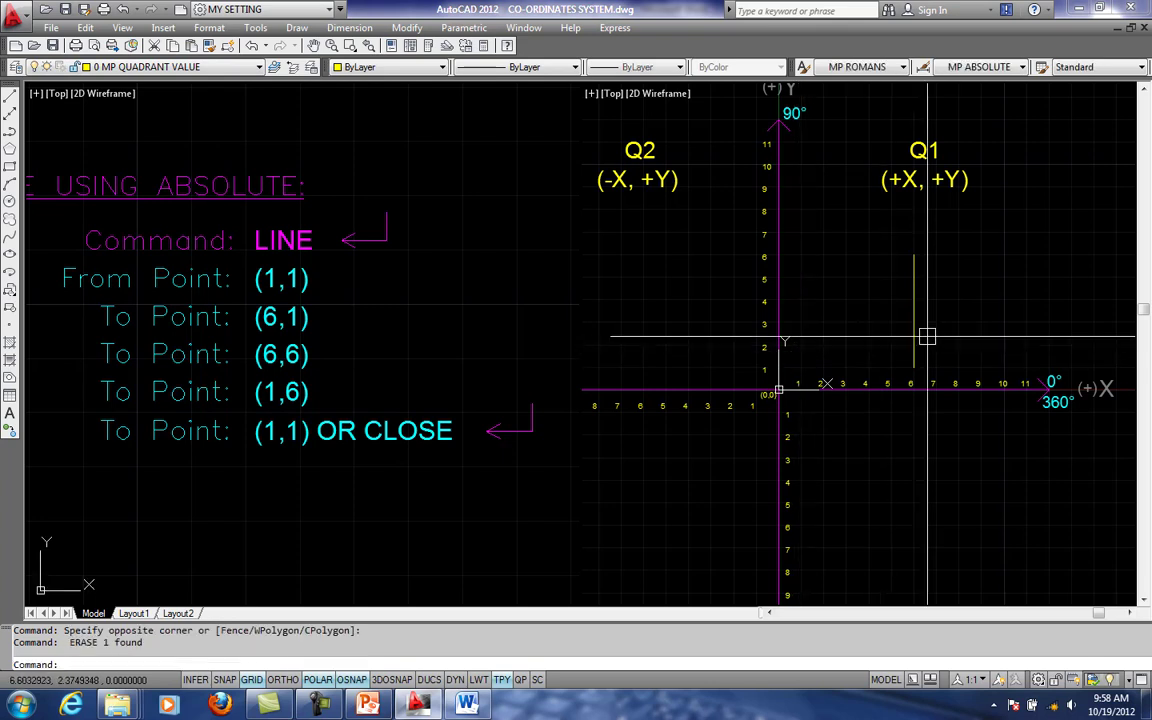
{"action": "left_click", "coordinate": [915, 334]}
{"action": "key", "text": "space"}
{"action": "key", "text": "Escape"}
{"action": "scroll", "coordinate": [826, 383], "scroll_direction": "up", "scroll_amount": 1}
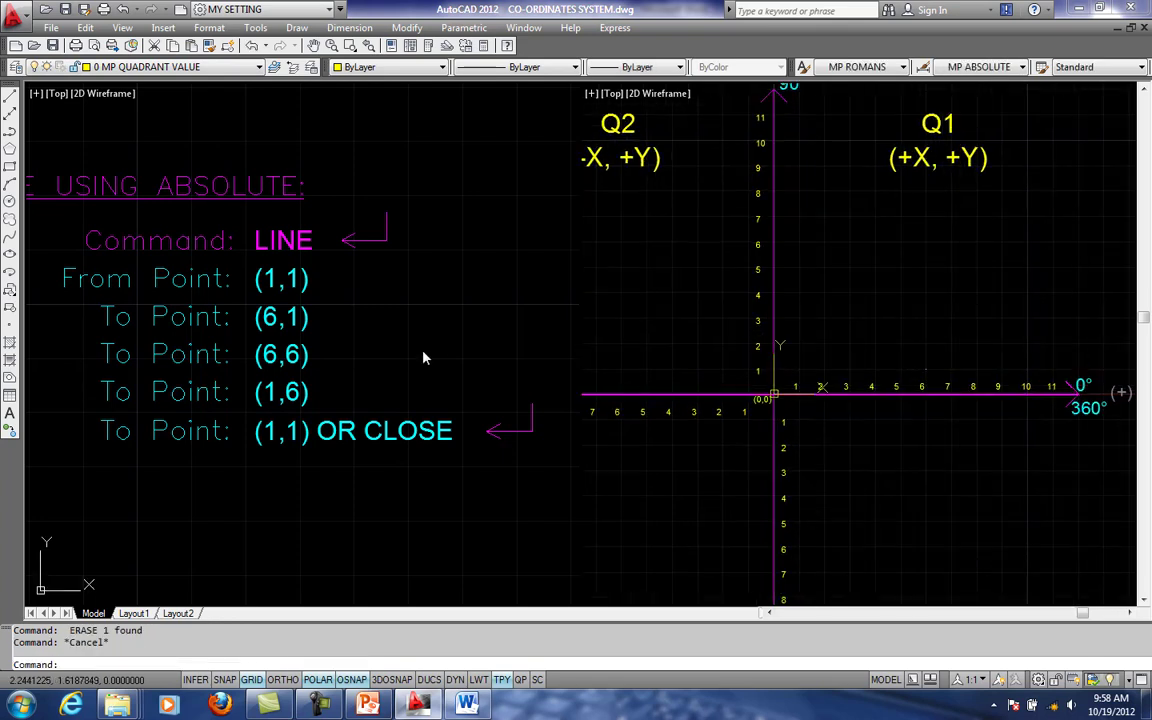
- Read the relative co-ordinates rule in the Word document, and return to AutoCAD to examine the SAMPLE USING RELATIVE point list
{"action": "left_click", "coordinate": [470, 705]}
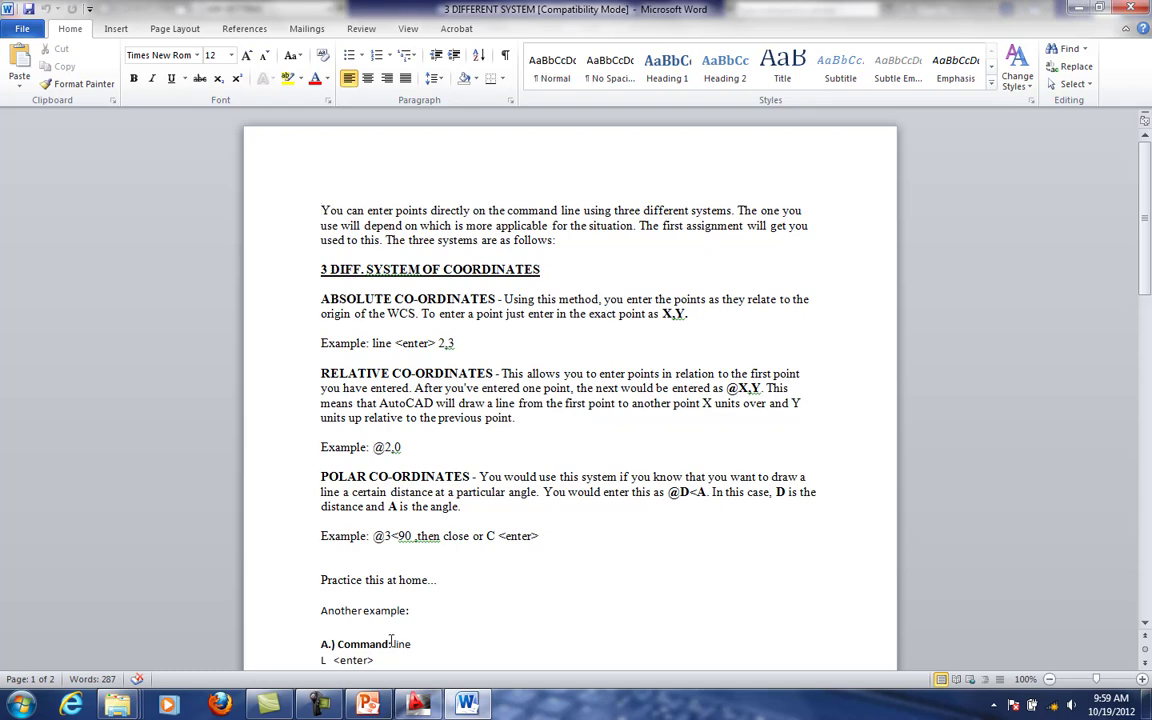
{"action": "left_click", "coordinate": [419, 705]}
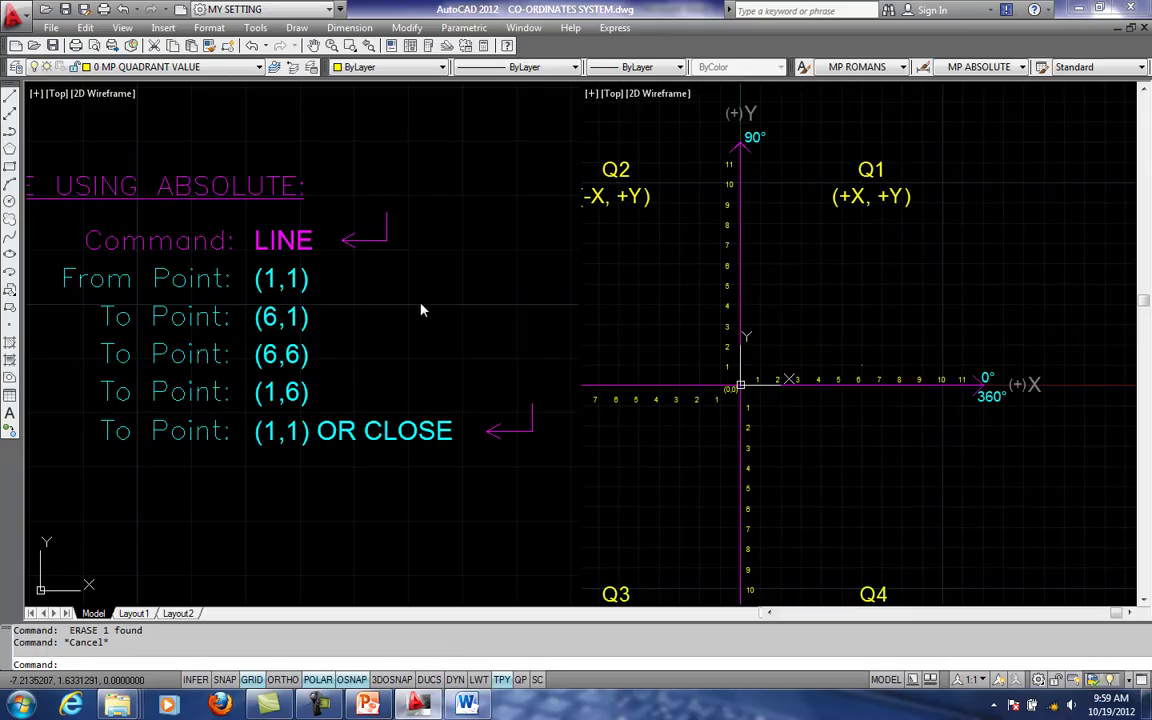
{"action": "left_click", "coordinate": [133, 67]}
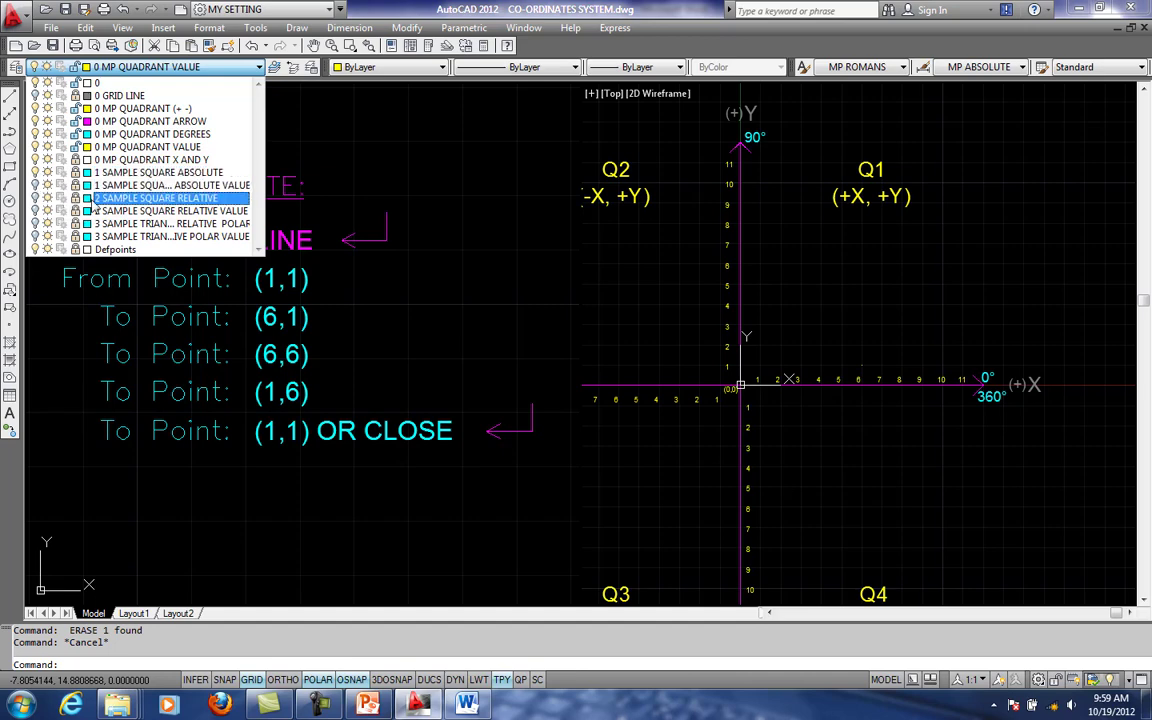
{"action": "left_click", "coordinate": [680, 362]}
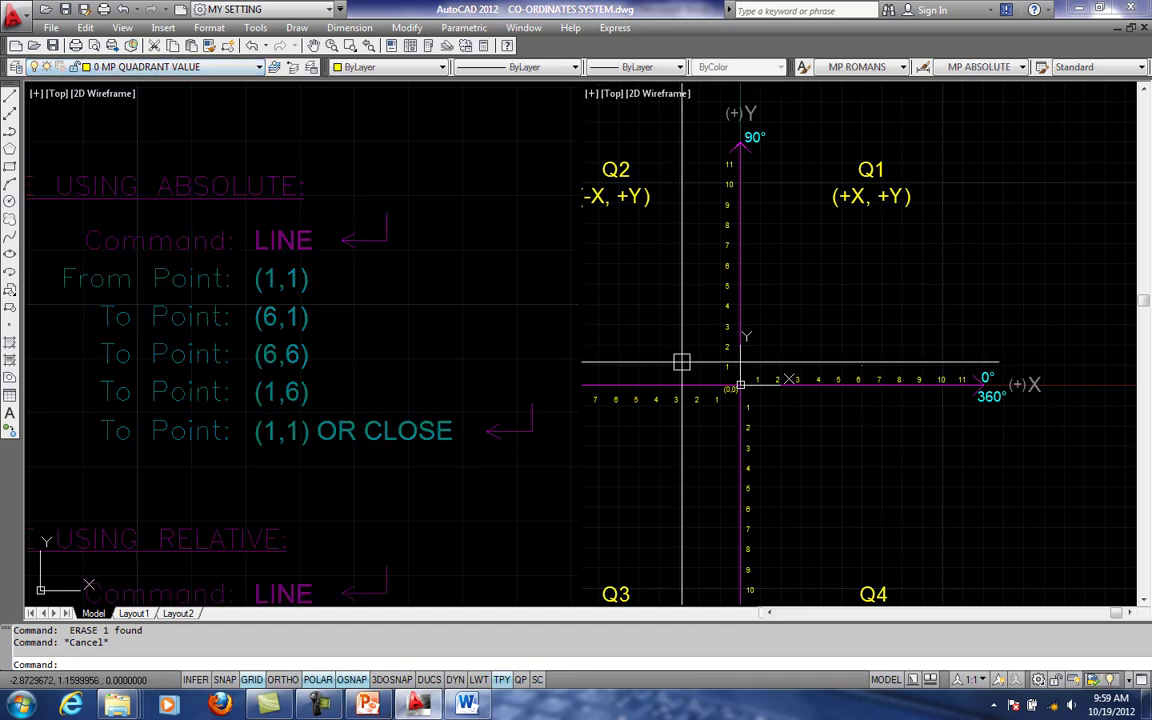
{"action": "left_click", "coordinate": [311, 381]}
{"action": "scroll", "coordinate": [311, 381], "scroll_direction": "down", "scroll_amount": 2}
{"action": "middle_click_drag", "start_coordinate": [298, 482], "coordinate": [387, 115]}
{"action": "middle_click_drag", "start_coordinate": [419, 237], "coordinate": [362, 340]}
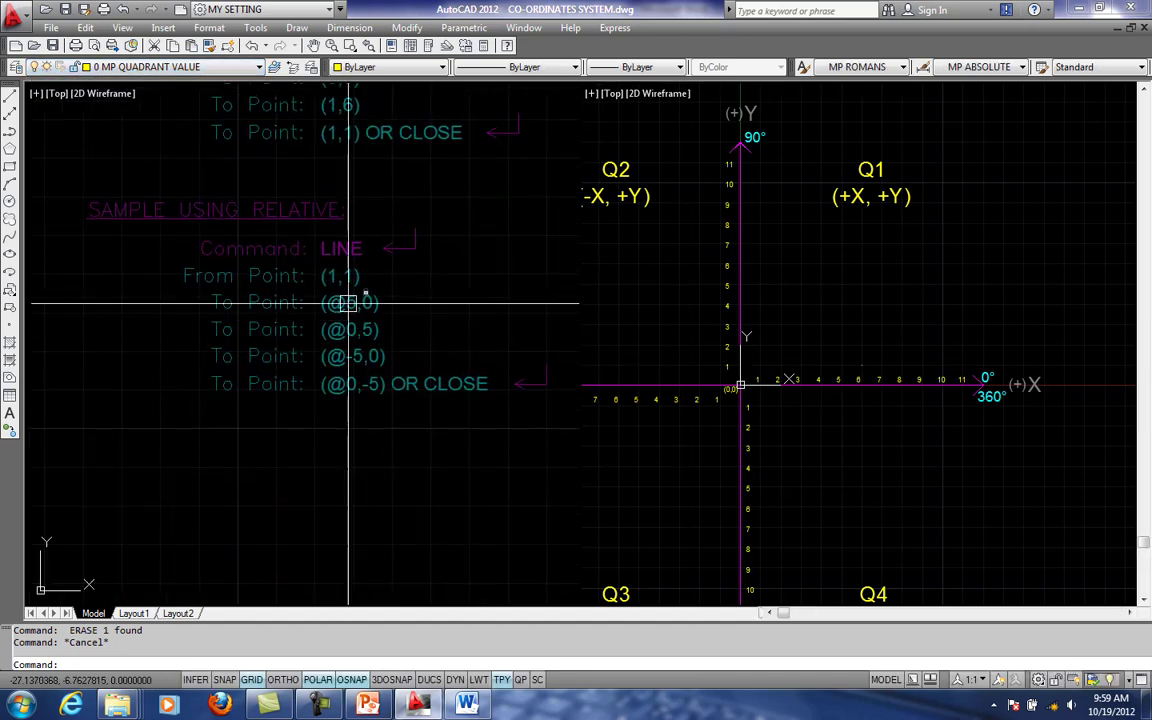
{"action": "scroll", "coordinate": [350, 303], "scroll_direction": "up", "scroll_amount": 1}
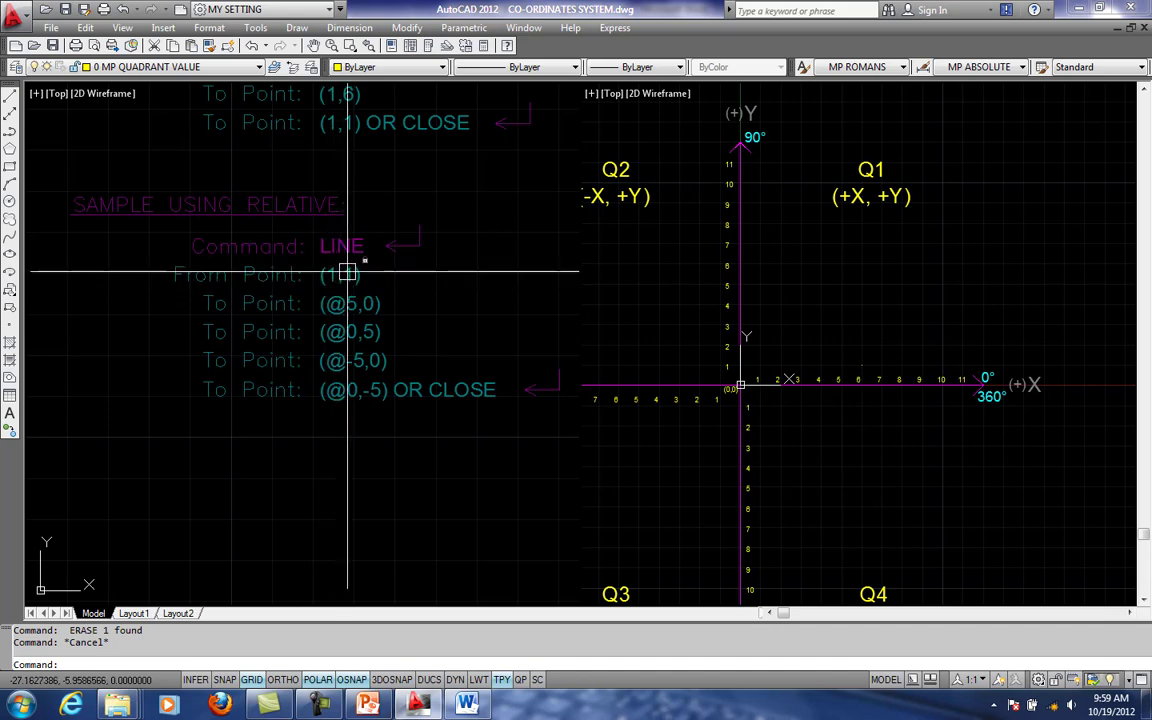
{"action": "middle_click_drag", "start_coordinate": [380, 273], "coordinate": [325, 273]}
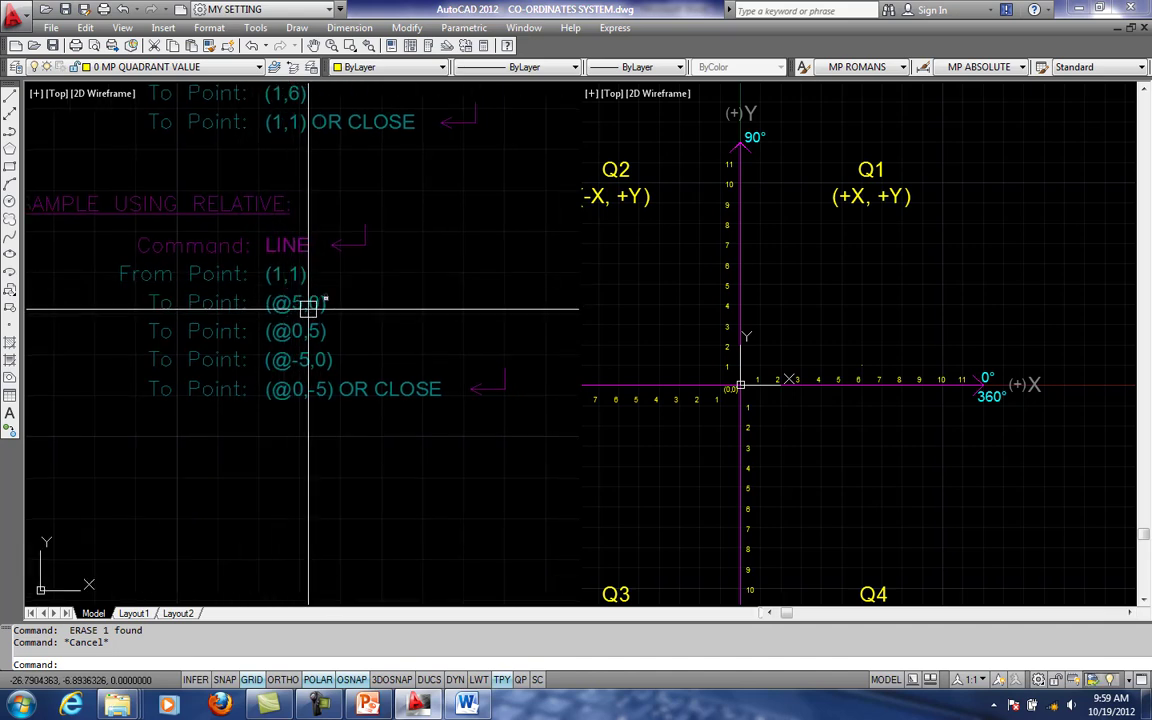
{"action": "left_click", "coordinate": [753, 330]}
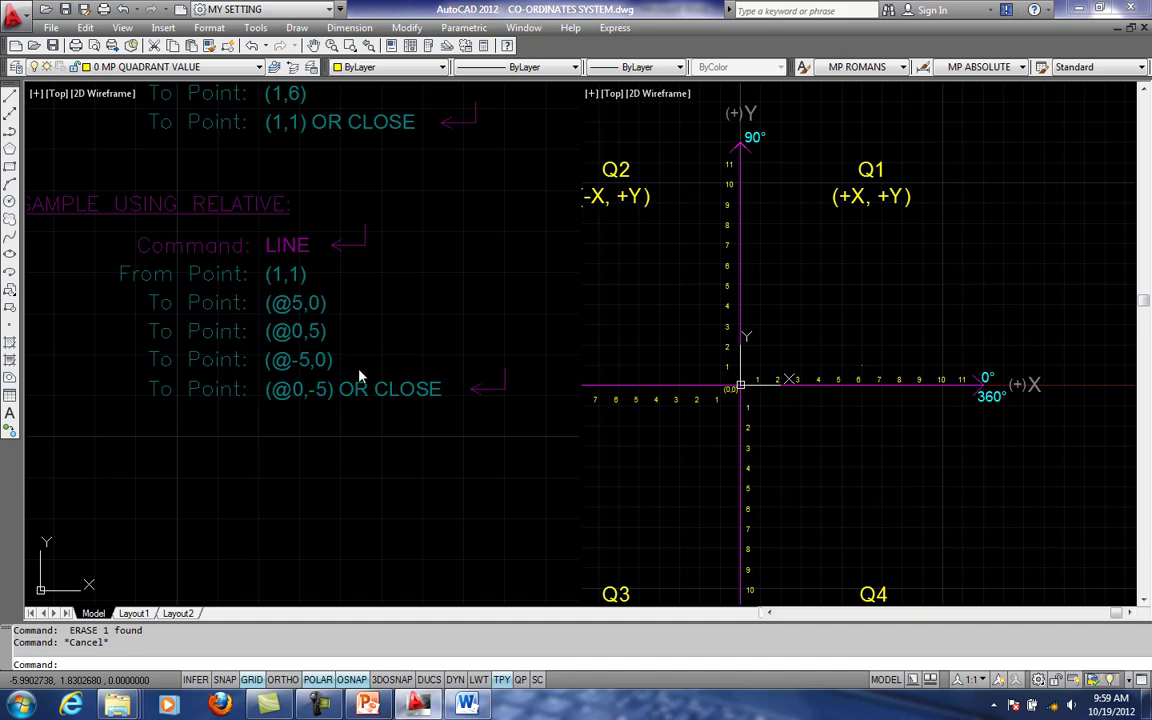
{"action": "left_click", "coordinate": [848, 406]}
{"action": "left_click", "coordinate": [354, 334]}
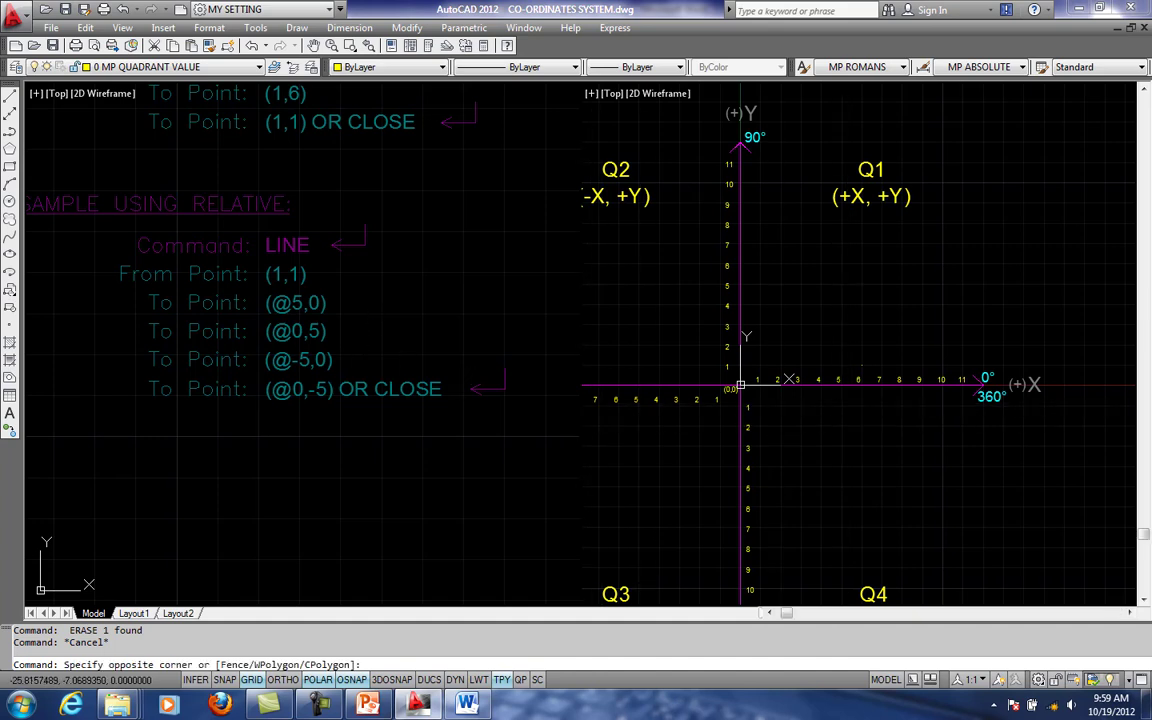
{"action": "key", "text": "Escape"}
{"action": "left_click", "coordinate": [760, 314]}
{"action": "key", "text": "Escape"}
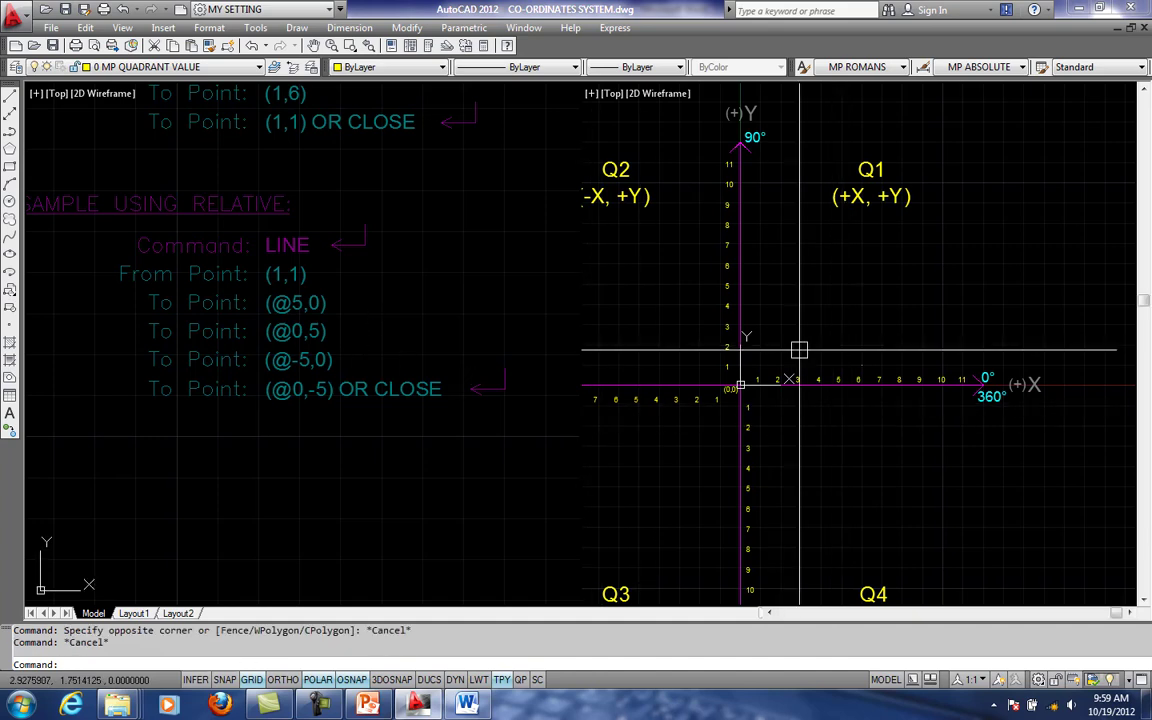
{"action": "key", "text": "Escape"}
{"action": "scroll", "coordinate": [757, 366], "scroll_direction": "up", "scroll_amount": 2}
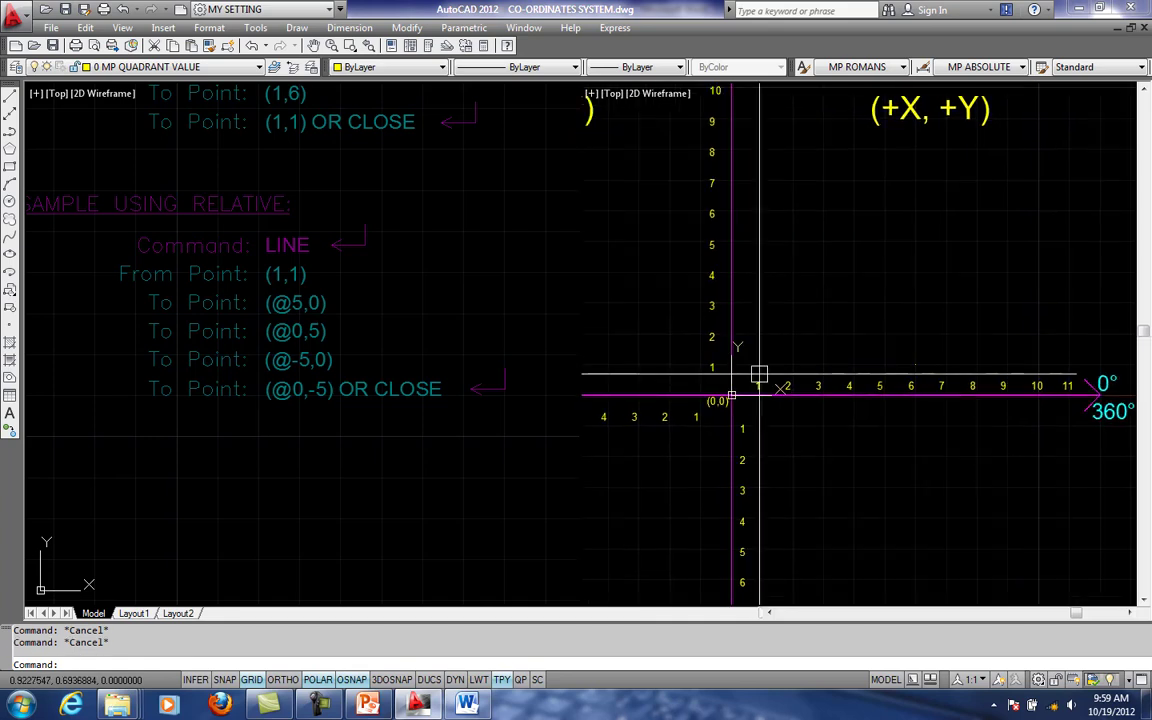
{"action": "type", "text": "l"}
{"action": "key", "text": "Return"}
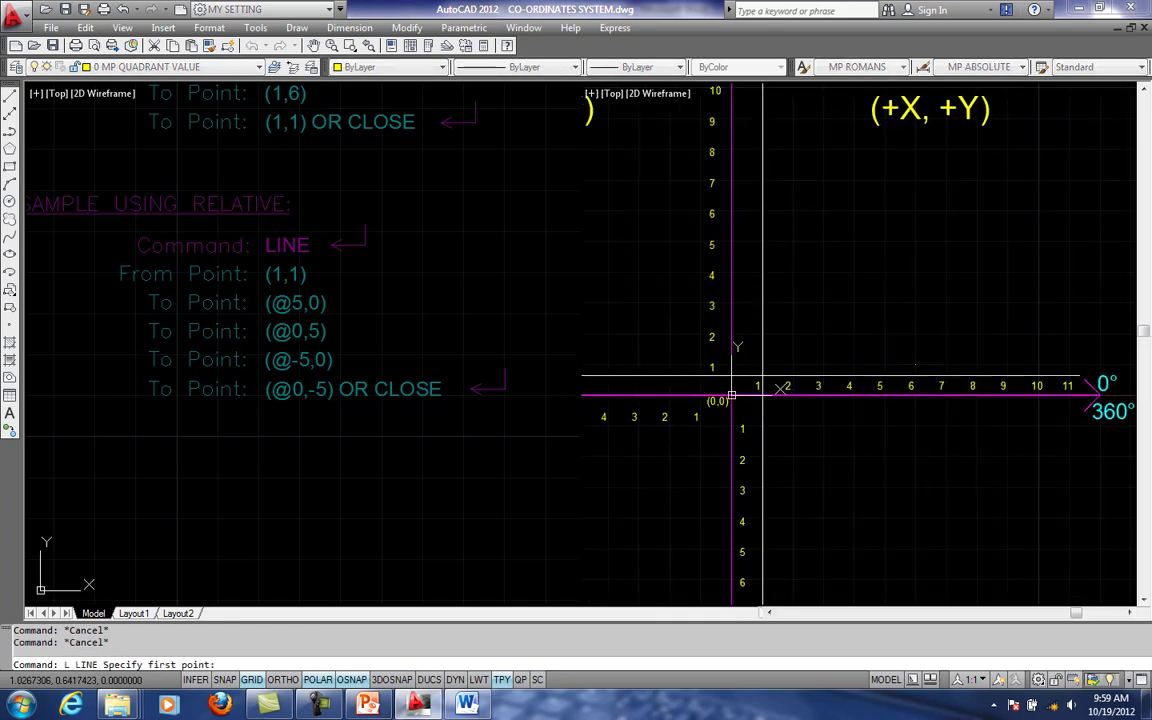
{"action": "key", "text": "Escape"}
- Draw the square's bottom edge on the numbered axes with Line, from 1,1 to the relative point @5,0
{"action": "type", "text": "l"}
{"action": "key", "text": "Return"}
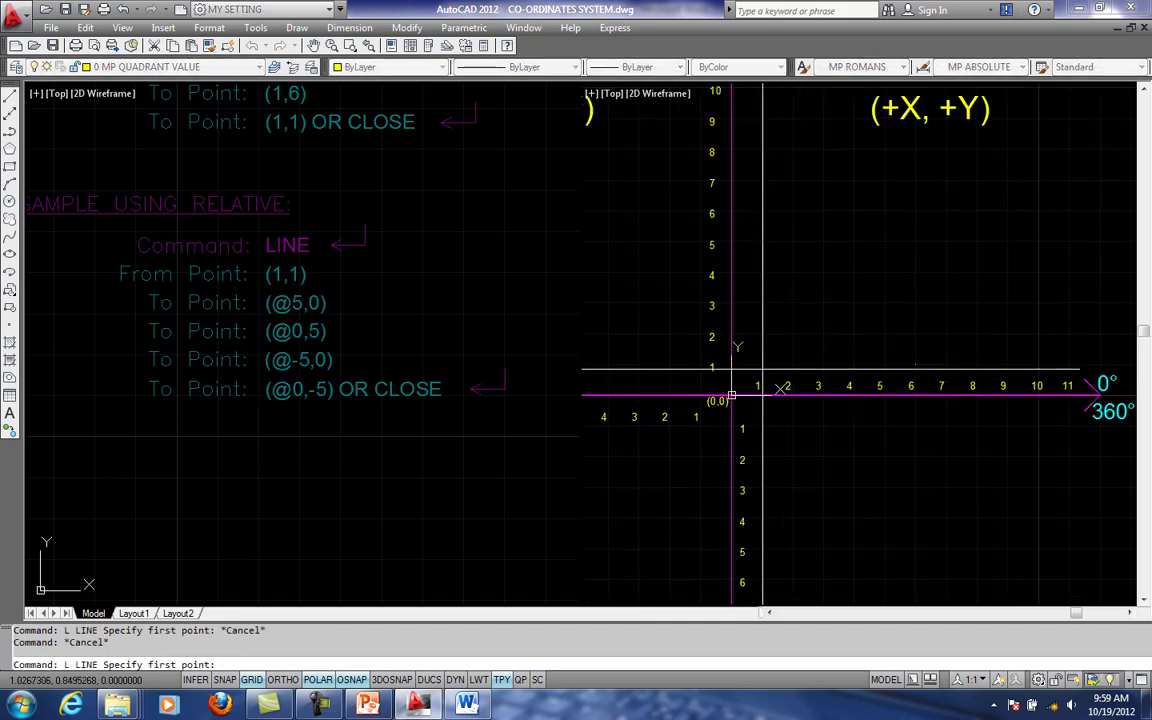
{"action": "scroll", "coordinate": [757, 387], "scroll_direction": "up", "scroll_amount": 1}
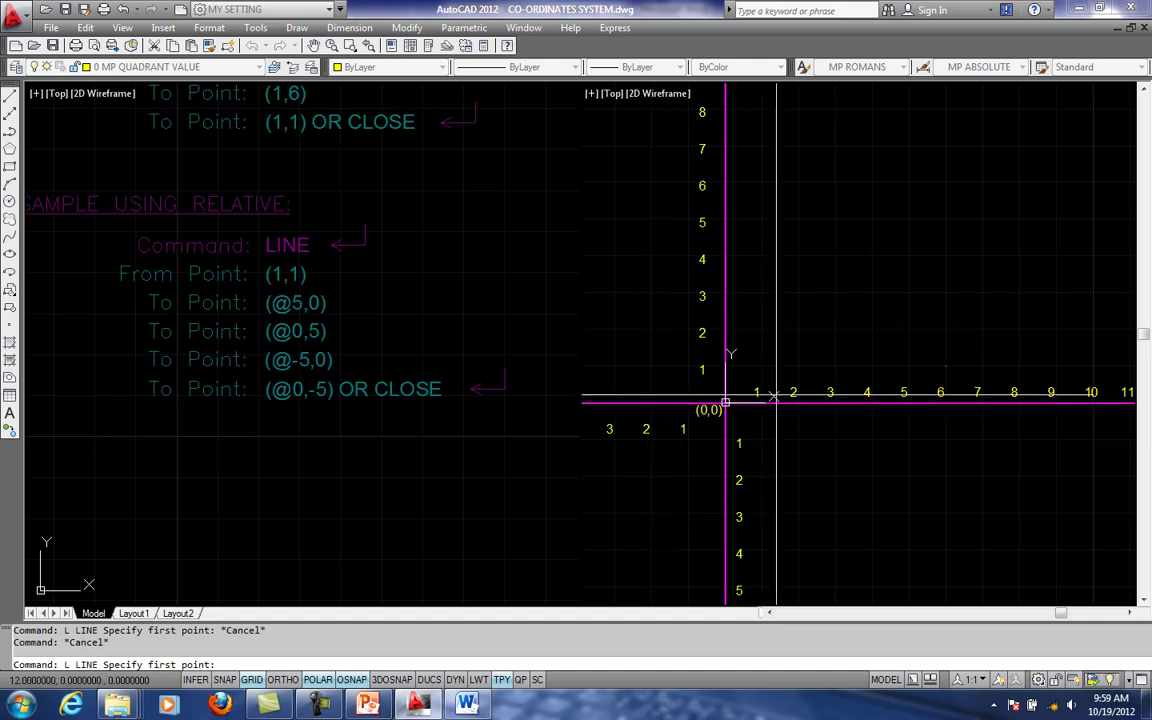
{"action": "scroll", "coordinate": [790, 388], "scroll_direction": "up", "scroll_amount": 1}
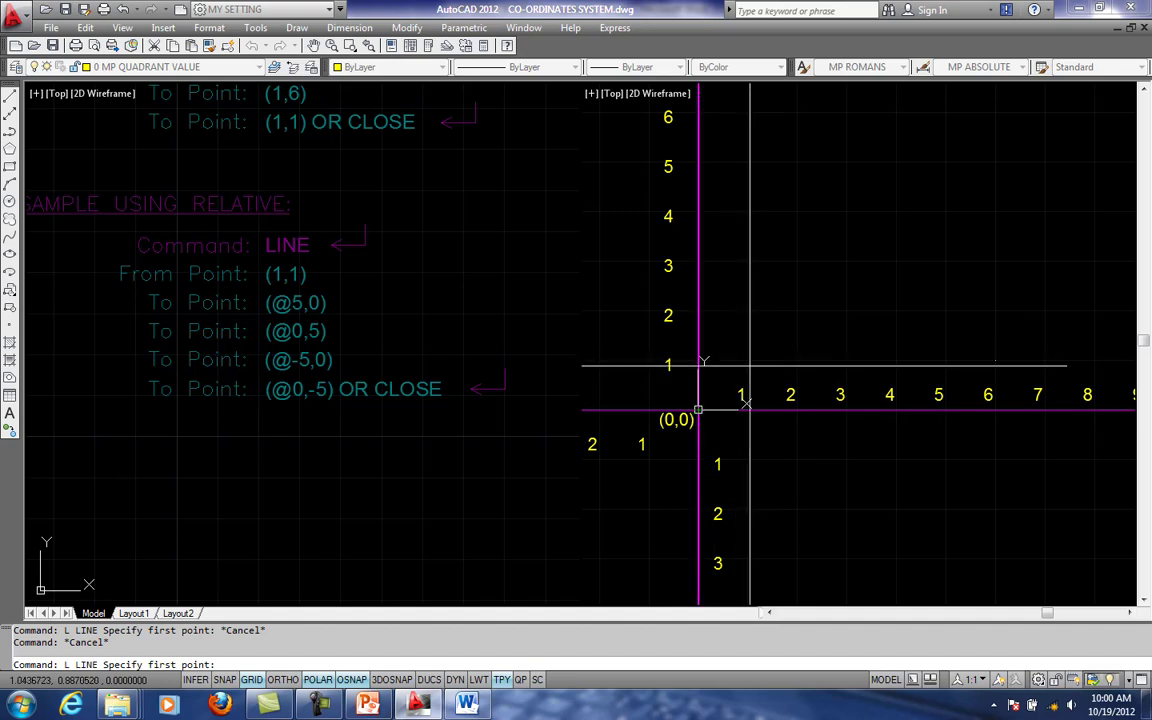
{"action": "key", "text": "Return"}
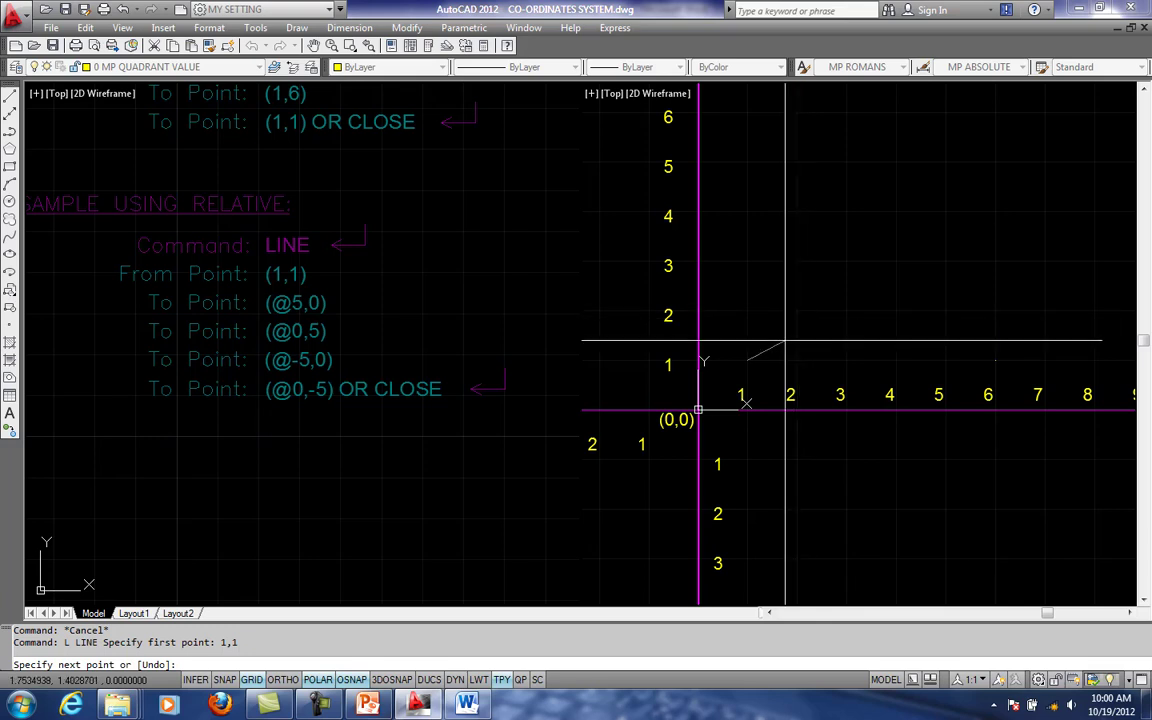
{"action": "type", "text": "@5,0"}
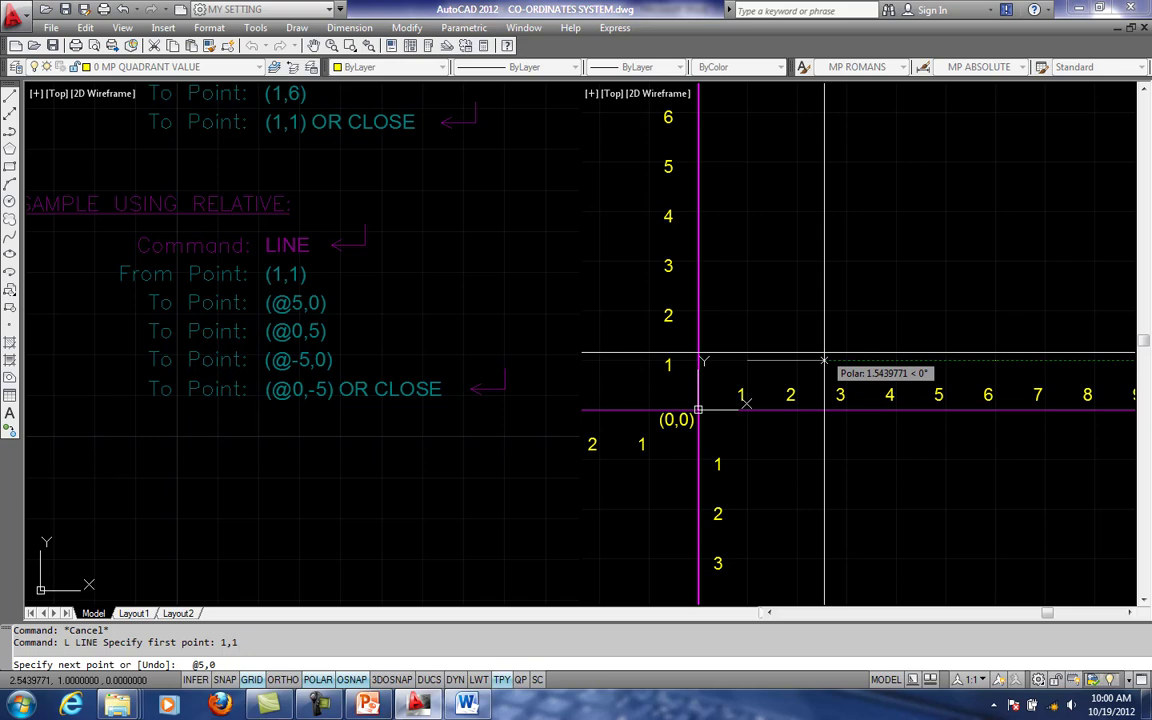
{"action": "scroll", "coordinate": [822, 376], "scroll_direction": "up", "scroll_amount": 1}
{"action": "middle_click_drag", "start_coordinate": [764, 414], "coordinate": [823, 398]}
{"action": "scroll", "coordinate": [765, 413], "scroll_direction": "up", "scroll_amount": 1}
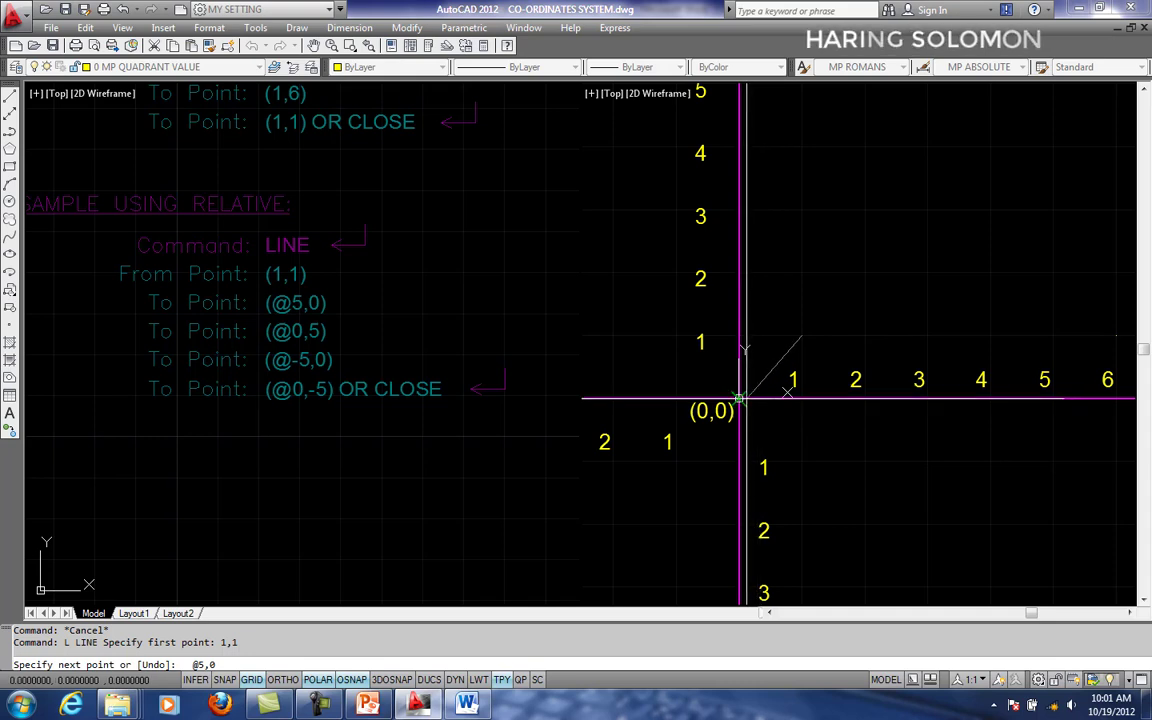
{"action": "middle_click_drag", "start_coordinate": [745, 392], "coordinate": [696, 427]}
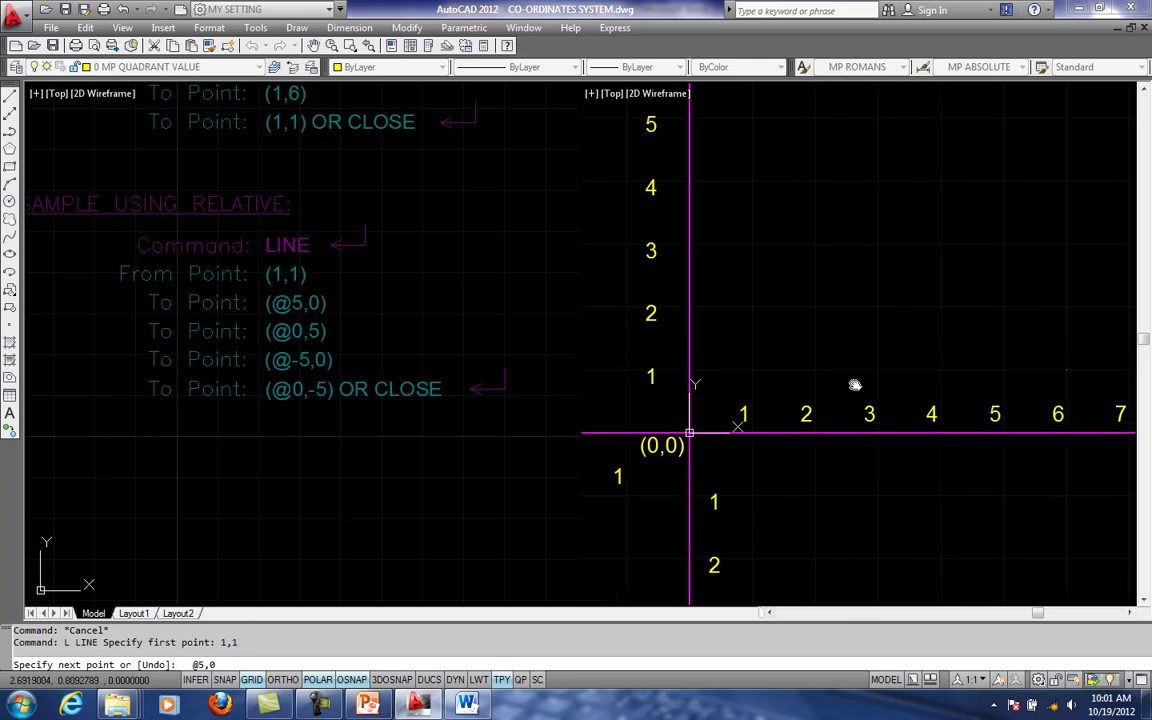
{"action": "middle_click_drag", "start_coordinate": [854, 386], "coordinate": [831, 399]}
{"action": "scroll", "coordinate": [850, 399], "scroll_direction": "down", "scroll_amount": 2}
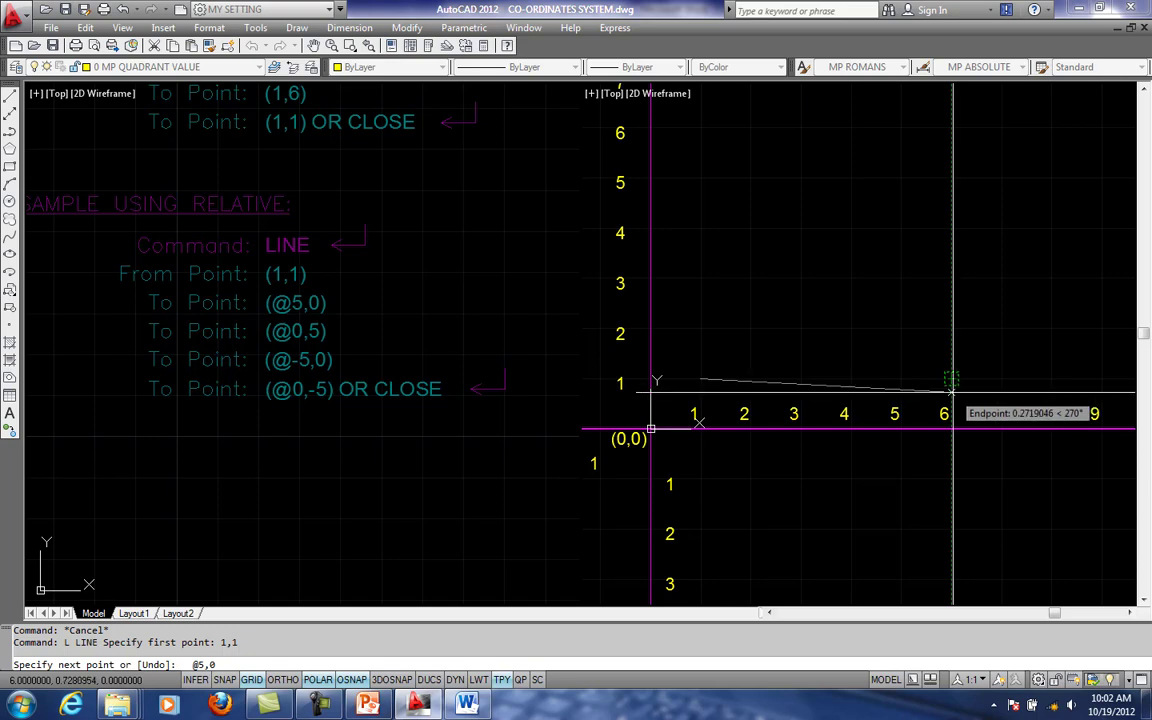
{"action": "key", "text": "Return"}
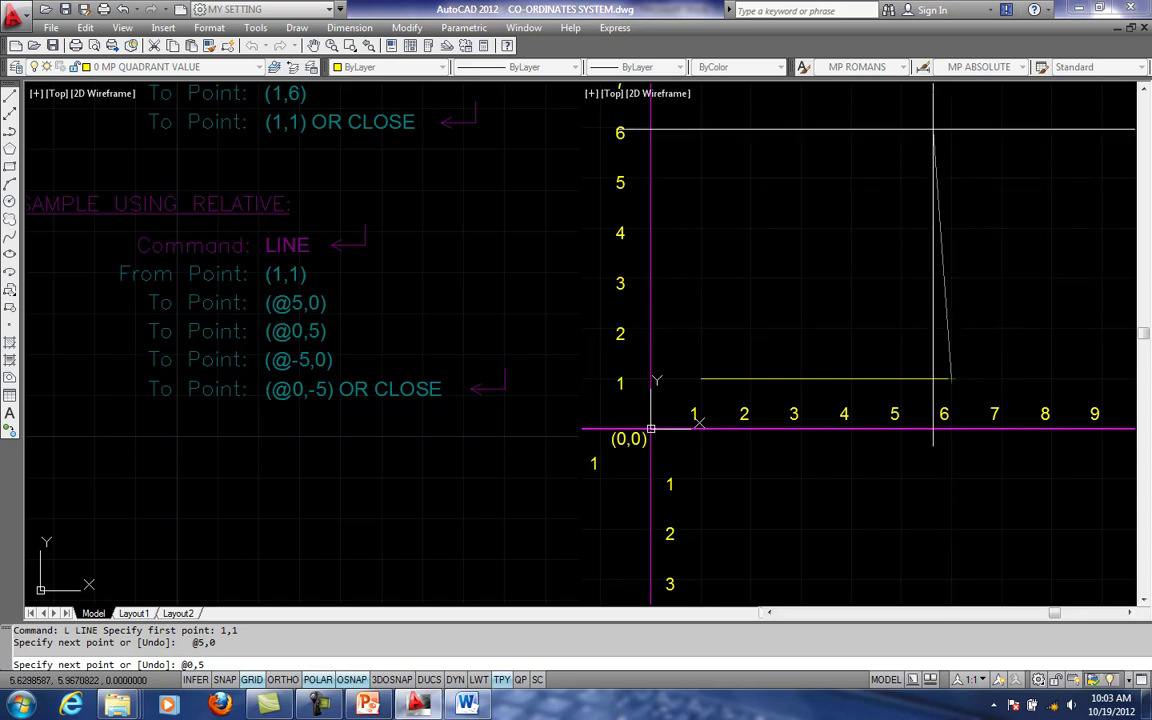
- Continue the line with the square's right edge at relative point @0,5 and its top edge at @-5,0
{"action": "key", "text": "Return"}
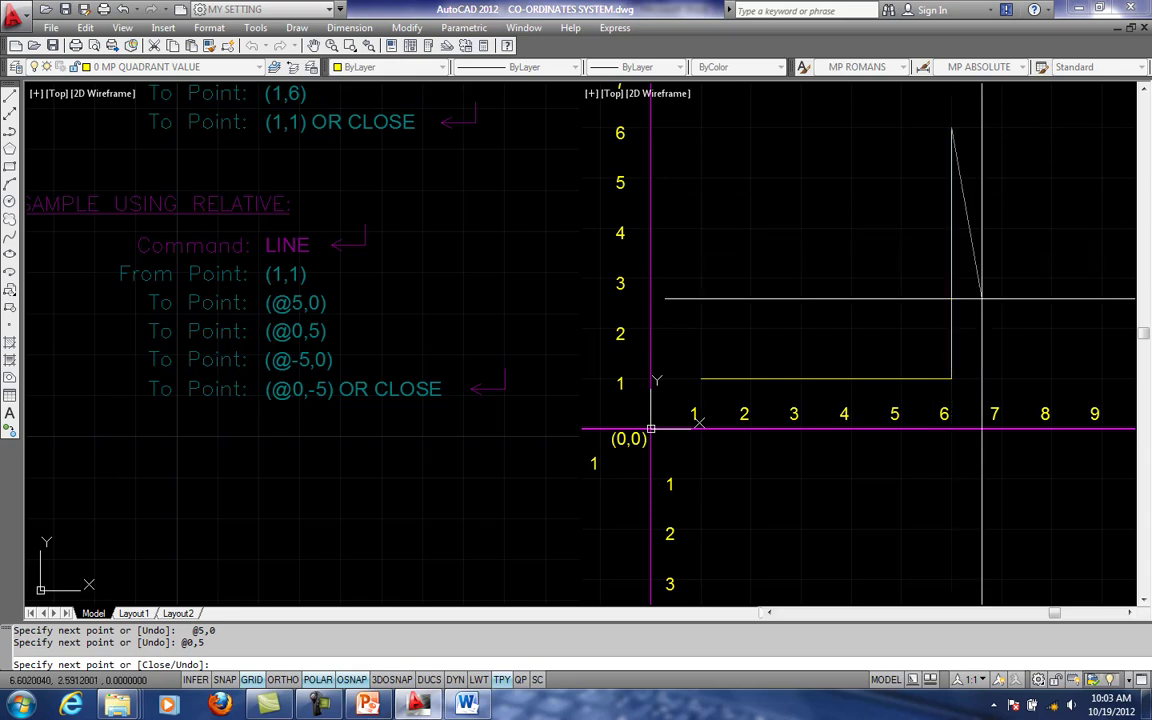
{"action": "scroll", "coordinate": [1026, 309], "scroll_direction": "down", "scroll_amount": 1}
{"action": "middle_click_drag", "start_coordinate": [992, 298], "coordinate": [1027, 293]}
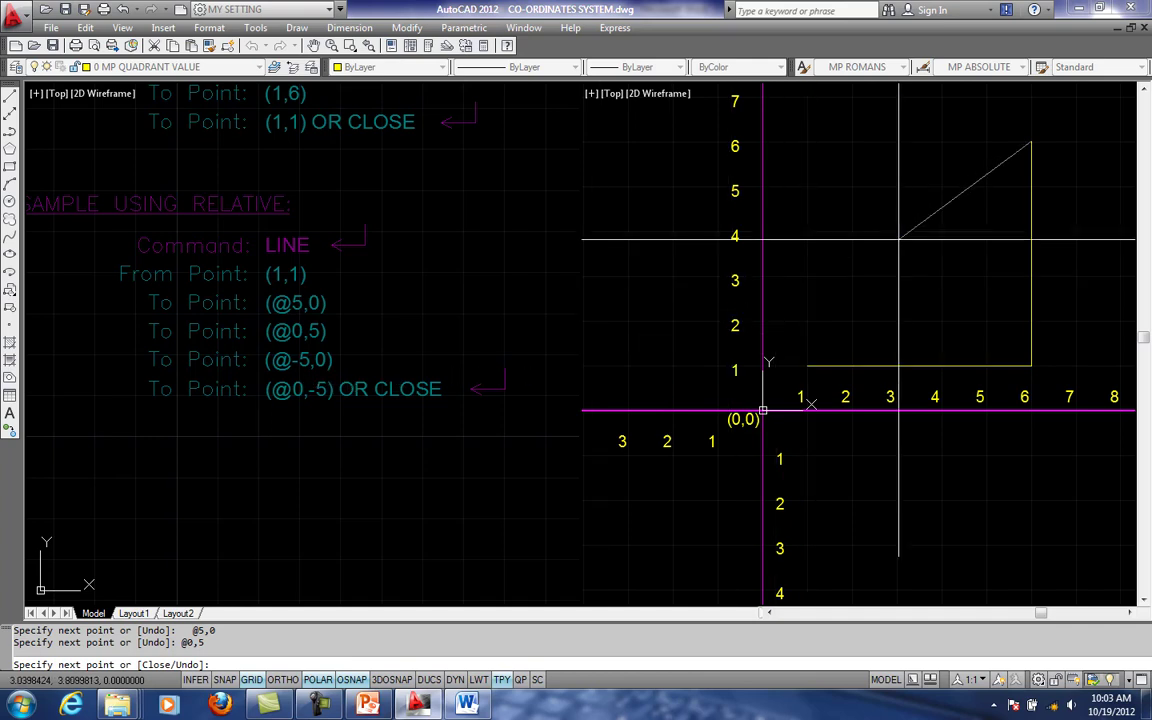
{"action": "scroll", "coordinate": [898, 238], "scroll_direction": "down", "scroll_amount": 2}
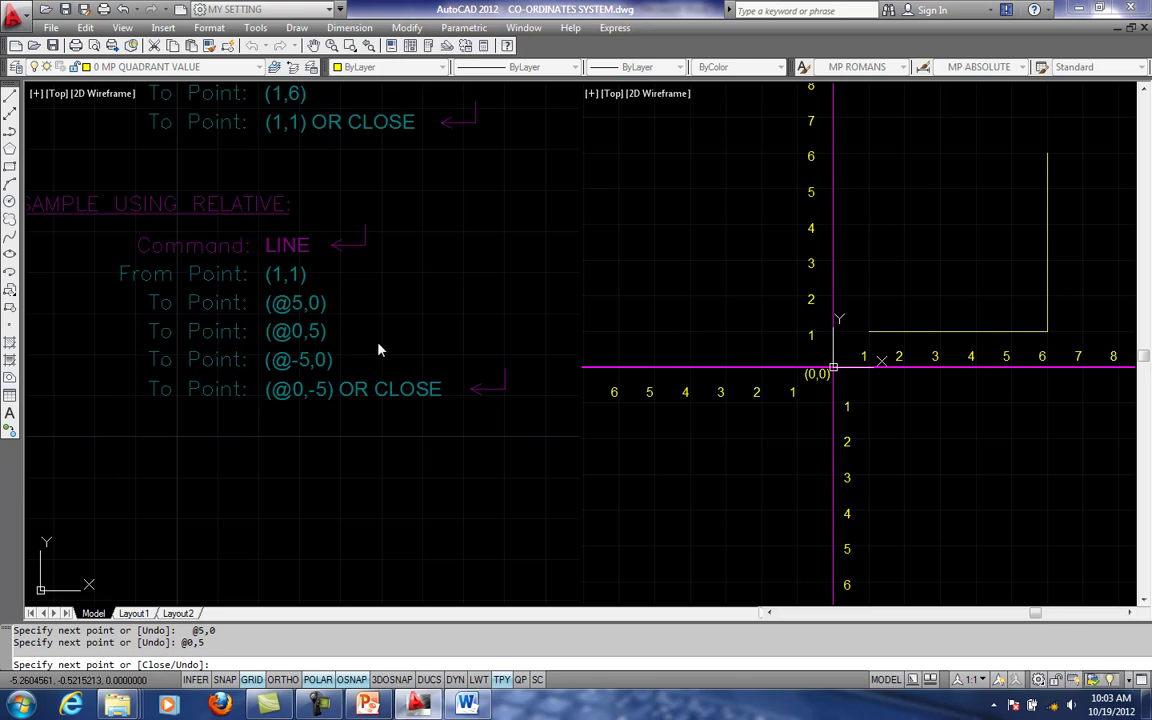
{"action": "middle_click_drag", "start_coordinate": [879, 254], "coordinate": [795, 287]}
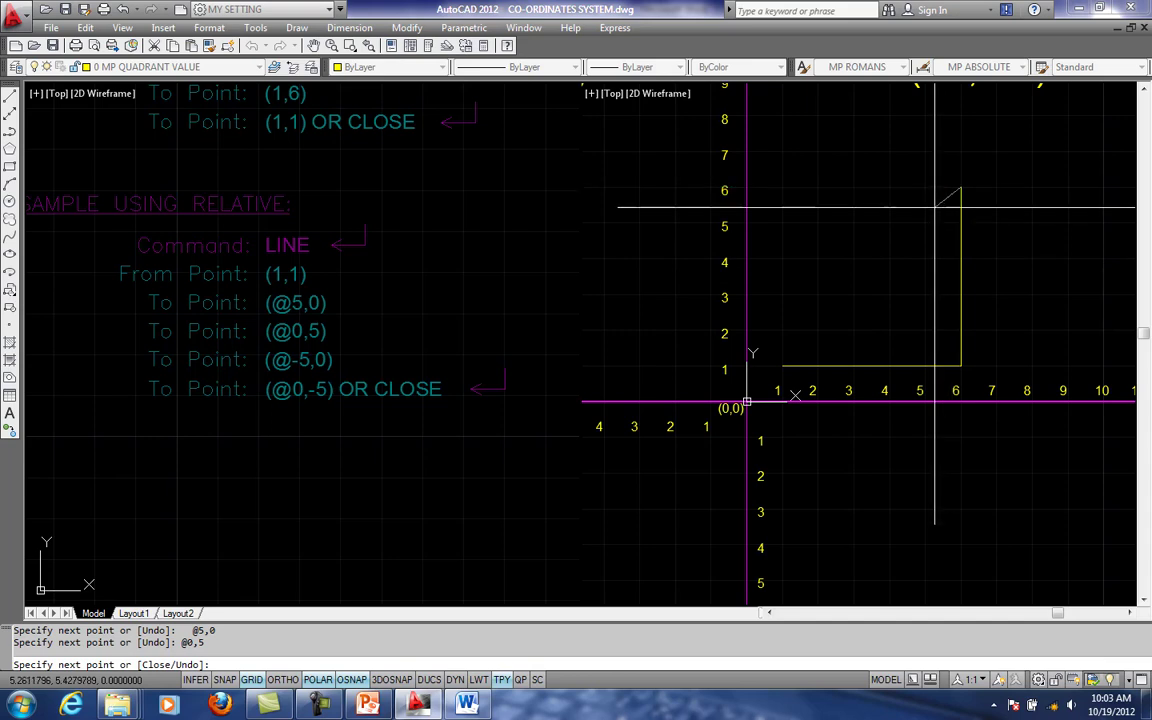
{"action": "middle_click_drag", "start_coordinate": [935, 207], "coordinate": [922, 233]}
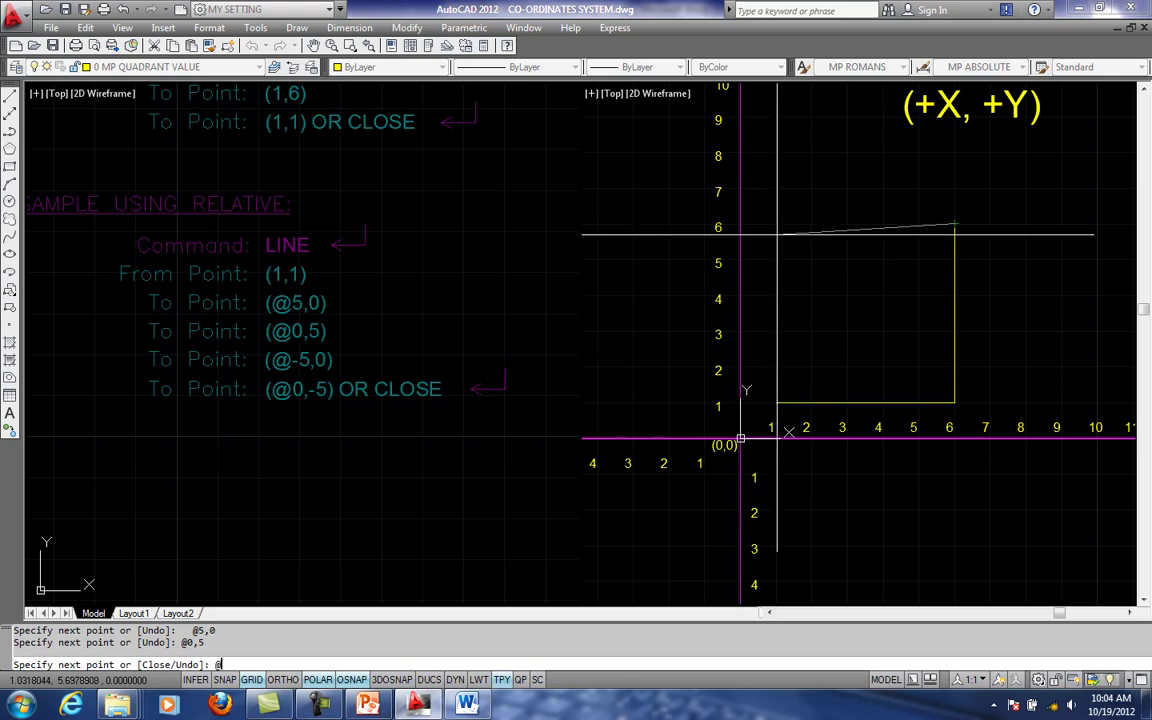
{"action": "type", "text": "-5,0"}
{"action": "key", "text": "Return"}
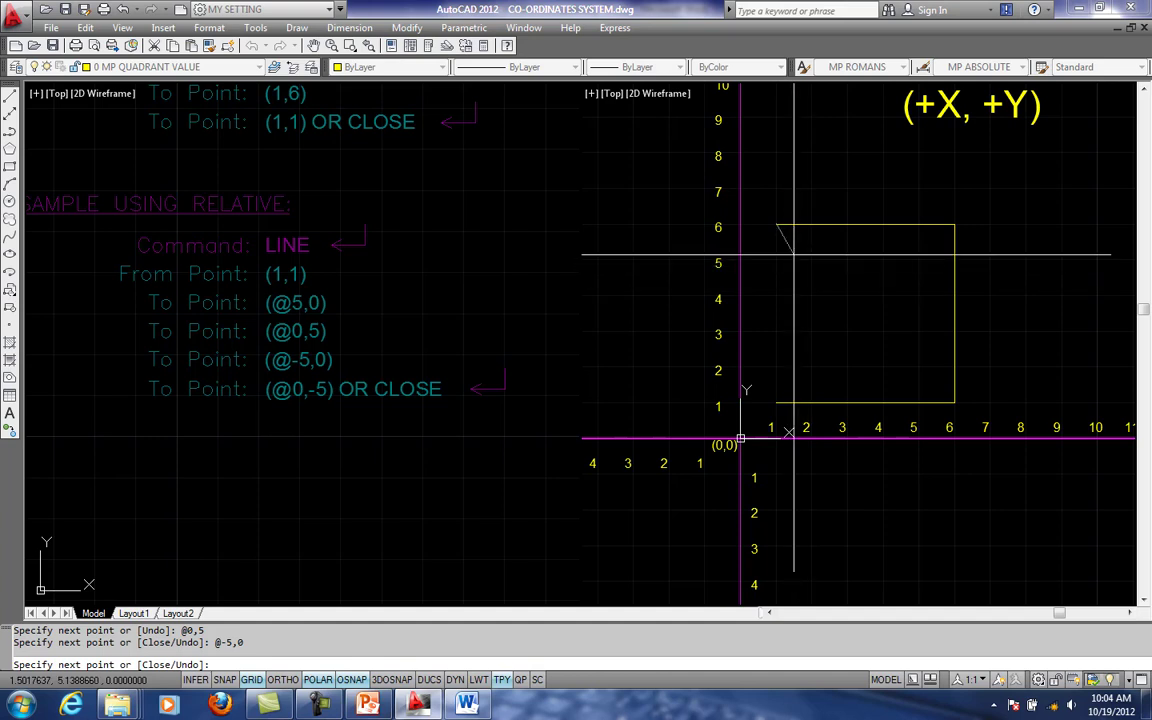
- Draw the square's left edge back to the starting corner with relative point @0,-5, and end the Line command
{"action": "middle_click_drag", "start_coordinate": [788, 262], "coordinate": [761, 236]}
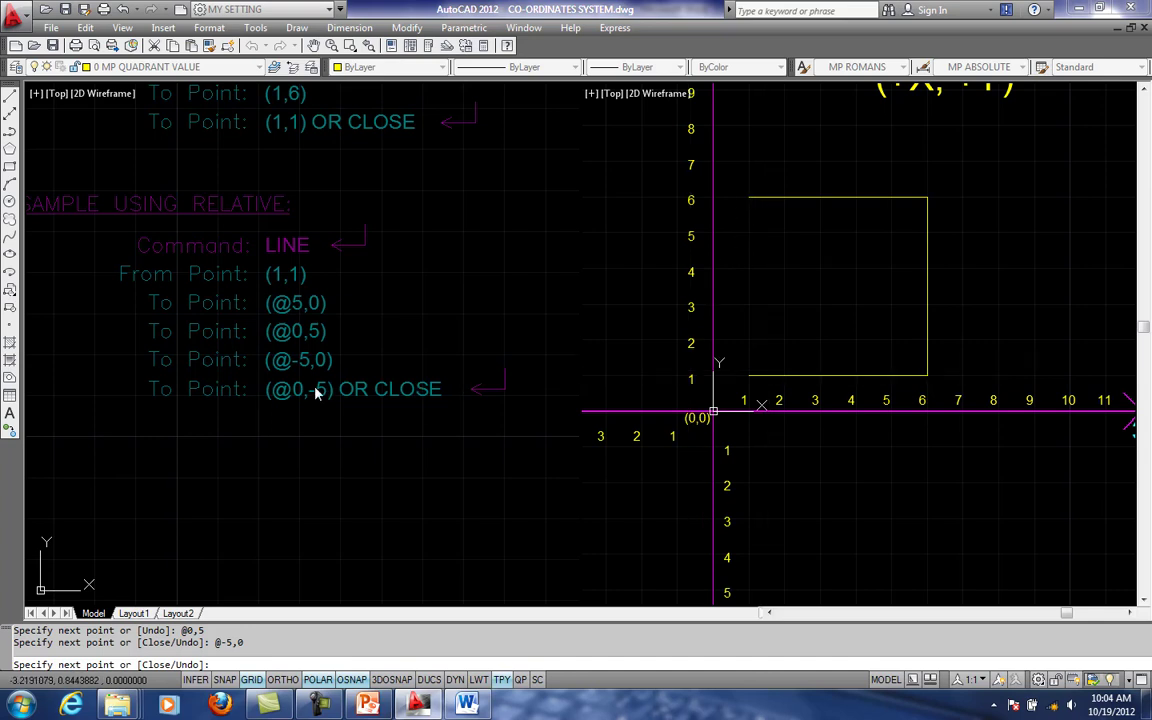
{"action": "scroll", "coordinate": [760, 372], "scroll_direction": "up", "scroll_amount": 1}
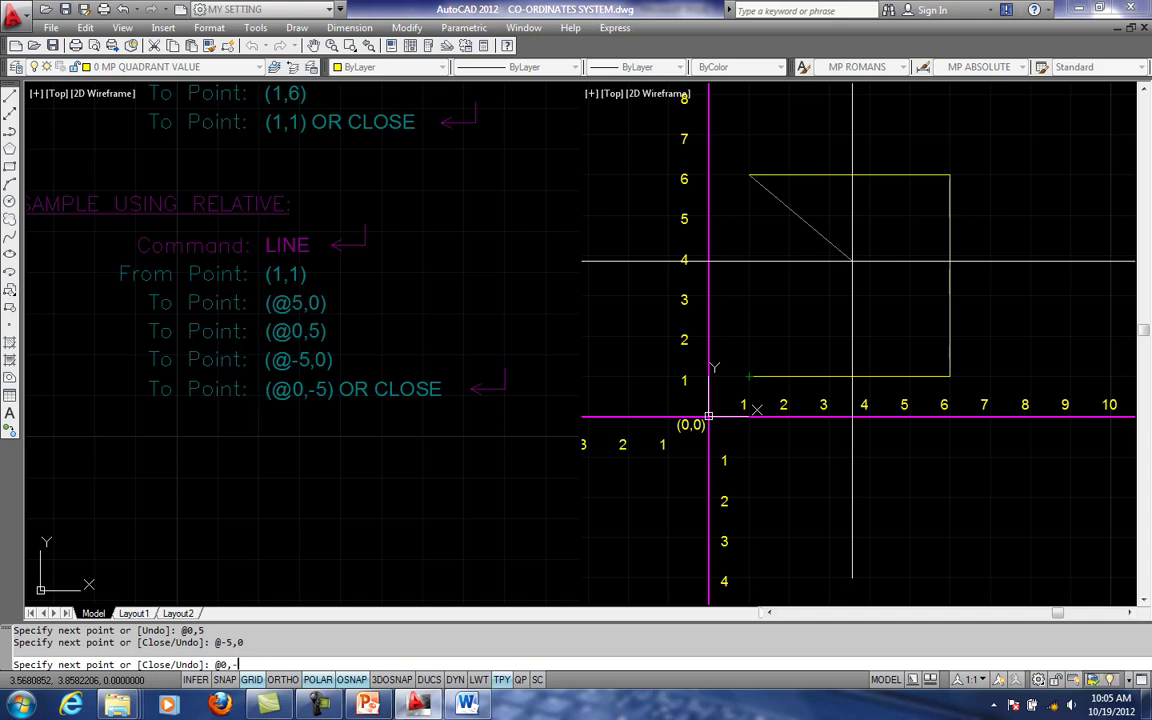
{"action": "type", "text": "5"}
{"action": "key", "text": "Return"}
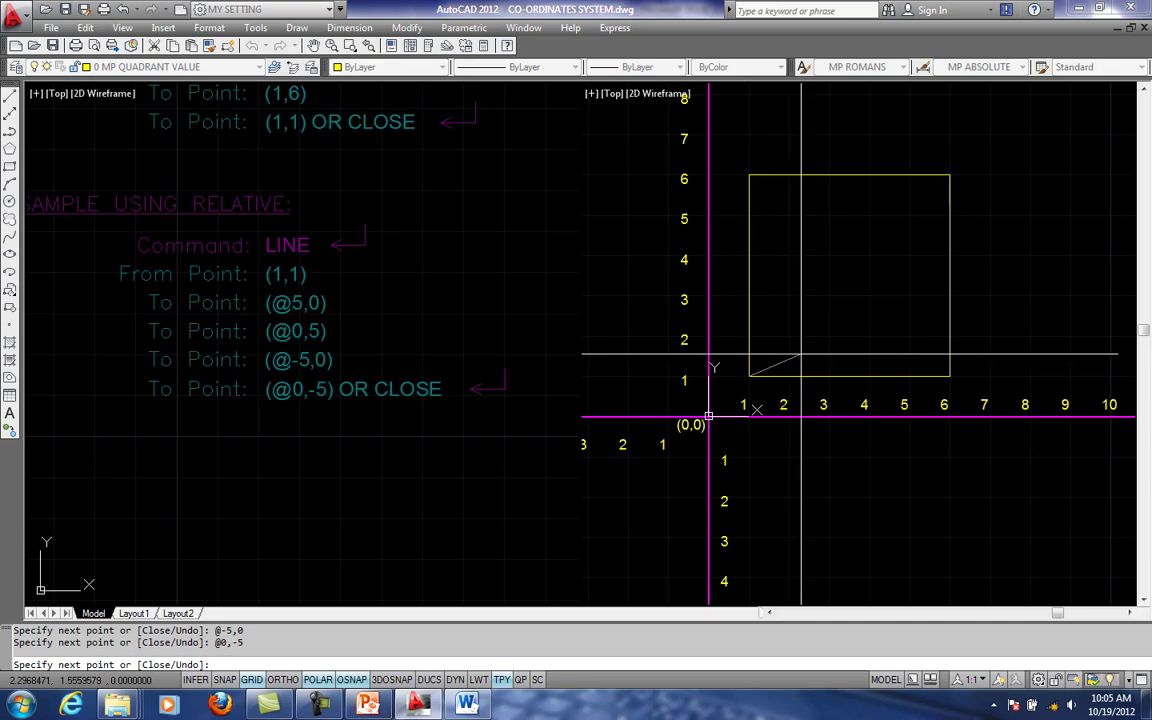
{"action": "scroll", "coordinate": [800, 354], "scroll_direction": "down", "scroll_amount": 1}
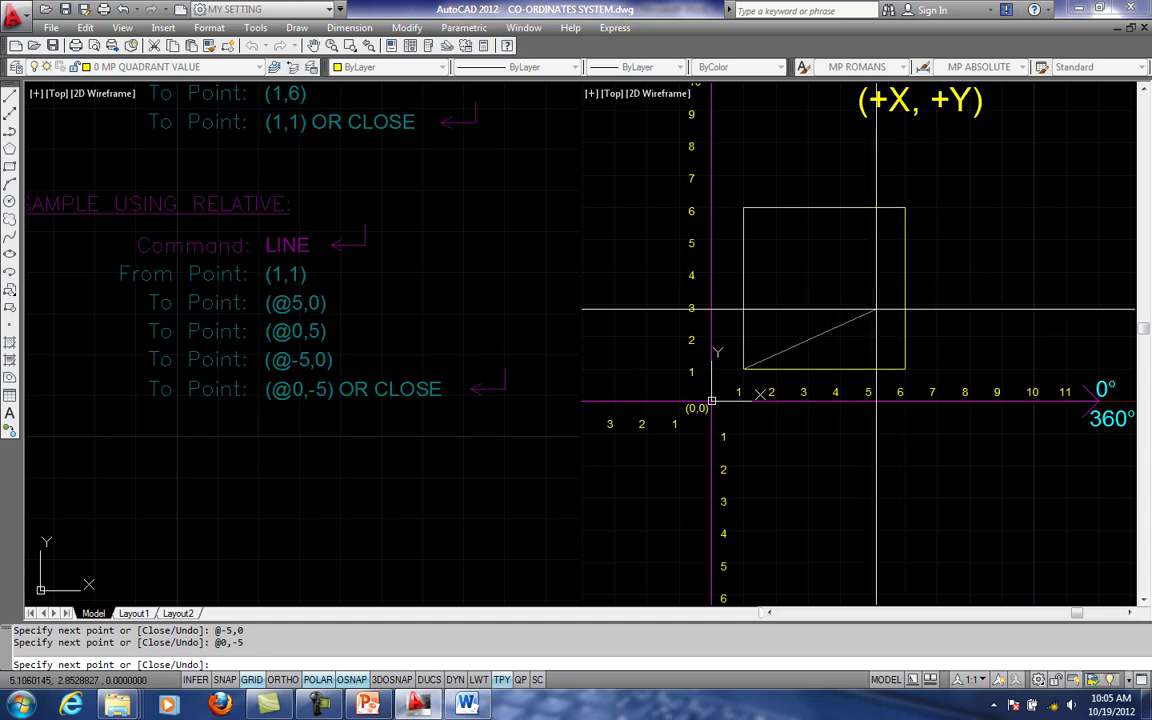
{"action": "key", "text": "Escape"}
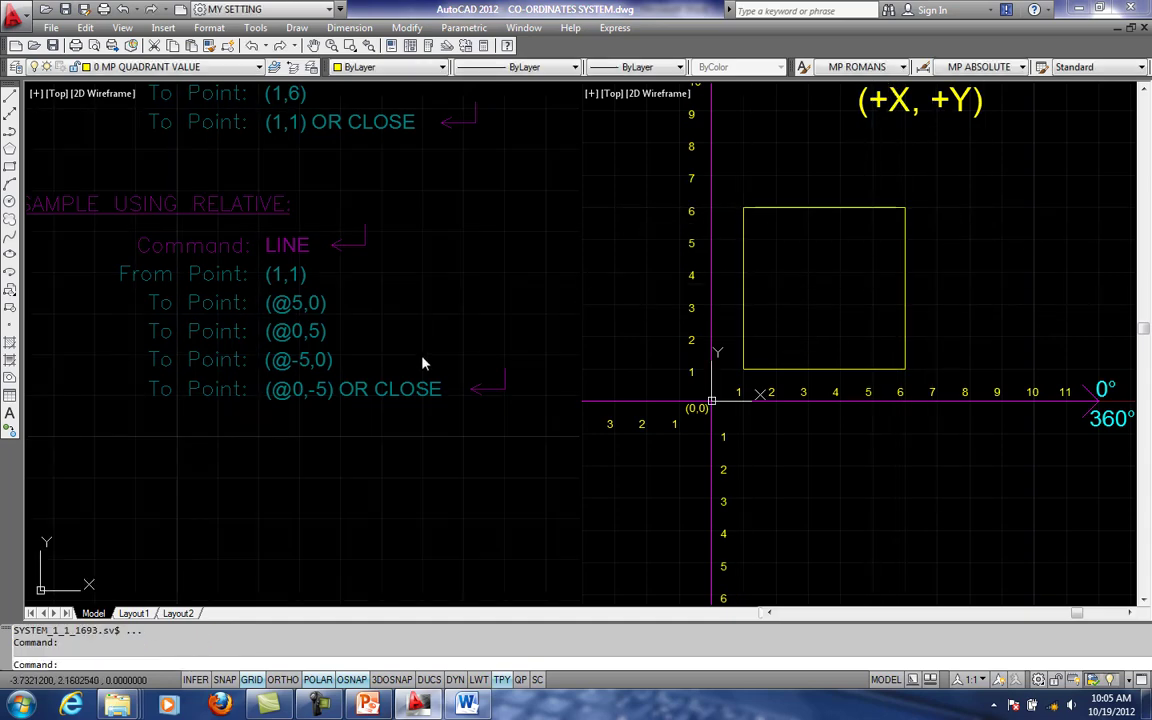
- Erase all four edges of the sample square from the numbered axes
{"action": "scroll", "coordinate": [418, 355], "scroll_direction": "down", "scroll_amount": 2}
{"action": "middle_click_drag", "start_coordinate": [401, 289], "coordinate": [404, 351]}
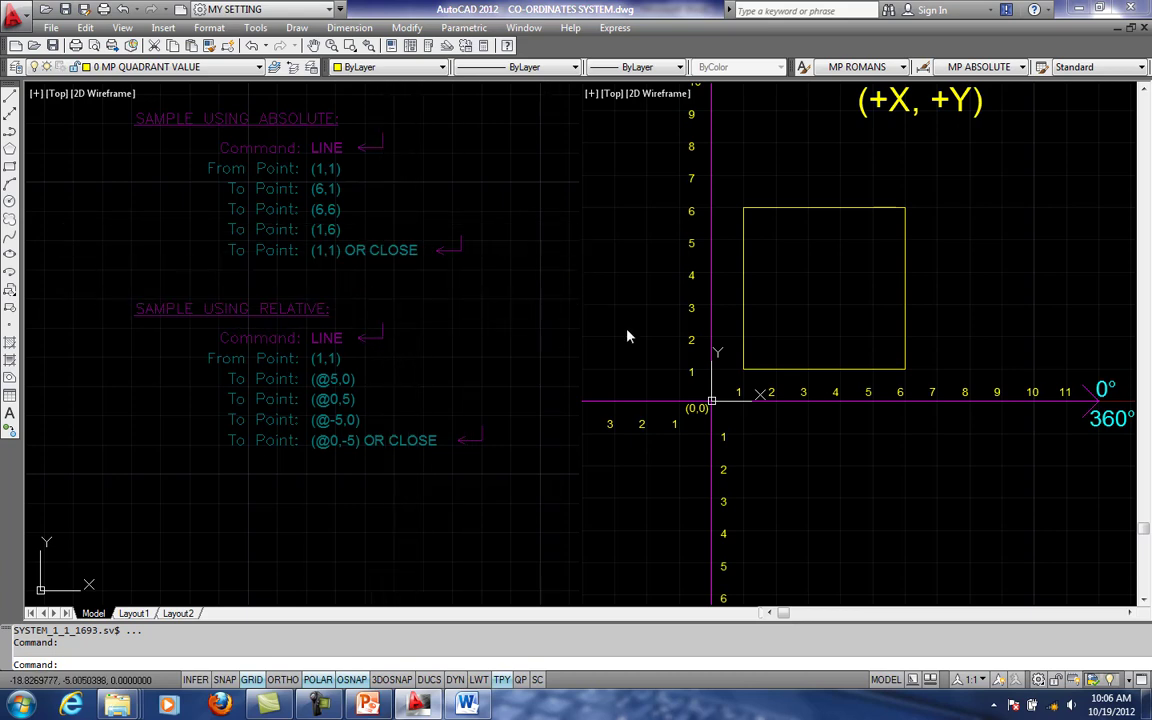
{"action": "left_click", "coordinate": [806, 262]}
{"action": "left_click", "coordinate": [821, 237]}
{"action": "left_click", "coordinate": [811, 198]}
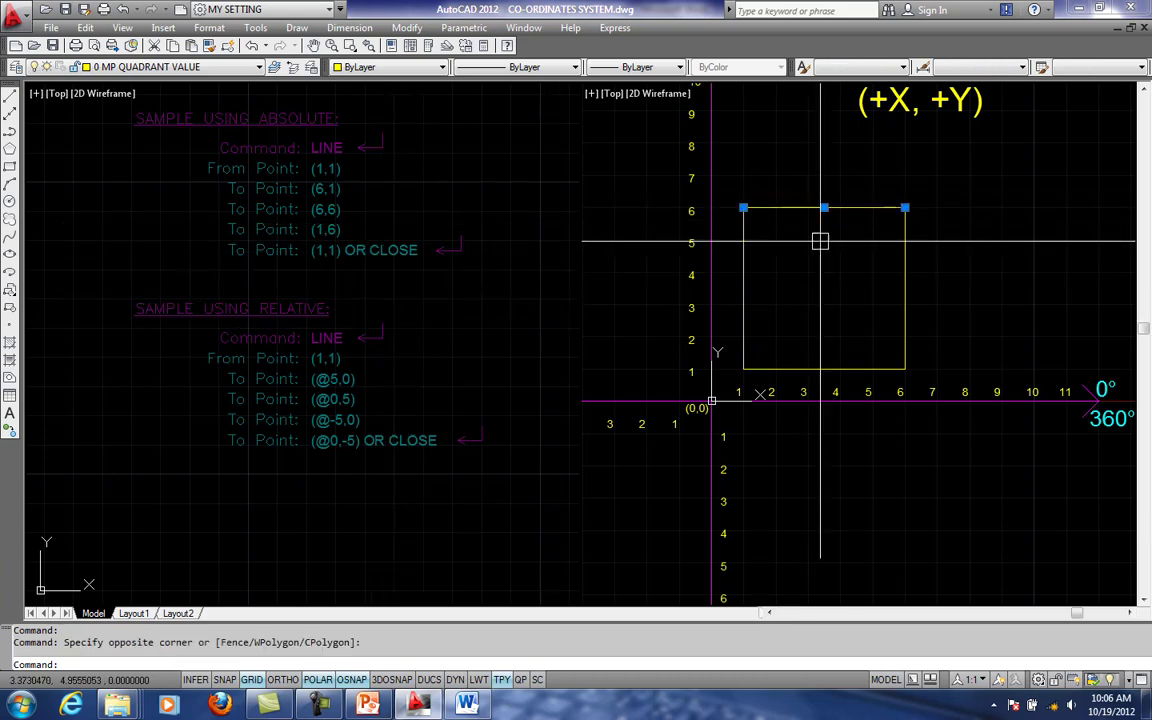
{"action": "type", "text": "E"}
{"action": "key", "text": "space"}
{"action": "left_click", "coordinate": [916, 220]}
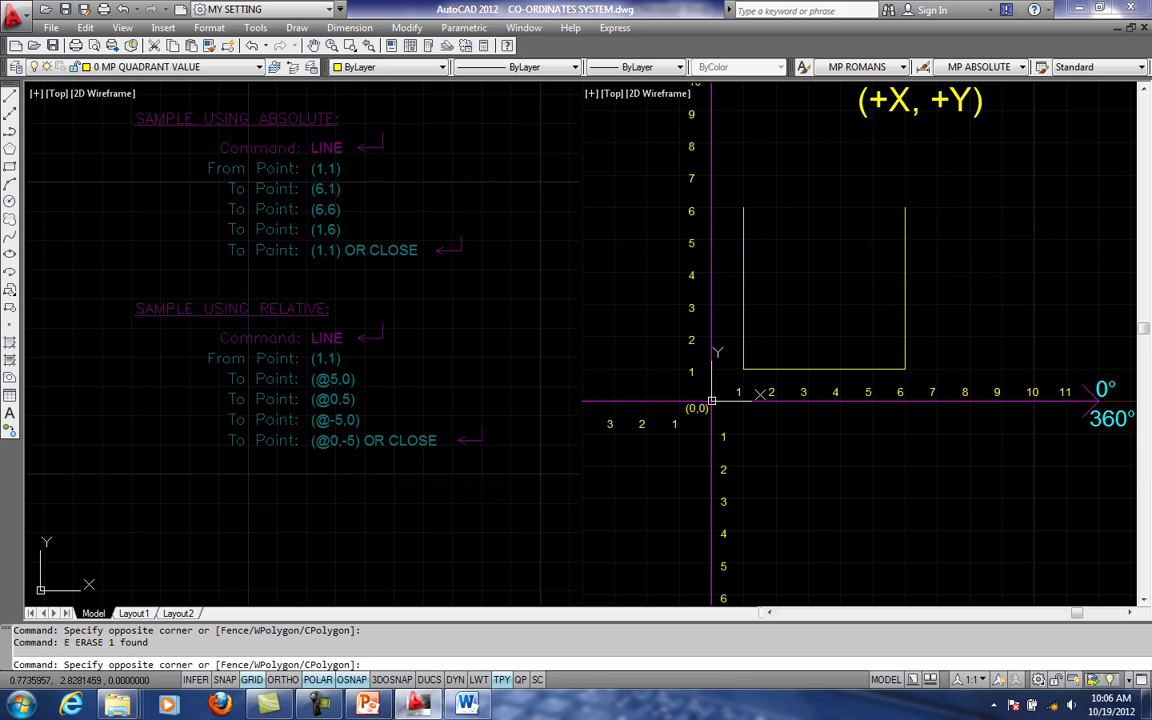
{"action": "key", "text": "Escape"}
{"action": "key", "text": "Escape"}
{"action": "key", "text": "Delete"}
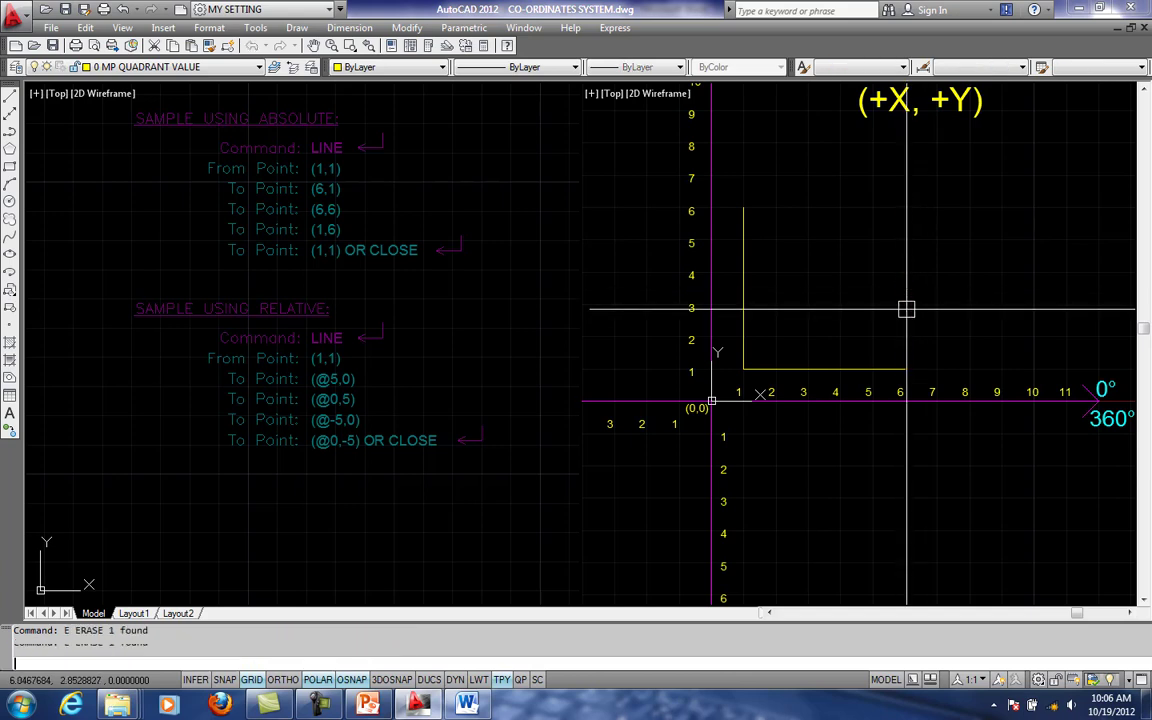
{"action": "left_click", "coordinate": [745, 331]}
{"action": "key", "text": "Delete"}
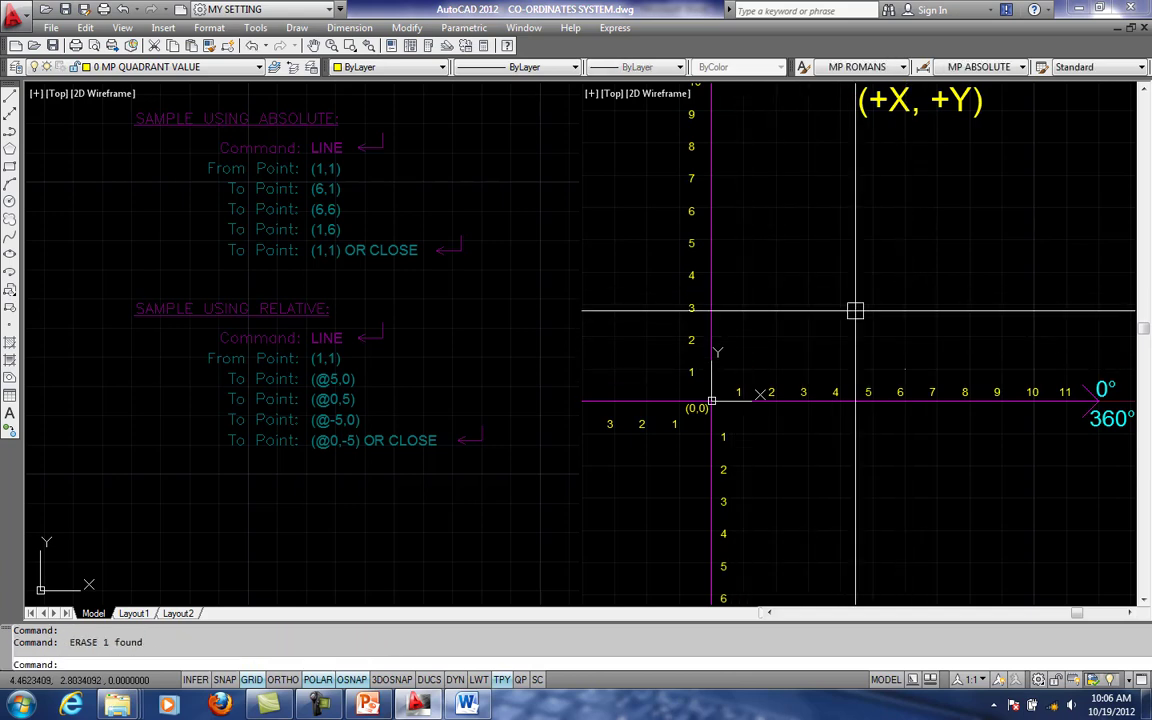
- Switch to the Word document to read the polar co-ordinates rule, highlighting D and A in @D<A, and return to AutoCAD
{"action": "scroll", "coordinate": [854, 311], "scroll_direction": "down", "scroll_amount": 2}
{"action": "middle_click_drag", "start_coordinate": [854, 311], "coordinate": [882, 281]}
{"action": "left_click", "coordinate": [467, 705]}
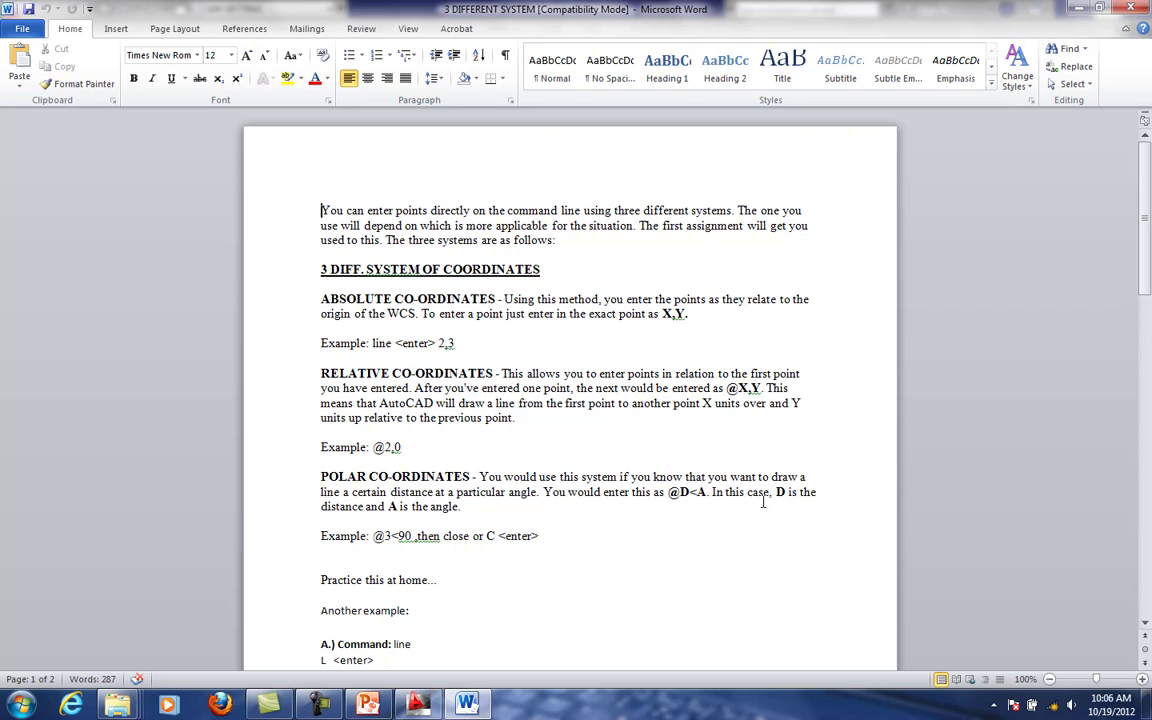
{"action": "double_click", "coordinate": [684, 491]}
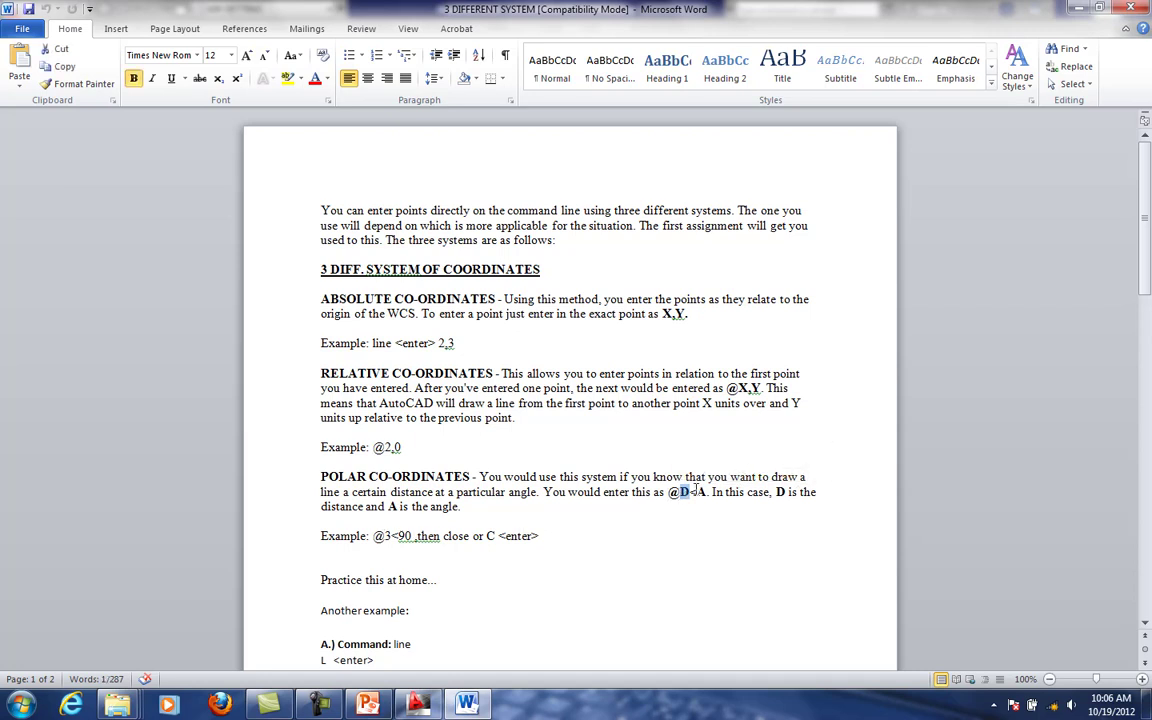
{"action": "left_click_drag", "start_coordinate": [697, 492], "coordinate": [707, 492]}
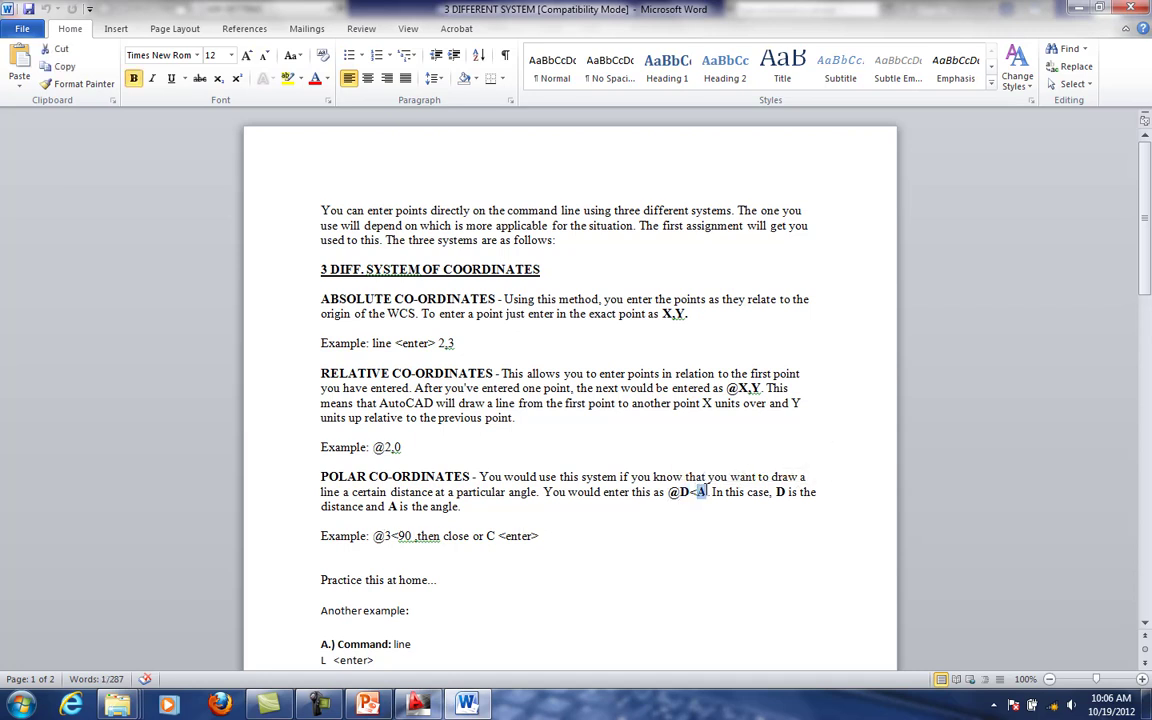
{"action": "left_click", "coordinate": [424, 705]}
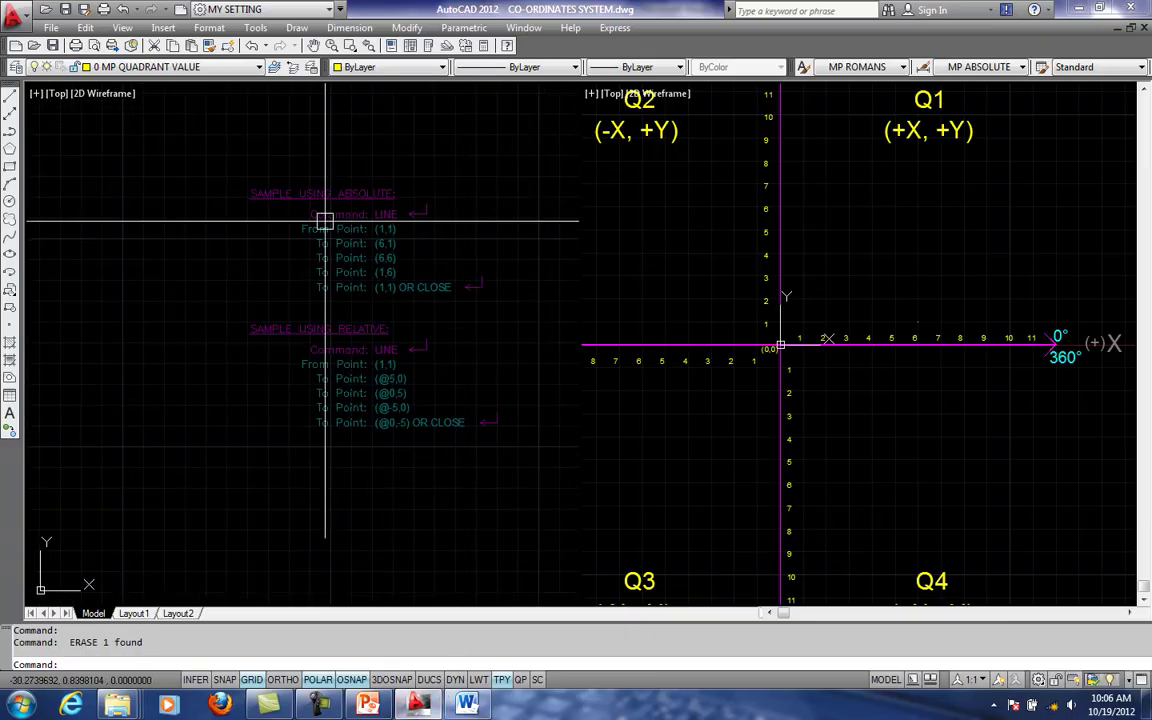
- Make the 3 SAMPLE TRIAN...IVE POLAR VALUE layer current and turn it on
{"action": "left_click", "coordinate": [175, 67]}
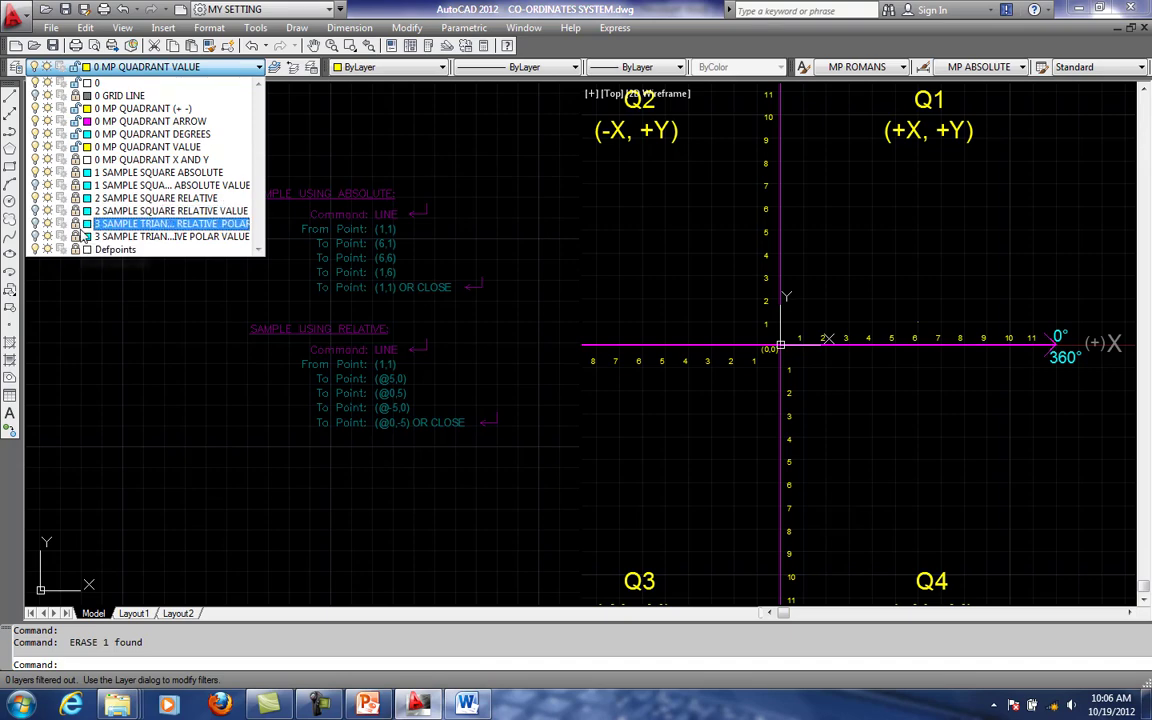
{"action": "left_click", "coordinate": [44, 243]}
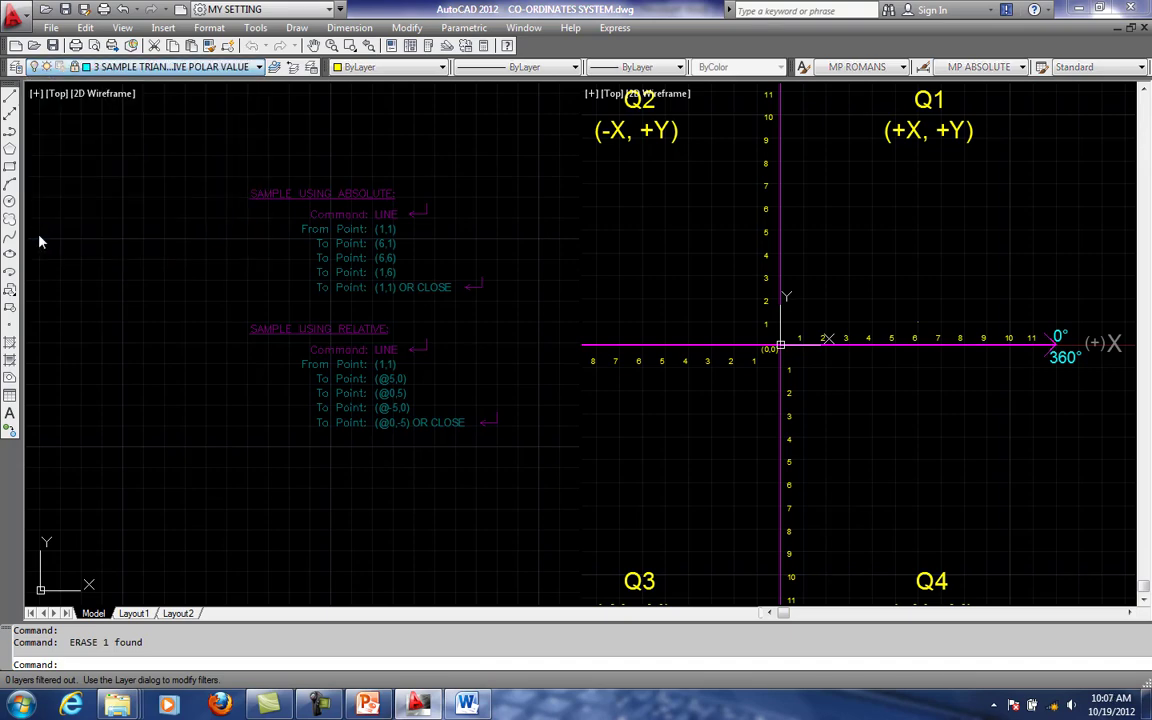
{"action": "key", "text": "Return"}
{"action": "left_click", "coordinate": [166, 67]}
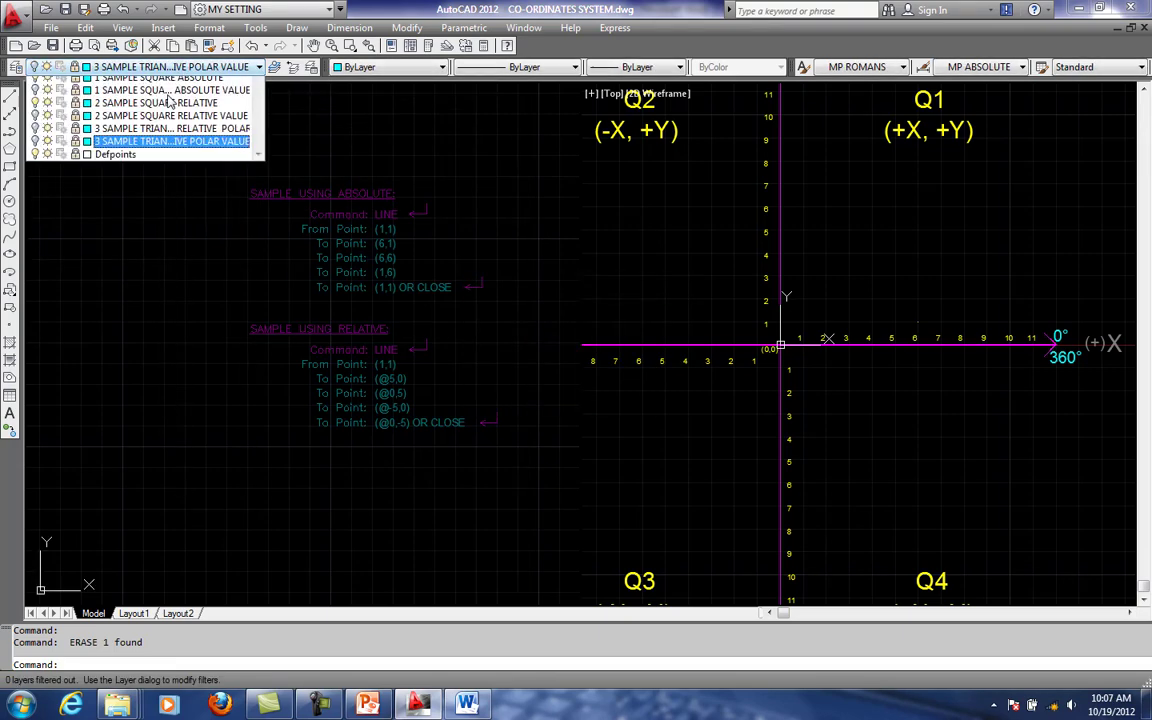
{"action": "left_click", "coordinate": [35, 236]}
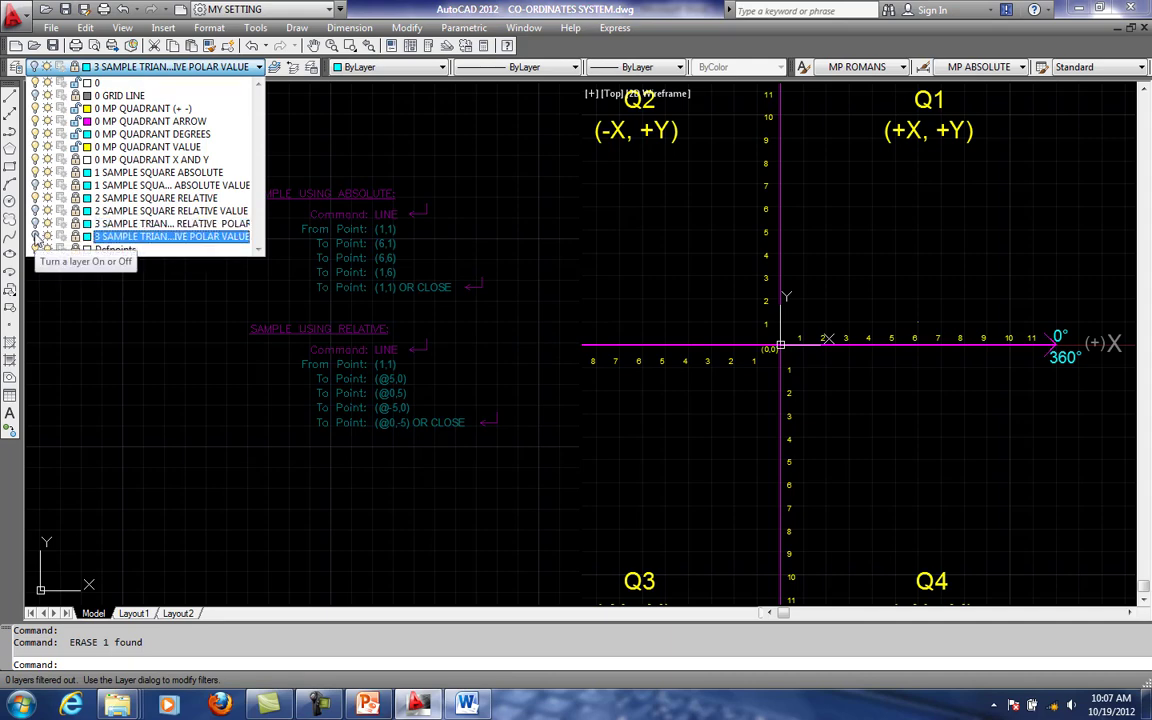
{"action": "scroll", "coordinate": [396, 494], "scroll_direction": "down", "scroll_amount": 3}
{"action": "middle_click_drag", "start_coordinate": [396, 494], "coordinate": [399, 391]}
{"action": "scroll", "coordinate": [399, 391], "scroll_direction": "up", "scroll_amount": 2}
{"action": "scroll", "coordinate": [421, 431], "scroll_direction": "up", "scroll_amount": 3}
{"action": "middle_click_drag", "start_coordinate": [454, 474], "coordinate": [385, 454]}
{"action": "scroll", "coordinate": [385, 455], "scroll_direction": "up", "scroll_amount": 1}
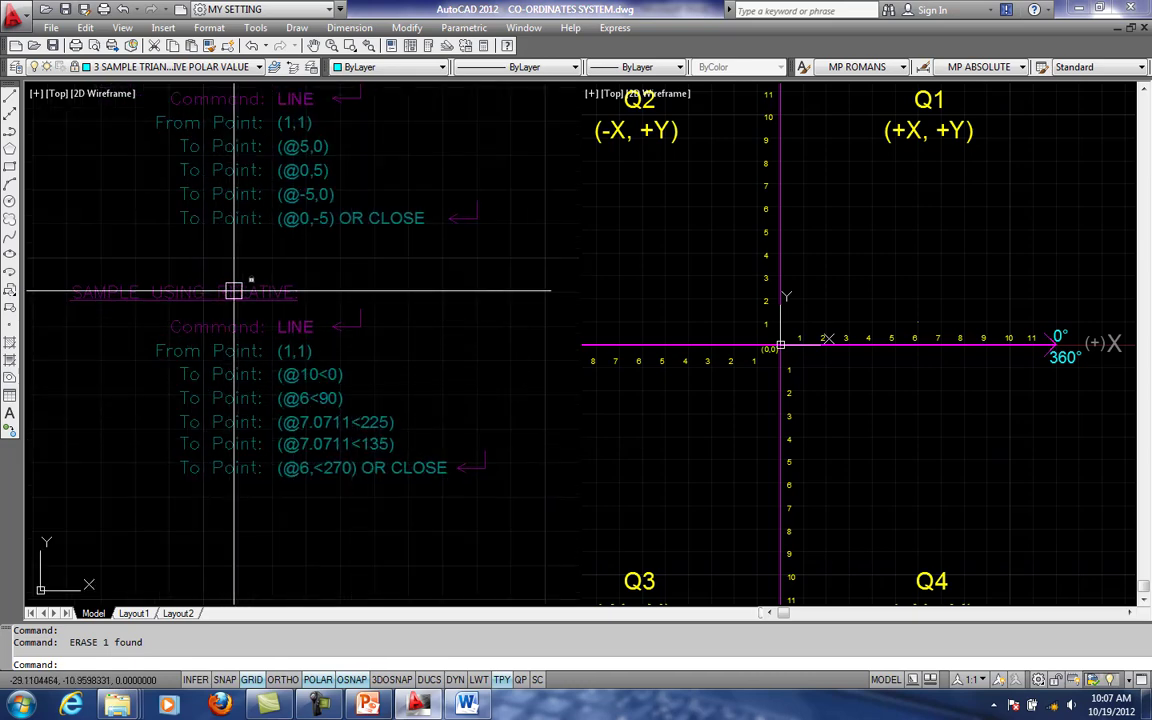
- Unlock the 3 SAMPLE TRIAN...IVE POLAR VALUE layer that holds the third sample's heading and point list
{"action": "scroll", "coordinate": [307, 291], "scroll_direction": "up", "scroll_amount": 1}
{"action": "left_click", "coordinate": [291, 295]}
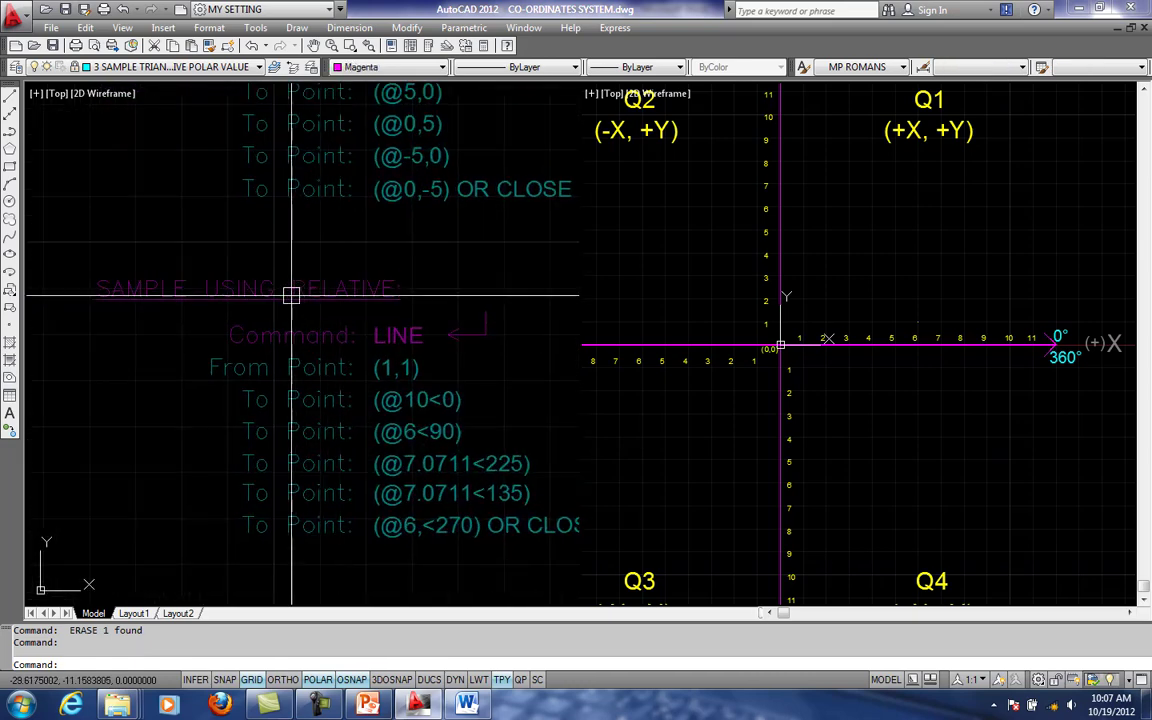
{"action": "left_click", "coordinate": [298, 293]}
{"action": "left_click", "coordinate": [160, 67]}
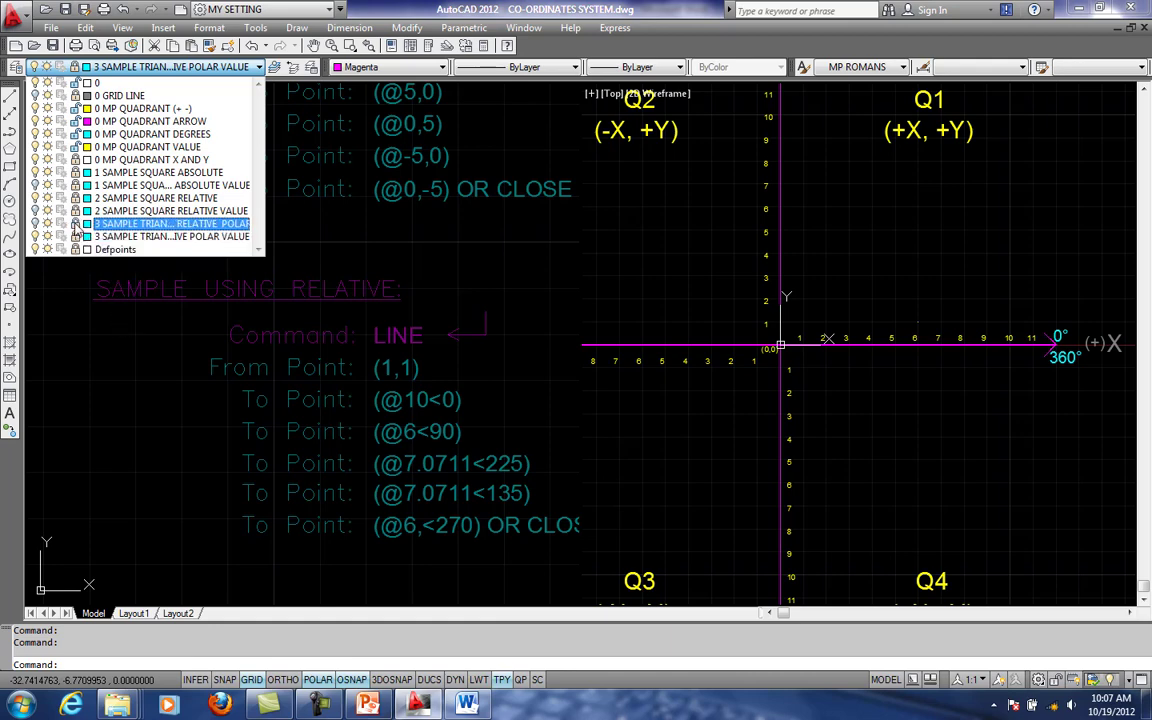
{"action": "left_click", "coordinate": [150, 236]}
{"action": "key", "text": "Escape"}
{"action": "middle_click_drag", "start_coordinate": [347, 314], "coordinate": [360, 314]}
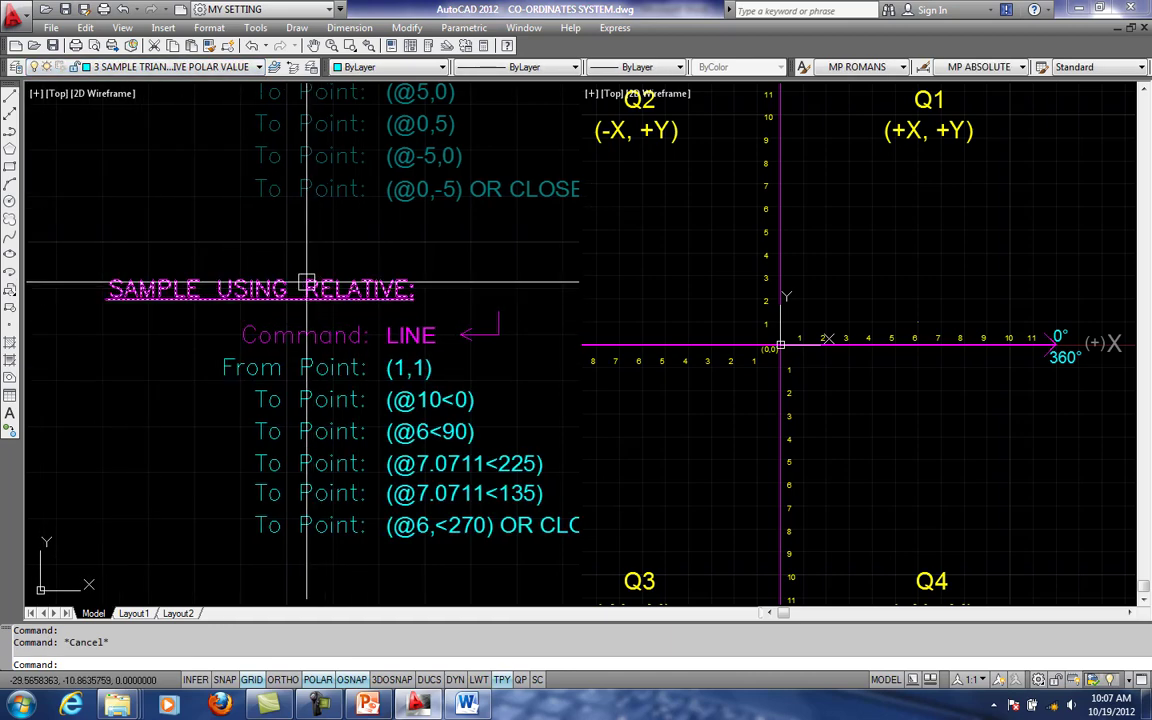
- Insert POLAR into the third sample's heading so it reads SAMPLE USING POLAR RELATIVE:, and end the text edit
{"action": "left_click", "coordinate": [309, 283]}
{"action": "double_click", "coordinate": [309, 289]}
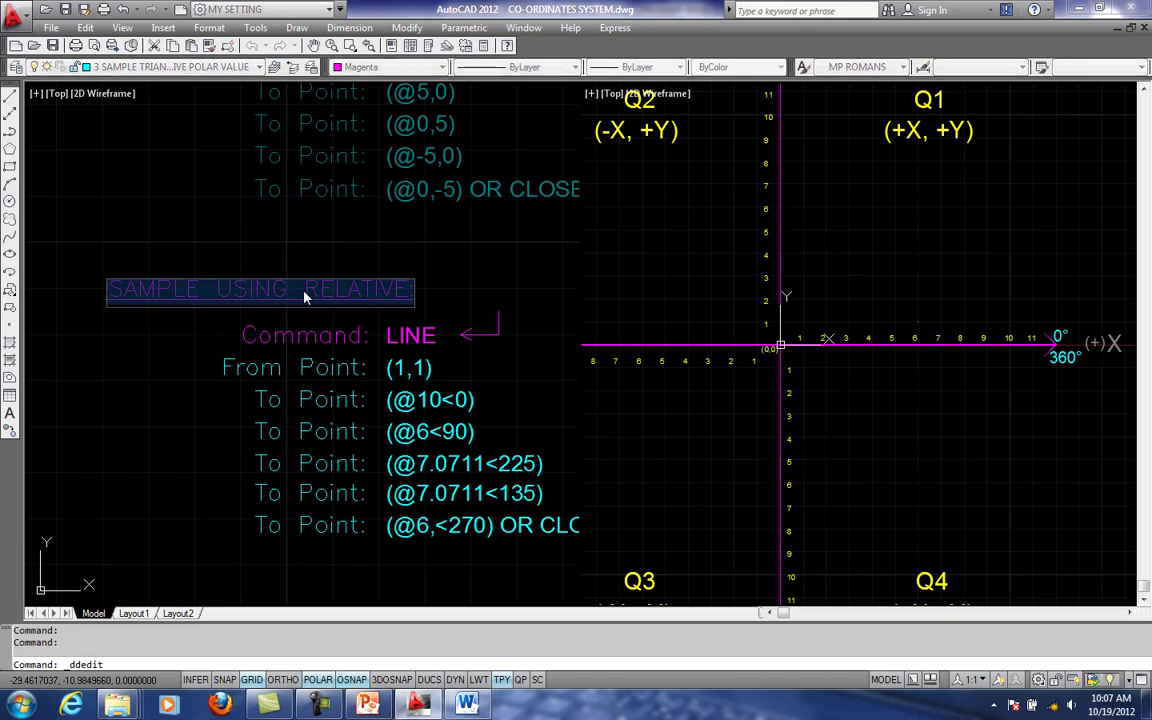
{"action": "left_click", "coordinate": [303, 289]}
{"action": "type", "text": "POLAR"}
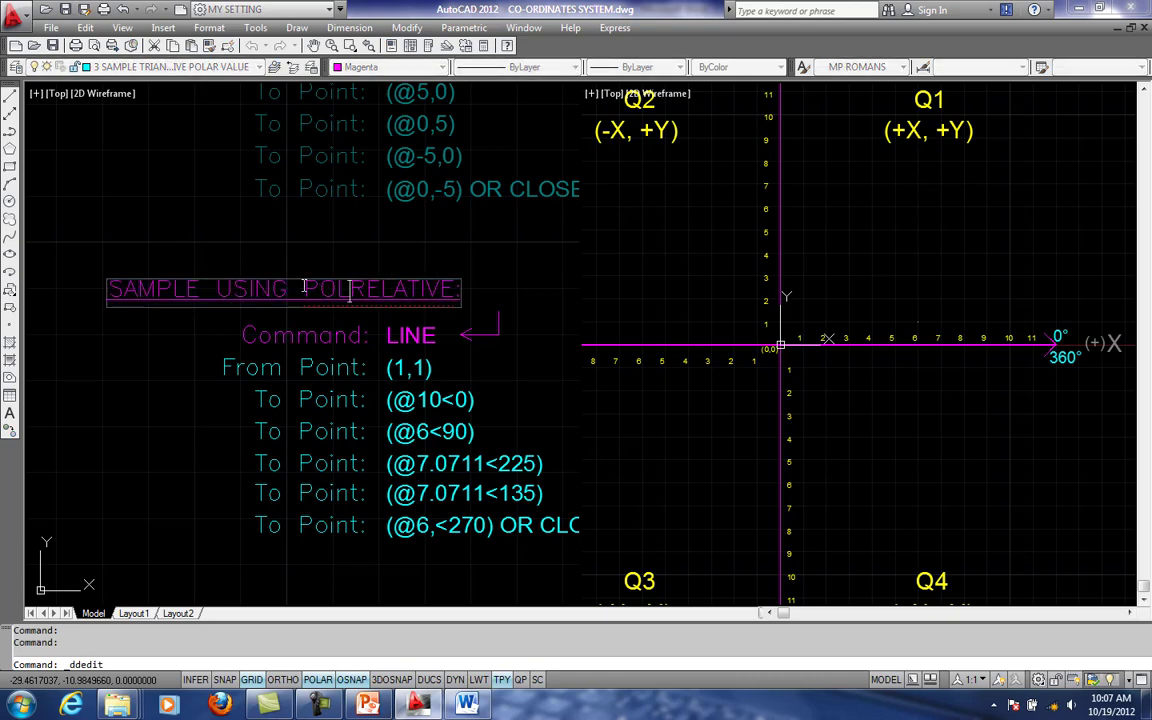
{"action": "left_click", "coordinate": [352, 322]}
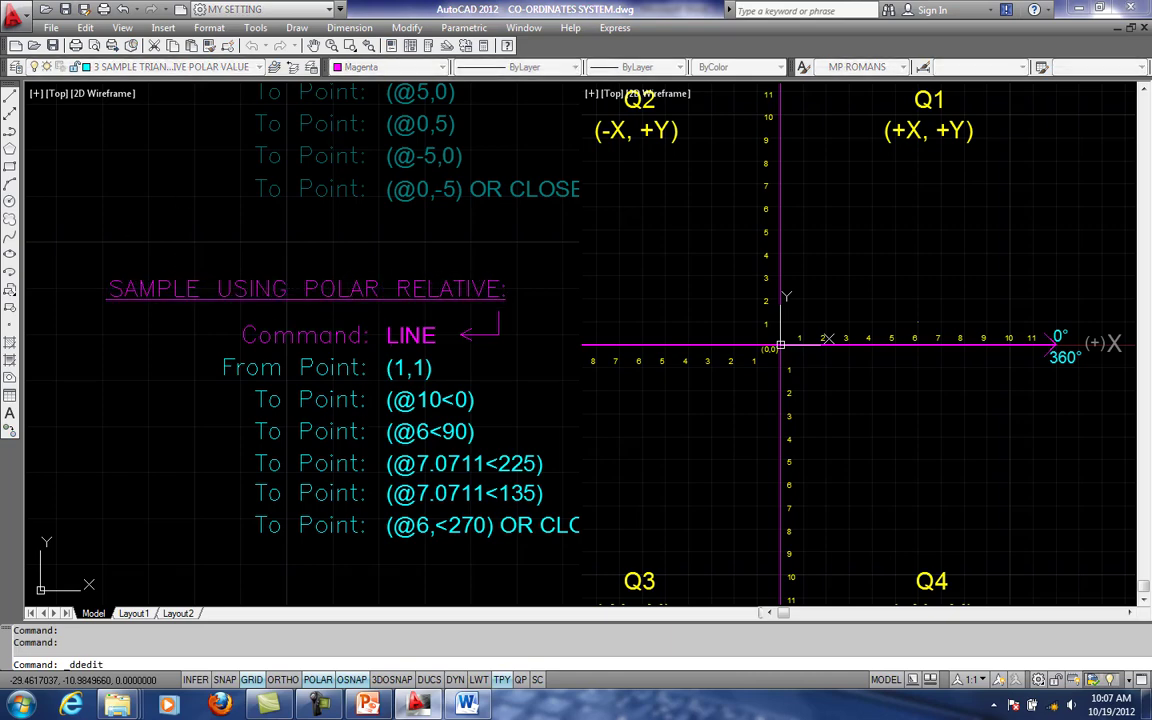
{"action": "scroll", "coordinate": [350, 322], "scroll_direction": "down", "scroll_amount": 2}
{"action": "key", "text": "Escape"}
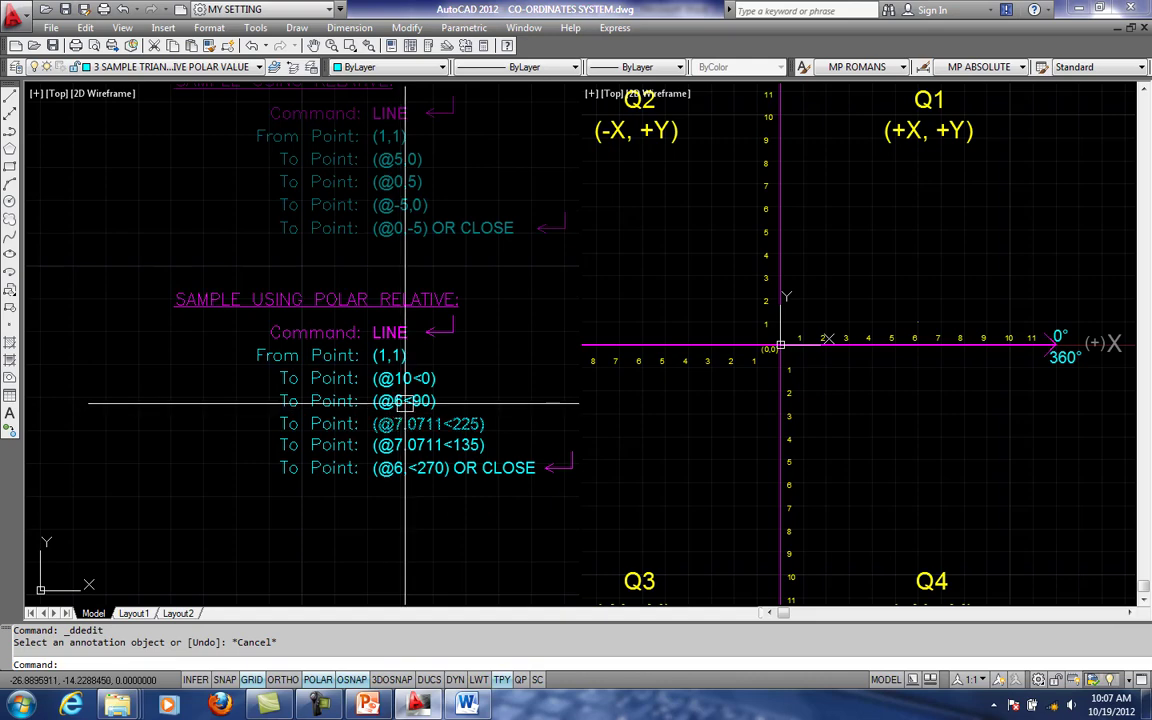
- Examine the angle labels at the ends of the axes around the four quadrants
{"action": "middle_click_drag", "start_coordinate": [402, 400], "coordinate": [361, 406]}
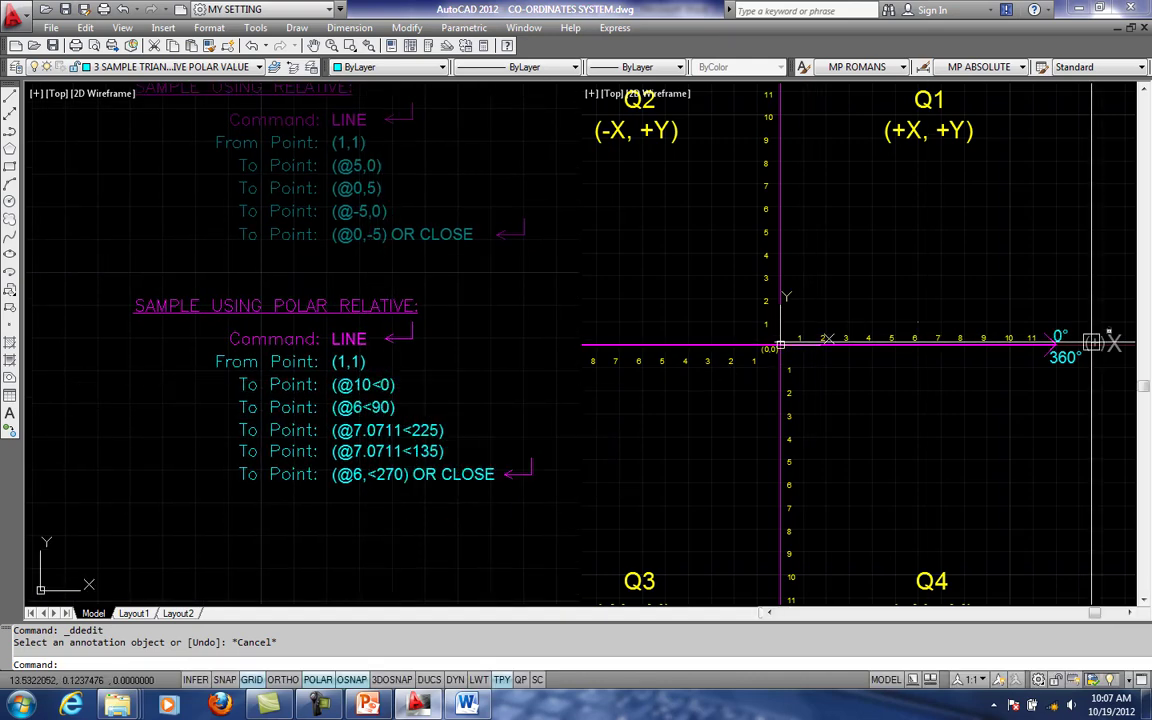
{"action": "scroll", "coordinate": [1010, 360], "scroll_direction": "down", "scroll_amount": 2}
{"action": "middle_click_drag", "start_coordinate": [994, 363], "coordinate": [1014, 357]}
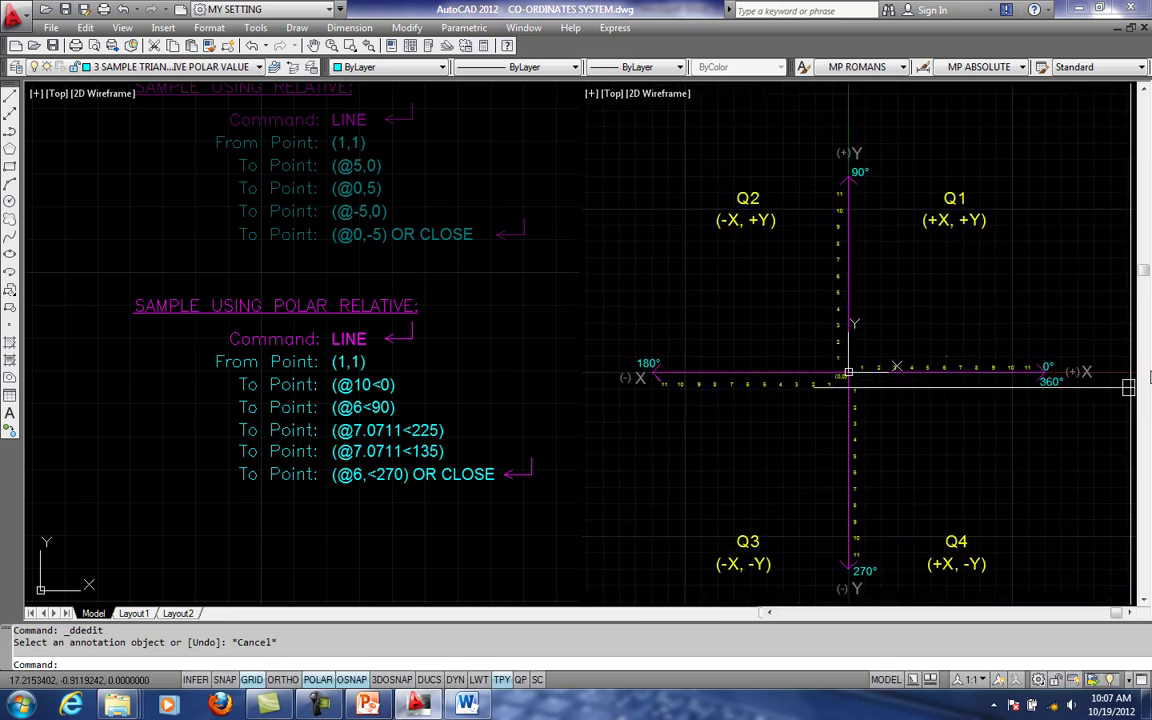
{"action": "middle_click_drag", "start_coordinate": [843, 278], "coordinate": [945, 225]}
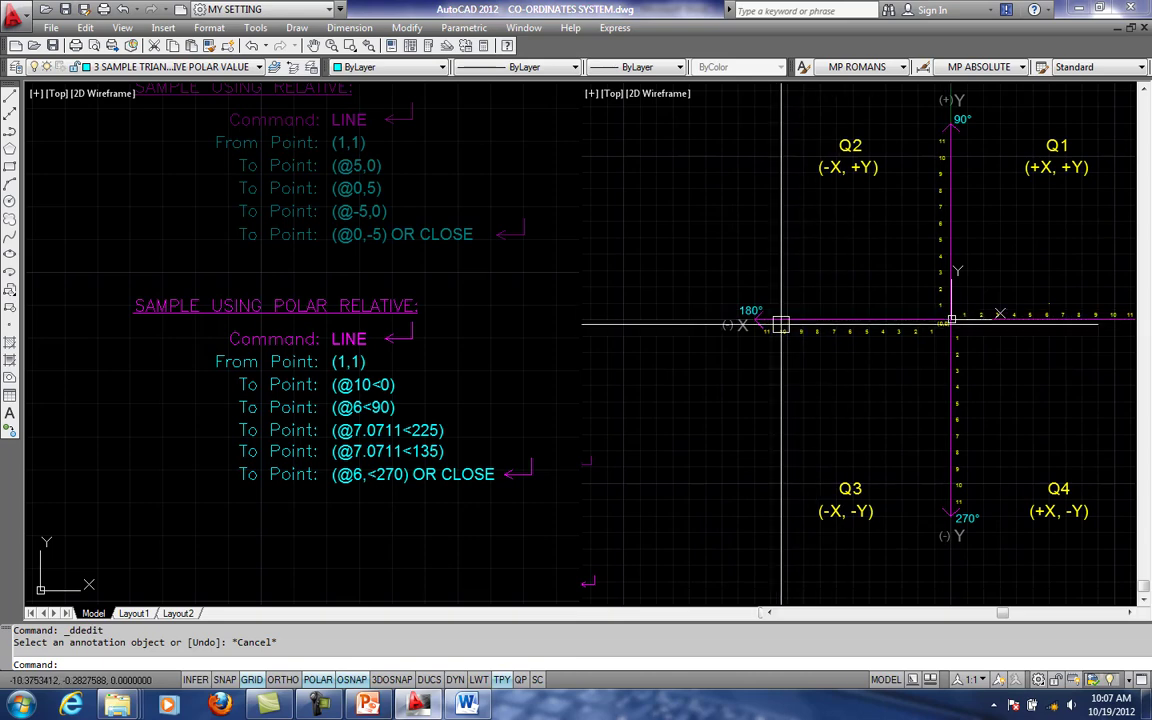
{"action": "middle_click_drag", "start_coordinate": [1048, 492], "coordinate": [1001, 470]}
{"action": "middle_click_drag", "start_coordinate": [989, 374], "coordinate": [966, 377]}
- Examine the SAMPLE USING POLAR RELATIVE point list and the numbered axes around the origin
{"action": "left_click", "coordinate": [272, 432]}
{"action": "mouse_move", "coordinate": [275, 434]}
{"action": "middle_mouse_down"}
{"action": "mouse_move", "coordinate": [206, 415]}
{"action": "mouse_move", "coordinate": [243, 390]}
{"action": "middle_mouse_up"}
{"action": "scroll", "coordinate": [210, 414], "scroll_direction": "up", "scroll_amount": 1}
{"action": "scroll", "coordinate": [297, 343], "scroll_direction": "up", "scroll_amount": 1}
{"action": "middle_click_drag", "start_coordinate": [297, 343], "coordinate": [334, 327]}
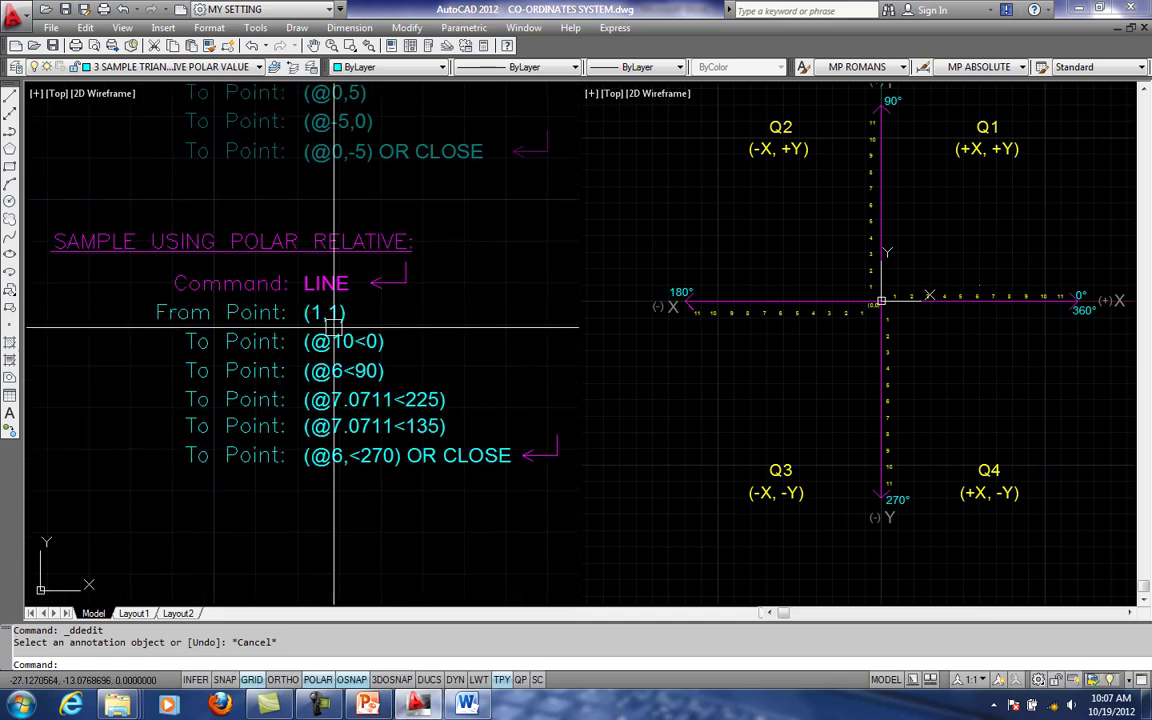
{"action": "left_click", "coordinate": [914, 297]}
{"action": "scroll", "coordinate": [916, 295], "scroll_direction": "up", "scroll_amount": 2}
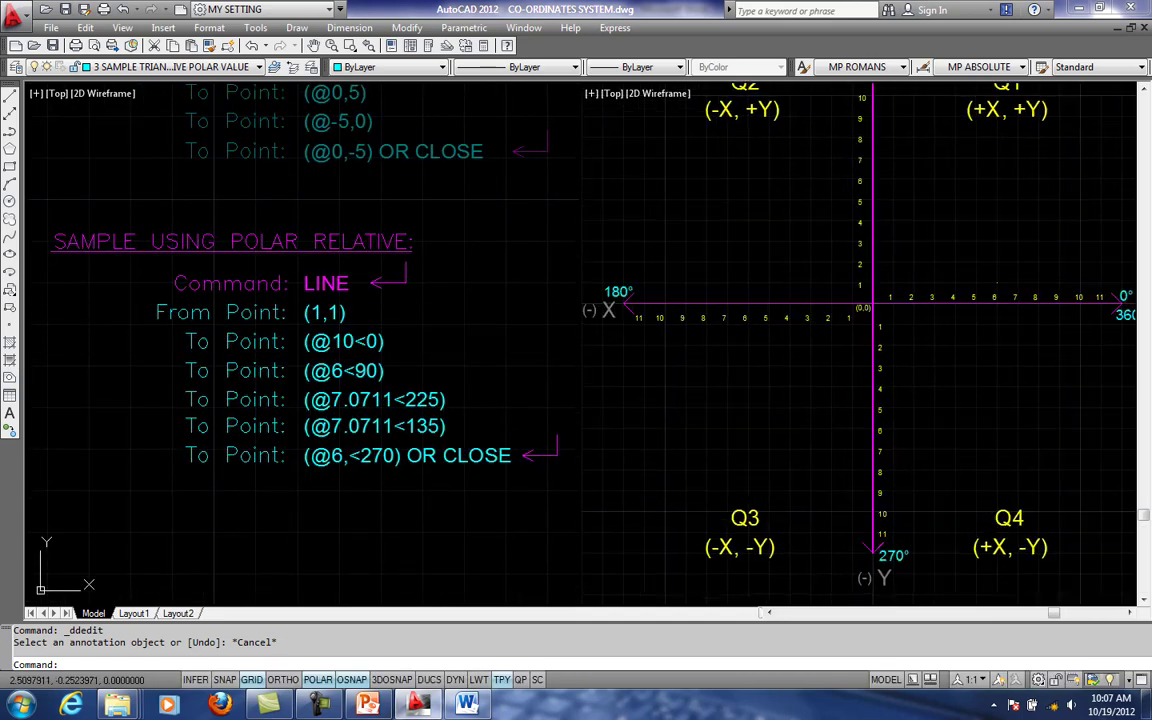
{"action": "left_click", "coordinate": [372, 346]}
{"action": "scroll", "coordinate": [312, 330], "scroll_direction": "up", "scroll_amount": 2}
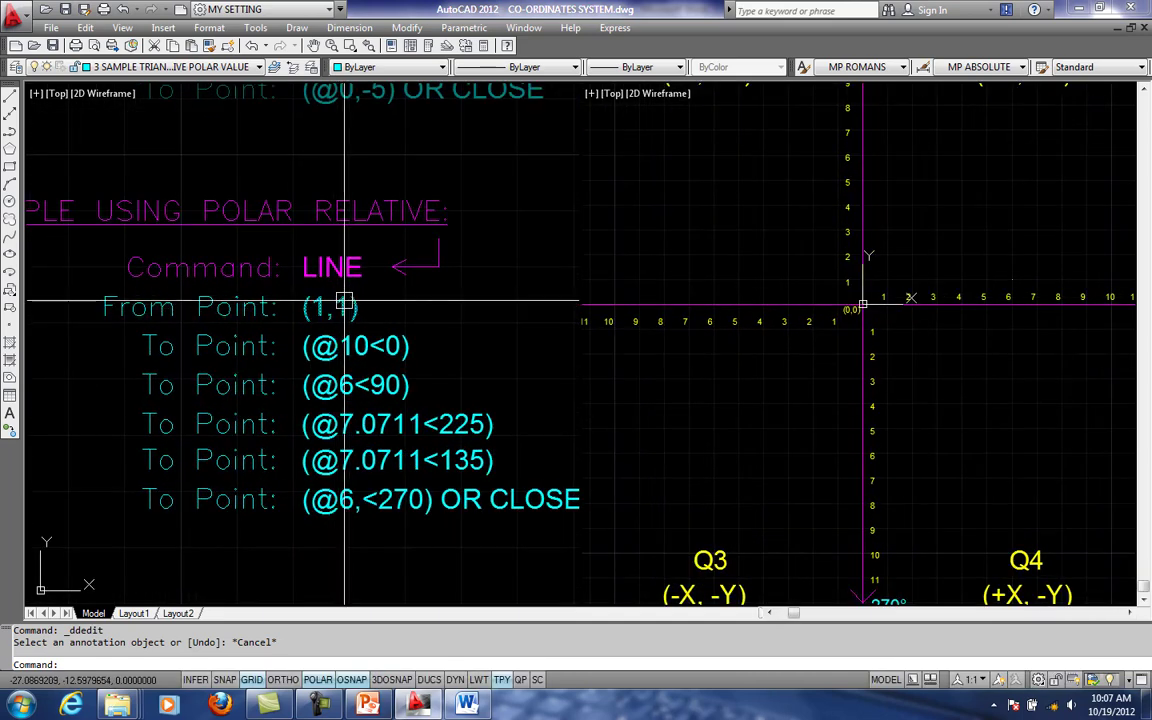
{"action": "middle_click_drag", "start_coordinate": [345, 300], "coordinate": [339, 308]}
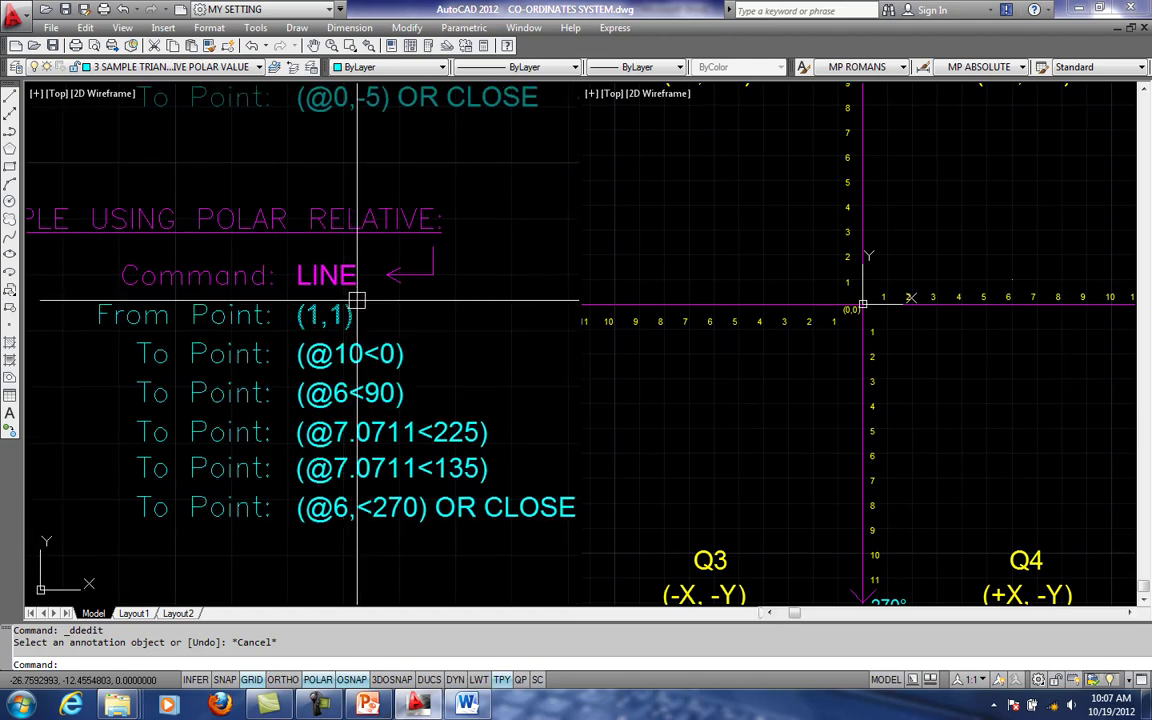
{"action": "left_click", "coordinate": [918, 365]}
{"action": "scroll", "coordinate": [882, 299], "scroll_direction": "up", "scroll_amount": 3}
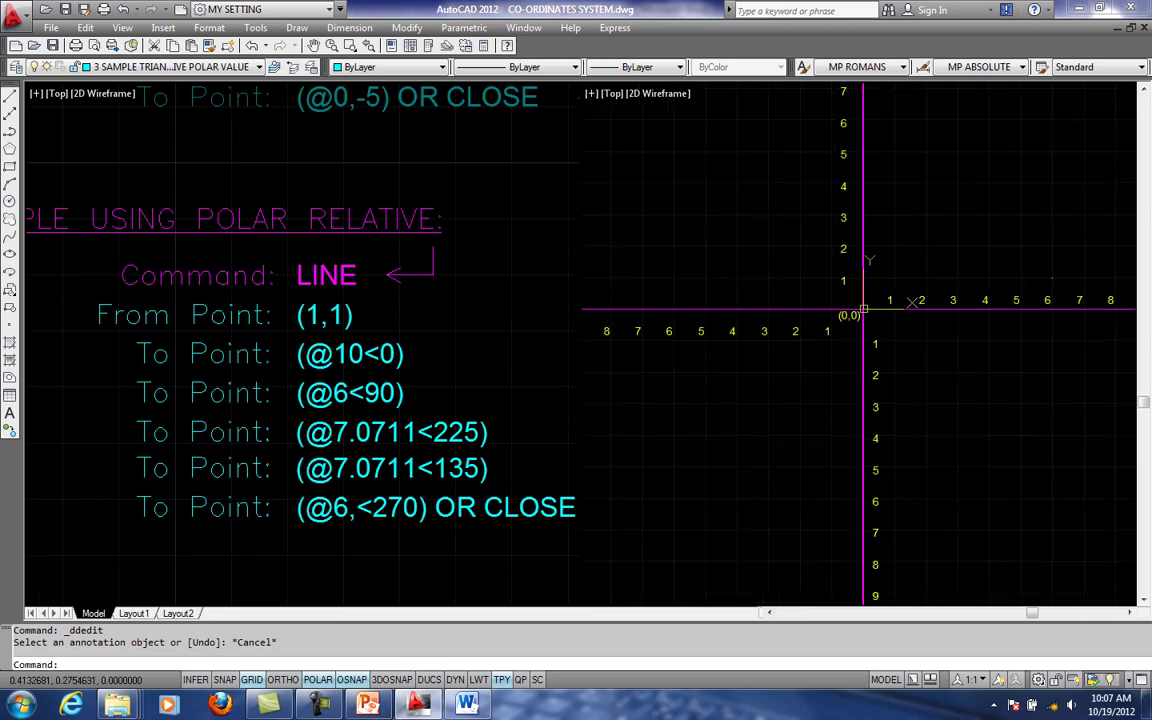
{"action": "scroll", "coordinate": [906, 313], "scroll_direction": "up", "scroll_amount": 3}
{"action": "middle_click_drag", "start_coordinate": [910, 312], "coordinate": [874, 342]}
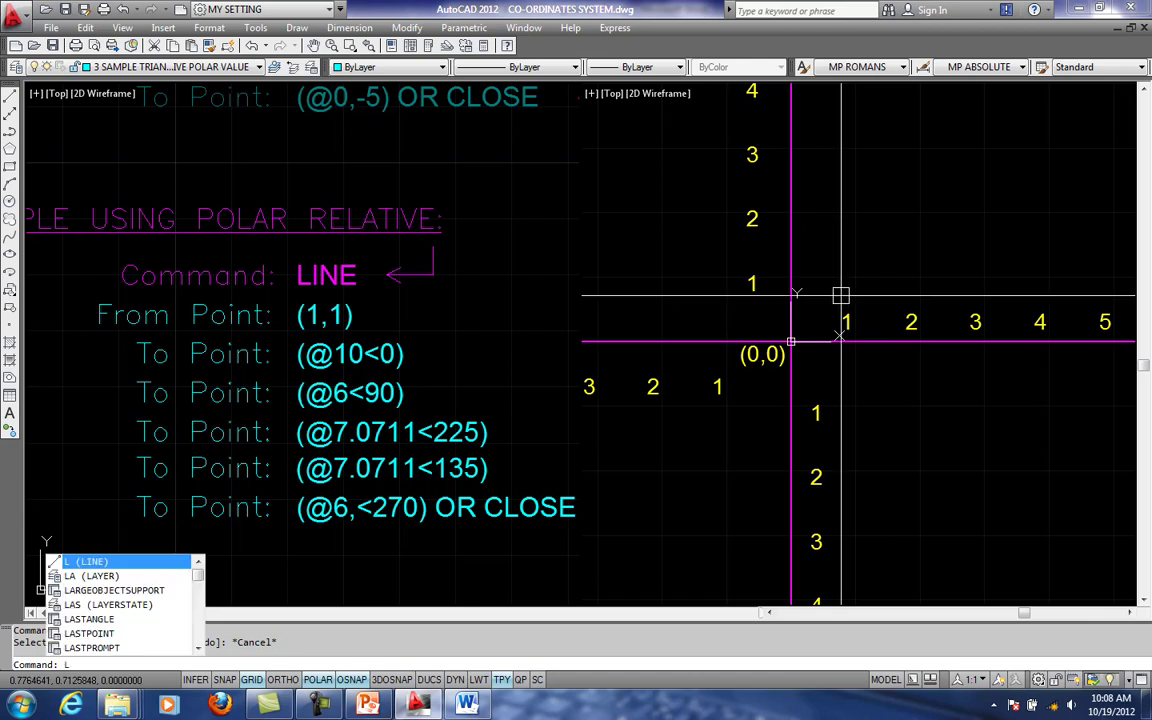
{"action": "key", "text": "BackSpace"}
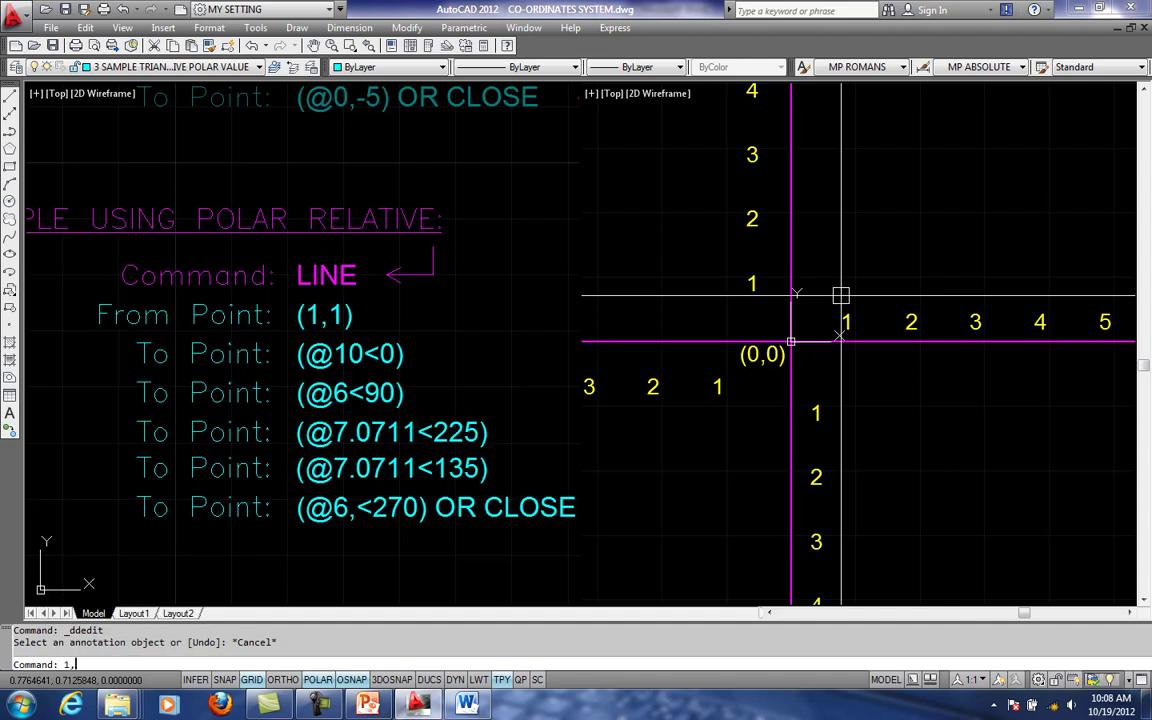
{"action": "key", "text": "Return"}
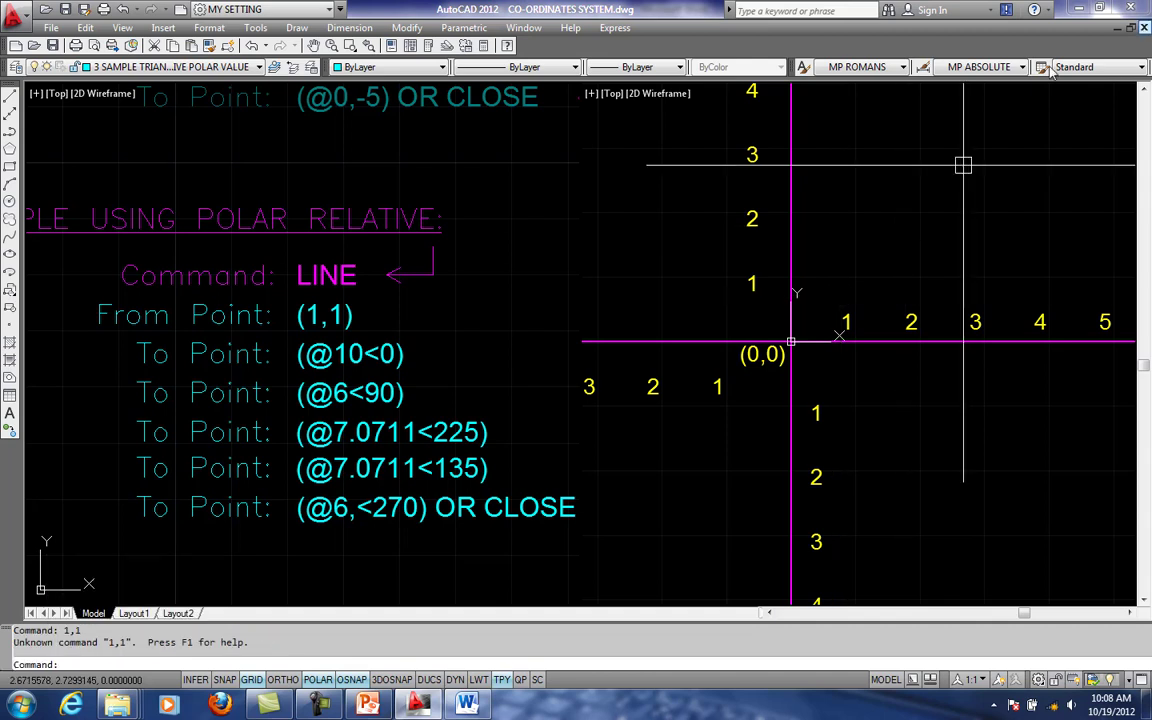
{"action": "key", "text": "Escape"}
{"action": "key", "text": "Escape"}
- Start the polar sample shape with Line, placing its first point at 1,1
{"action": "type", "text": "L"}
{"action": "key", "text": "Return"}
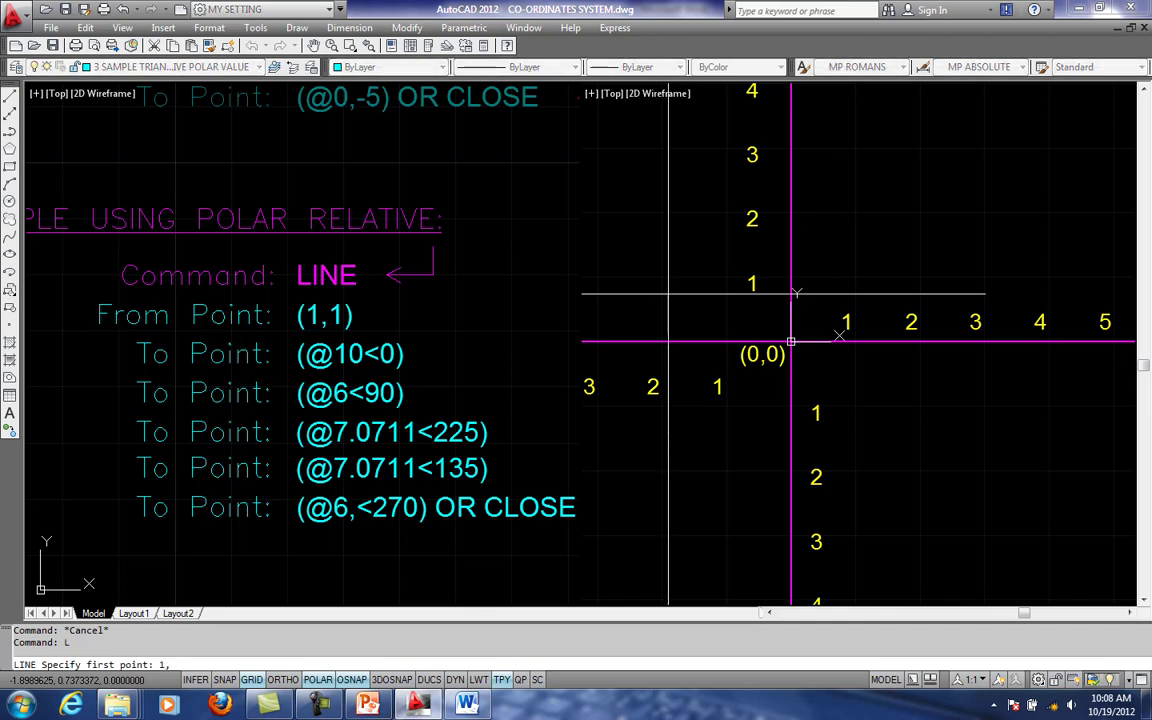
{"action": "type", "text": "1,1"}
{"action": "key", "text": "Return"}
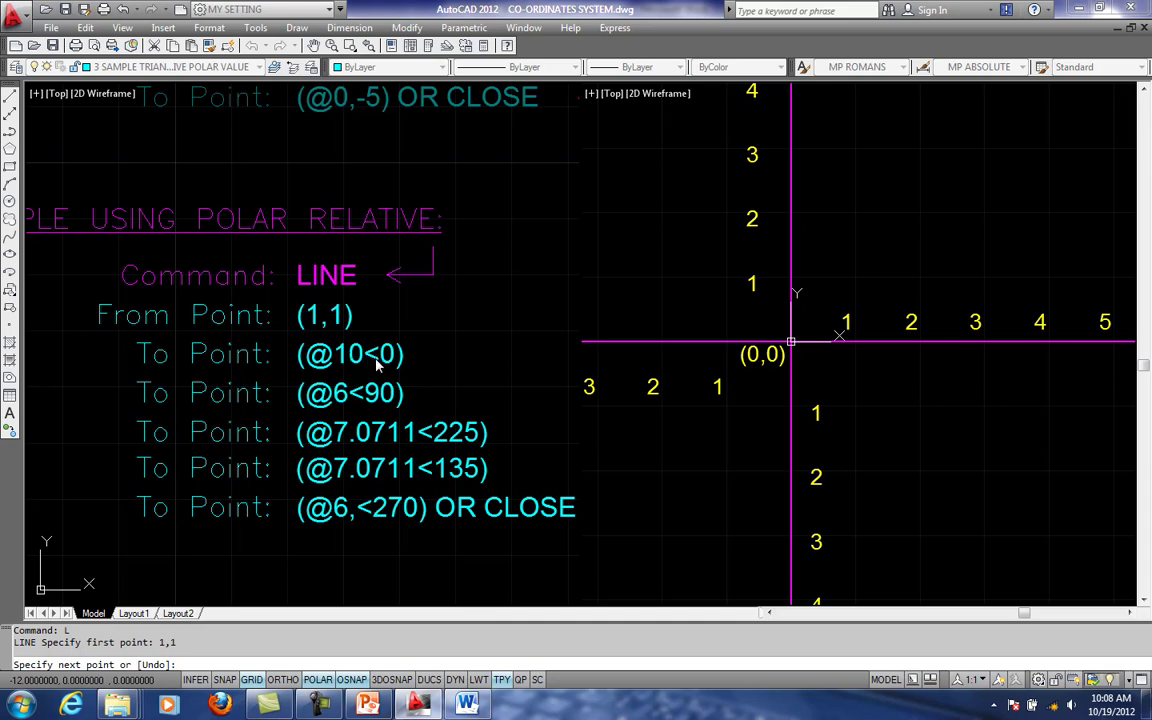
- Check the @D<A polar format in the Word document again, and return to the running Line command in AutoCAD
{"action": "middle_click_drag", "start_coordinate": [861, 309], "coordinate": [823, 325]}
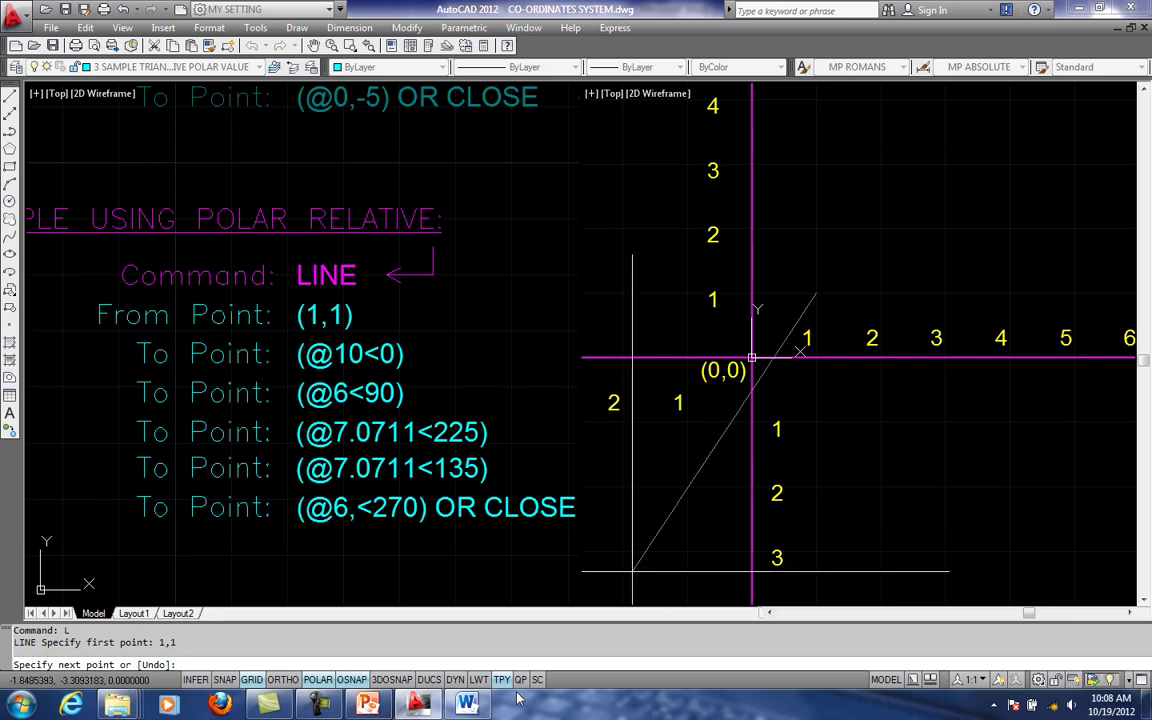
{"action": "left_click", "coordinate": [467, 705]}
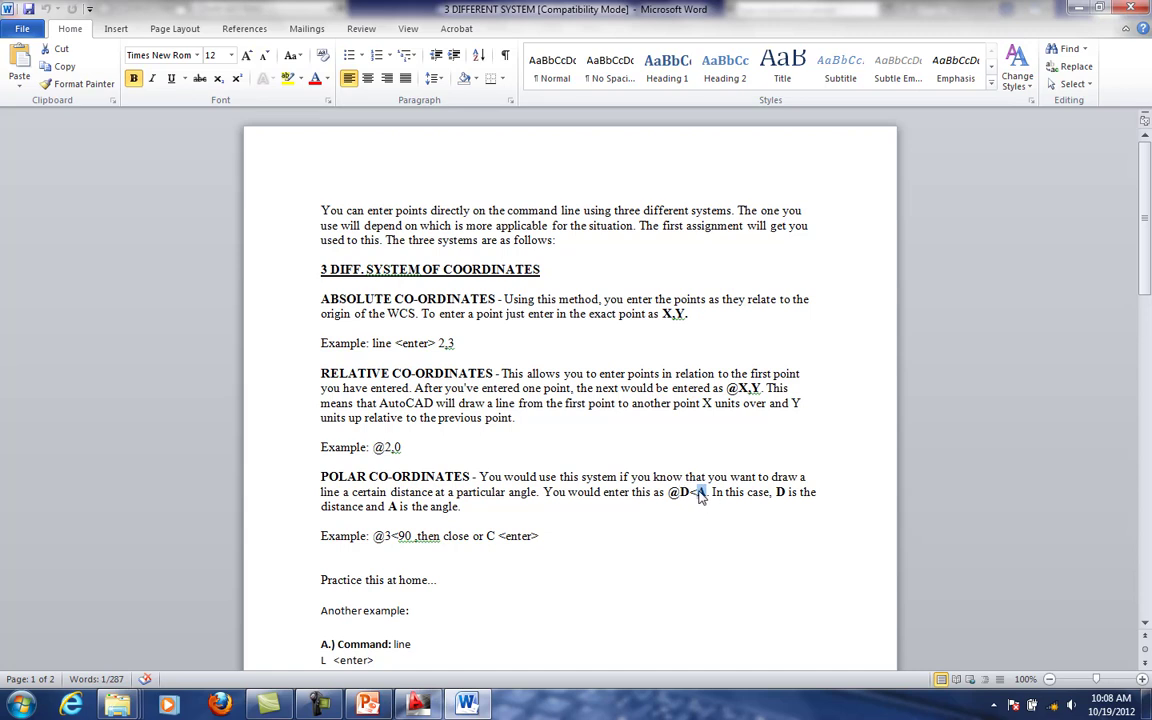
{"action": "left_click", "coordinate": [418, 705]}
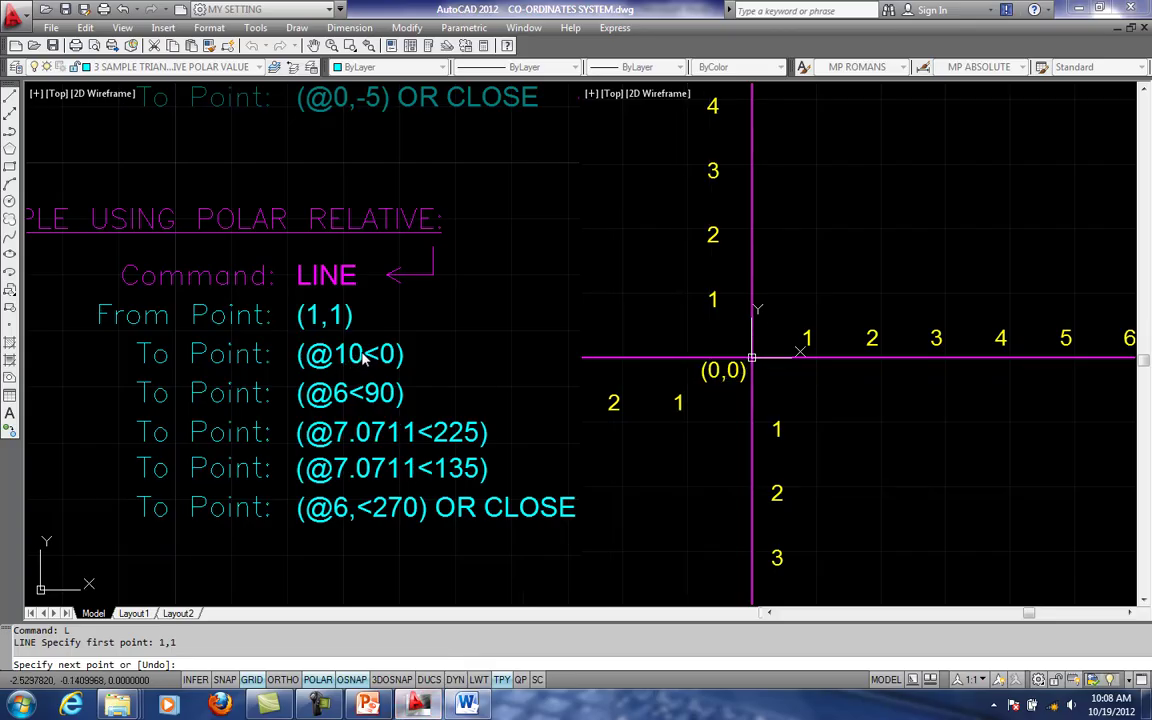
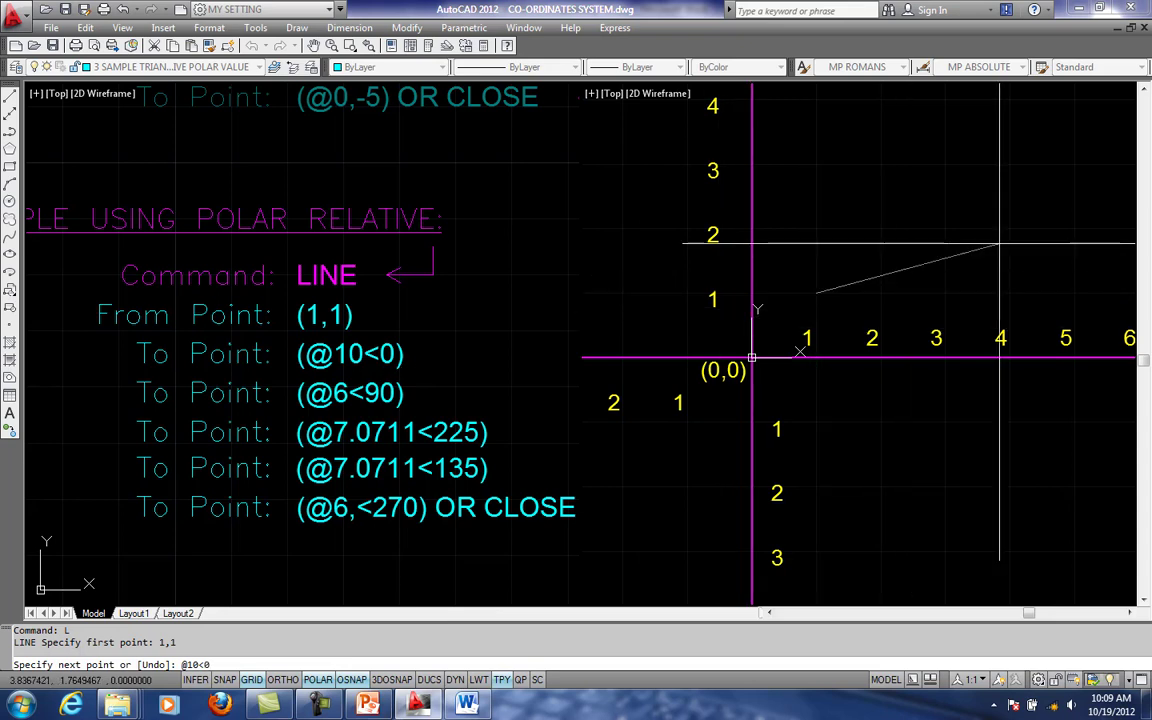
{"action": "scroll", "coordinate": [912, 317], "scroll_direction": "down", "scroll_amount": 1}
{"action": "middle_click_drag", "start_coordinate": [961, 309], "coordinate": [854, 324]}
{"action": "scroll", "coordinate": [830, 336], "scroll_direction": "down", "scroll_amount": 1}
{"action": "middle_click_drag", "start_coordinate": [937, 336], "coordinate": [895, 348]}
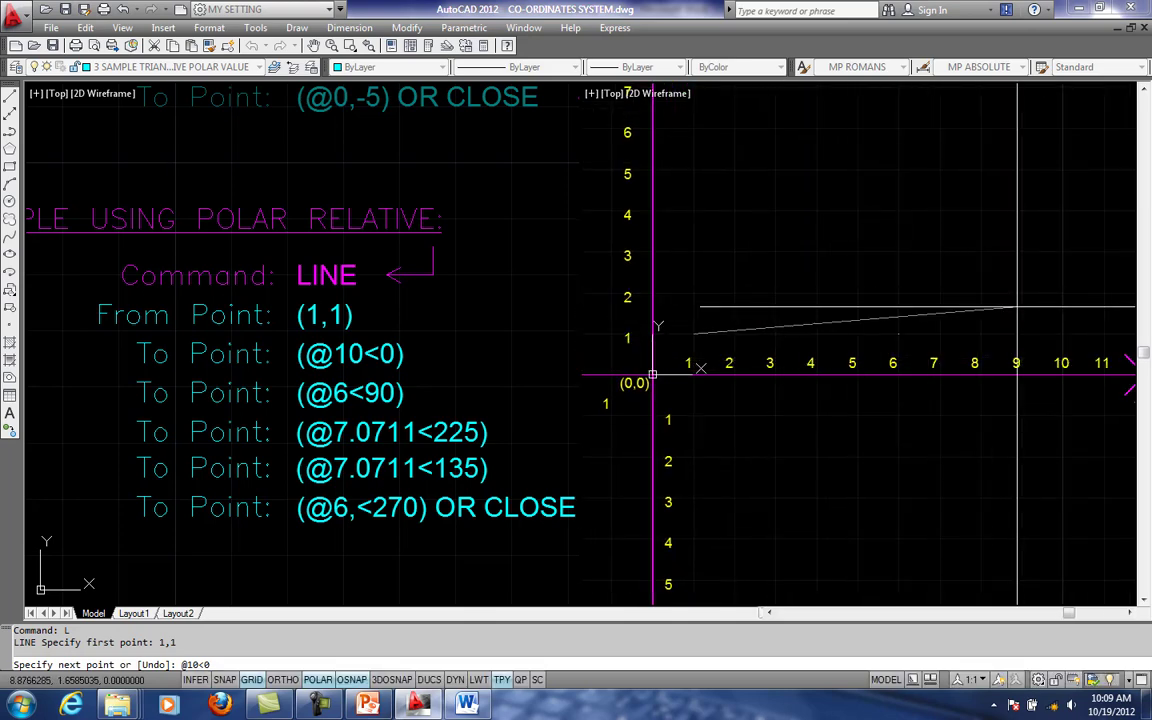
{"action": "middle_click_drag", "start_coordinate": [1016, 307], "coordinate": [965, 311]}
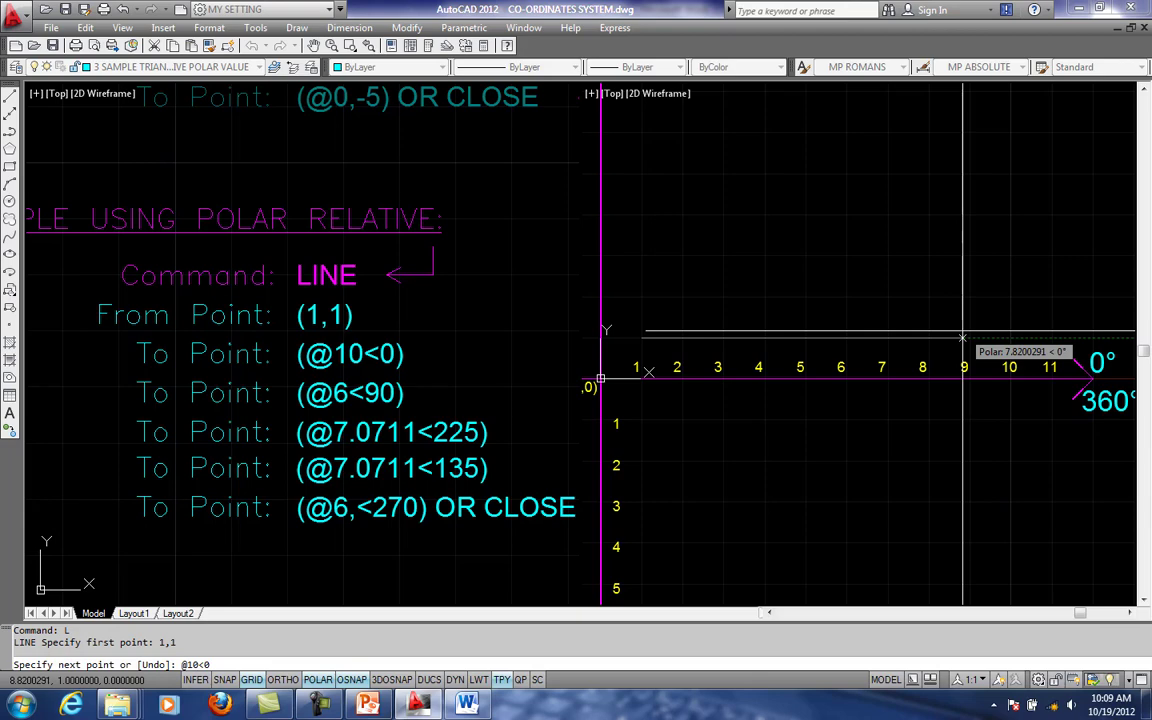
{"action": "scroll", "coordinate": [843, 338], "scroll_direction": "down", "scroll_amount": 2}
{"action": "middle_click_drag", "start_coordinate": [891, 337], "coordinate": [940, 332]}
{"action": "scroll", "coordinate": [941, 332], "scroll_direction": "down", "scroll_amount": 1}
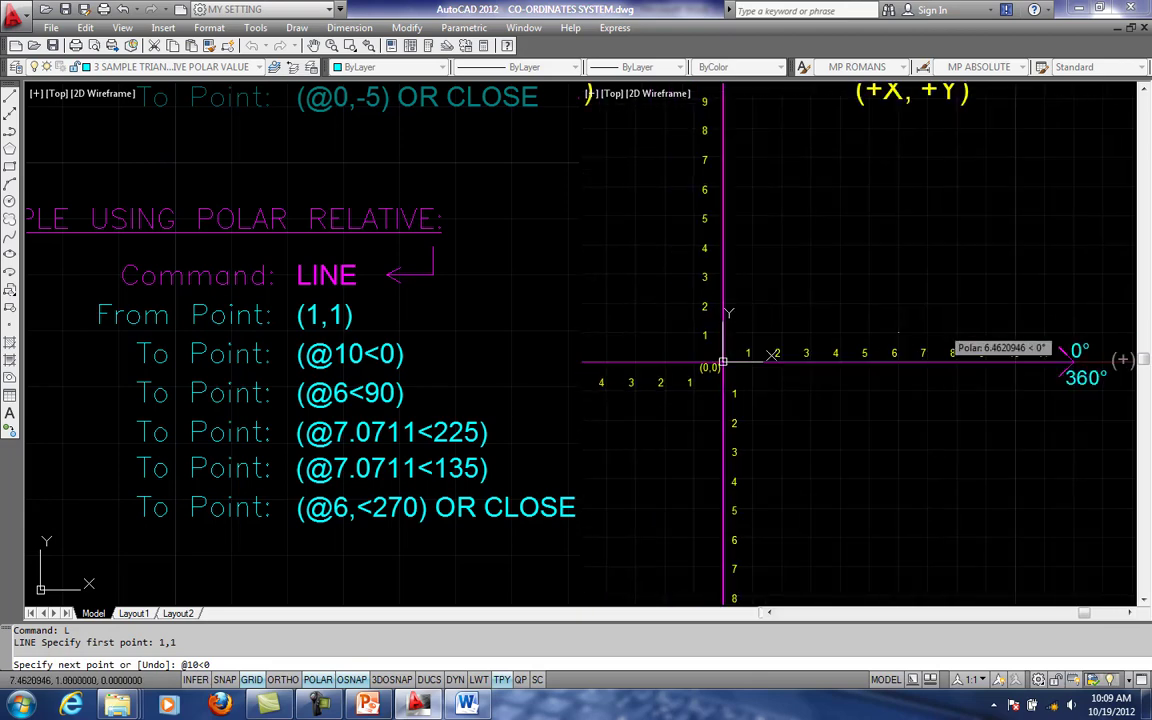
{"action": "scroll", "coordinate": [938, 336], "scroll_direction": "down", "scroll_amount": 1}
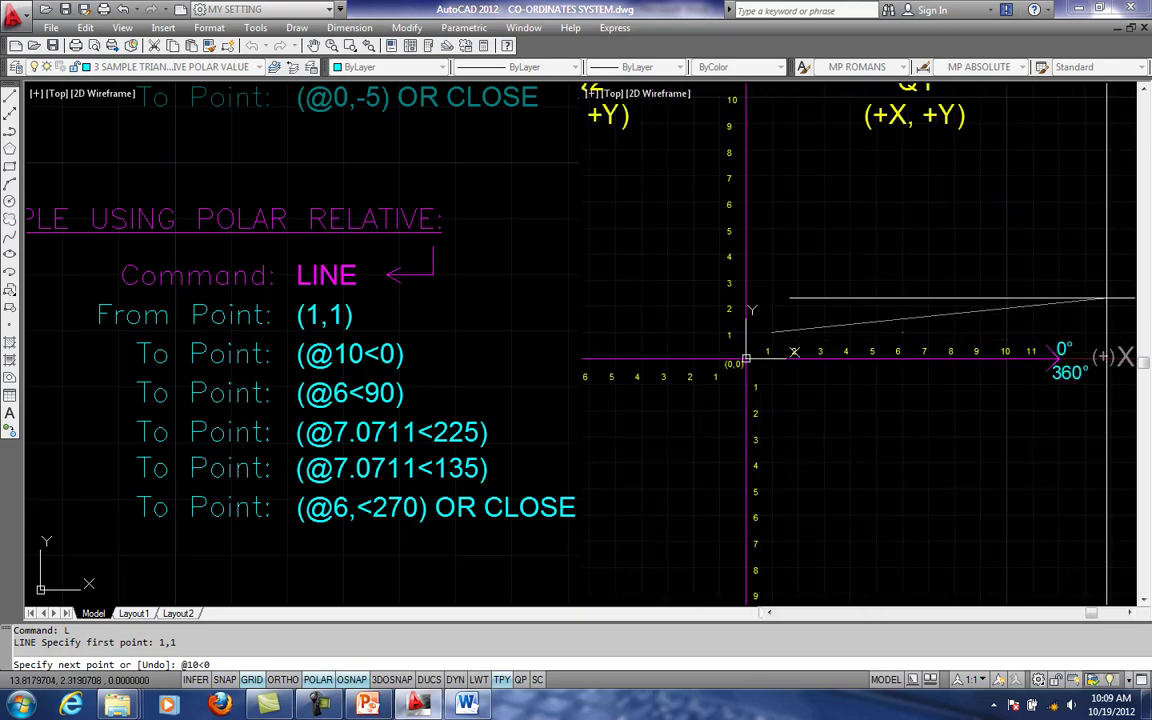
{"action": "middle_click_drag", "start_coordinate": [887, 288], "coordinate": [998, 376]}
{"action": "scroll", "coordinate": [850, 251], "scroll_direction": "down", "scroll_amount": 2}
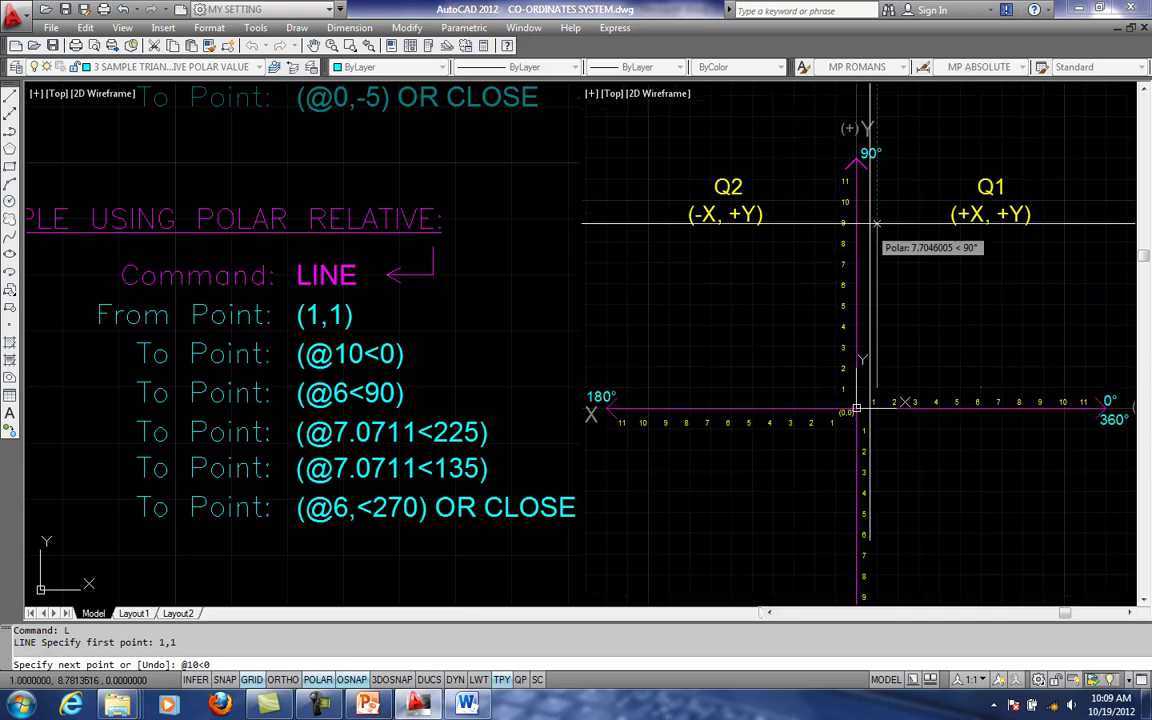
{"action": "middle_click_drag", "start_coordinate": [977, 257], "coordinate": [863, 245]}
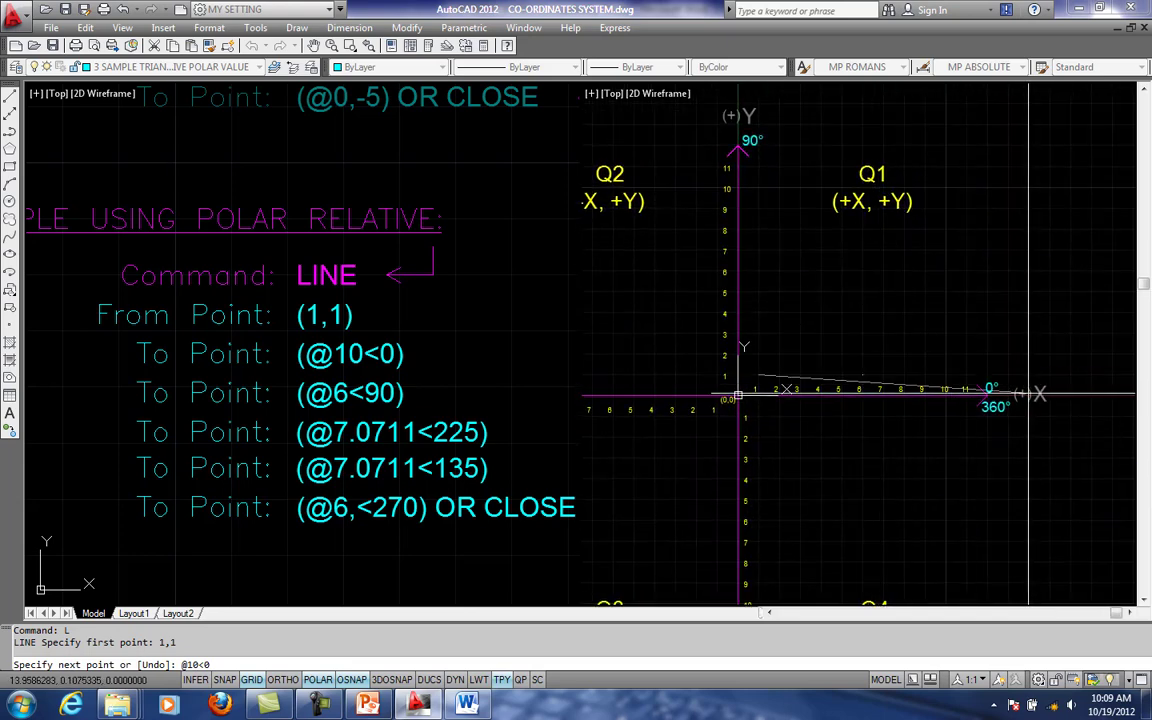
{"action": "middle_click_drag", "start_coordinate": [689, 216], "coordinate": [855, 166]}
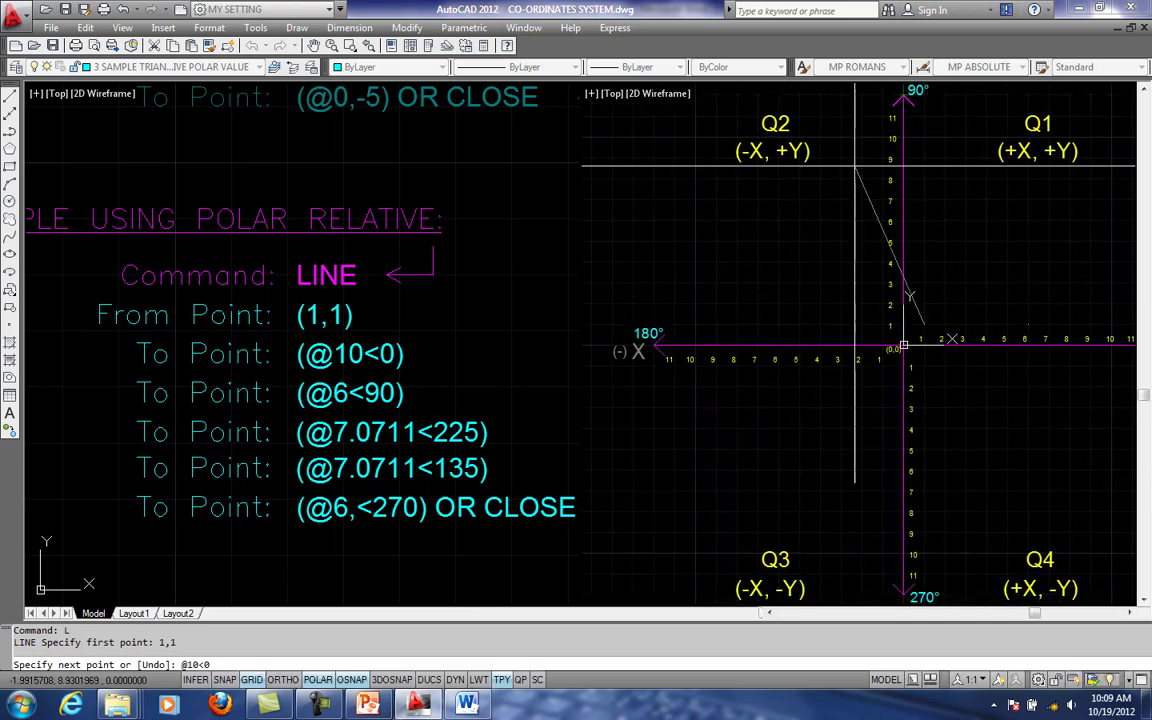
{"action": "middle_click_drag", "start_coordinate": [900, 342], "coordinate": [837, 231]}
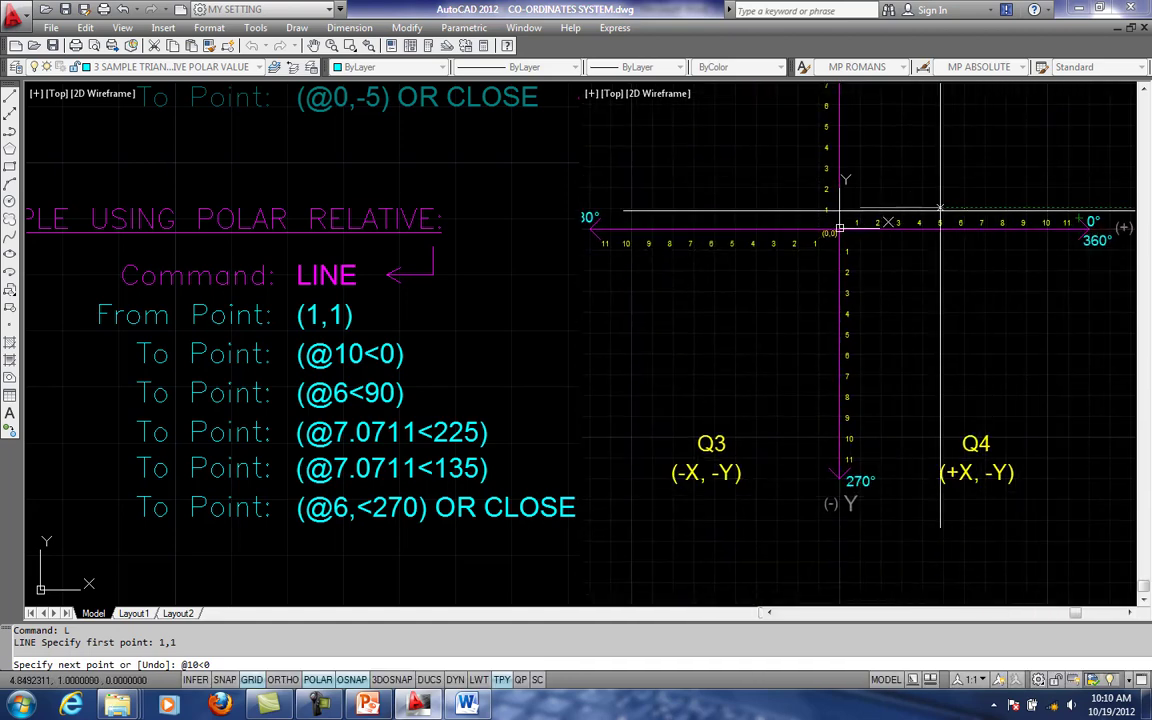
{"action": "middle_click_drag", "start_coordinate": [919, 265], "coordinate": [885, 366]}
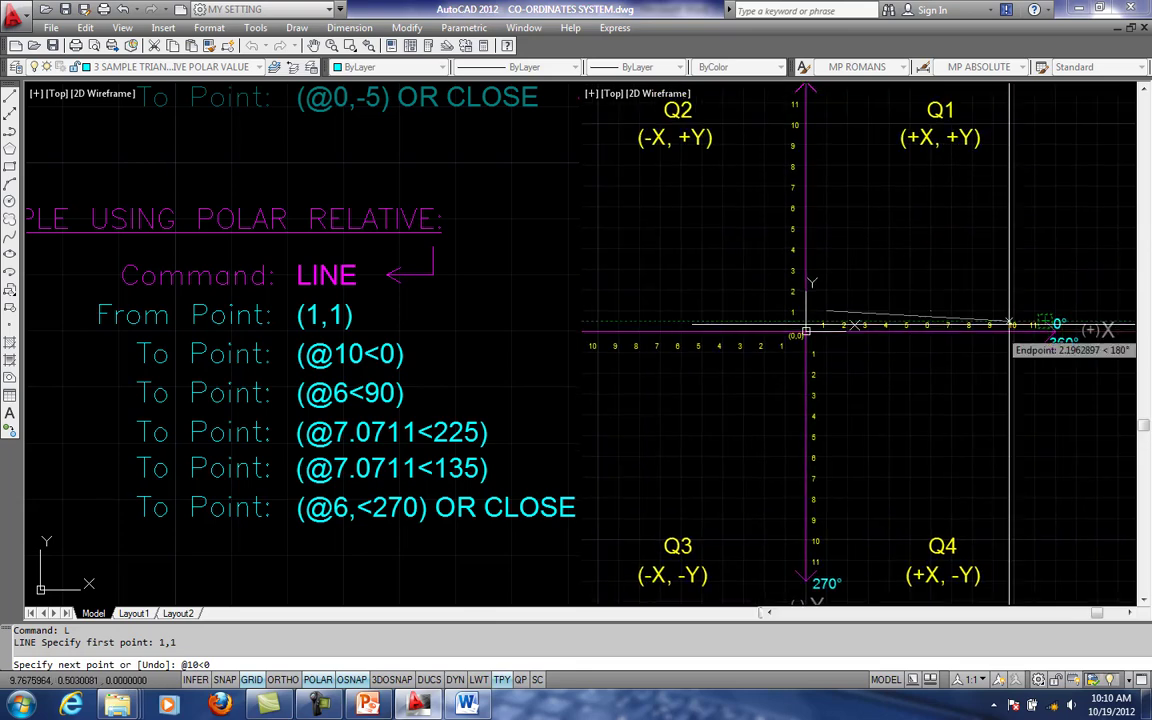
{"action": "scroll", "coordinate": [1007, 324], "scroll_direction": "up", "scroll_amount": 1}
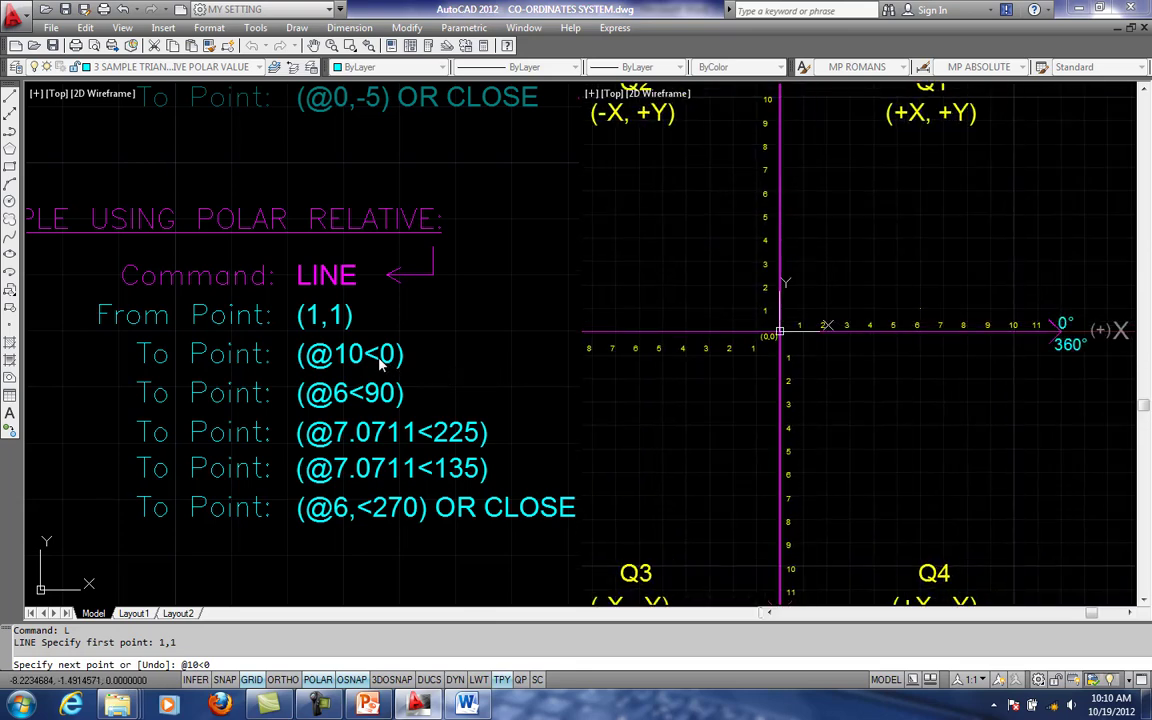
{"action": "middle_click_drag", "start_coordinate": [1001, 295], "coordinate": [959, 292]}
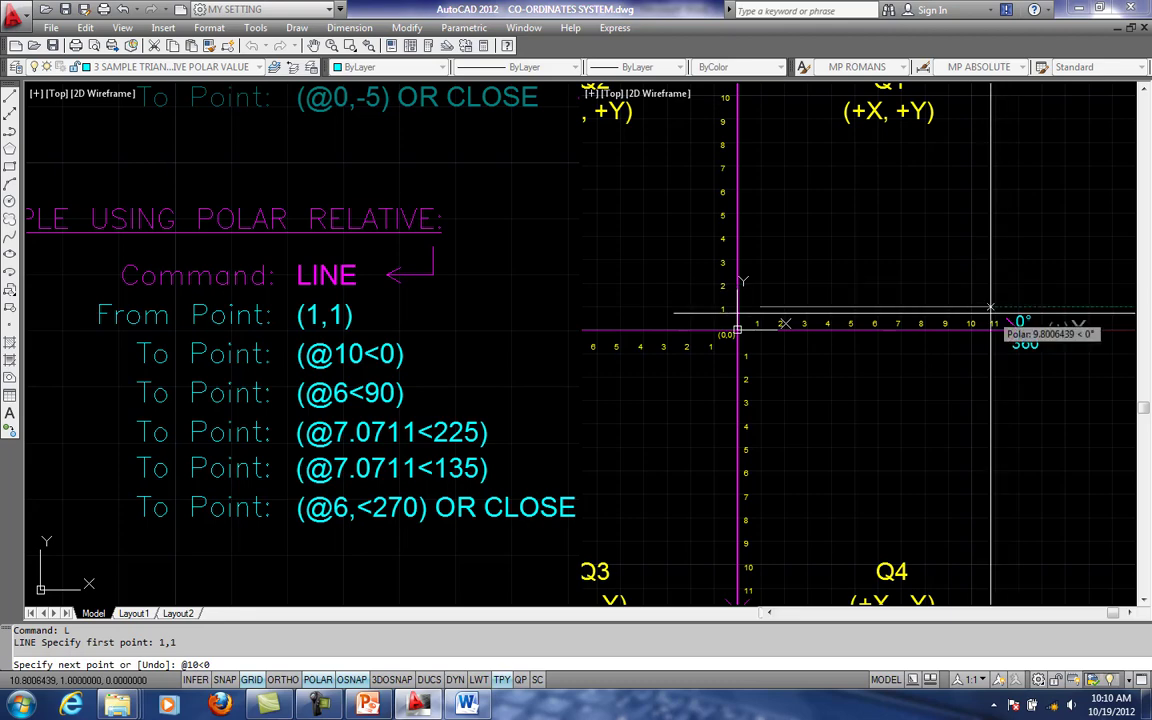
{"action": "key", "text": "Return"}
{"action": "scroll", "coordinate": [995, 307], "scroll_direction": "up", "scroll_amount": 2}
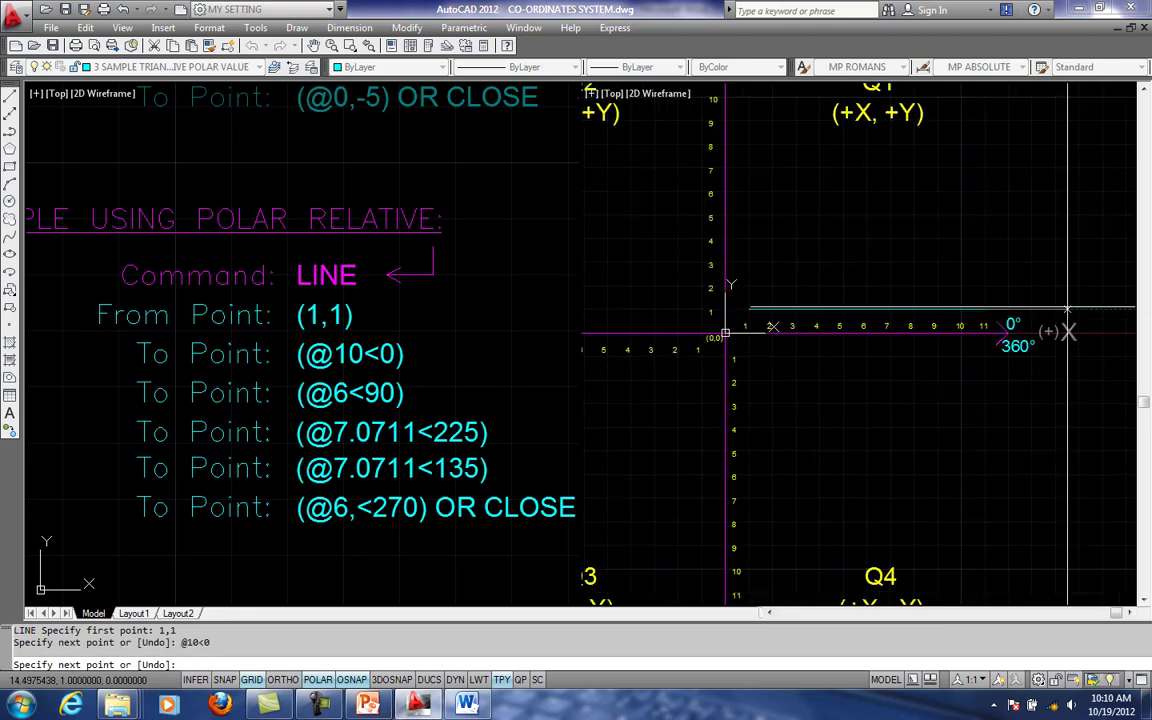
{"action": "scroll", "coordinate": [984, 333], "scroll_direction": "up", "scroll_amount": 1}
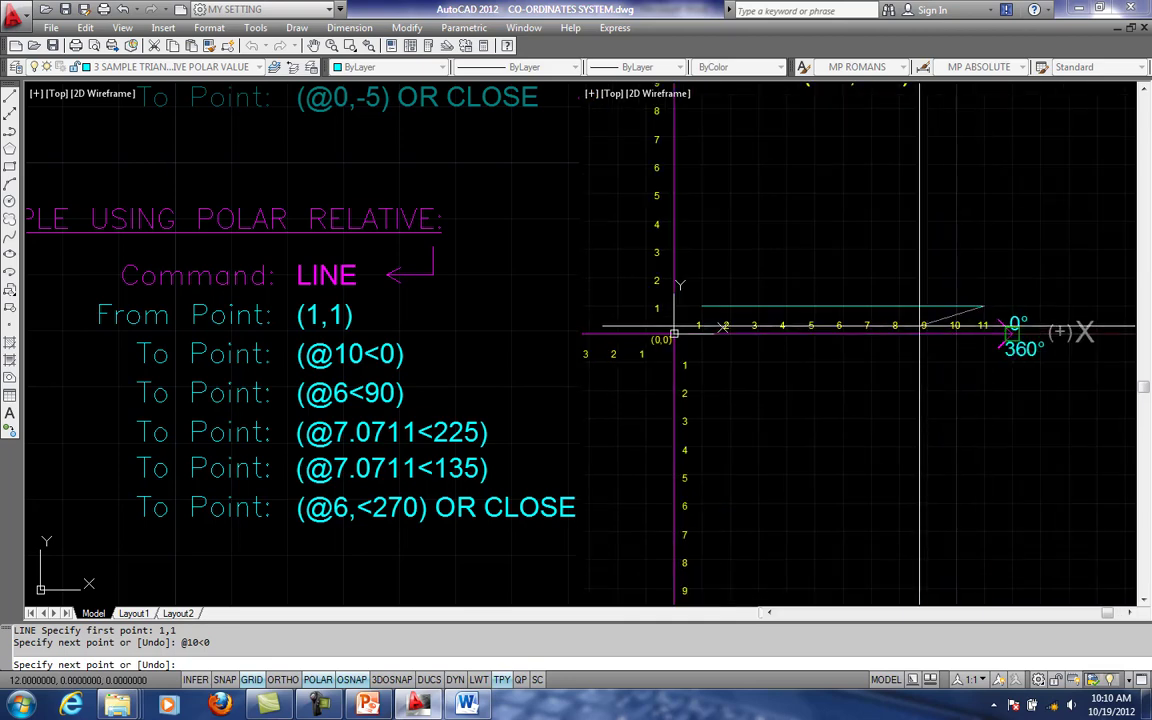
{"action": "middle_click_drag", "start_coordinate": [921, 307], "coordinate": [859, 287]}
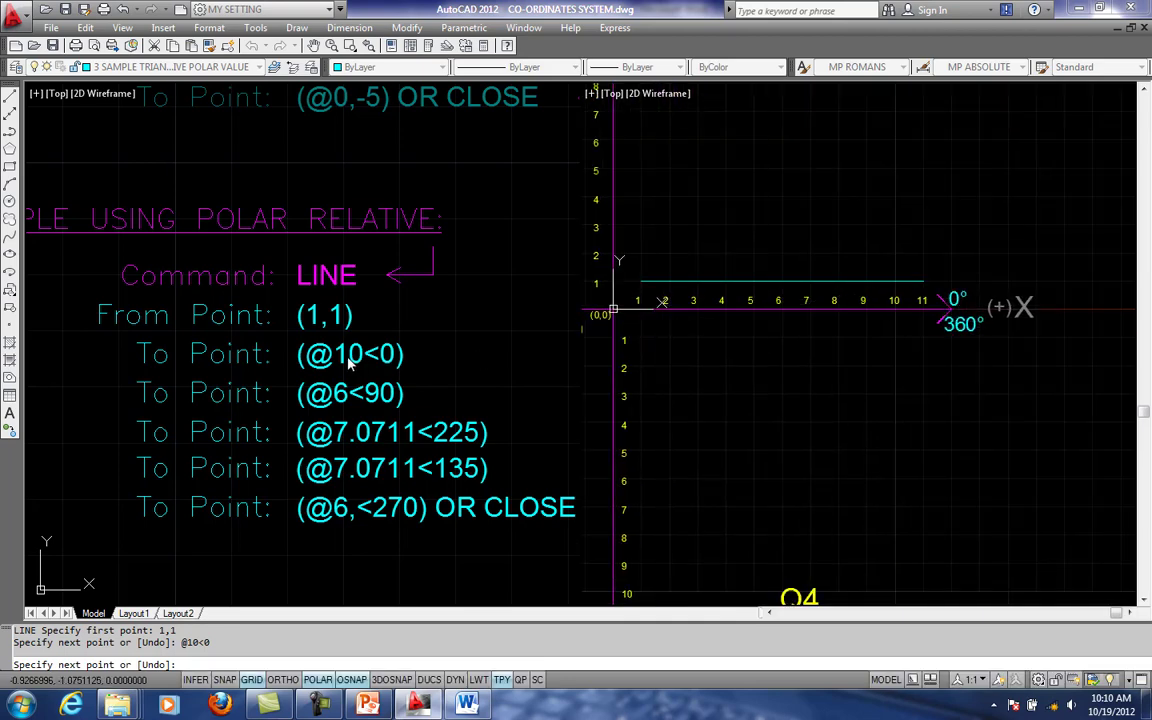
- Draw the second segment of the polar sample upward from the end of the horizontal line, using @6<90
{"action": "scroll", "coordinate": [651, 305], "scroll_direction": "up", "scroll_amount": 2}
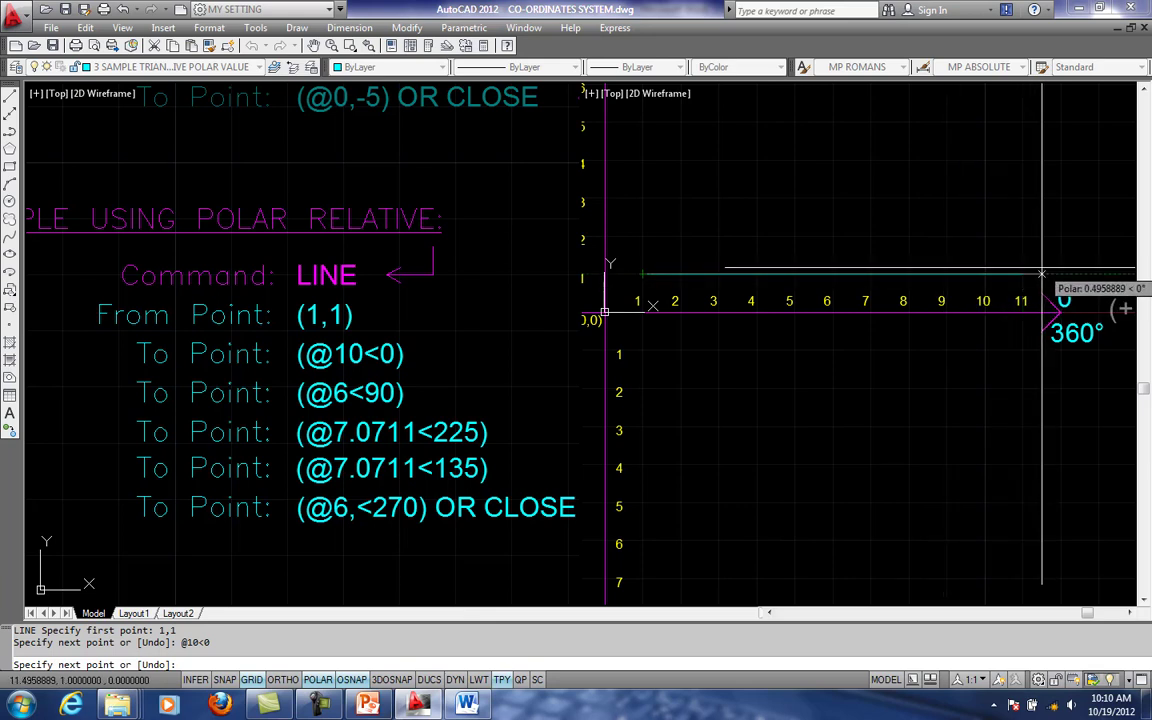
{"action": "scroll", "coordinate": [920, 296], "scroll_direction": "down", "scroll_amount": 1}
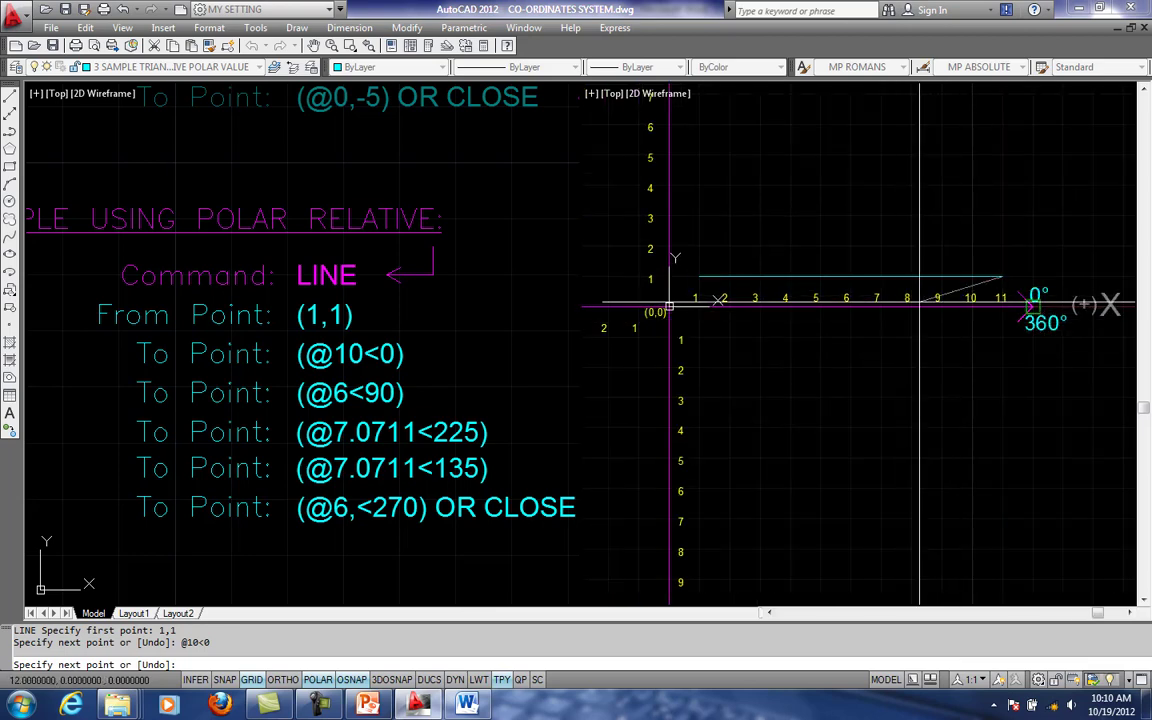
{"action": "middle_click_drag", "start_coordinate": [857, 298], "coordinate": [872, 332]}
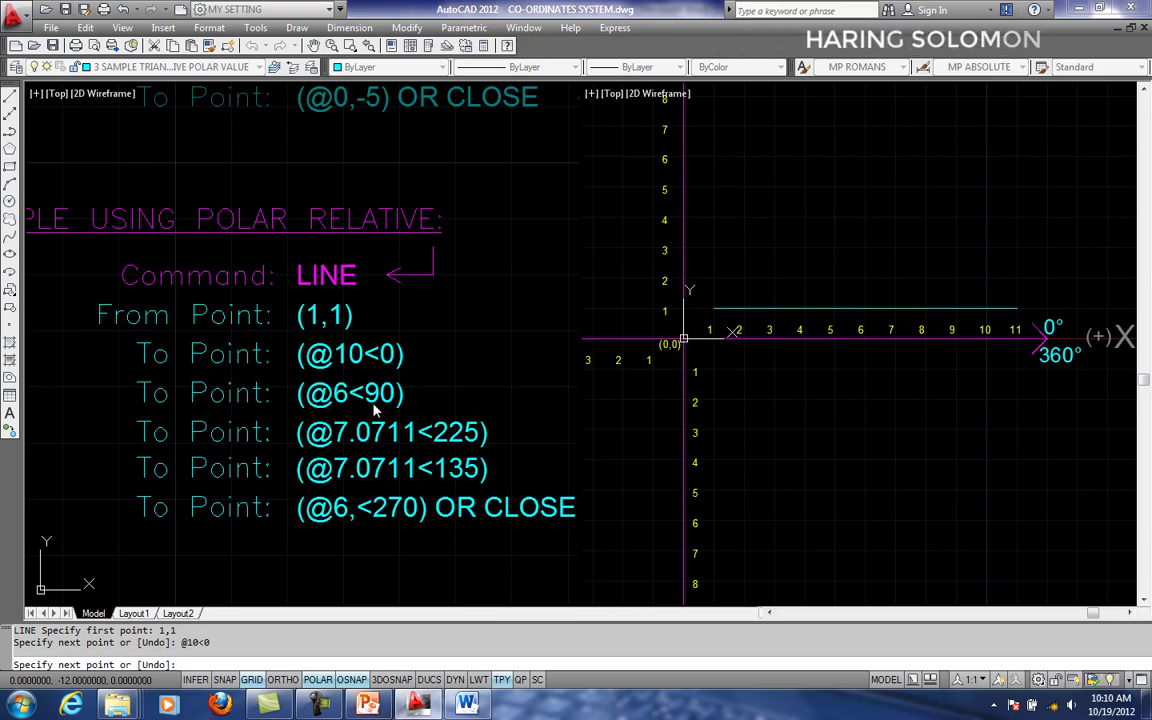
{"action": "scroll", "coordinate": [780, 390], "scroll_direction": "down", "scroll_amount": 1}
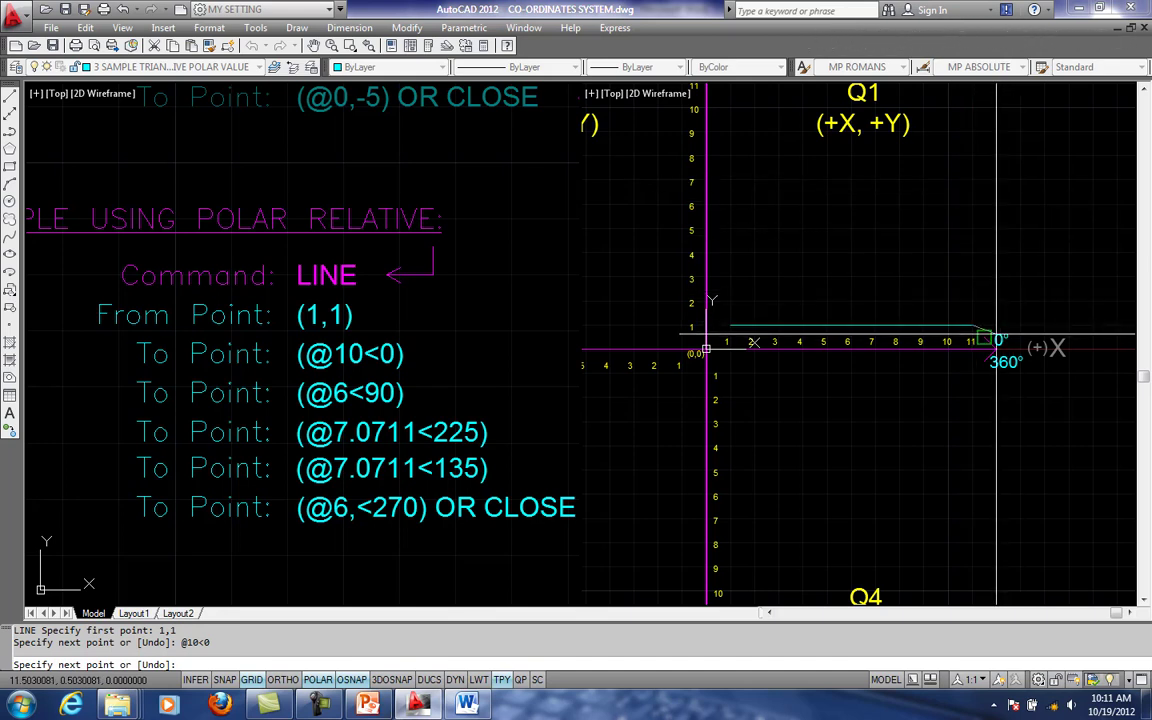
{"action": "scroll", "coordinate": [972, 326], "scroll_direction": "up", "scroll_amount": 1}
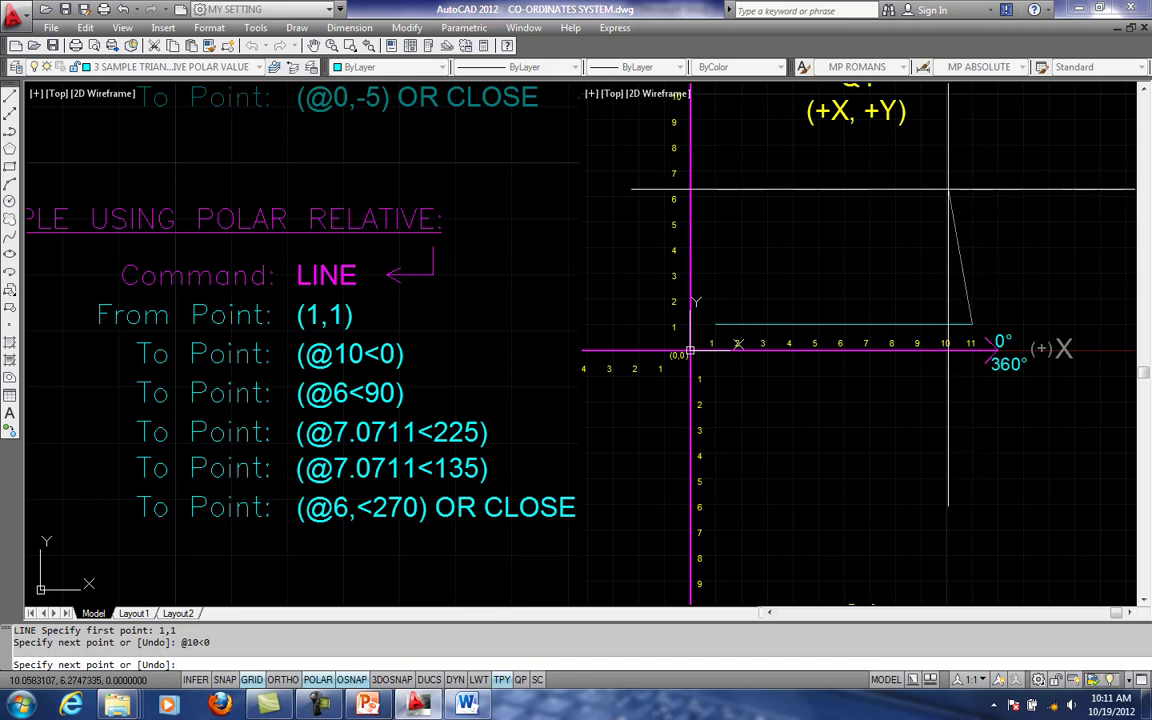
{"action": "middle_click_drag", "start_coordinate": [1010, 204], "coordinate": [931, 208]}
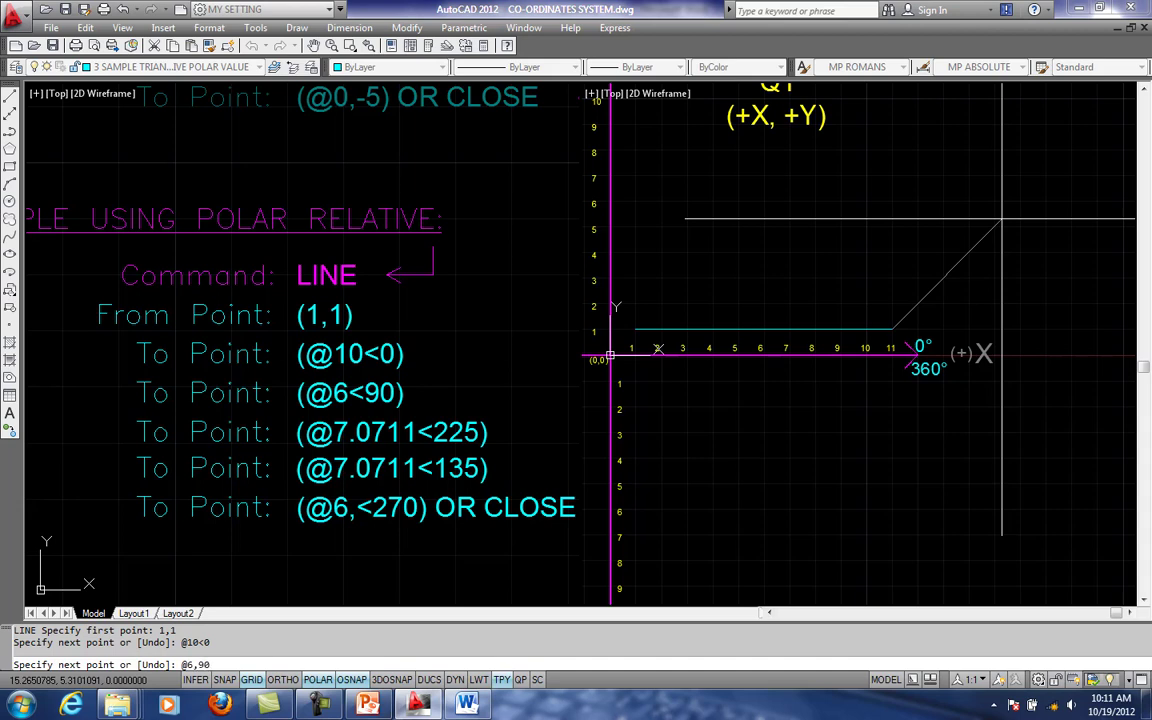
{"action": "scroll", "coordinate": [905, 300], "scroll_direction": "down", "scroll_amount": 1}
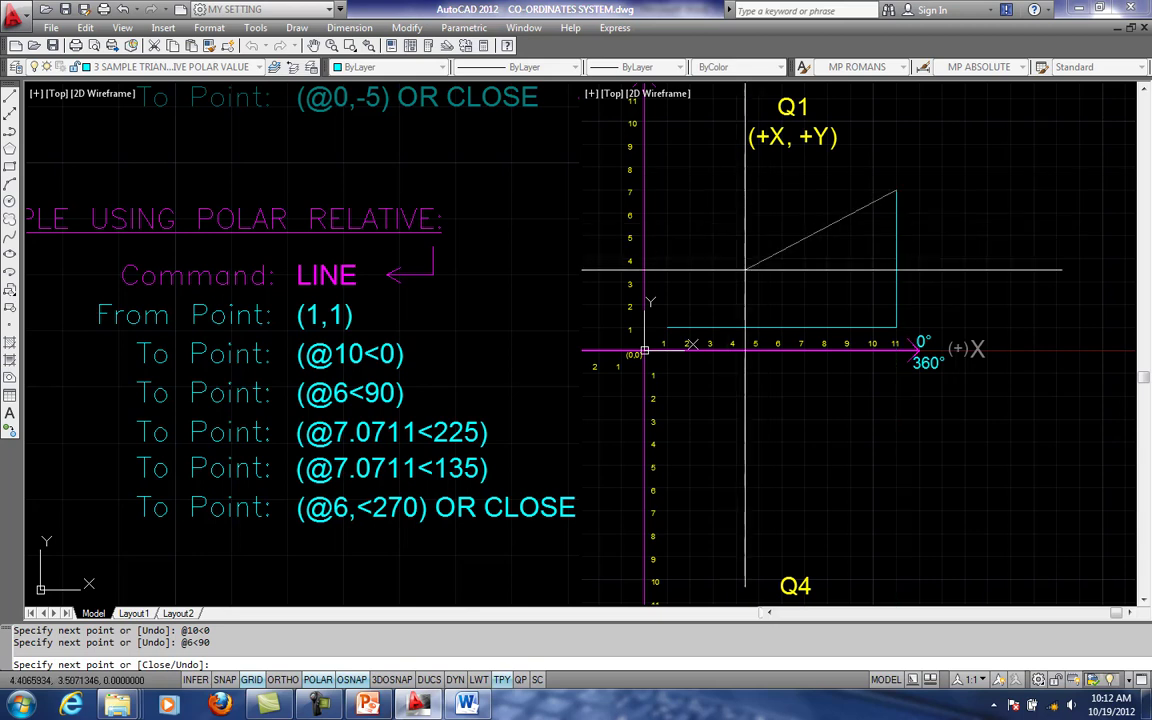
- Examine the vertical segment's ends on the numbered axes and the quadrant angles that give the direction of the @7.0711<225 entry
{"action": "scroll", "coordinate": [850, 275], "scroll_direction": "up", "scroll_amount": 2}
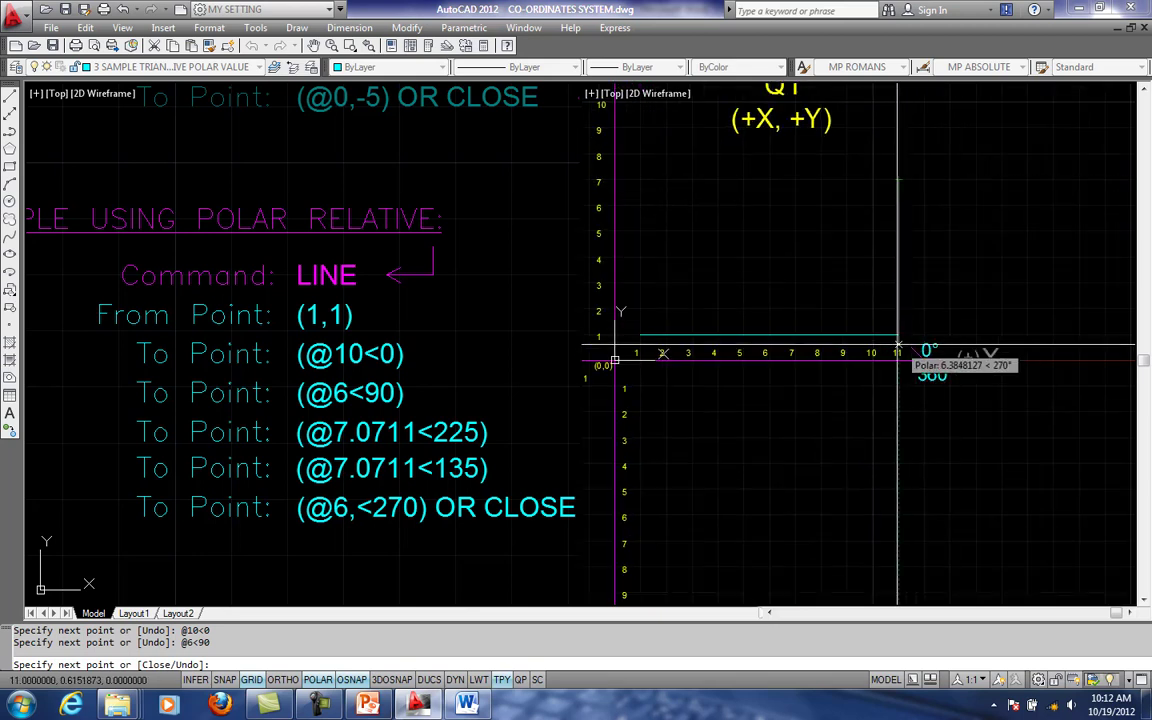
{"action": "scroll", "coordinate": [929, 328], "scroll_direction": "up", "scroll_amount": 1}
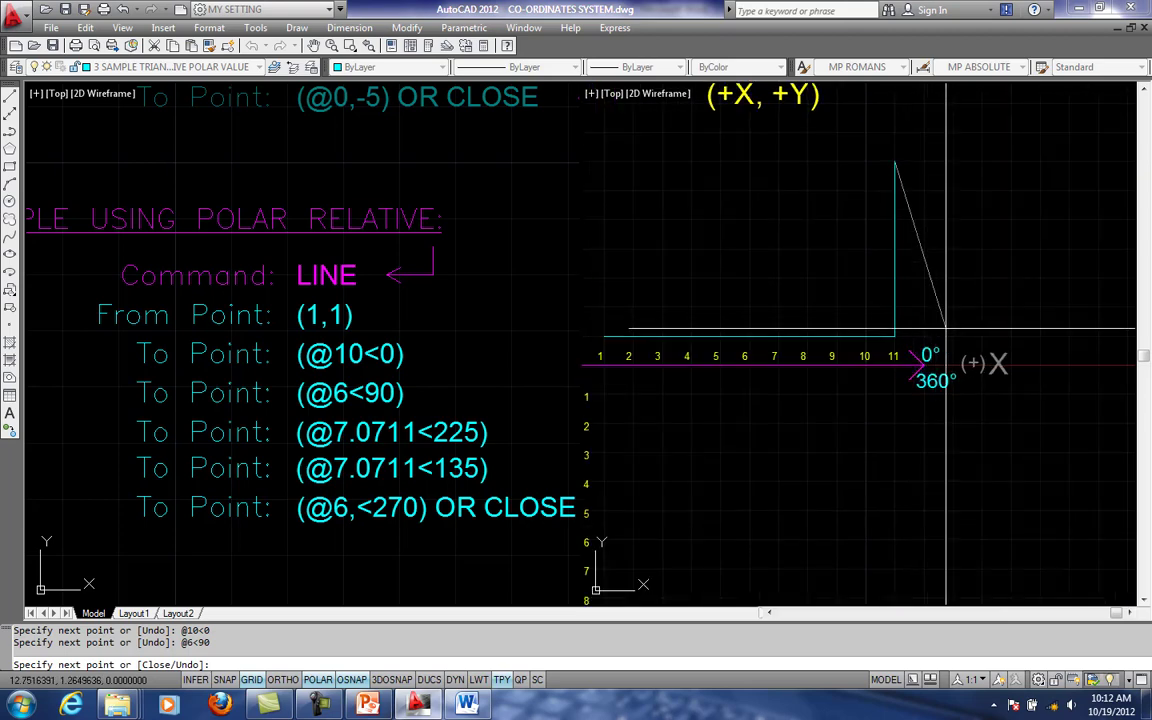
{"action": "scroll", "coordinate": [906, 317], "scroll_direction": "up", "scroll_amount": 2}
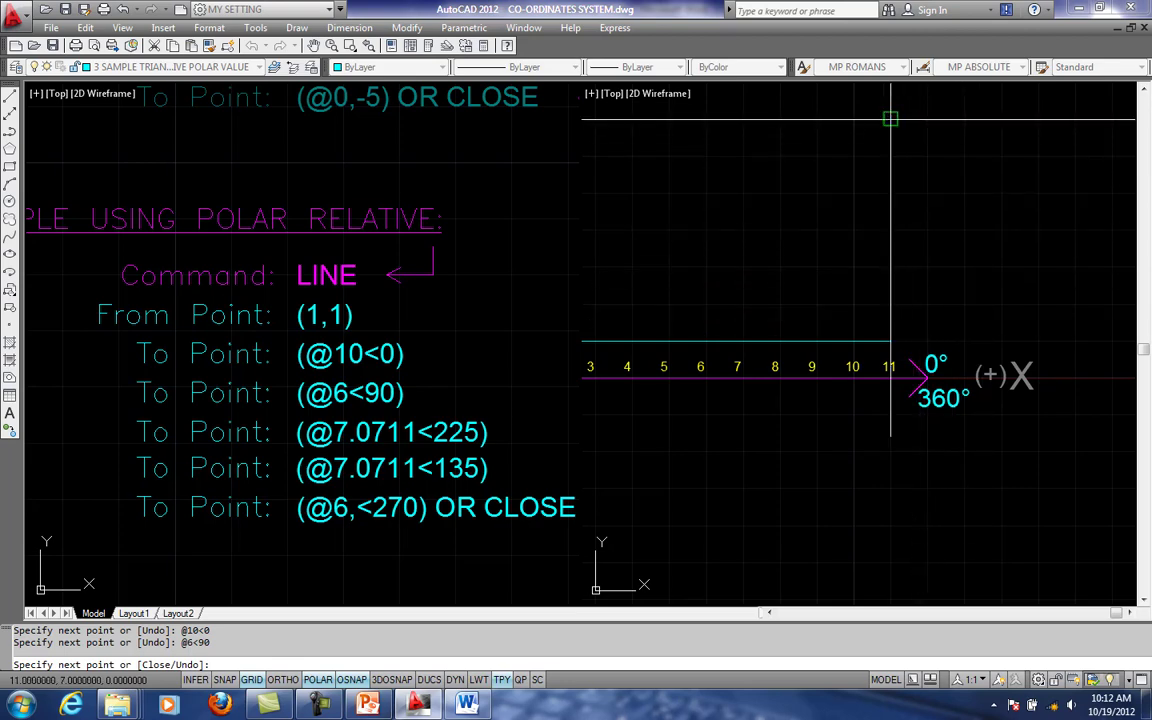
{"action": "scroll", "coordinate": [900, 150], "scroll_direction": "down", "scroll_amount": 1}
{"action": "scroll", "coordinate": [937, 181], "scroll_direction": "down", "scroll_amount": 3}
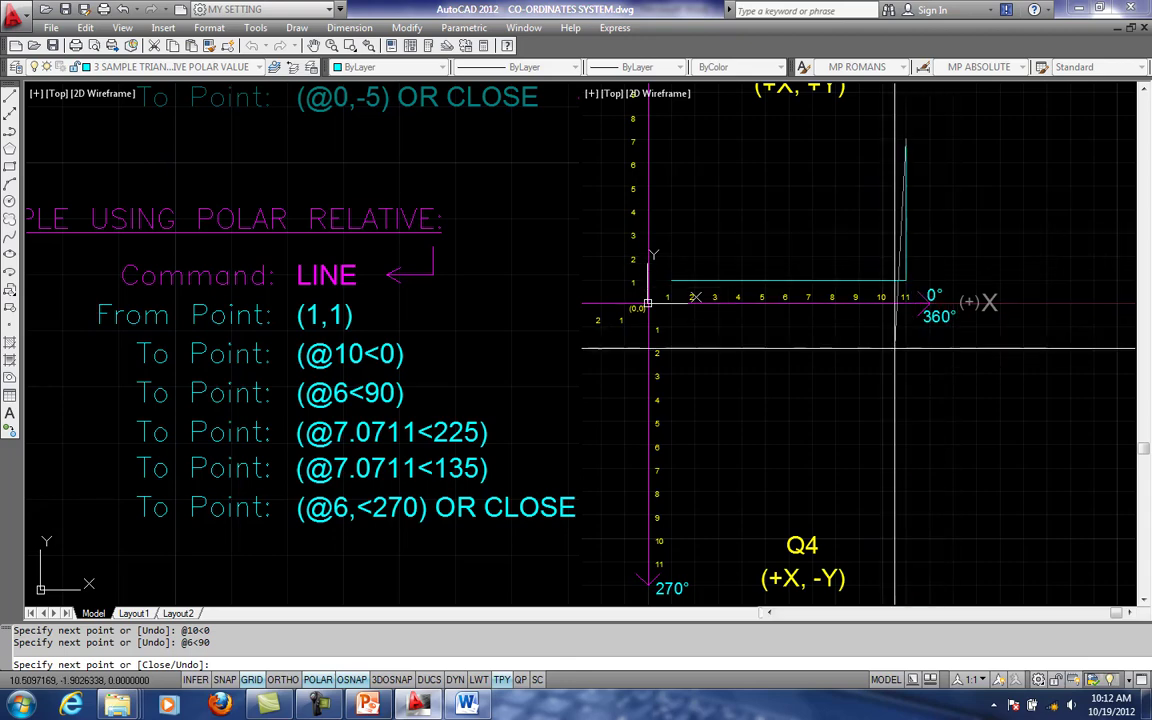
{"action": "scroll", "coordinate": [881, 349], "scroll_direction": "down", "scroll_amount": 3}
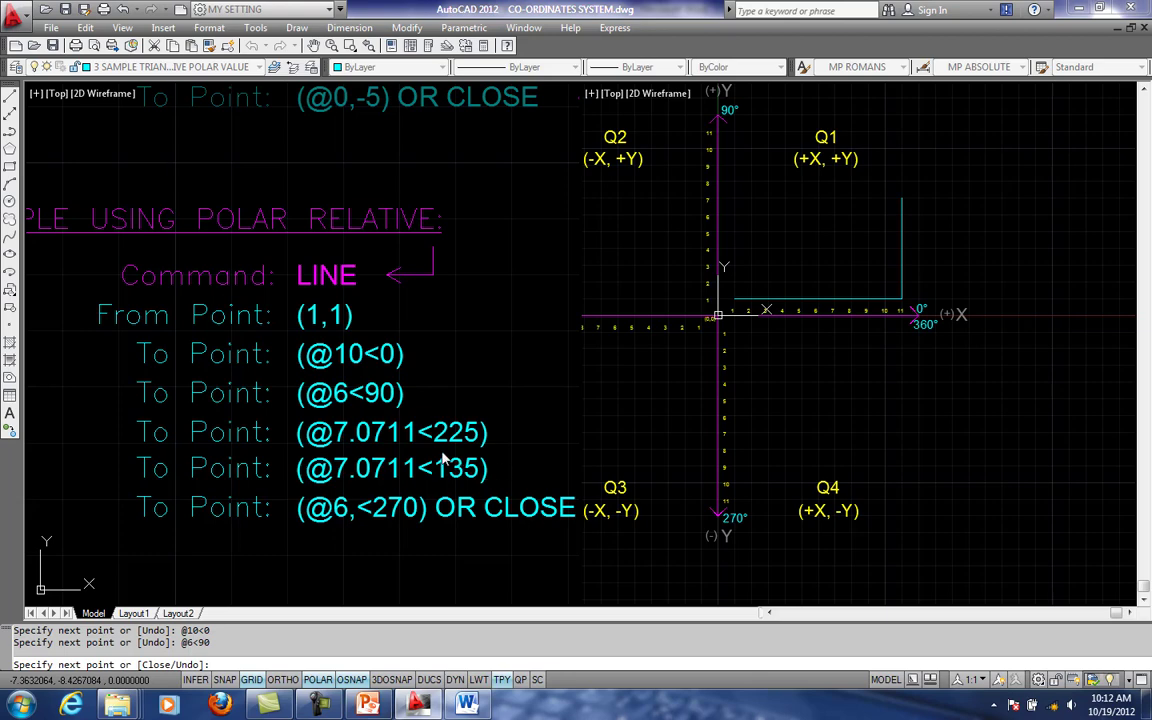
{"action": "scroll", "coordinate": [831, 271], "scroll_direction": "down", "scroll_amount": 1}
{"action": "middle_click_drag", "start_coordinate": [831, 271], "coordinate": [879, 314]}
{"action": "scroll", "coordinate": [879, 314], "scroll_direction": "down", "scroll_amount": 1}
{"action": "scroll", "coordinate": [879, 314], "scroll_direction": "up", "scroll_amount": 1}
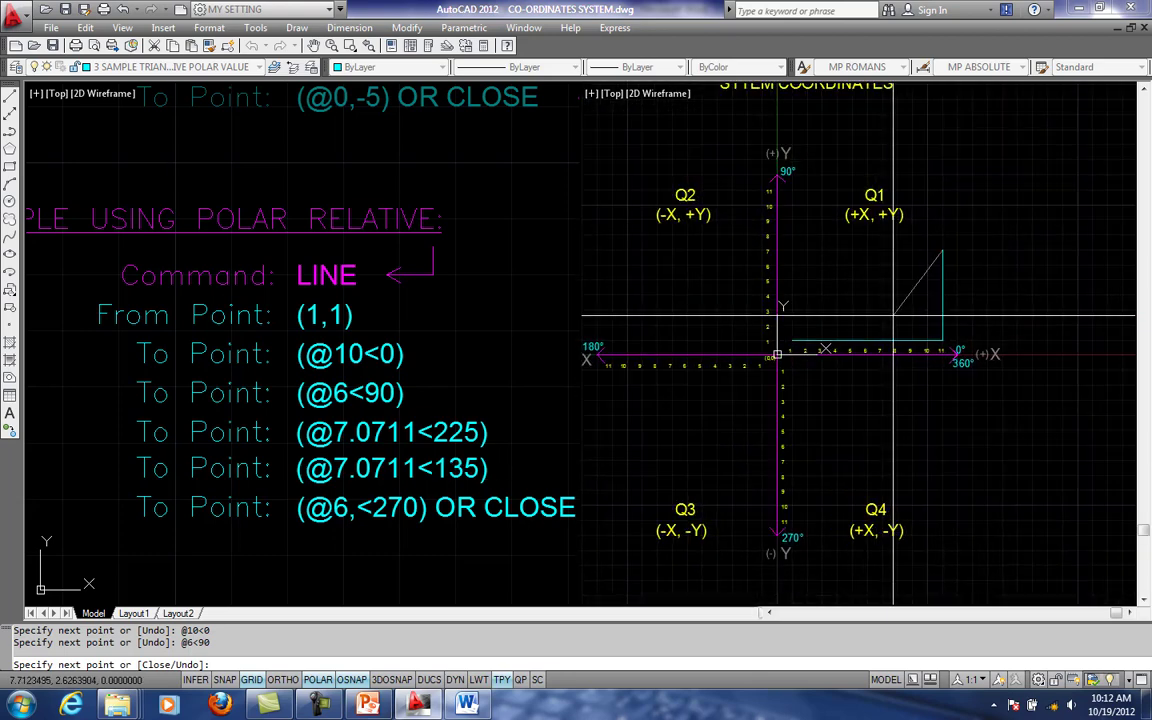
- Draw the third segment of the polar sample diagonally down from the vertical line's upper end, using @7.0711<225
{"action": "type", "text": "@"}
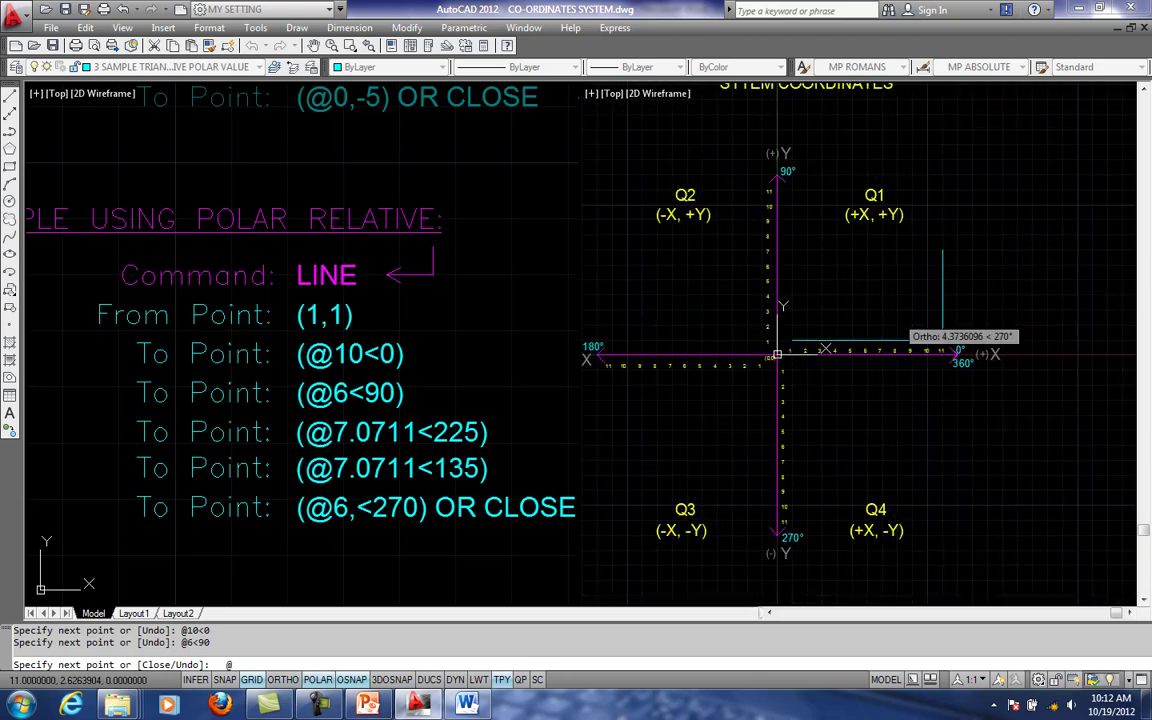
{"action": "type", "text": "7.0711<225"}
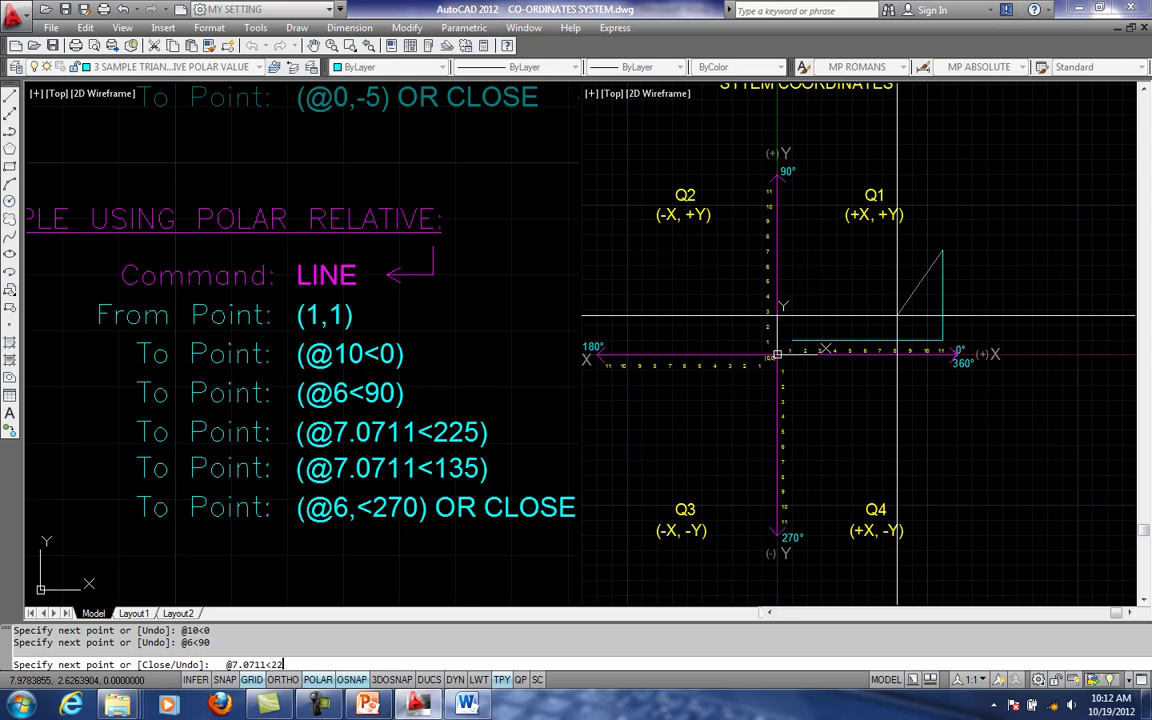
{"action": "left_click", "coordinate": [336, 707]}
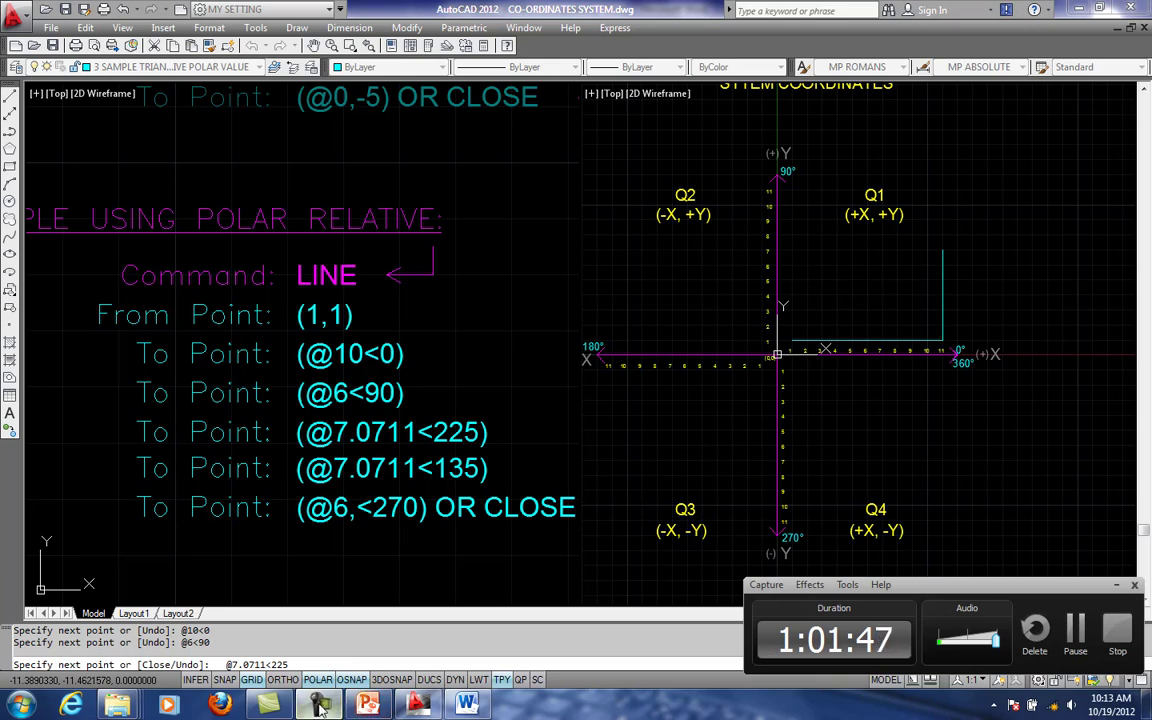
{"action": "left_click", "coordinate": [320, 707]}
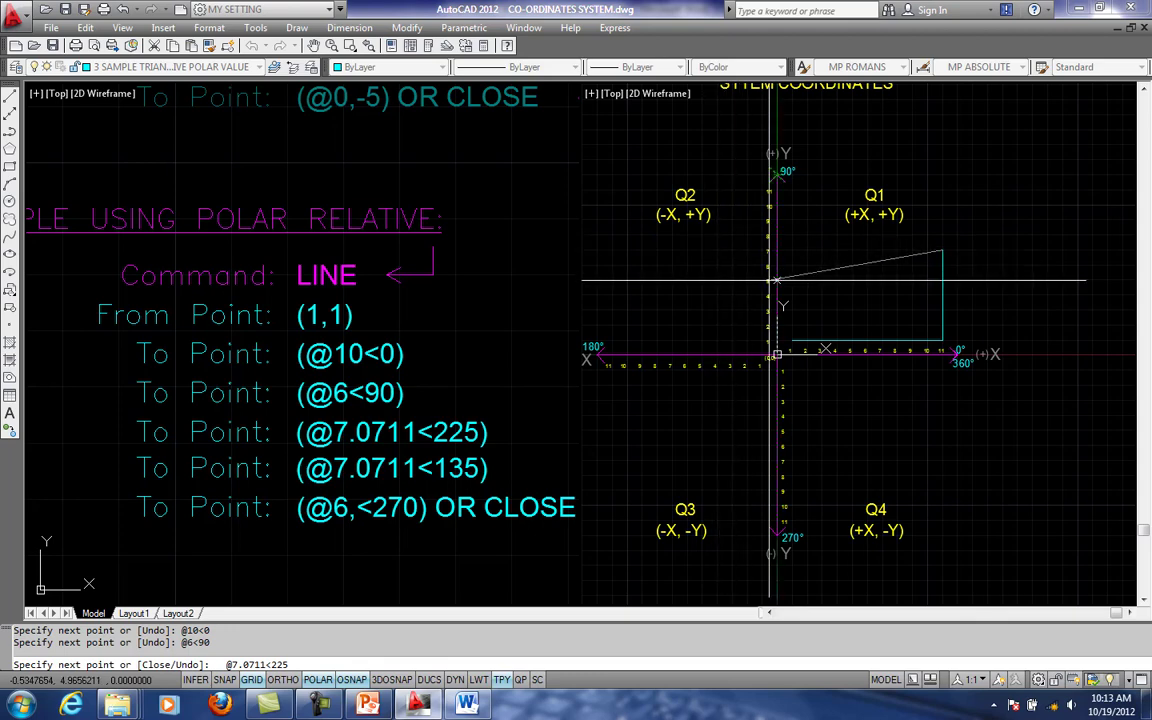
{"action": "middle_click_drag", "start_coordinate": [774, 278], "coordinate": [837, 234]}
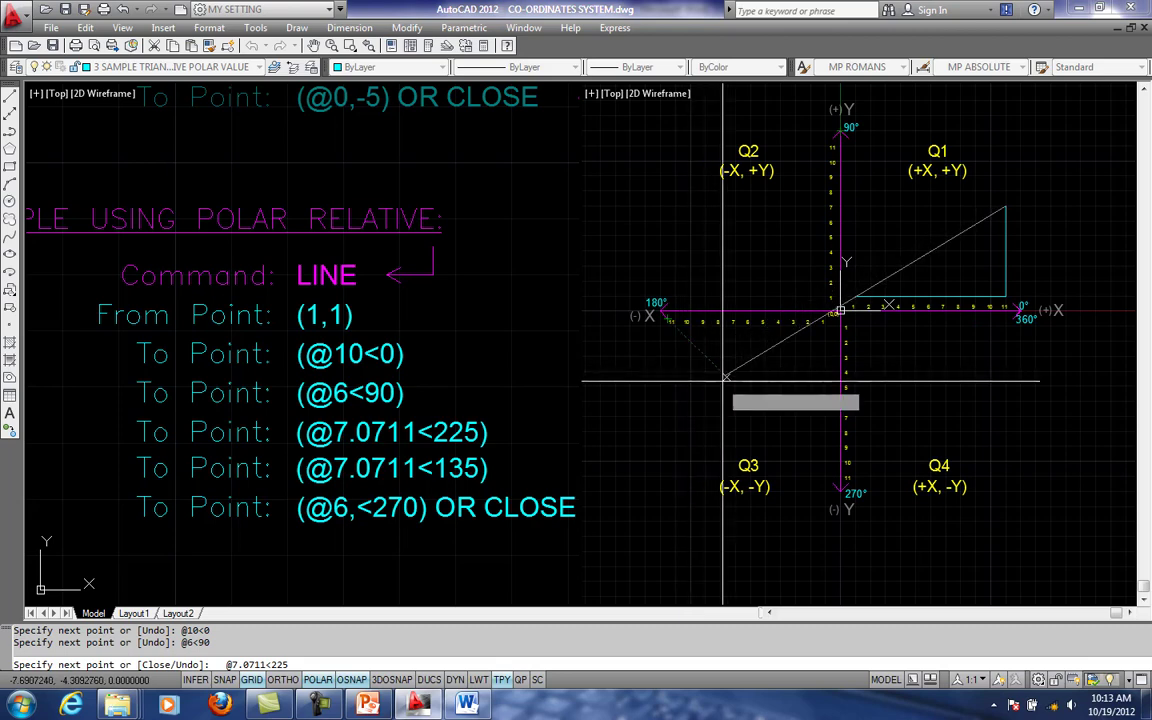
{"action": "scroll", "coordinate": [957, 260], "scroll_direction": "up", "scroll_amount": 1}
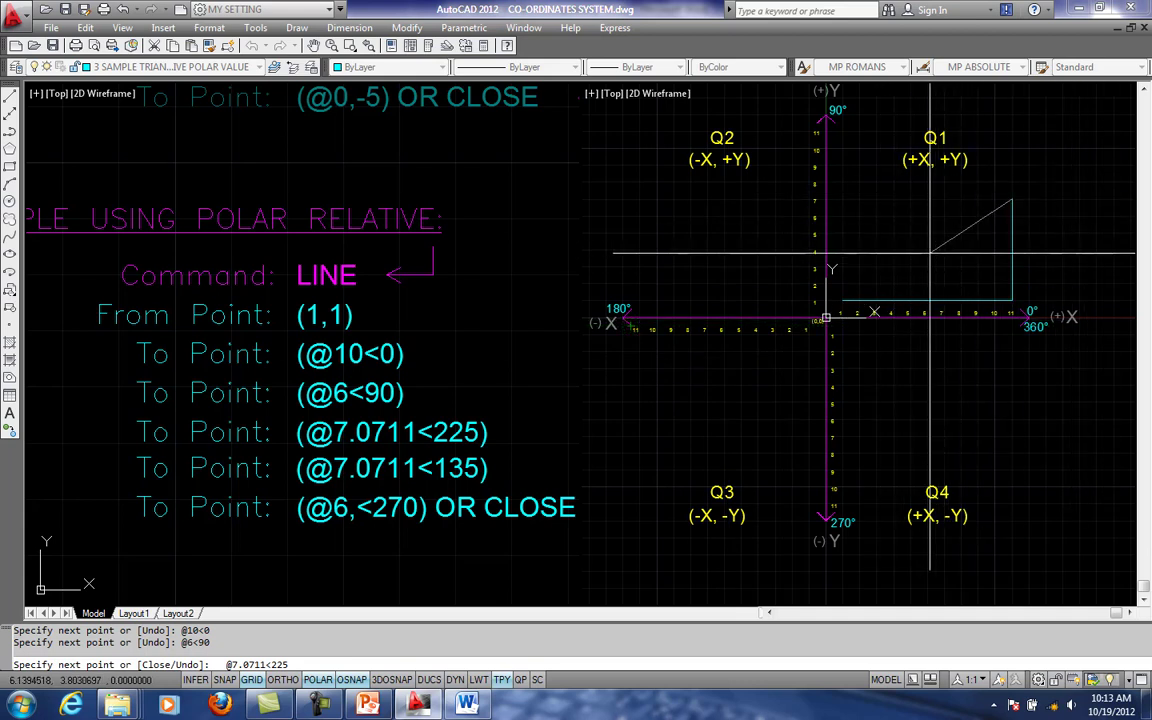
{"action": "key", "text": "Return"}
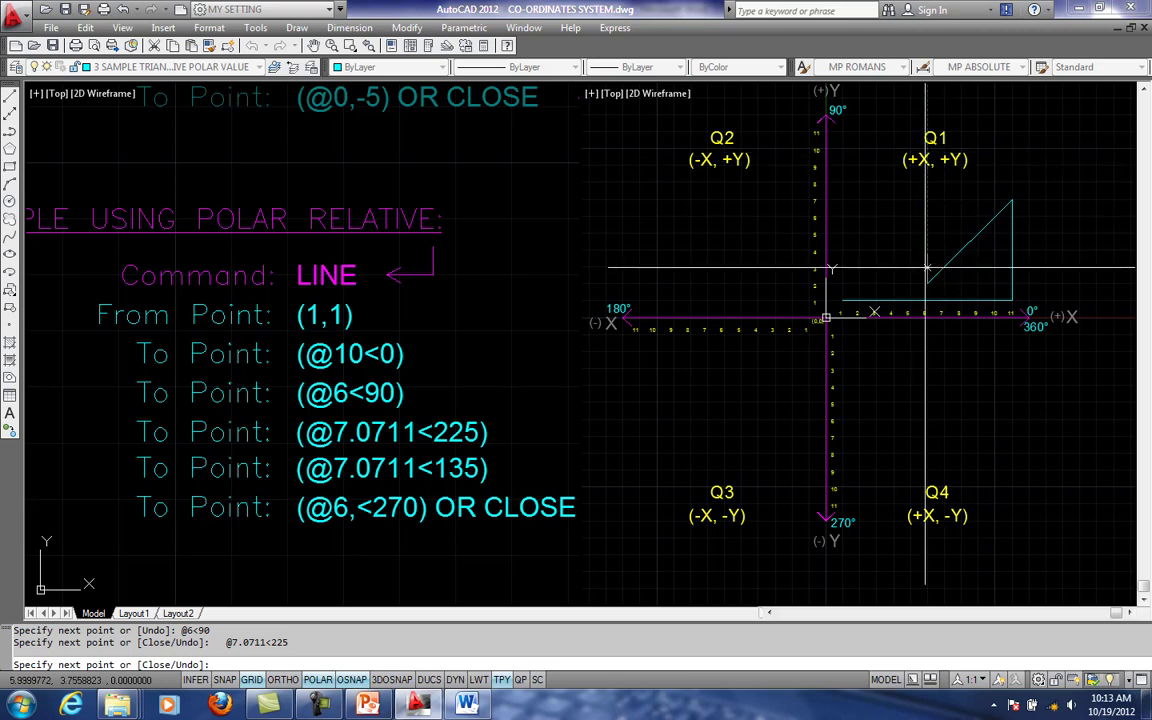
{"action": "middle_click_drag", "start_coordinate": [933, 306], "coordinate": [837, 298]}
{"action": "scroll", "coordinate": [837, 298], "scroll_direction": "up", "scroll_amount": 1}
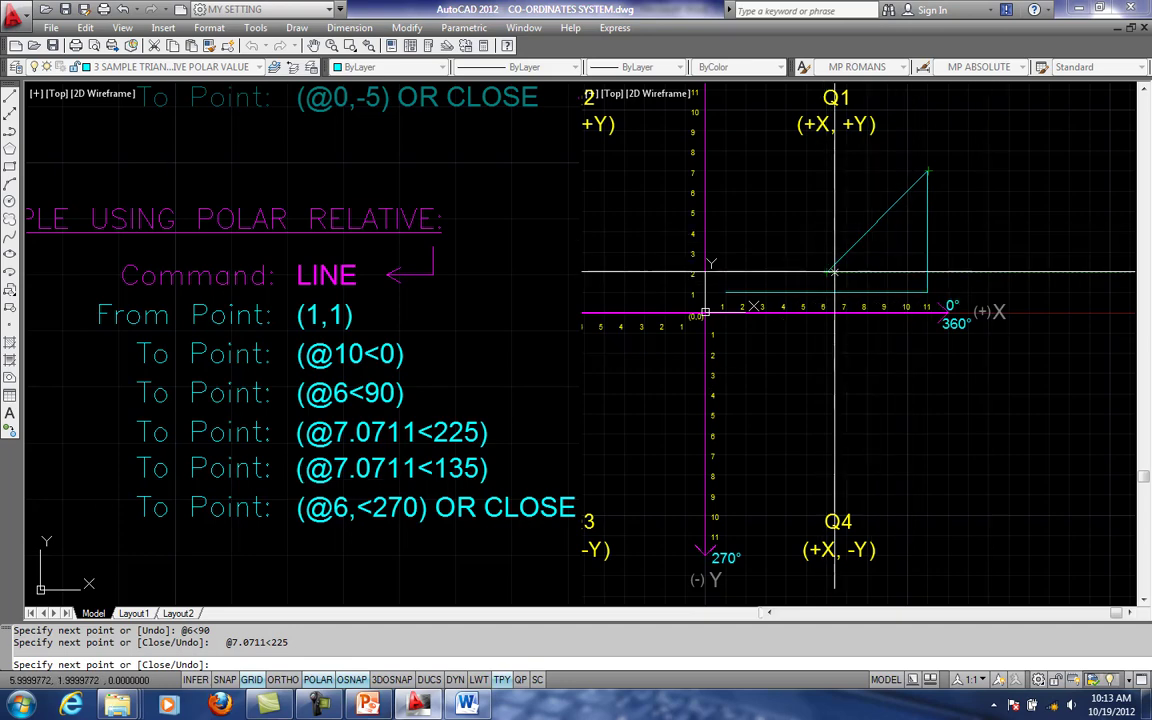
- Draw the fourth segment of the polar sample diagonally up from the end of the 225° segment, using @7.0711<135
{"action": "middle_click_drag", "start_coordinate": [851, 273], "coordinate": [891, 282]}
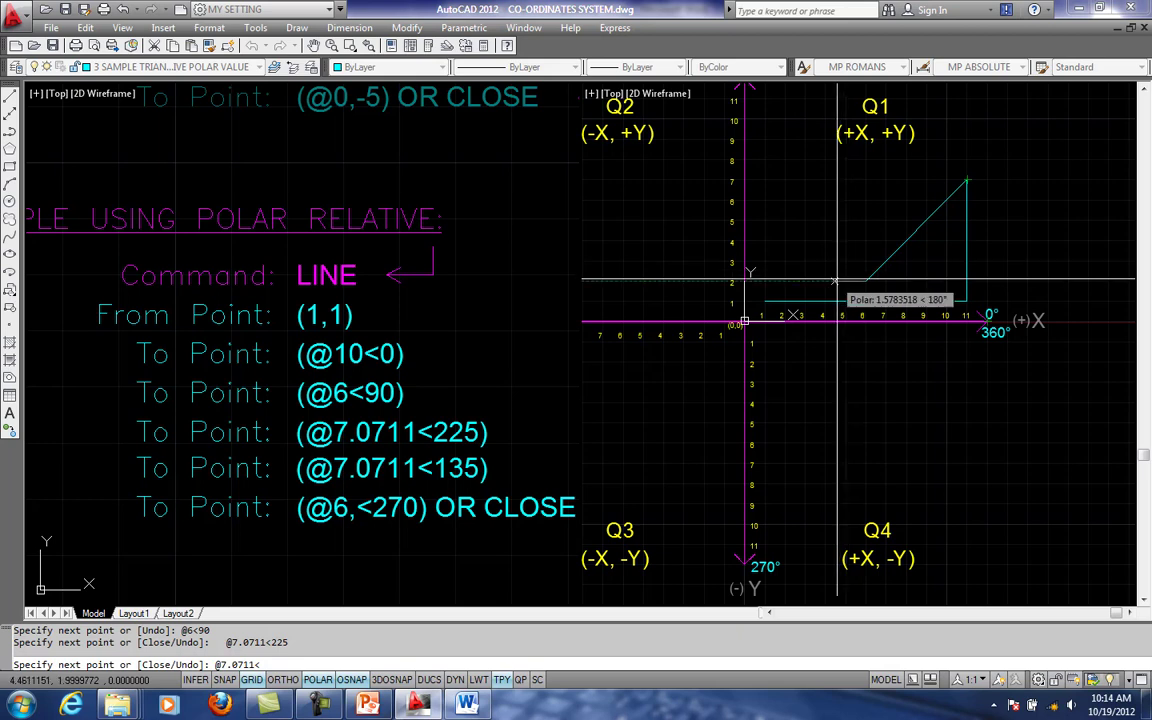
{"action": "middle_click_drag", "start_coordinate": [884, 304], "coordinate": [850, 310]}
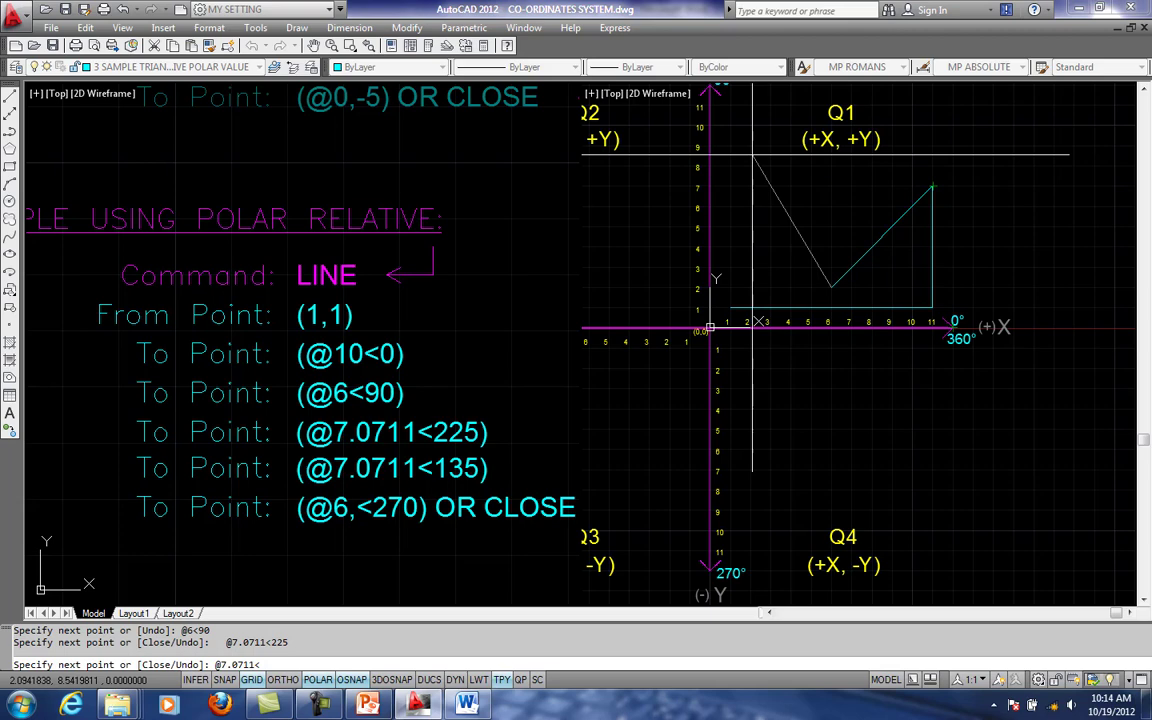
{"action": "middle_click_drag", "start_coordinate": [779, 181], "coordinate": [809, 208]}
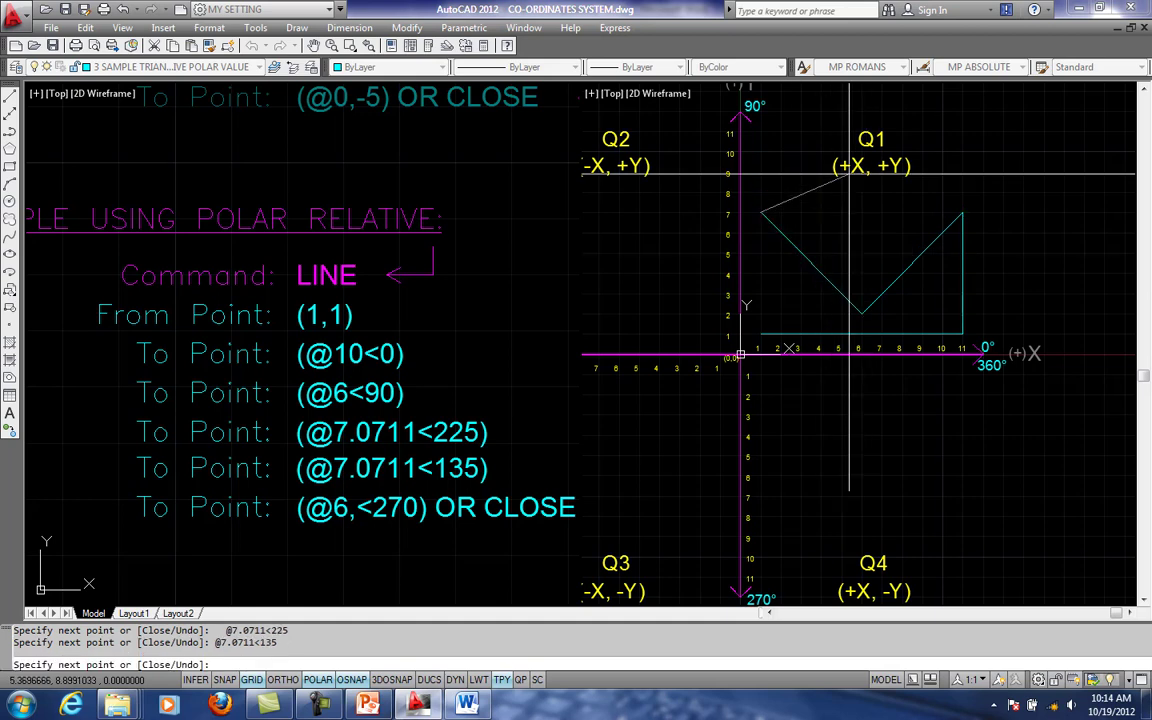
- Draw the closing vertical segment of the polar sample down to the start point using @6<270, and finish the line
{"action": "middle_click_drag", "start_coordinate": [759, 290], "coordinate": [757, 267]}
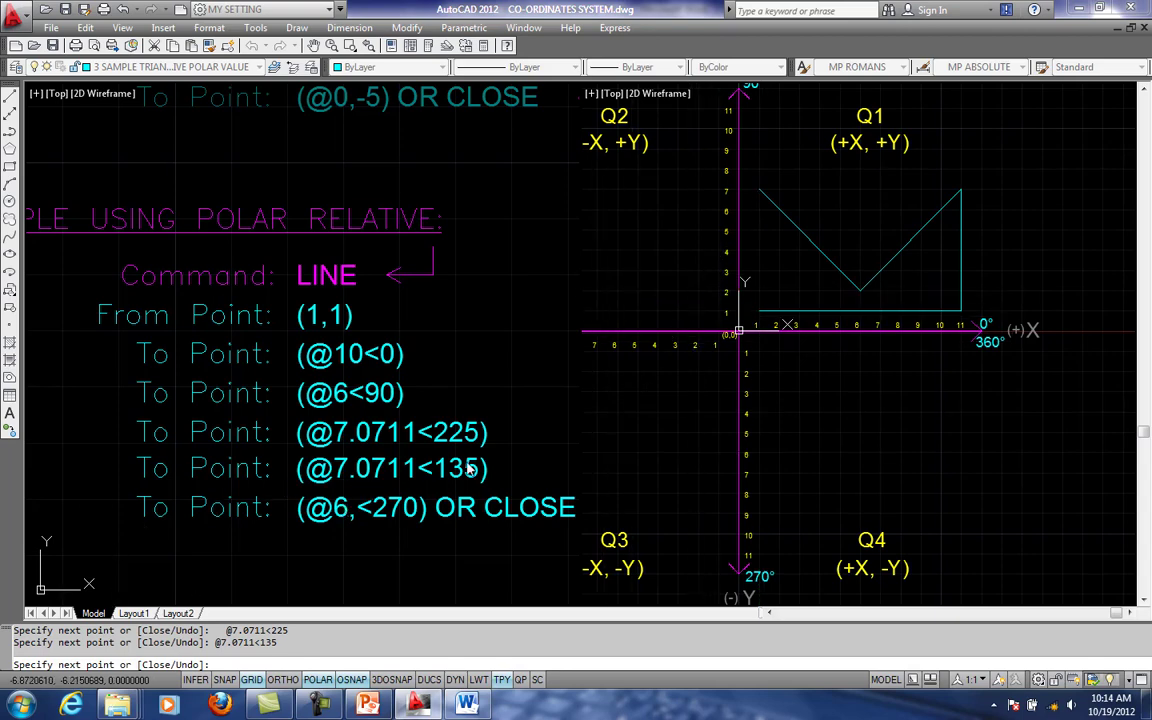
{"action": "scroll", "coordinate": [758, 306], "scroll_direction": "up", "scroll_amount": 2}
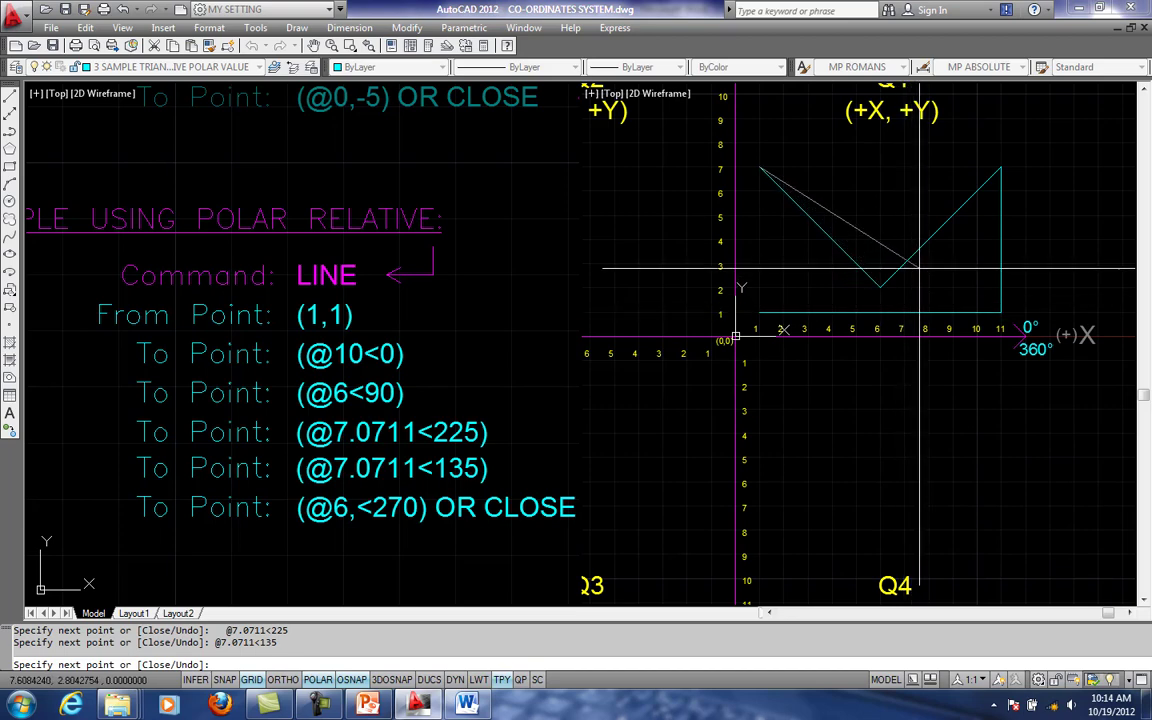
{"action": "scroll", "coordinate": [928, 248], "scroll_direction": "down", "scroll_amount": 1}
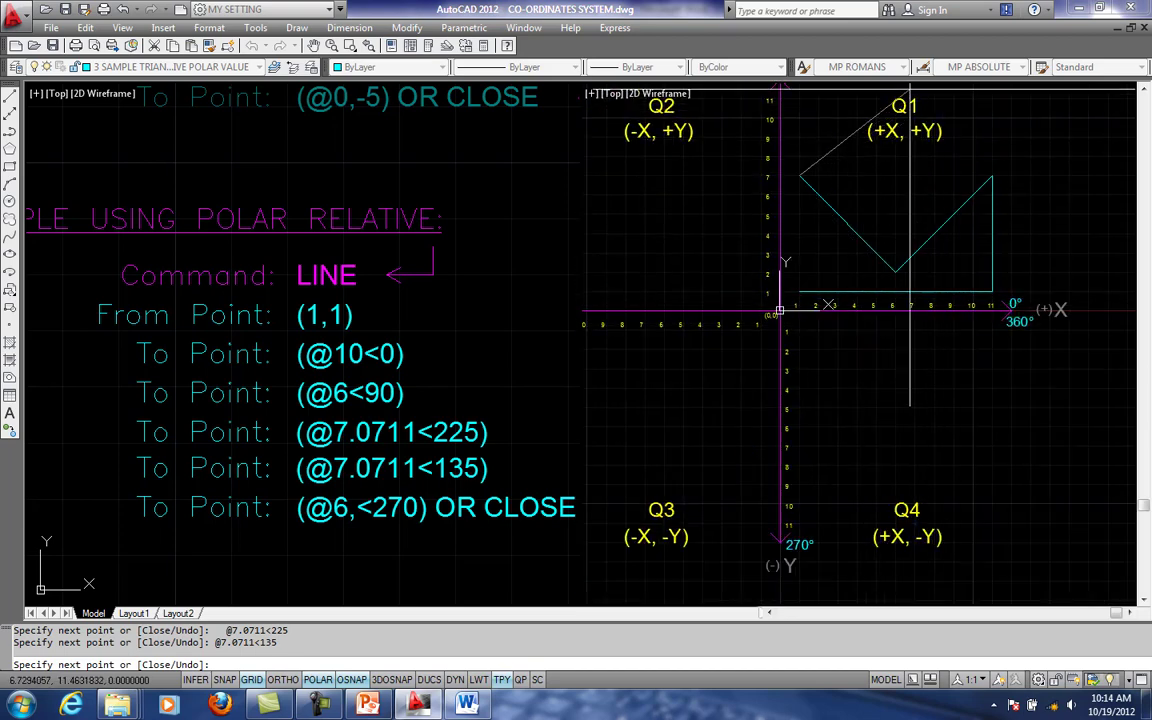
{"action": "scroll", "coordinate": [900, 231], "scroll_direction": "down", "scroll_amount": 2}
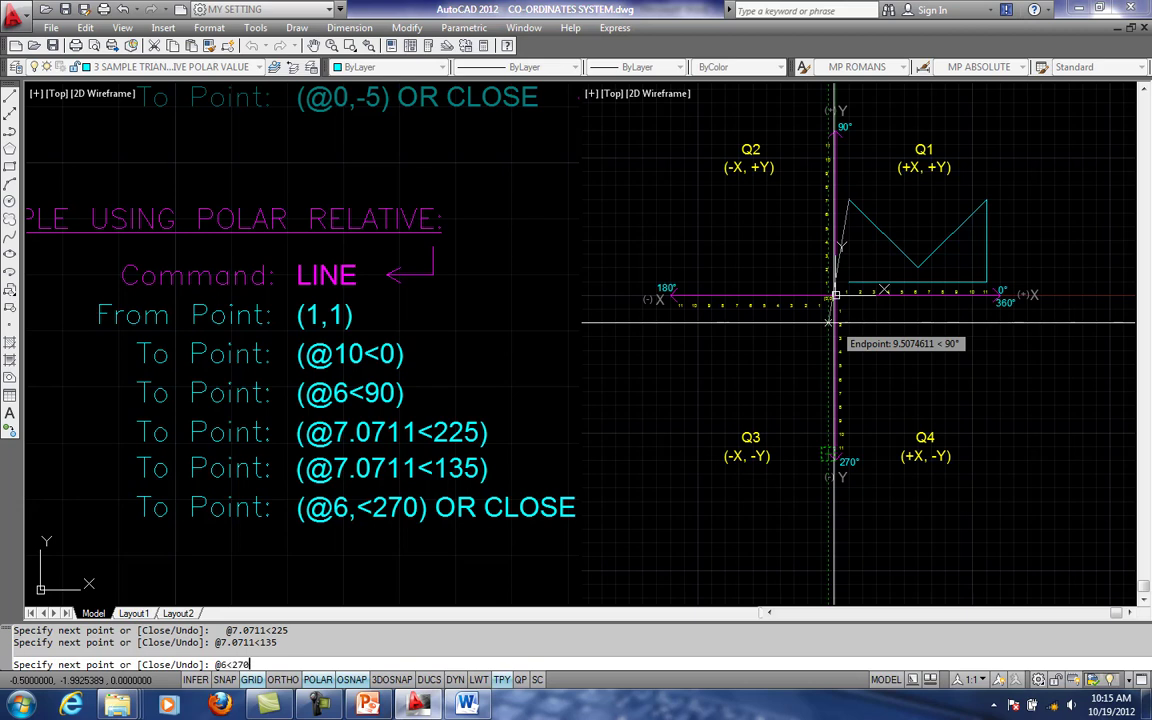
{"action": "key", "text": "Return"}
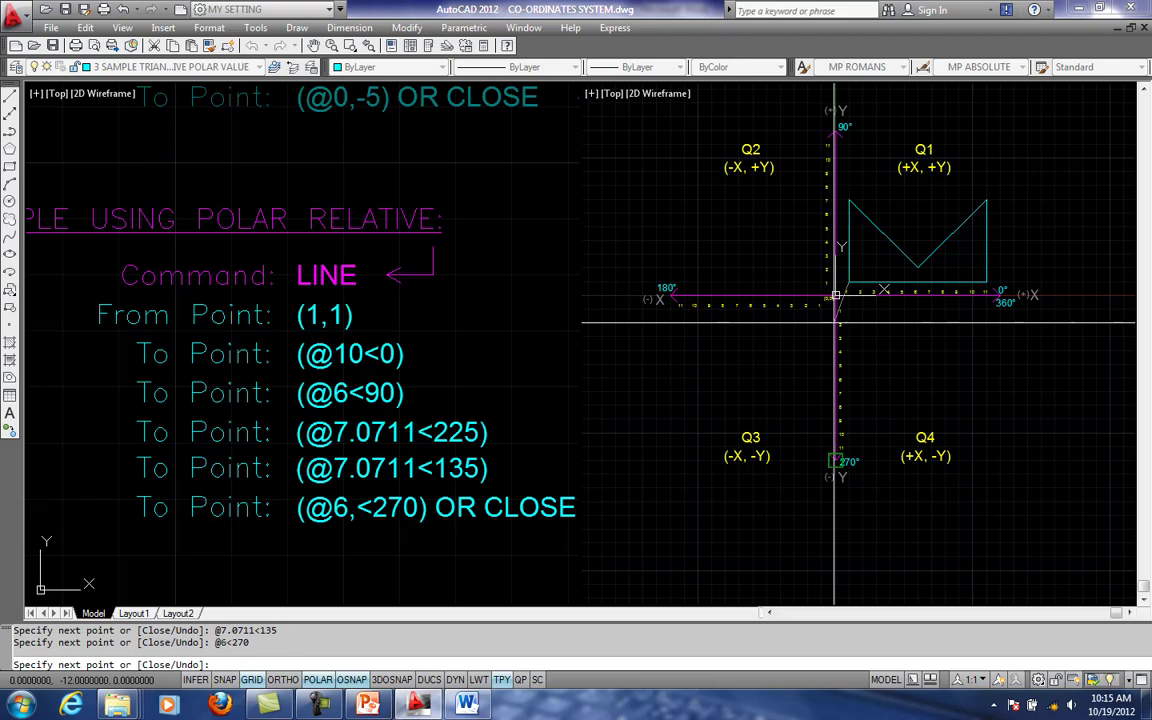
{"action": "scroll", "coordinate": [962, 205], "scroll_direction": "up", "scroll_amount": 1}
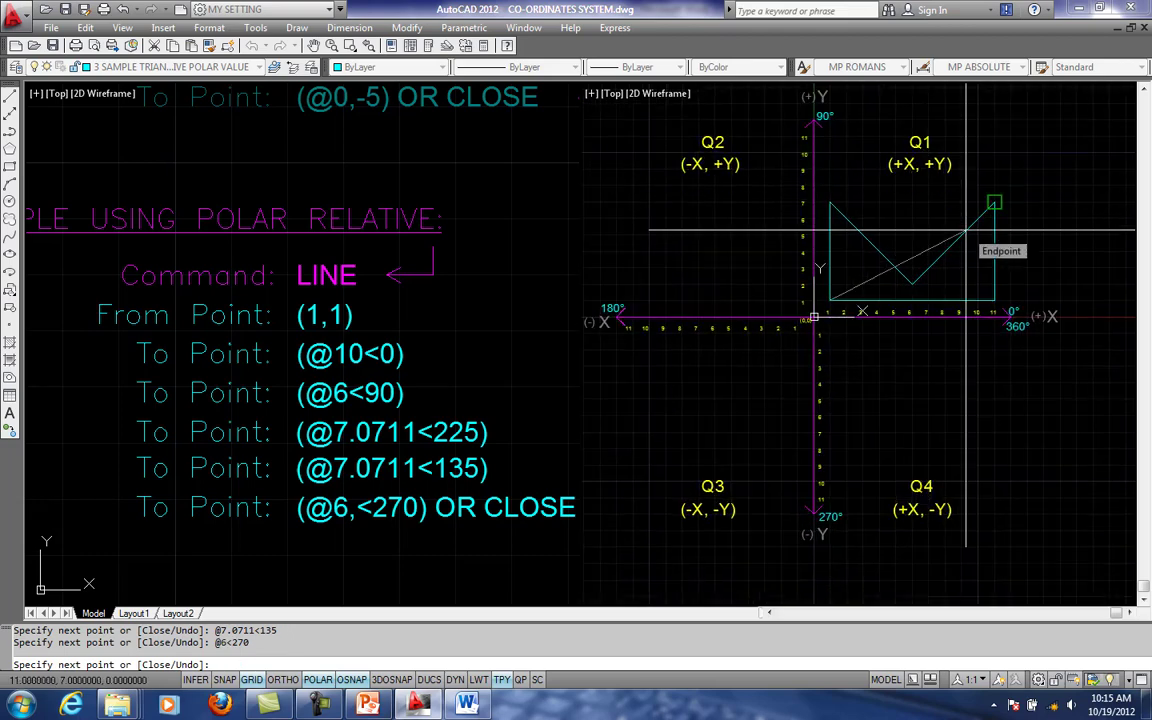
{"action": "key", "text": "Return"}
- Draw a short horizontal reference line from the shape's corner at 11,7 outward along the positive X direction
{"action": "scroll", "coordinate": [965, 230], "scroll_direction": "up", "scroll_amount": 2}
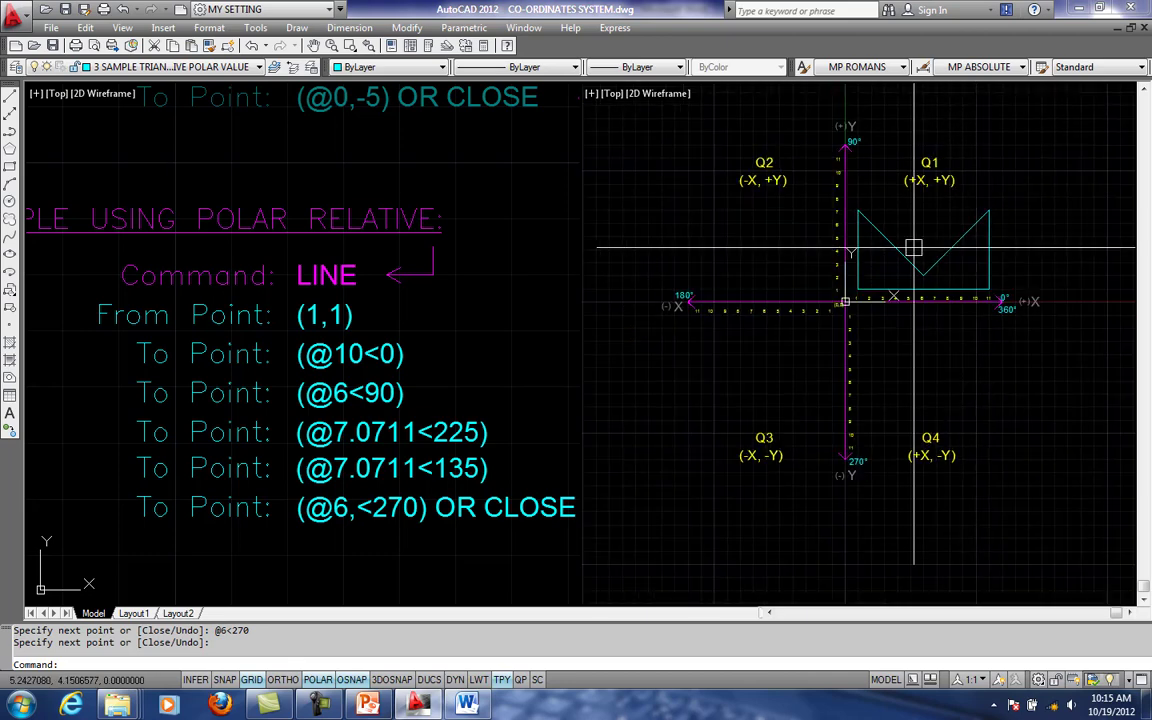
{"action": "scroll", "coordinate": [1085, 228], "scroll_direction": "up", "scroll_amount": 1}
{"action": "middle_click_drag", "start_coordinate": [1085, 228], "coordinate": [1057, 226]}
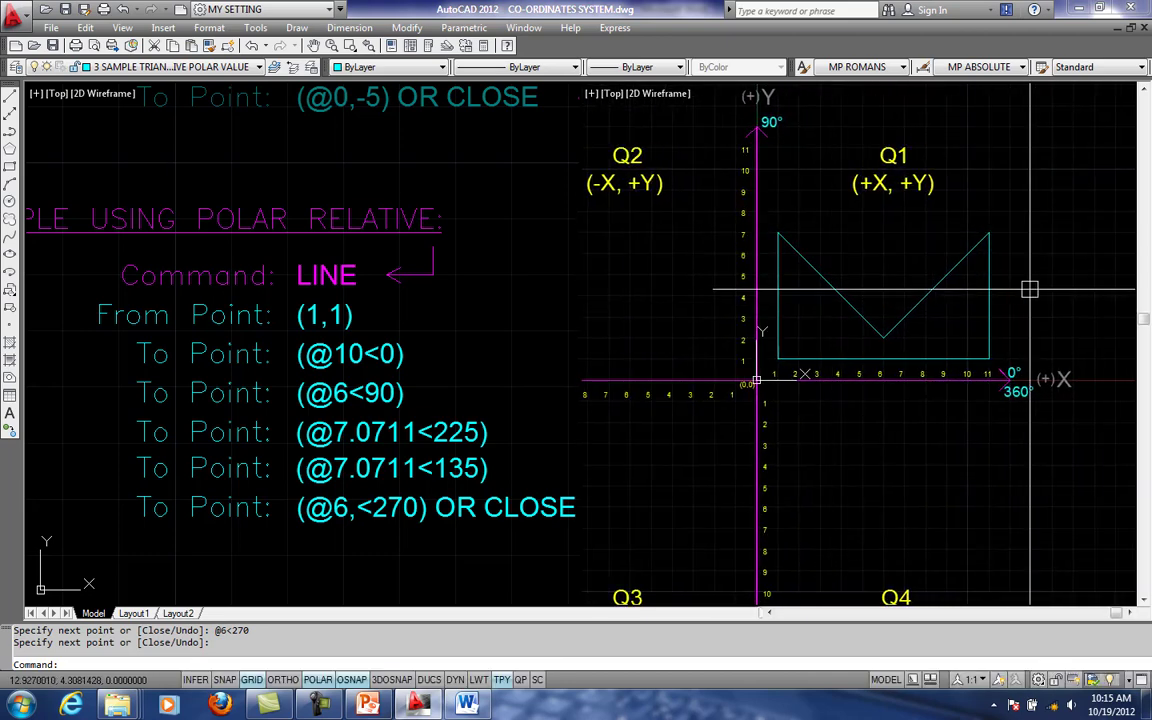
{"action": "middle_click_drag", "start_coordinate": [1026, 288], "coordinate": [993, 296]}
{"action": "type", "text": "L"}
{"action": "key", "text": "Return"}
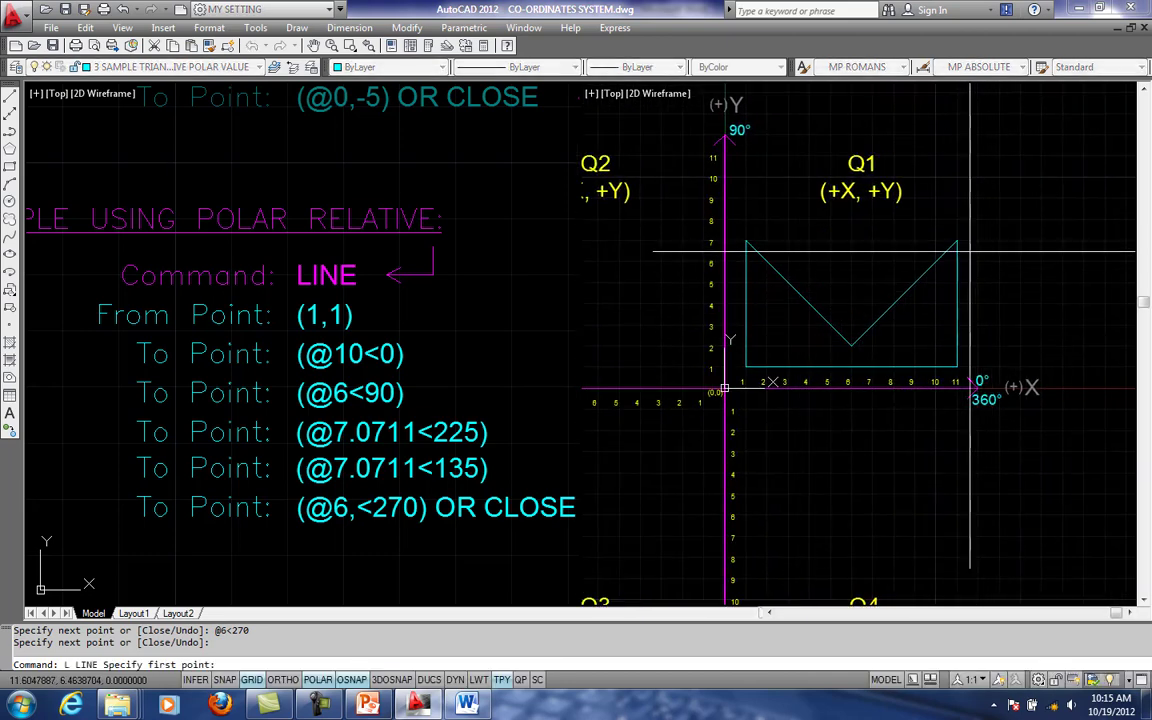
{"action": "left_click", "coordinate": [957, 241]}
{"action": "key", "text": "Escape"}
{"action": "scroll", "coordinate": [1025, 243], "scroll_direction": "up", "scroll_amount": 4}
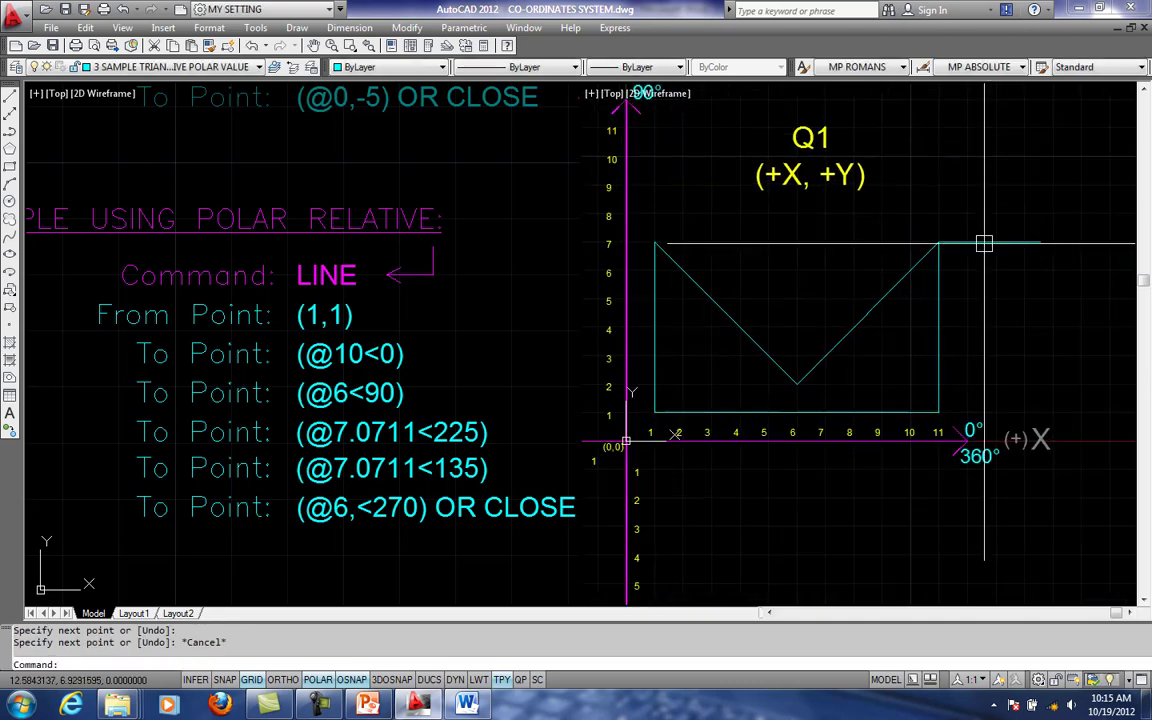
- Draw a short horizontal reference line from the corner at 11,7 inward along the negative X direction
{"action": "type", "text": "L"}
{"action": "key", "text": "Return"}
{"action": "left_click", "coordinate": [994, 248]}
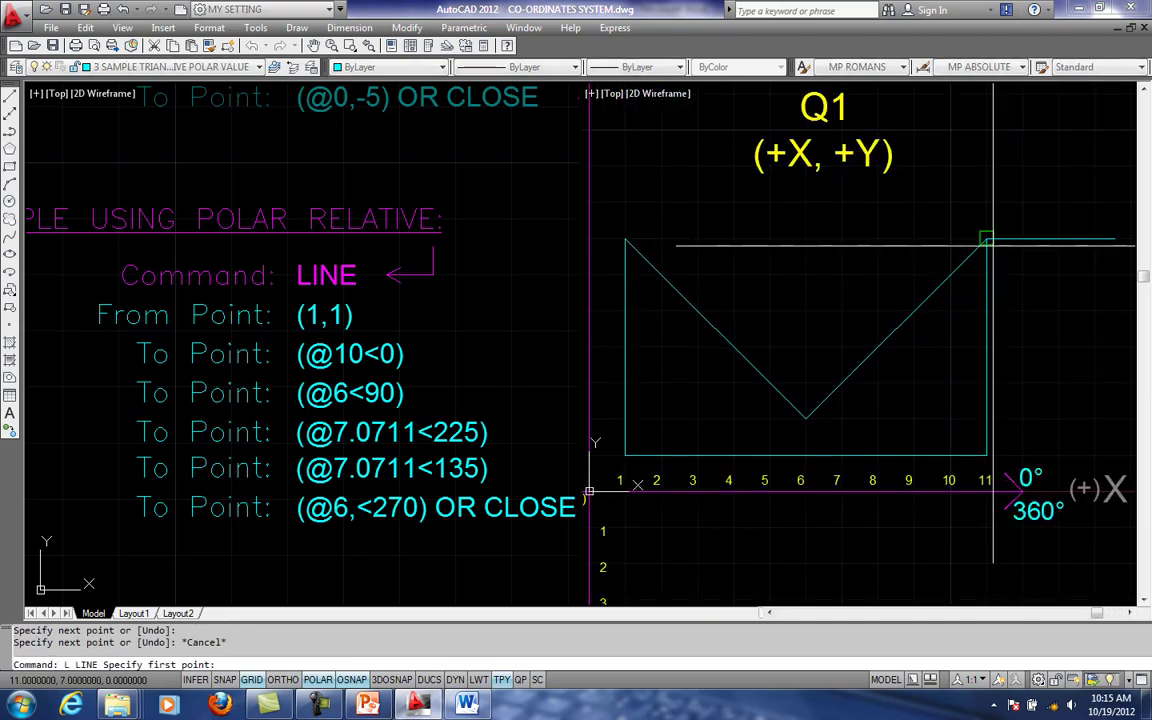
{"action": "scroll", "coordinate": [914, 304], "scroll_direction": "down", "scroll_amount": 2}
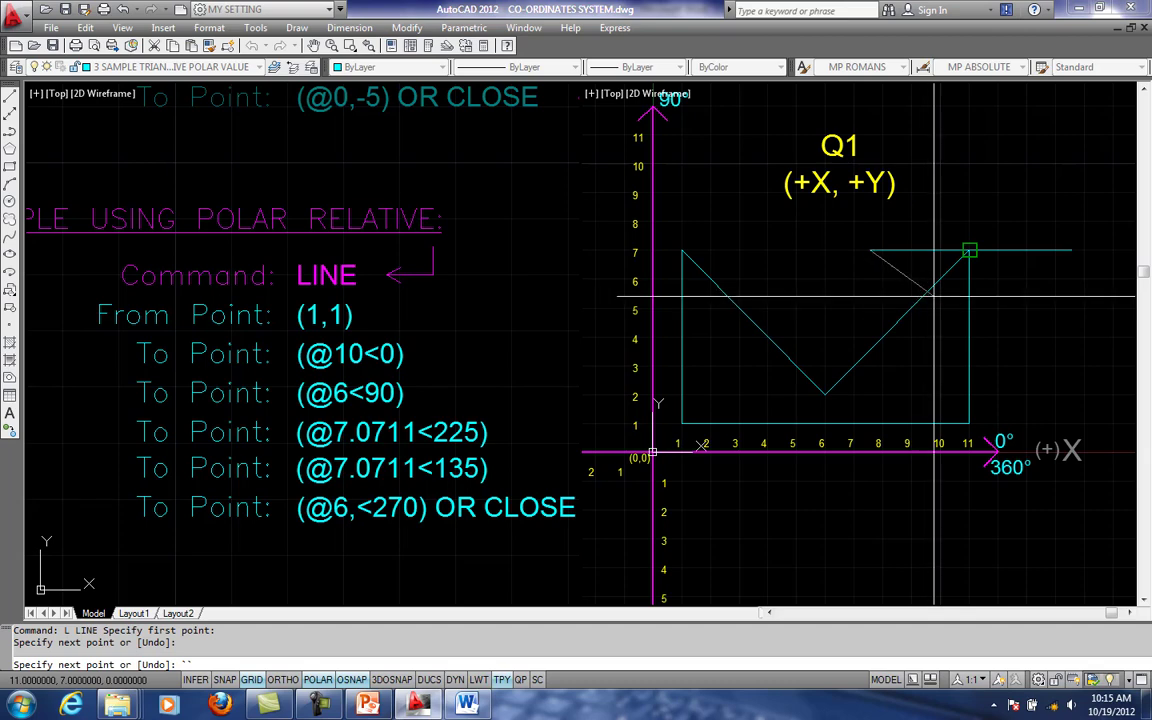
{"action": "key", "text": "Escape"}
{"action": "scroll", "coordinate": [1004, 255], "scroll_direction": "down", "scroll_amount": 1}
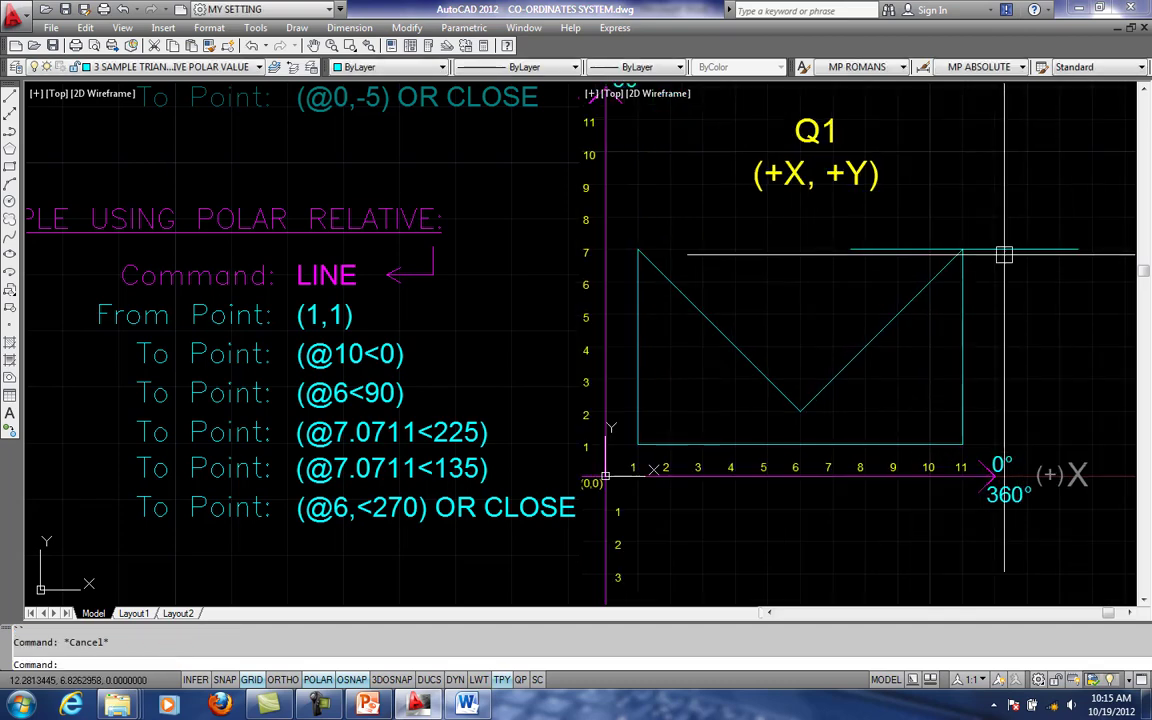
{"action": "type", "text": "DAR"}
{"action": "key", "text": "Return"}
{"action": "key", "text": "Escape"}
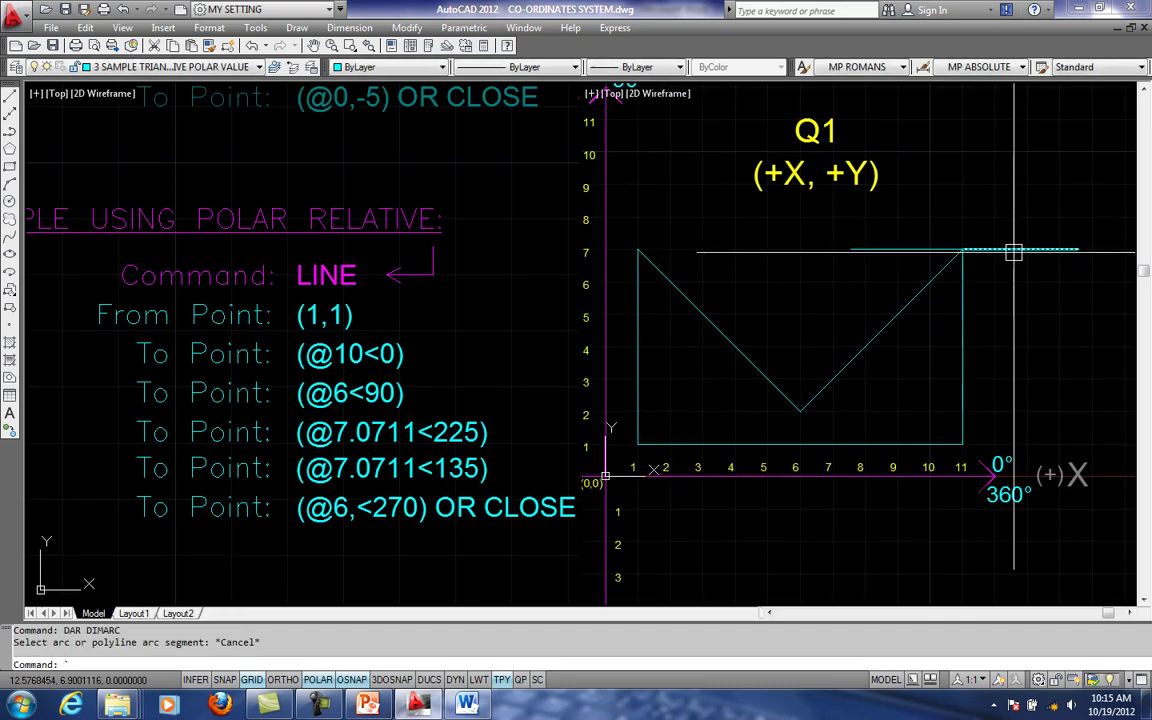
{"action": "type", "text": "'DAN"}
{"action": "key", "text": "Return"}
{"action": "key", "text": "Escape"}
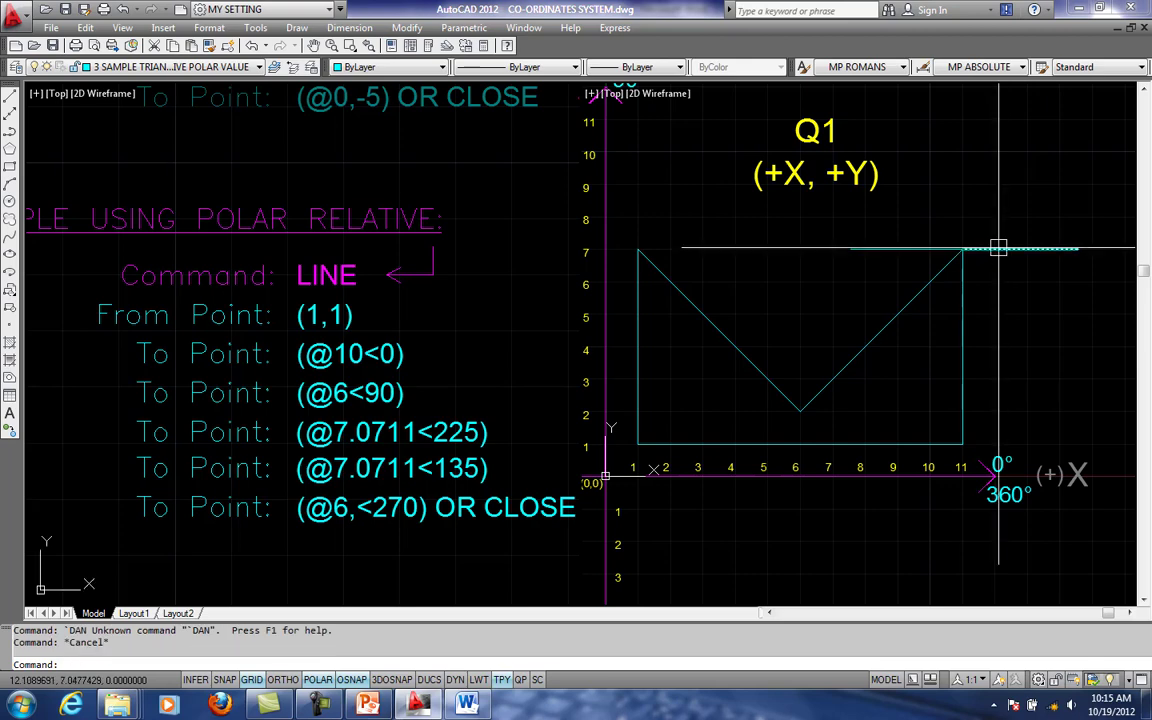
- Add an angular dimension between the outward reference line and the diagonal at 11,7, placing its arc above the corner
{"action": "type", "text": "DAN"}
{"action": "key", "text": "Return"}
{"action": "left_click", "coordinate": [998, 248]}
{"action": "left_click", "coordinate": [939, 278]}
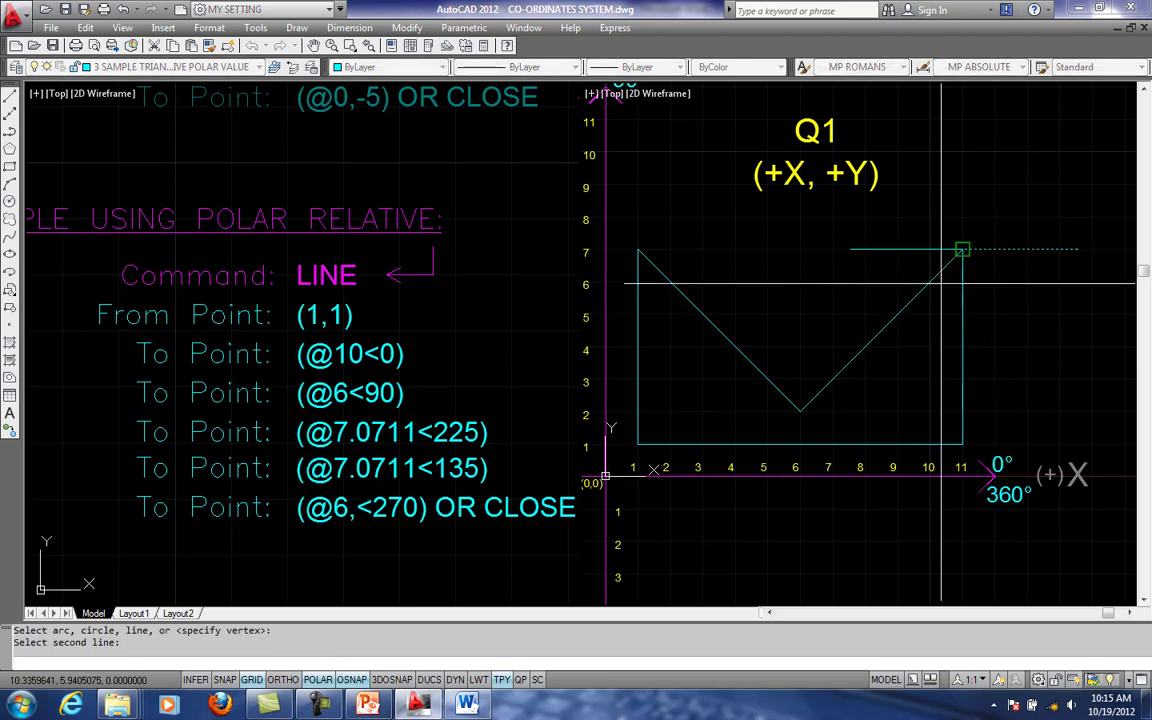
{"action": "left_click", "coordinate": [954, 219]}
{"action": "scroll", "coordinate": [956, 229], "scroll_direction": "up", "scroll_amount": 3}
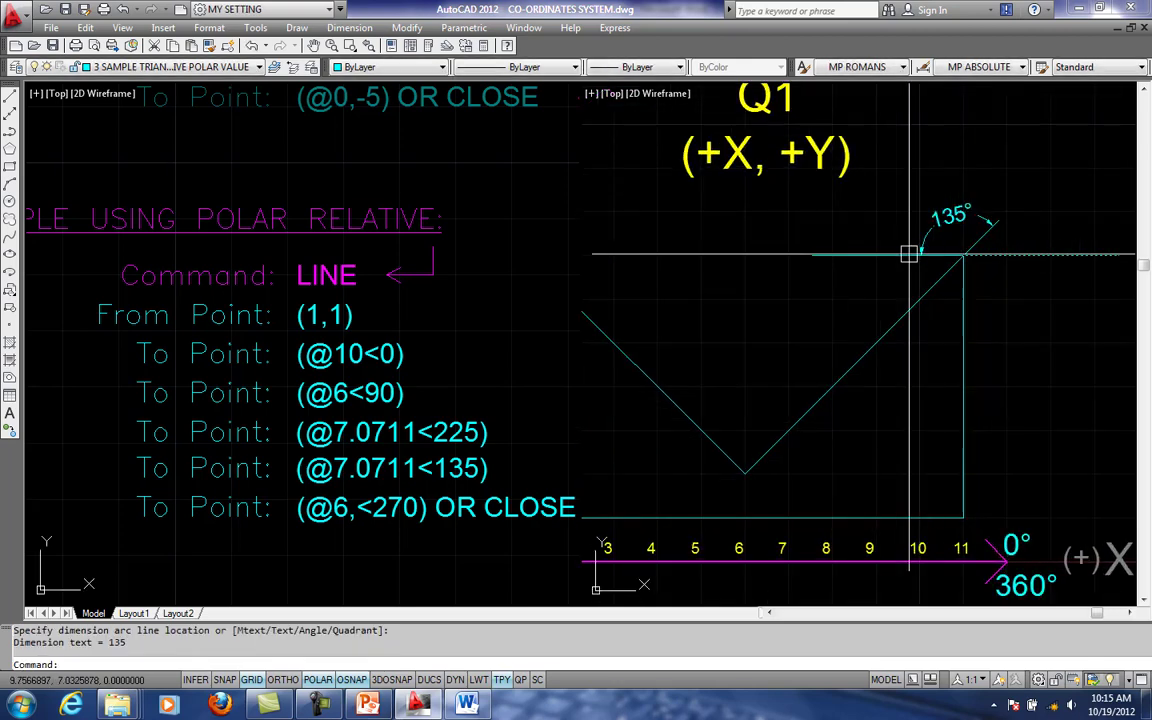
- Erase the inward reference line and the angular dimension at the corner 11,7
{"action": "left_click", "coordinate": [867, 256]}
{"action": "type", "text": "E"}
{"action": "key", "text": "Return"}
{"action": "type", "text": "E"}
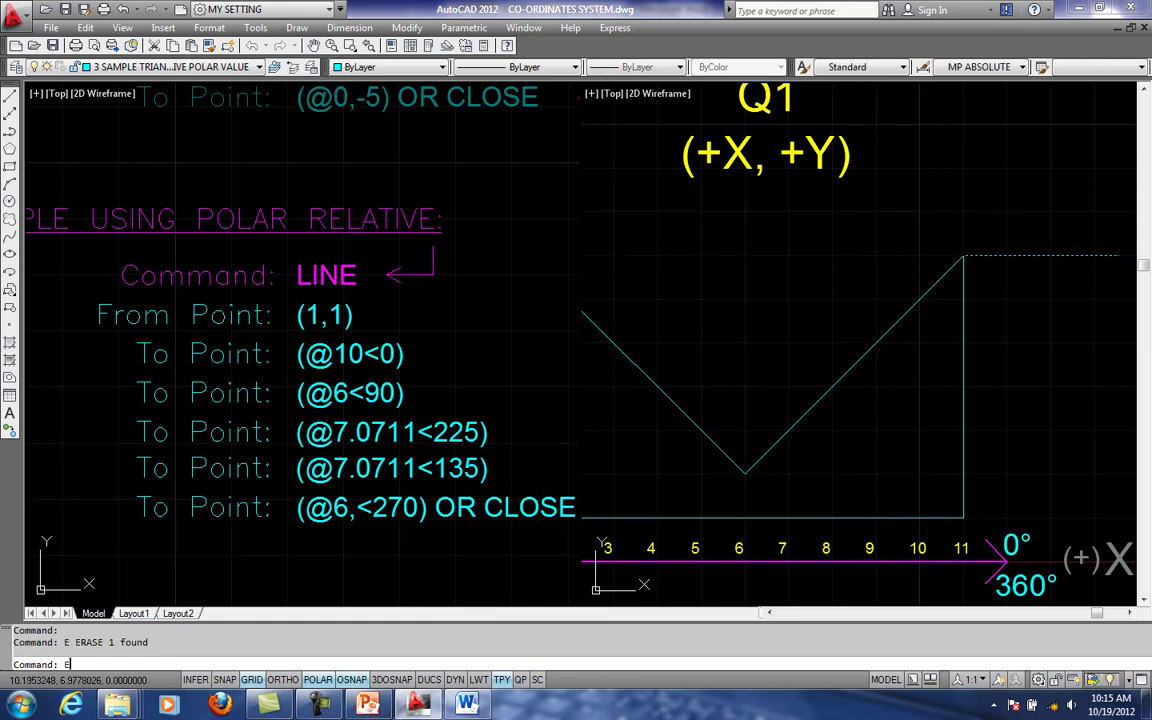
{"action": "key", "text": "Escape"}
- Try again to dimension the angle between the outward reference line and the diagonal with an angular dimension above the corner
{"action": "type", "text": "D"}
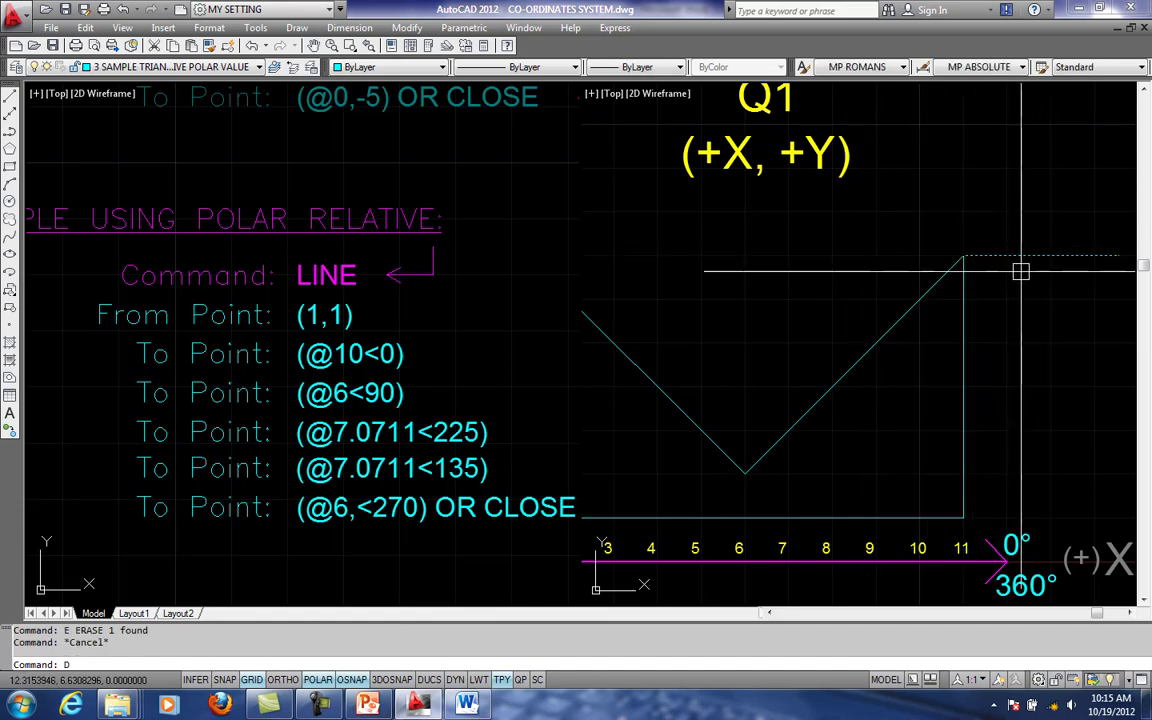
{"action": "type", "text": "N"}
{"action": "key", "text": "Return"}
{"action": "type", "text": "DA"}
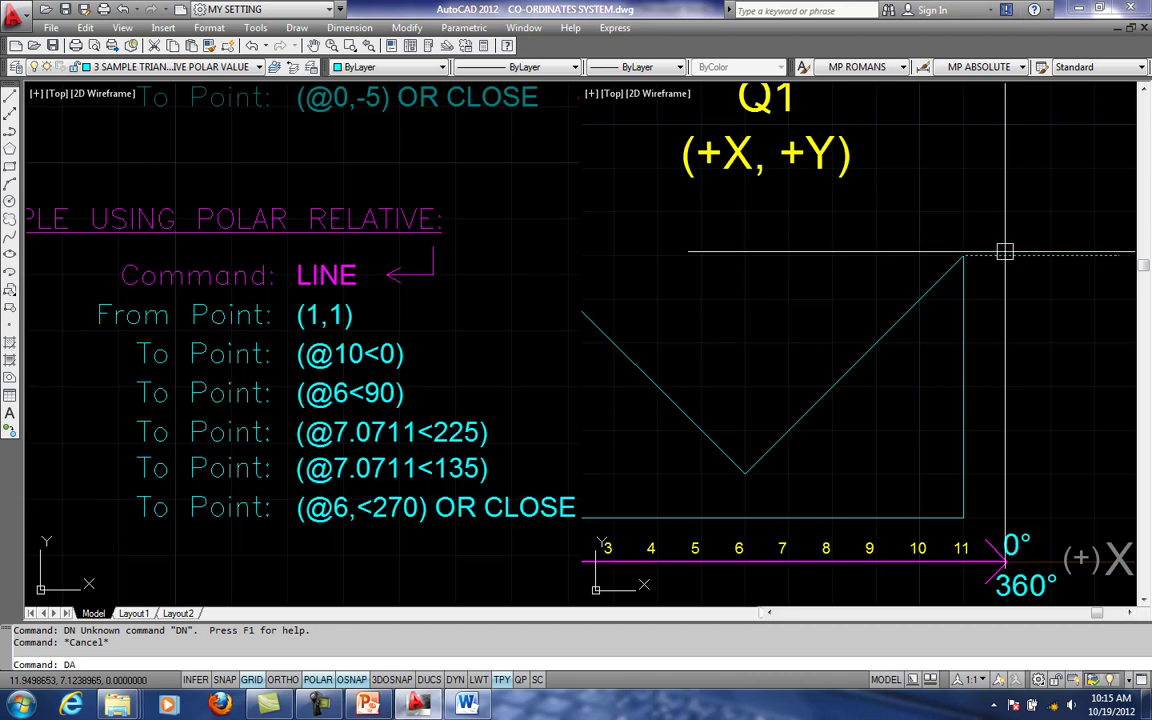
{"action": "type", "text": "N"}
{"action": "key", "text": "Return"}
{"action": "left_click", "coordinate": [995, 255]}
{"action": "left_click", "coordinate": [935, 274]}
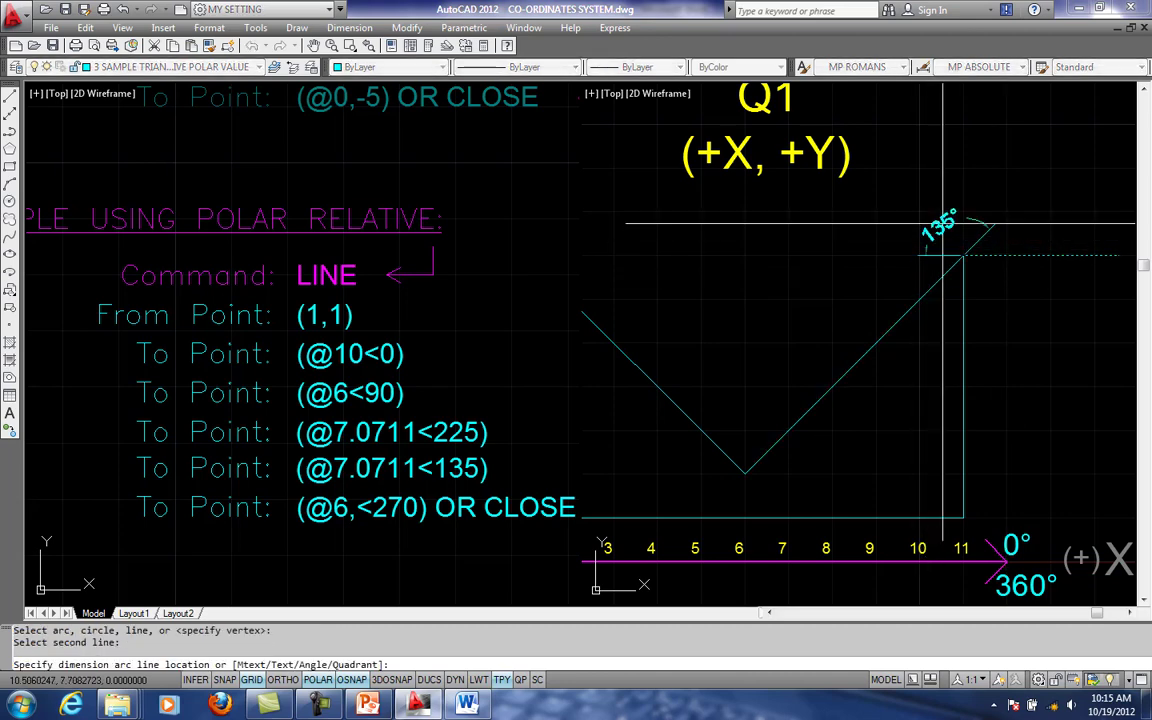
{"action": "left_click", "coordinate": [944, 214]}
{"action": "scroll", "coordinate": [950, 263], "scroll_direction": "up", "scroll_amount": 2}
- Erase the angular dimension above the corner at 11,7
{"action": "key", "text": "Escape"}
{"action": "left_click", "coordinate": [932, 255]}
{"action": "scroll", "coordinate": [903, 257], "scroll_direction": "up", "scroll_amount": 1}
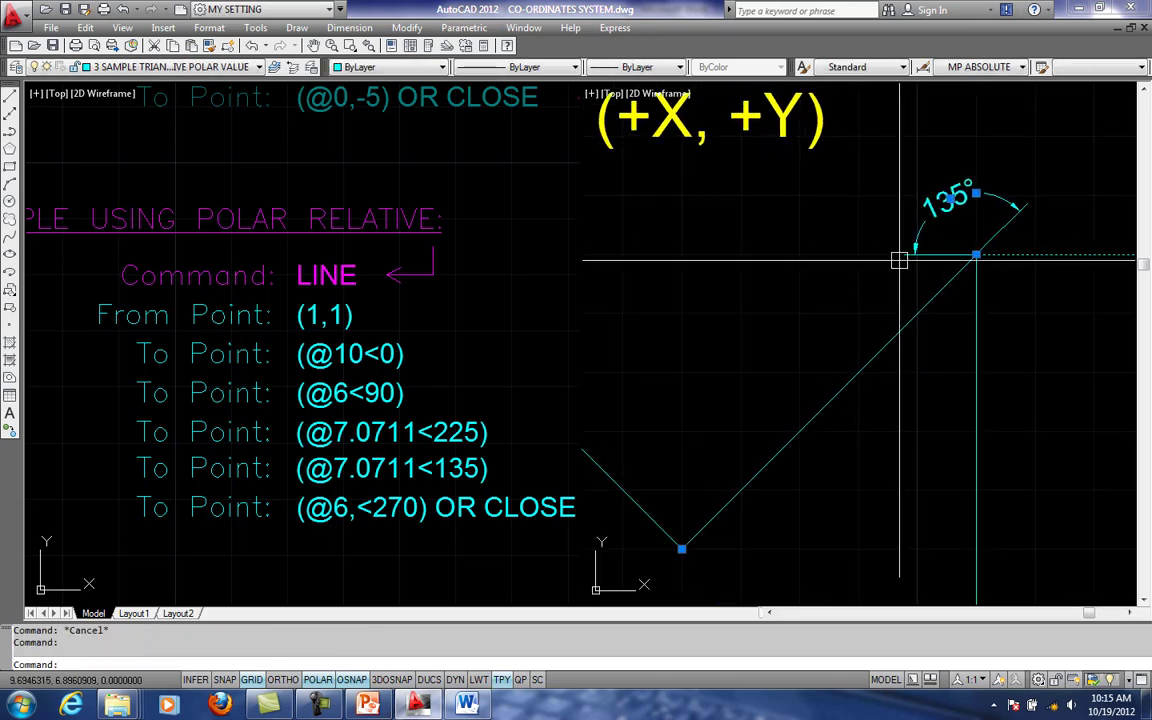
{"action": "type", "text": "E"}
{"action": "key", "text": "Return"}
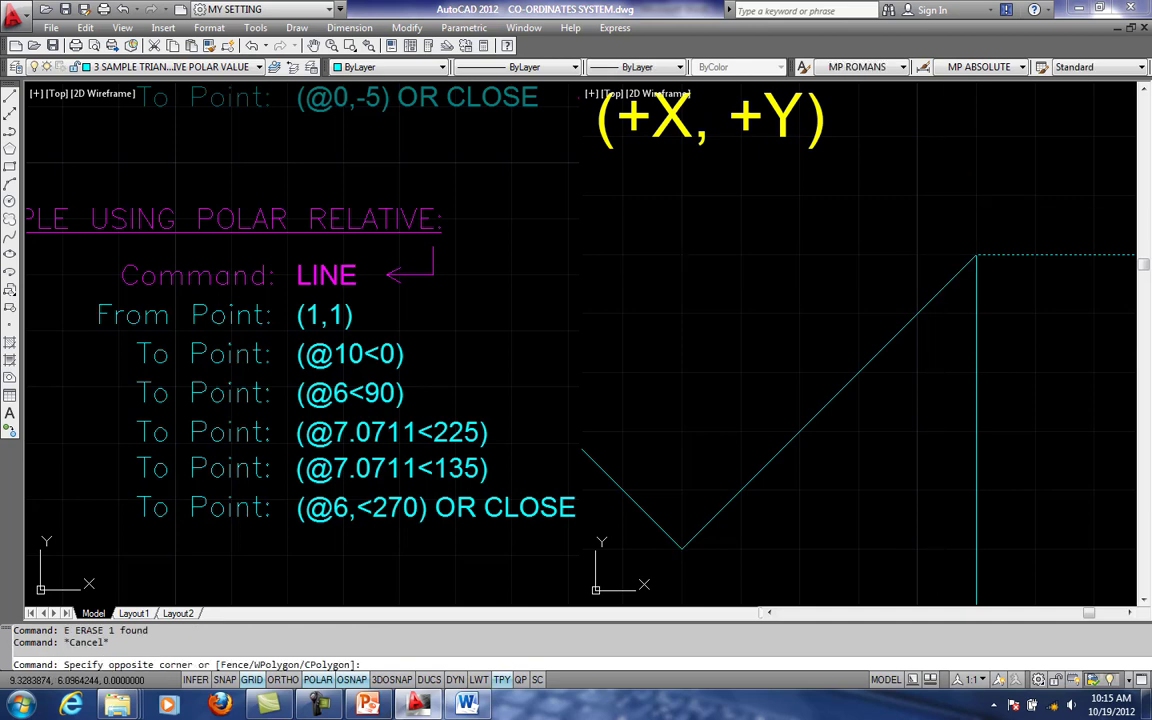
{"action": "left_click", "coordinate": [917, 290]}
{"action": "double_click", "coordinate": [917, 298]}
{"action": "key", "text": "Escape"}
{"action": "middle_click_drag", "start_coordinate": [955, 301], "coordinate": [908, 303]}
{"action": "key", "text": "Escape"}
{"action": "type", "text": "D"}
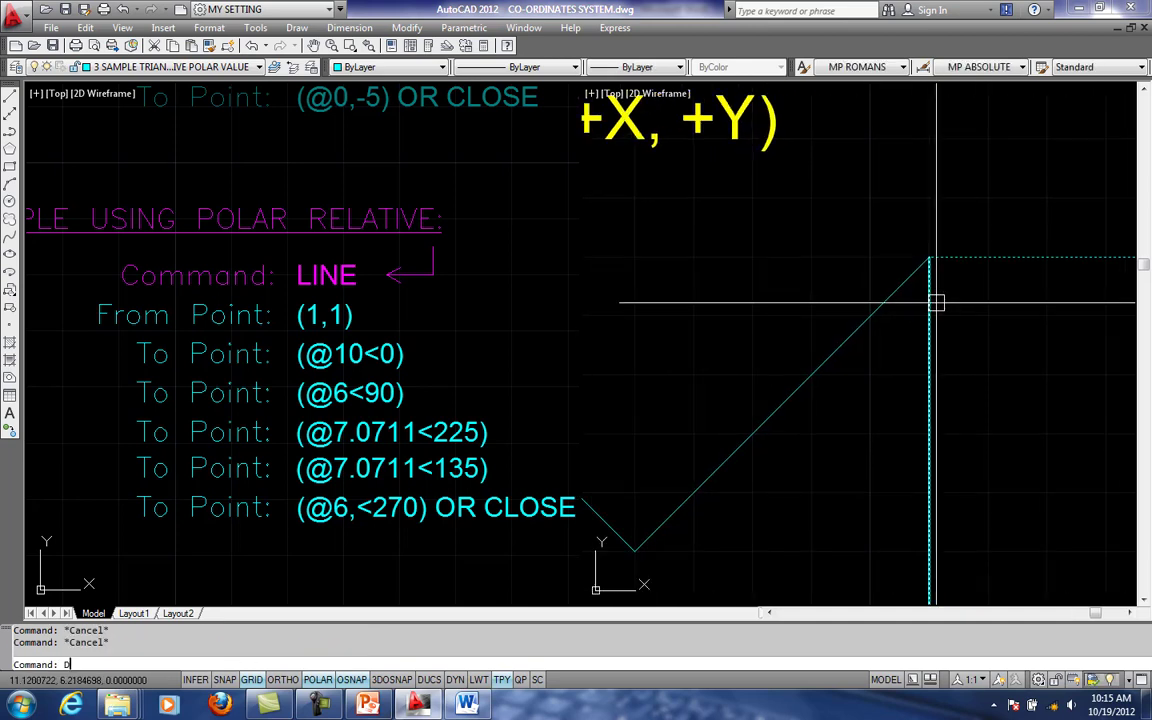
{"action": "type", "text": "AN"}
{"action": "key", "text": "Return"}
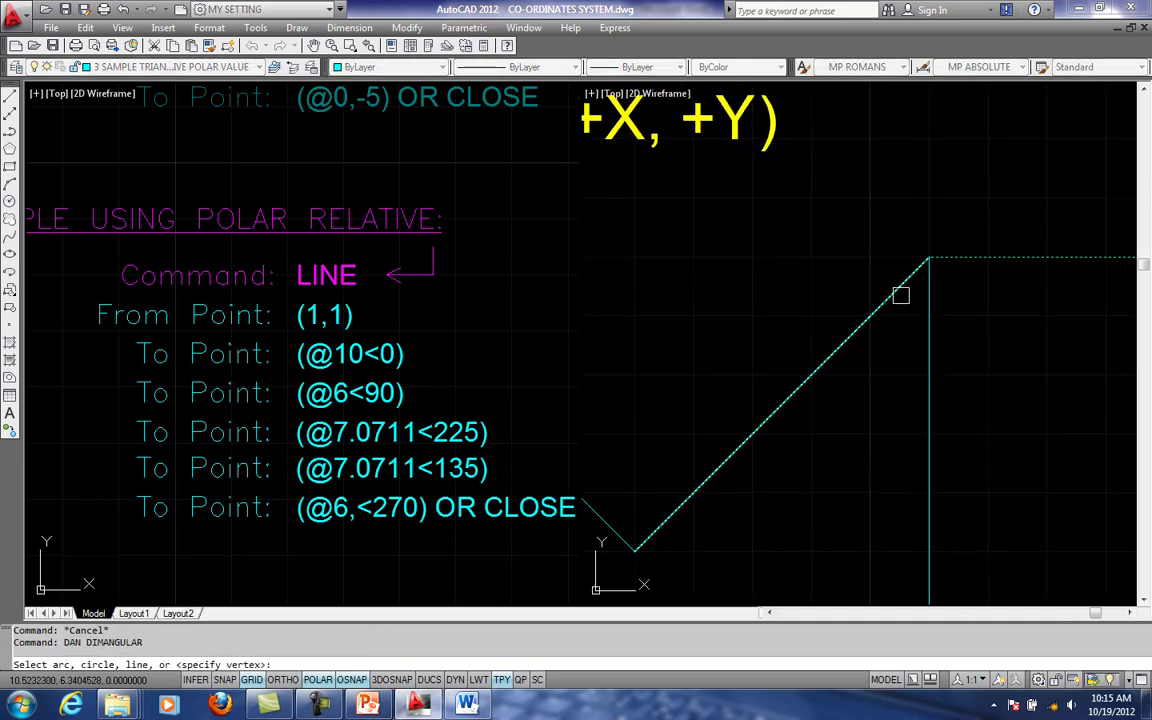
{"action": "key", "text": "Escape"}
- Try to draw a line from the shape's corner at 11,7 toward the Y axis
{"action": "type", "text": "L"}
{"action": "key", "text": "Return"}
{"action": "left_click", "coordinate": [928, 258]}
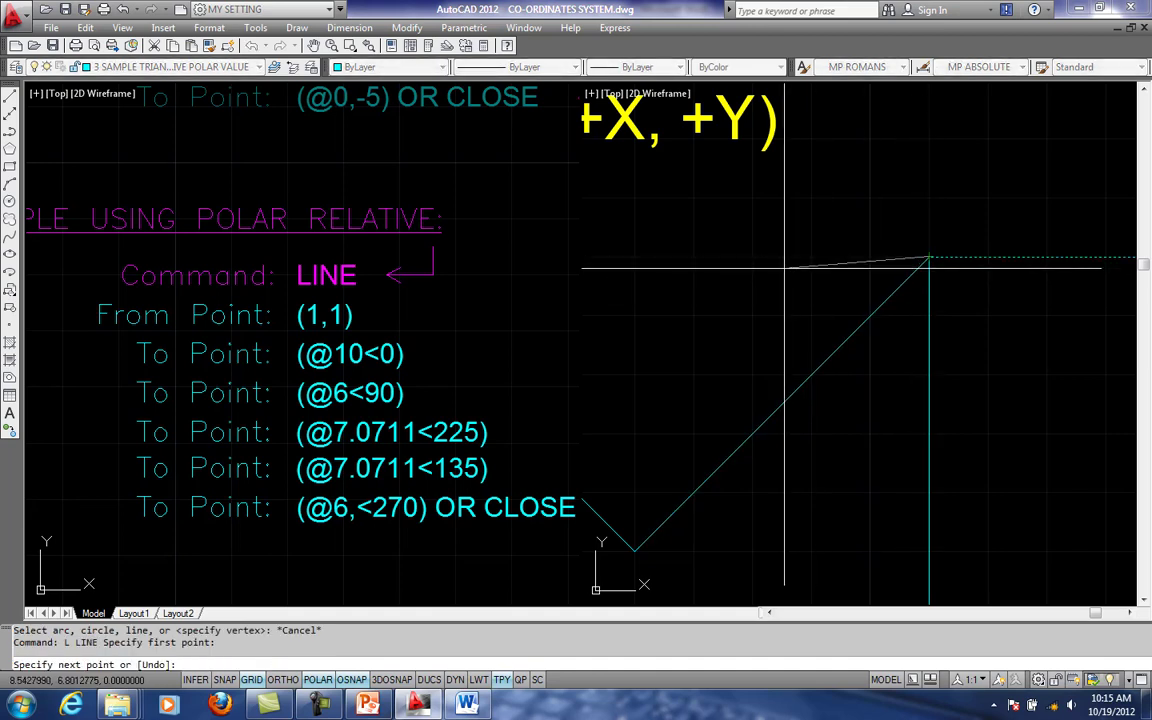
{"action": "key", "text": "Escape"}
{"action": "key", "text": "Escape"}
- Draw a horizontal reference line from the corner at 11,7 in the 180° direction, above the diagonal, and end the command
{"action": "type", "text": "L"}
{"action": "key", "text": "Return"}
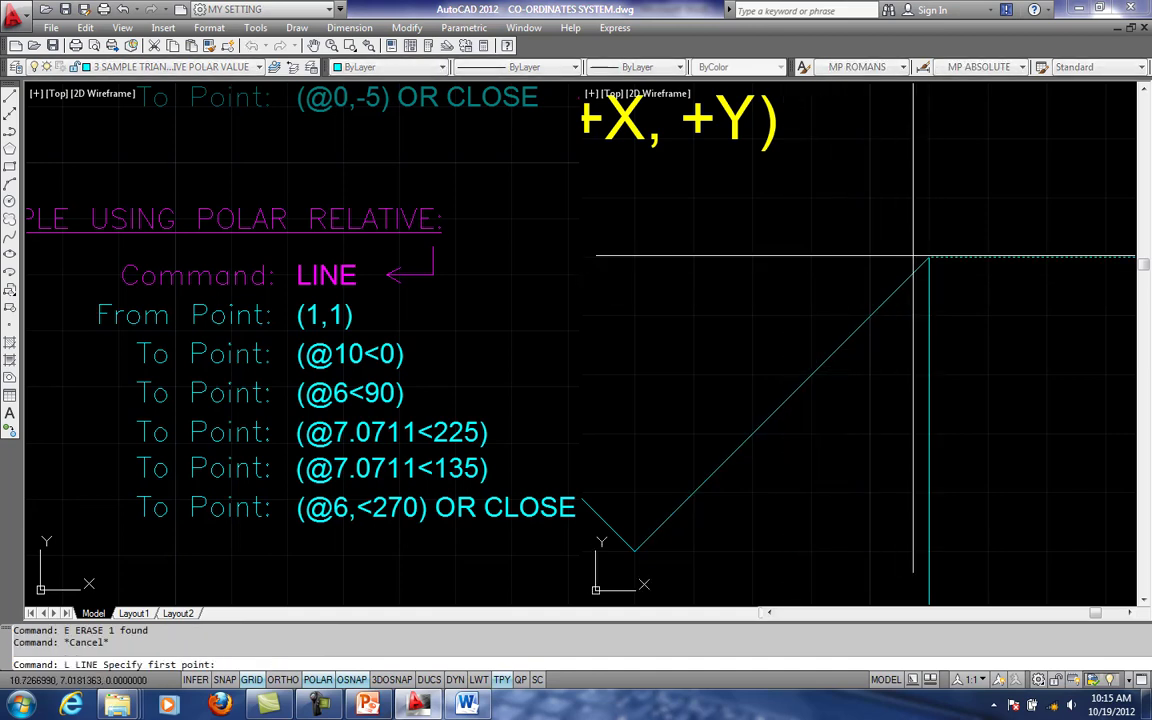
{"action": "left_click", "coordinate": [928, 258]}
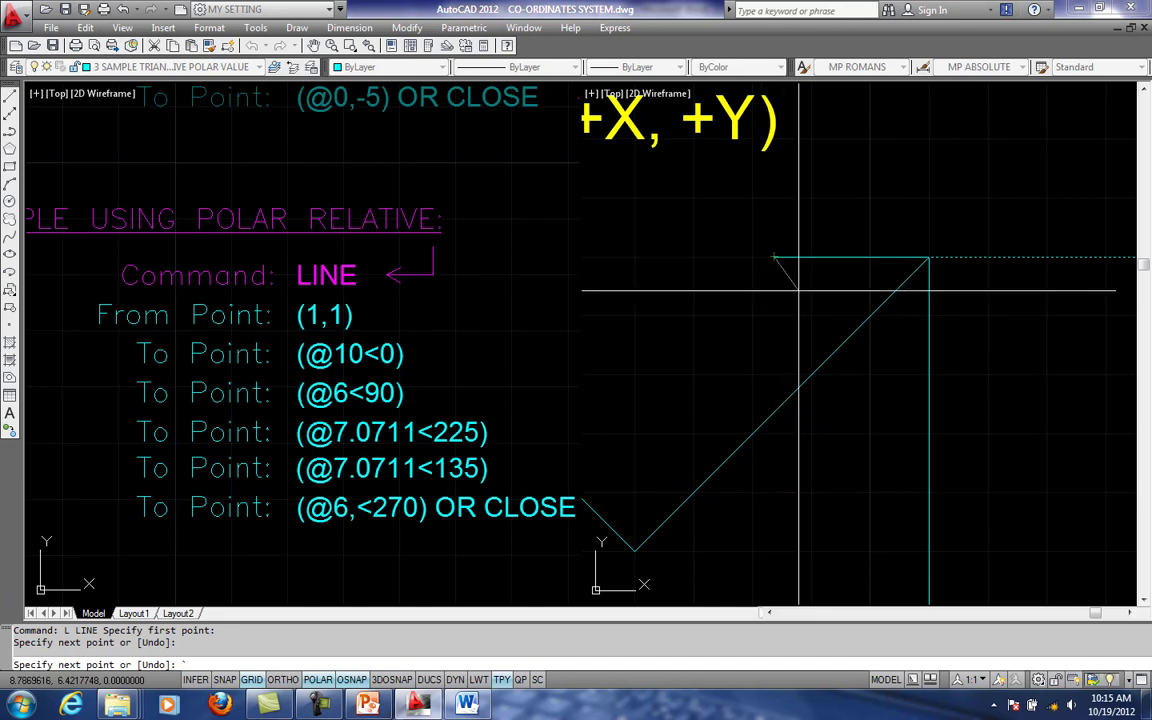
{"action": "type", "text": "'DAN"}
{"action": "key", "text": "Return"}
{"action": "key", "text": "Escape"}
{"action": "key", "text": "Escape"}
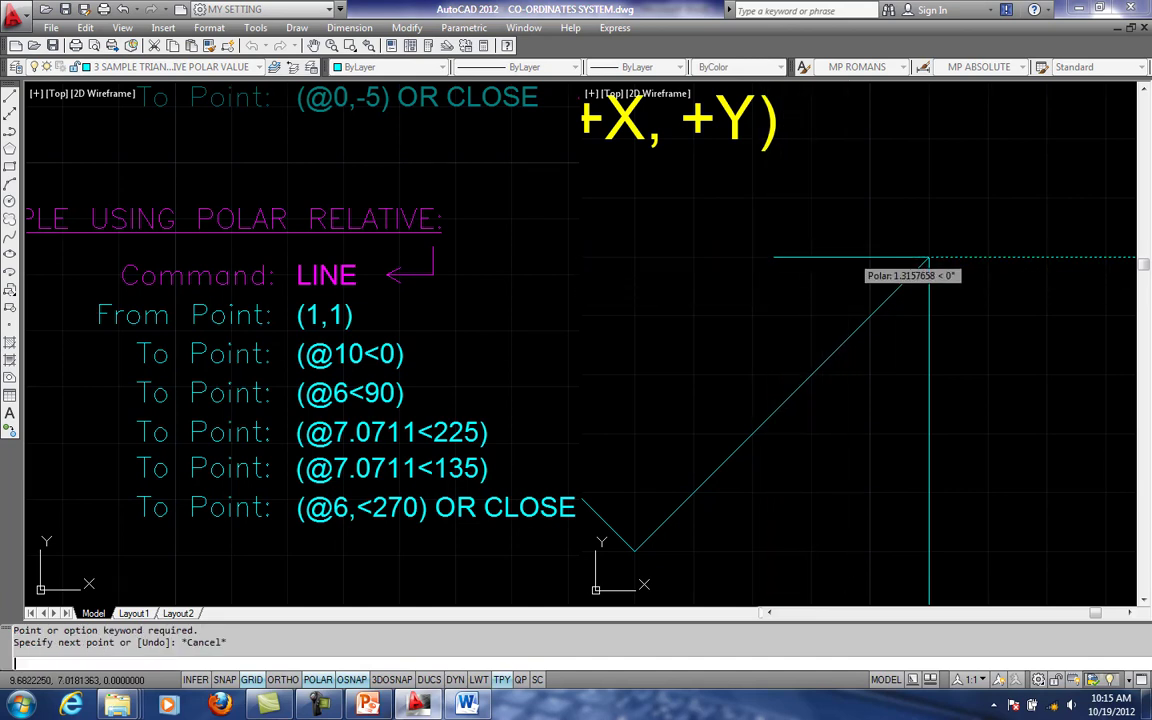
- Add an angular dimension between the inward reference line and the diagonal segment, placing its arc inside the angle between them
{"action": "type", "text": "DAN"}
{"action": "key", "text": "Return"}
{"action": "left_click", "coordinate": [843, 258]}
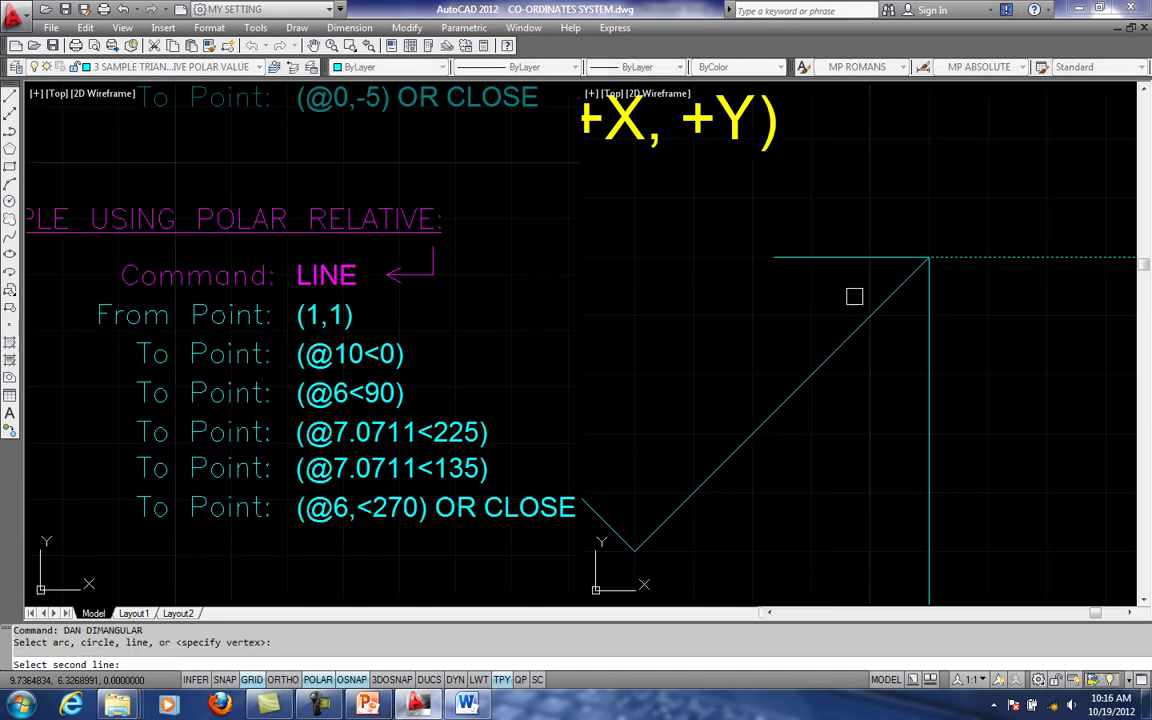
{"action": "left_click", "coordinate": [861, 318]}
{"action": "left_click", "coordinate": [836, 291]}
{"action": "scroll", "coordinate": [836, 291], "scroll_direction": "down", "scroll_amount": 1}
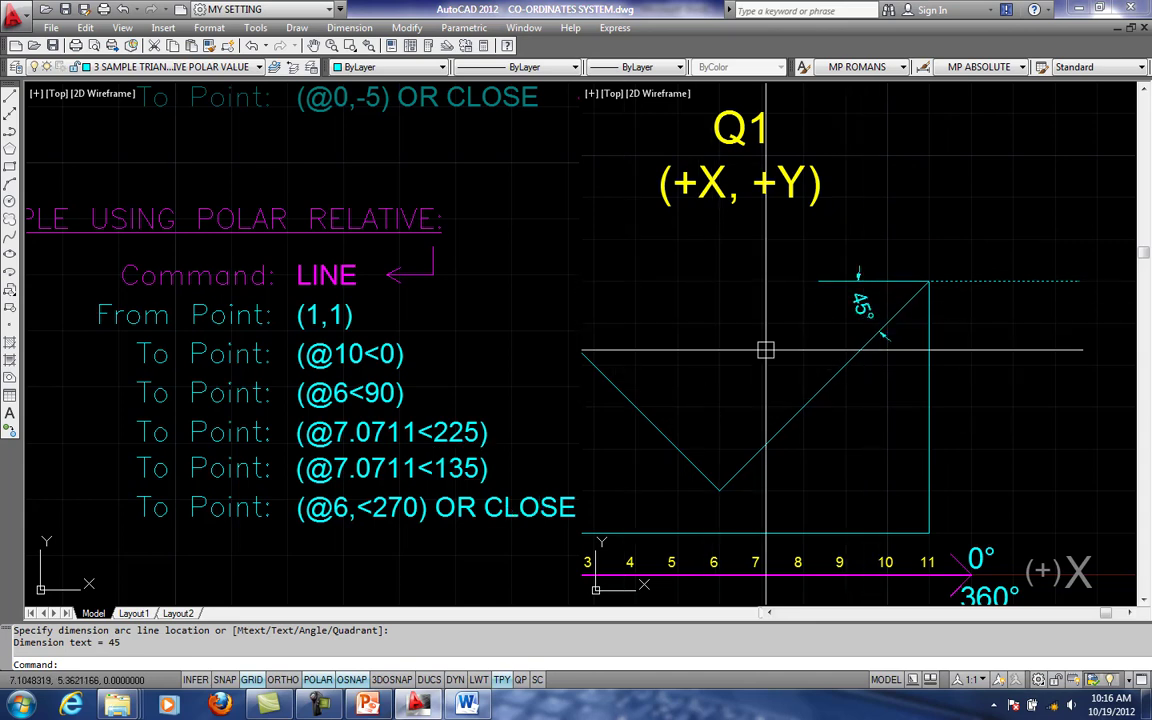
{"action": "scroll", "coordinate": [776, 342], "scroll_direction": "down", "scroll_amount": 3}
{"action": "middle_click_drag", "start_coordinate": [761, 267], "coordinate": [792, 286]}
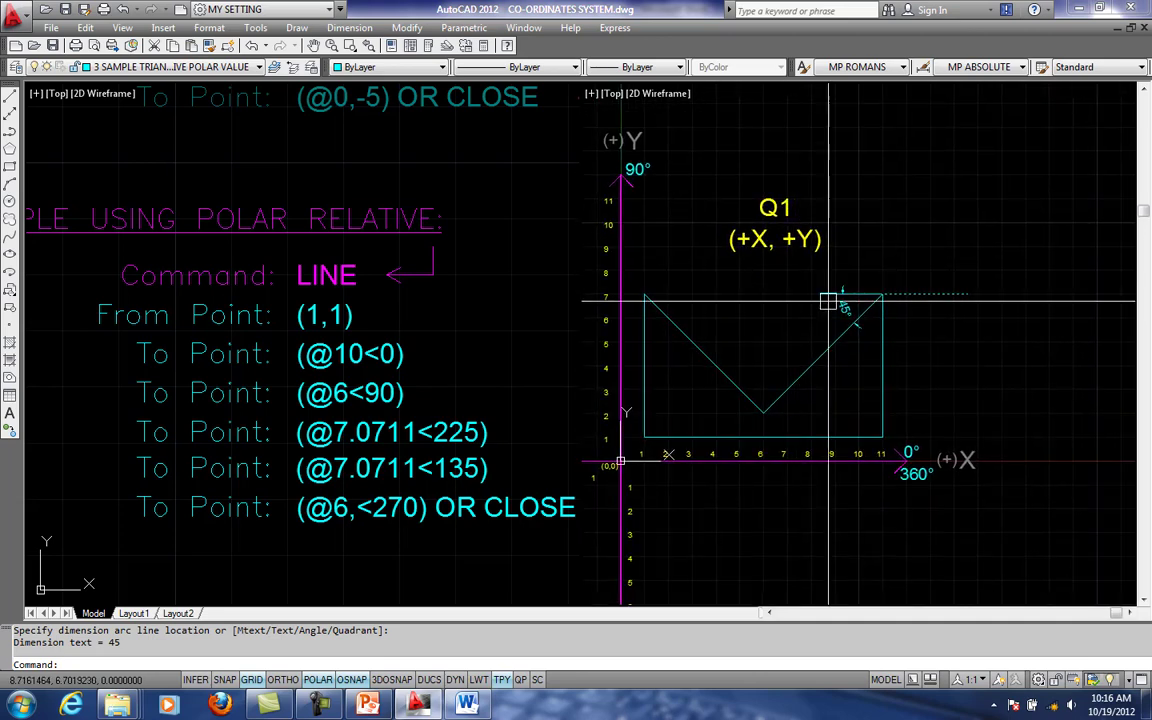
- Examine the diagonal's angular dimension in relation to the four quadrants and the angle directions marked on the axes
{"action": "scroll", "coordinate": [850, 315], "scroll_direction": "down", "scroll_amount": 1}
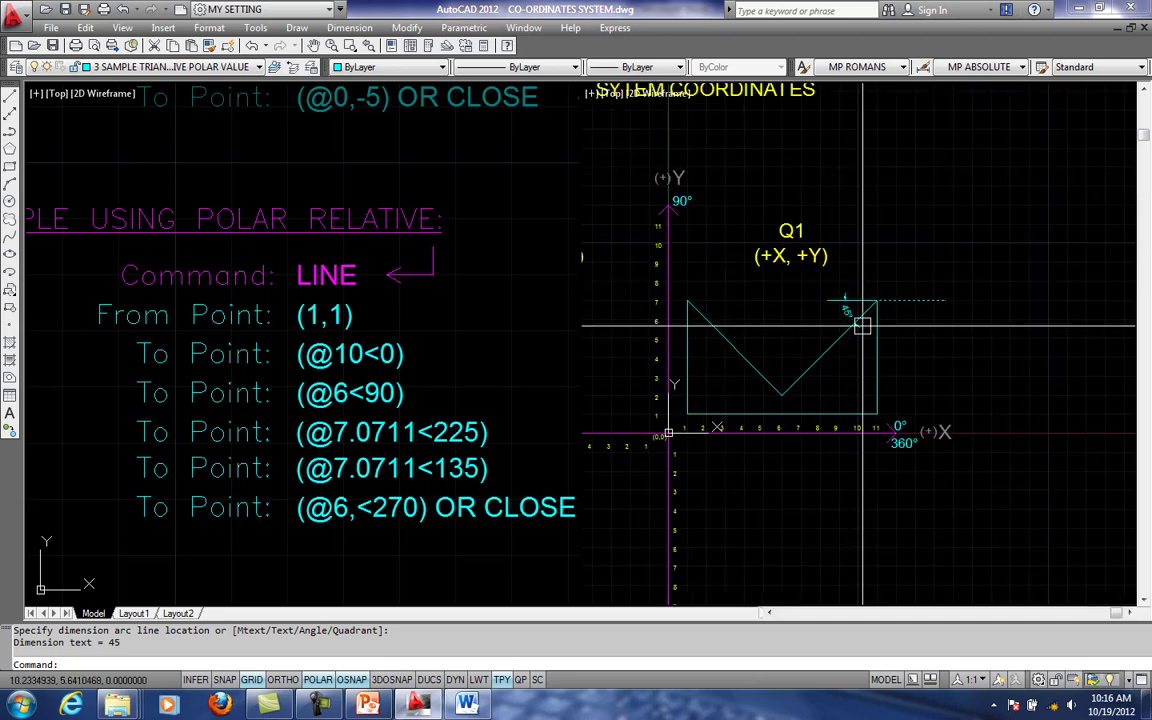
{"action": "scroll", "coordinate": [855, 325], "scroll_direction": "down", "scroll_amount": 1}
{"action": "scroll", "coordinate": [853, 329], "scroll_direction": "down", "scroll_amount": 2}
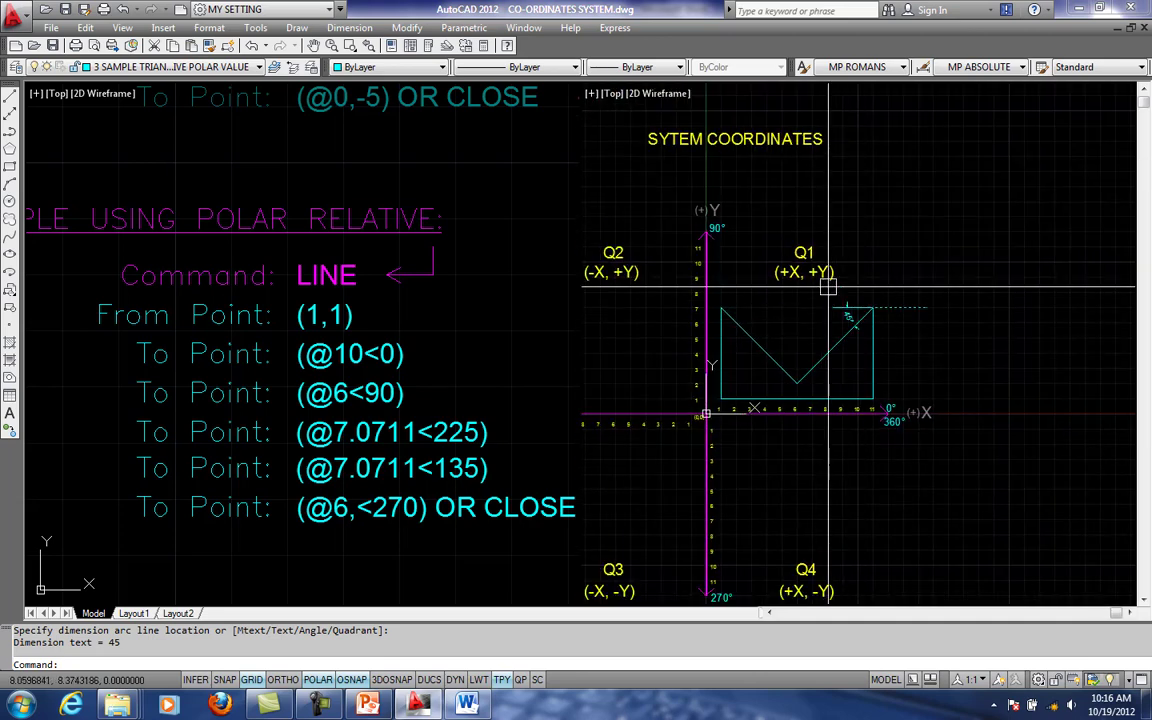
{"action": "scroll", "coordinate": [862, 300], "scroll_direction": "up", "scroll_amount": 1}
{"action": "scroll", "coordinate": [814, 303], "scroll_direction": "up", "scroll_amount": 1}
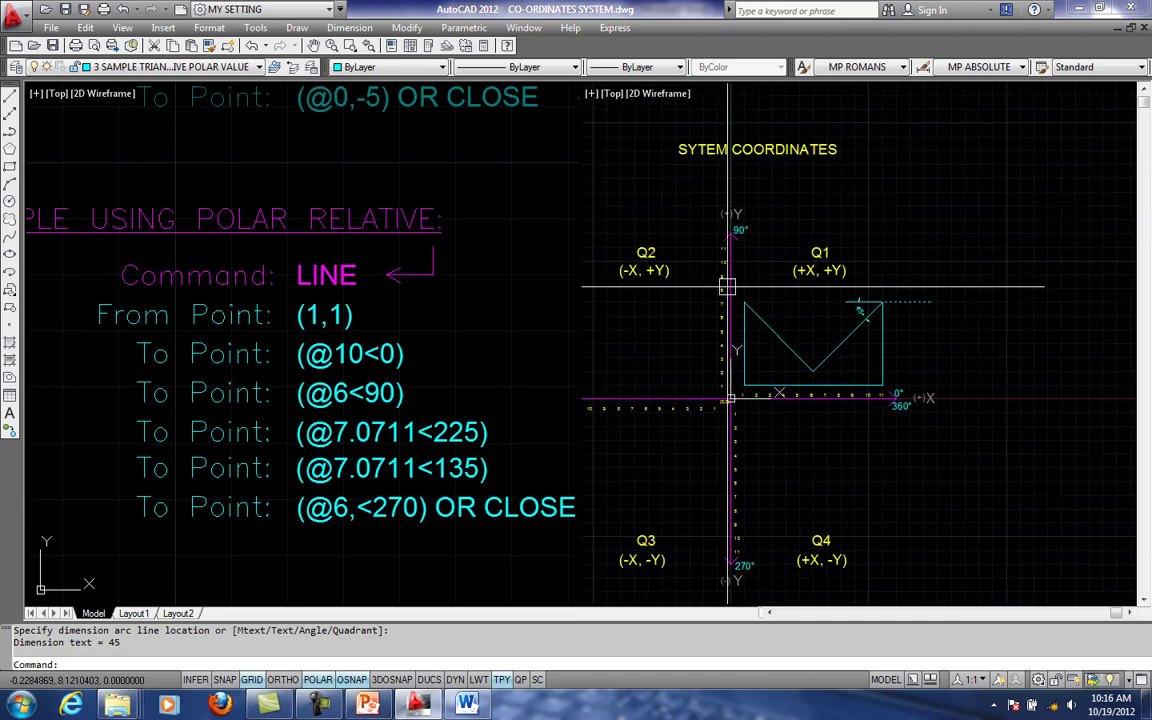
{"action": "left_click", "coordinate": [724, 253]}
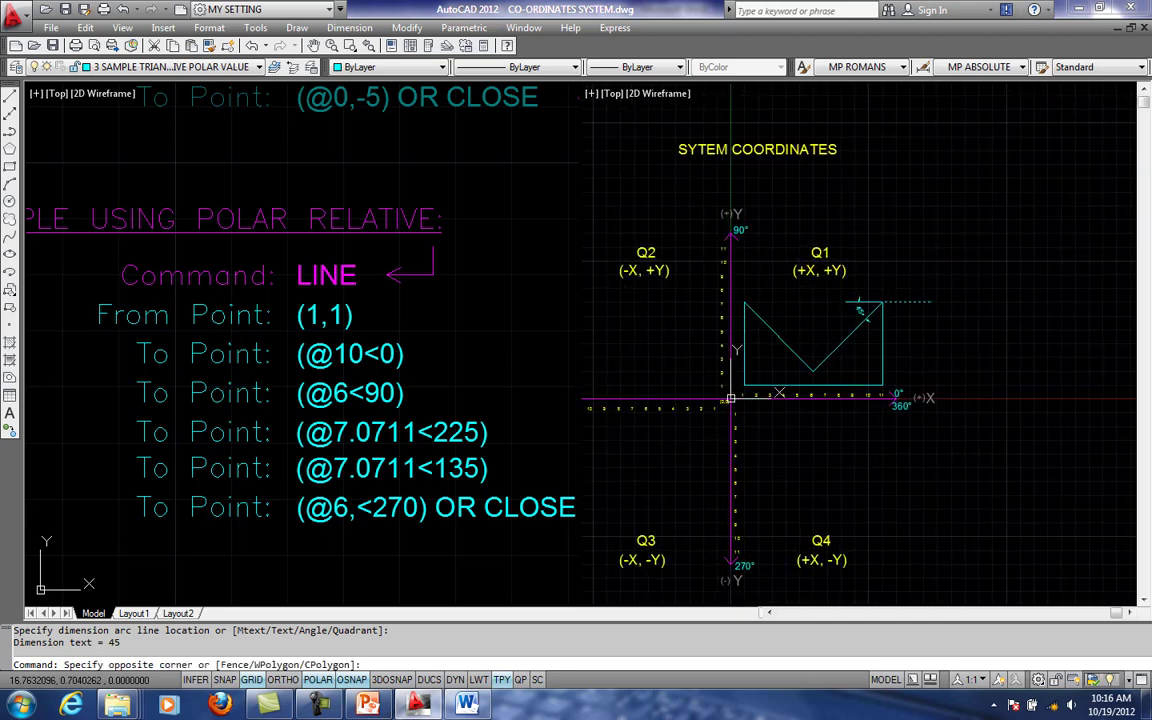
{"action": "key", "text": "Escape"}
{"action": "key", "text": "Escape"}
{"action": "scroll", "coordinate": [861, 324], "scroll_direction": "up", "scroll_amount": 3}
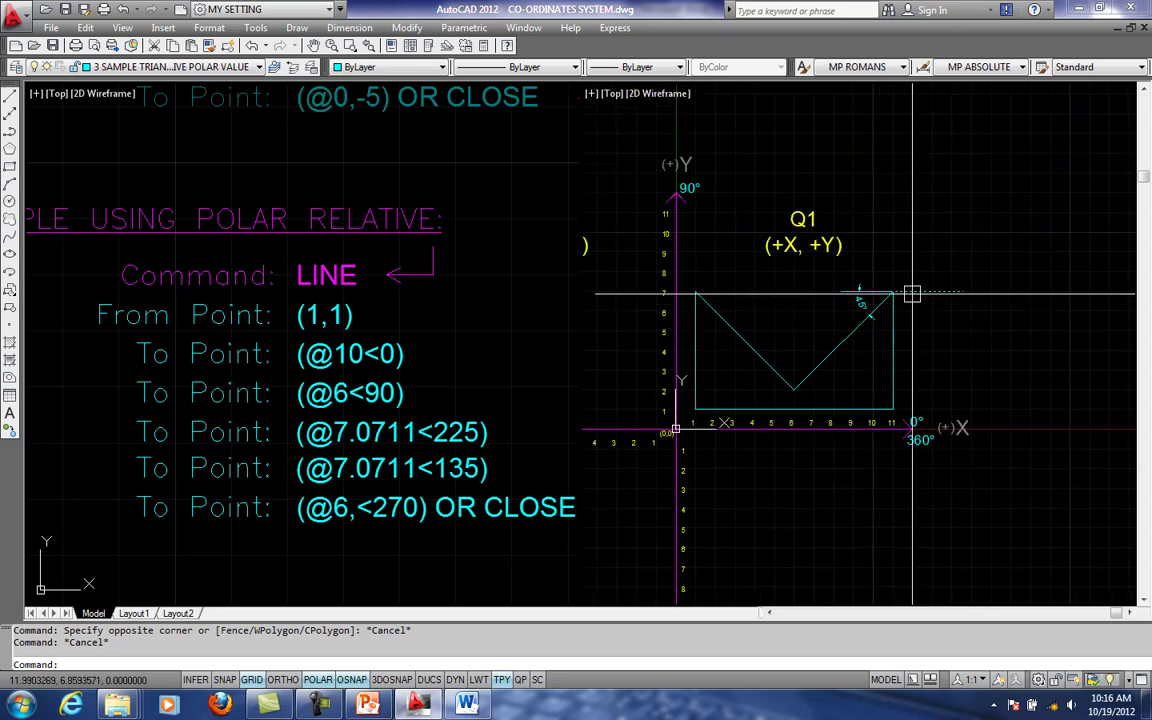
{"action": "left_click", "coordinate": [844, 317]}
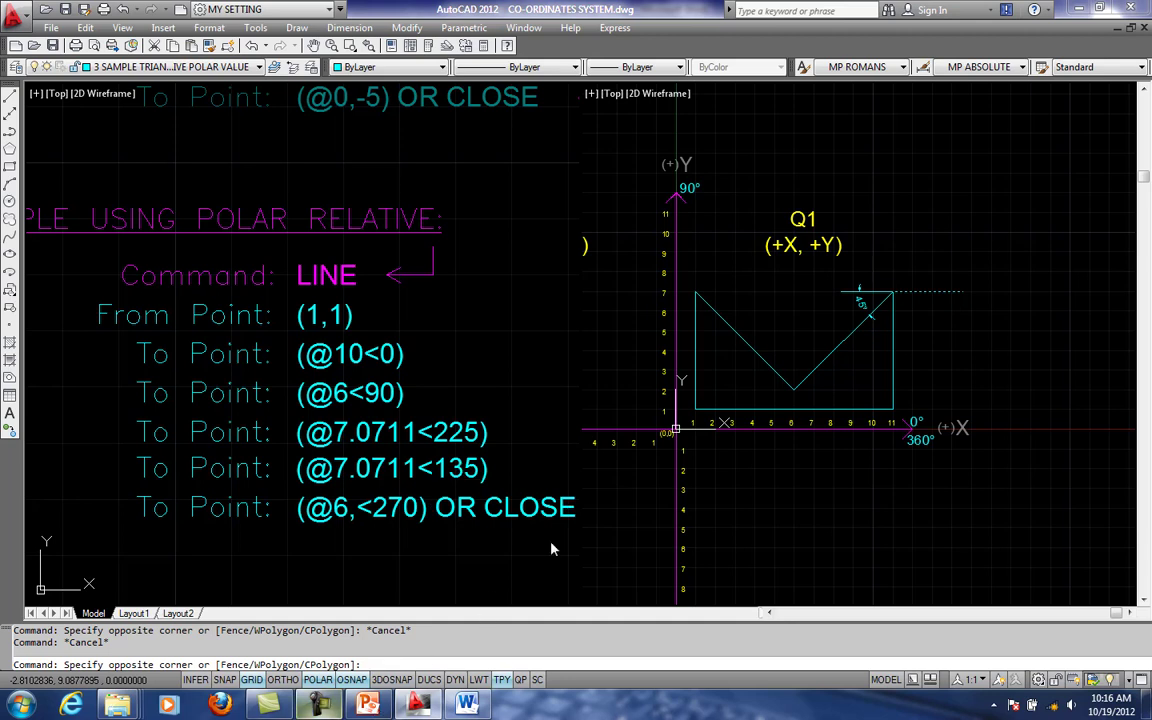
{"action": "left_click", "coordinate": [320, 705]}
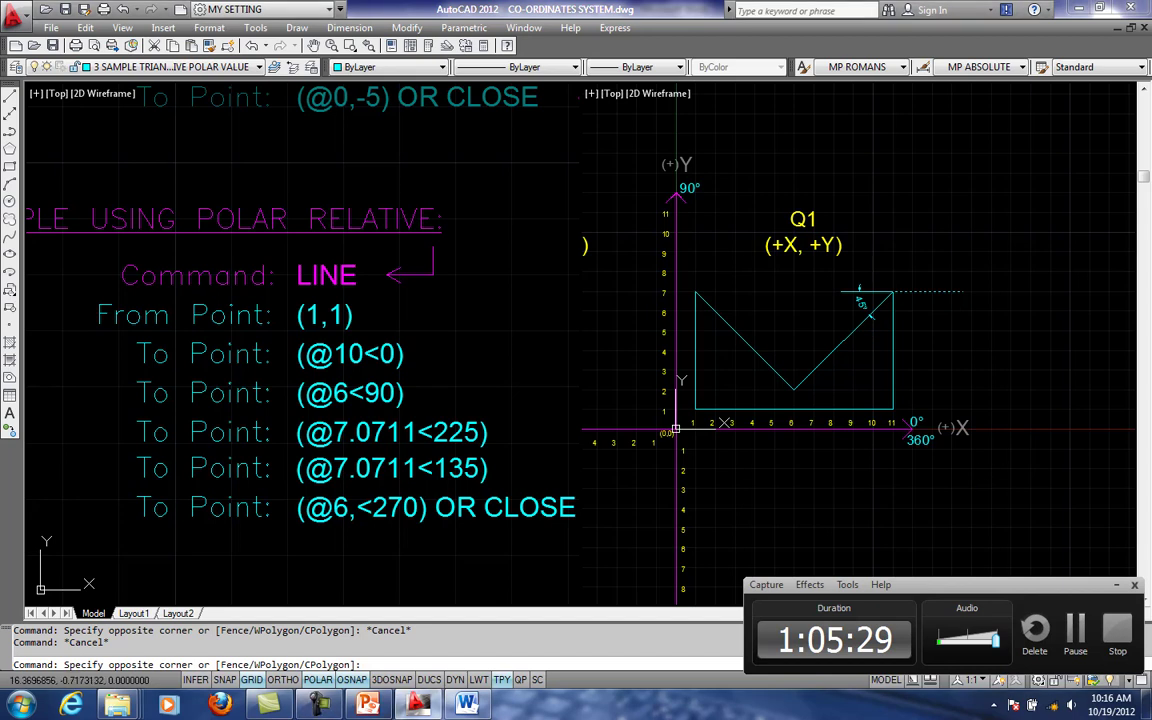
{"action": "key", "text": "Escape"}
{"action": "middle_click_drag", "start_coordinate": [1008, 463], "coordinate": [930, 444]}
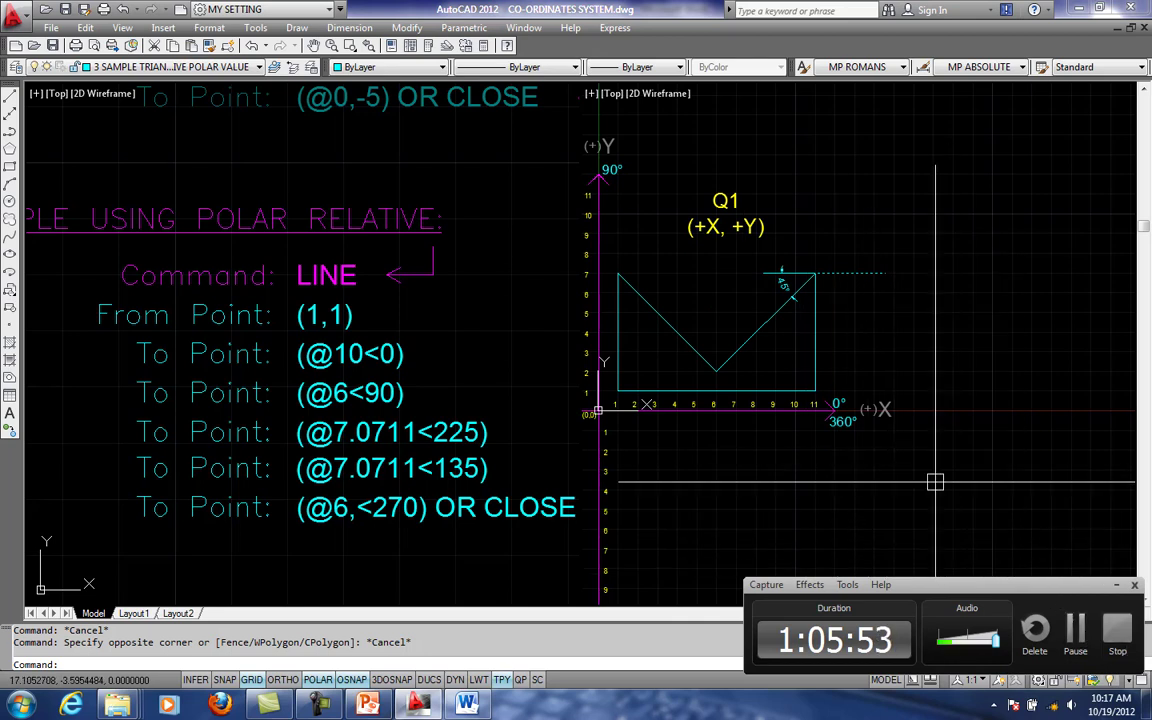
{"action": "key", "text": "Escape"}
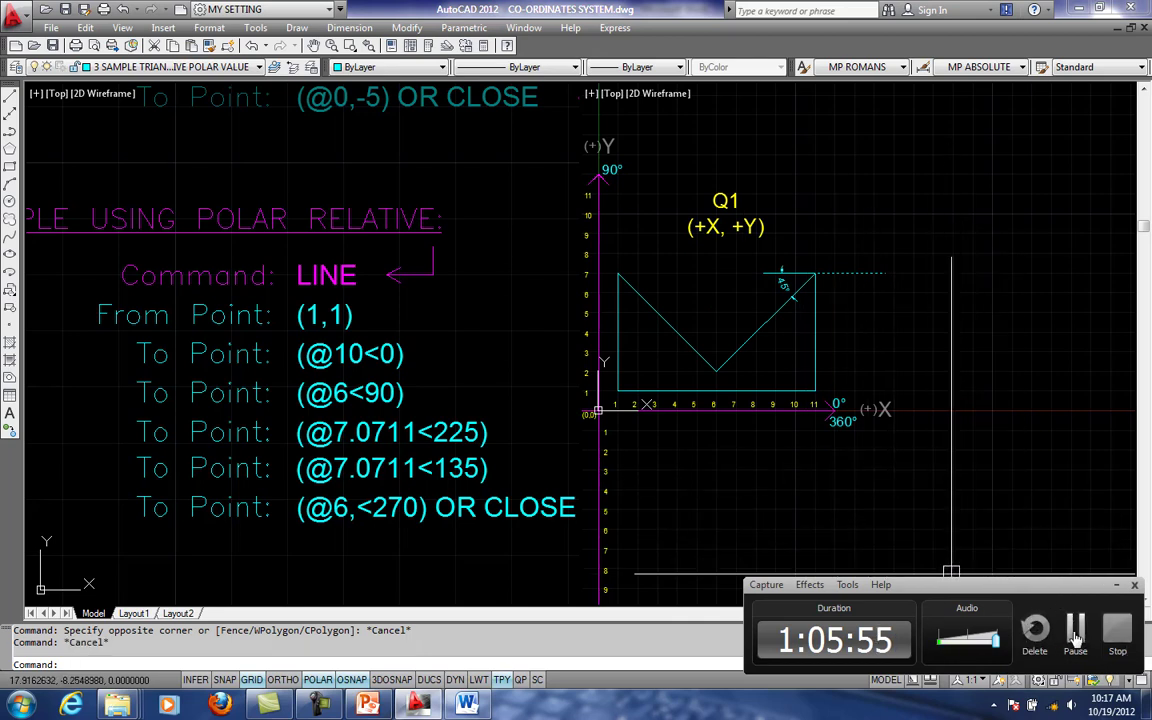